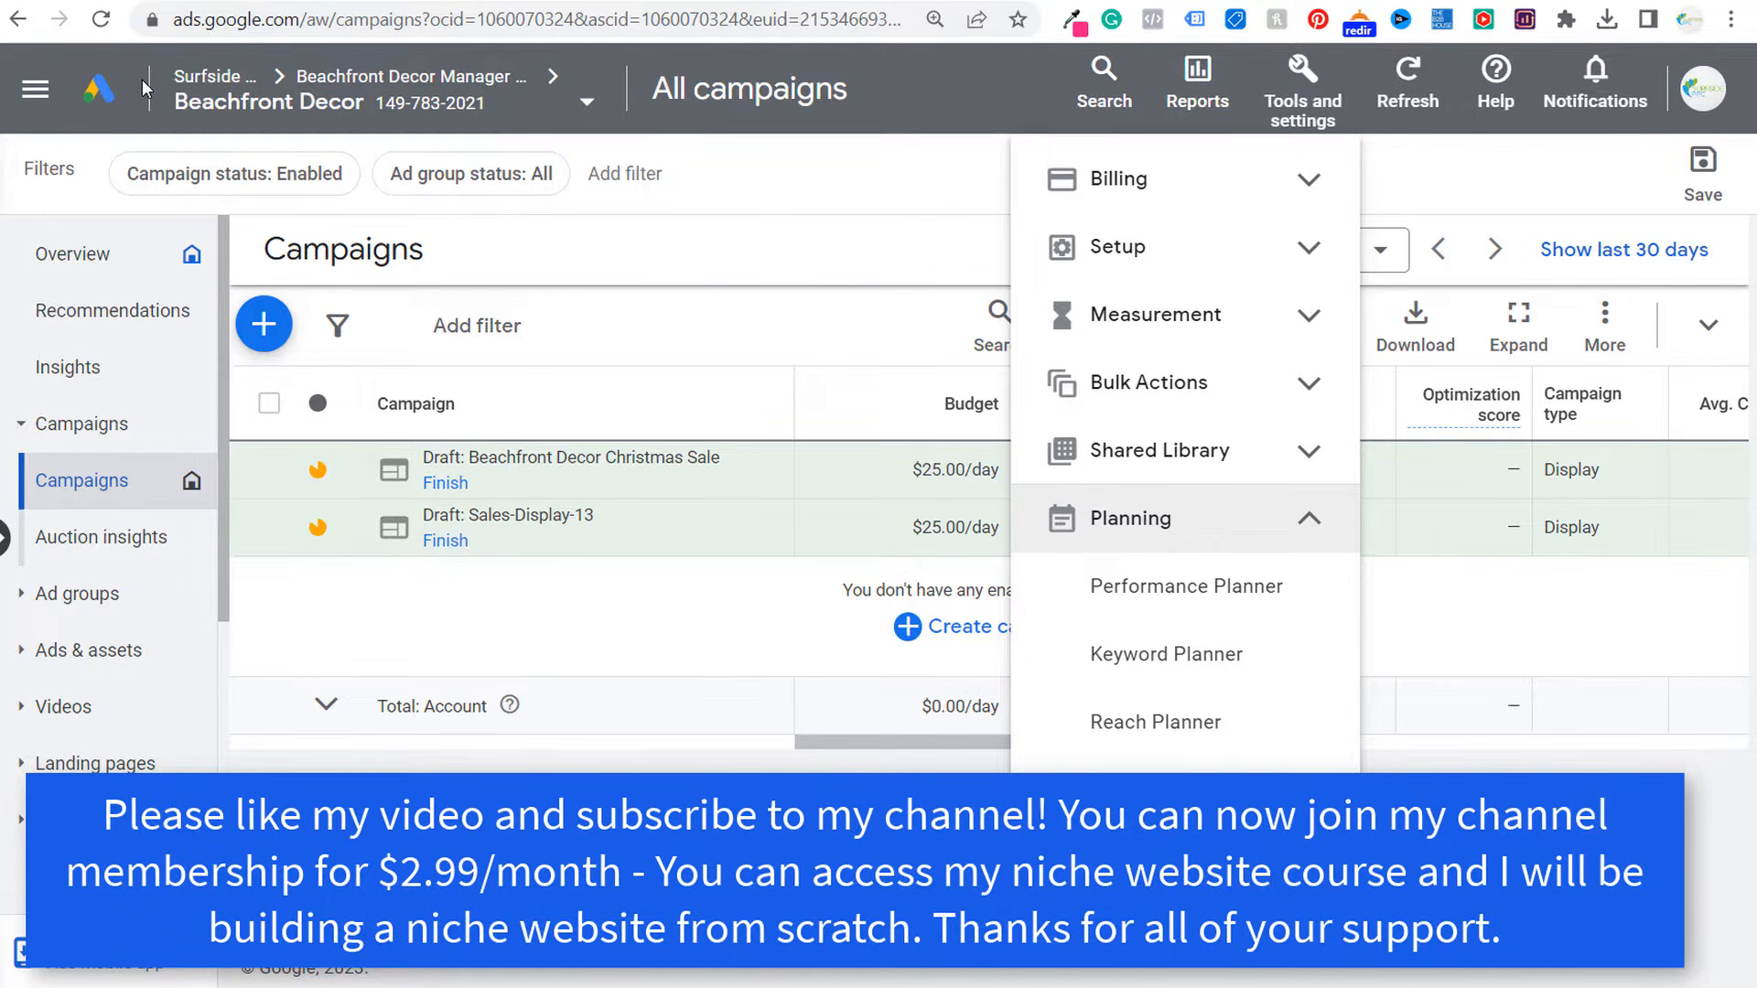
- Open Keyword Planner and start discovering new keywords using products or services as the starting point
{"action": "left_click_drag", "start_coordinate": [301, 10], "coordinate": [166, 14]}
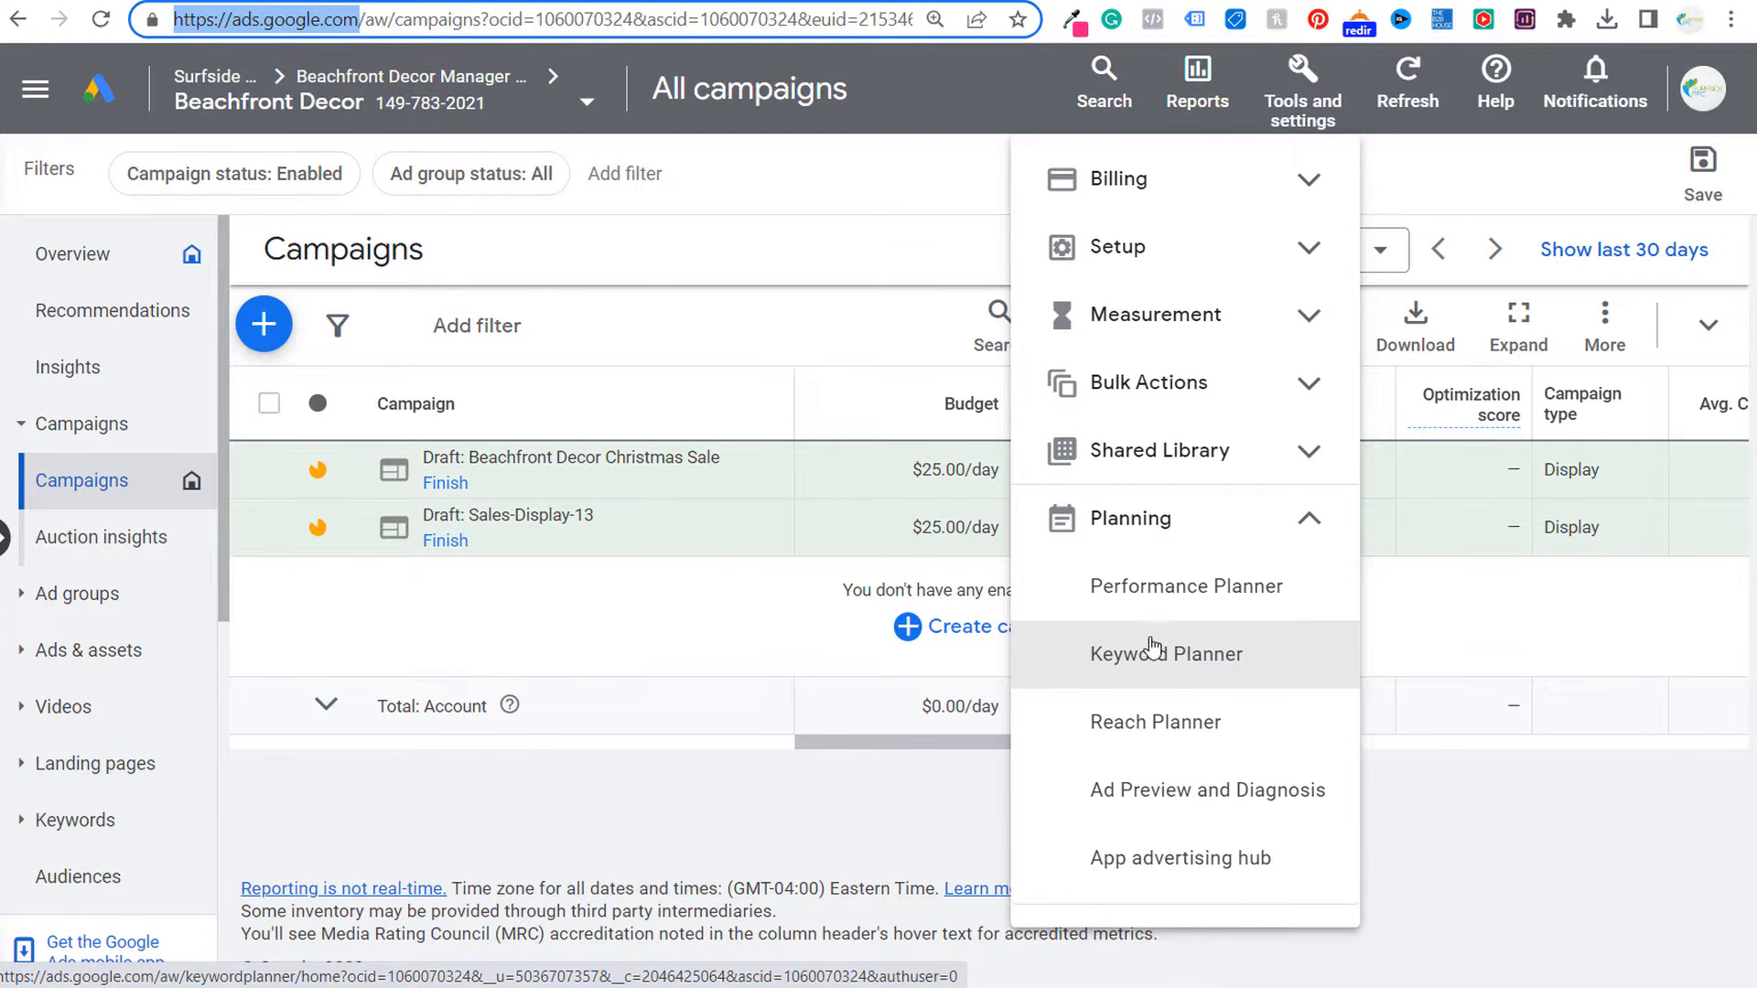
{"action": "left_click", "coordinate": [1152, 655]}
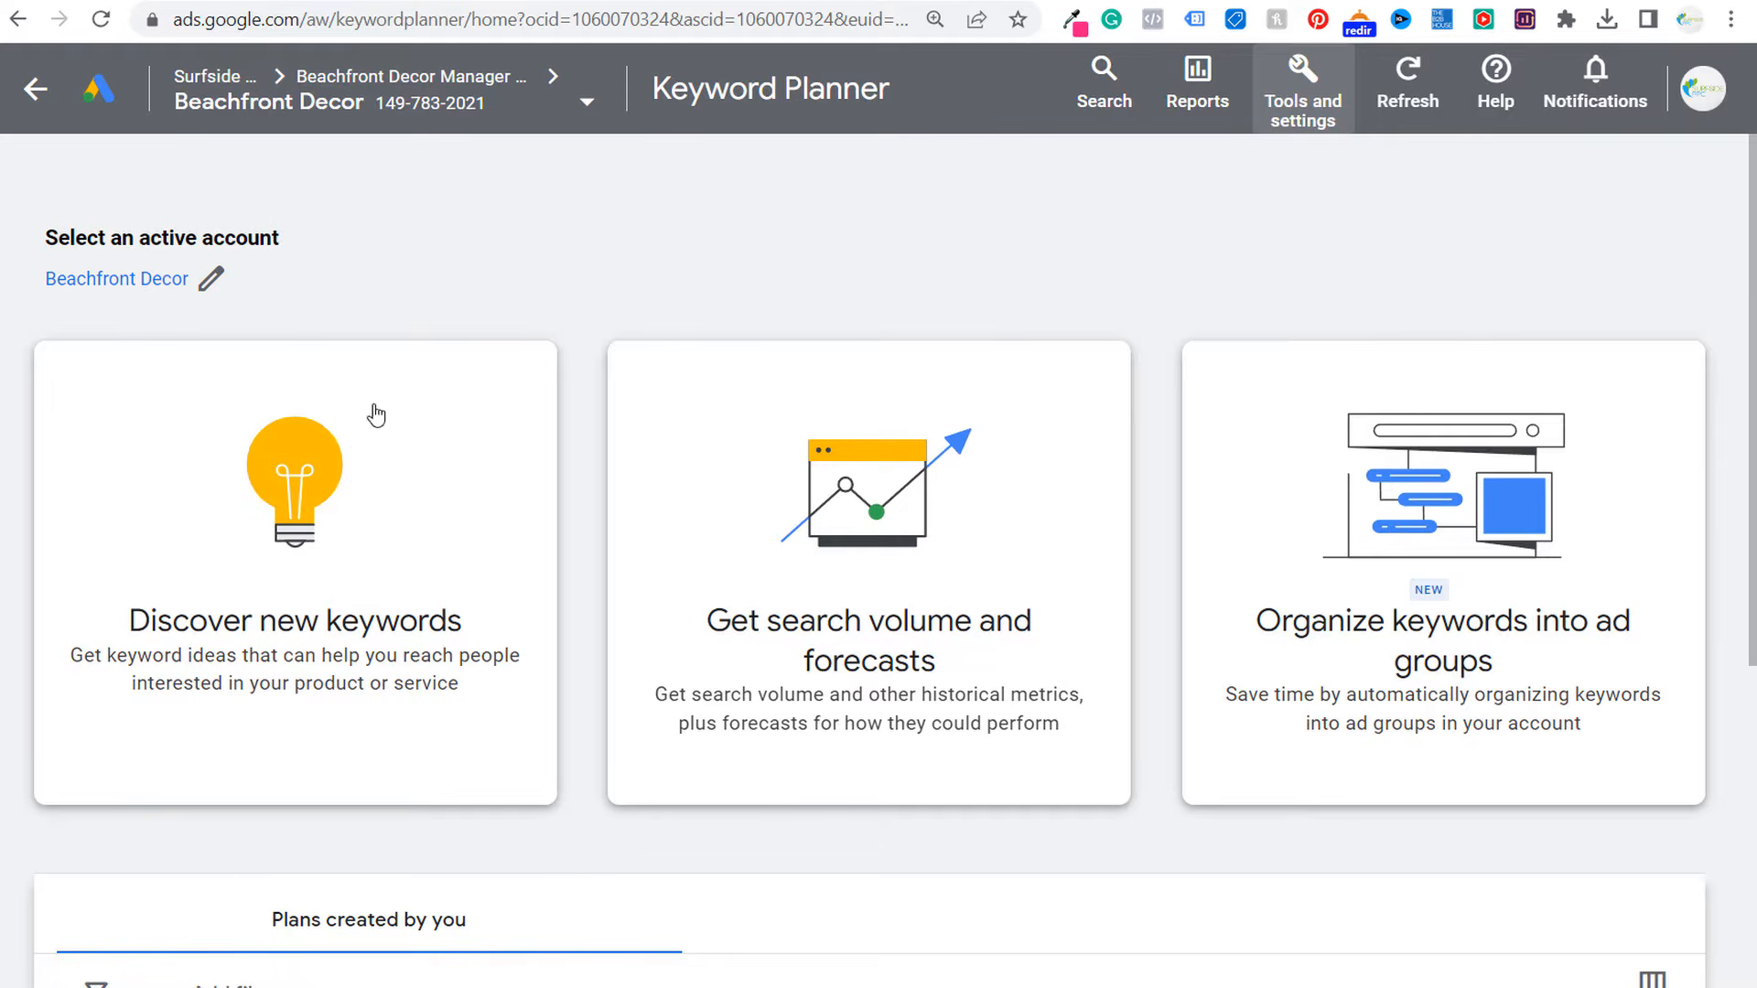
{"action": "left_click", "coordinate": [299, 400]}
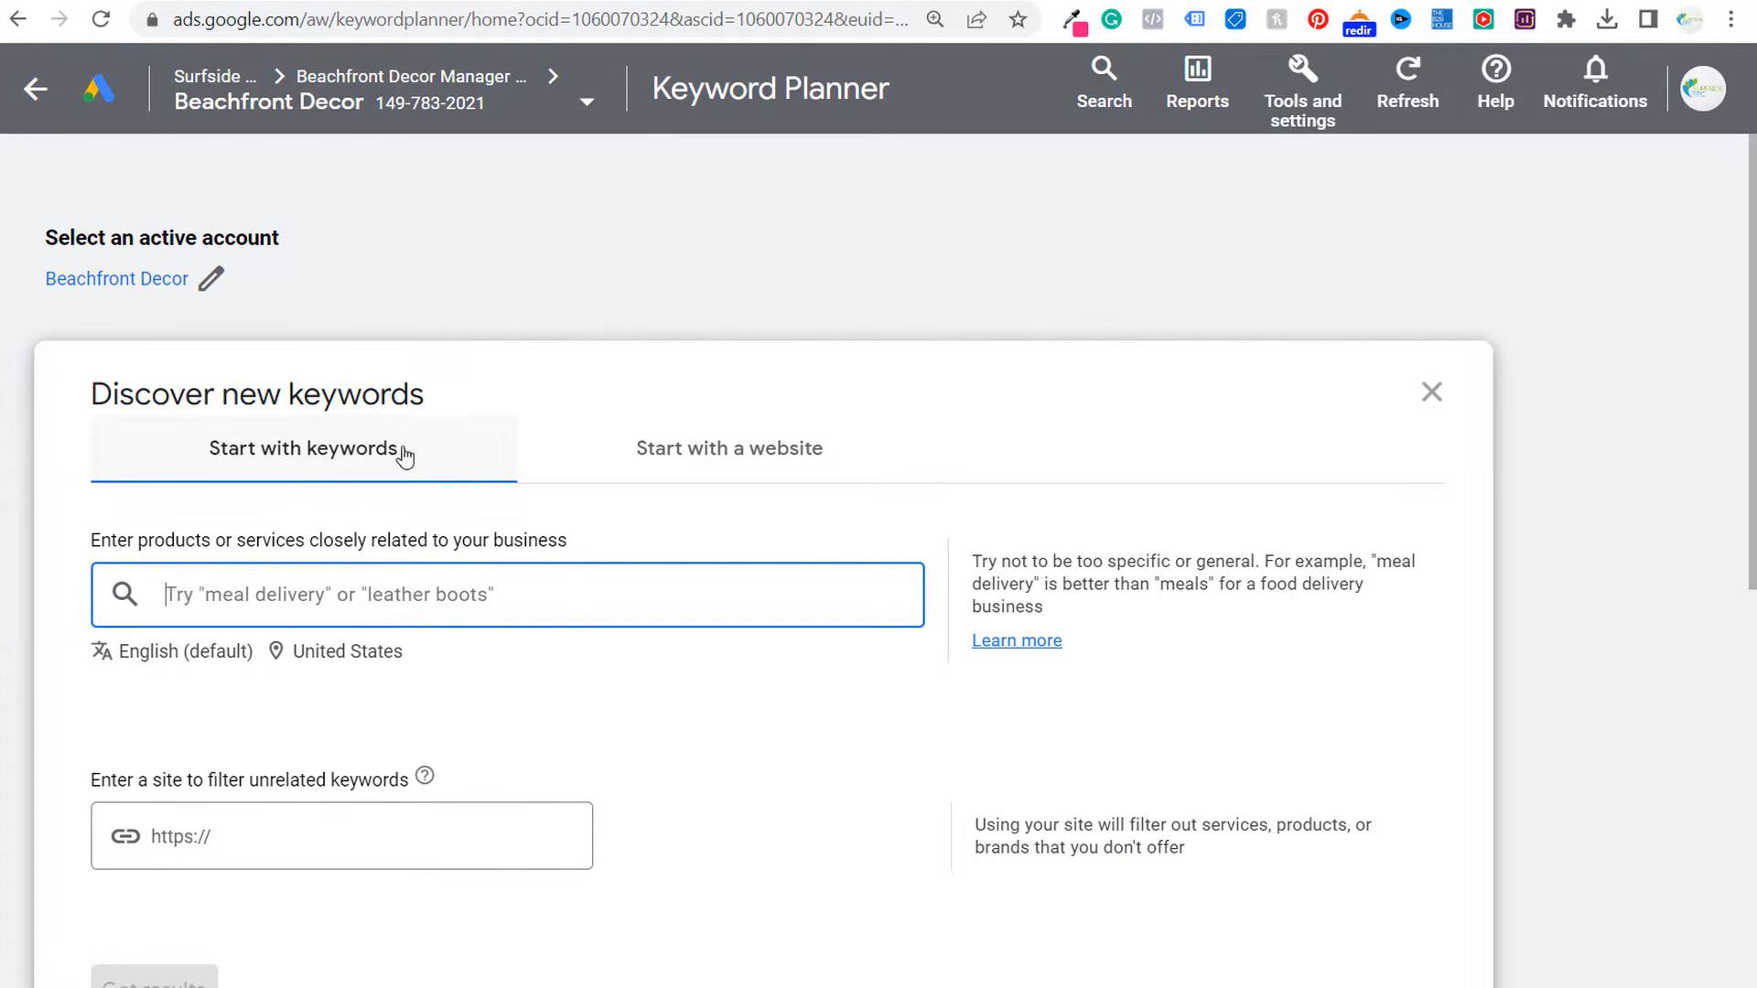
{"action": "left_click", "coordinate": [712, 453]}
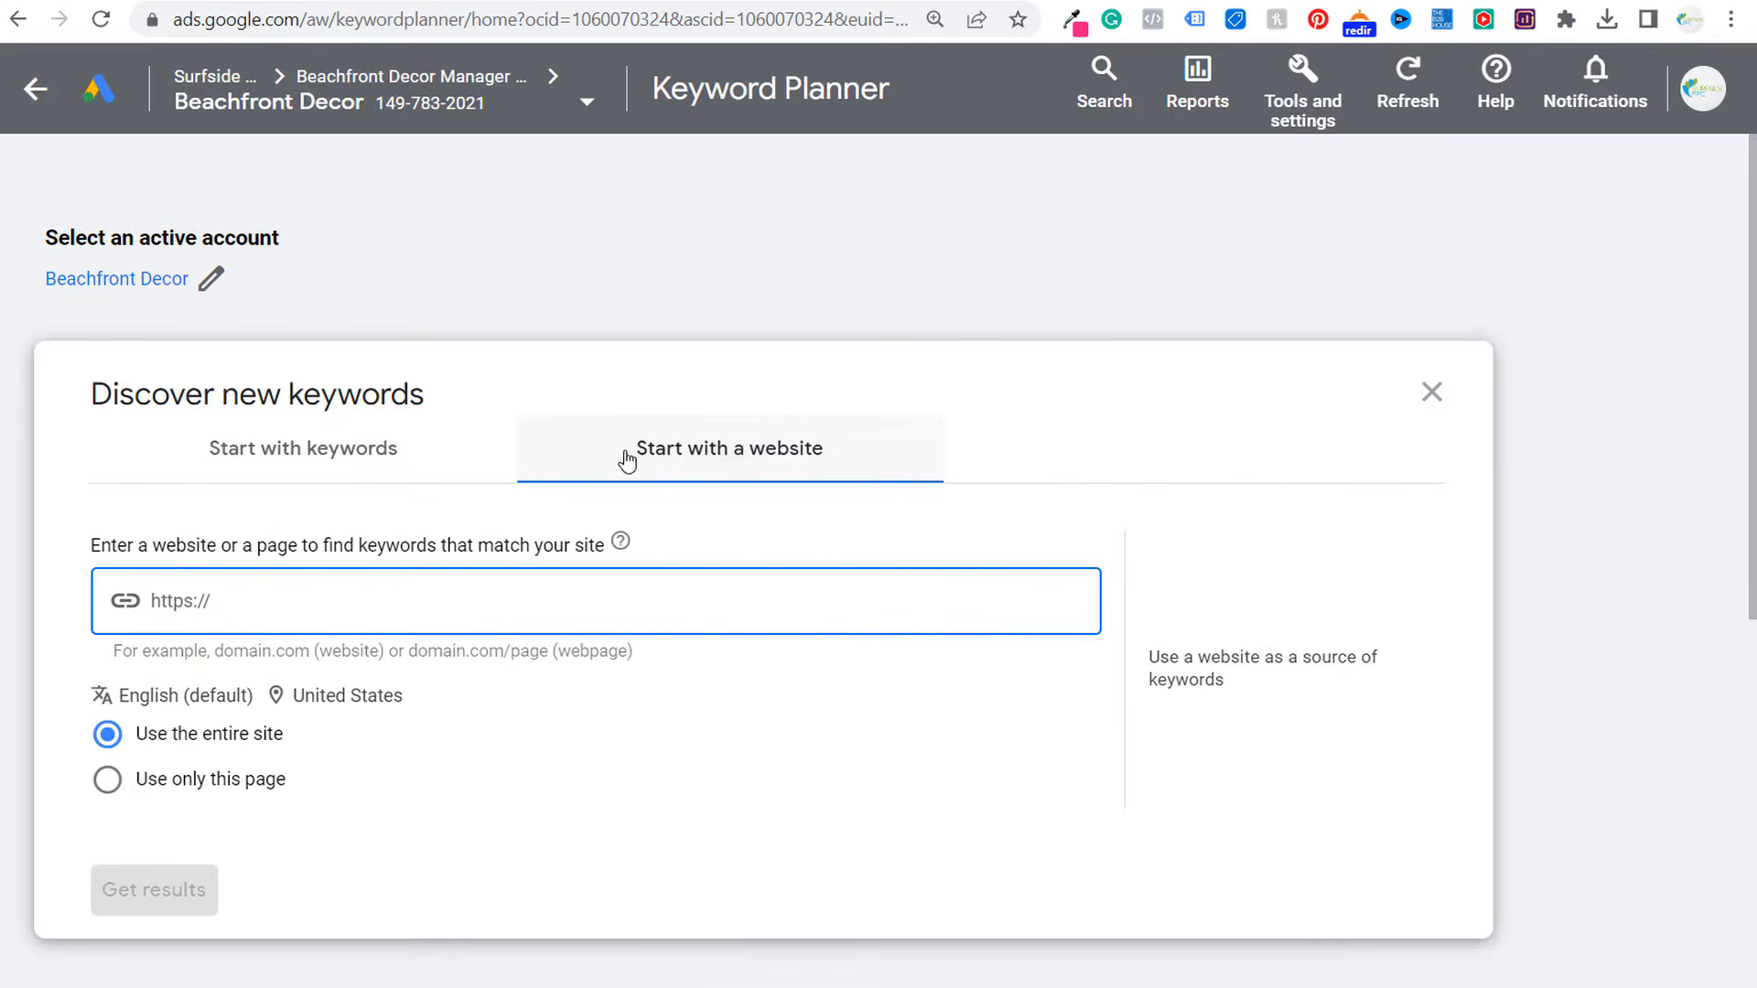
{"action": "left_click", "coordinate": [365, 455]}
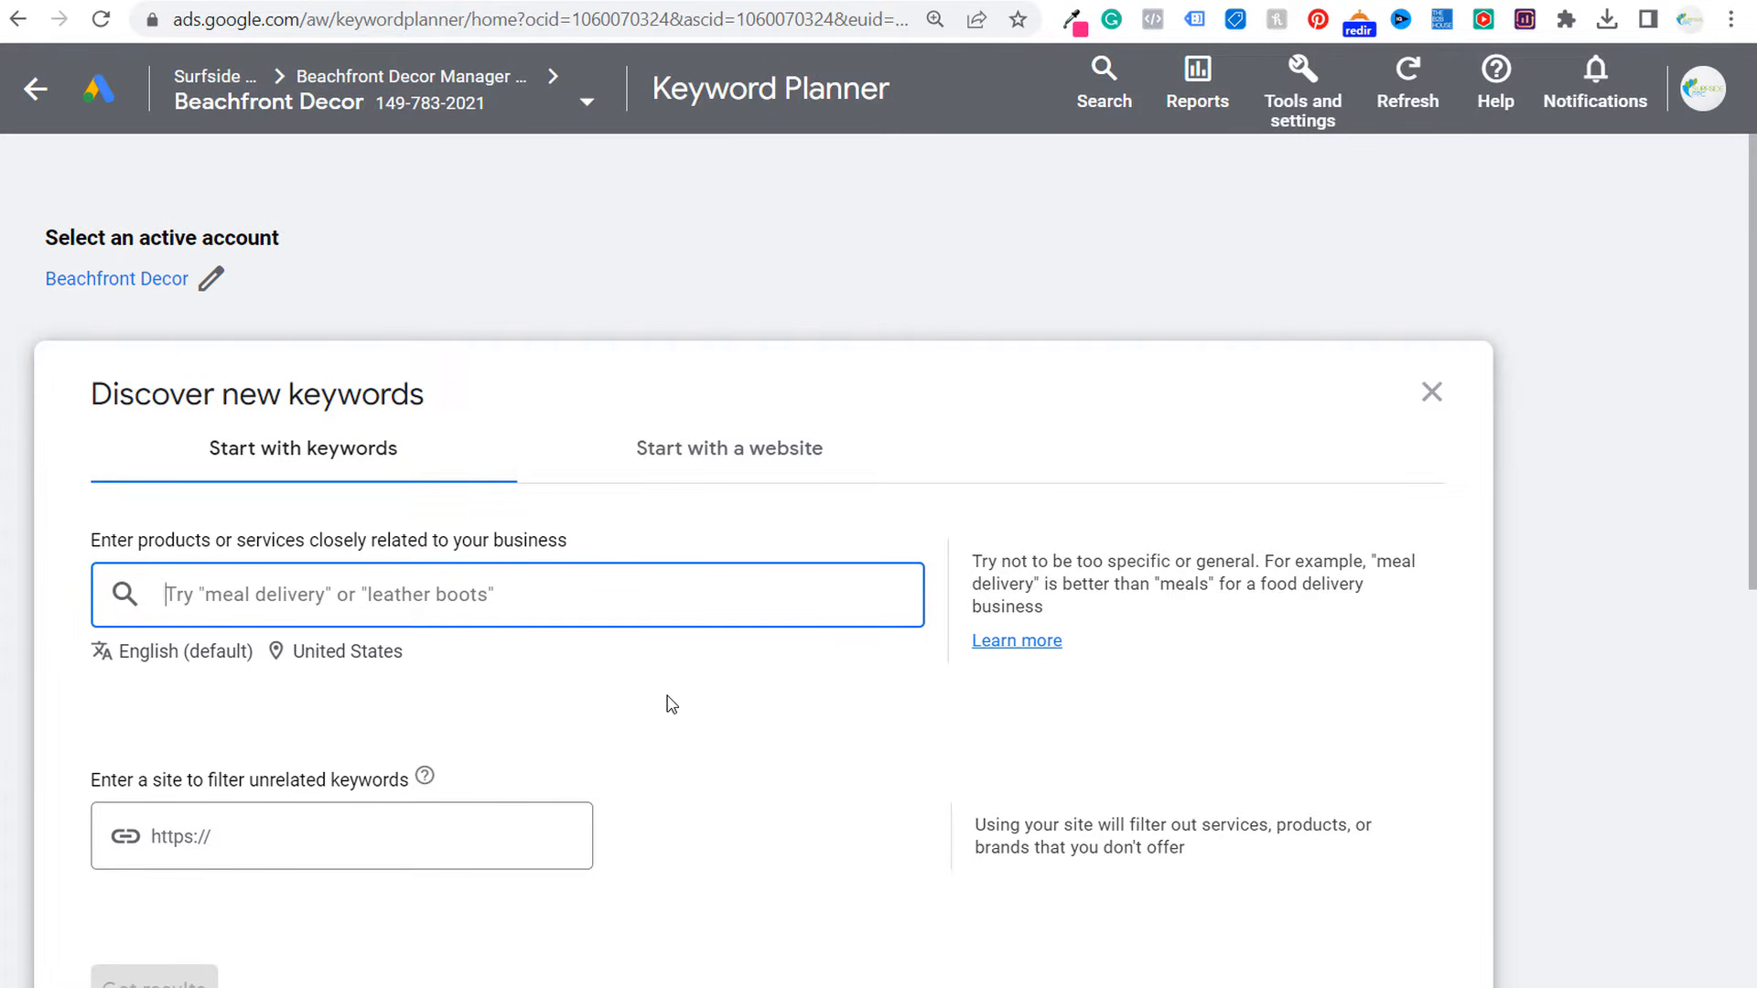
{"action": "type", "text": "laptops"}
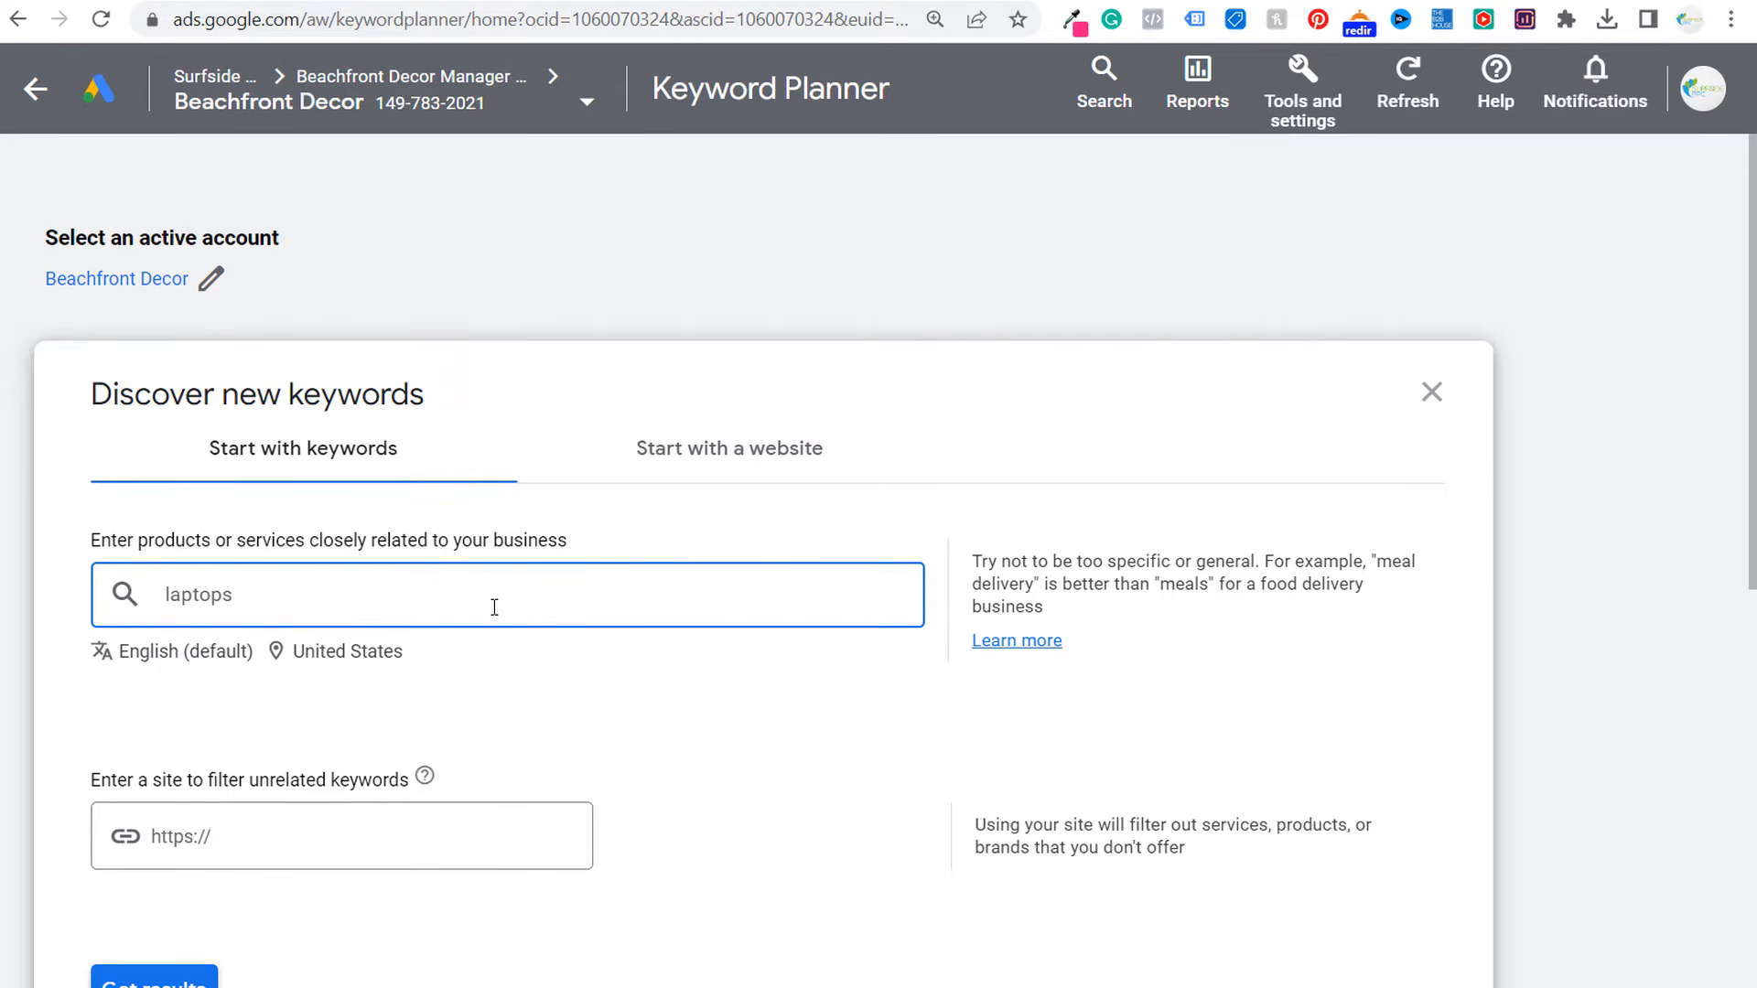
{"action": "left_click_drag", "start_coordinate": [350, 607], "coordinate": [85, 600]}
{"action": "type", "text": "accounting software"}
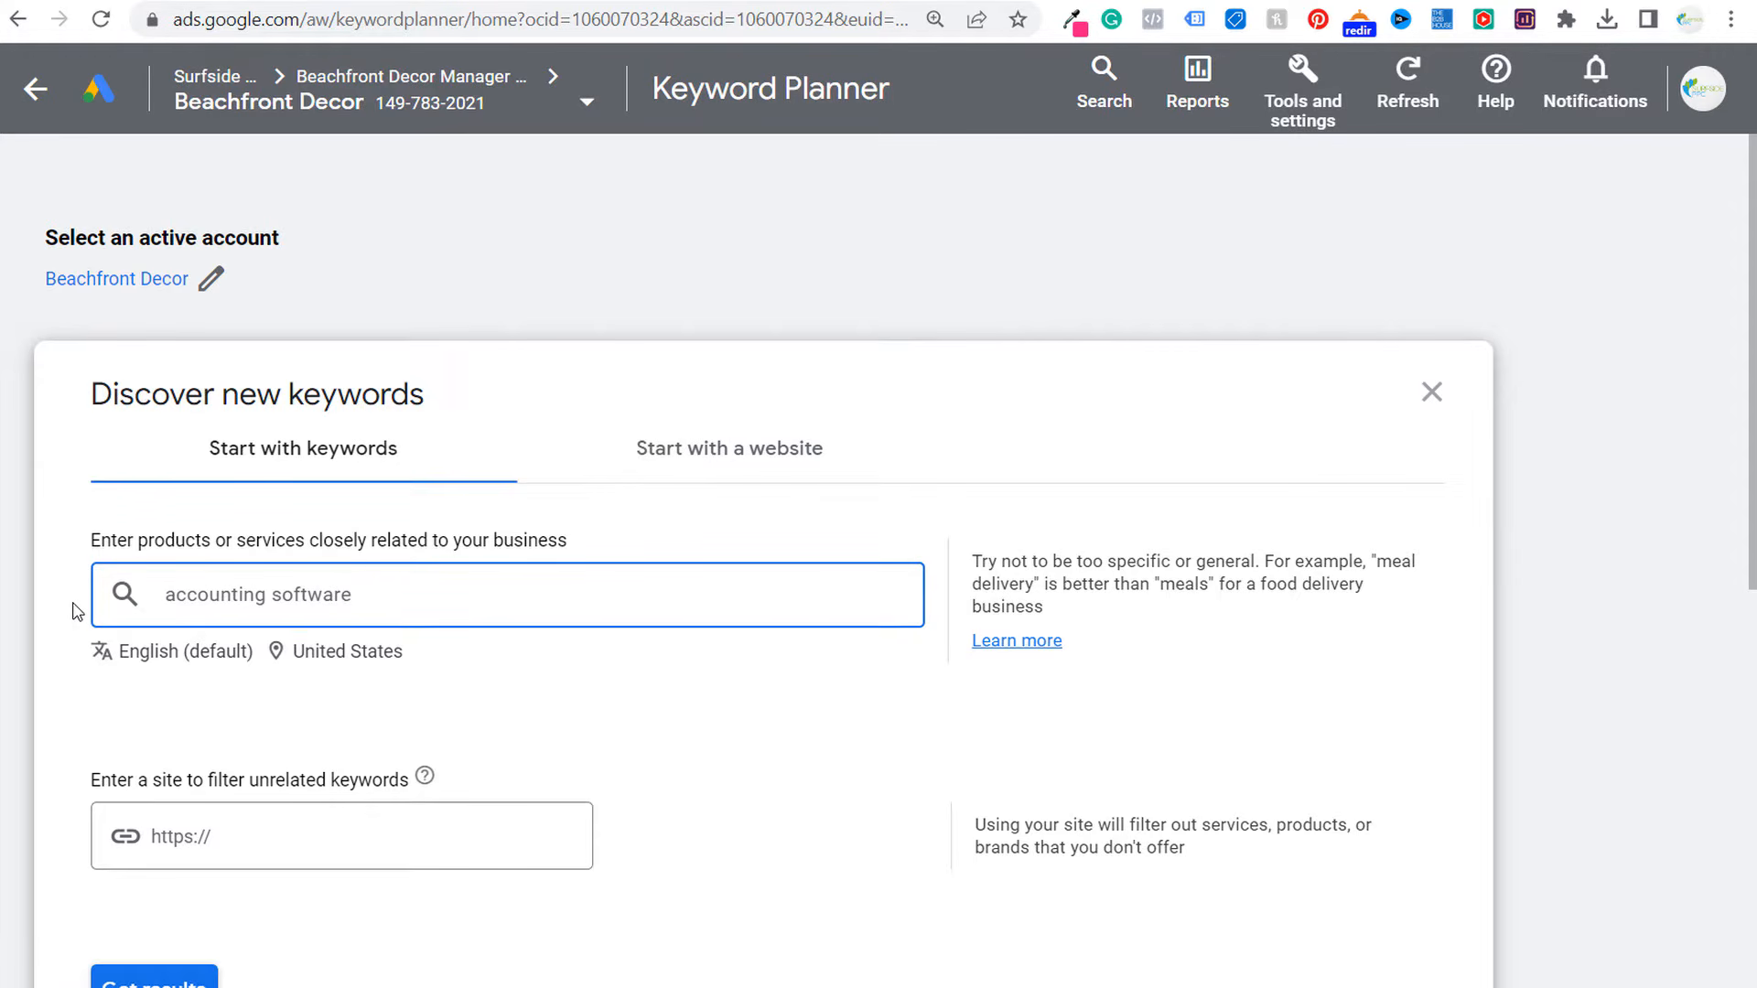
{"action": "key", "text": "BackSpace"}
{"action": "key", "text": "BackSpace"}
{"action": "key", "text": "BackSpace"}
{"action": "key", "text": "BackSpace"}
{"action": "key", "text": "BackSpace"}
{"action": "key", "text": "BackSpace"}
{"action": "key", "text": "BackSpace"}
{"action": "key", "text": "BackSpace"}
{"action": "key", "text": "BackSpace"}
{"action": "key", "text": "BackSpace"}
{"action": "key", "text": "BackSpace"}
{"action": "key", "text": "BackSpace"}
{"action": "key", "text": "BackSpace"}
{"action": "key", "text": "BackSpace"}
{"action": "key", "text": "BackSpace"}
{"action": "key", "text": "BackSpace"}
{"action": "key", "text": "BackSpace"}
{"action": "key", "text": "BackSpace"}
{"action": "key", "text": "BackSpace"}
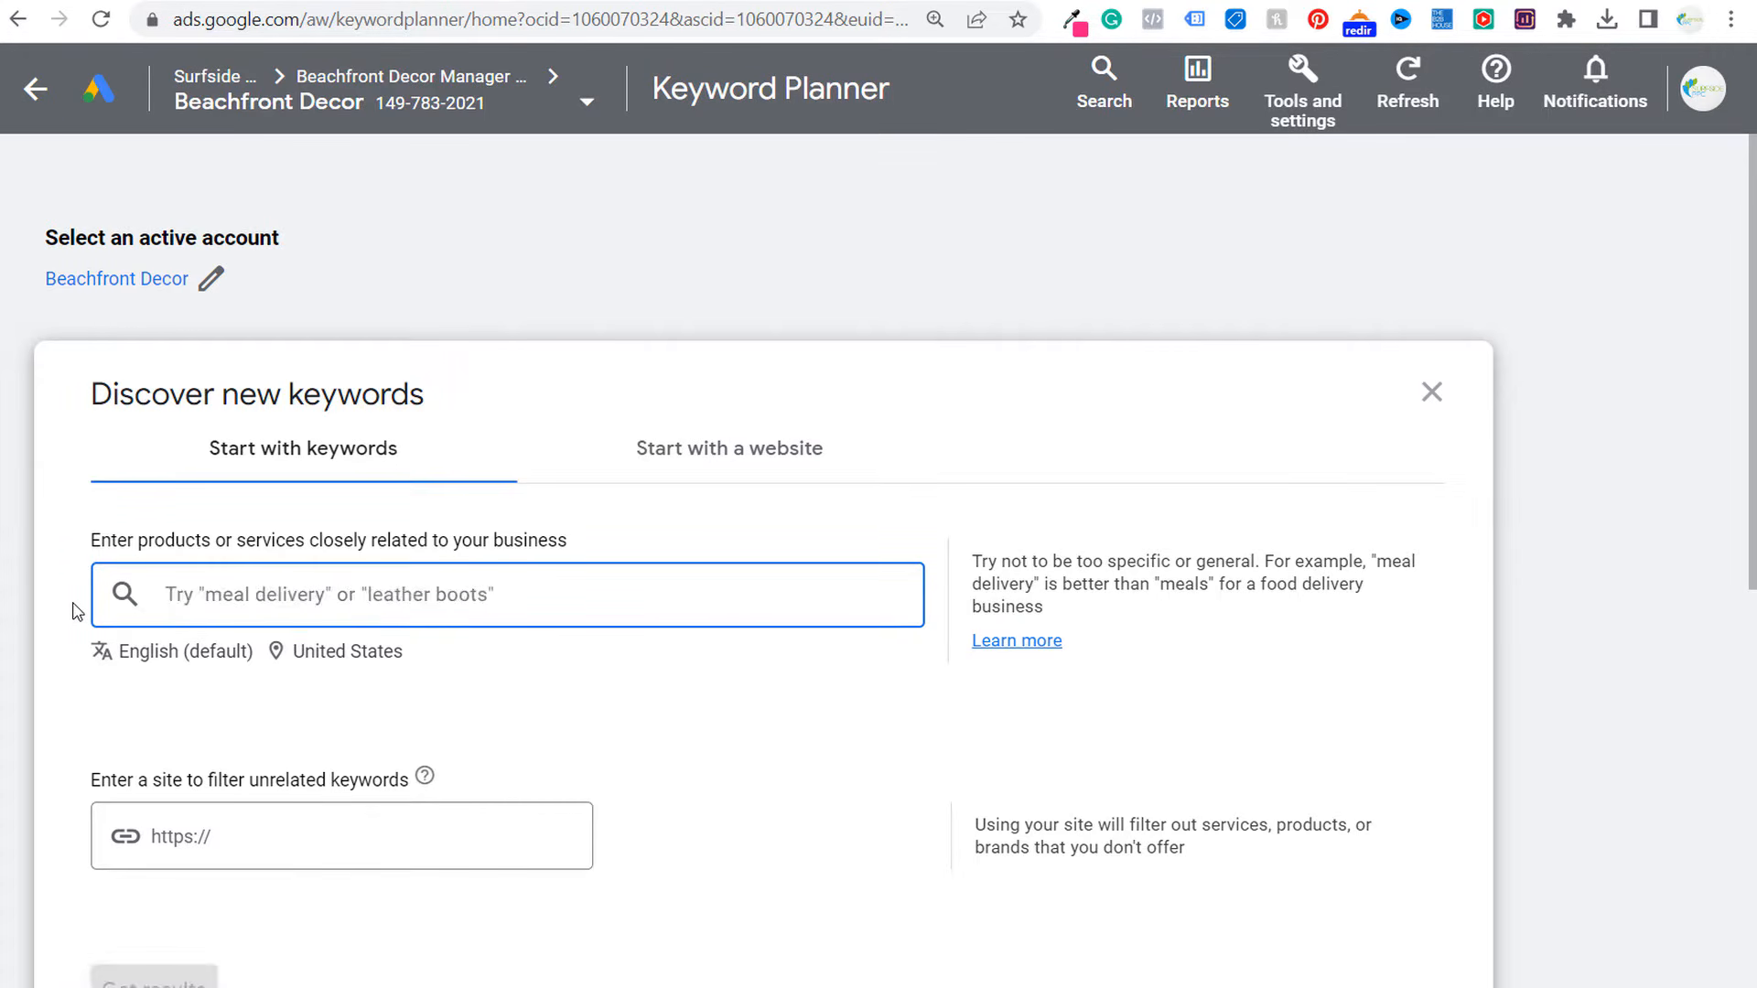
- Enter laptops, tablets and desktop computers as seed keywords and get the keyword ideas
{"action": "type", "text": "laptops"}
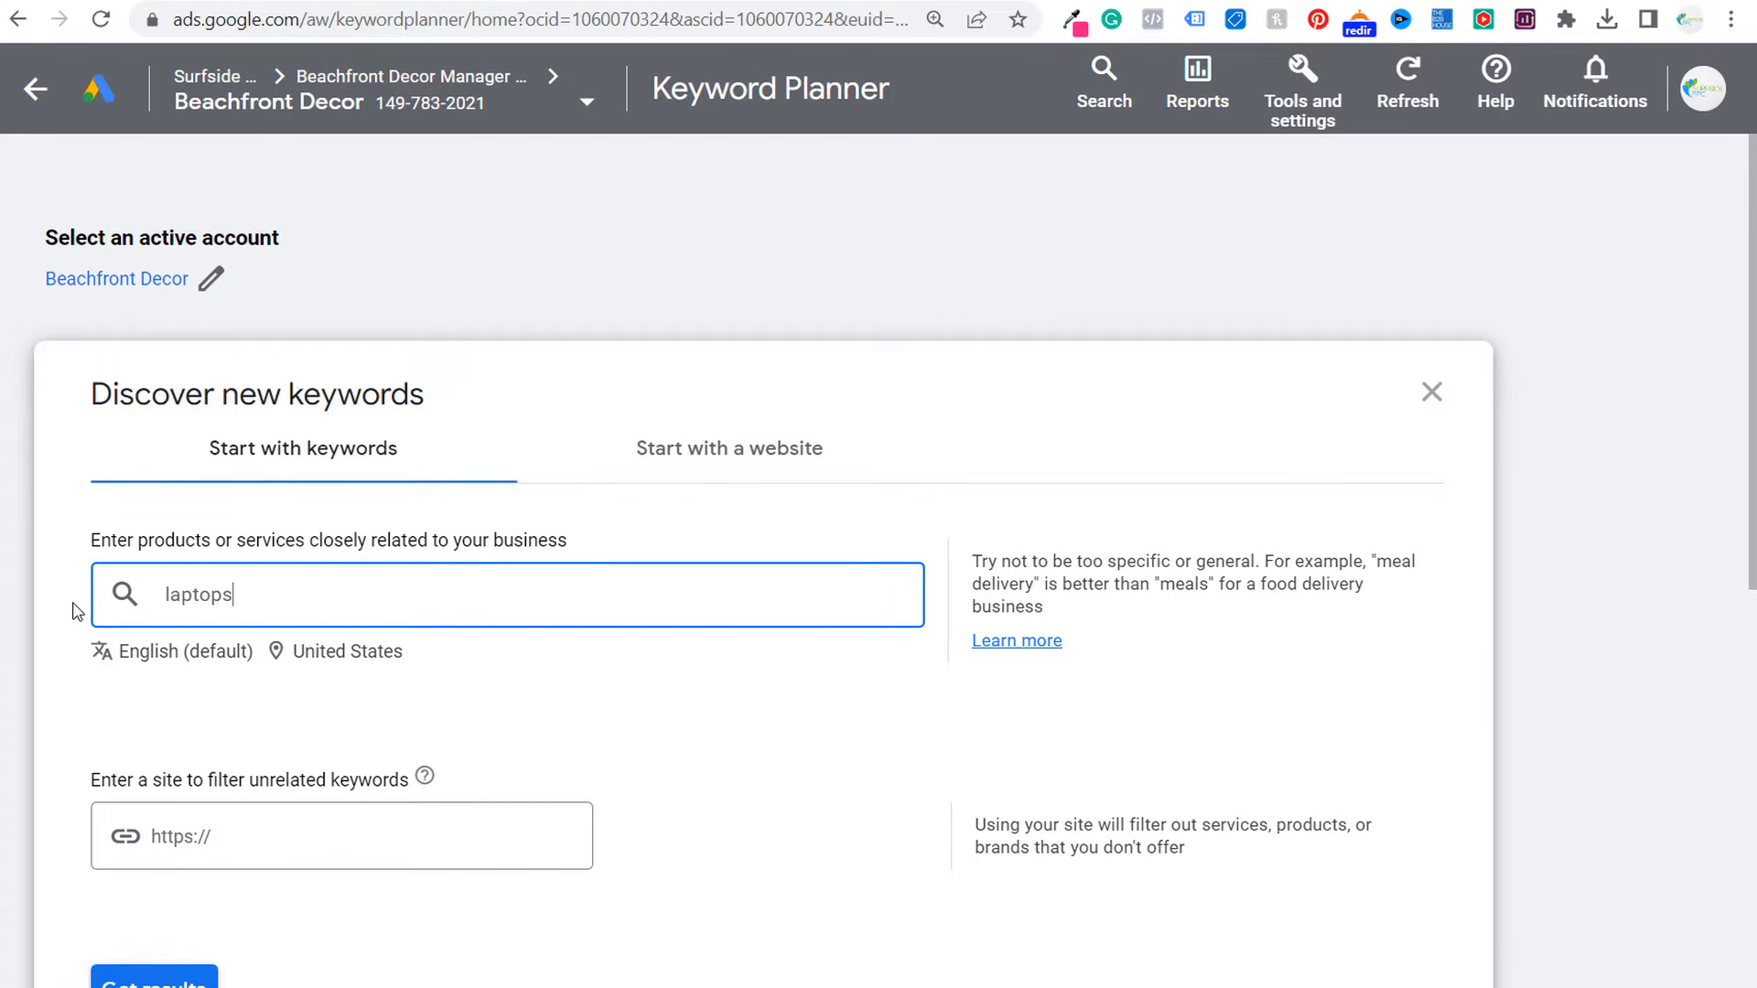
{"action": "key", "text": "Return"}
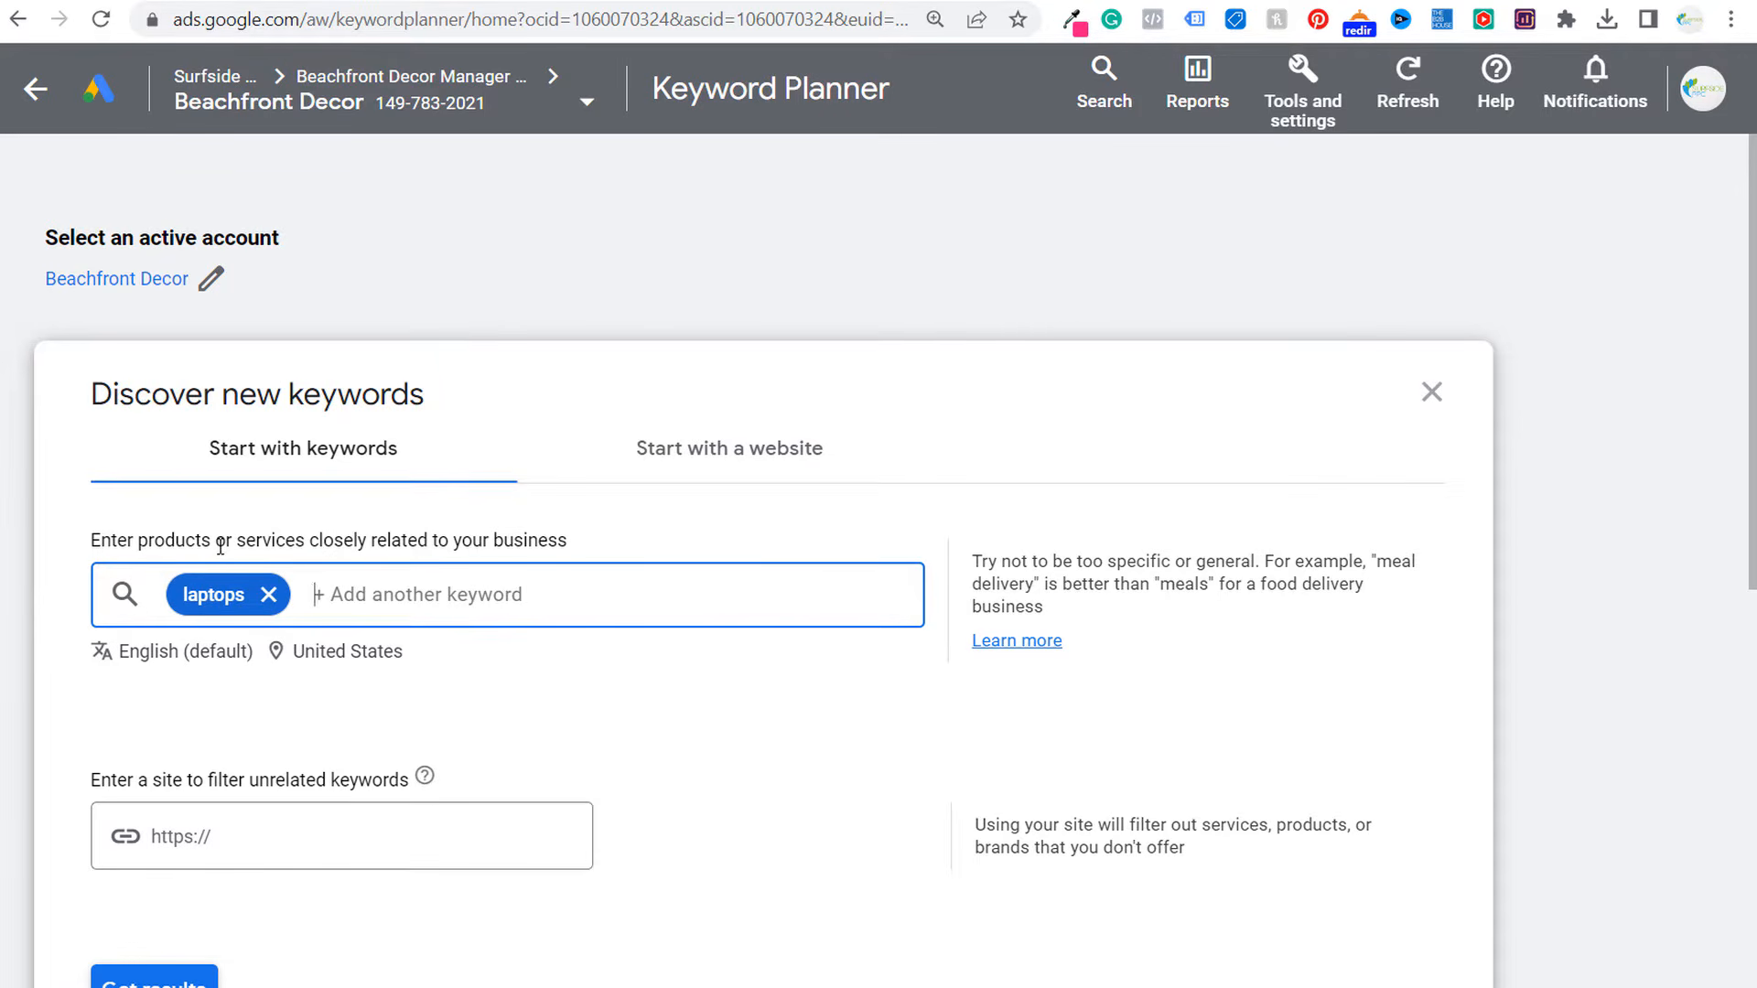
{"action": "type", "text": "tablets"}
{"action": "key", "text": "Return"}
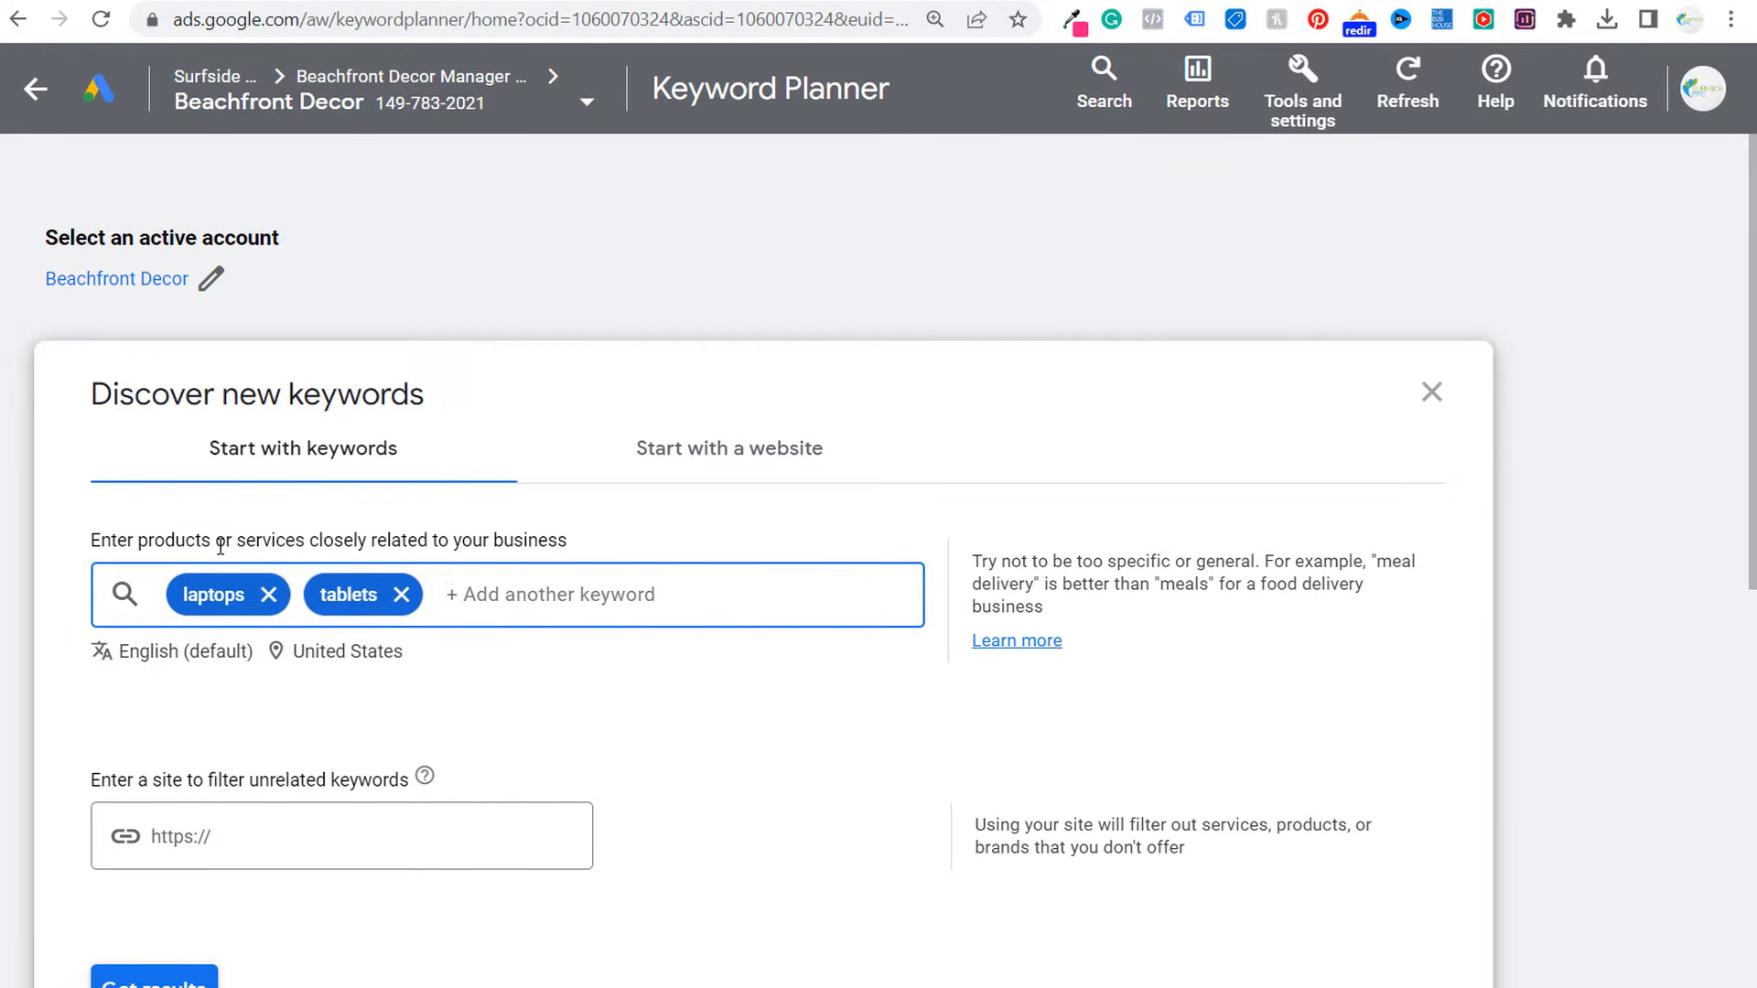
{"action": "type", "text": "desktop computer"}
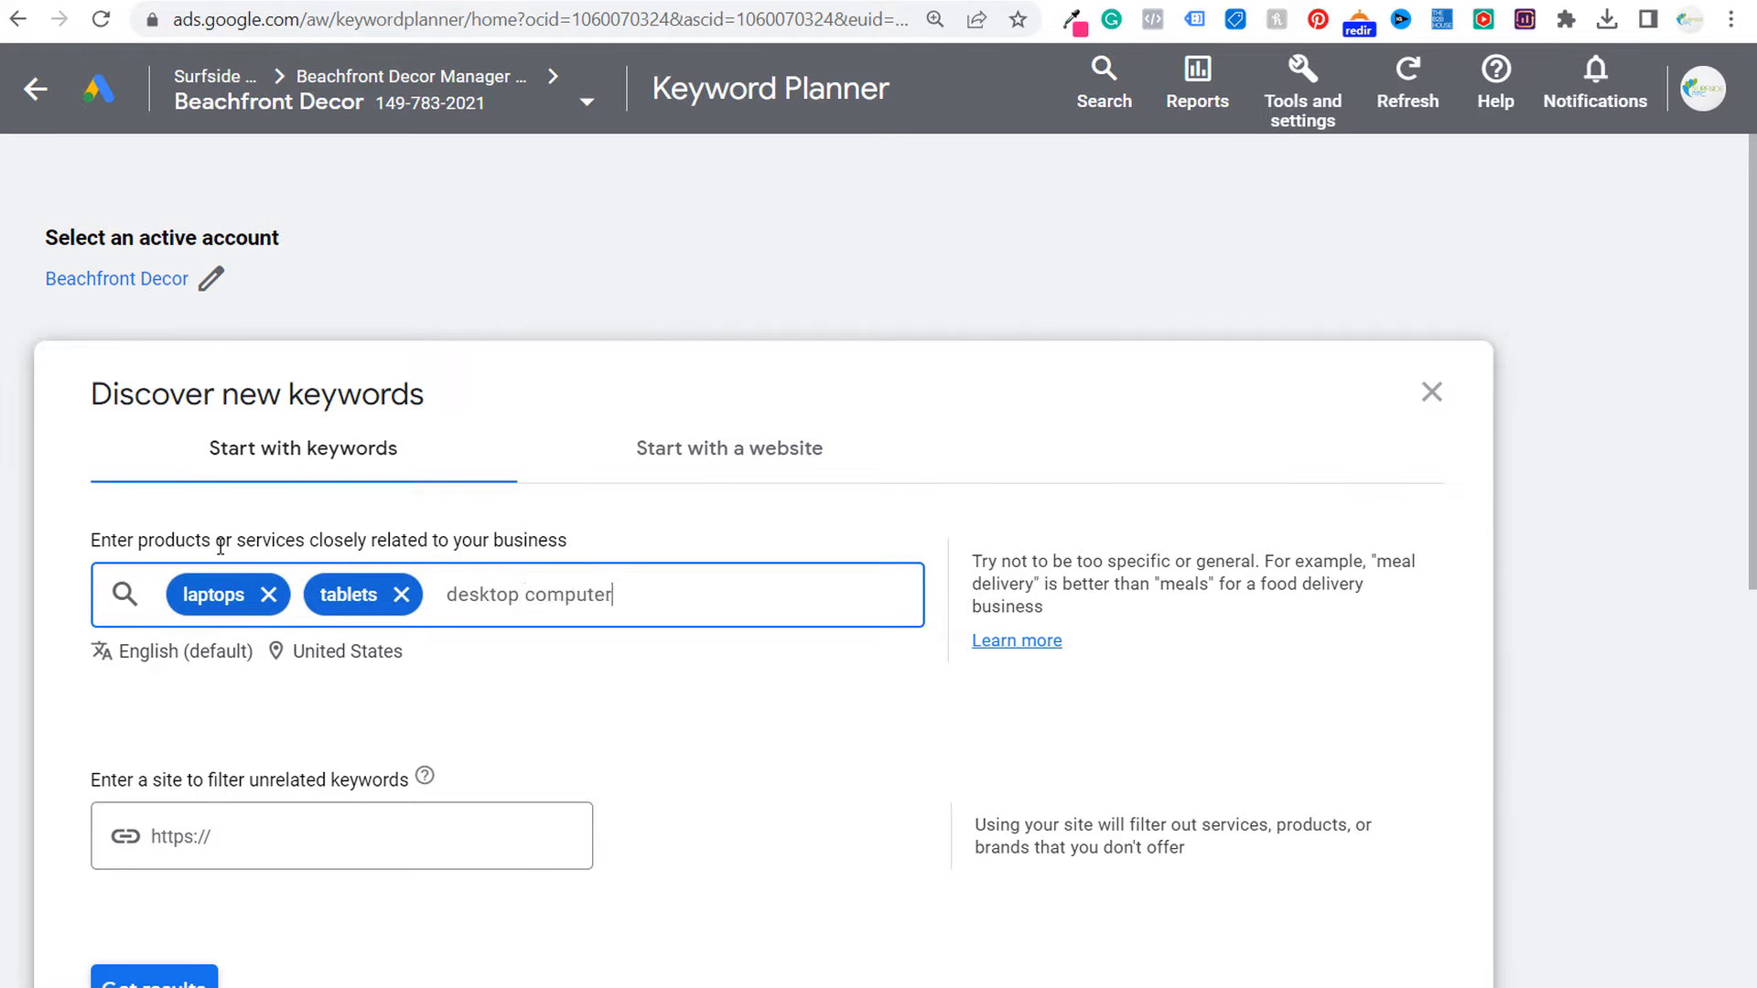
{"action": "type", "text": "s"}
{"action": "key", "text": "Return"}
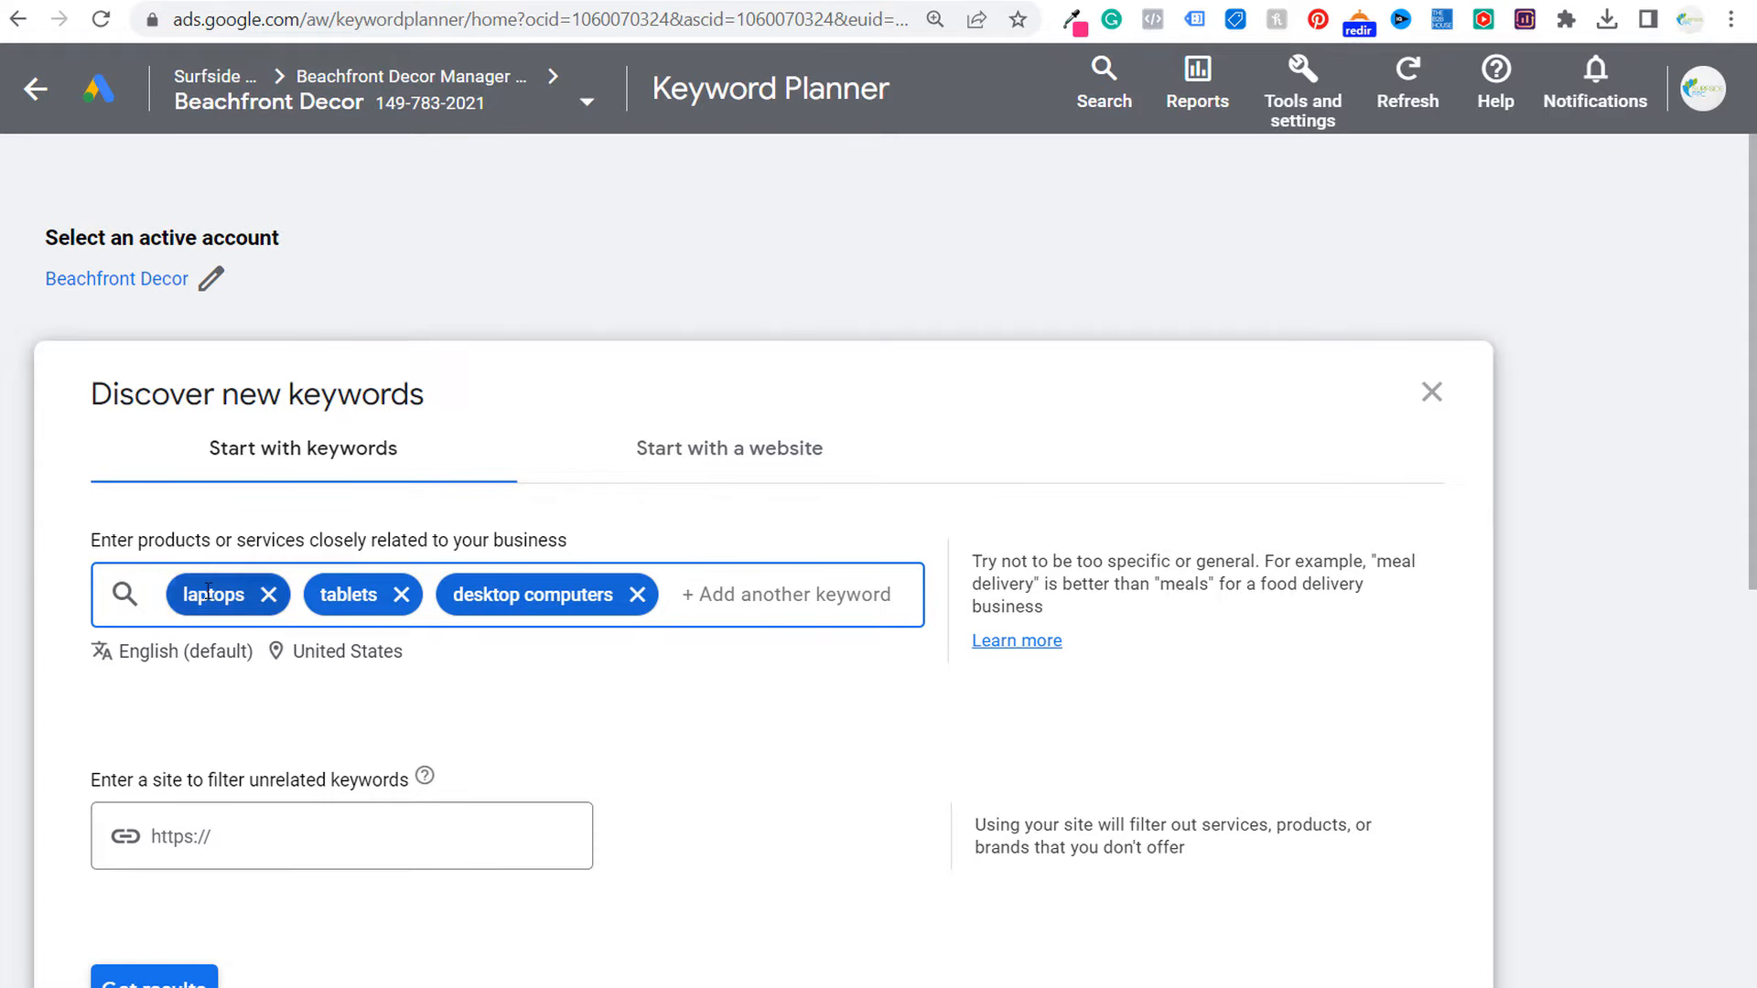
{"action": "scroll", "coordinate": [561, 758], "scroll_direction": "down", "scroll_amount": 2}
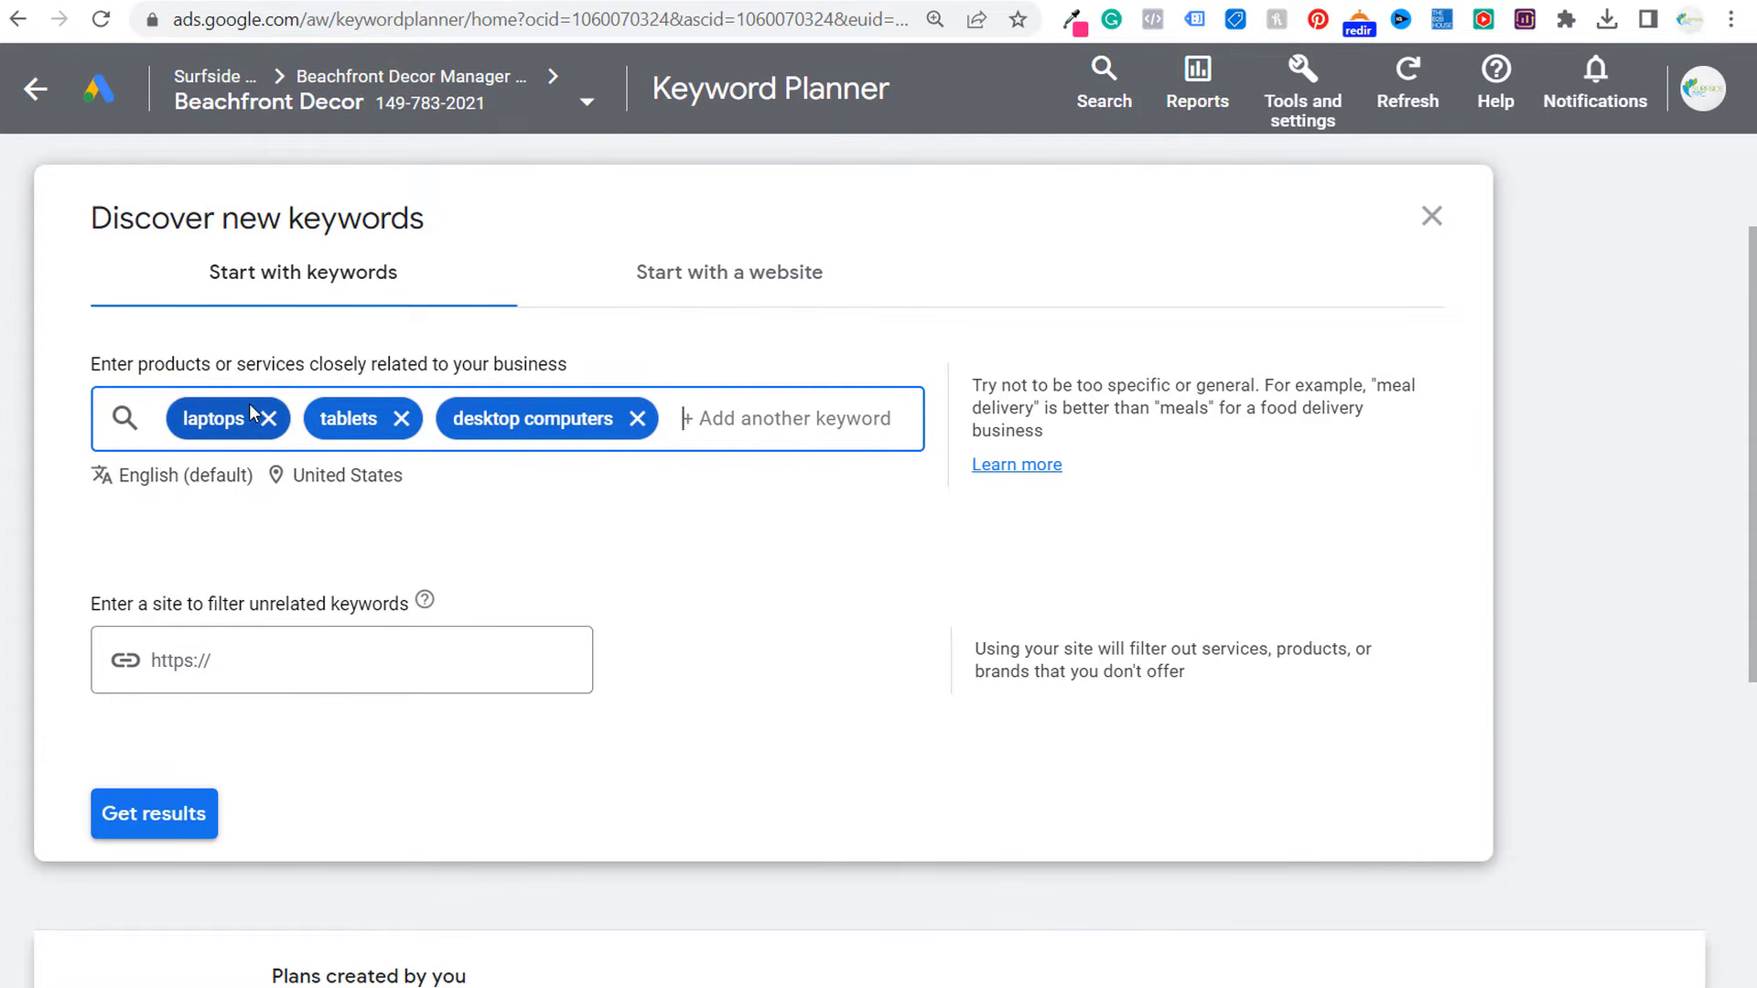
{"action": "left_click", "coordinate": [203, 815]}
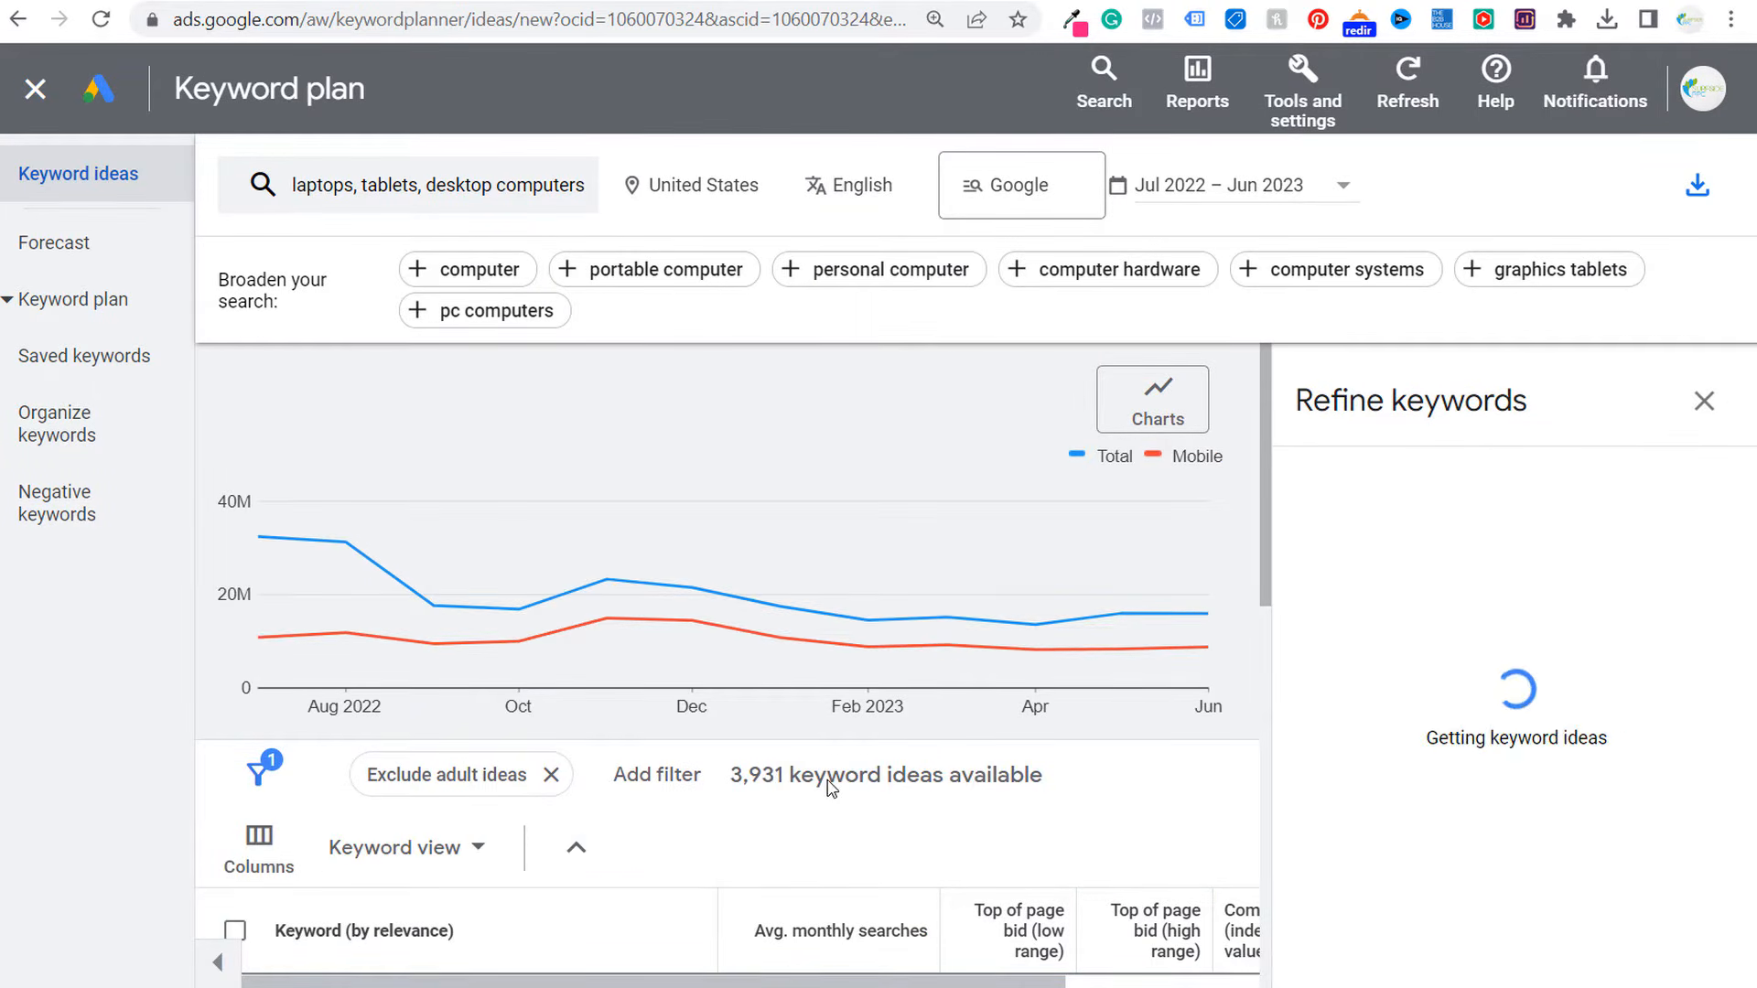
- Remove tablets and desktop computers from the search and get keyword ideas for laptops only
{"action": "left_click", "coordinate": [411, 194]}
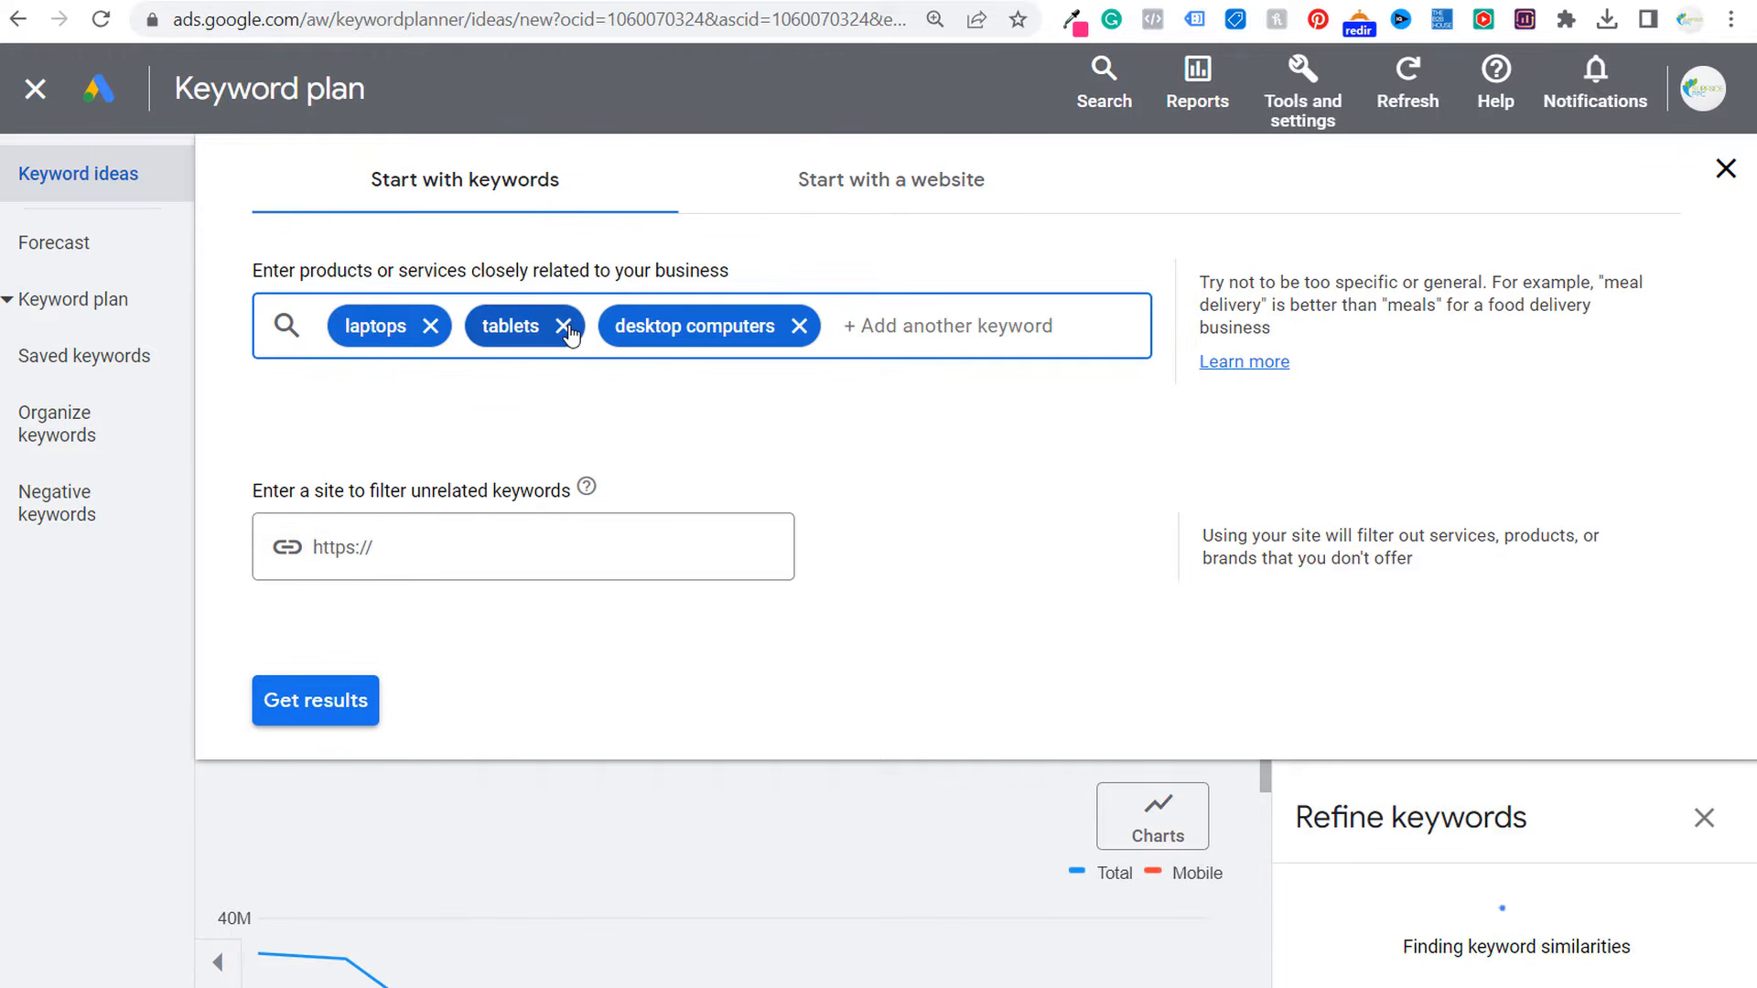
{"action": "left_click", "coordinate": [563, 326]}
{"action": "left_click", "coordinate": [667, 326]}
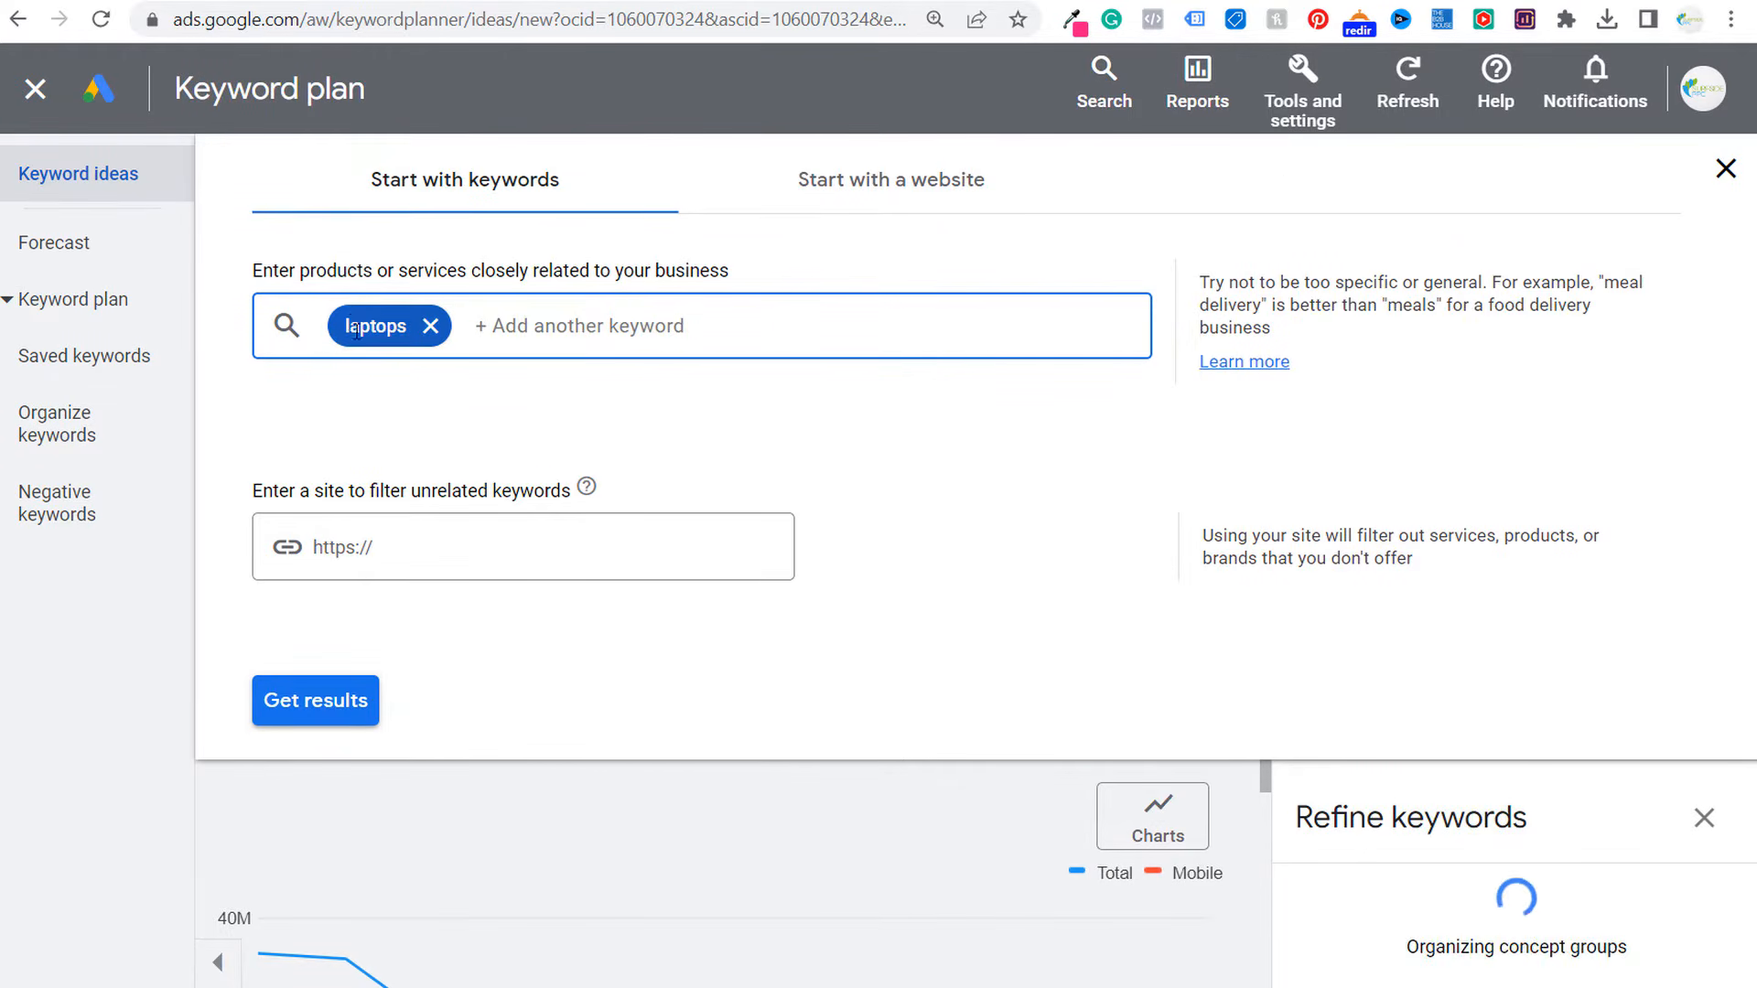
{"action": "left_click", "coordinate": [350, 701]}
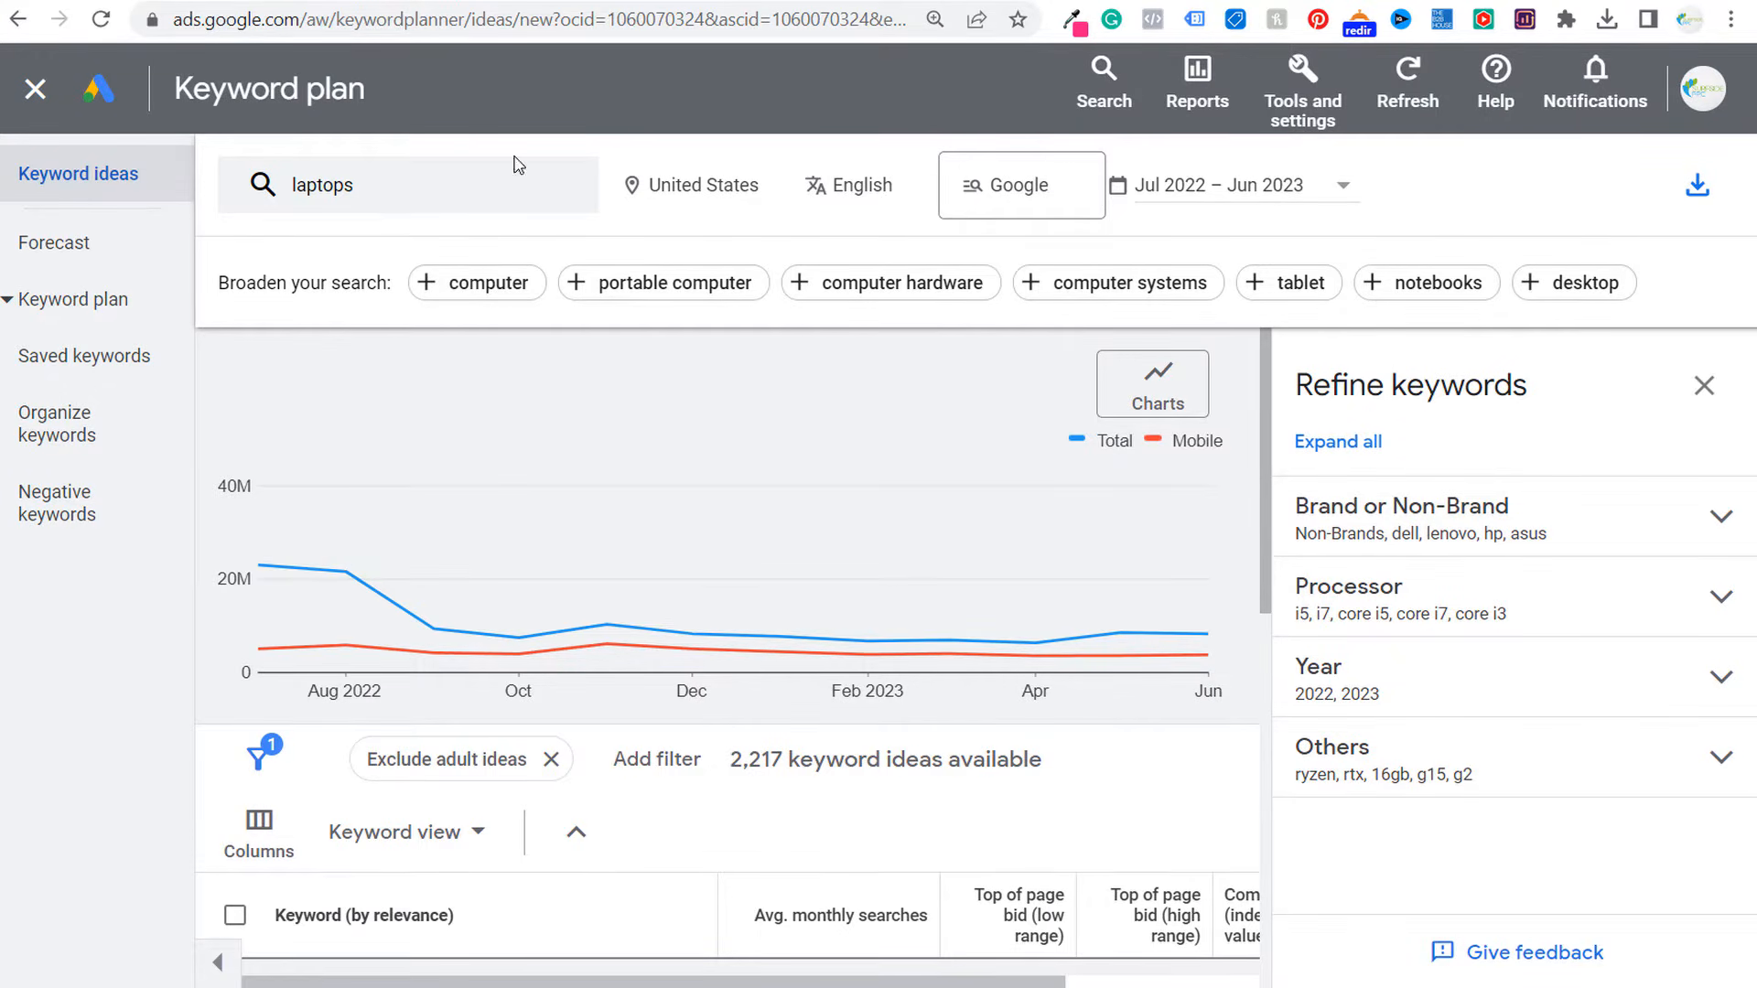
- Exclude all Company keywords under Brand or Non-Brand, include them again, and collapse the category
{"action": "scroll", "coordinate": [667, 564], "scroll_direction": "down", "scroll_amount": 5}
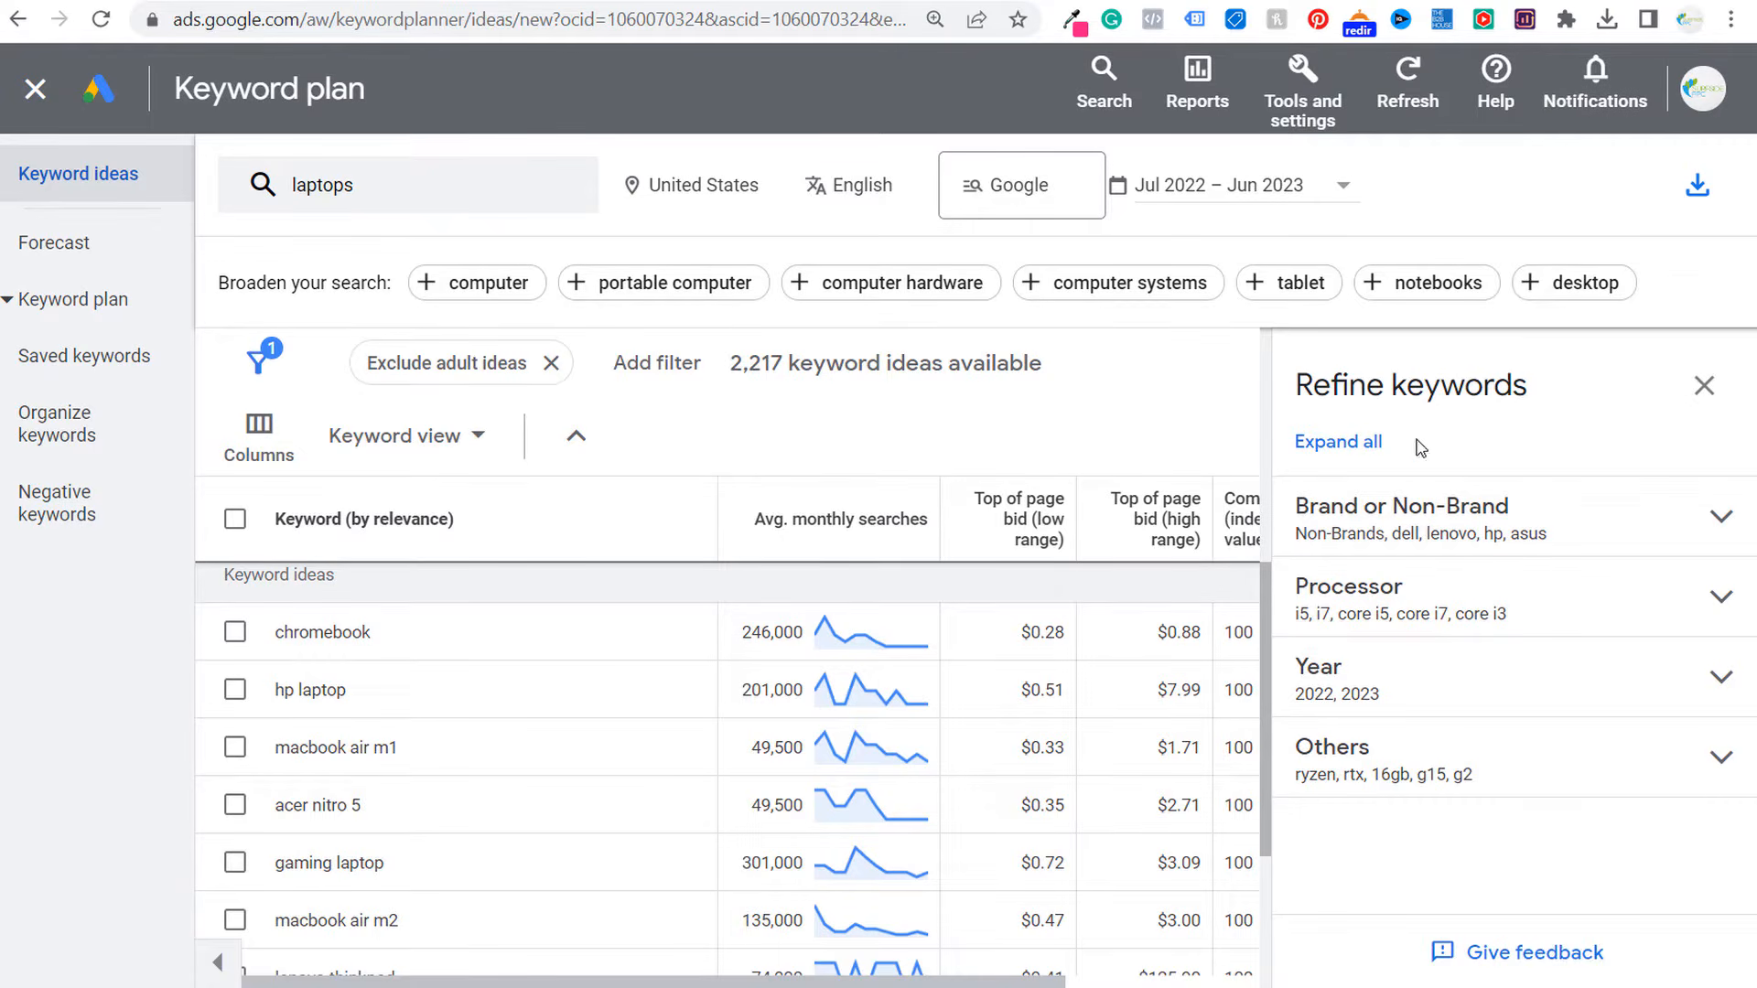
{"action": "left_click", "coordinate": [1715, 526]}
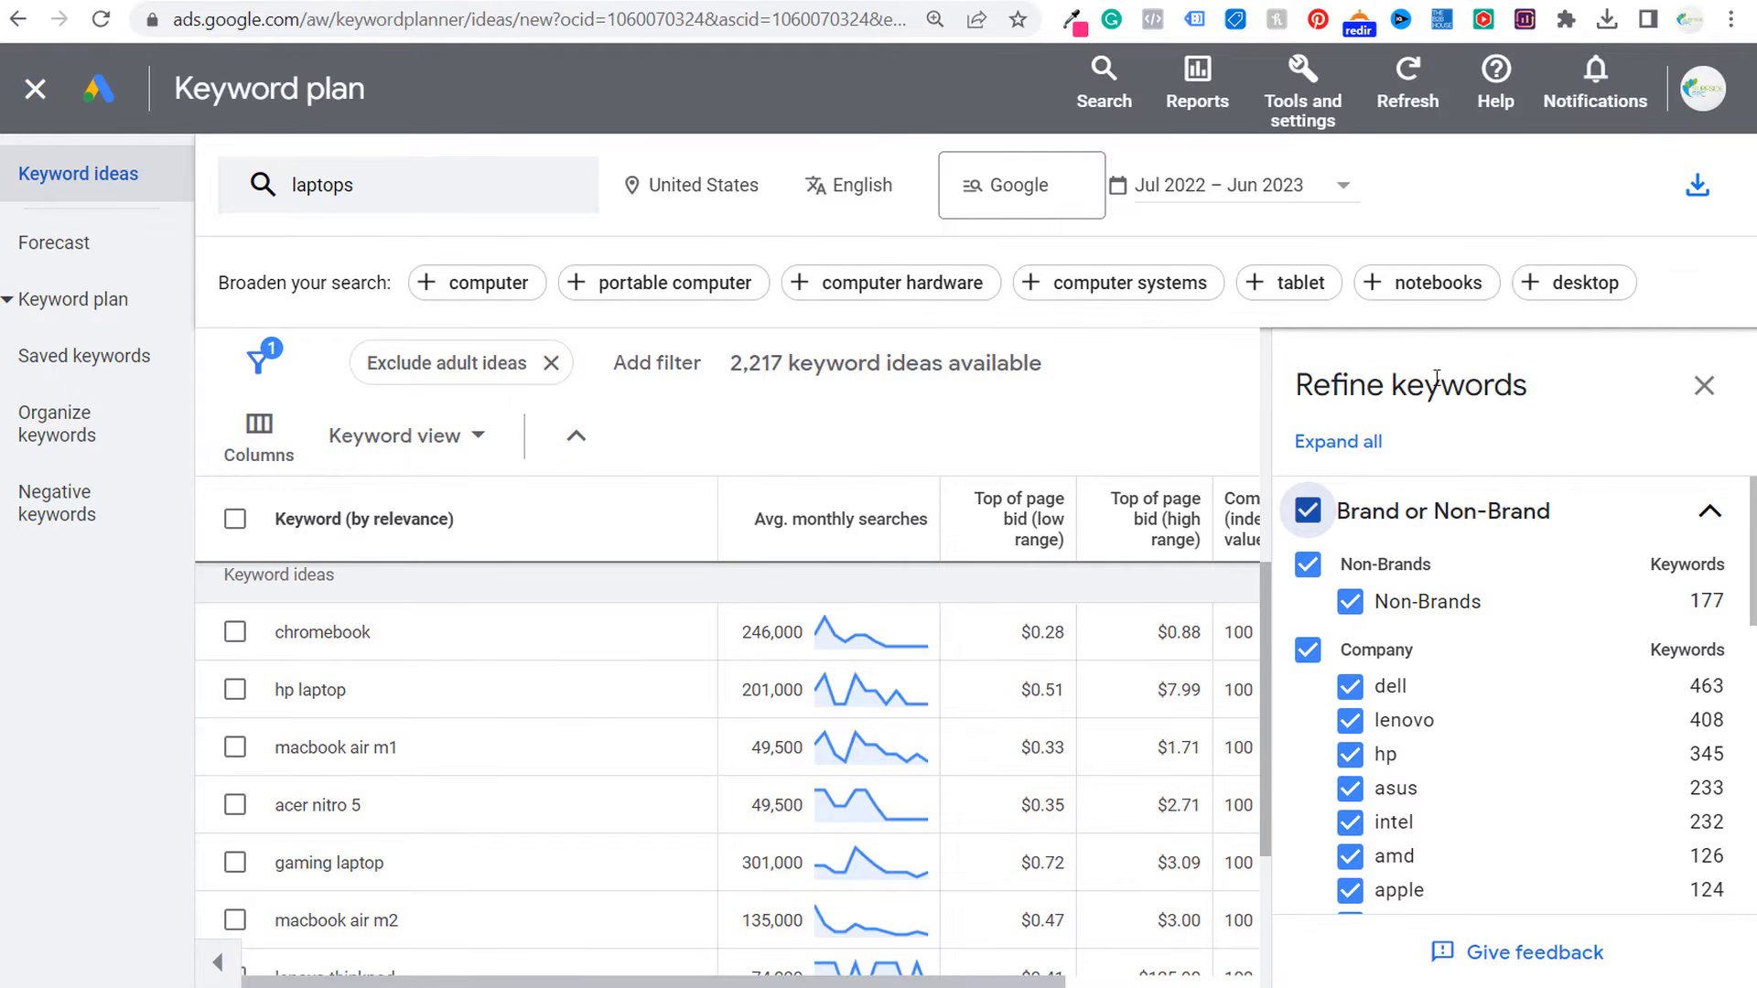
{"action": "left_click", "coordinate": [1306, 650]}
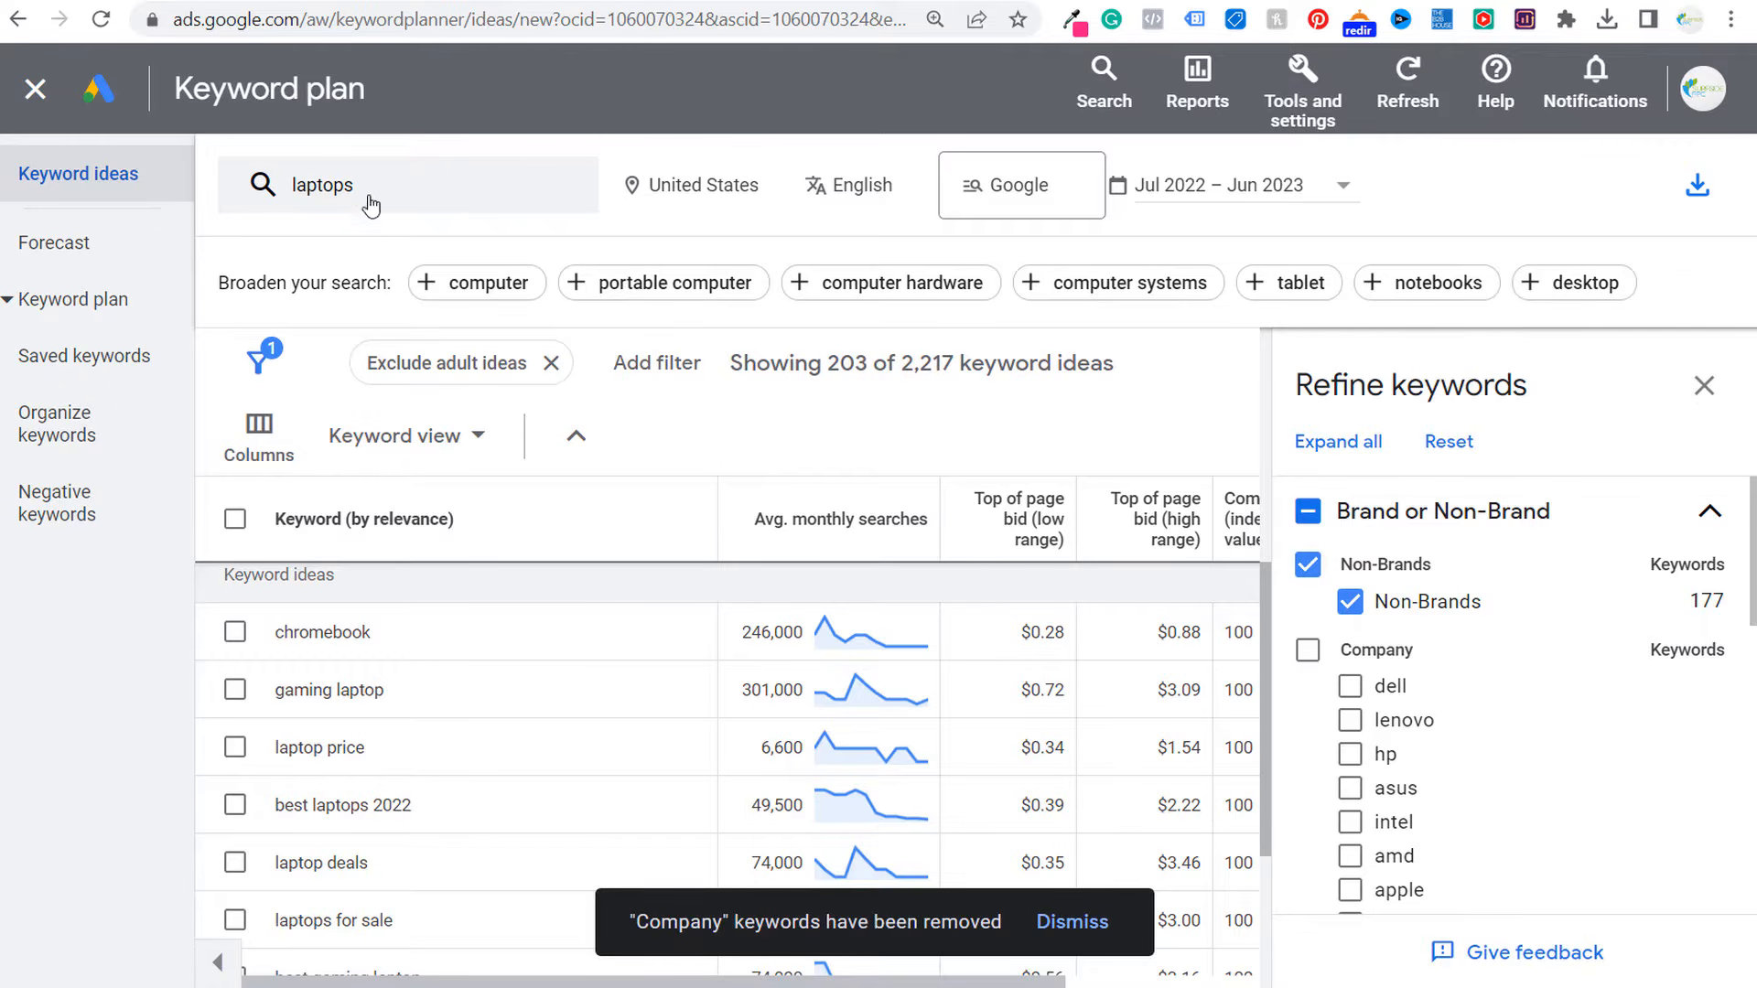
{"action": "left_click", "coordinate": [1309, 651]}
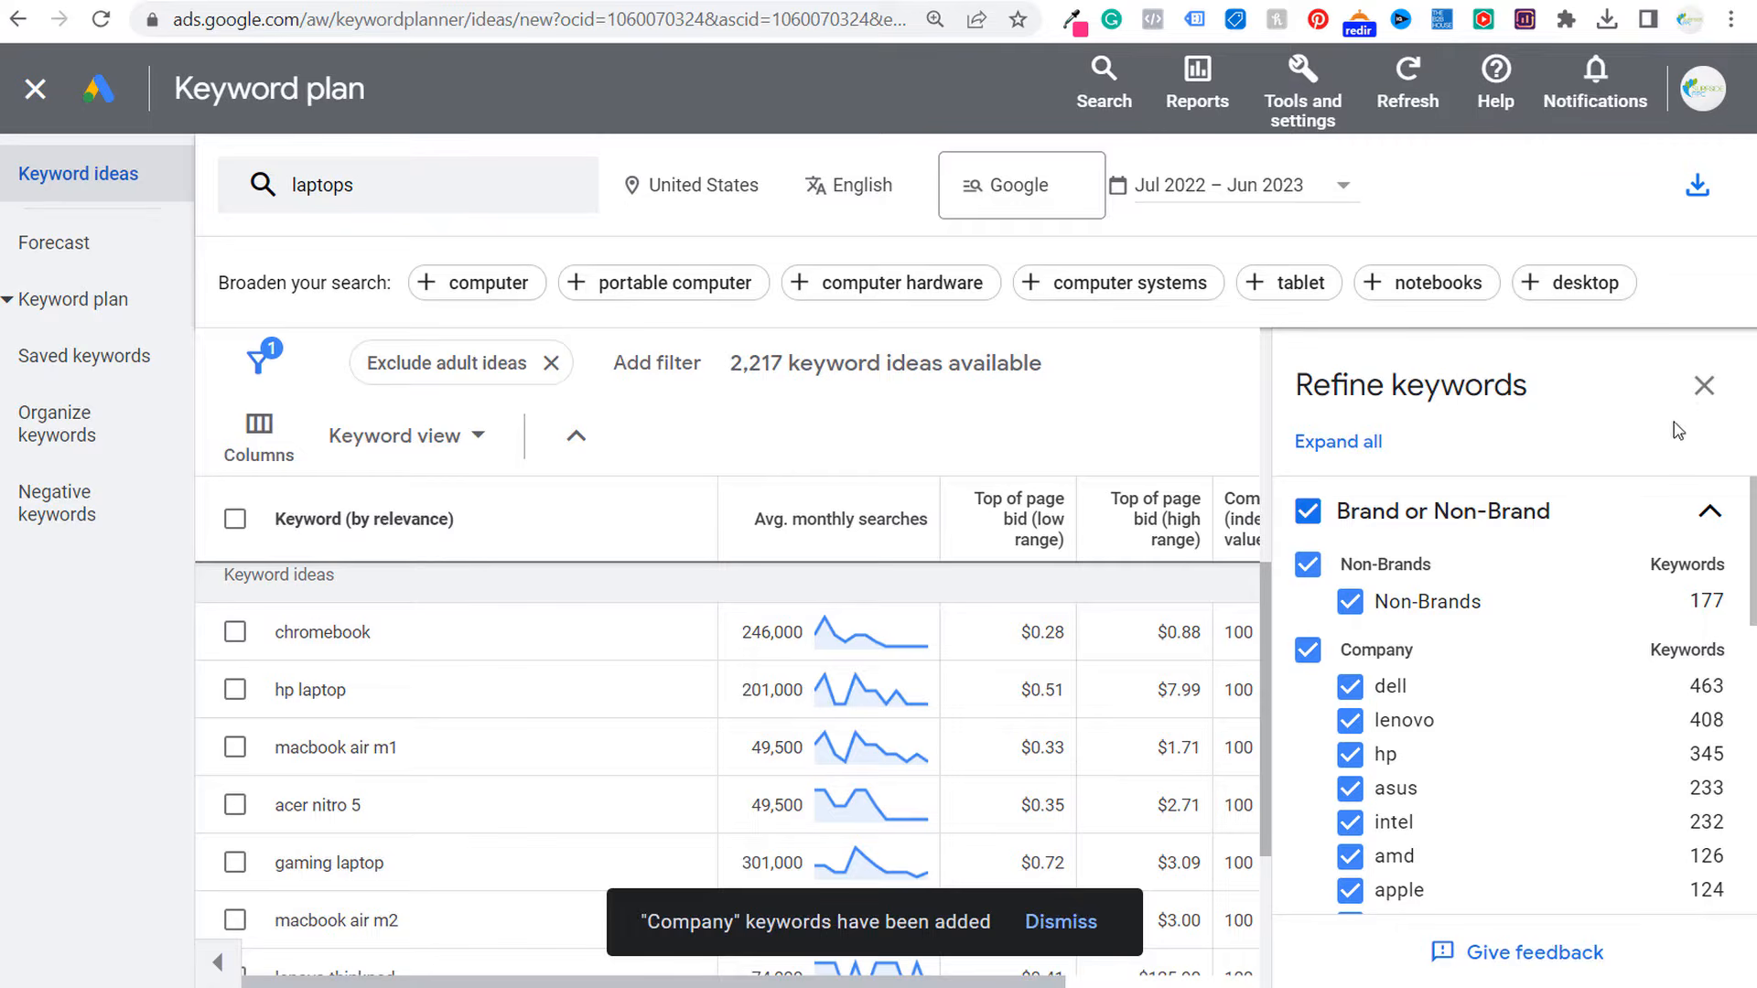
{"action": "scroll", "coordinate": [1707, 530], "scroll_direction": "down", "scroll_amount": 1}
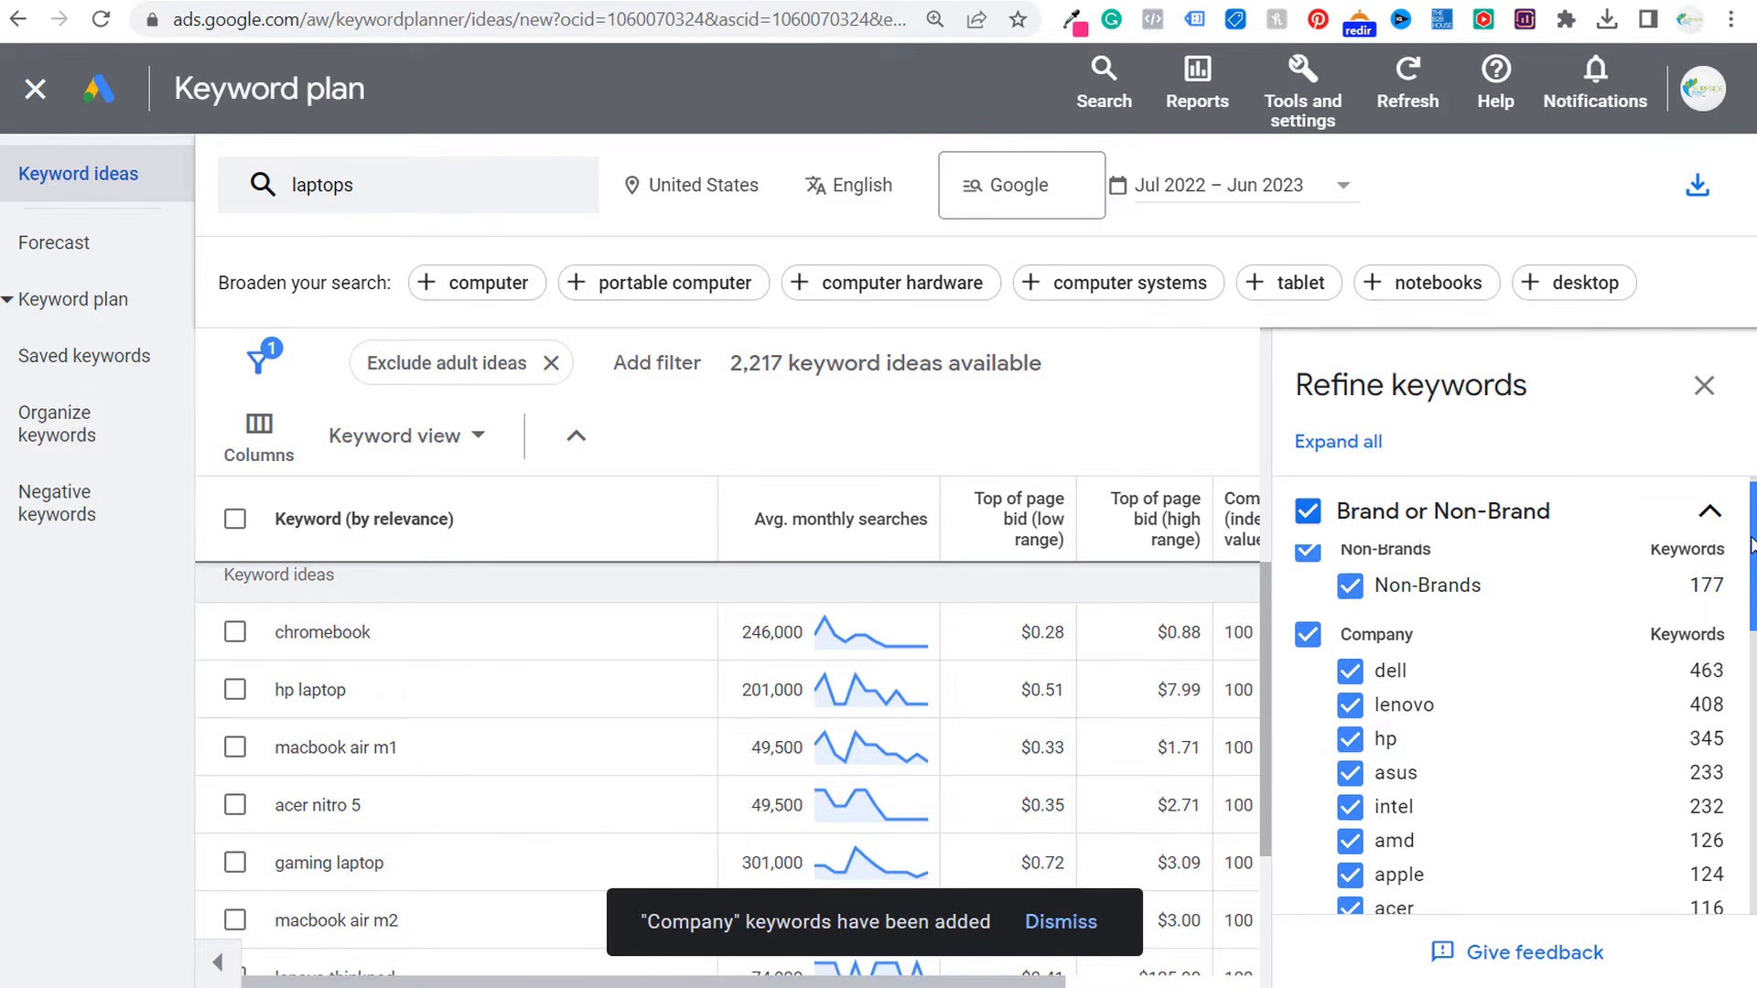
{"action": "left_click", "coordinate": [1707, 518]}
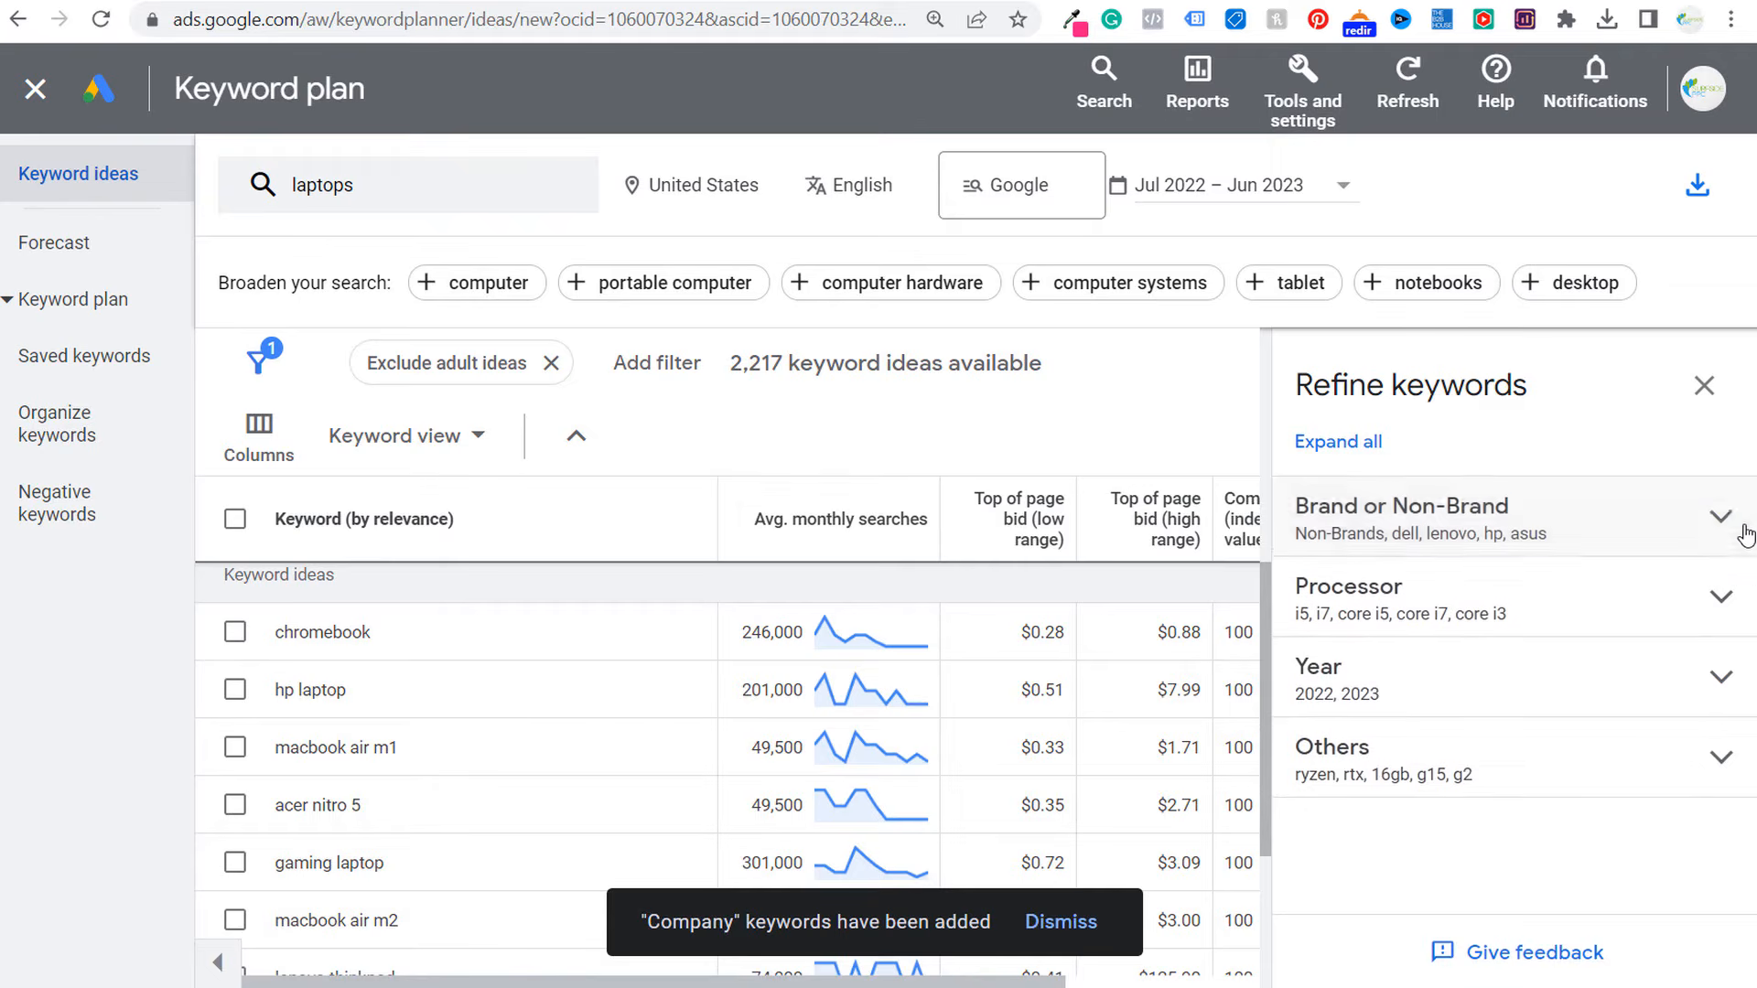
- Examine the Processor and Others refinement categories, and close the keyword refinement options
{"action": "left_click", "coordinate": [1717, 608]}
{"action": "scroll", "coordinate": [1592, 639], "scroll_direction": "down", "scroll_amount": 2}
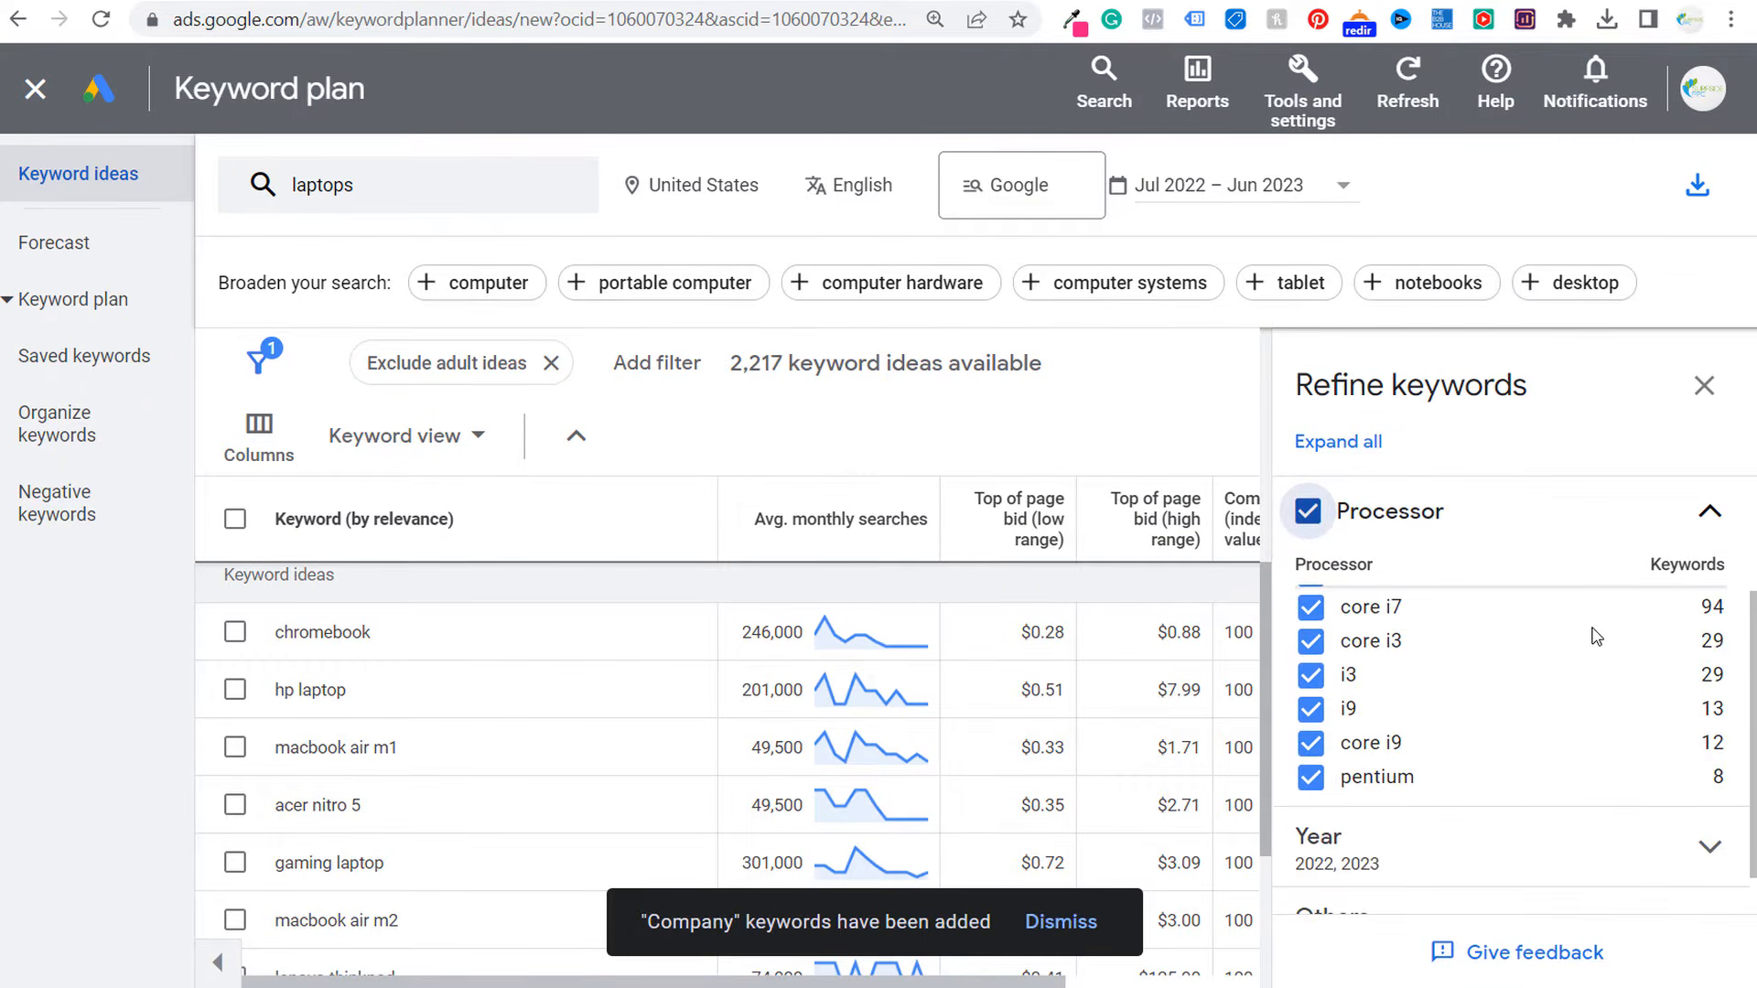
{"action": "scroll", "coordinate": [1596, 641], "scroll_direction": "up", "scroll_amount": 2}
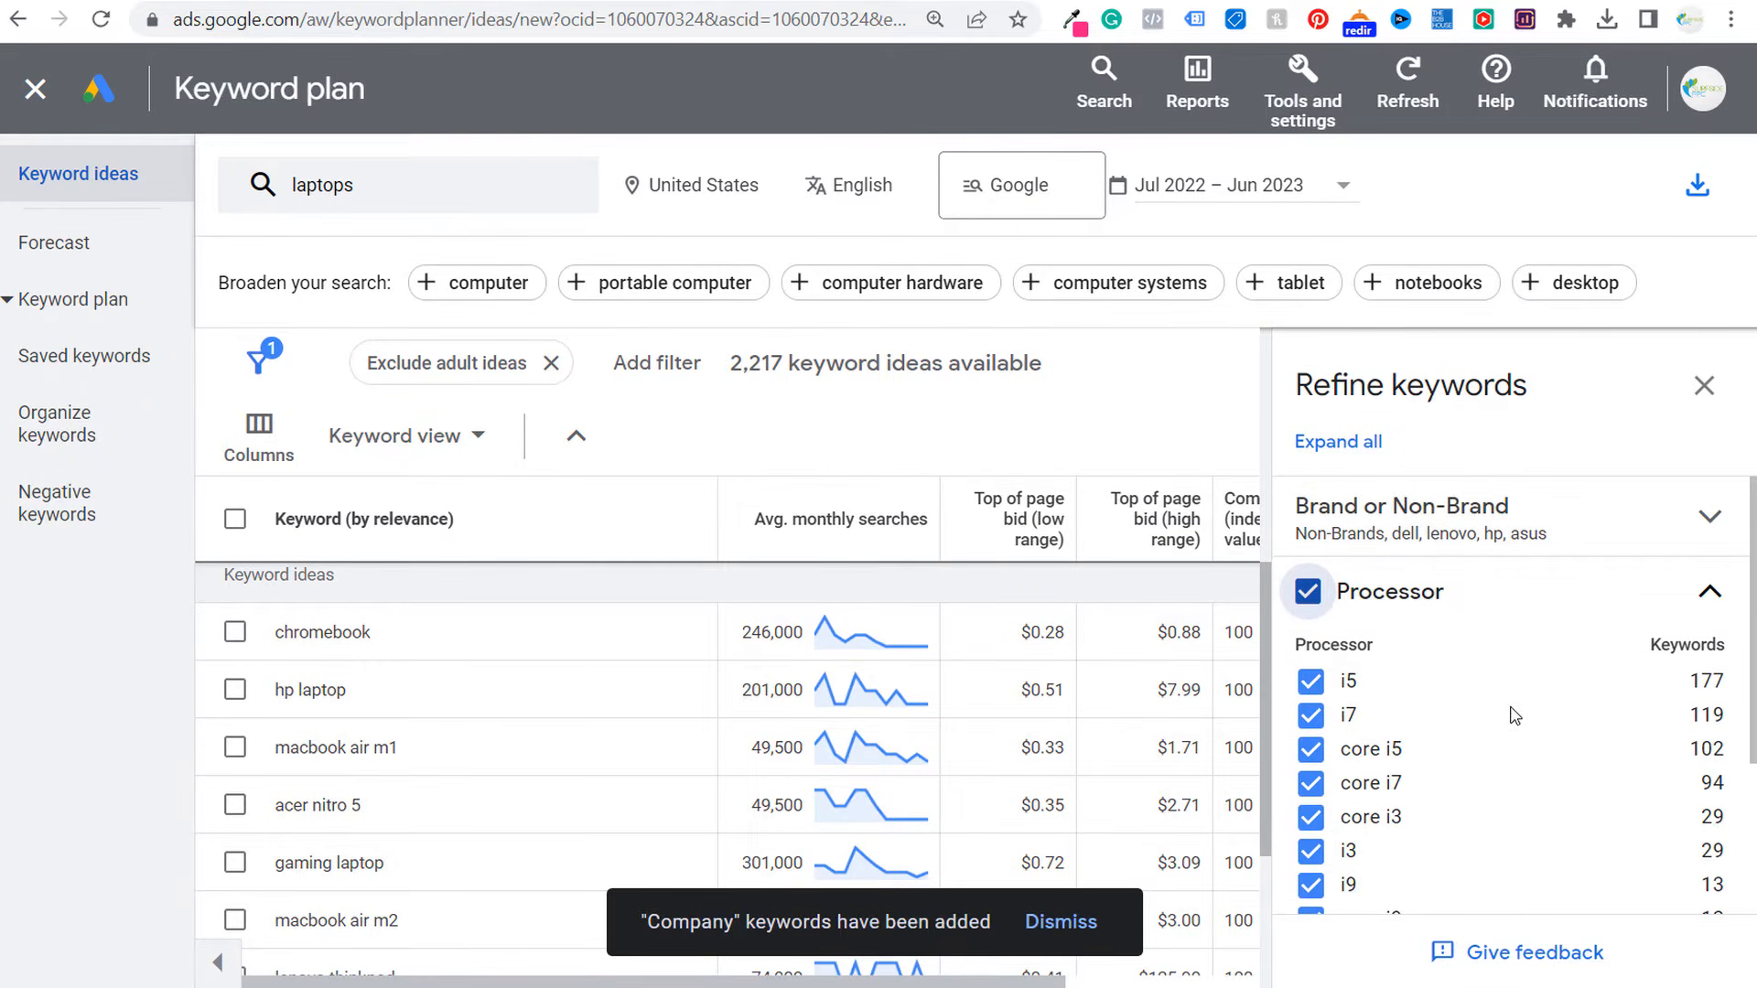
{"action": "scroll", "coordinate": [1473, 687], "scroll_direction": "down", "scroll_amount": 3}
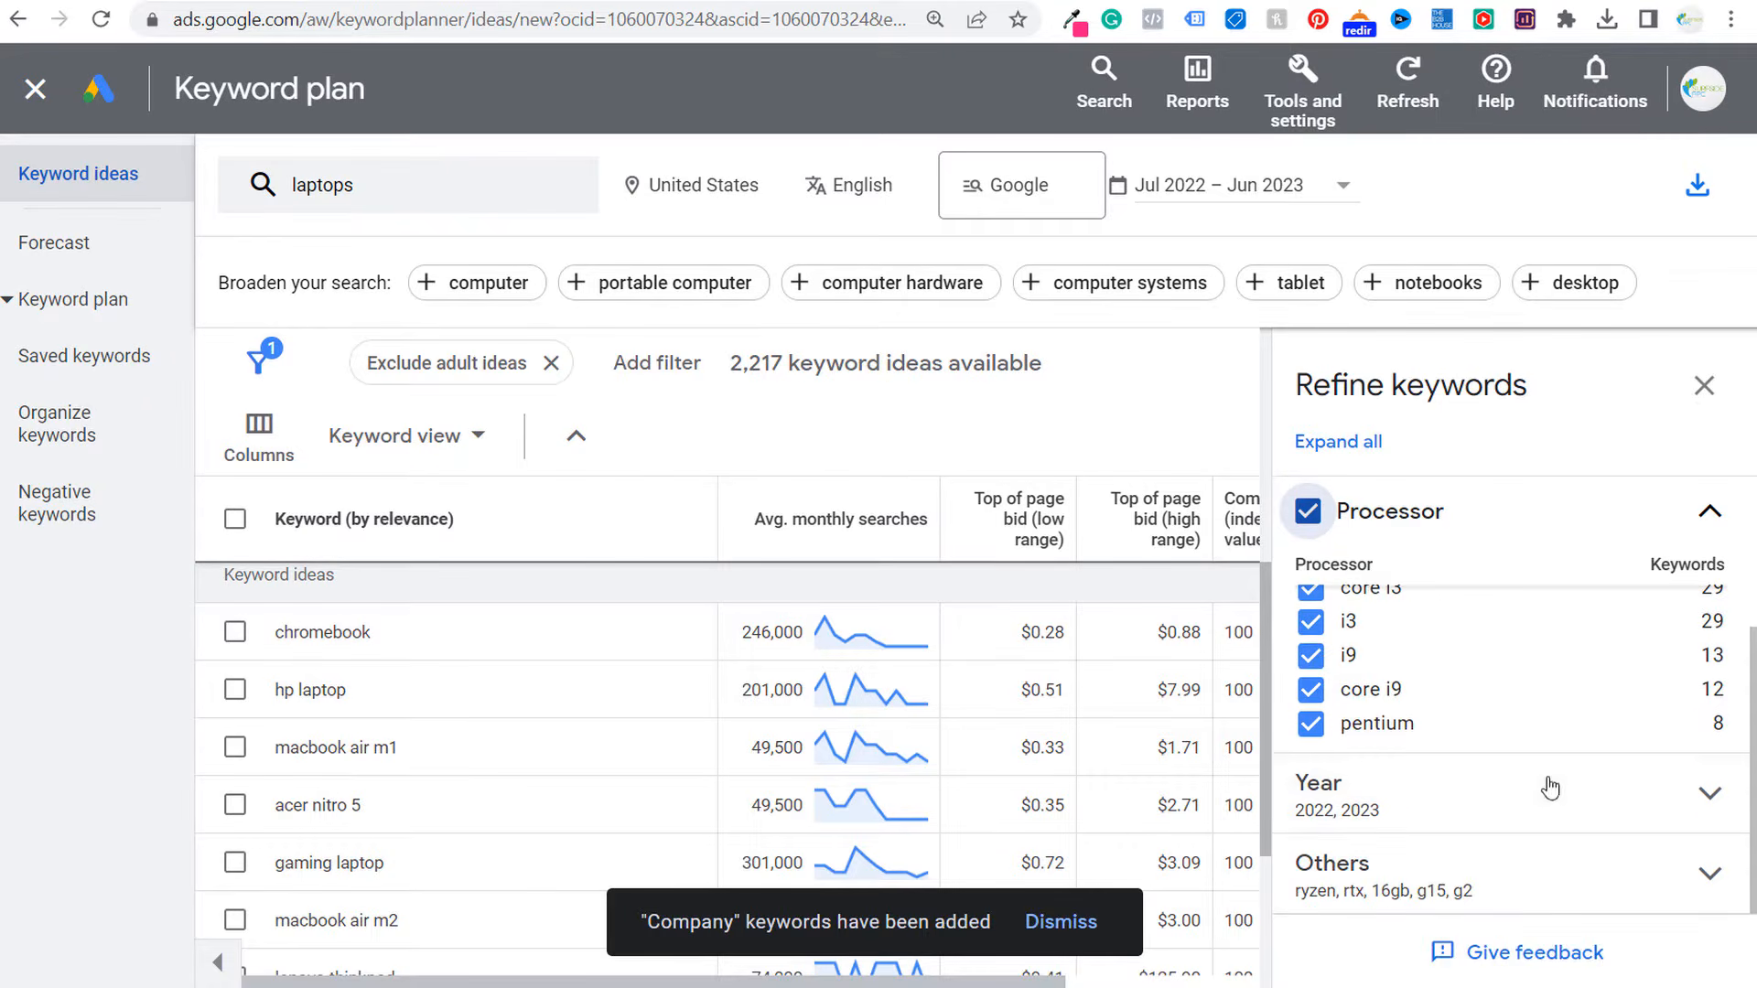
{"action": "left_click", "coordinate": [1651, 898]}
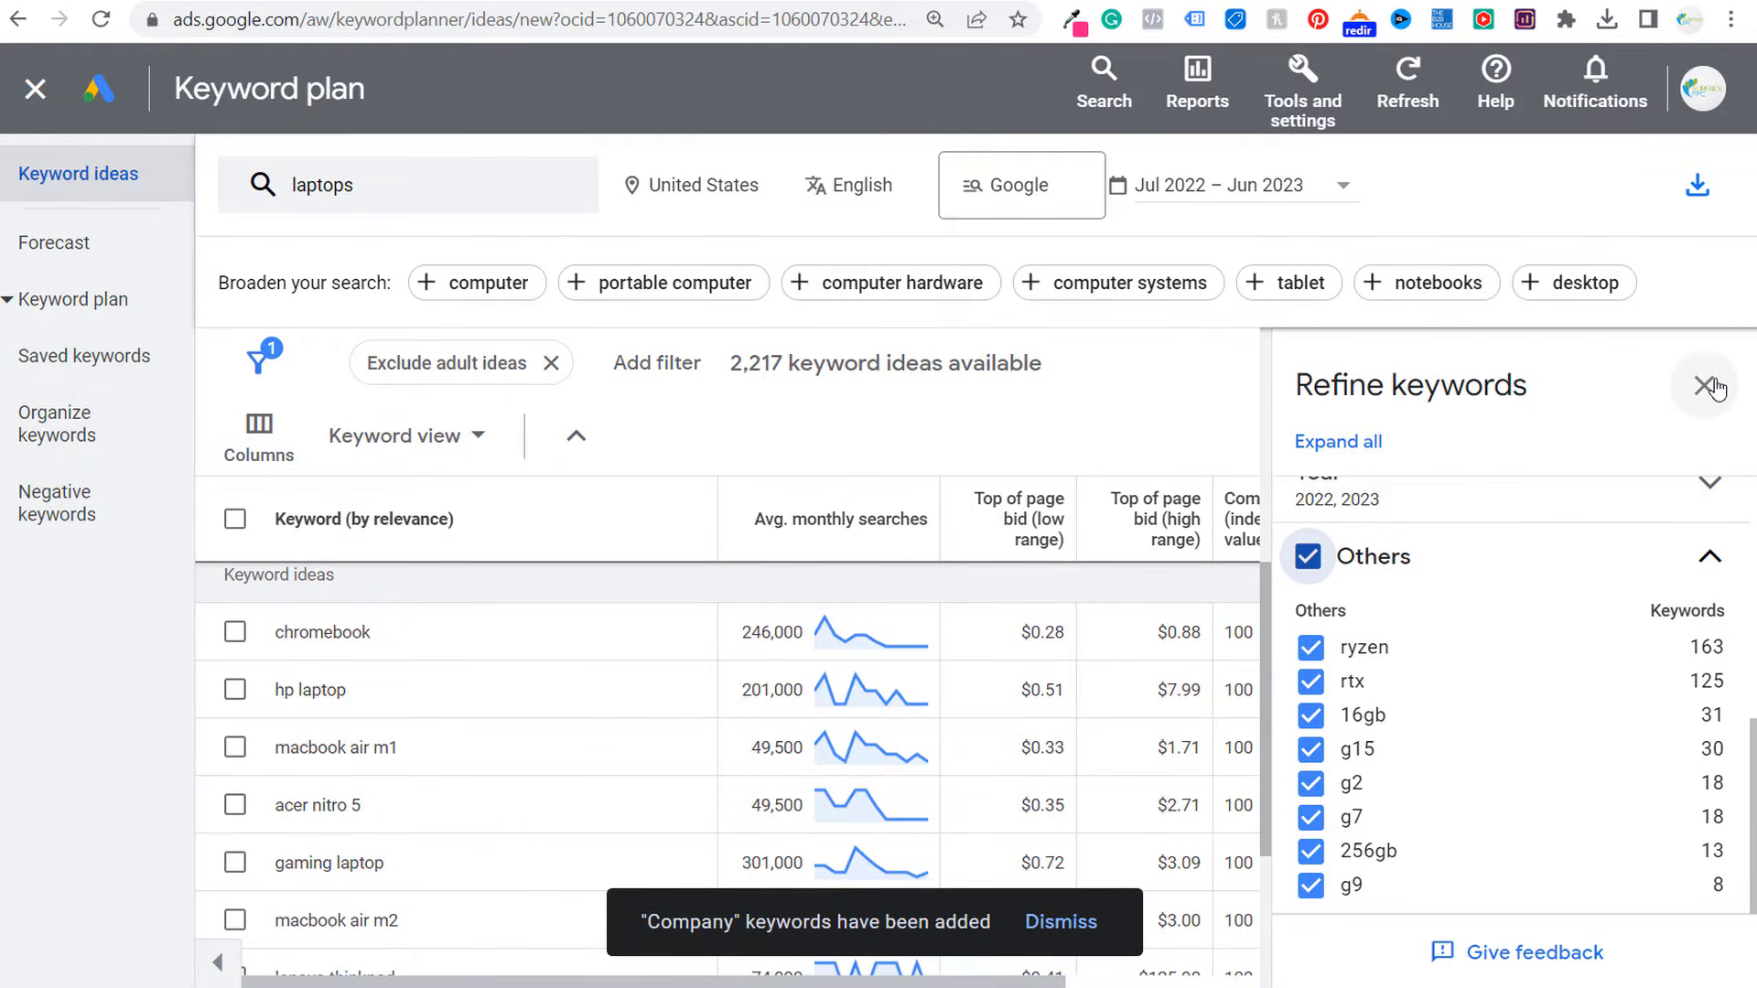
{"action": "scroll", "coordinate": [1506, 666], "scroll_direction": "up", "scroll_amount": 5}
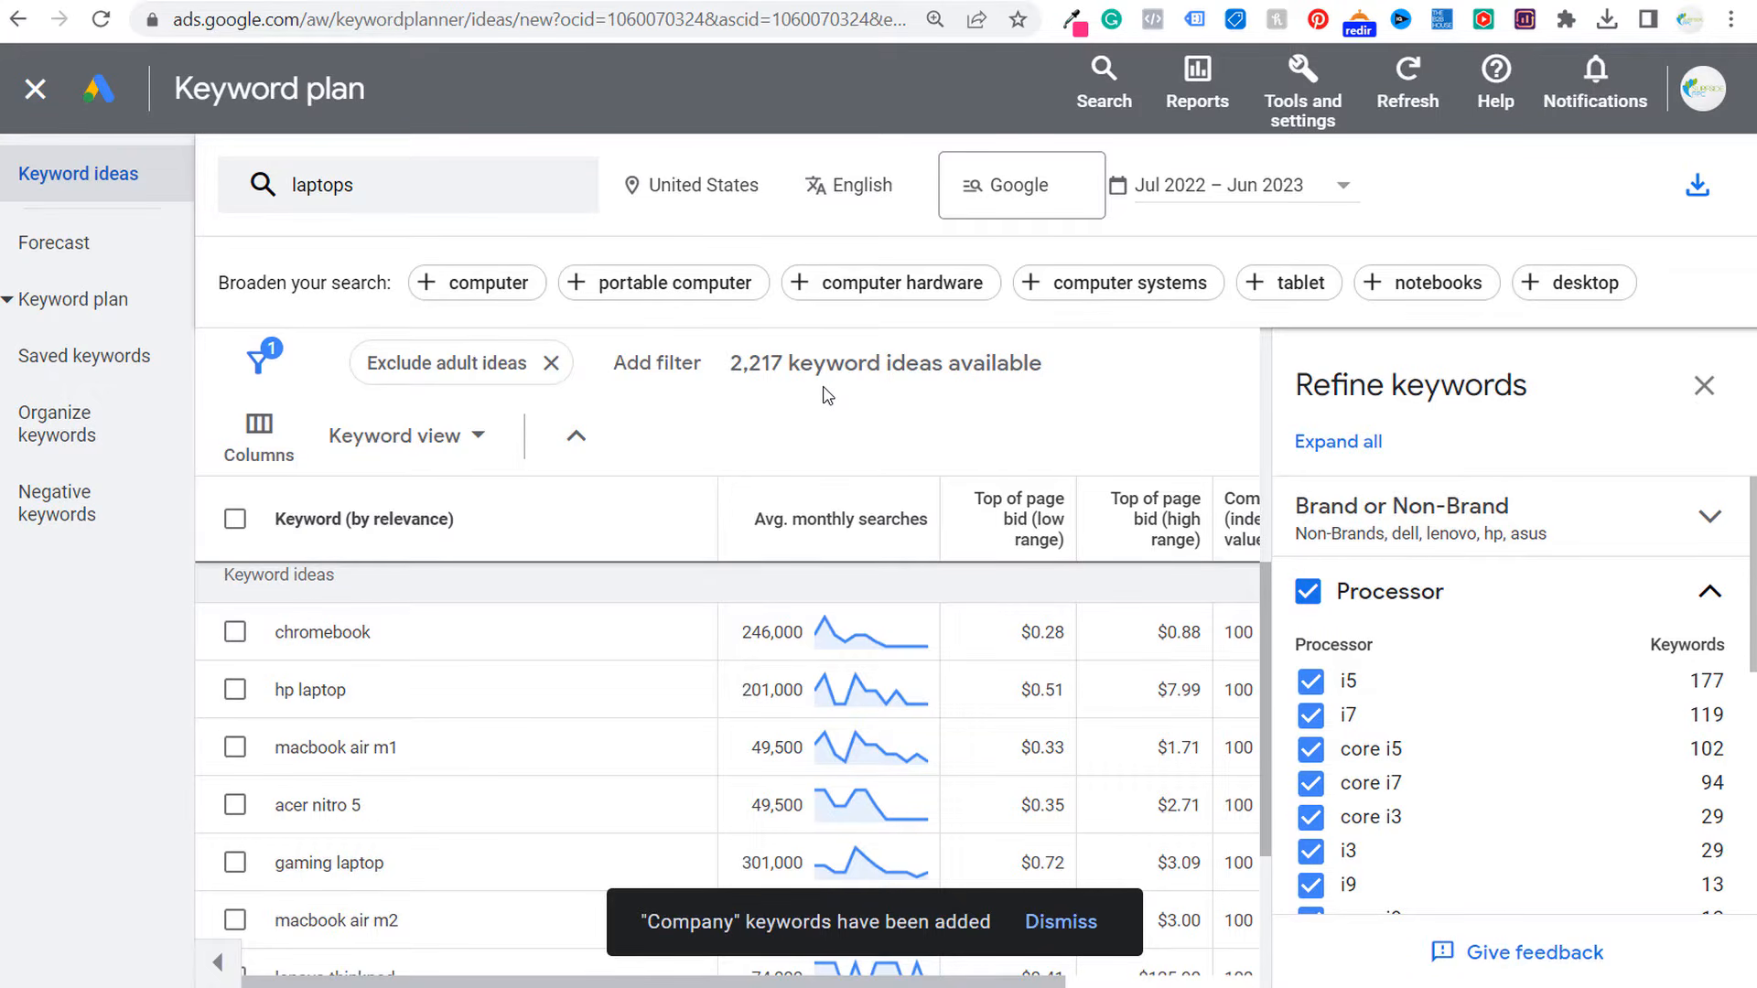
{"action": "left_click", "coordinate": [1704, 389]}
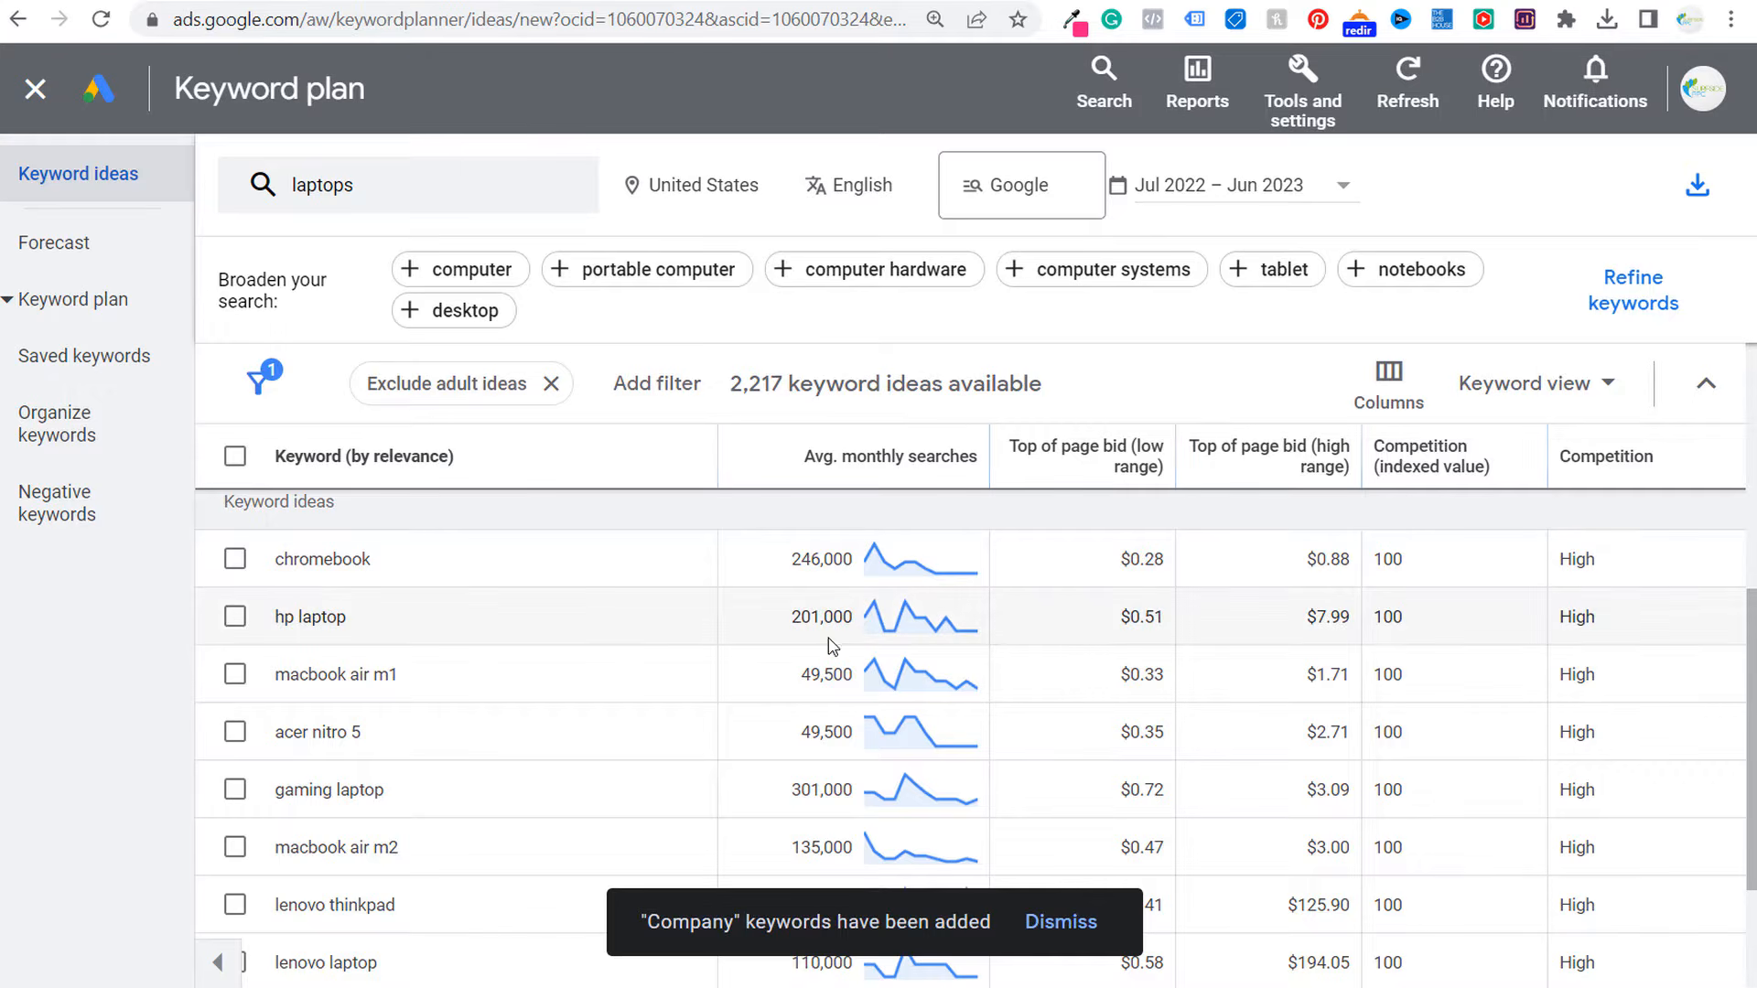
- Read the definitions of the low and high top of page bids and examine the Lenovo and Dell laptop bids
{"action": "mouse_move", "coordinate": [1130, 453]}
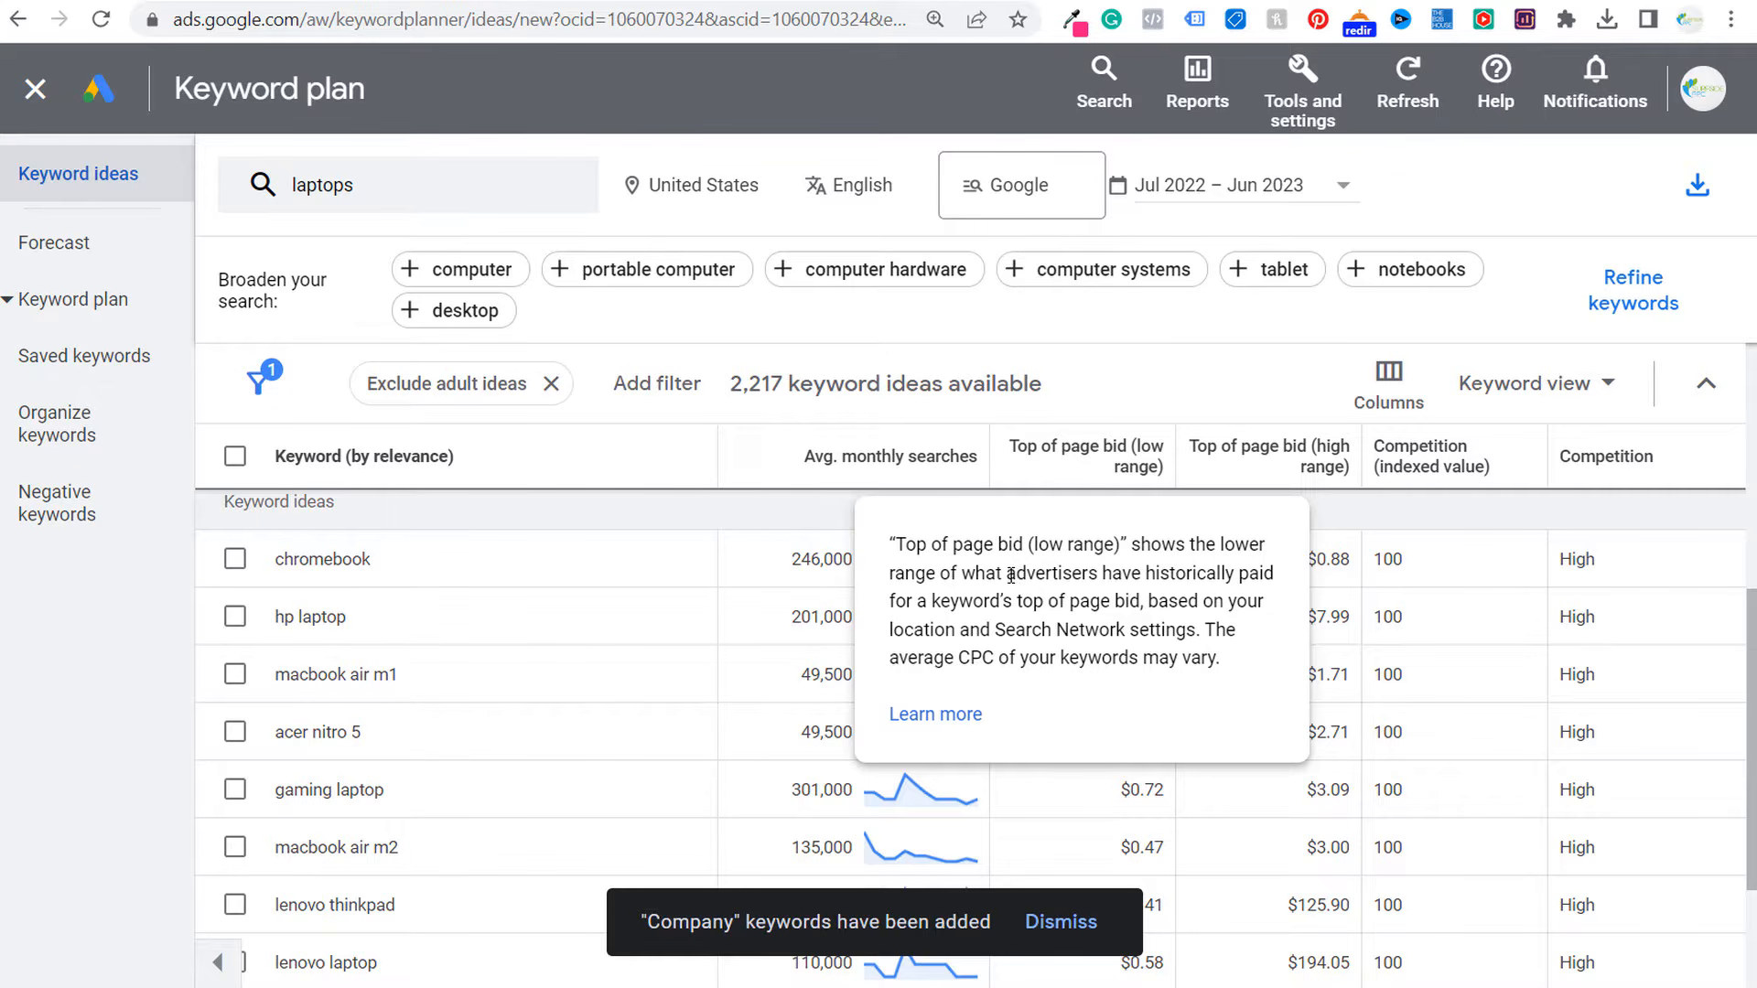
{"action": "left_click_drag", "start_coordinate": [1011, 575], "coordinate": [1097, 578]}
{"action": "left_click", "coordinate": [1083, 611]}
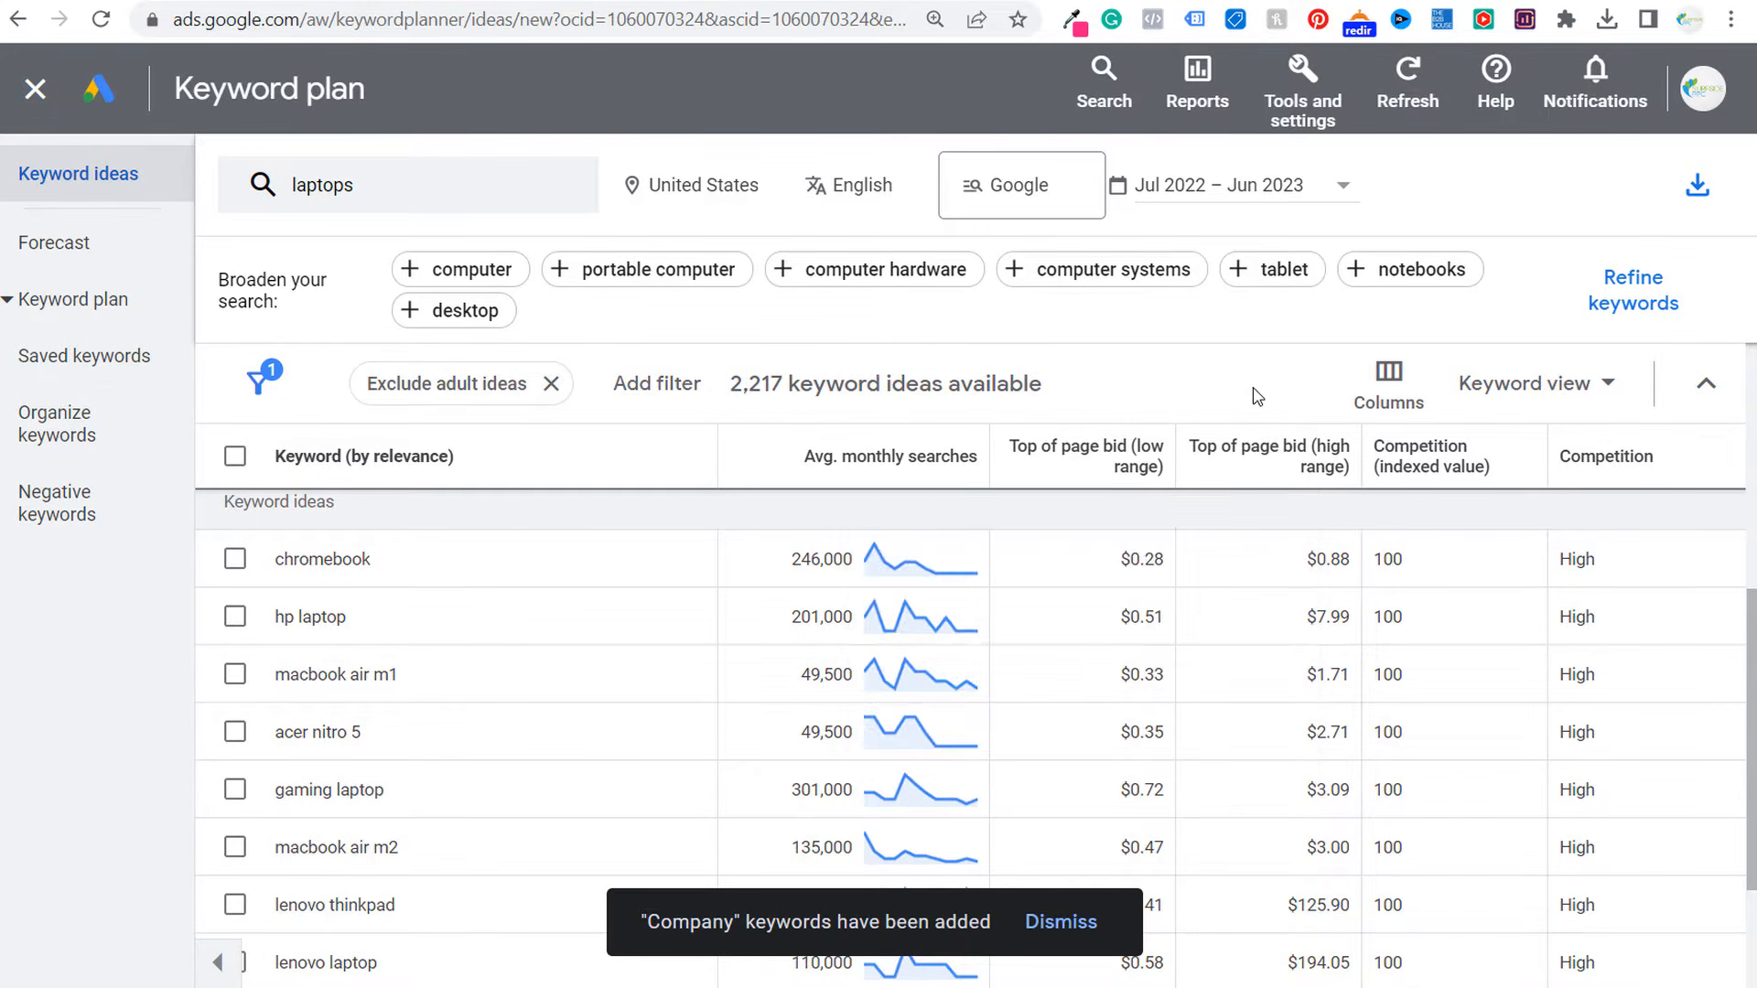
{"action": "mouse_move", "coordinate": [1307, 466]}
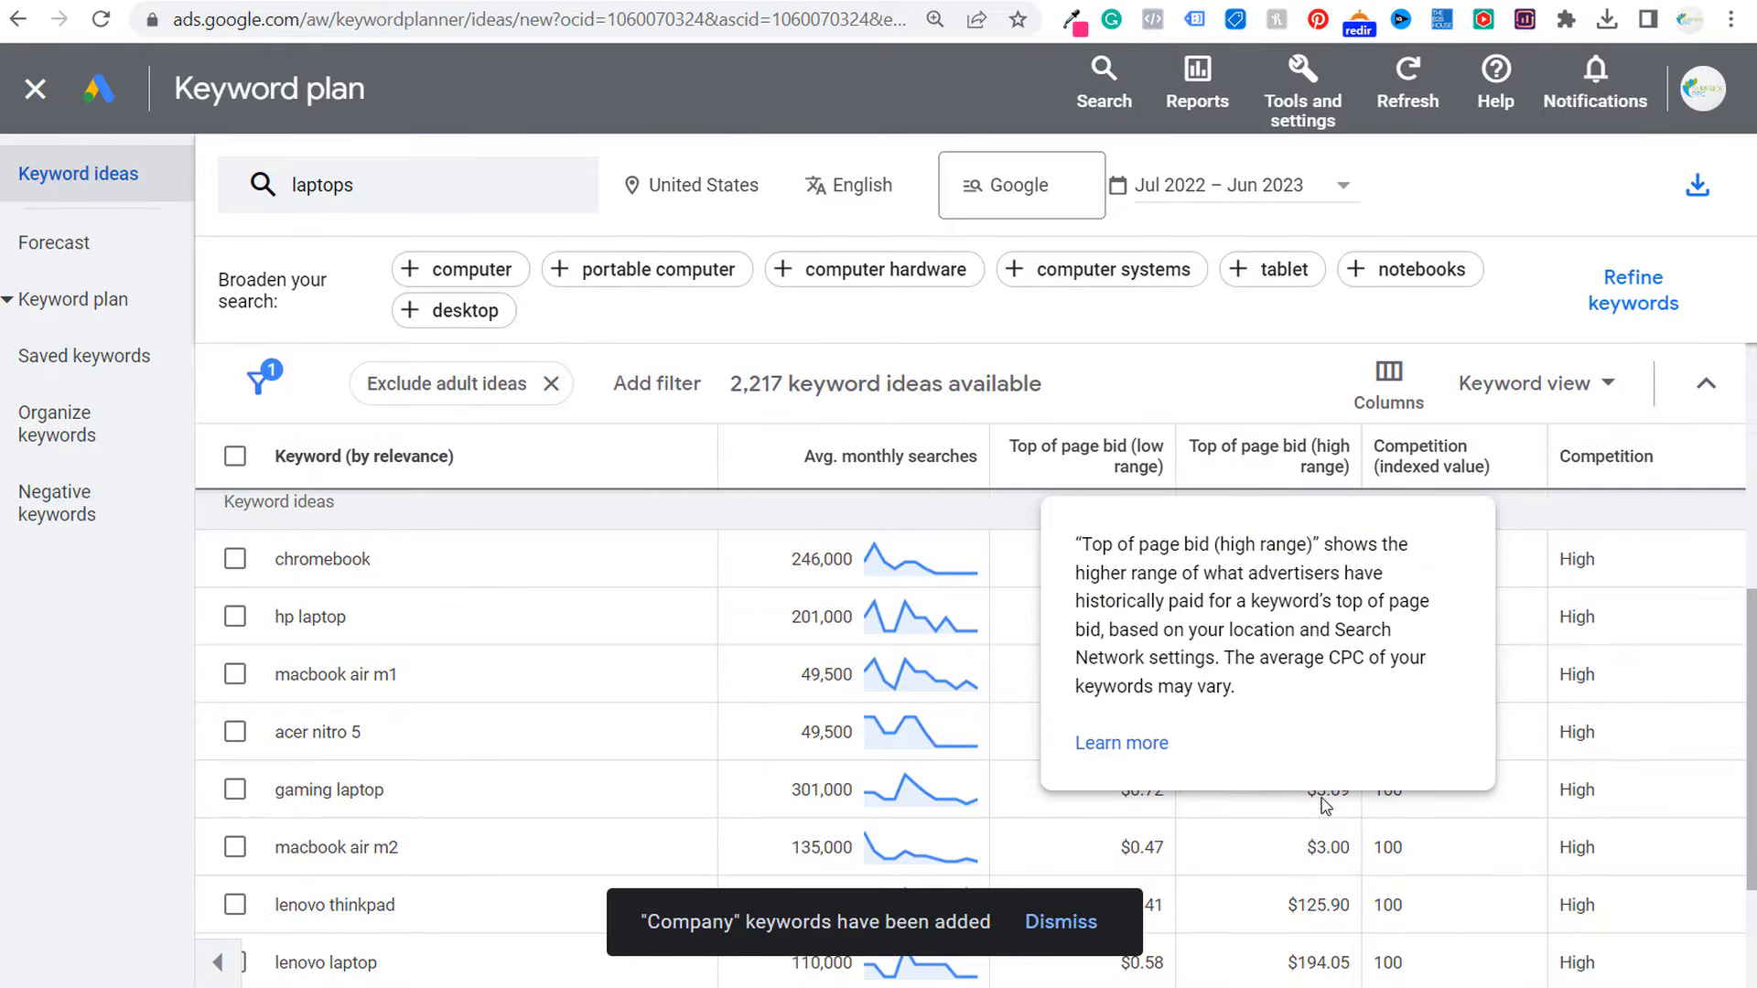
{"action": "scroll", "coordinate": [1326, 703], "scroll_direction": "down", "scroll_amount": 2}
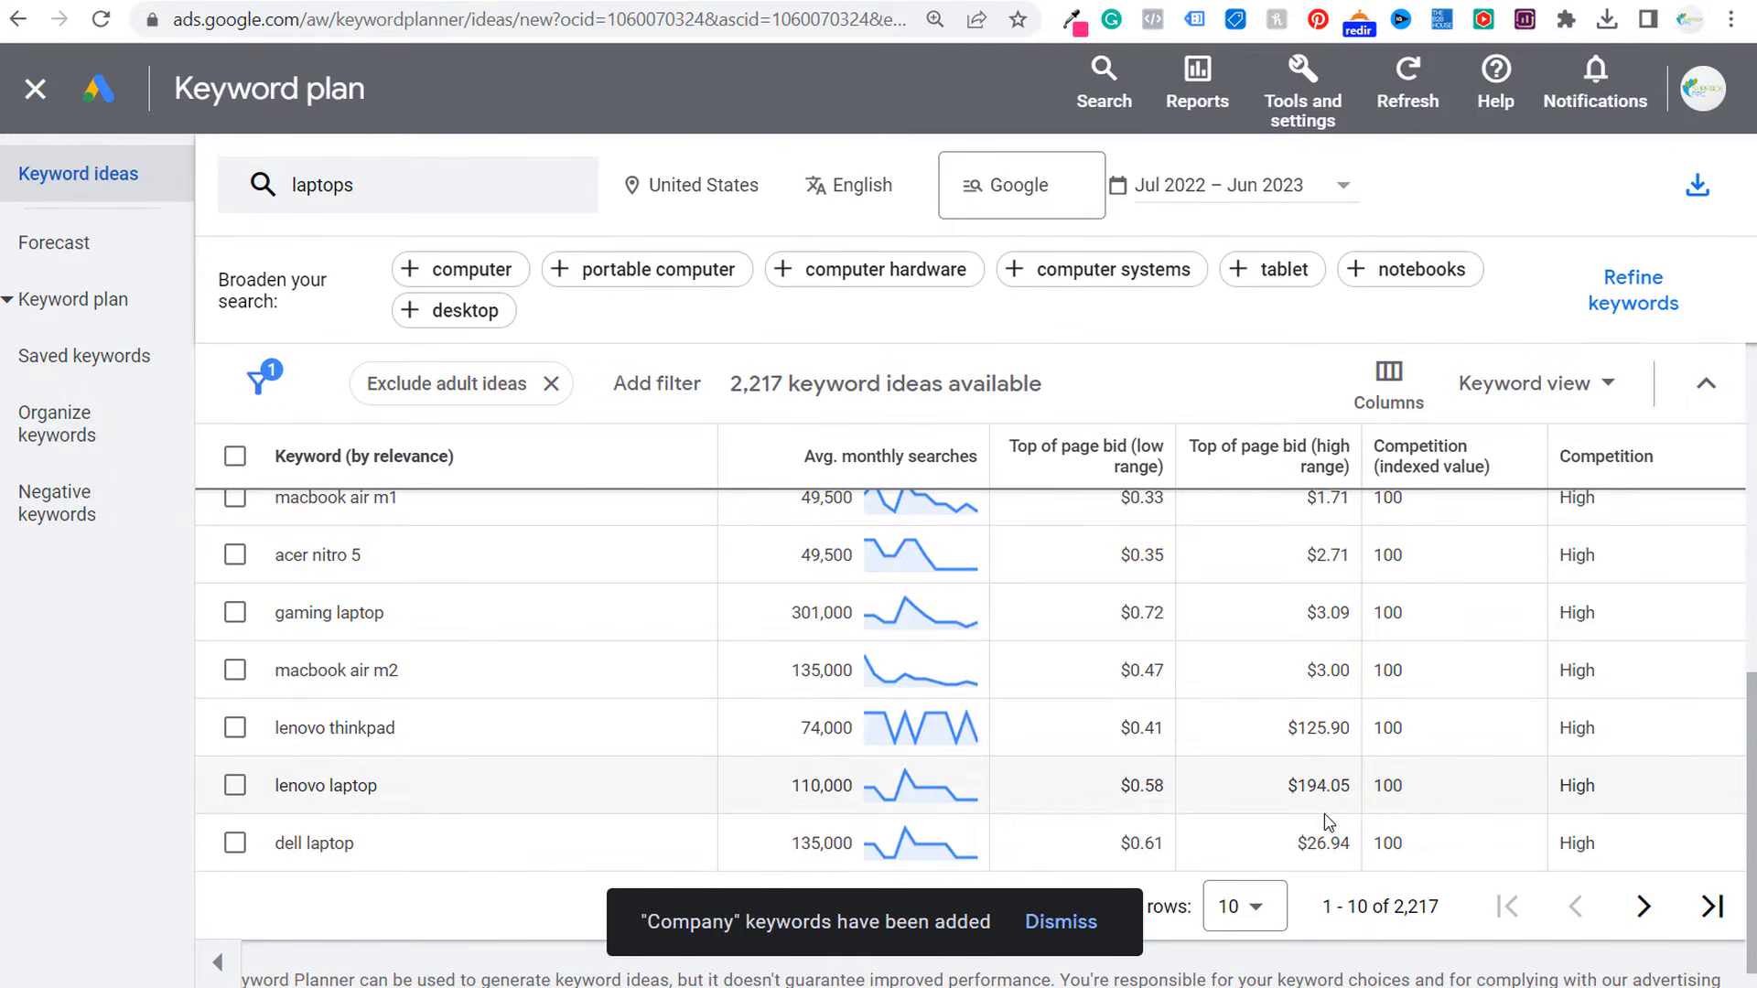
{"action": "left_click_drag", "start_coordinate": [1352, 840], "coordinate": [1123, 723]}
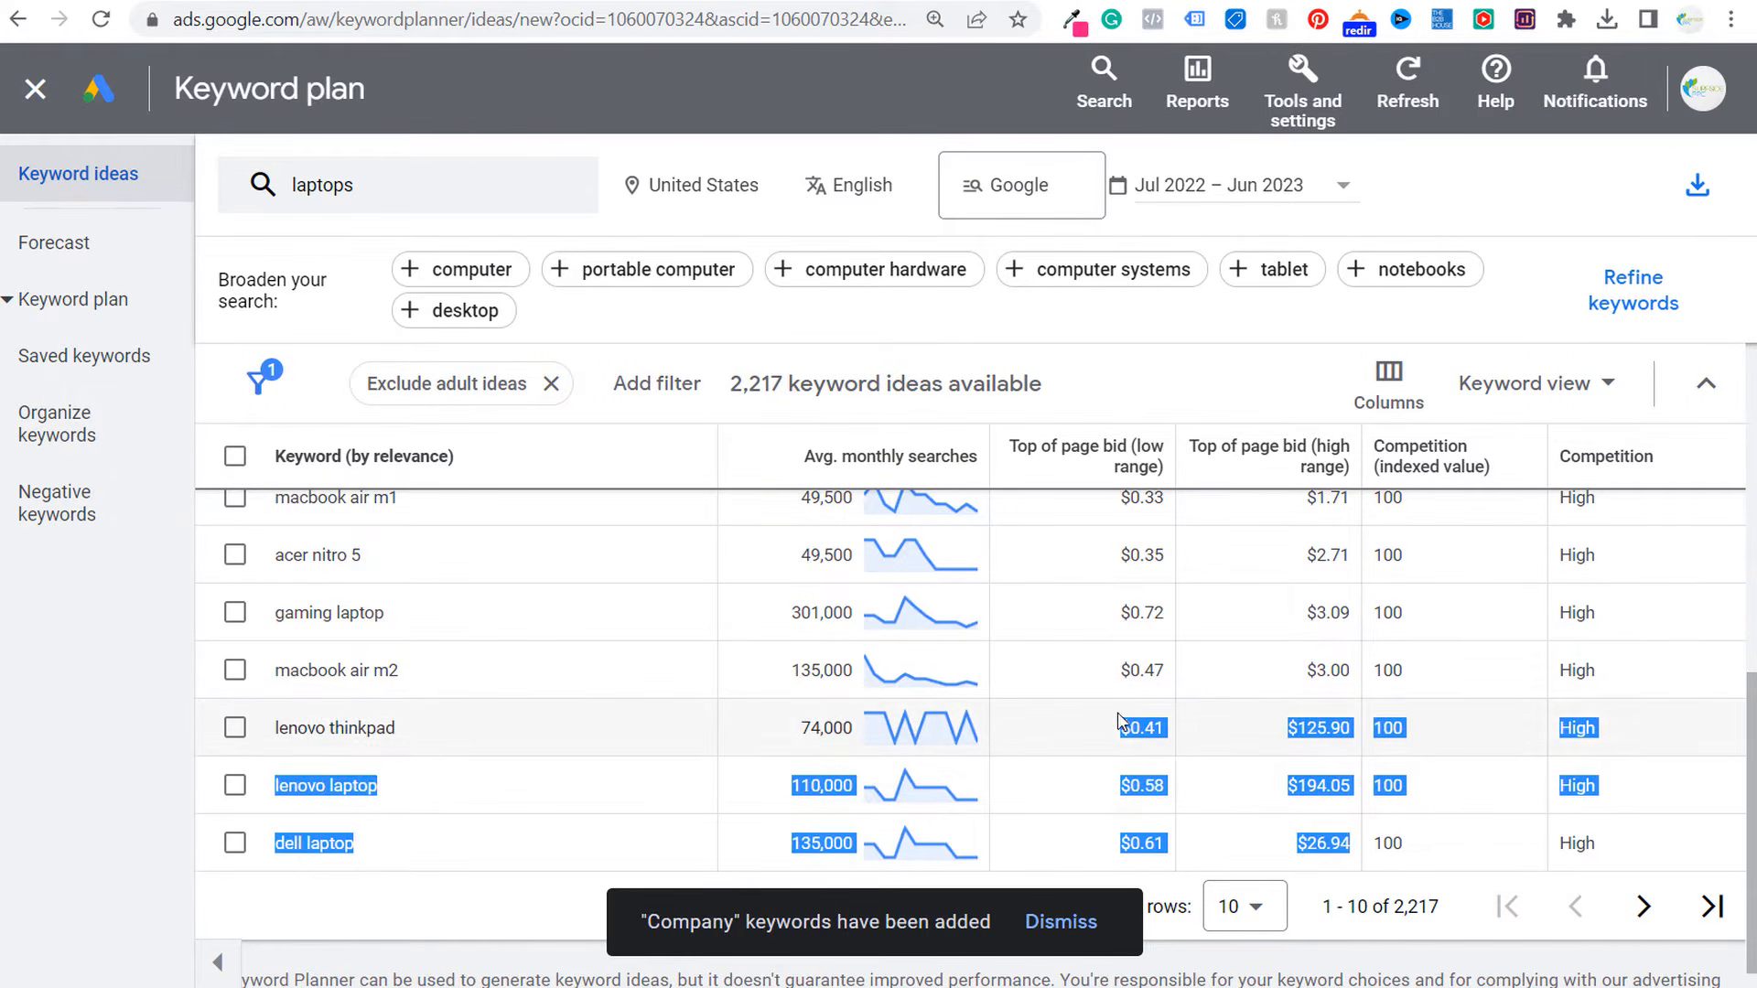
- Compare the bids of the laptop keyword ideas and read the definitions of the top of page bid and indexed competition columns
{"action": "left_click_drag", "start_coordinate": [1119, 555], "coordinate": [1125, 637]}
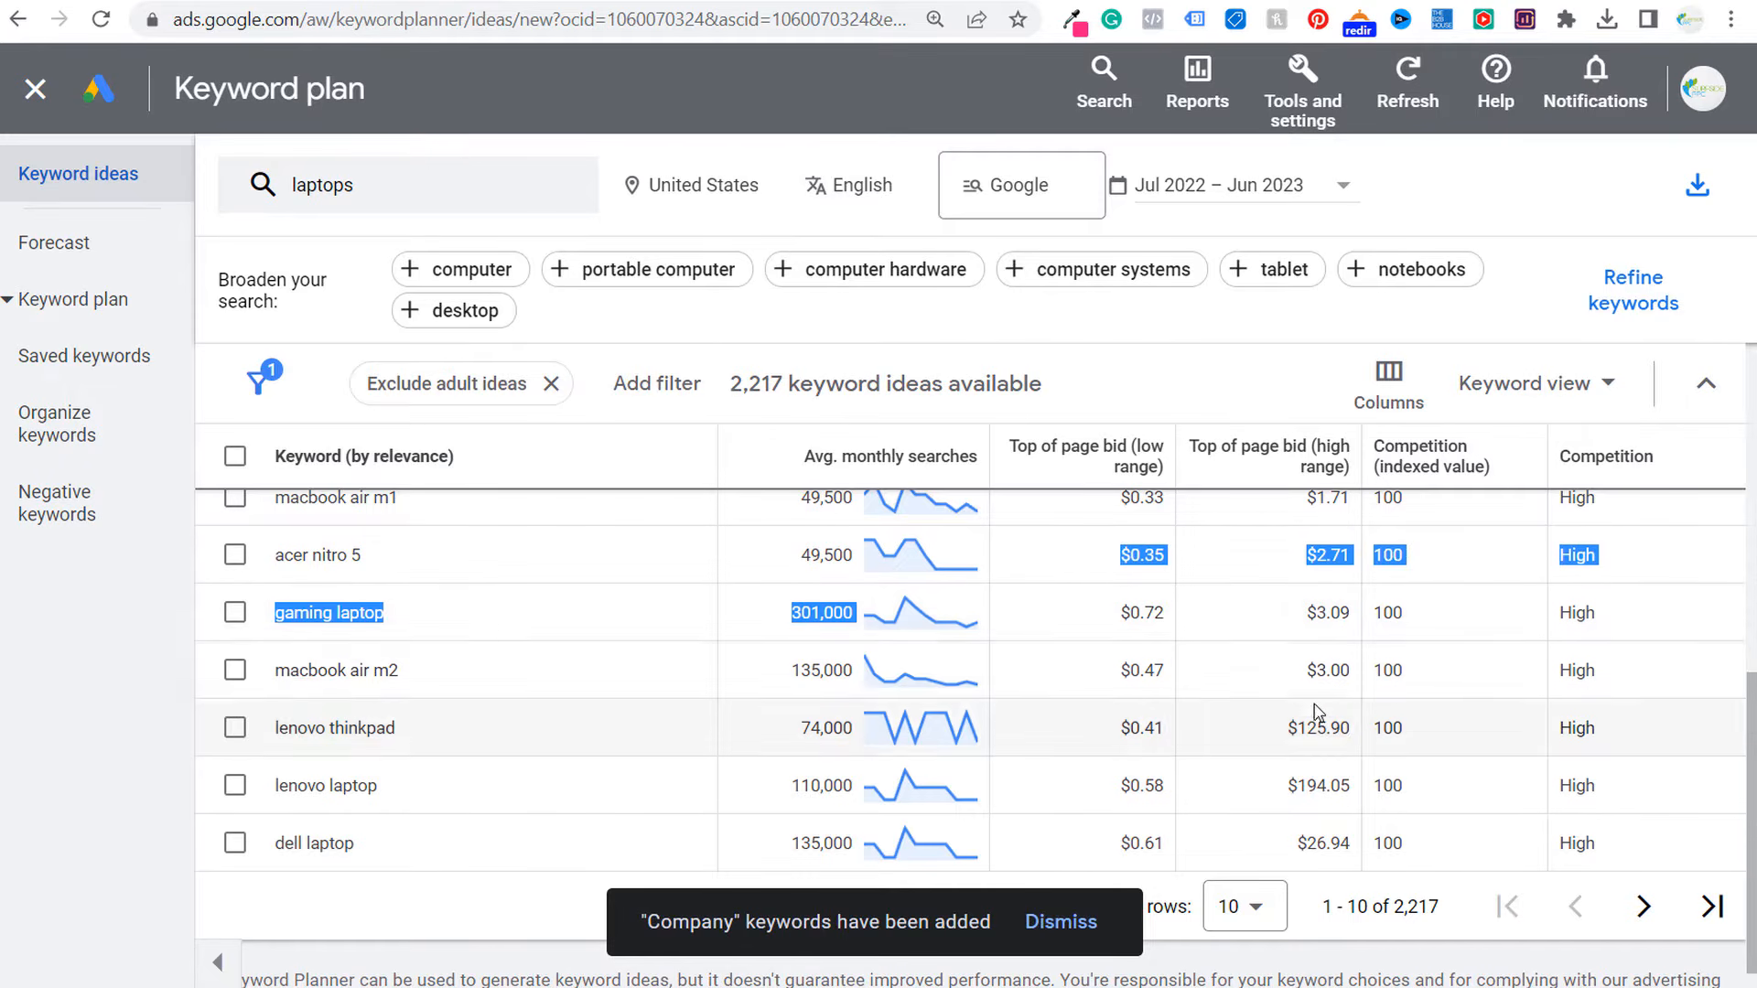
{"action": "scroll", "coordinate": [1326, 633], "scroll_direction": "up", "scroll_amount": 2}
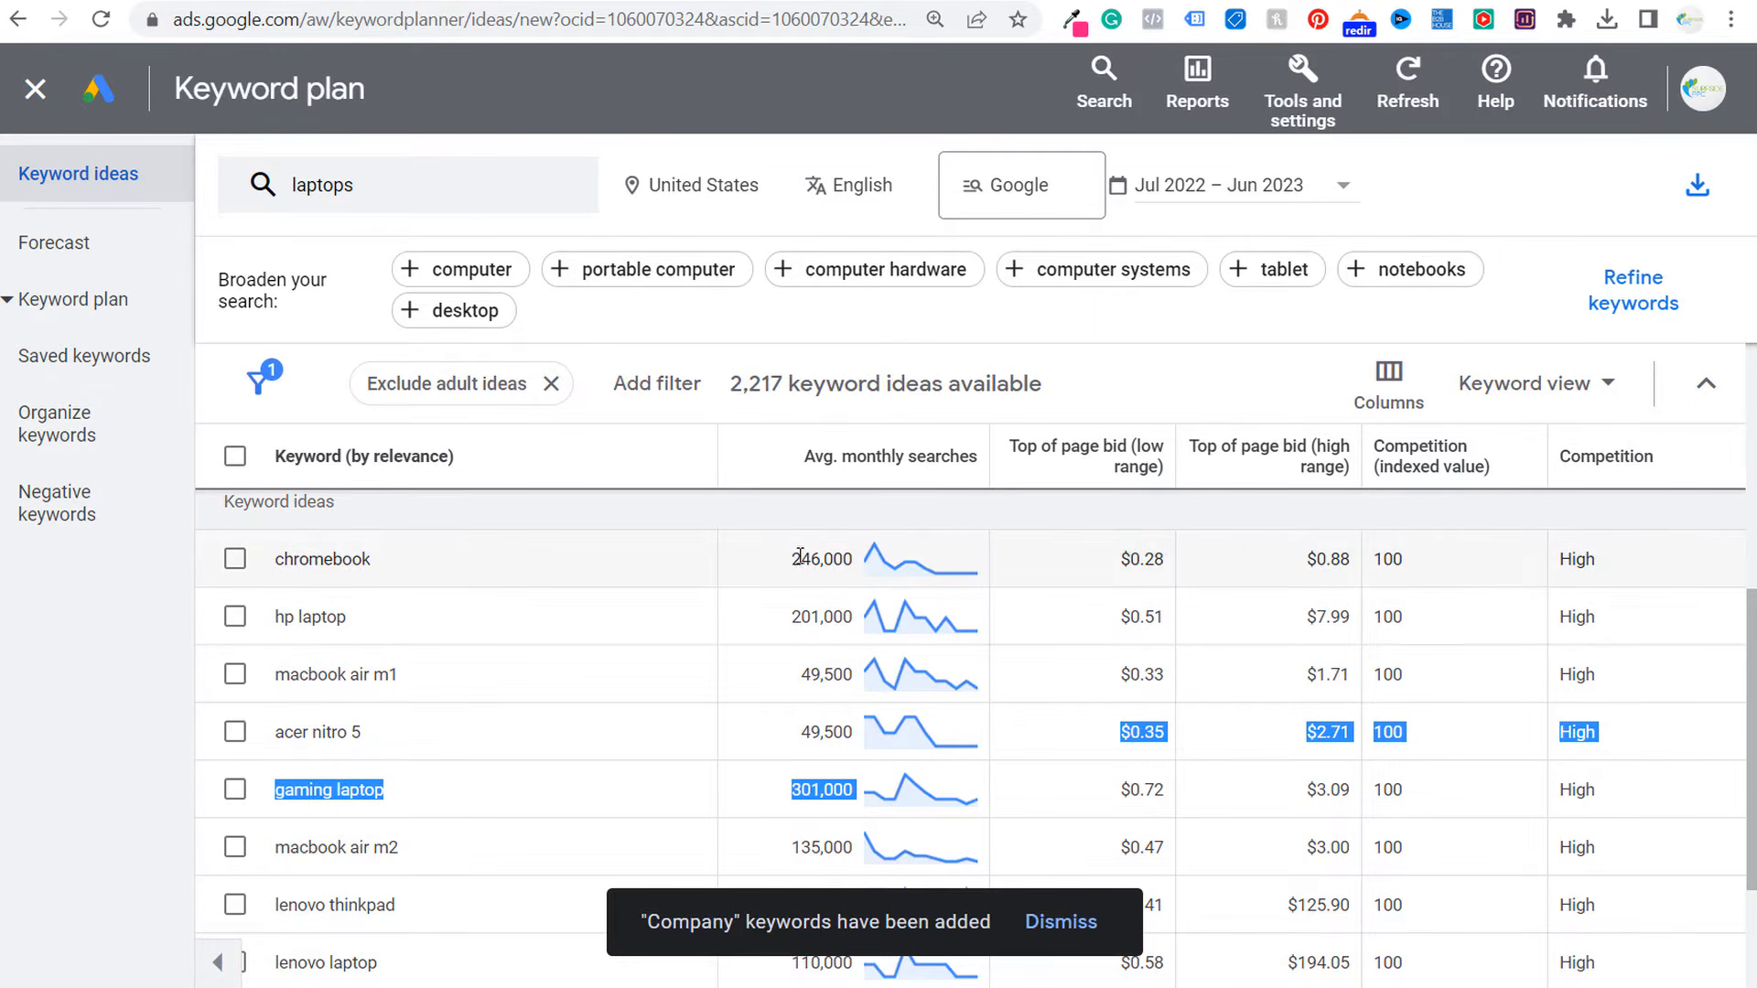
{"action": "mouse_move", "coordinate": [1126, 464]}
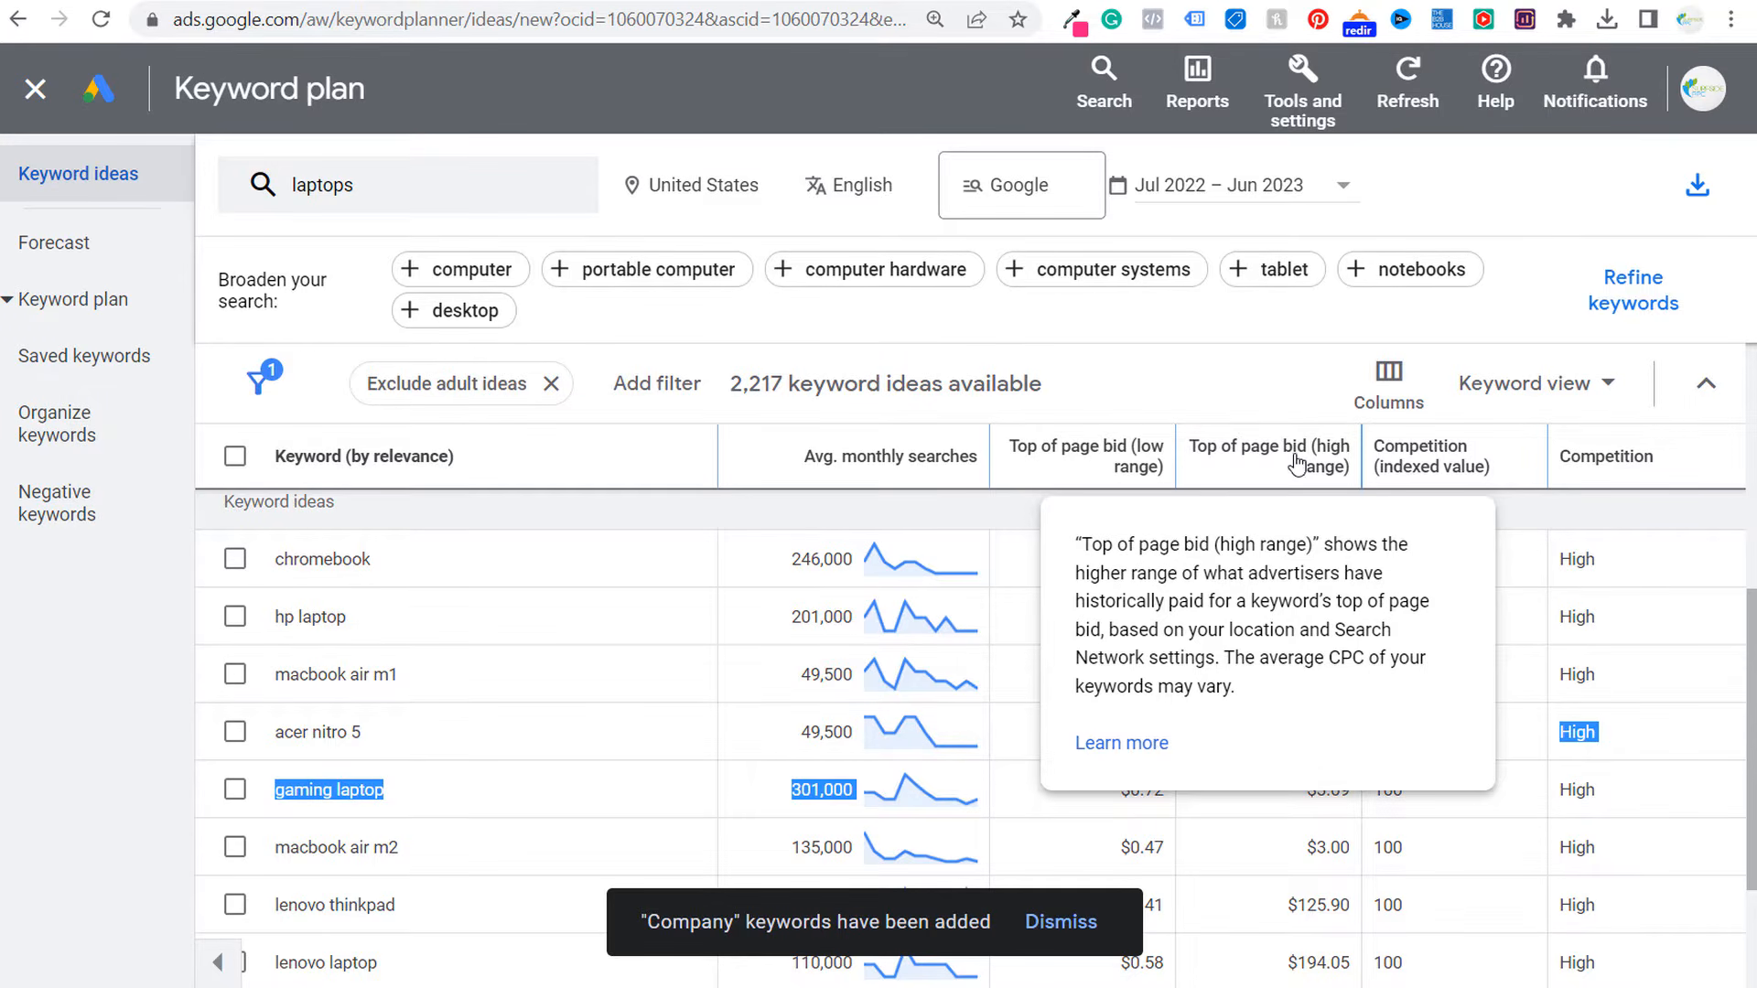
{"action": "mouse_move", "coordinate": [1489, 469]}
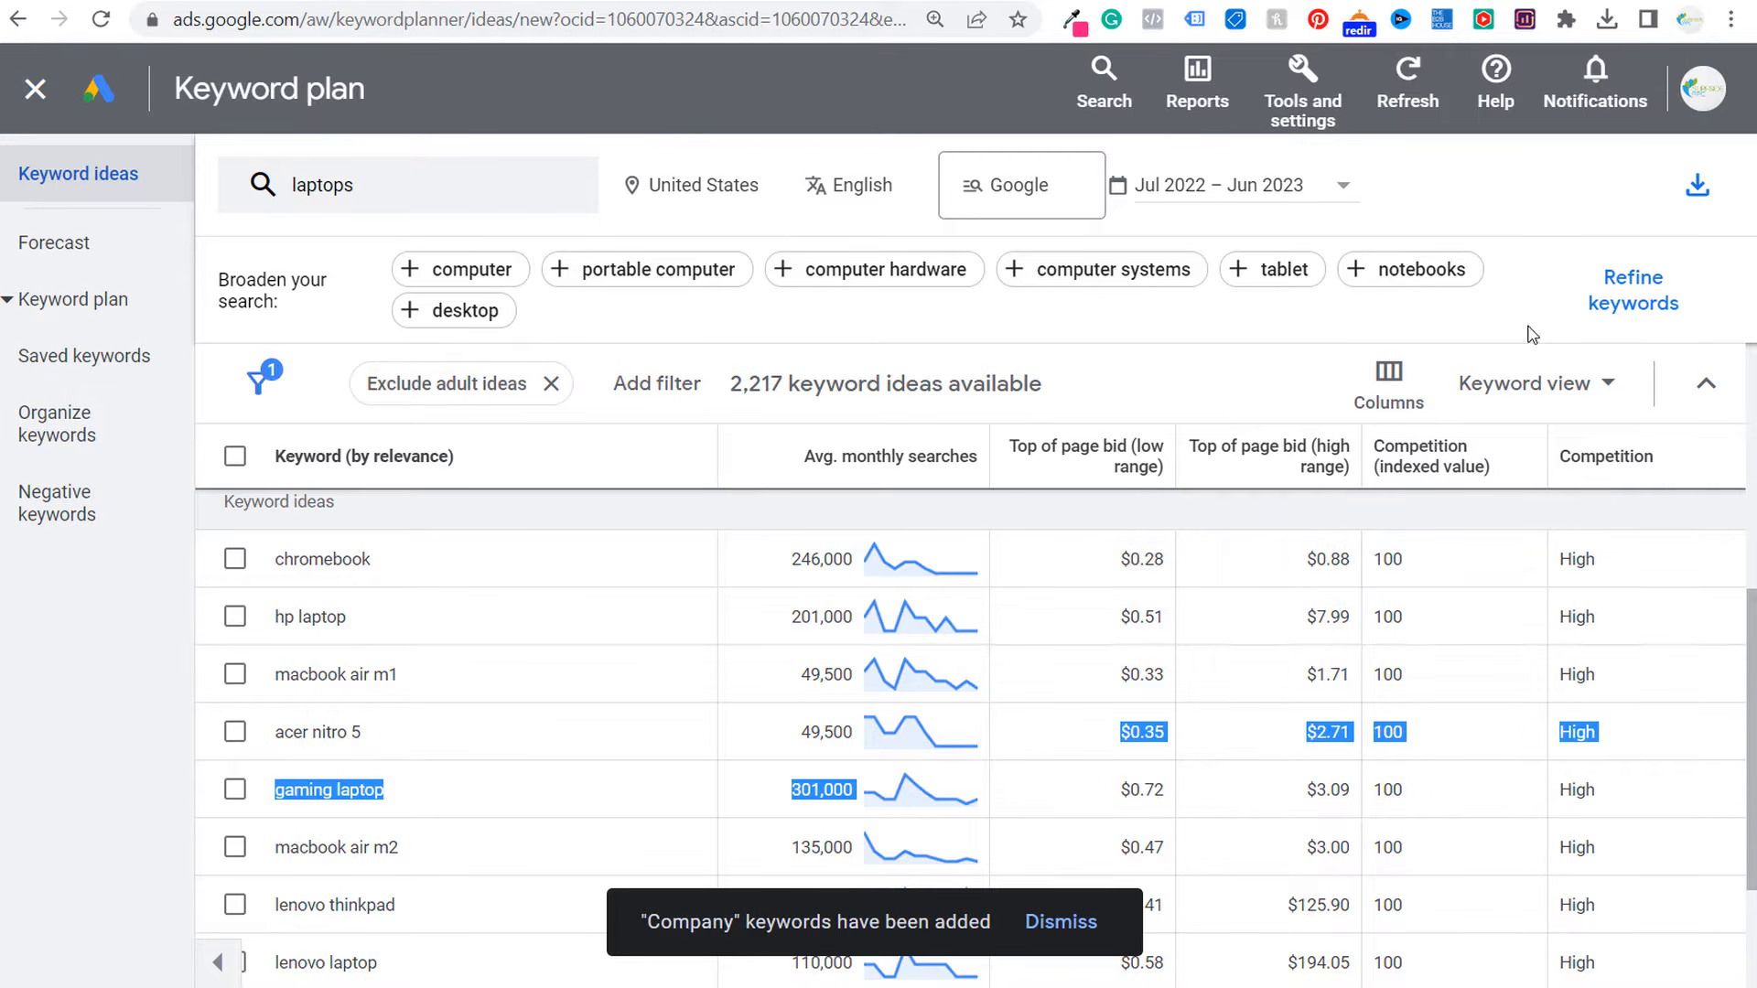
{"action": "scroll", "coordinate": [1482, 727], "scroll_direction": "down", "scroll_amount": 2}
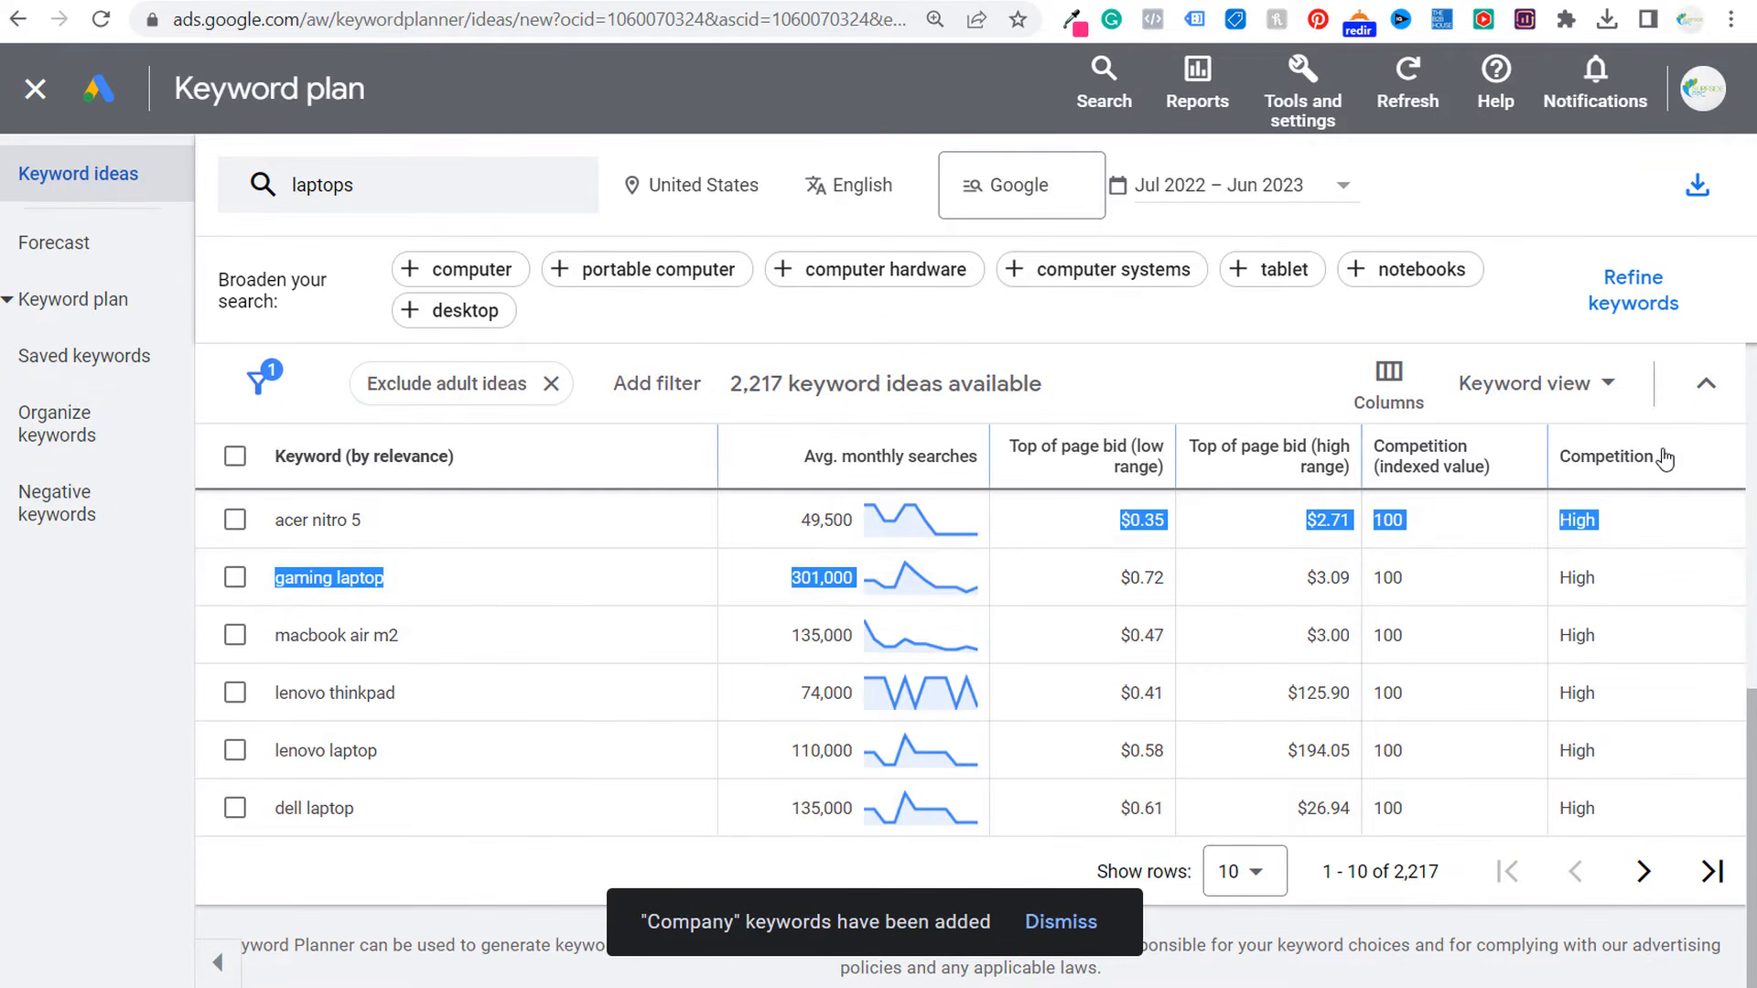
- Examine the available keyword table columns, including three month change, YoY change, ad impression share and account status, and leave without applying changes
{"action": "left_click", "coordinate": [1389, 377]}
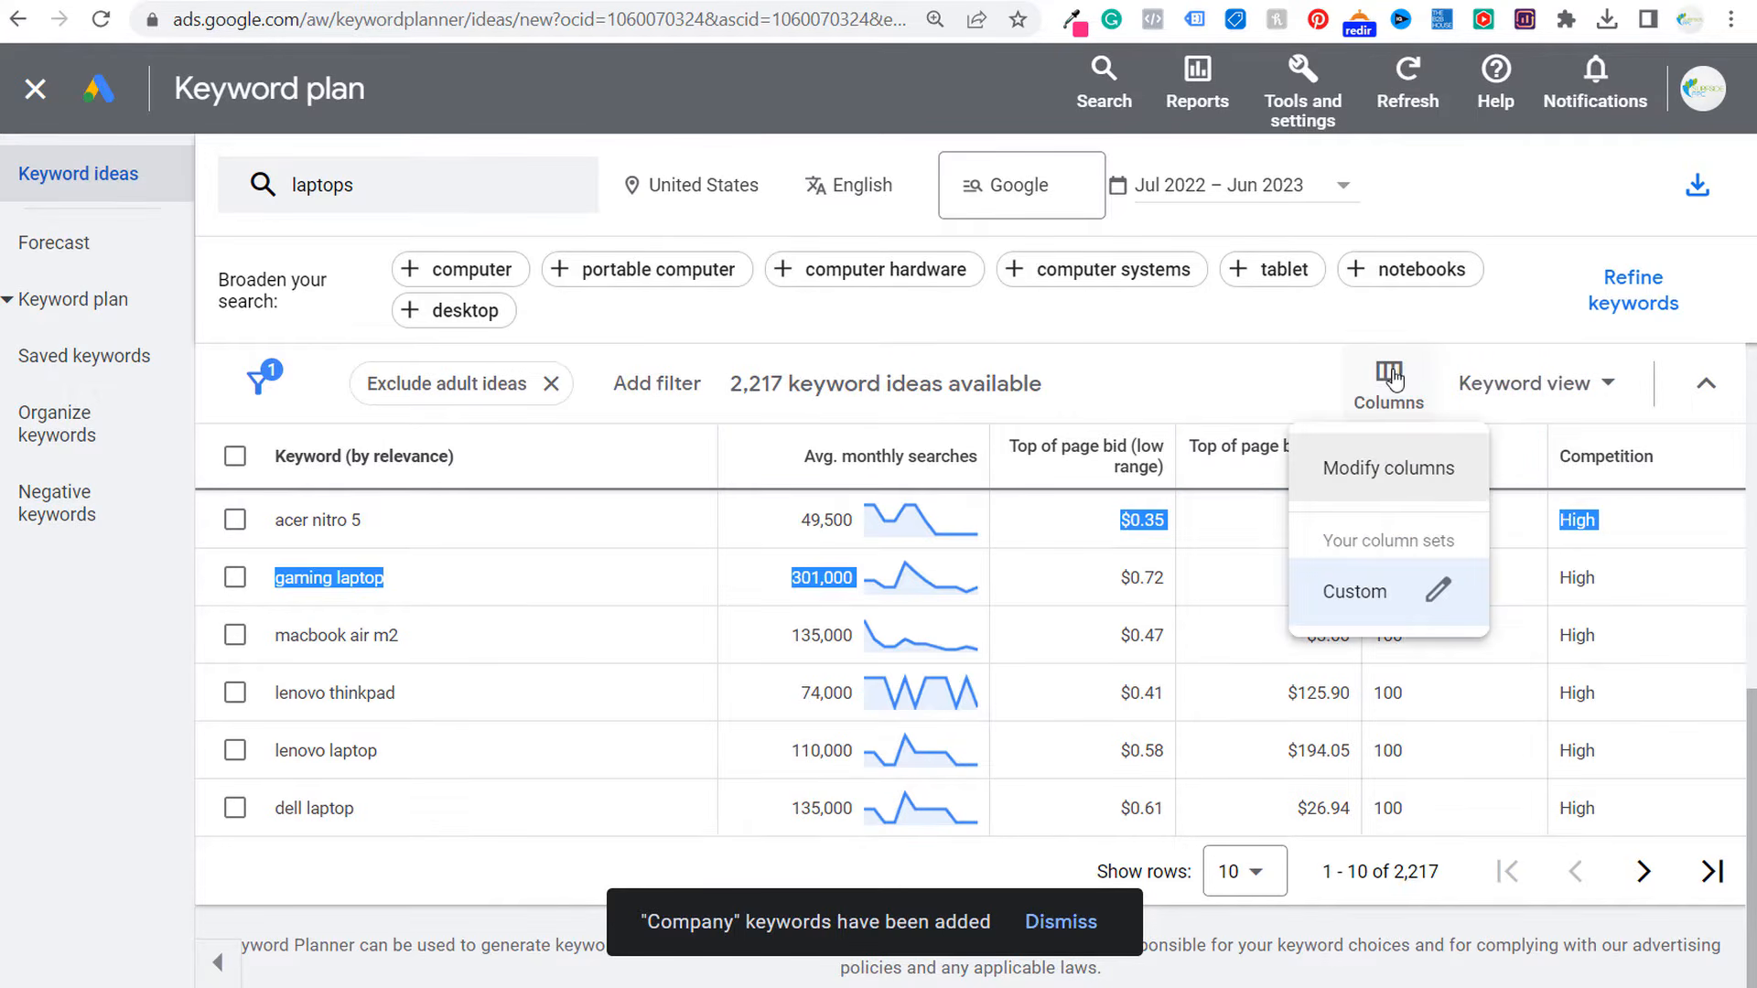
{"action": "left_click", "coordinate": [1363, 458]}
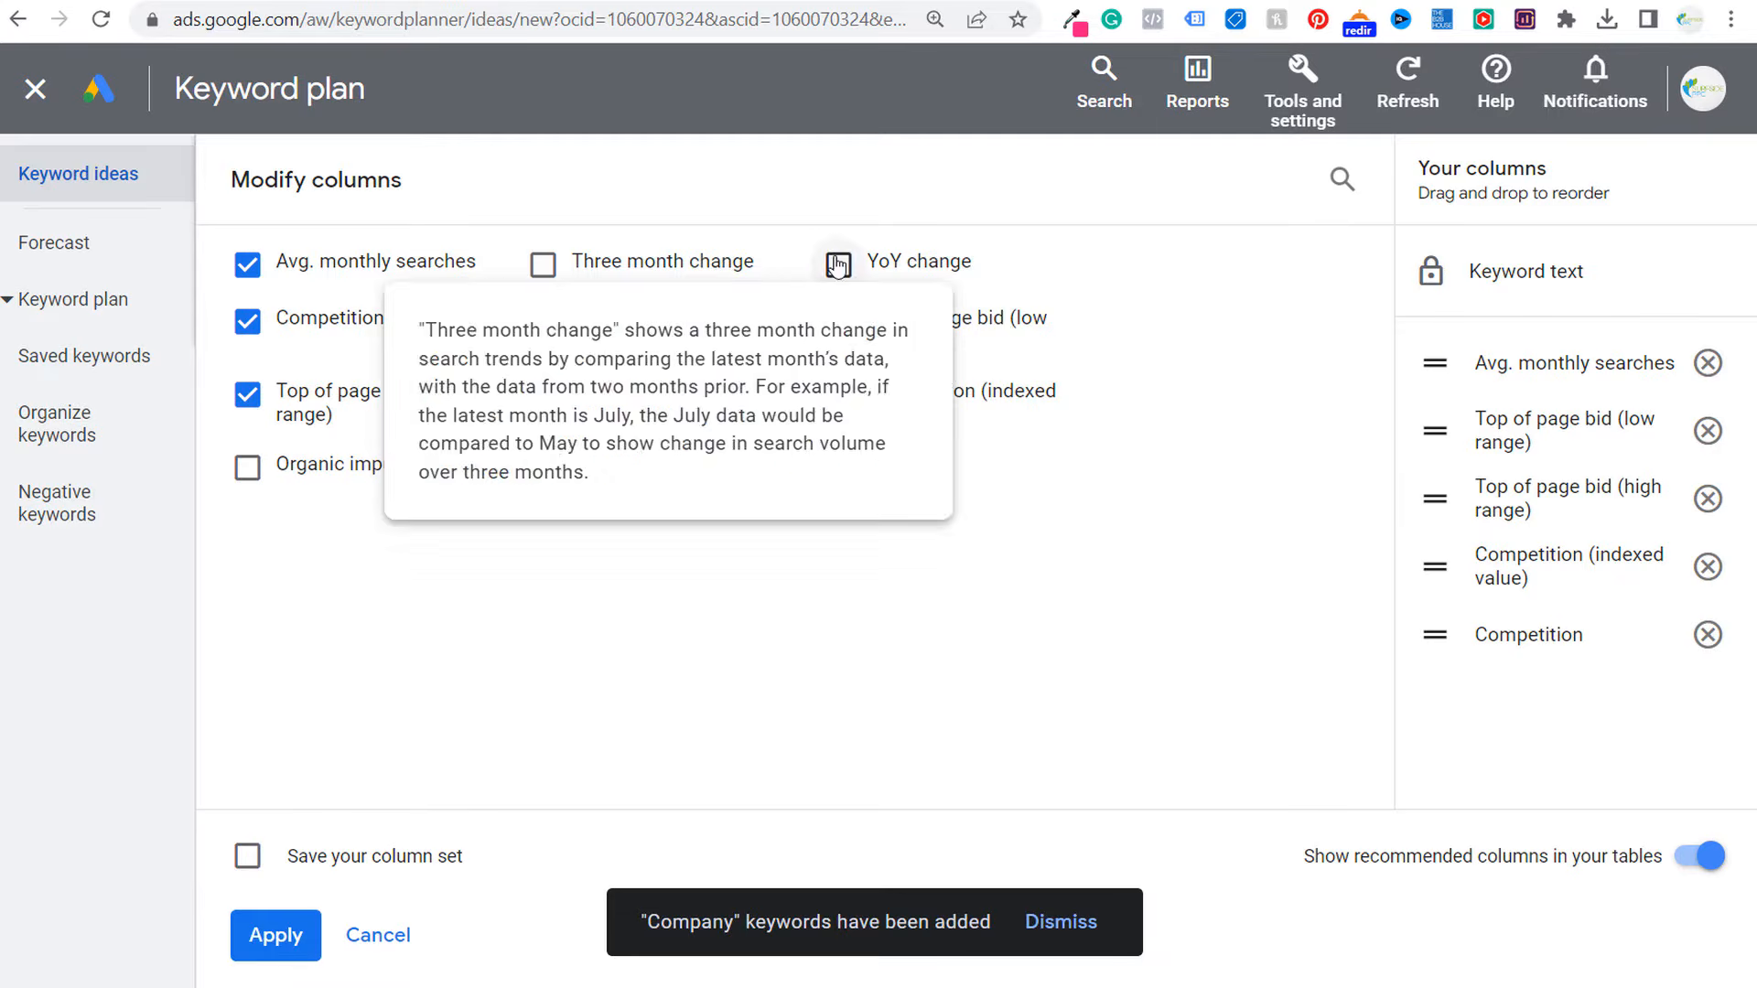
{"action": "mouse_move", "coordinate": [541, 263]}
{"action": "mouse_move", "coordinate": [842, 269]}
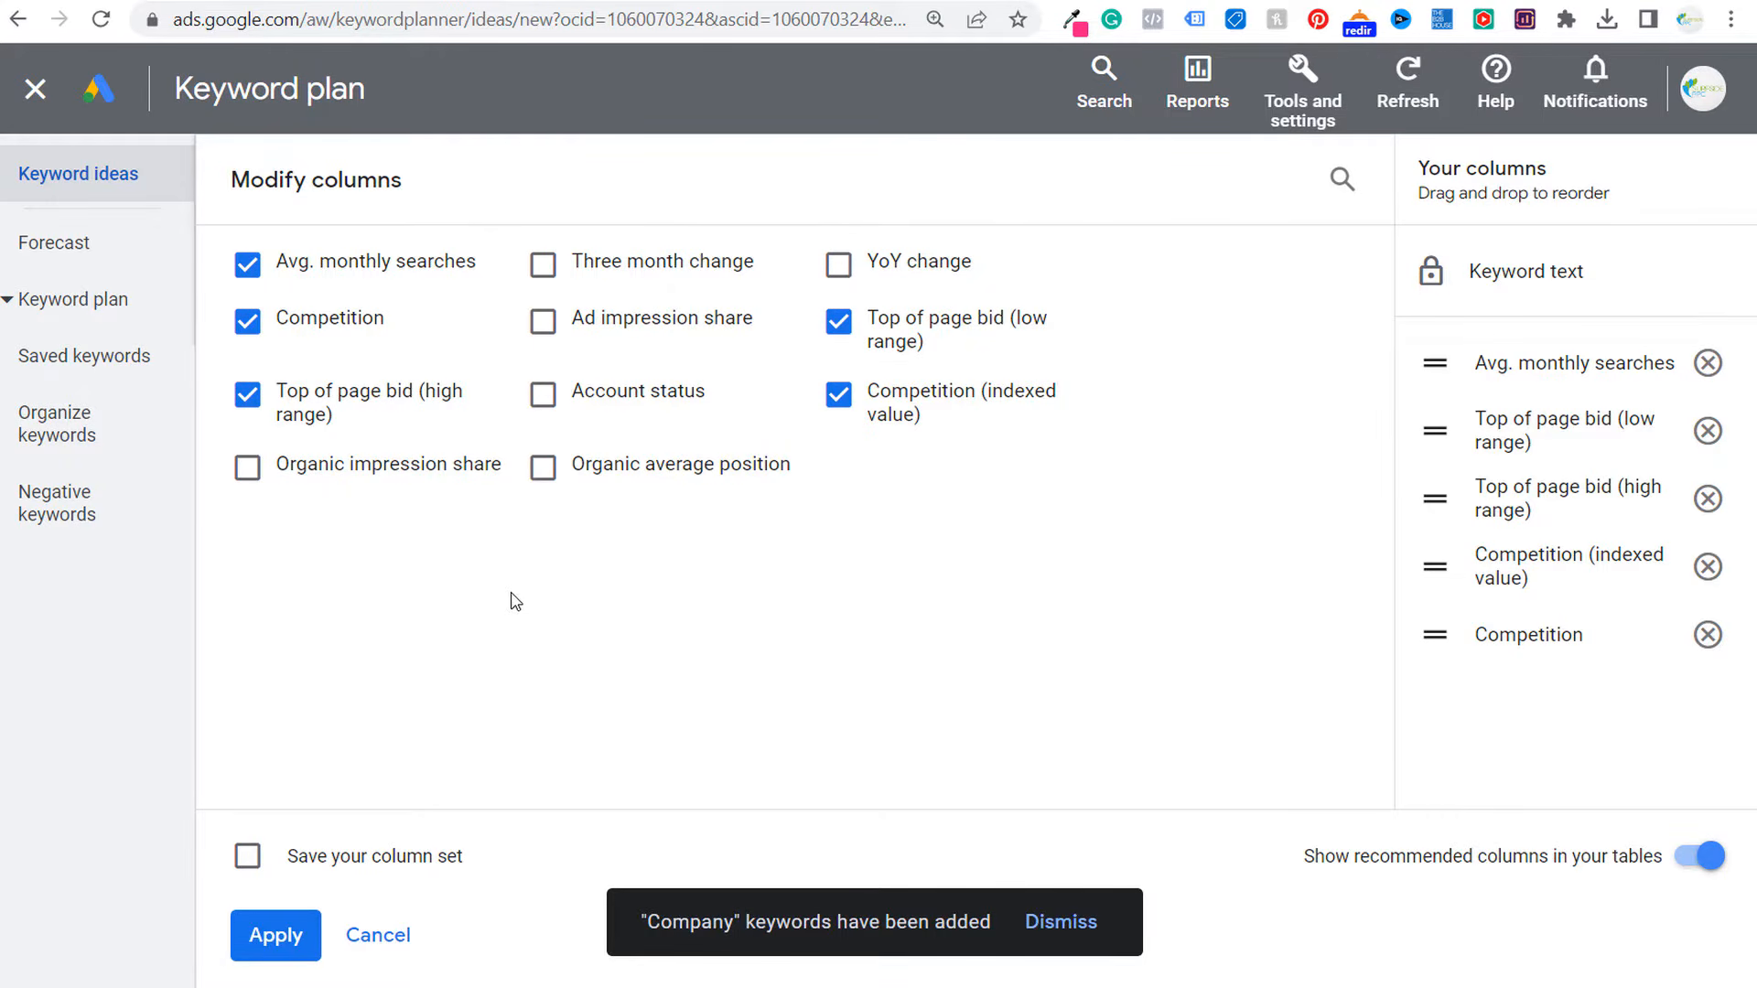
{"action": "mouse_move", "coordinate": [543, 328]}
{"action": "mouse_move", "coordinate": [561, 398]}
{"action": "left_click", "coordinate": [377, 935]}
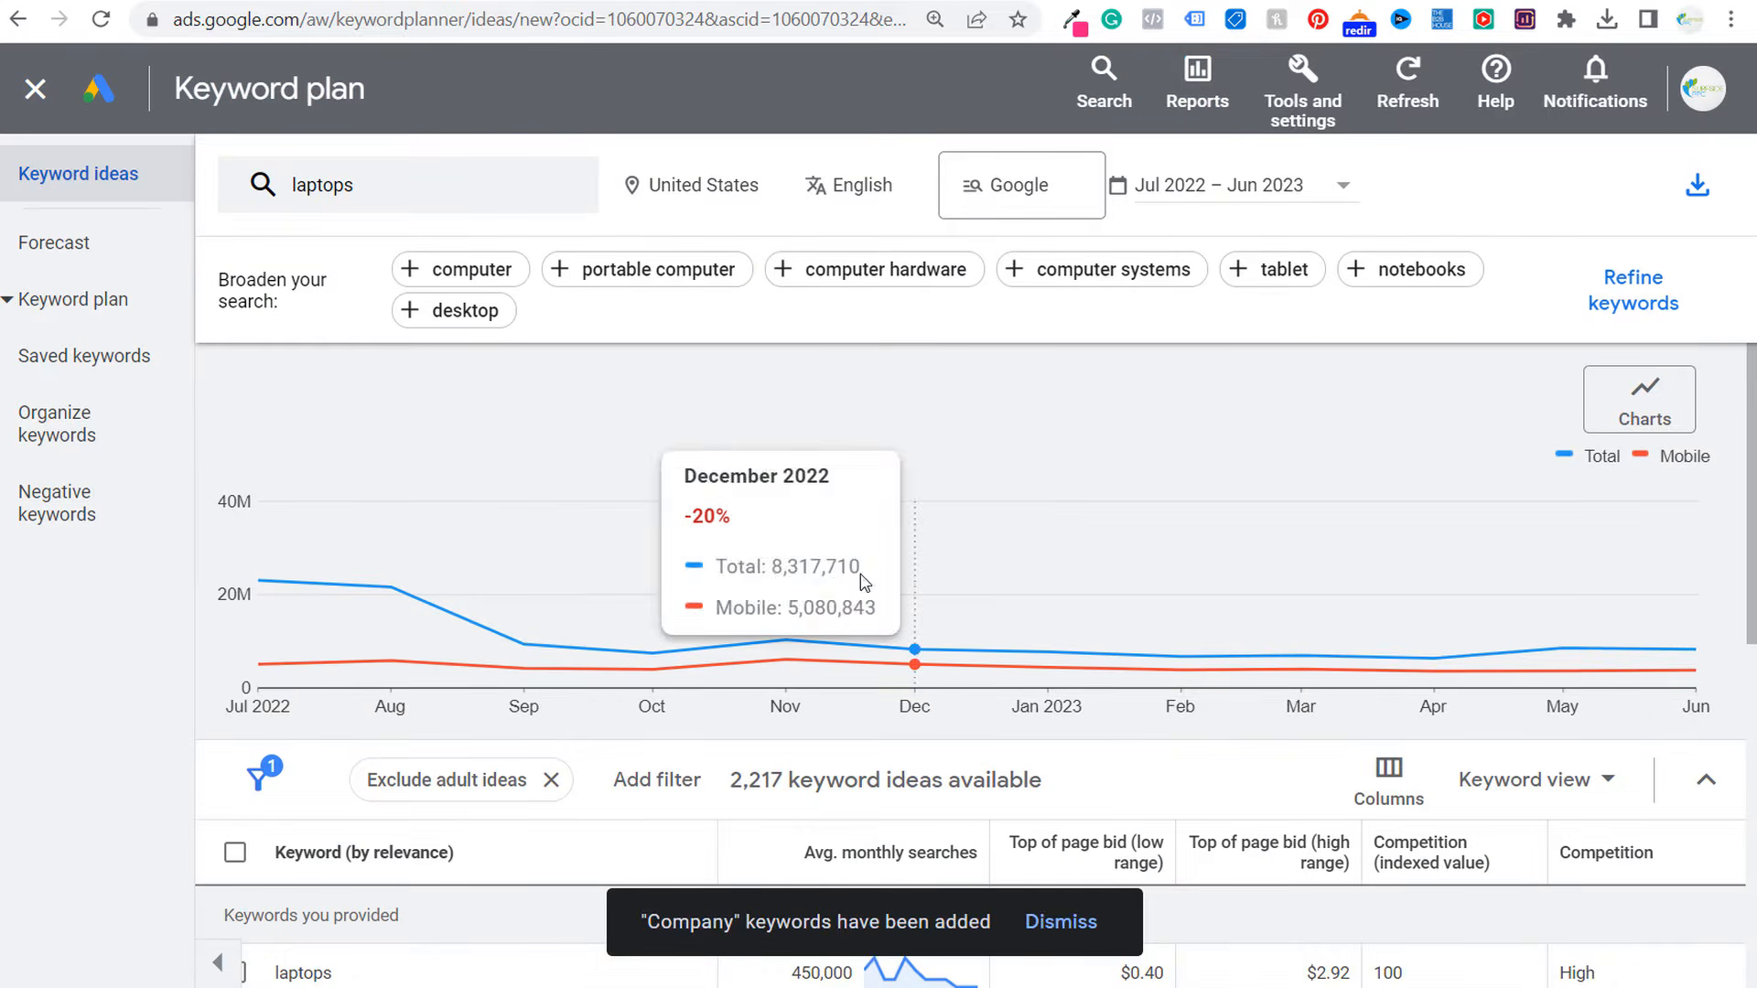
- Select the lenovo thinkpad and lenovo laptop keyword ideas
{"action": "scroll", "coordinate": [699, 820], "scroll_direction": "down", "scroll_amount": 4}
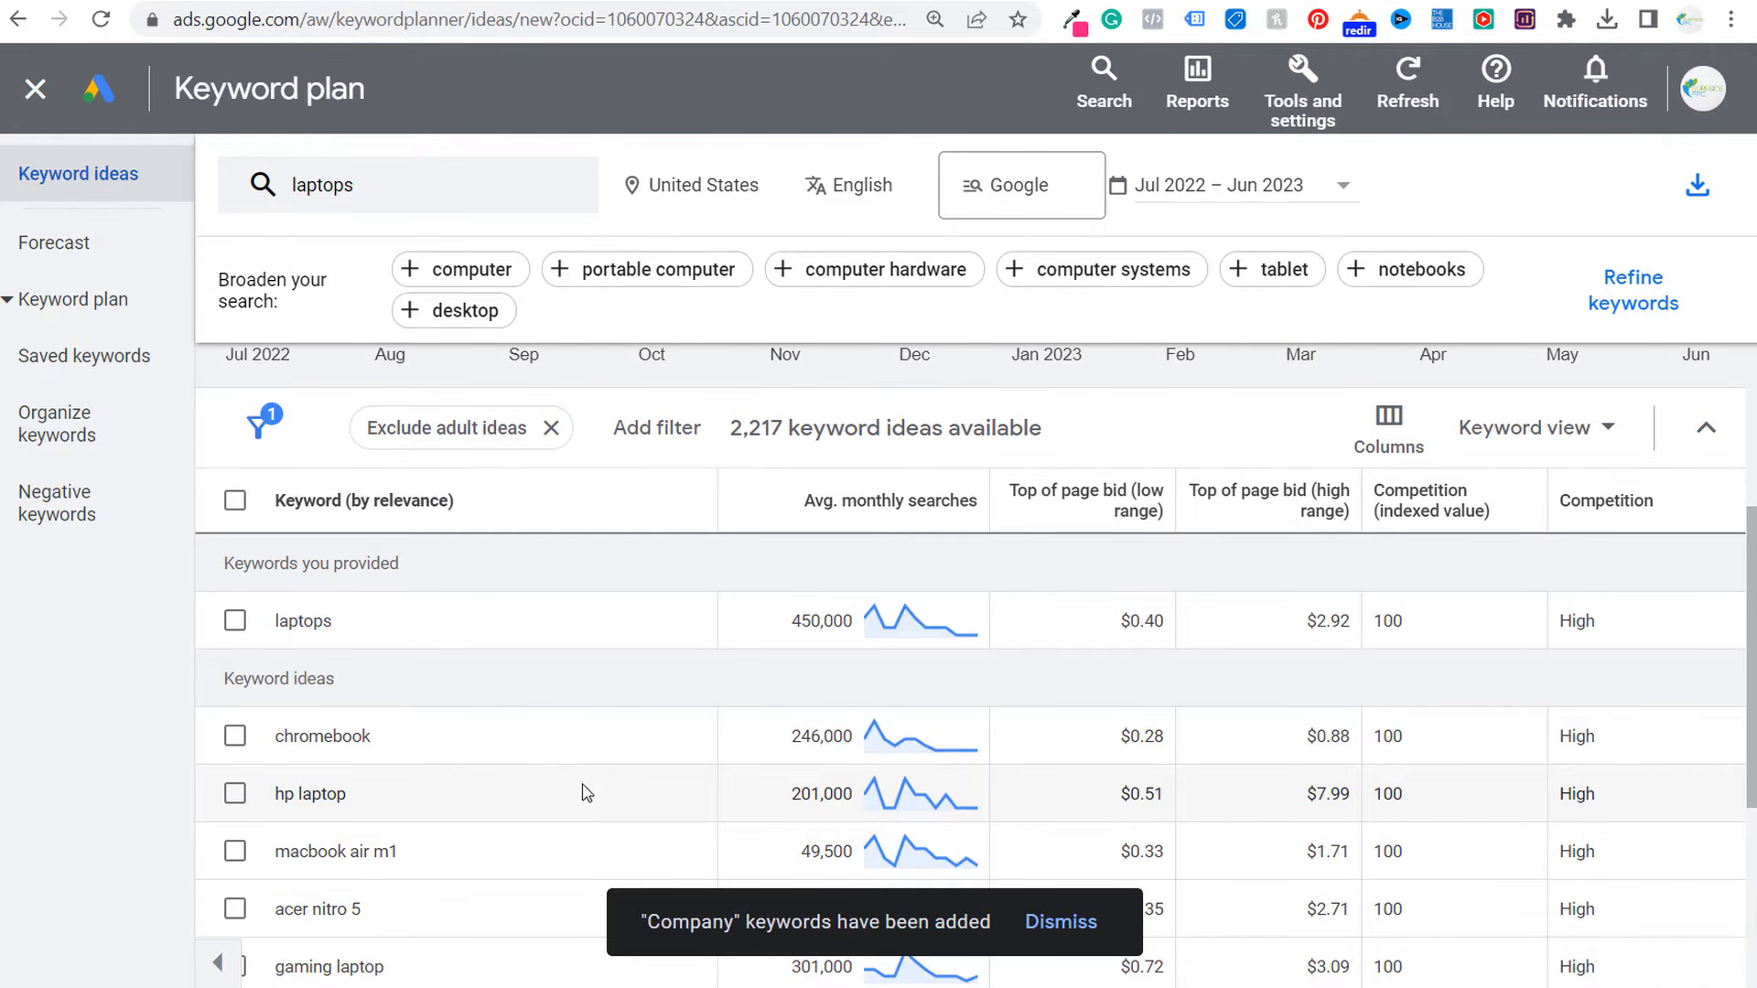
{"action": "scroll", "coordinate": [586, 796], "scroll_direction": "down", "scroll_amount": 2}
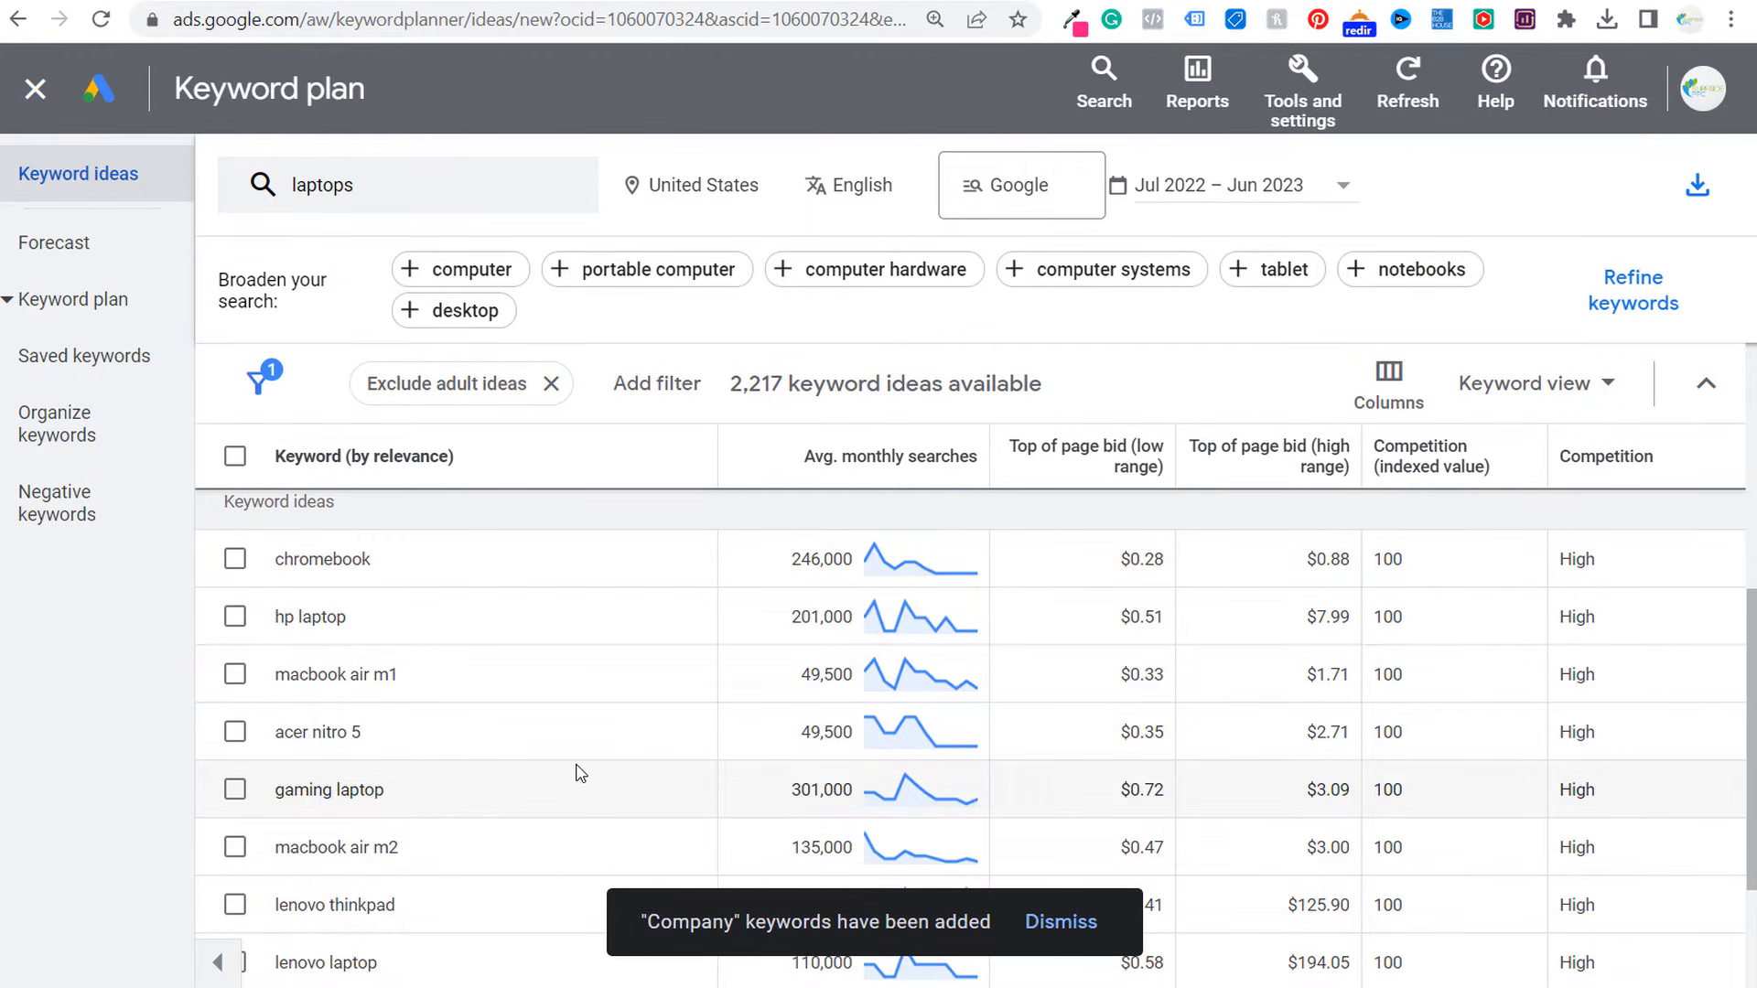
{"action": "scroll", "coordinate": [578, 773], "scroll_direction": "down", "scroll_amount": 2}
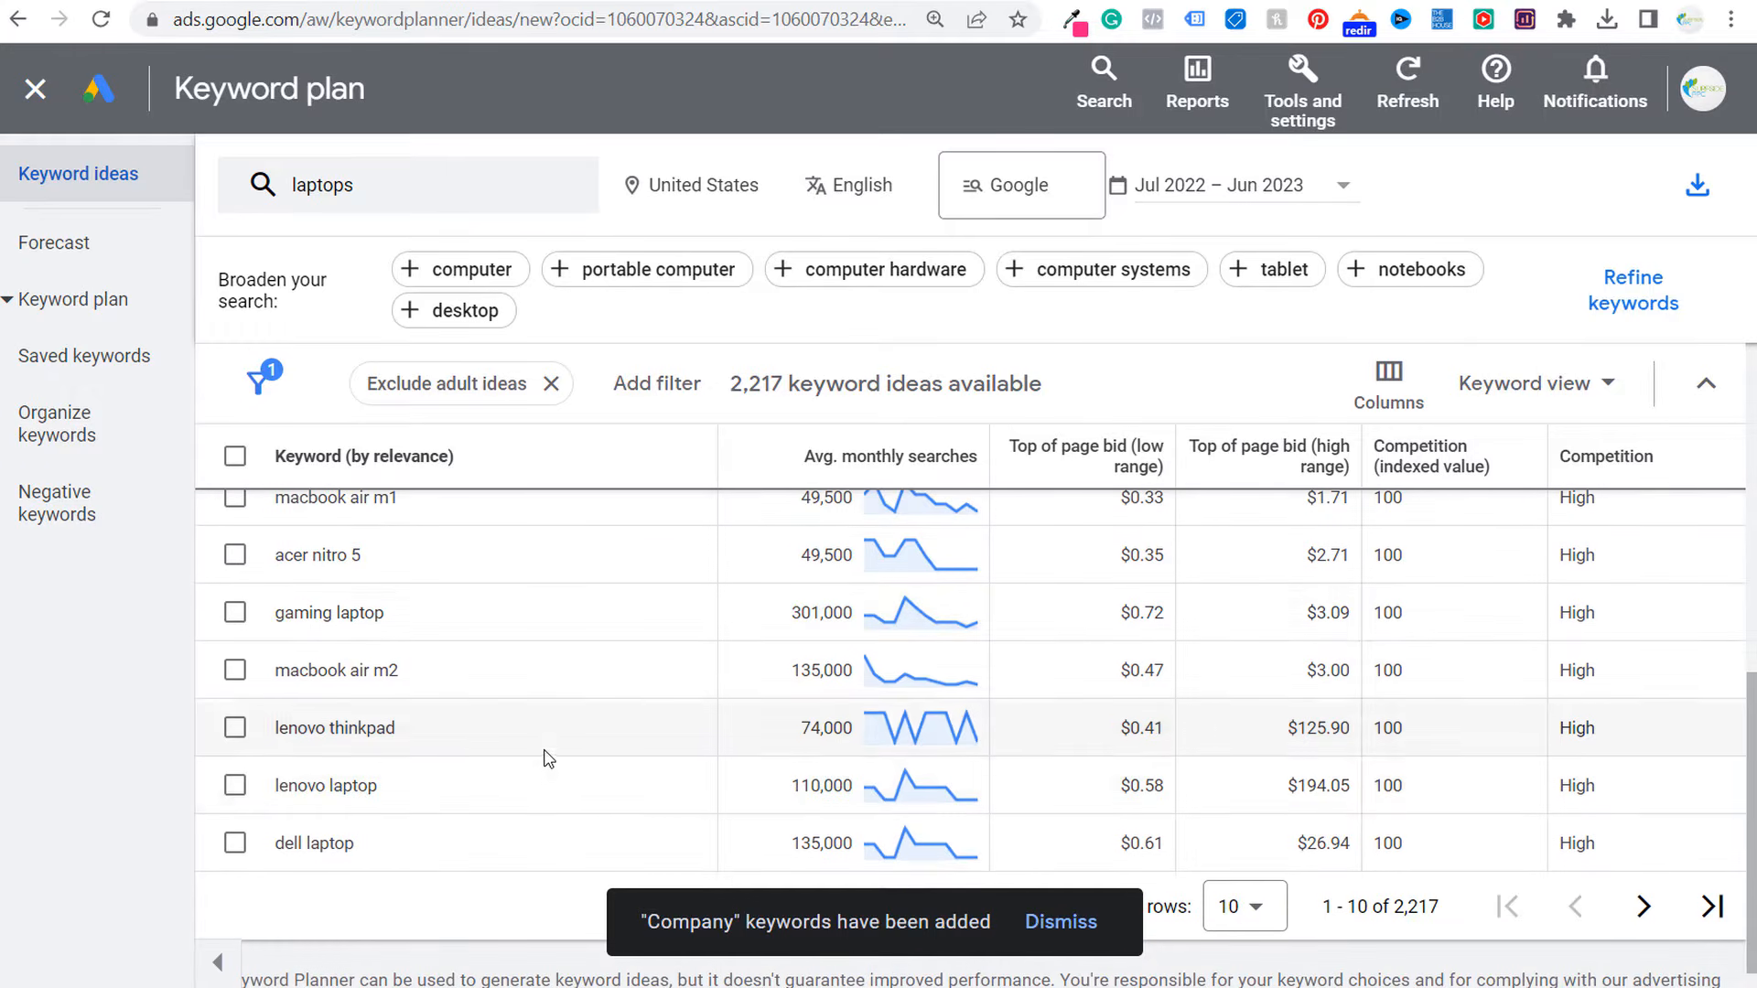
{"action": "left_click", "coordinate": [236, 728]}
{"action": "left_click", "coordinate": [235, 785]}
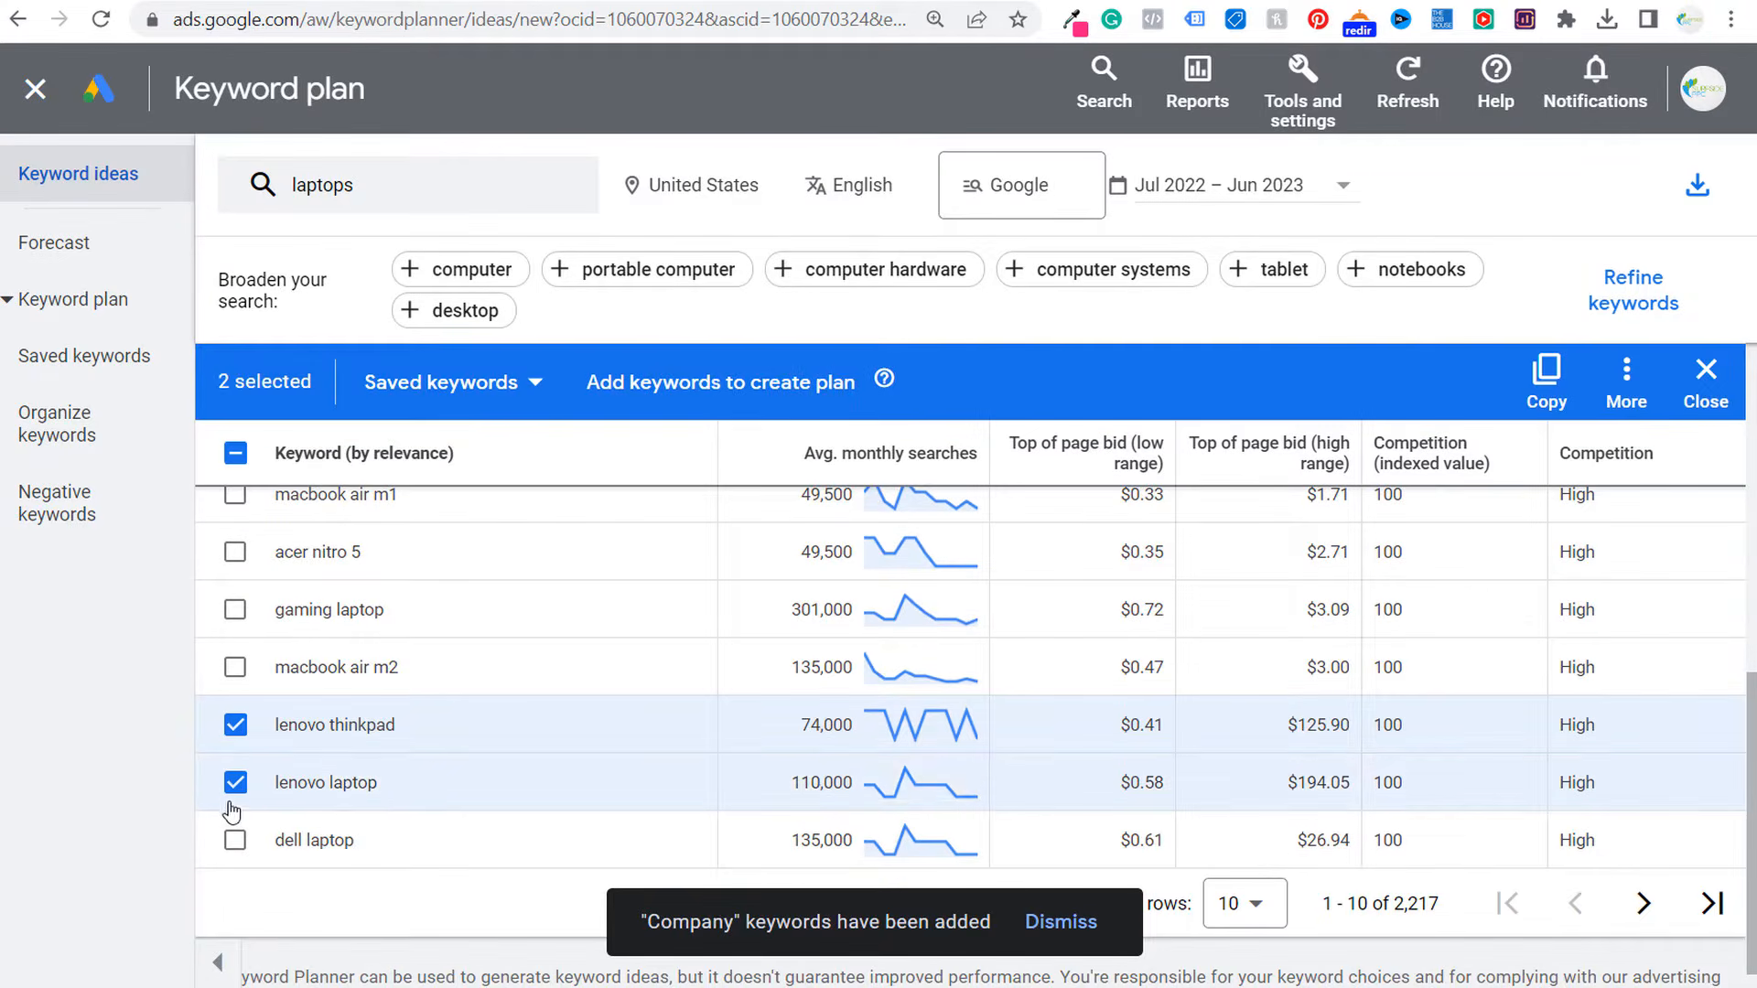
{"action": "left_click", "coordinate": [425, 386]}
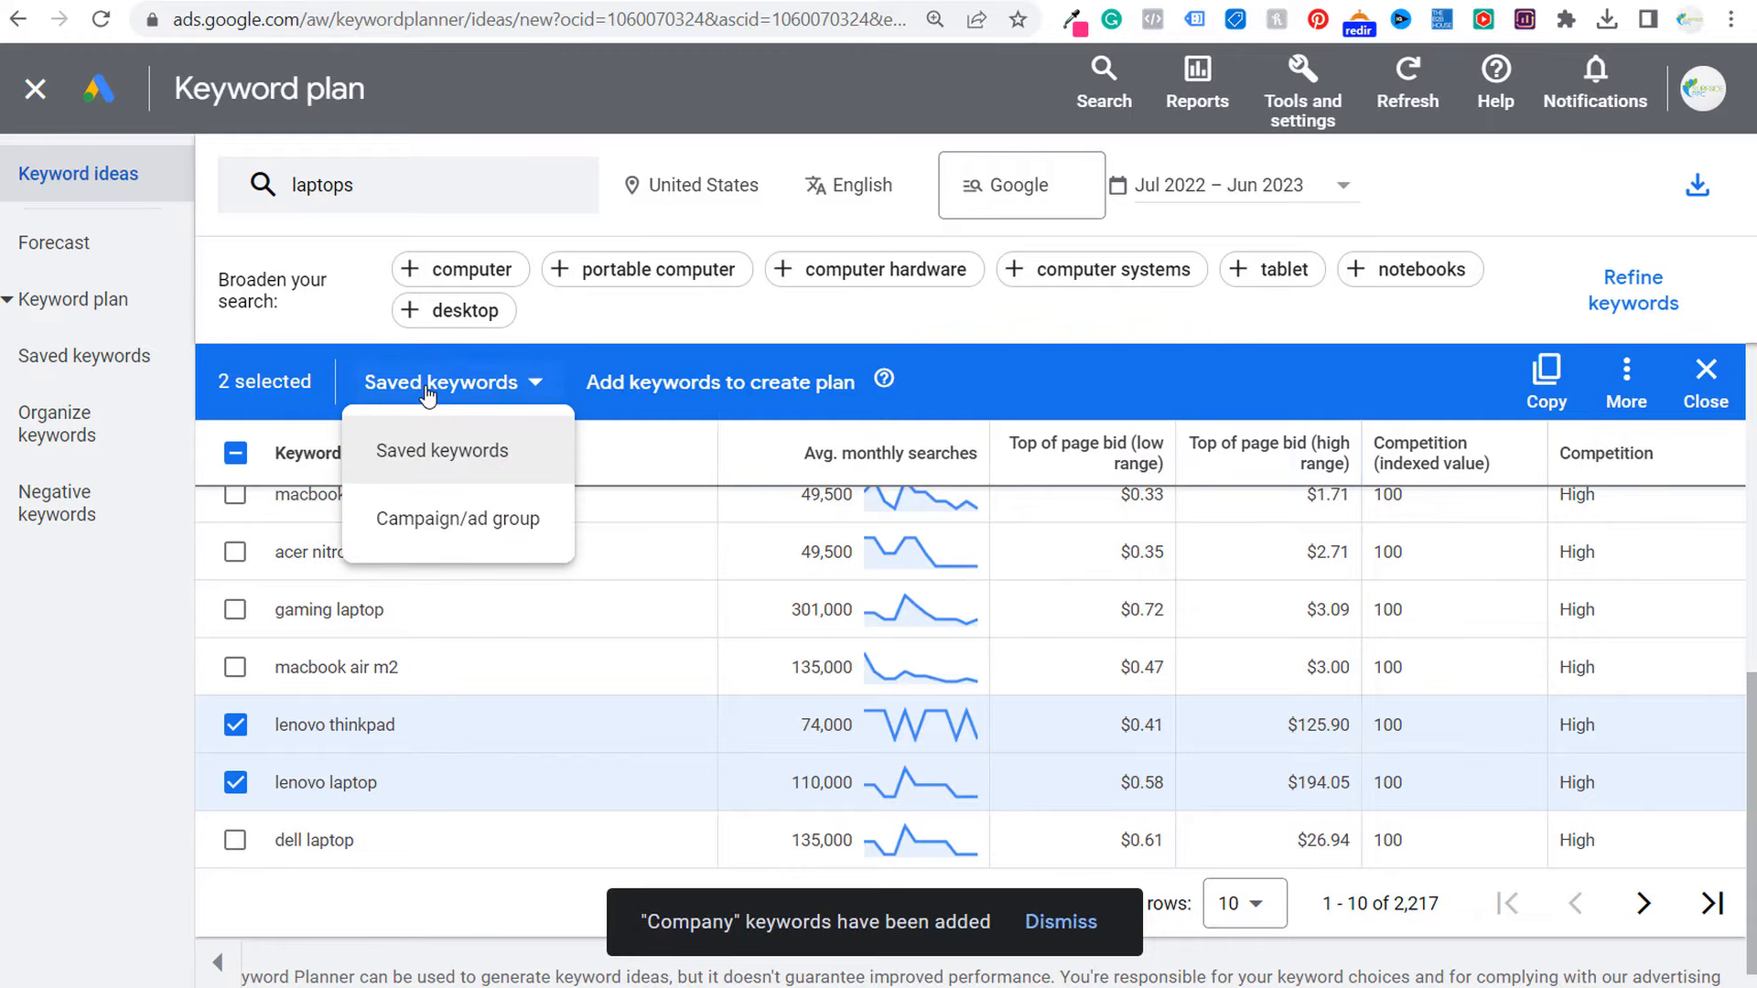
{"action": "left_click", "coordinate": [412, 524]}
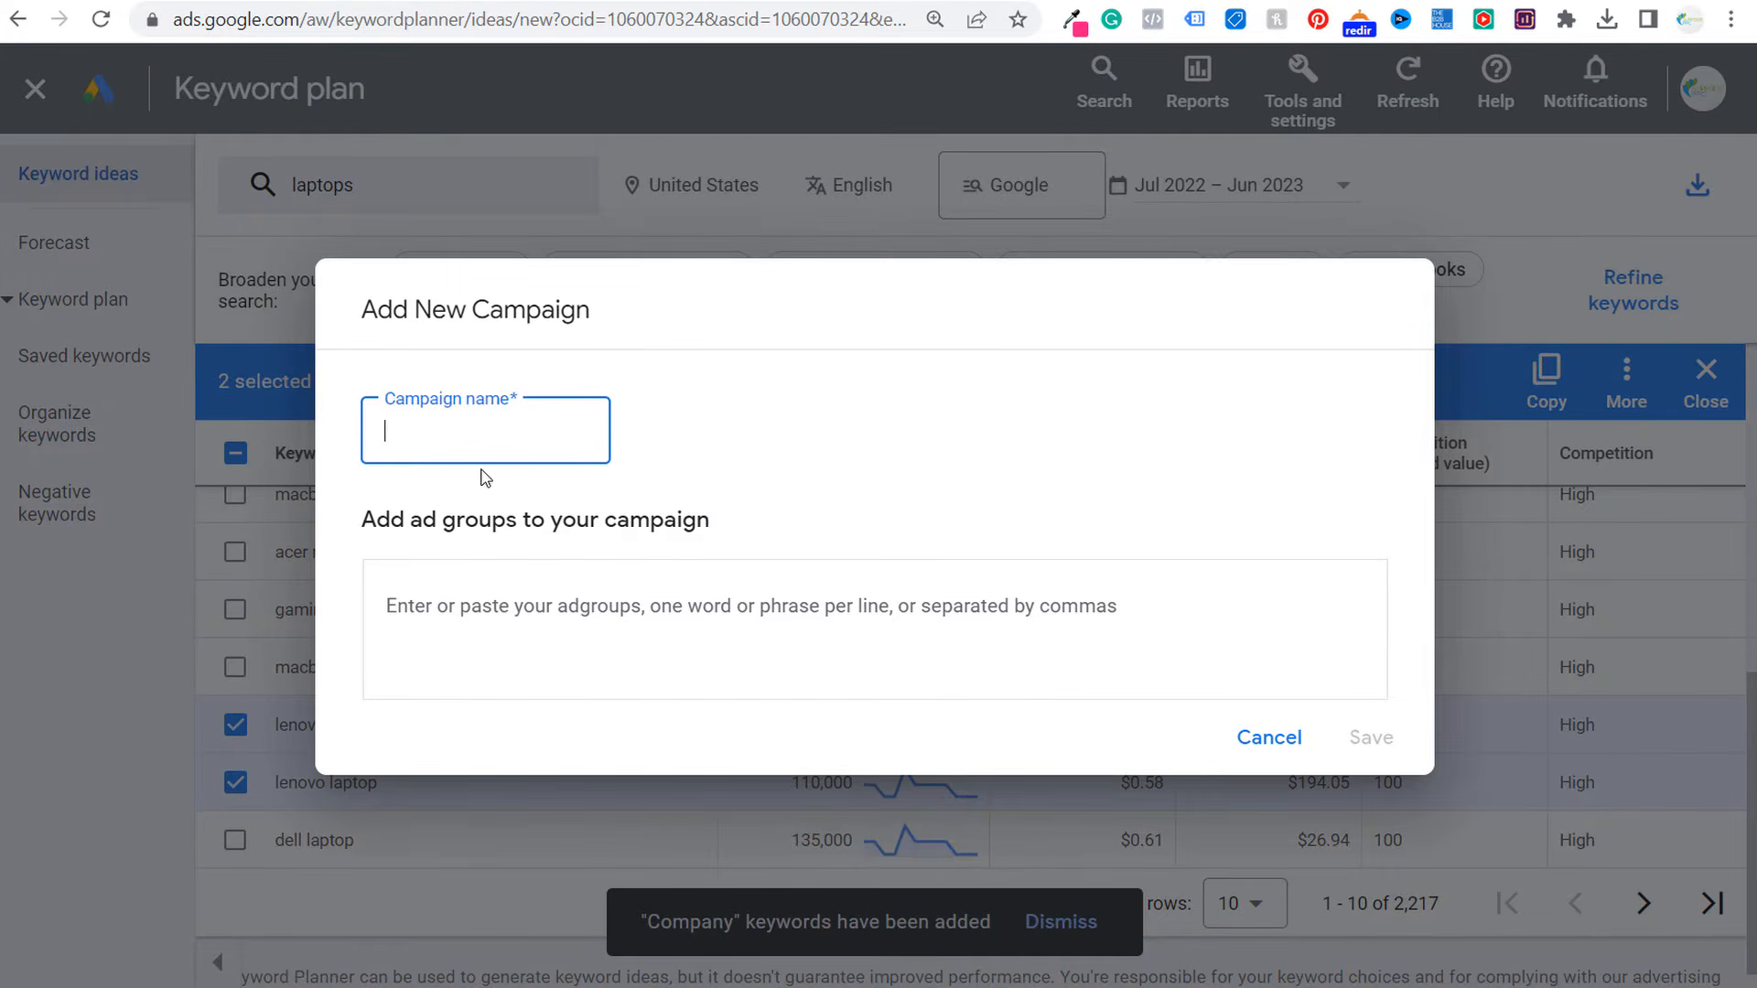
{"action": "left_click", "coordinate": [1270, 739]}
{"action": "left_click", "coordinate": [448, 384]}
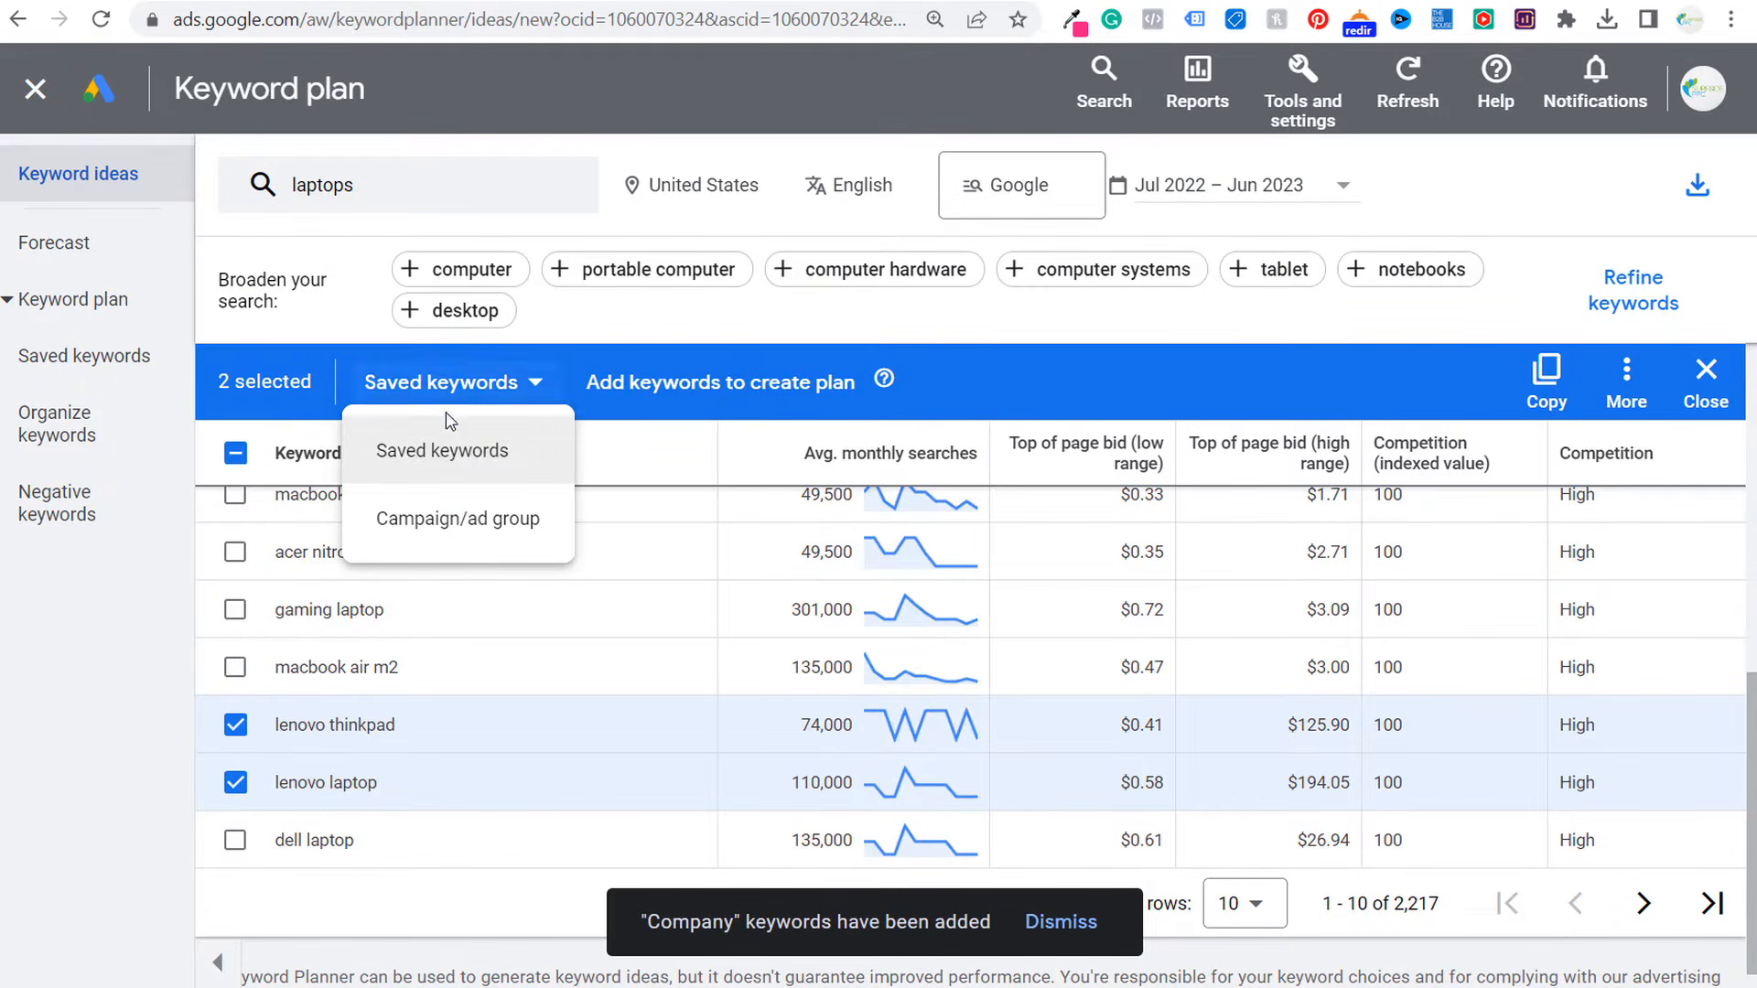
{"action": "left_click", "coordinate": [441, 446]}
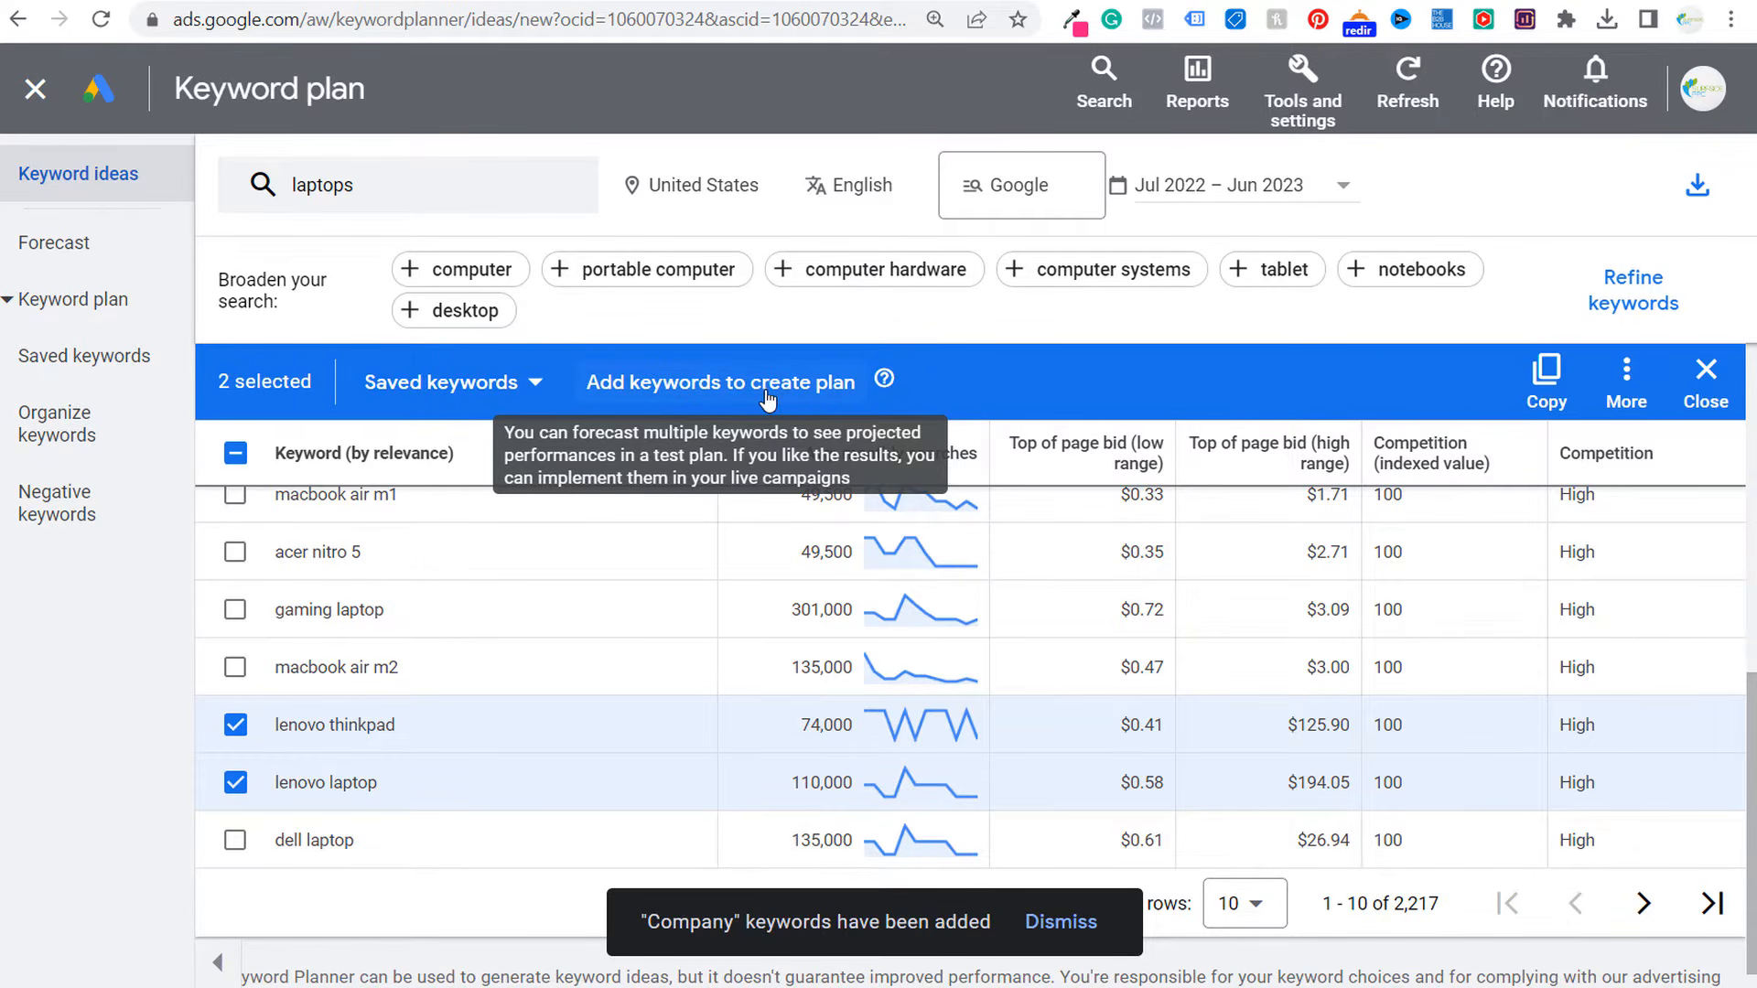
- Create a campaign named Laptops Example with an ad group named Lenovo for the selected keywords
{"action": "left_click", "coordinate": [398, 385]}
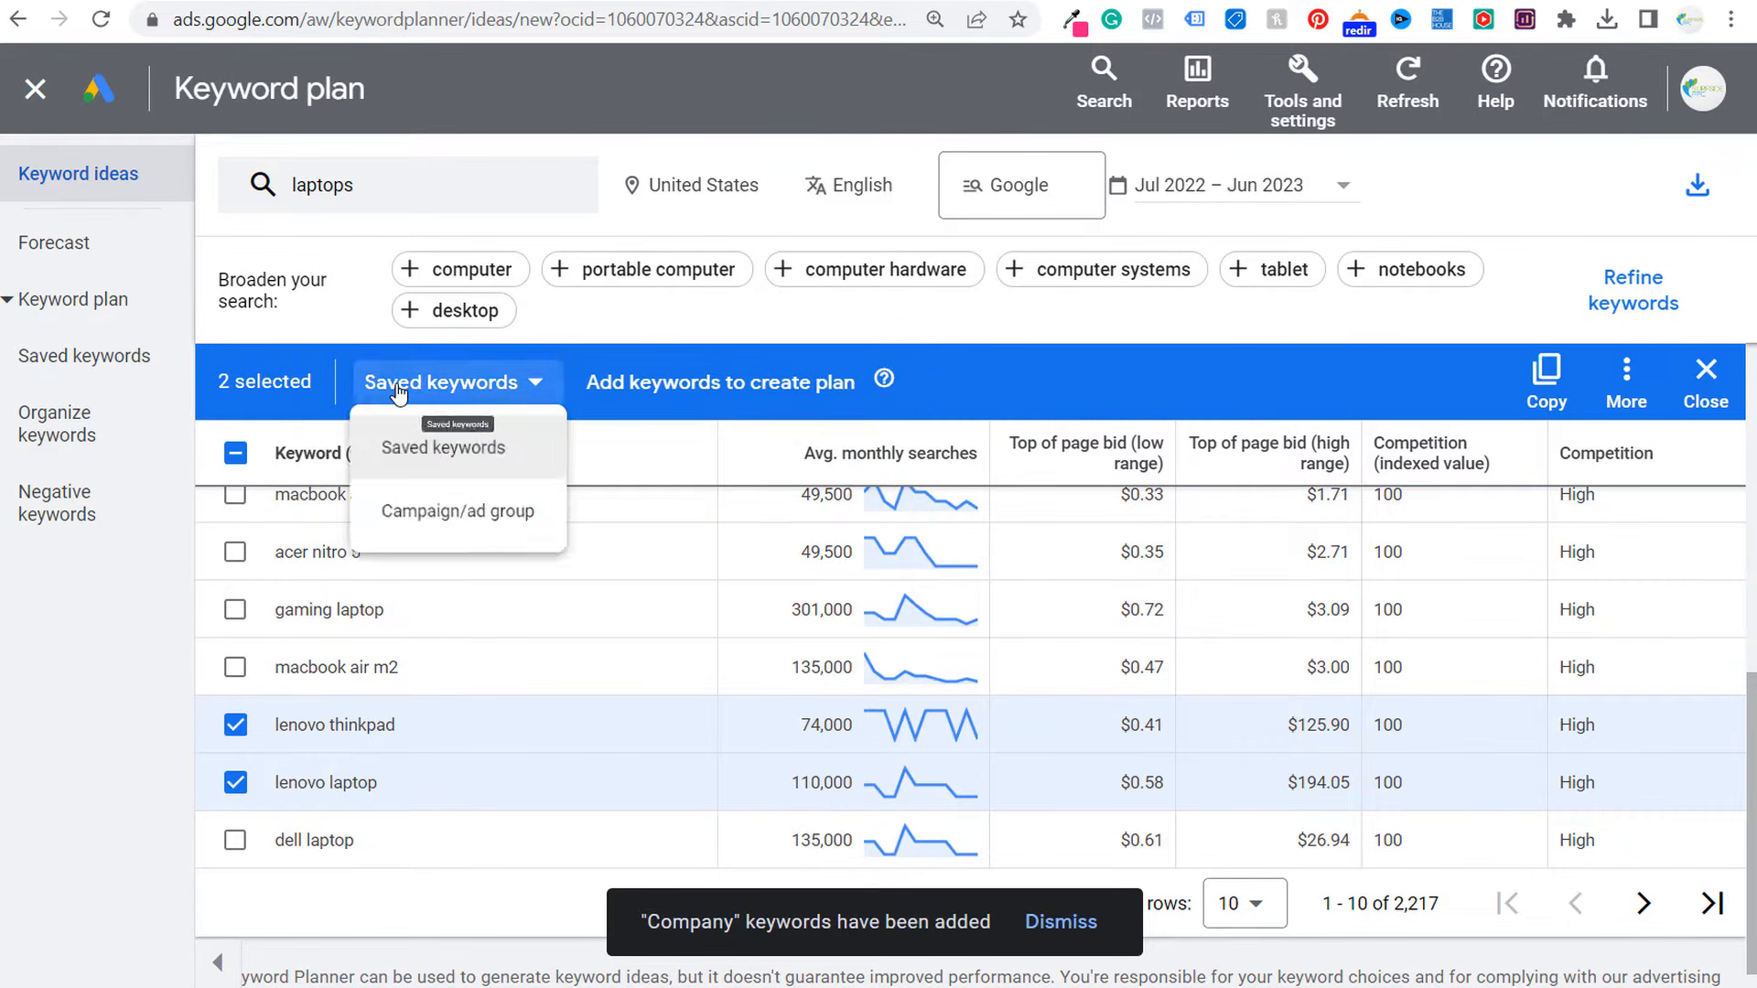
{"action": "left_click", "coordinate": [403, 514]}
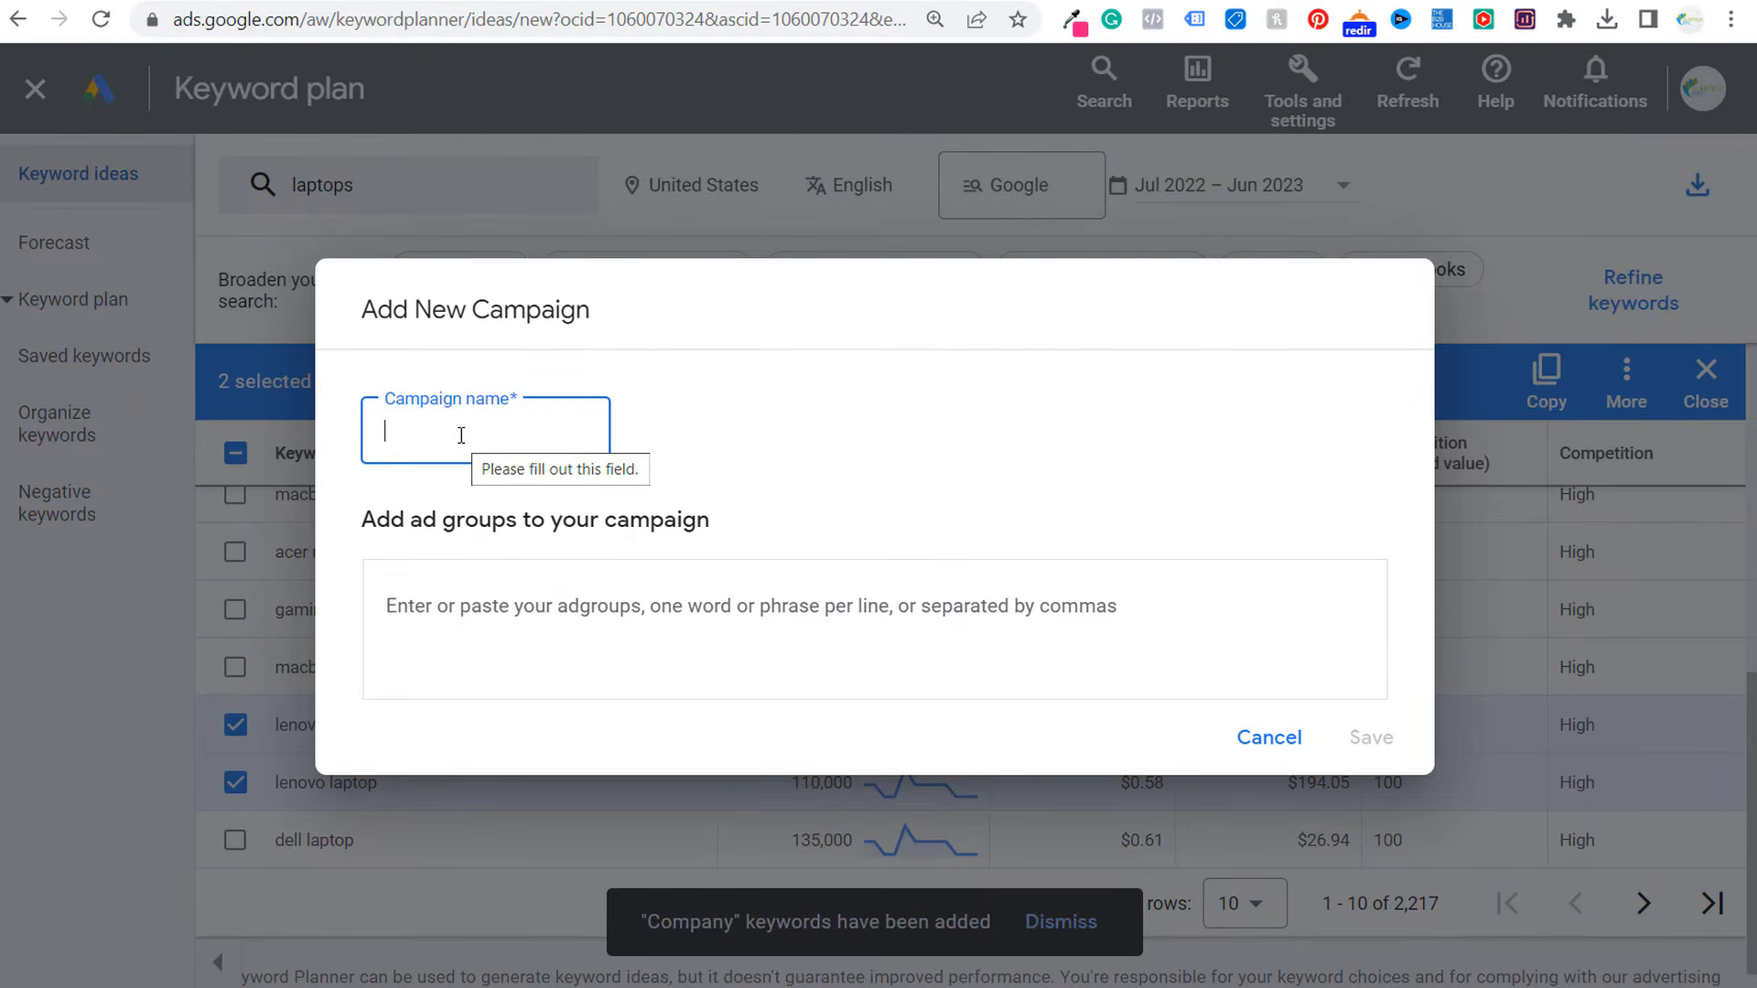
{"action": "type", "text": "Laptops"}
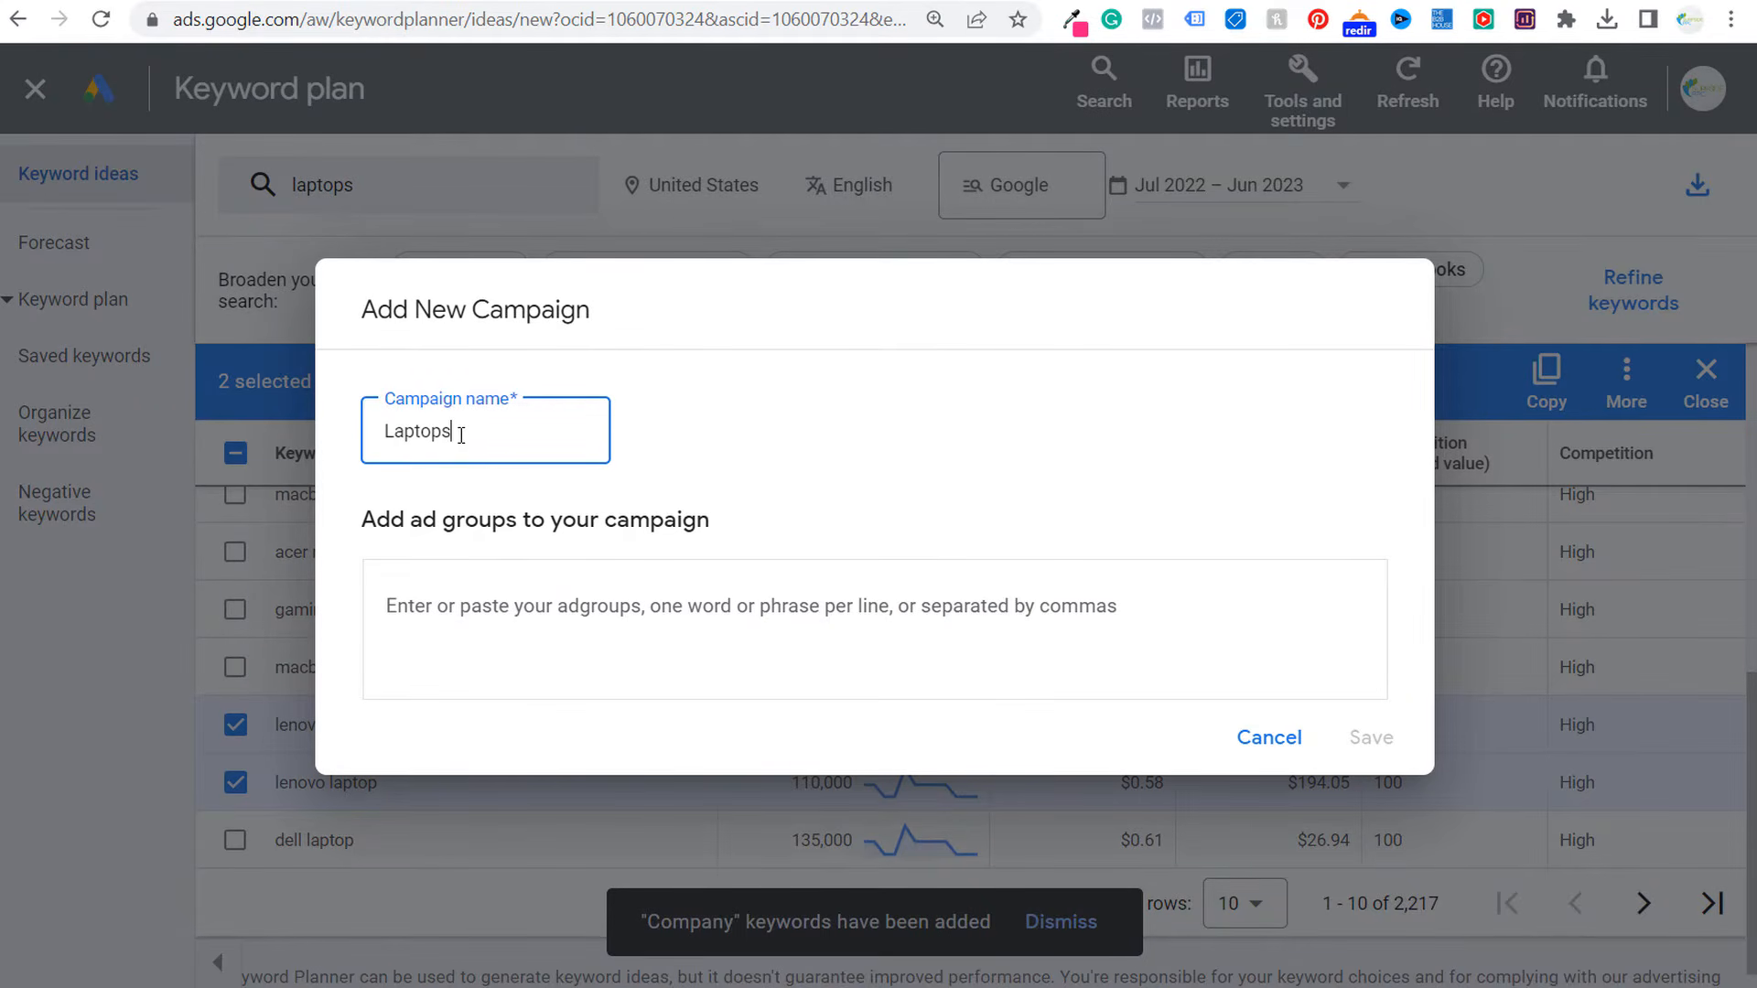
{"action": "type", "text": " Examp"}
{"action": "left_click", "coordinate": [567, 635]}
{"action": "type", "text": "Lenovo"}
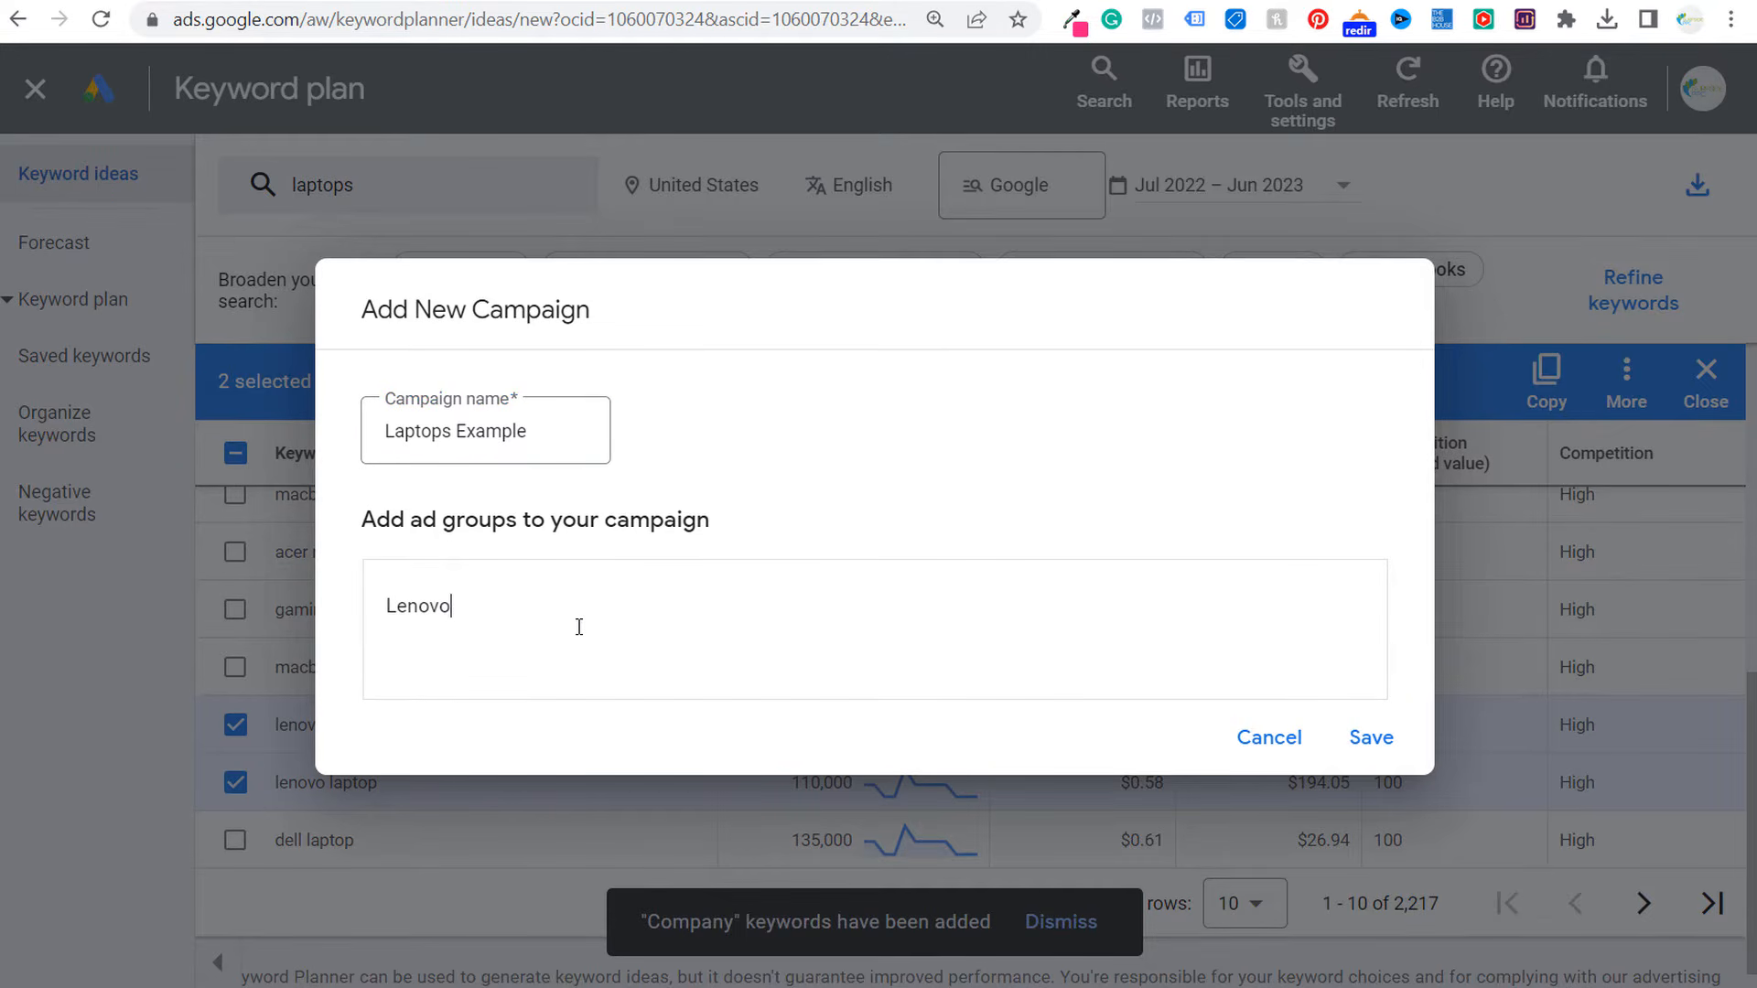
{"action": "left_click", "coordinate": [1369, 737]}
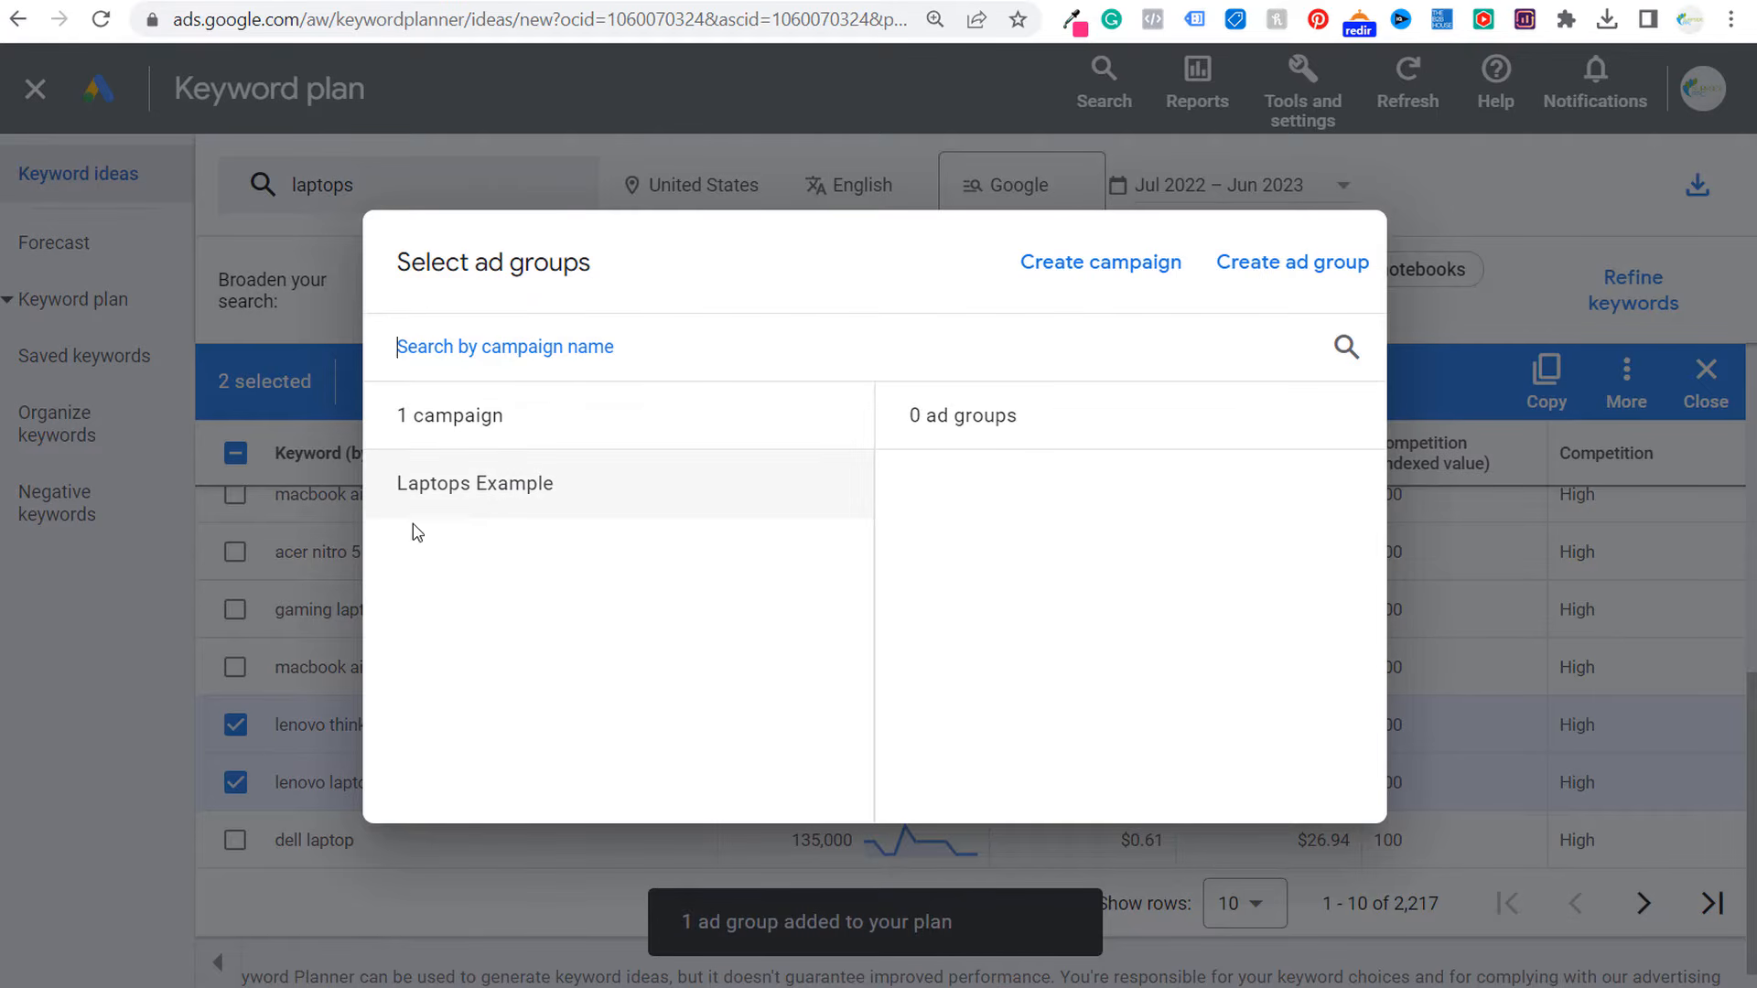
- Add the two selected Lenovo keywords to the plan as phrase match in the Lenovo ad group of Laptops Example
{"action": "left_click", "coordinate": [508, 483]}
{"action": "left_click", "coordinate": [902, 490]}
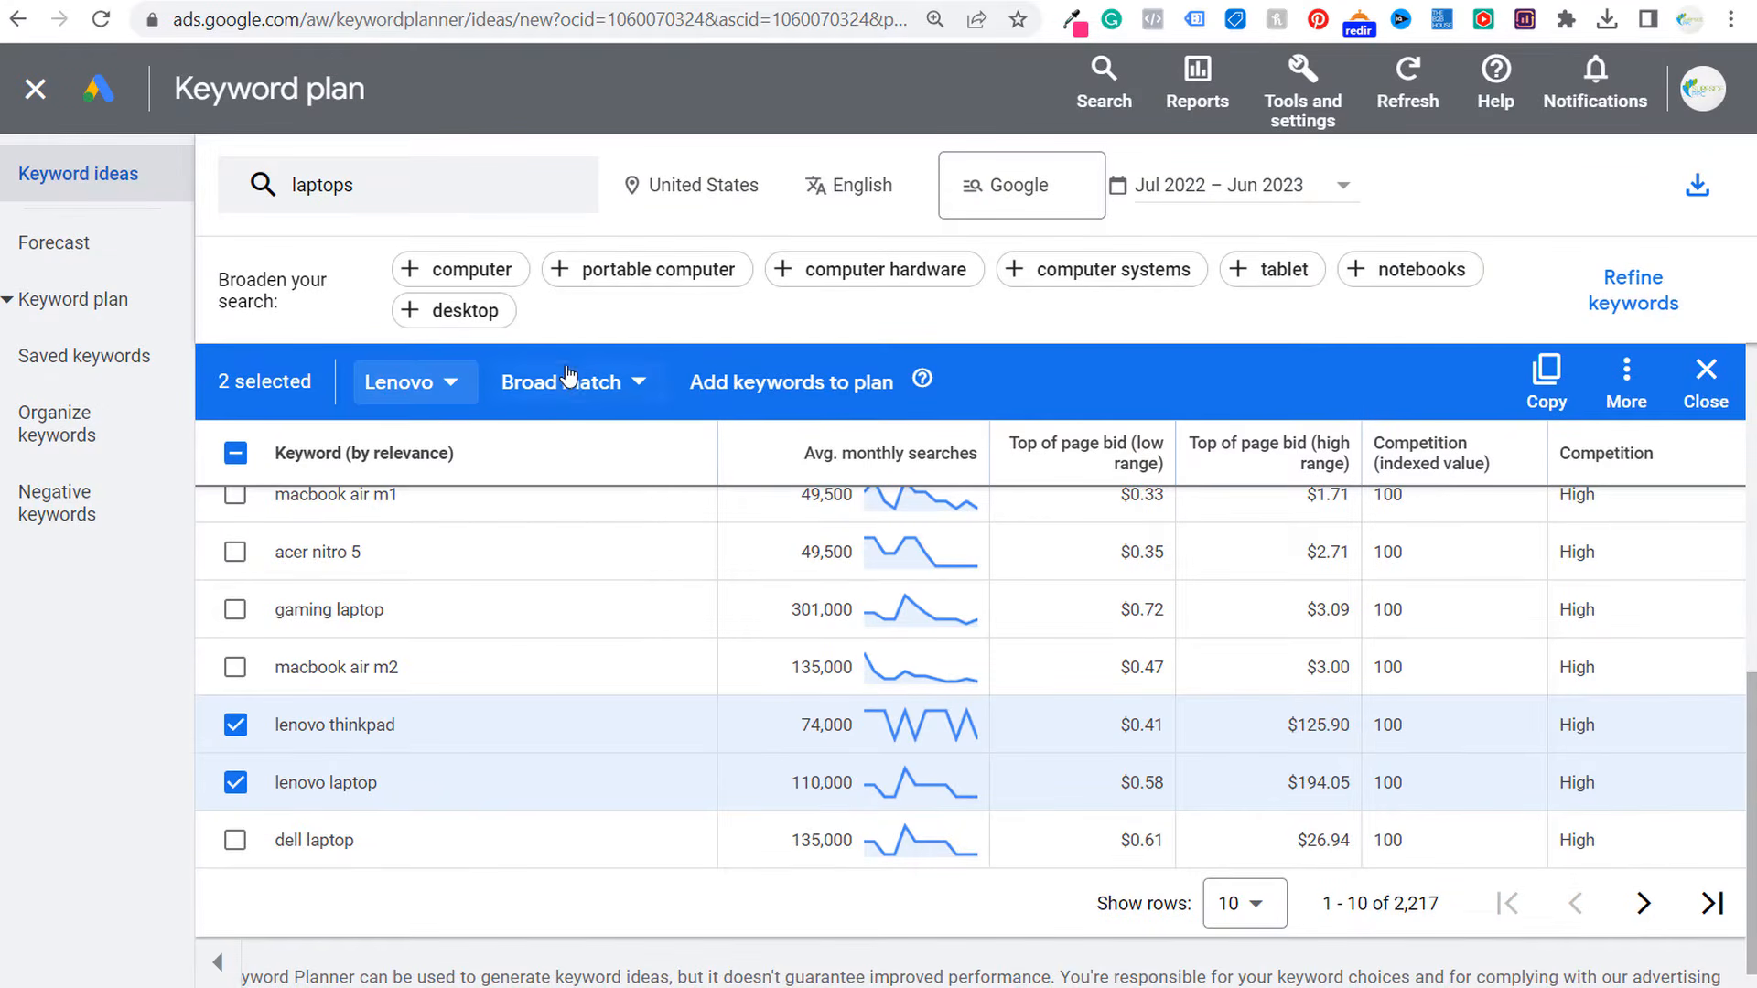
{"action": "left_click", "coordinate": [567, 375]}
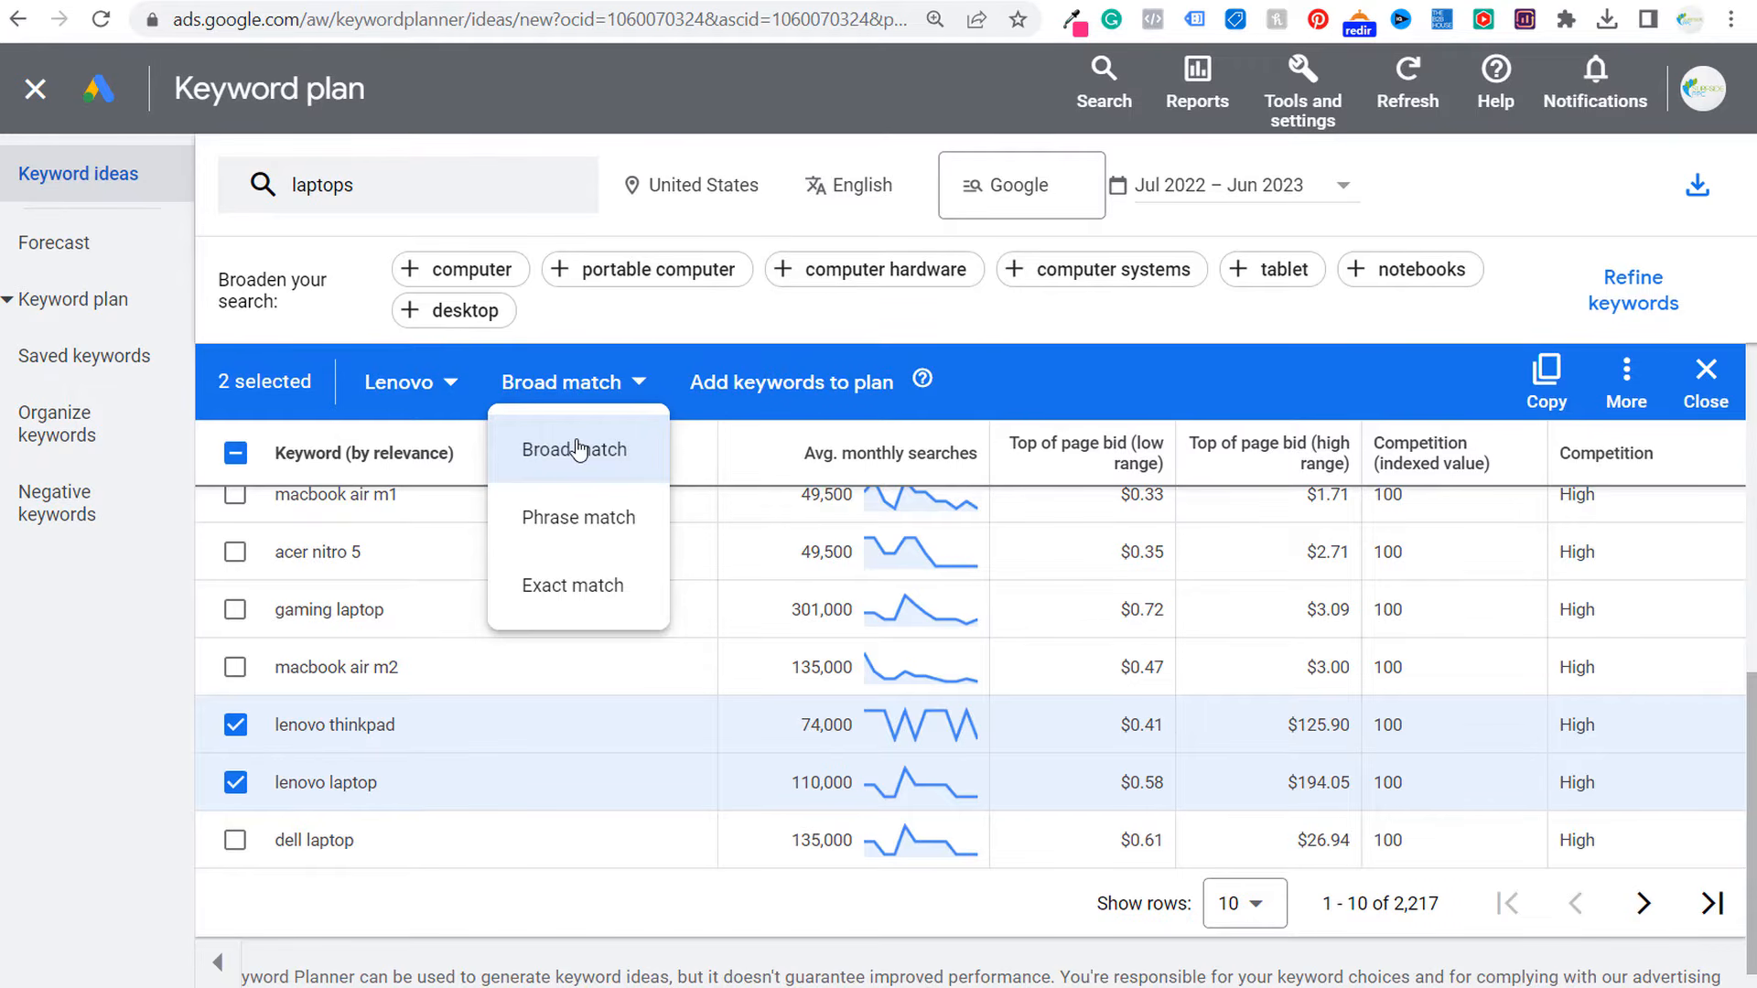
{"action": "left_click", "coordinate": [573, 521]}
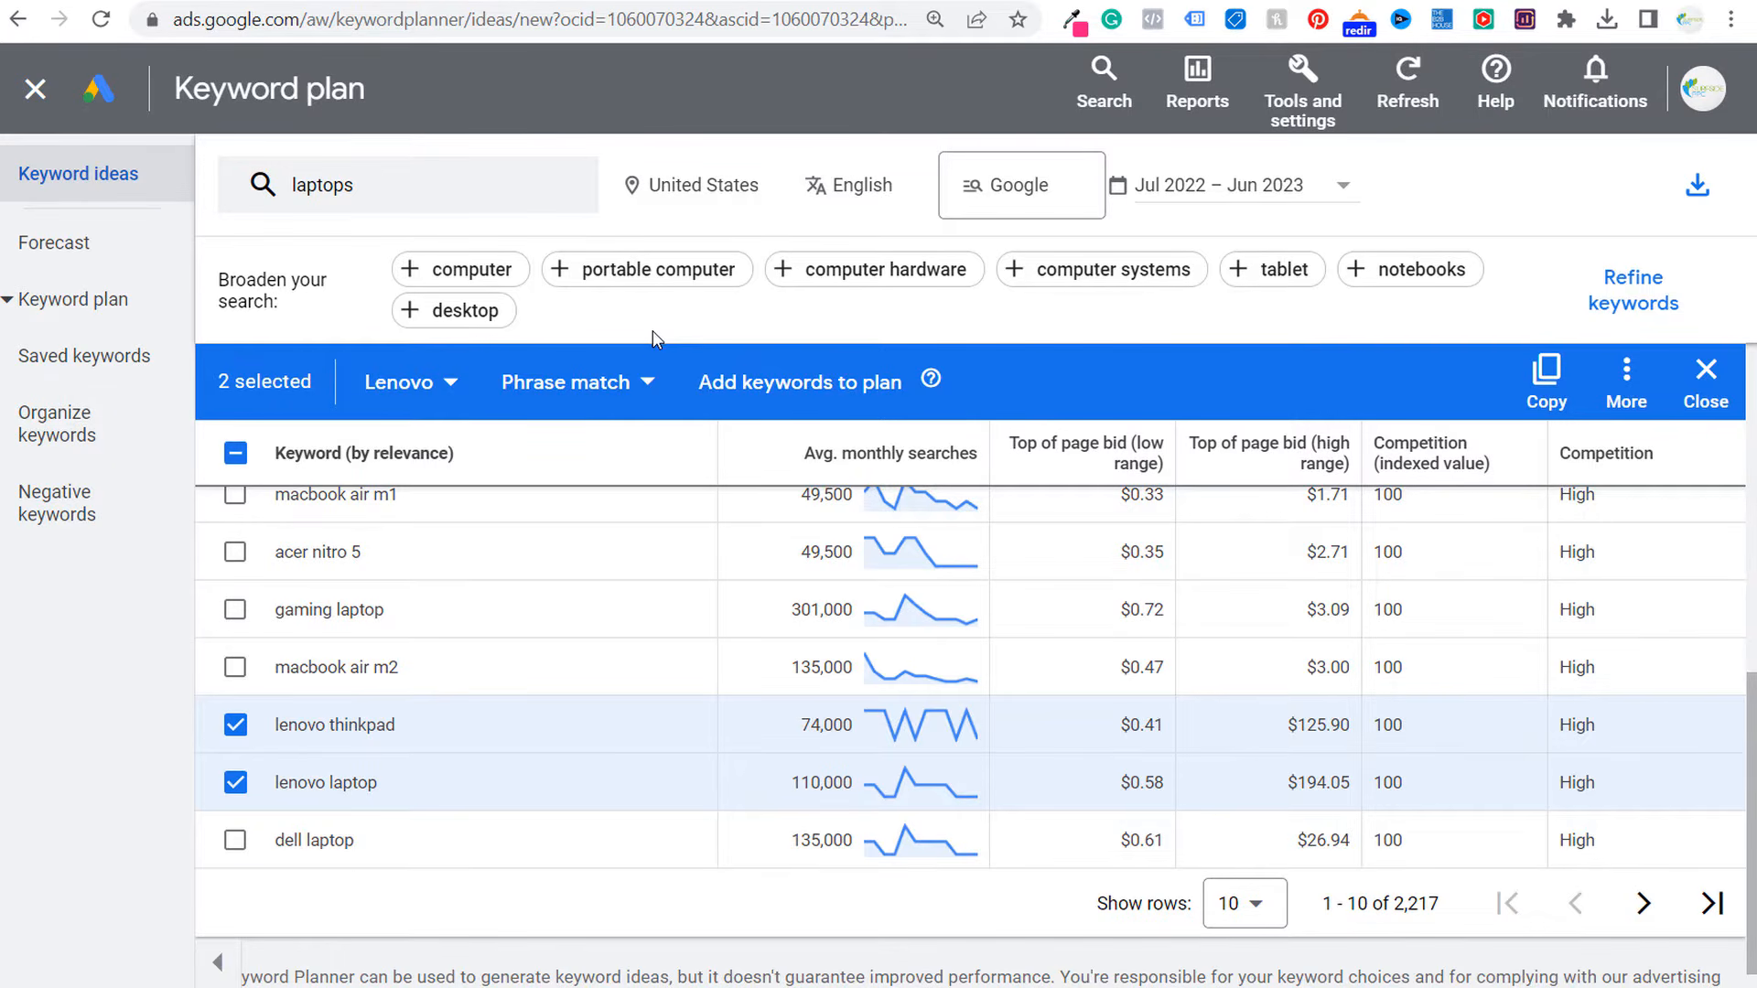
{"action": "left_click", "coordinate": [631, 382]}
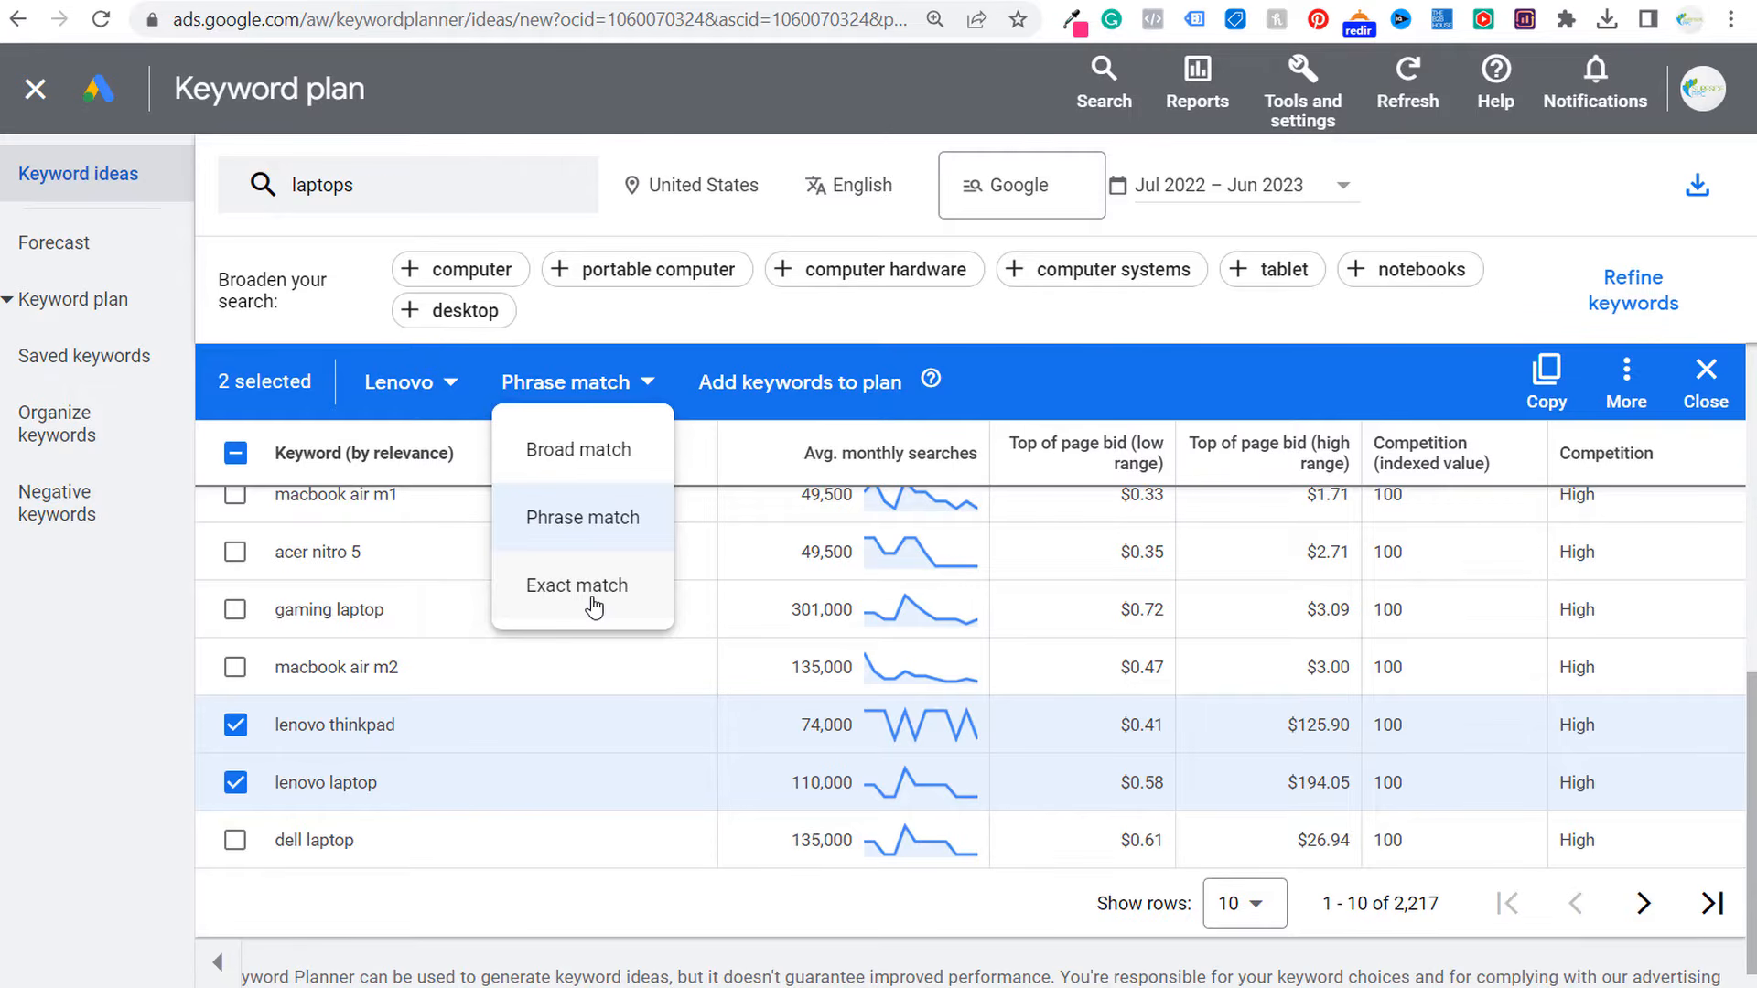
{"action": "left_click", "coordinate": [585, 519]}
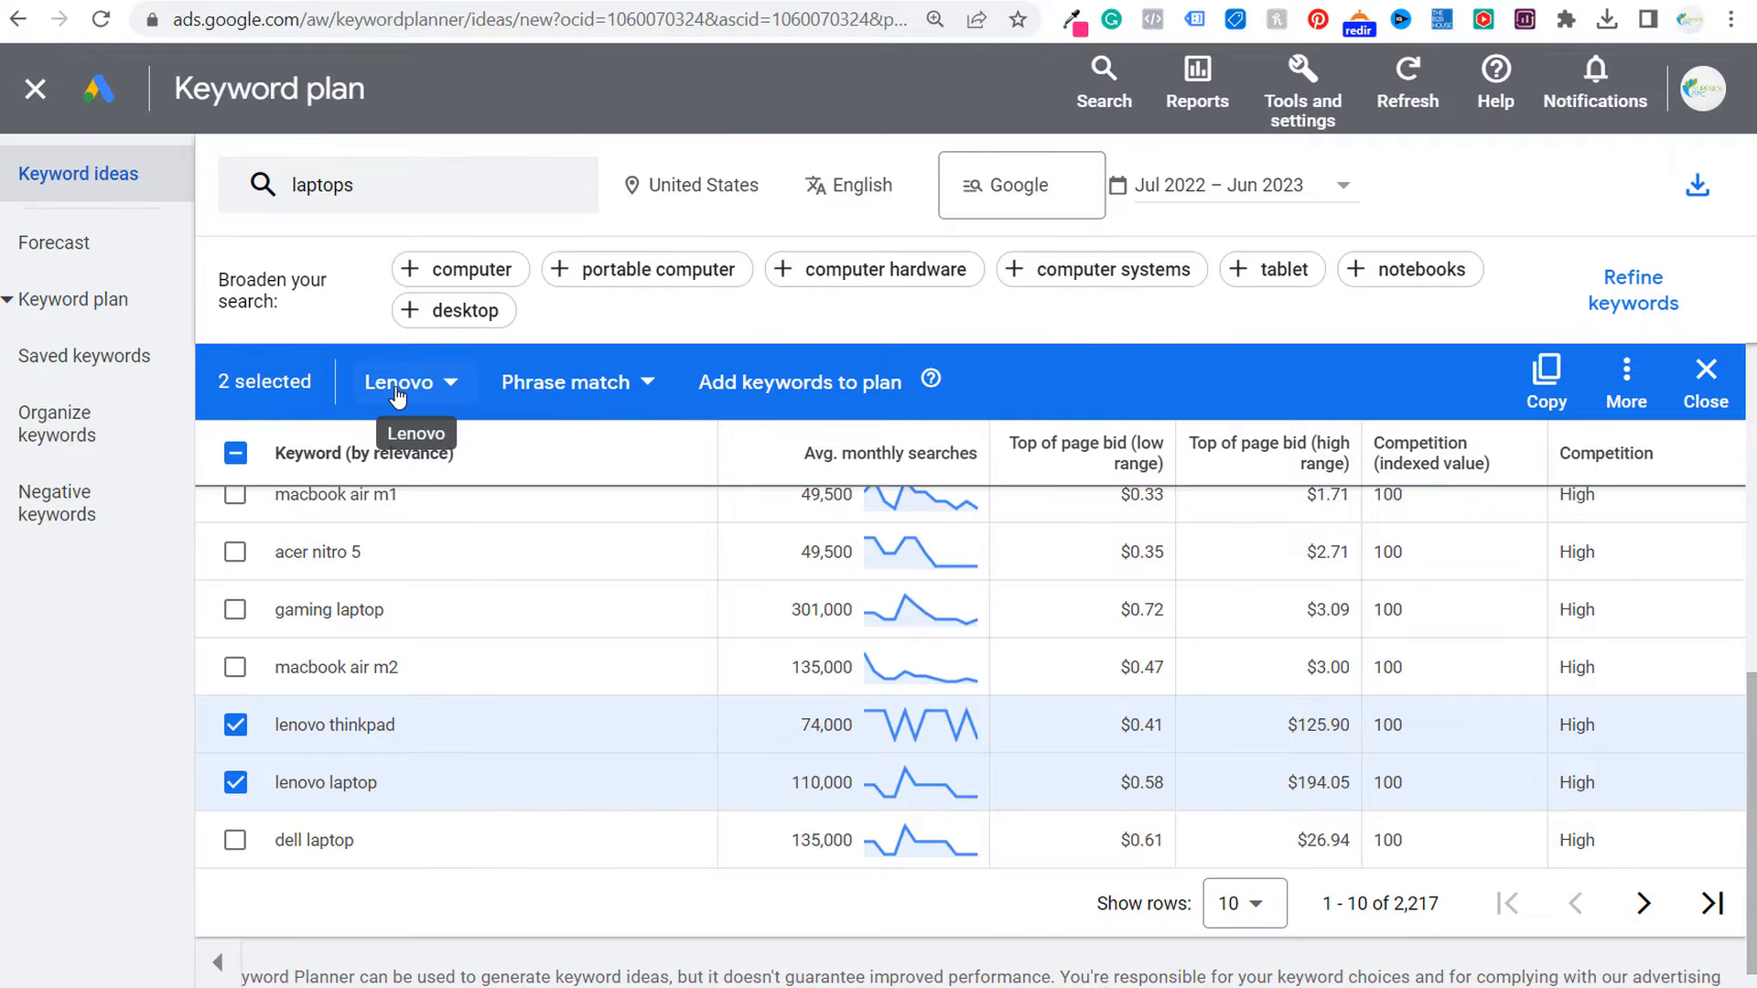
{"action": "left_click", "coordinate": [773, 389]}
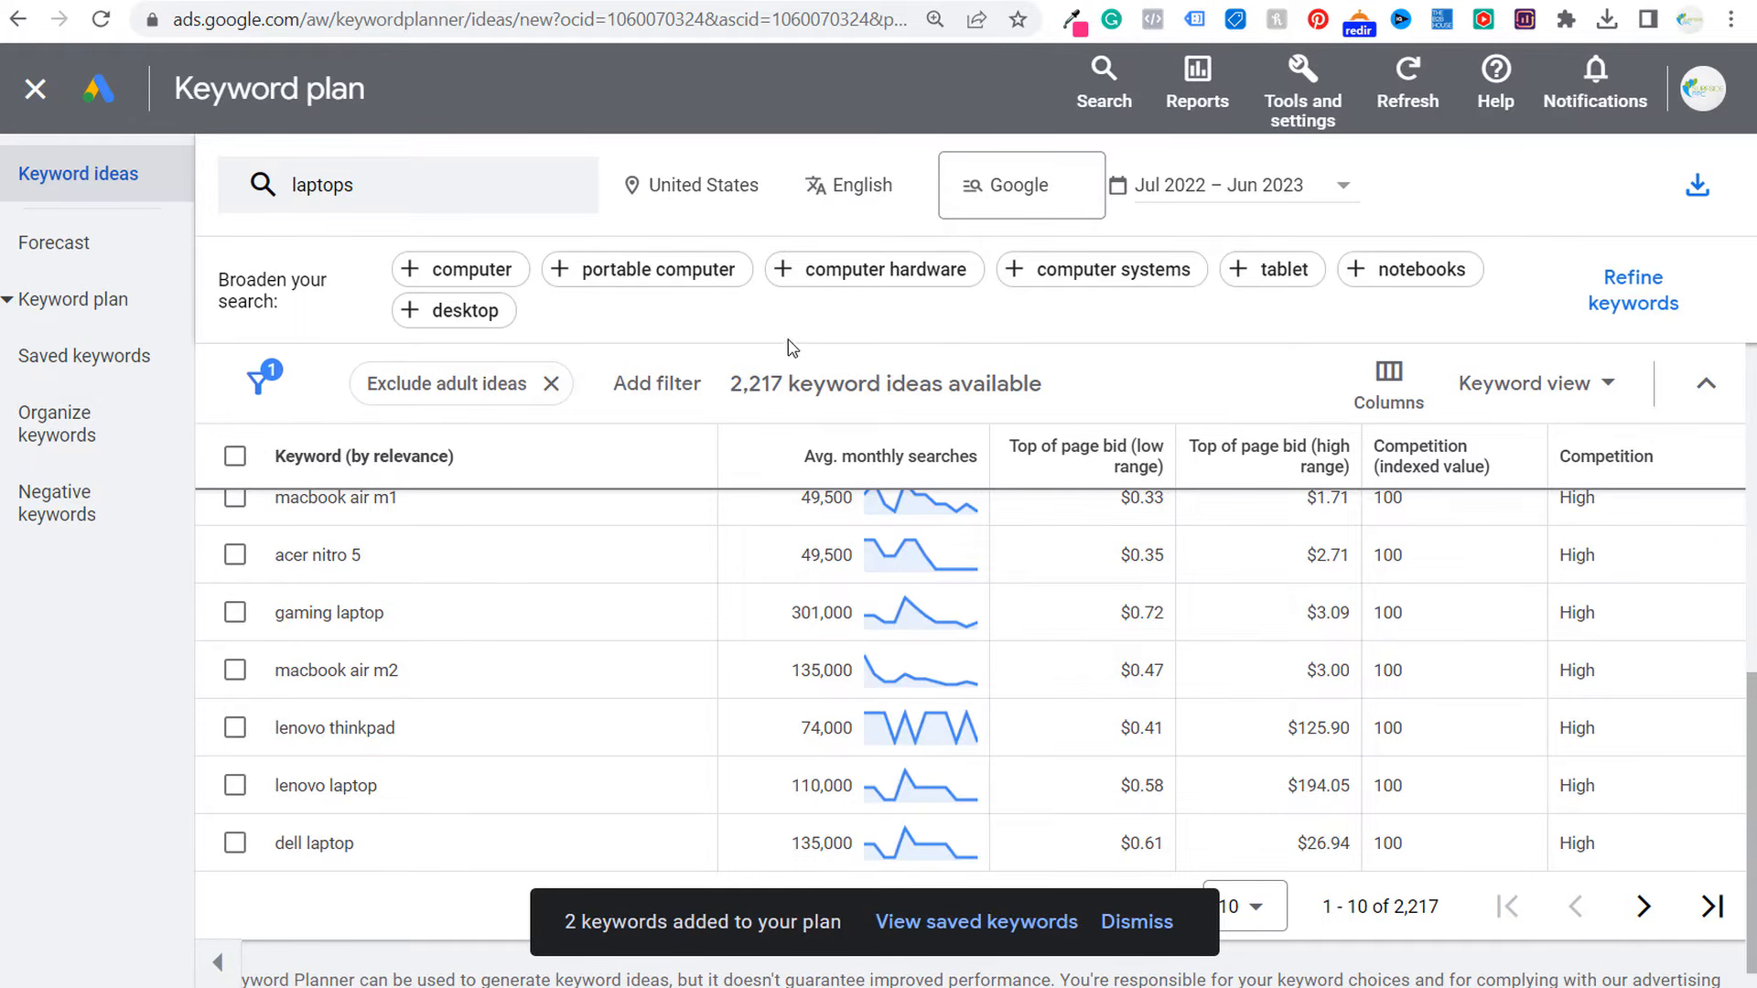
- Select all ten keywords listed on the page and add them to the plan as saved keywords
{"action": "scroll", "coordinate": [463, 626], "scroll_direction": "down", "scroll_amount": 1}
{"action": "scroll", "coordinate": [463, 638], "scroll_direction": "up", "scroll_amount": 5}
{"action": "scroll", "coordinate": [366, 594], "scroll_direction": "down", "scroll_amount": 3}
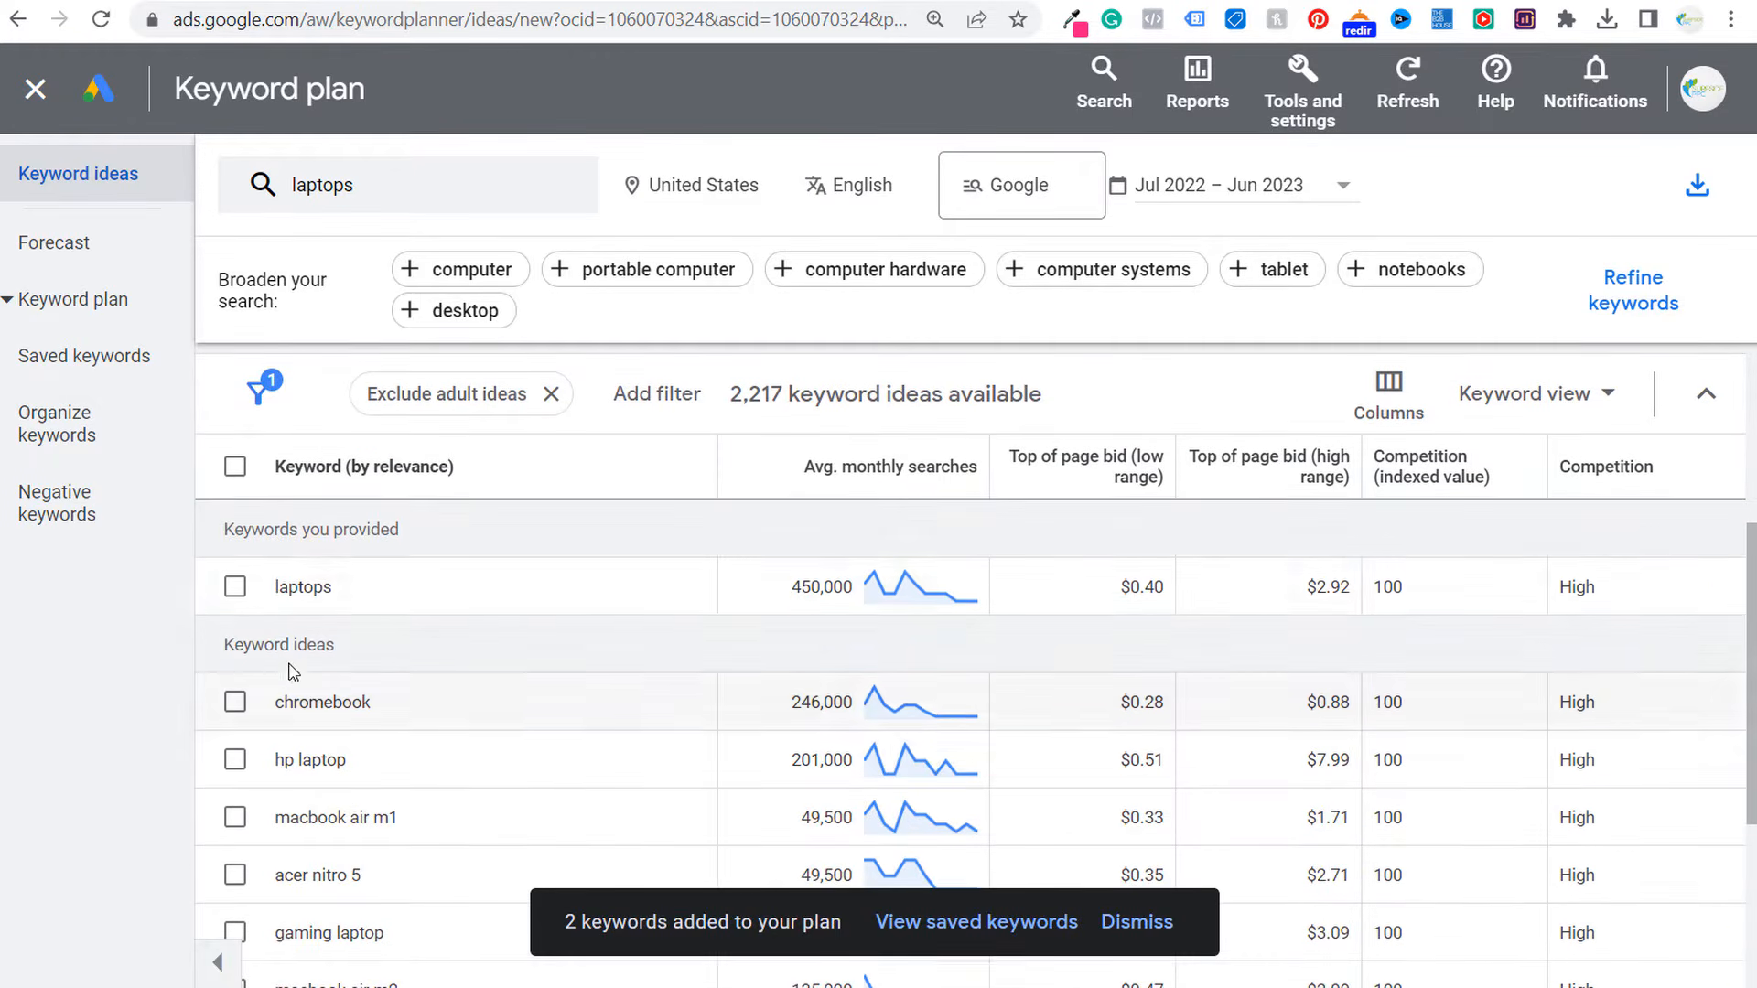
{"action": "left_click", "coordinate": [235, 469]}
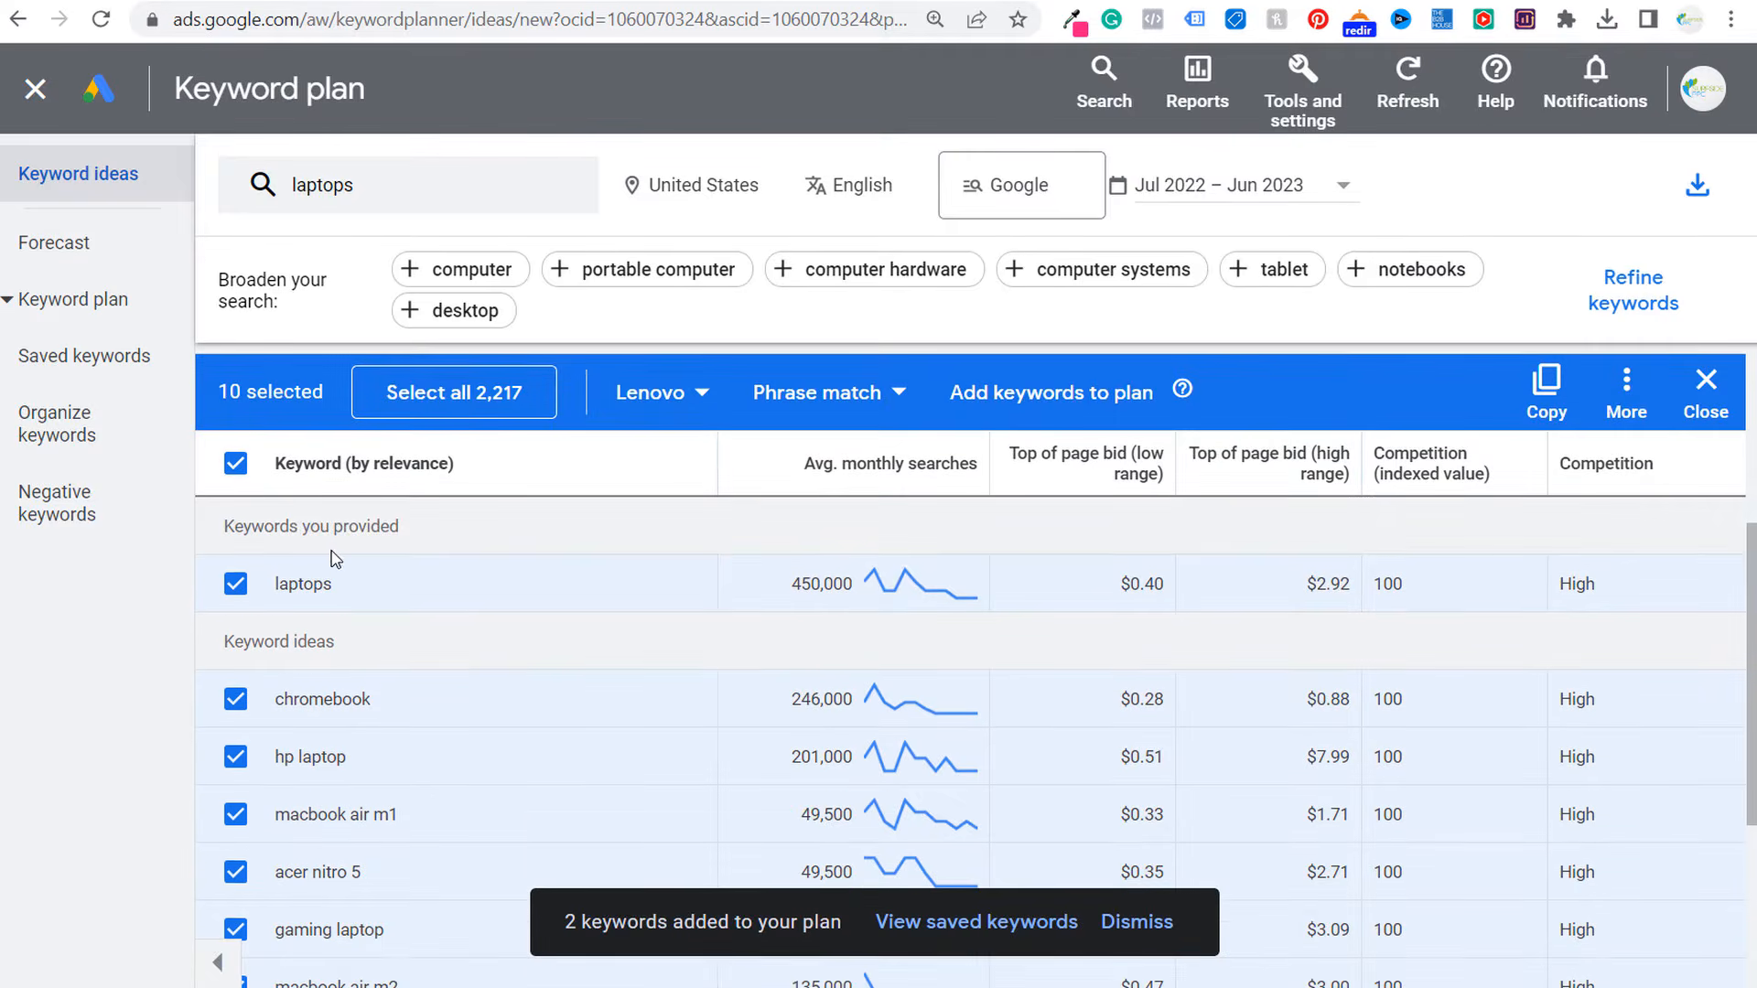
{"action": "left_click", "coordinate": [672, 402]}
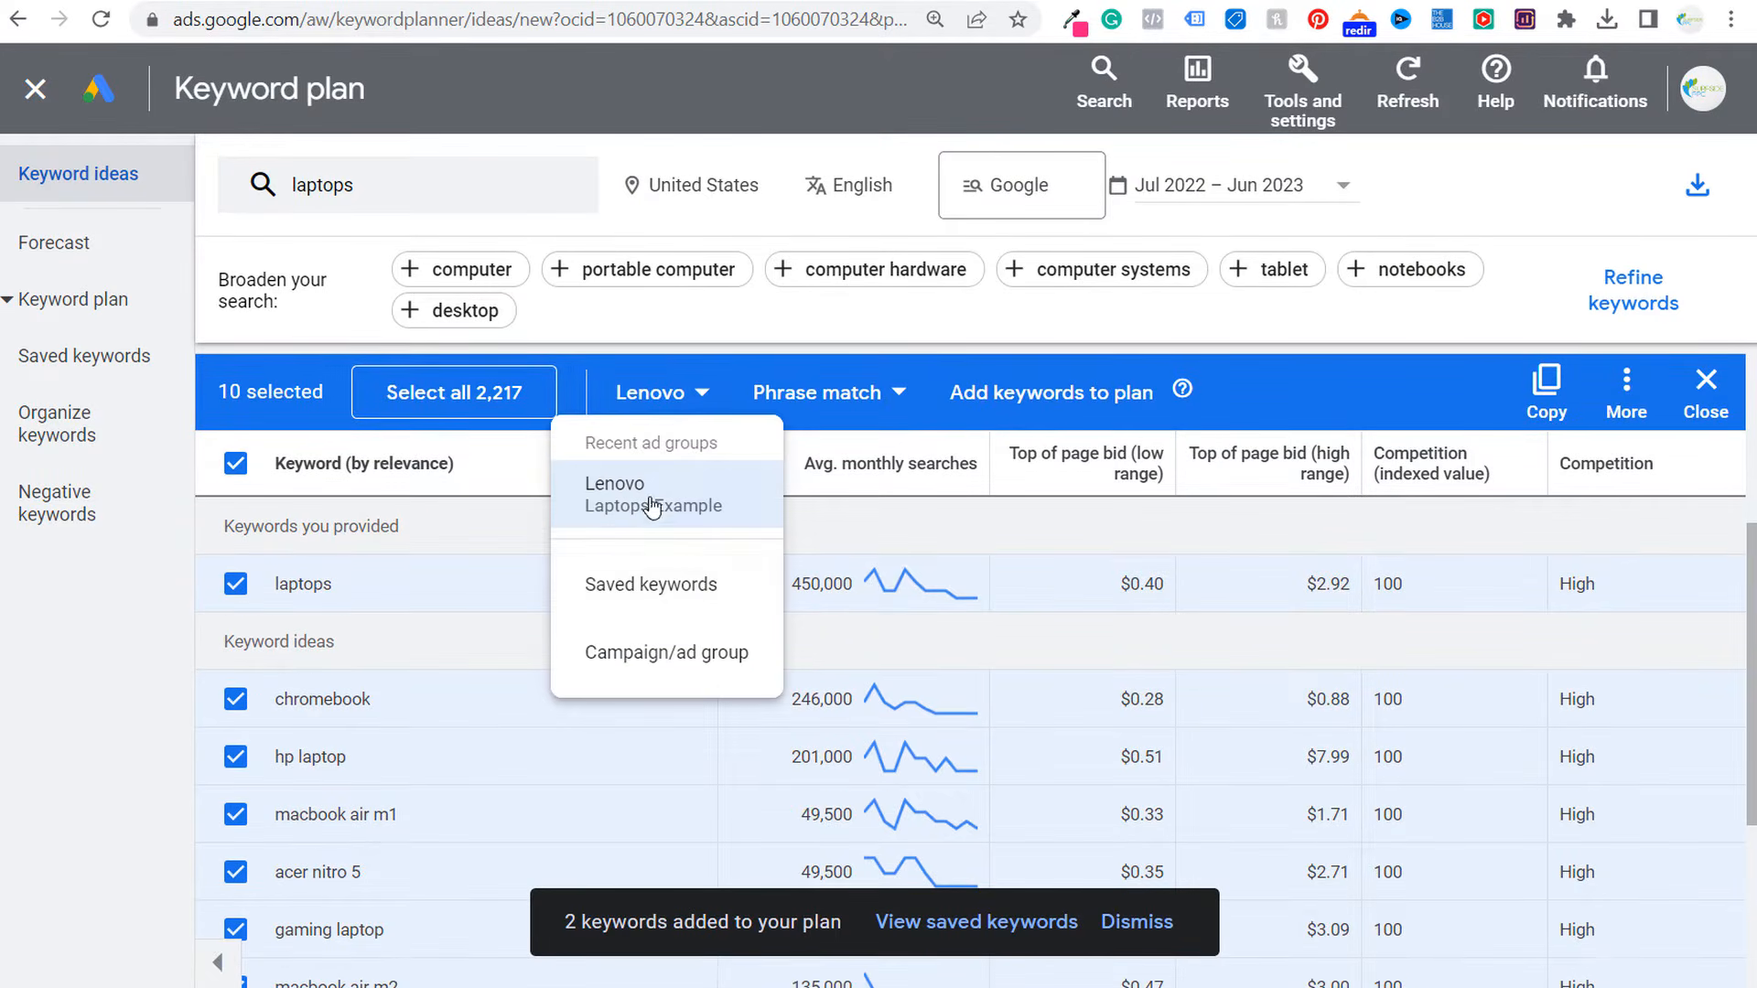
{"action": "left_click", "coordinate": [727, 582]}
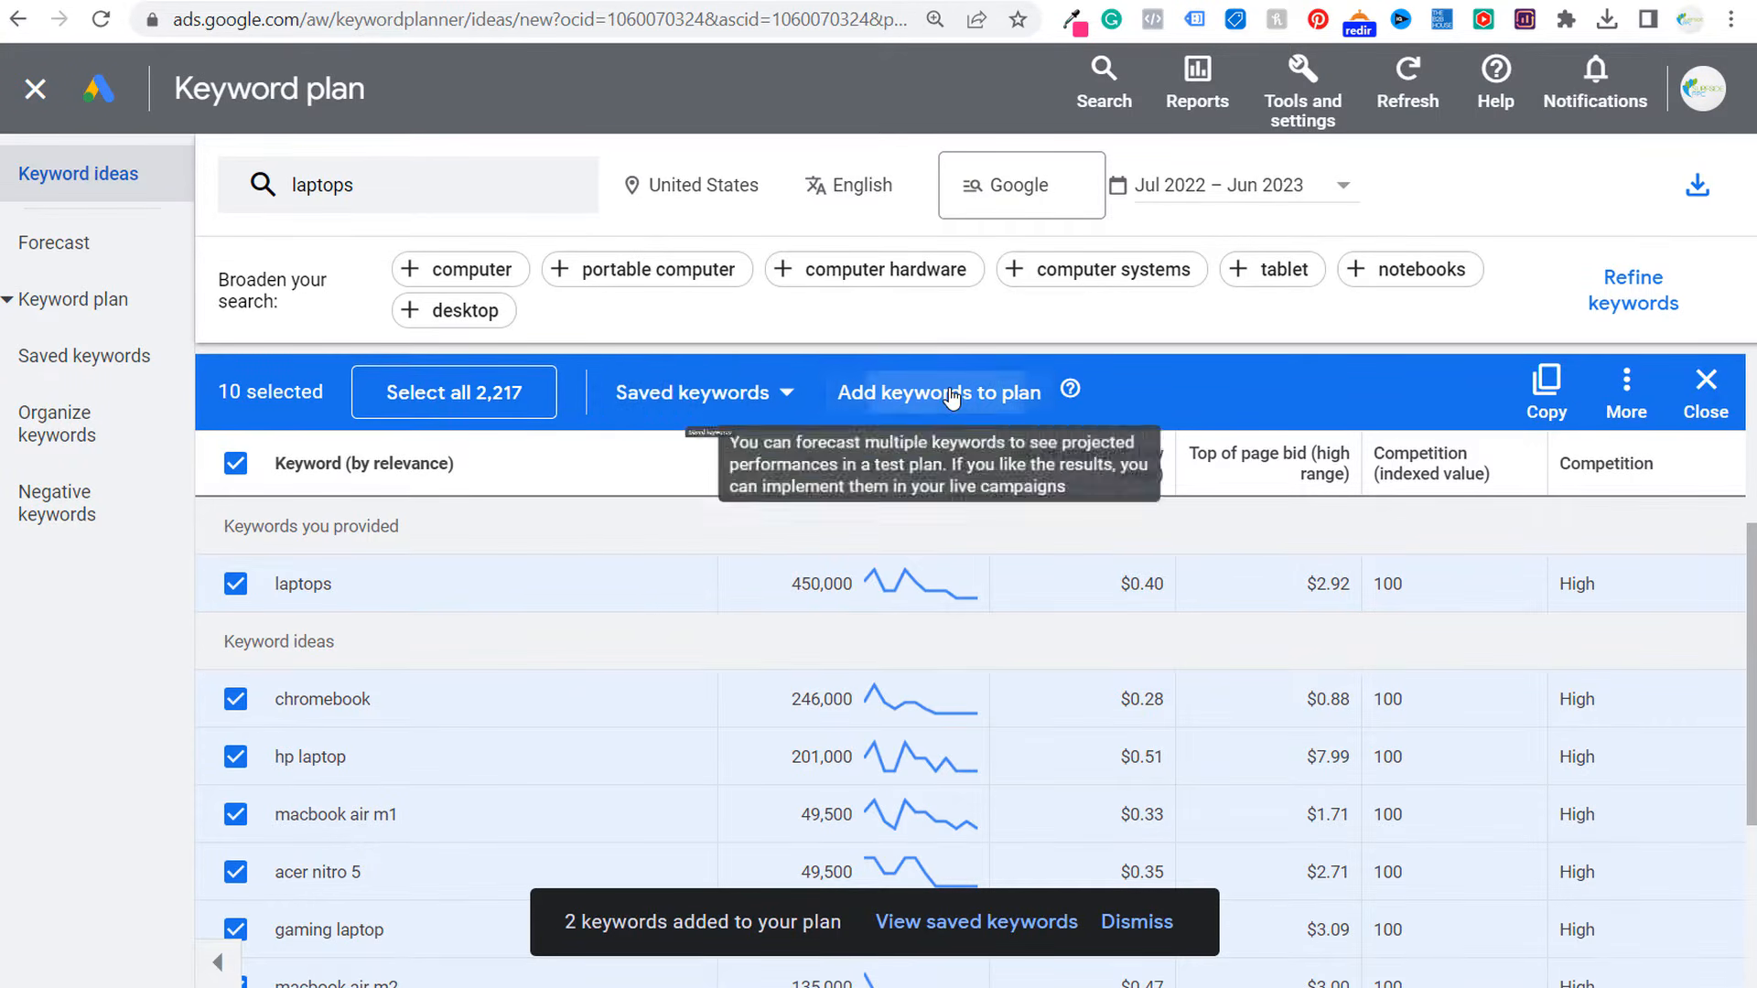
{"action": "left_click", "coordinate": [874, 391]}
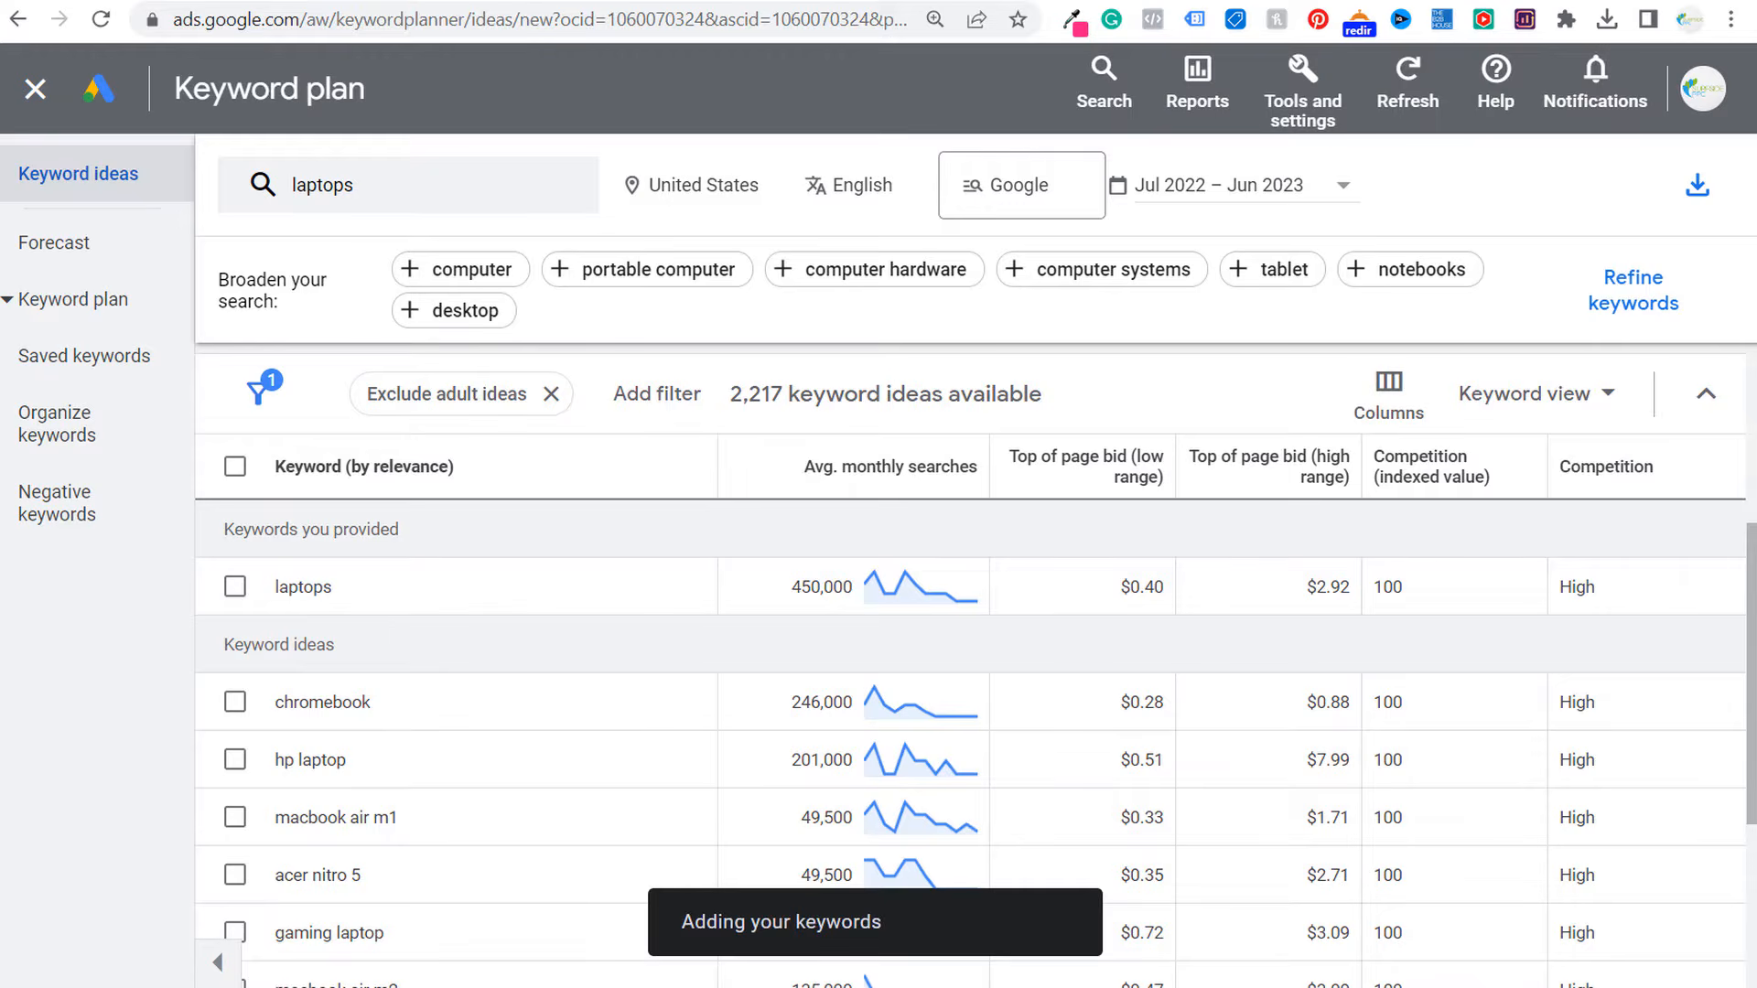
- Open the plan's saved keywords and examine the keyword list with its metrics
{"action": "left_click", "coordinate": [99, 366]}
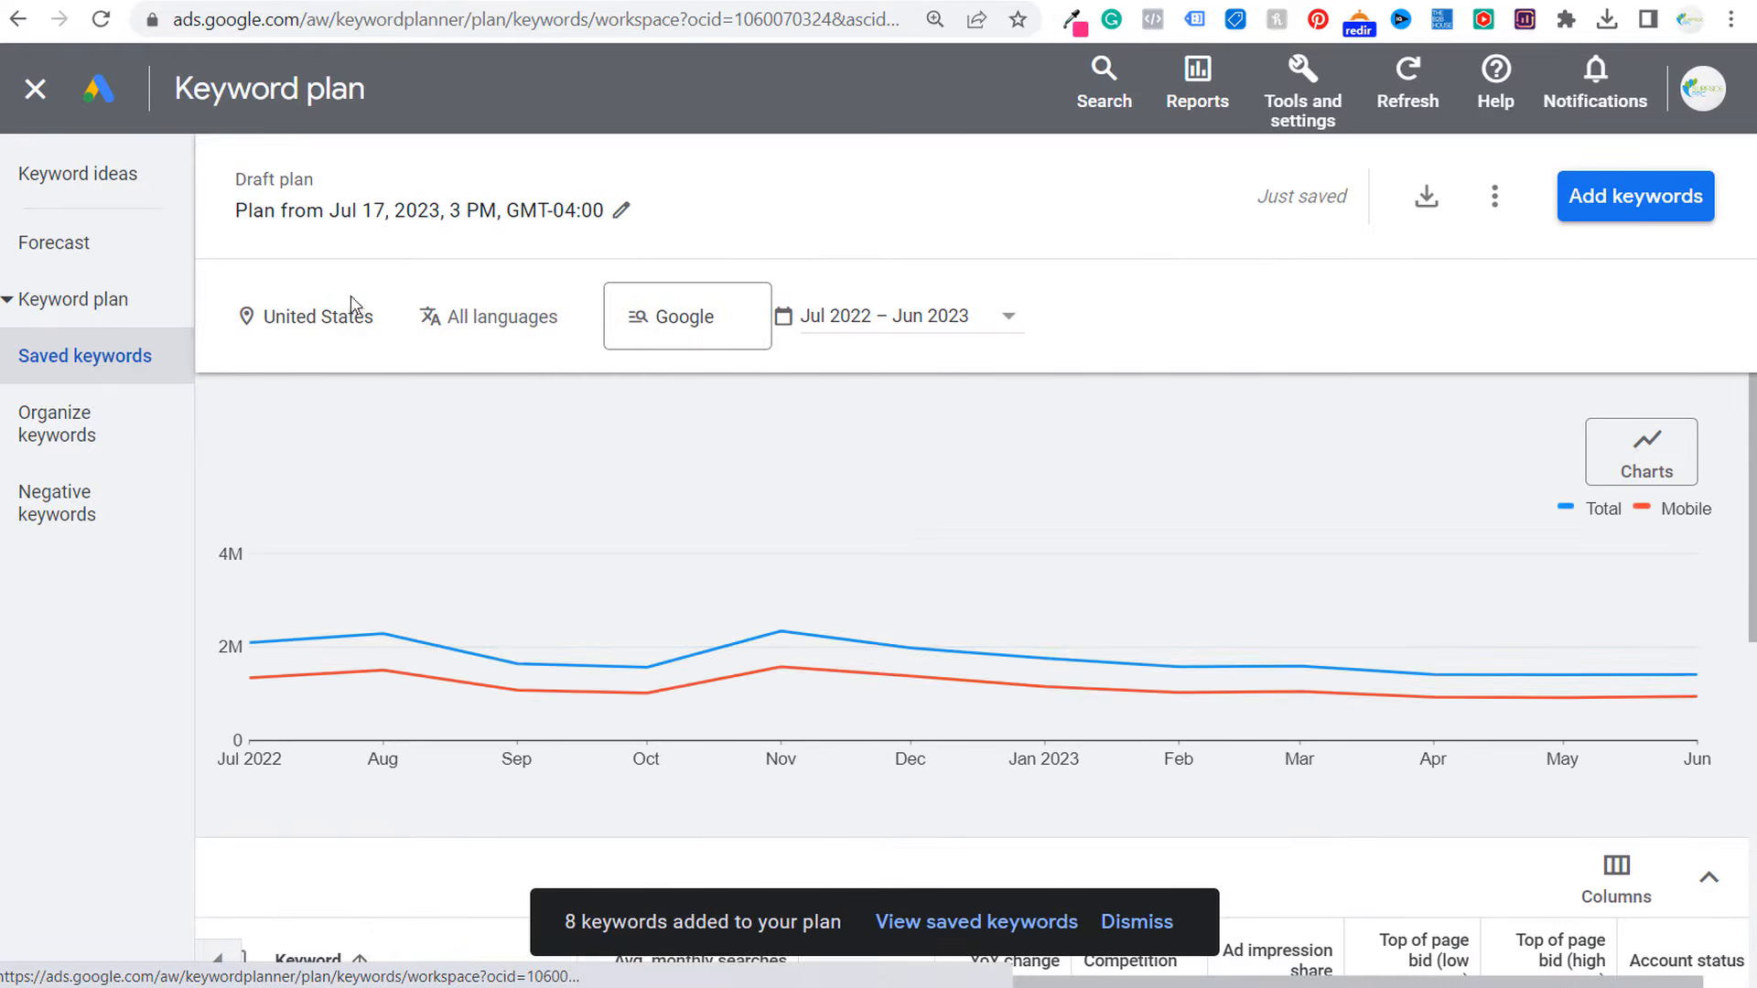
{"action": "scroll", "coordinate": [882, 596], "scroll_direction": "down", "scroll_amount": 5}
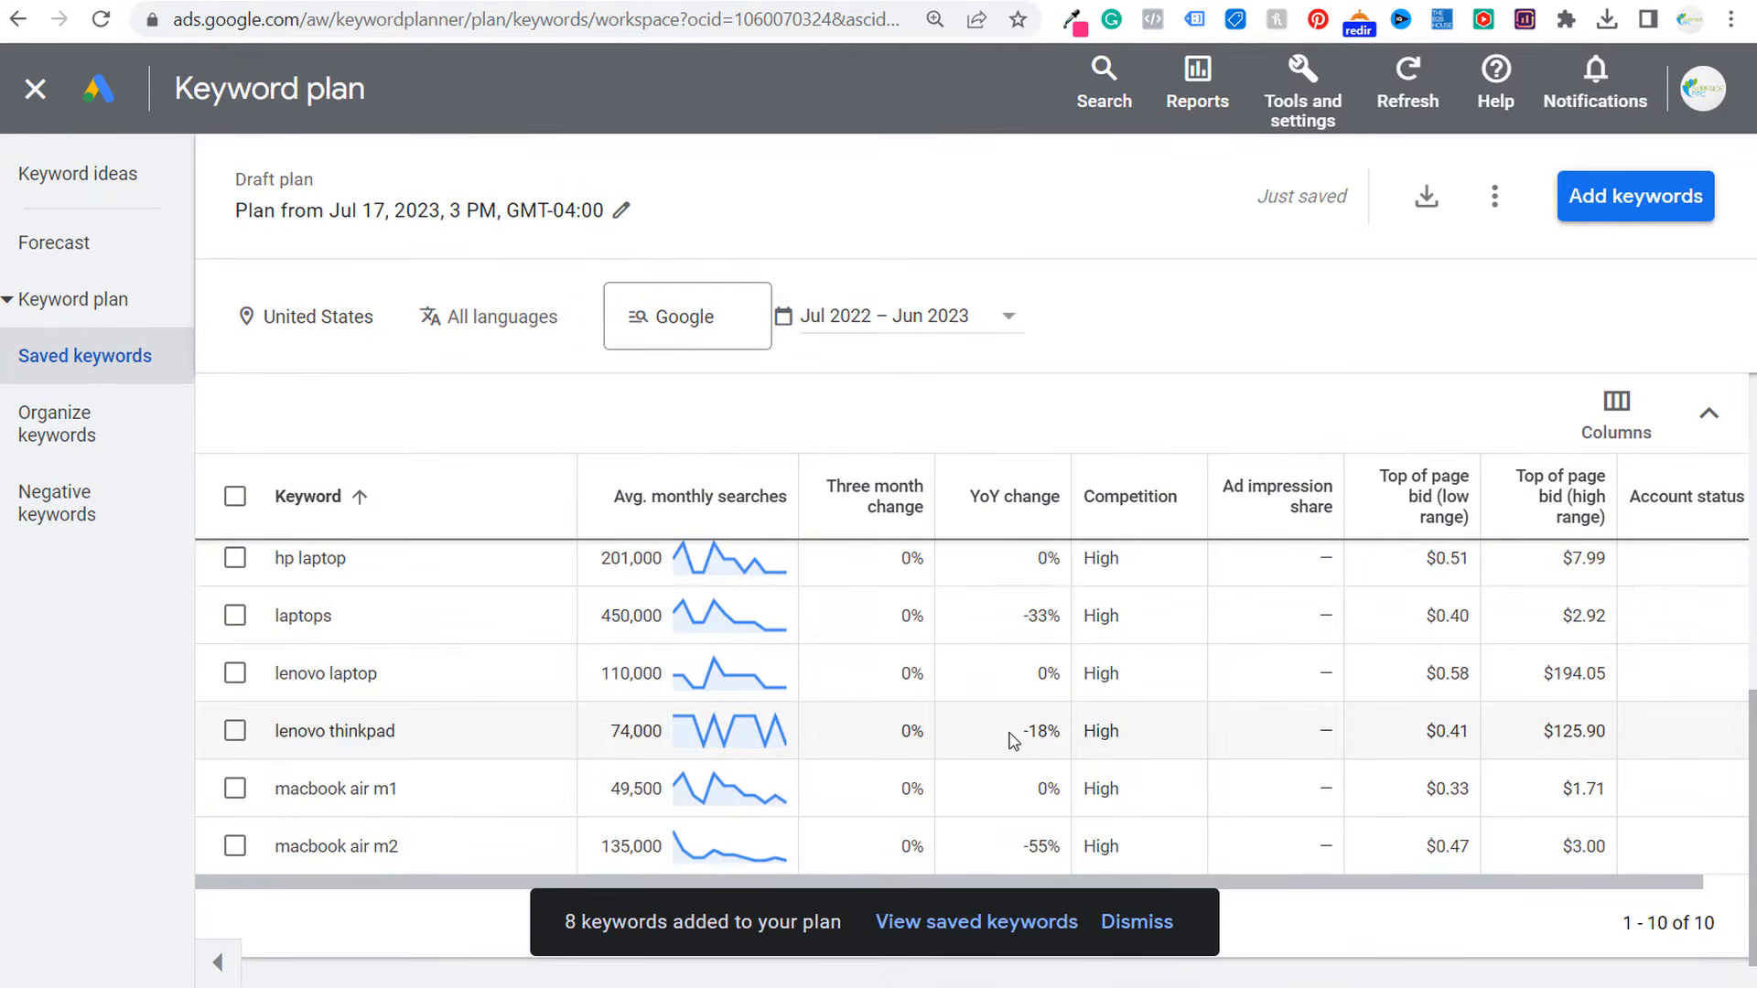
- Create a forecast for all saved keywords and review its overall and per-keyword estimates
{"action": "scroll", "coordinate": [1007, 727], "scroll_direction": "up", "scroll_amount": 5}
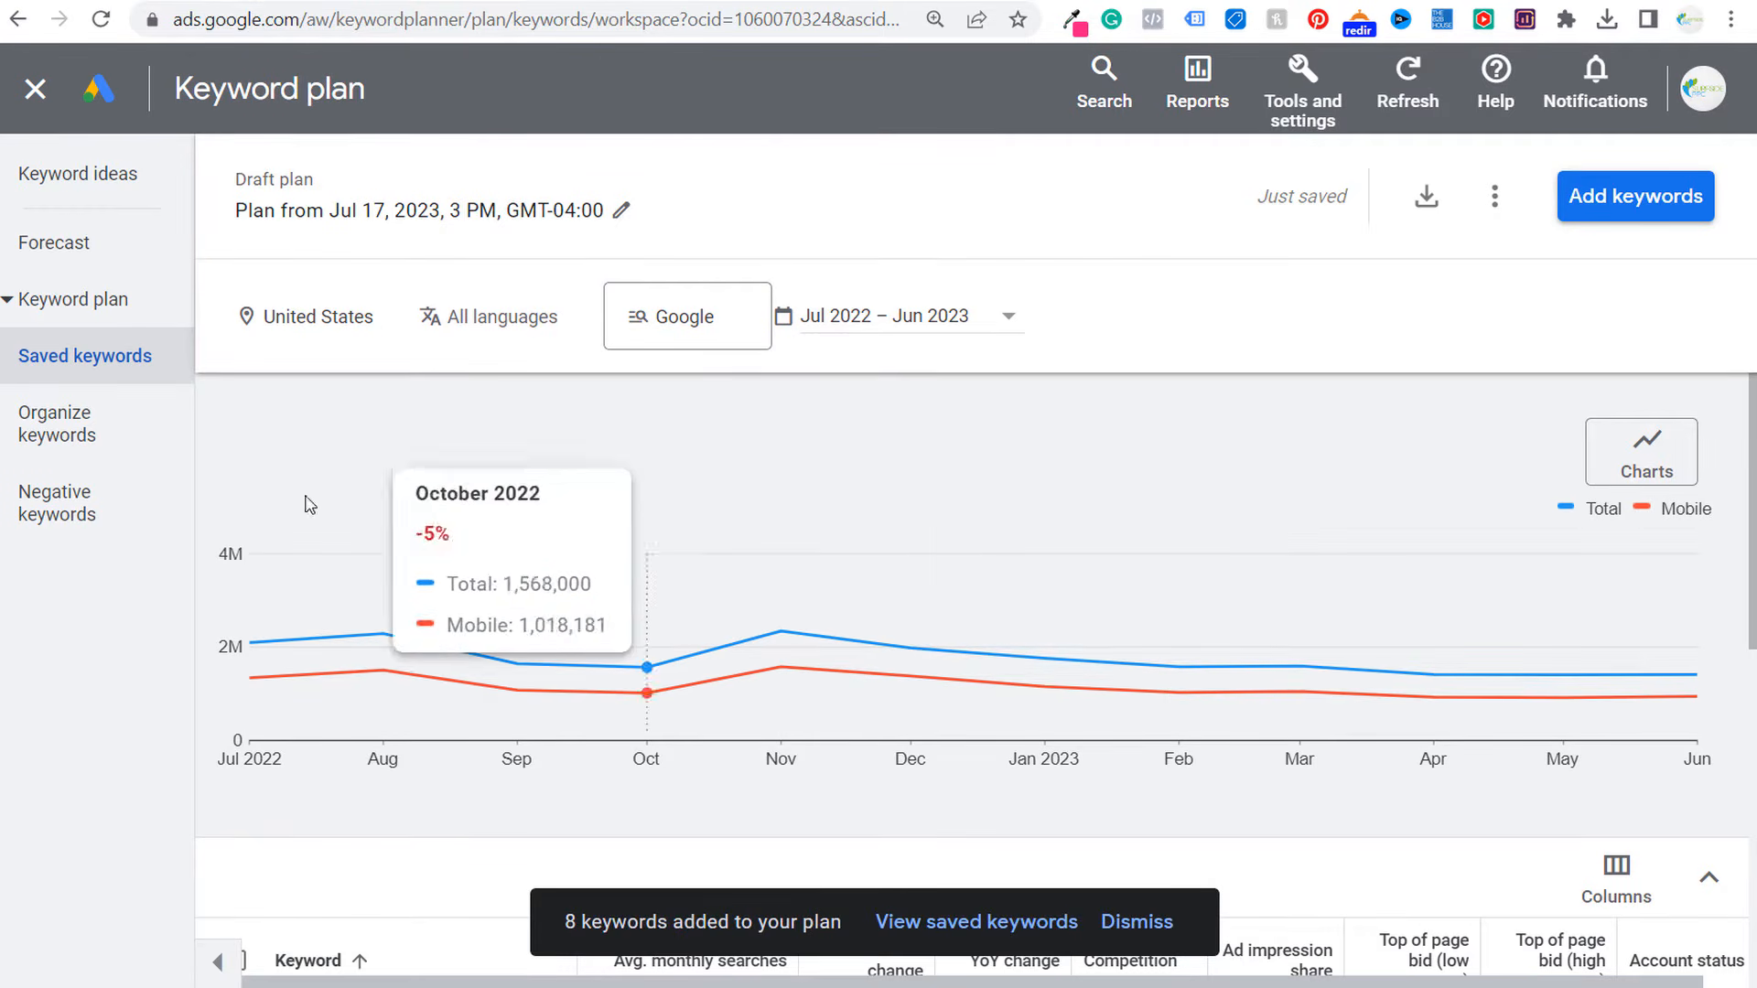
{"action": "left_click", "coordinate": [81, 258]}
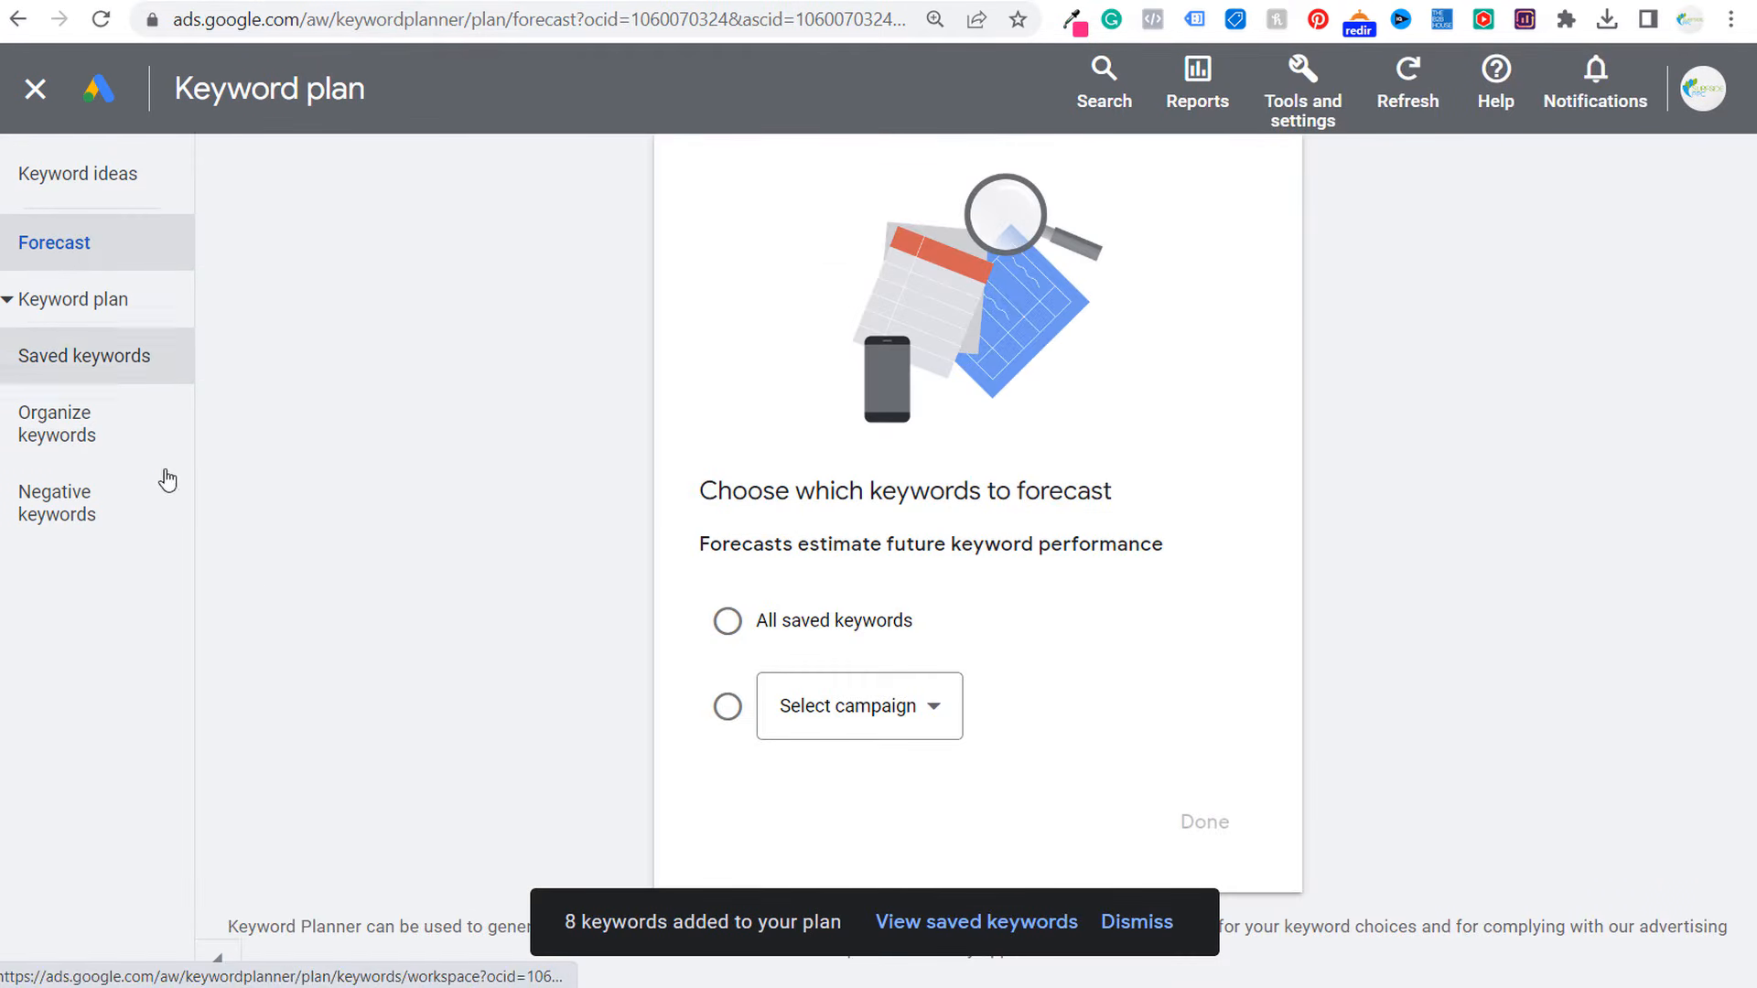
{"action": "left_click", "coordinate": [728, 622]}
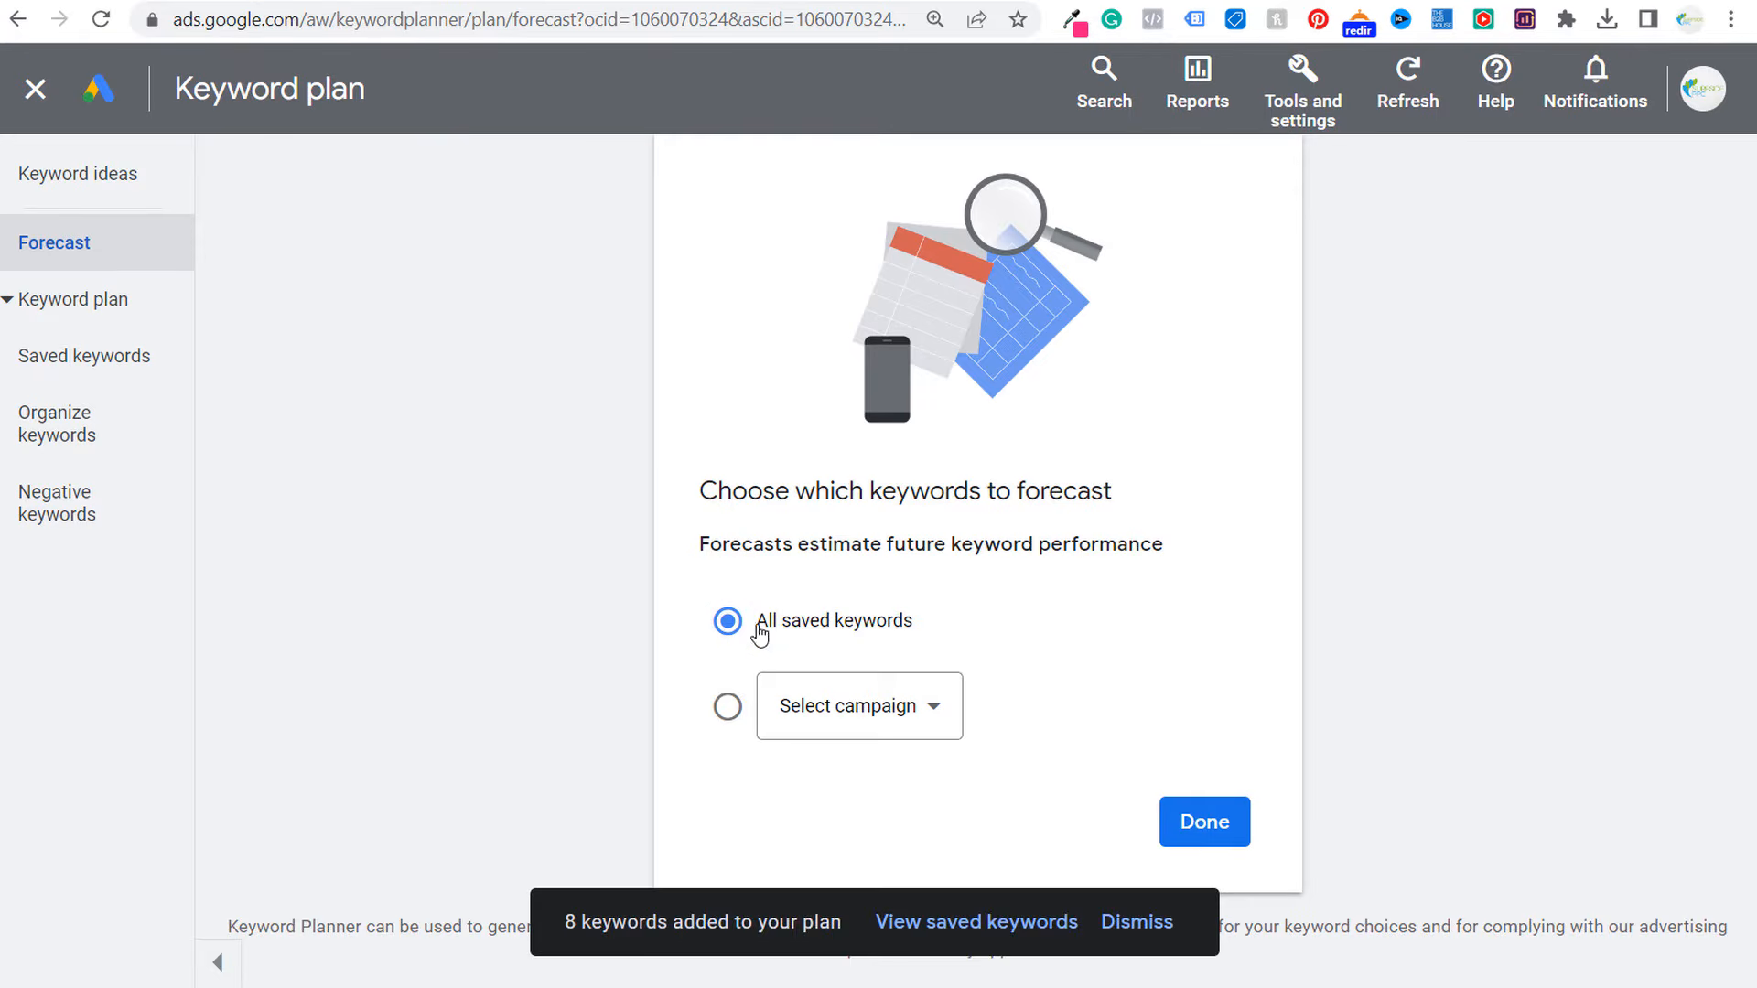
{"action": "left_click", "coordinate": [1204, 826]}
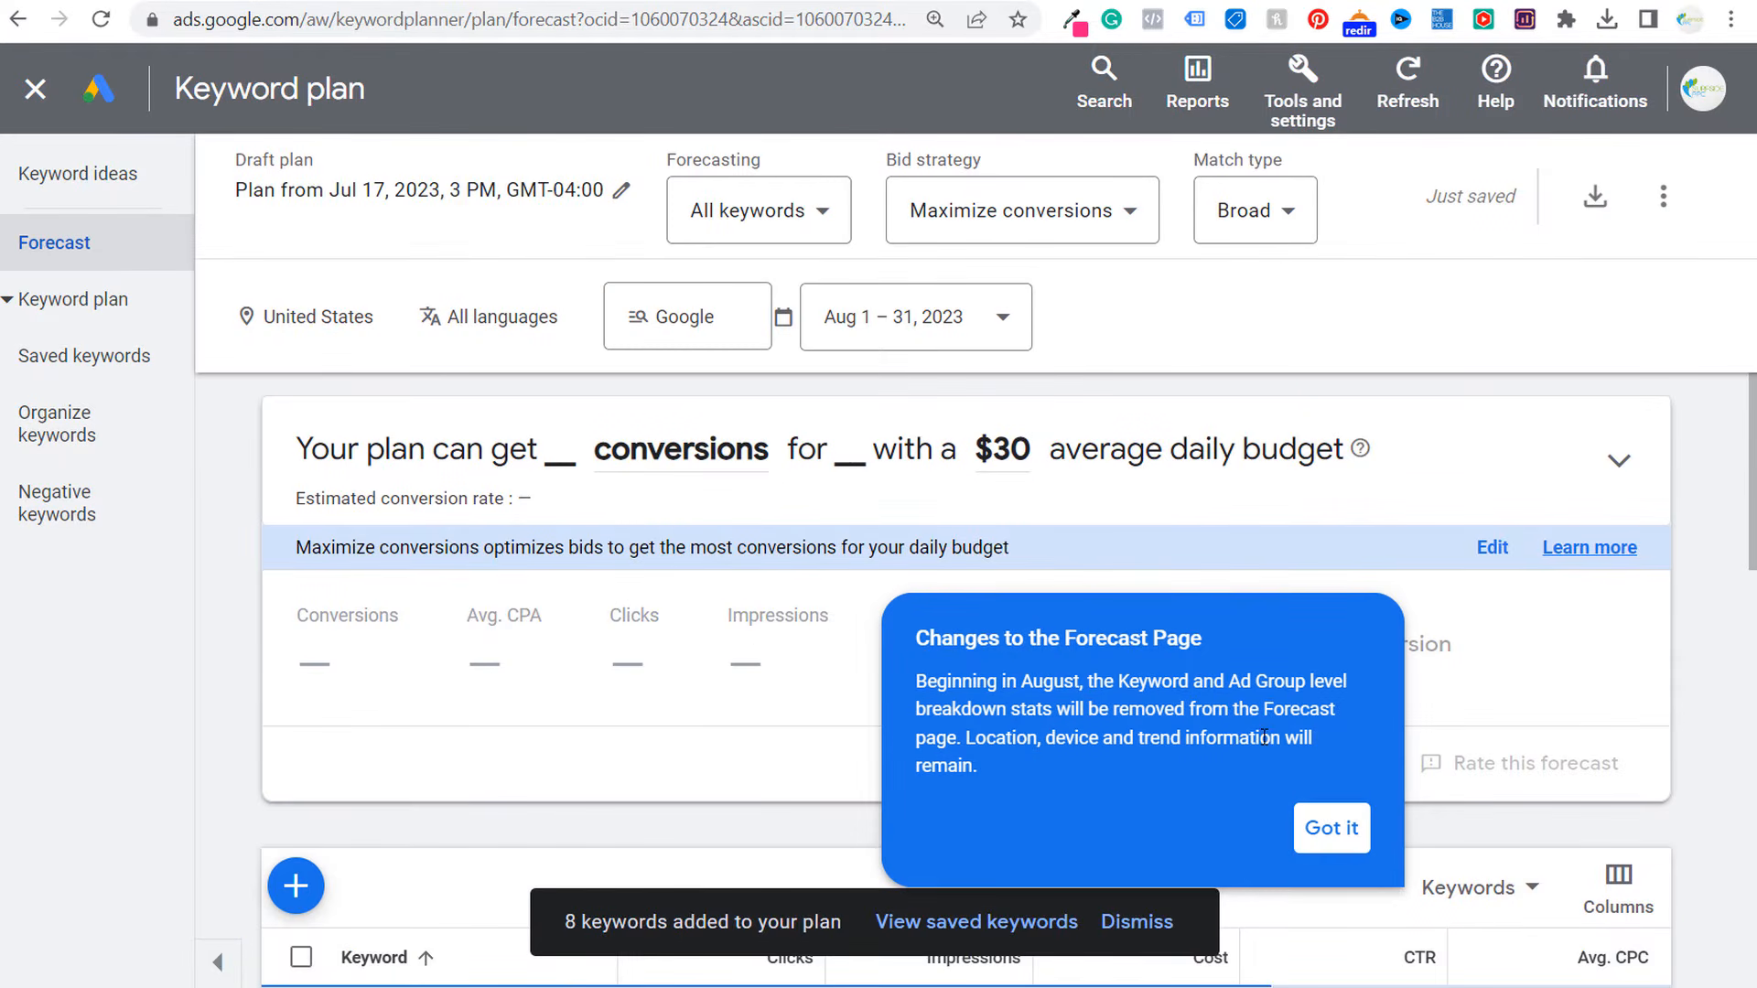
{"action": "left_click", "coordinate": [1349, 840]}
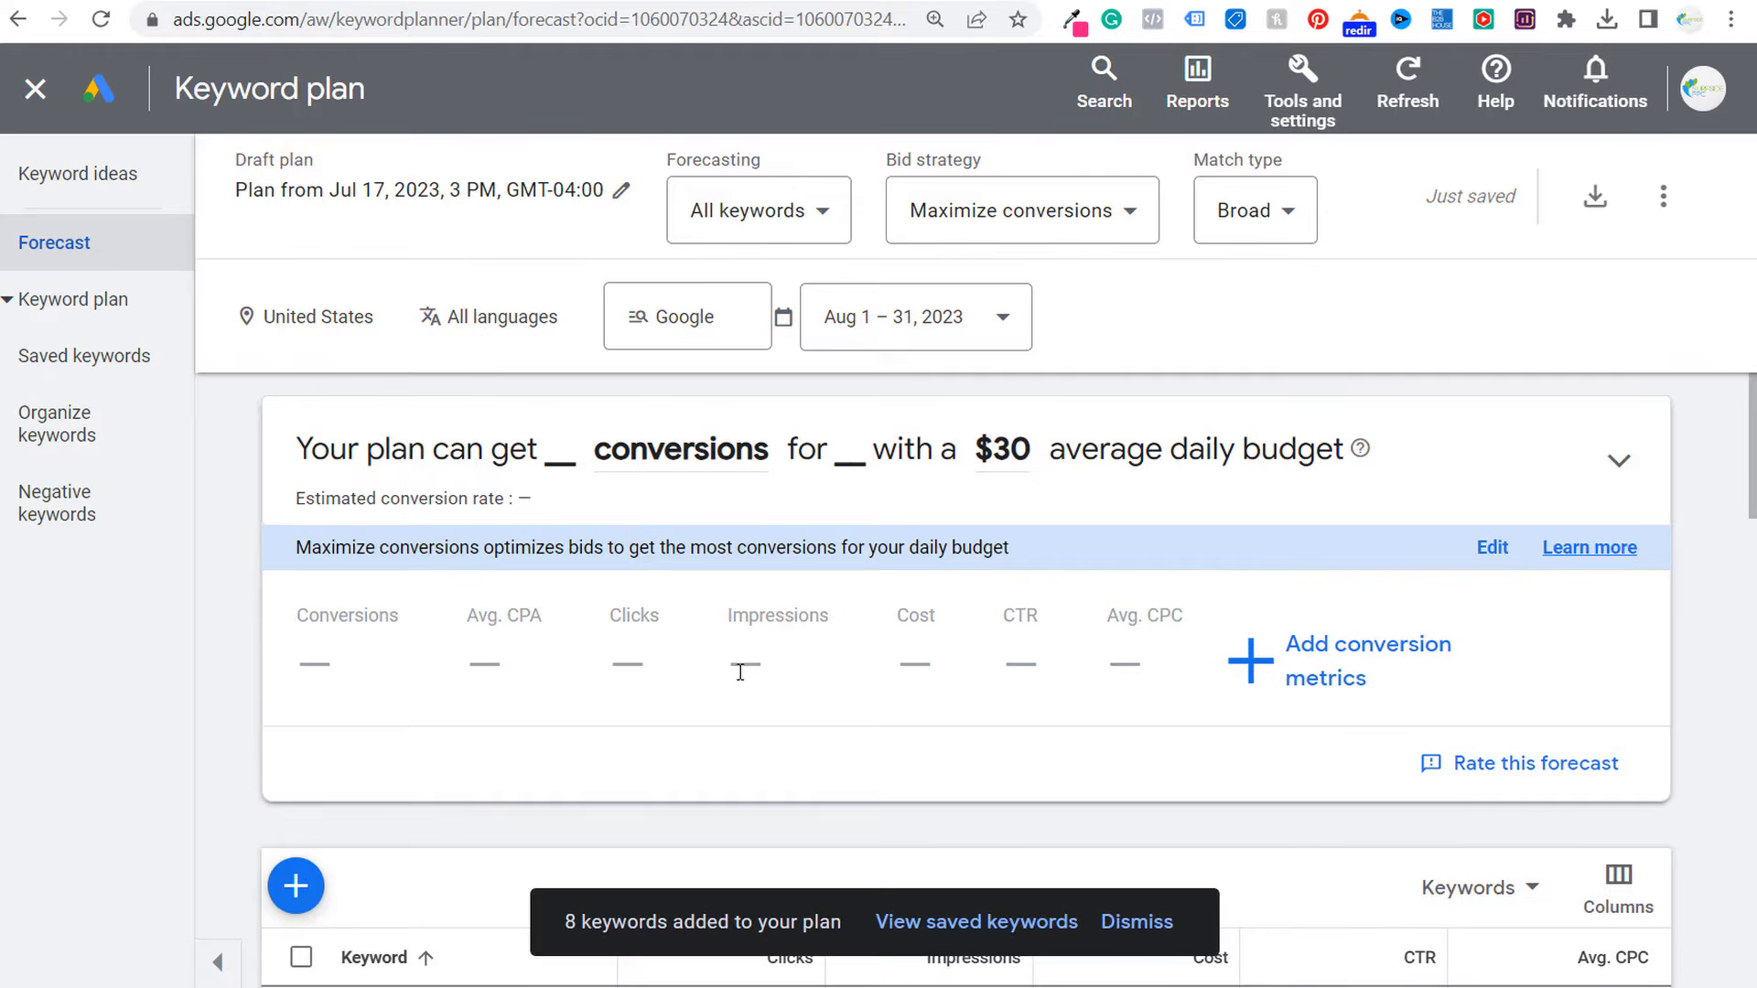
{"action": "scroll", "coordinate": [695, 695], "scroll_direction": "down", "scroll_amount": 5}
{"action": "scroll", "coordinate": [723, 641], "scroll_direction": "up", "scroll_amount": 3}
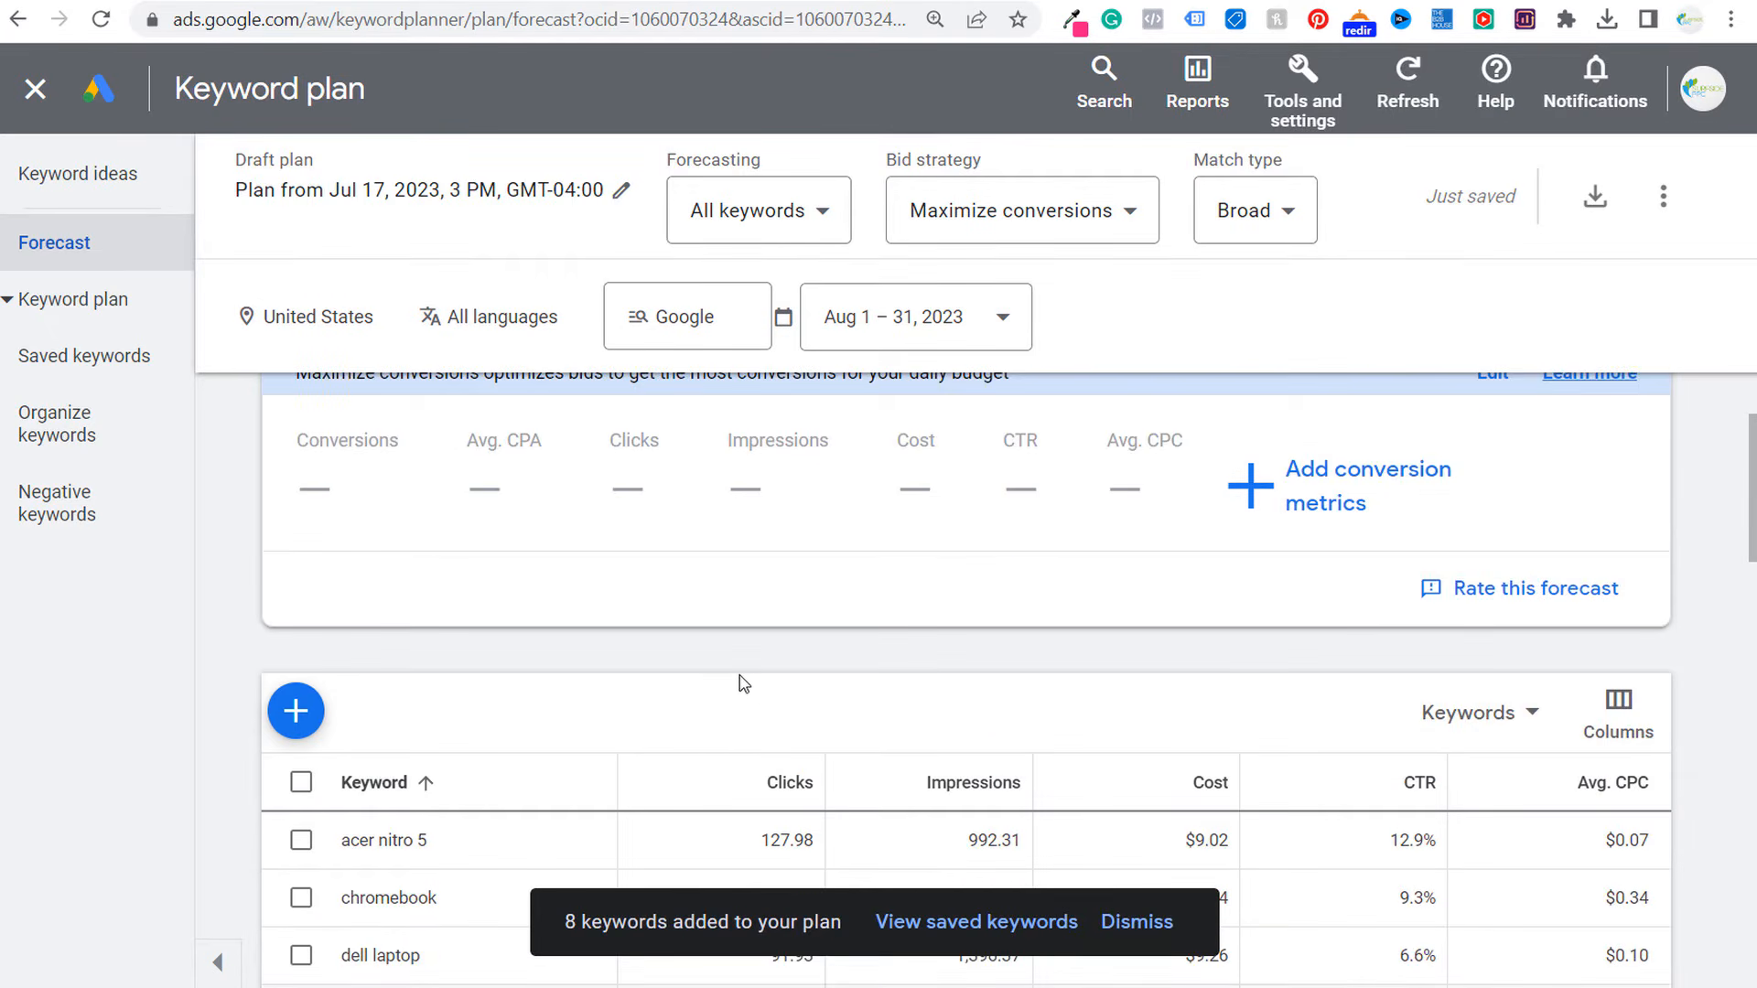
{"action": "scroll", "coordinate": [746, 697], "scroll_direction": "up", "scroll_amount": 2}
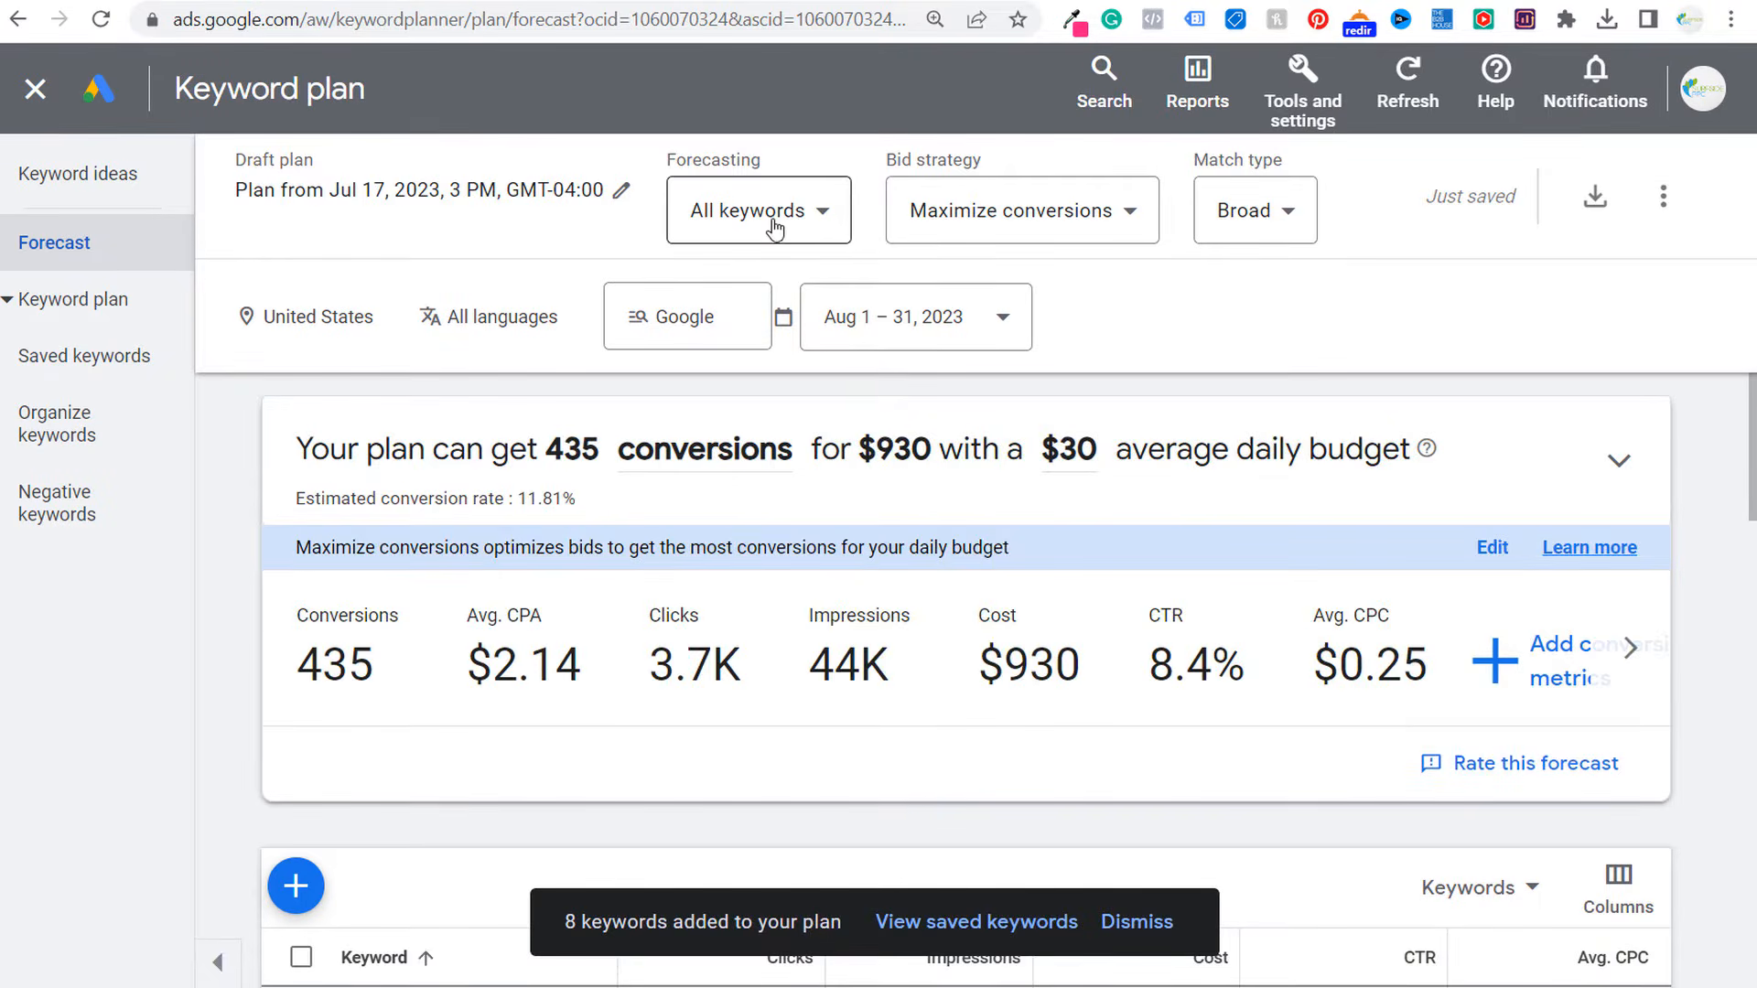
{"action": "scroll", "coordinate": [741, 641], "scroll_direction": "down", "scroll_amount": 5}
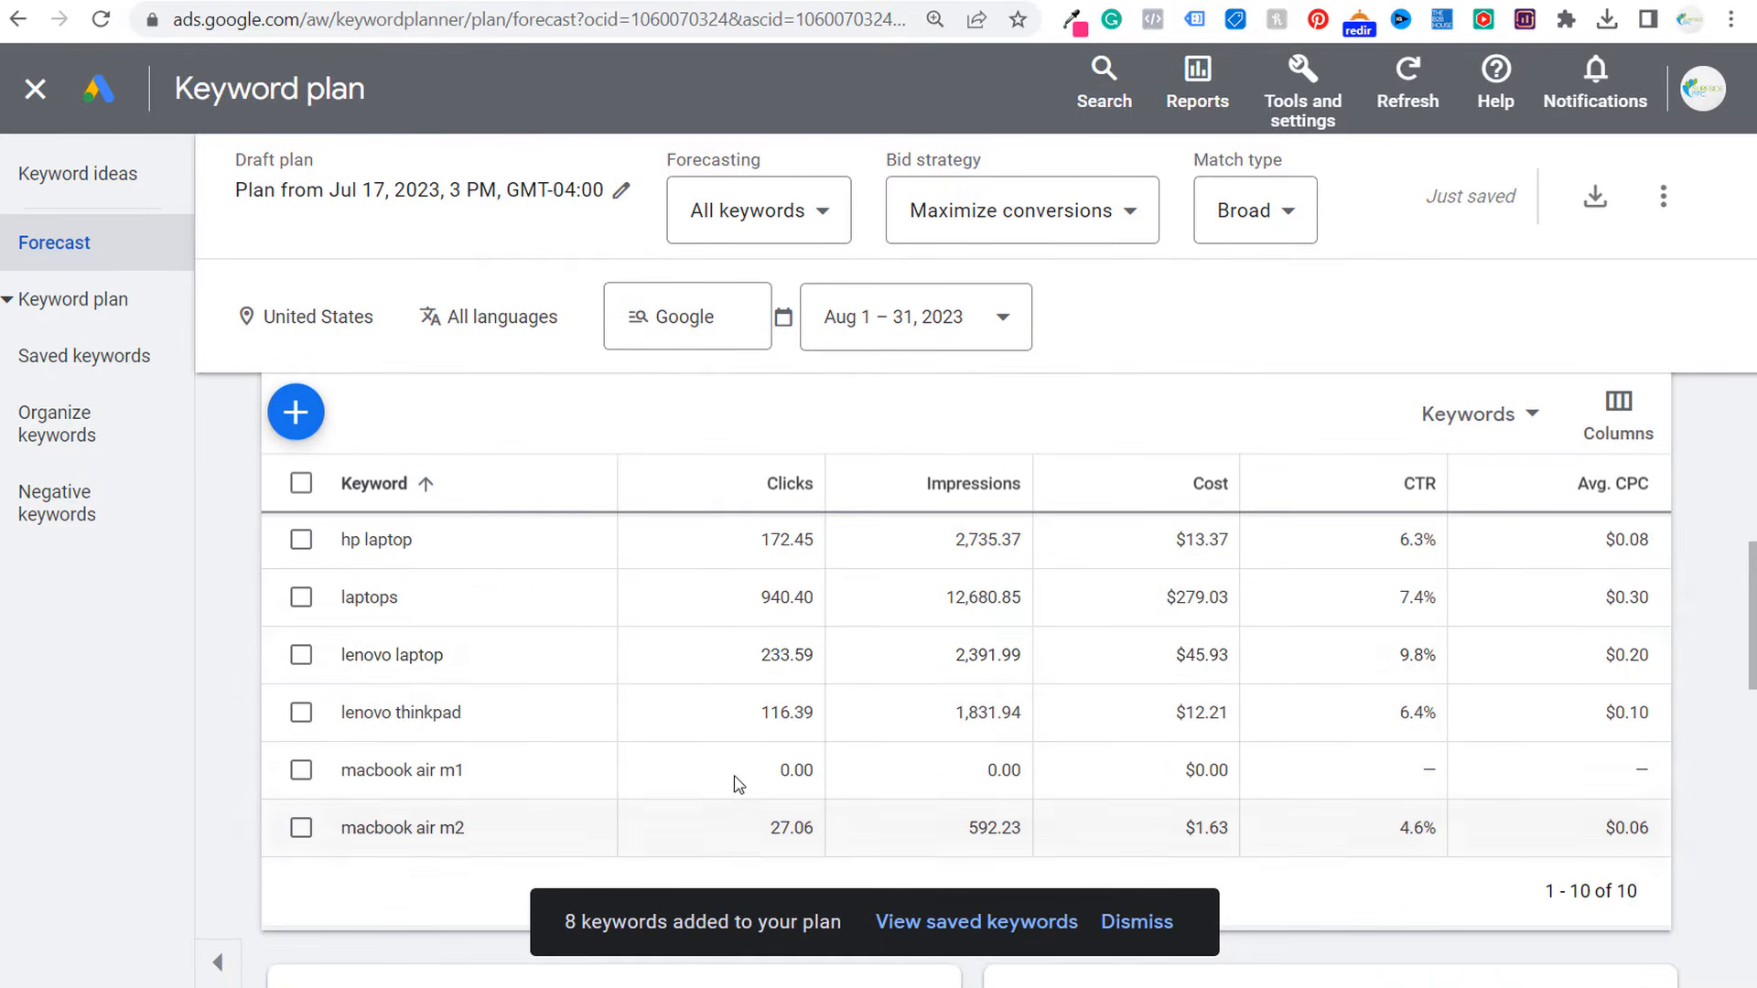
{"action": "scroll", "coordinate": [770, 644], "scroll_direction": "up", "scroll_amount": 5}
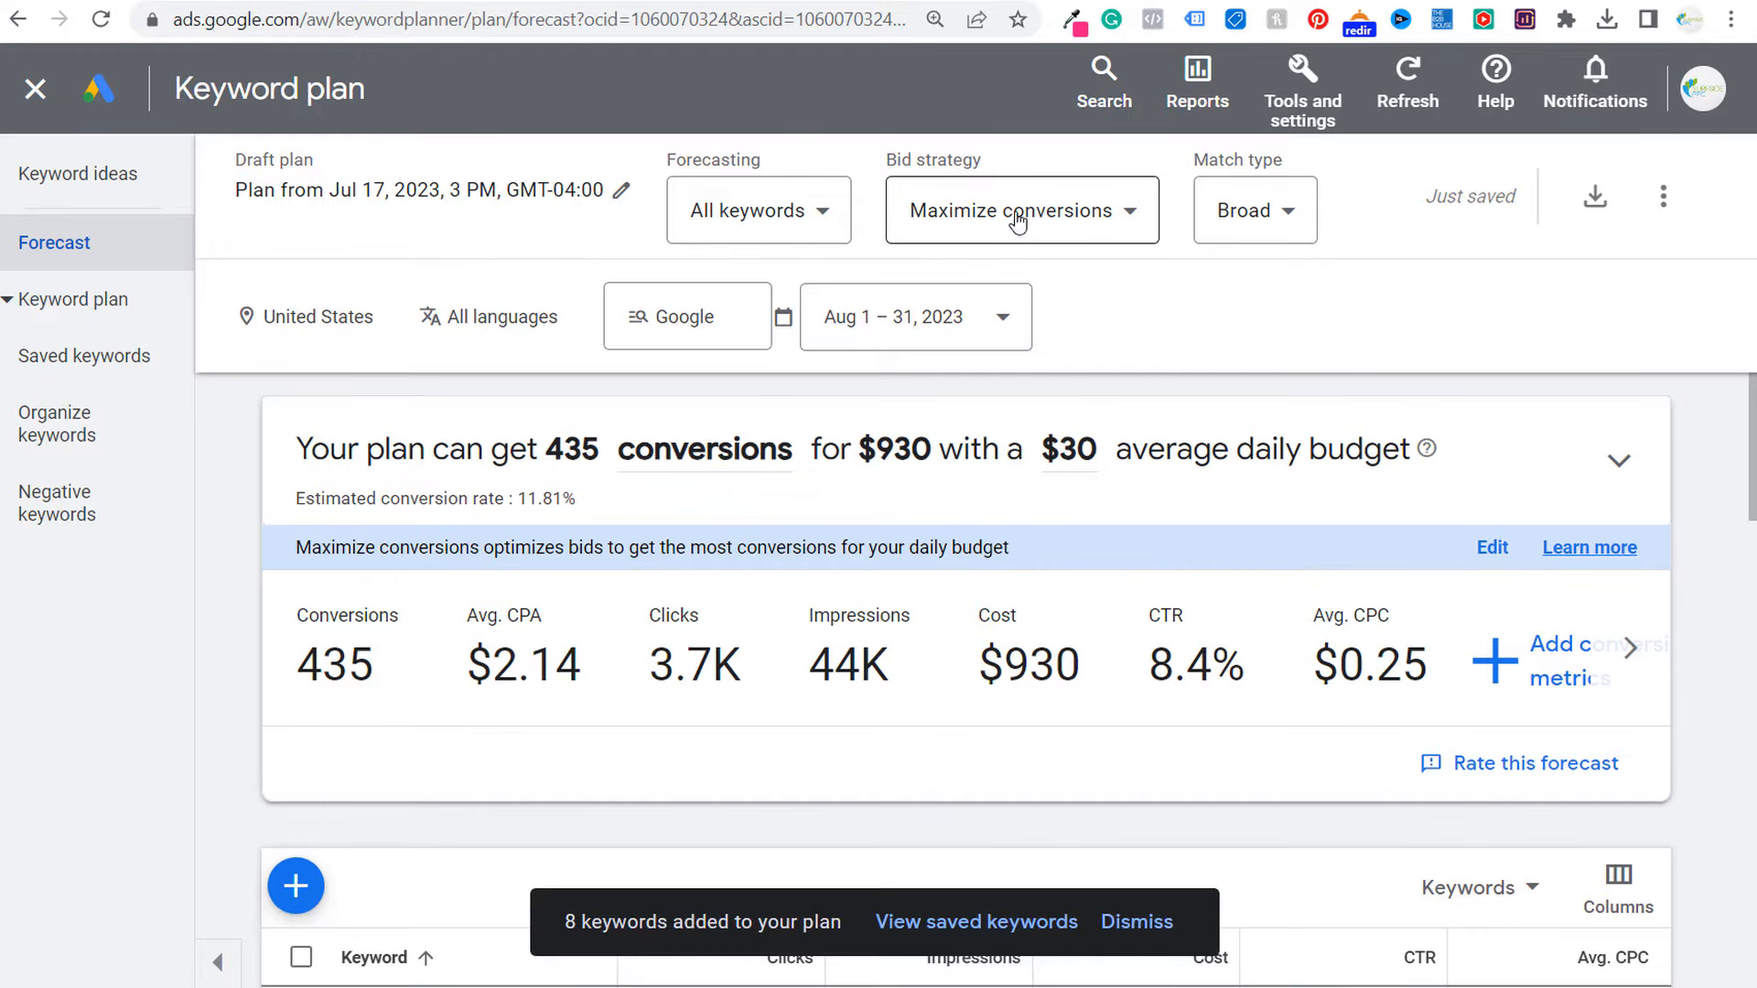
- Change the forecast's match type to Phrase, leaving the bid strategy at Maximize conversions
{"action": "left_click", "coordinate": [1079, 215]}
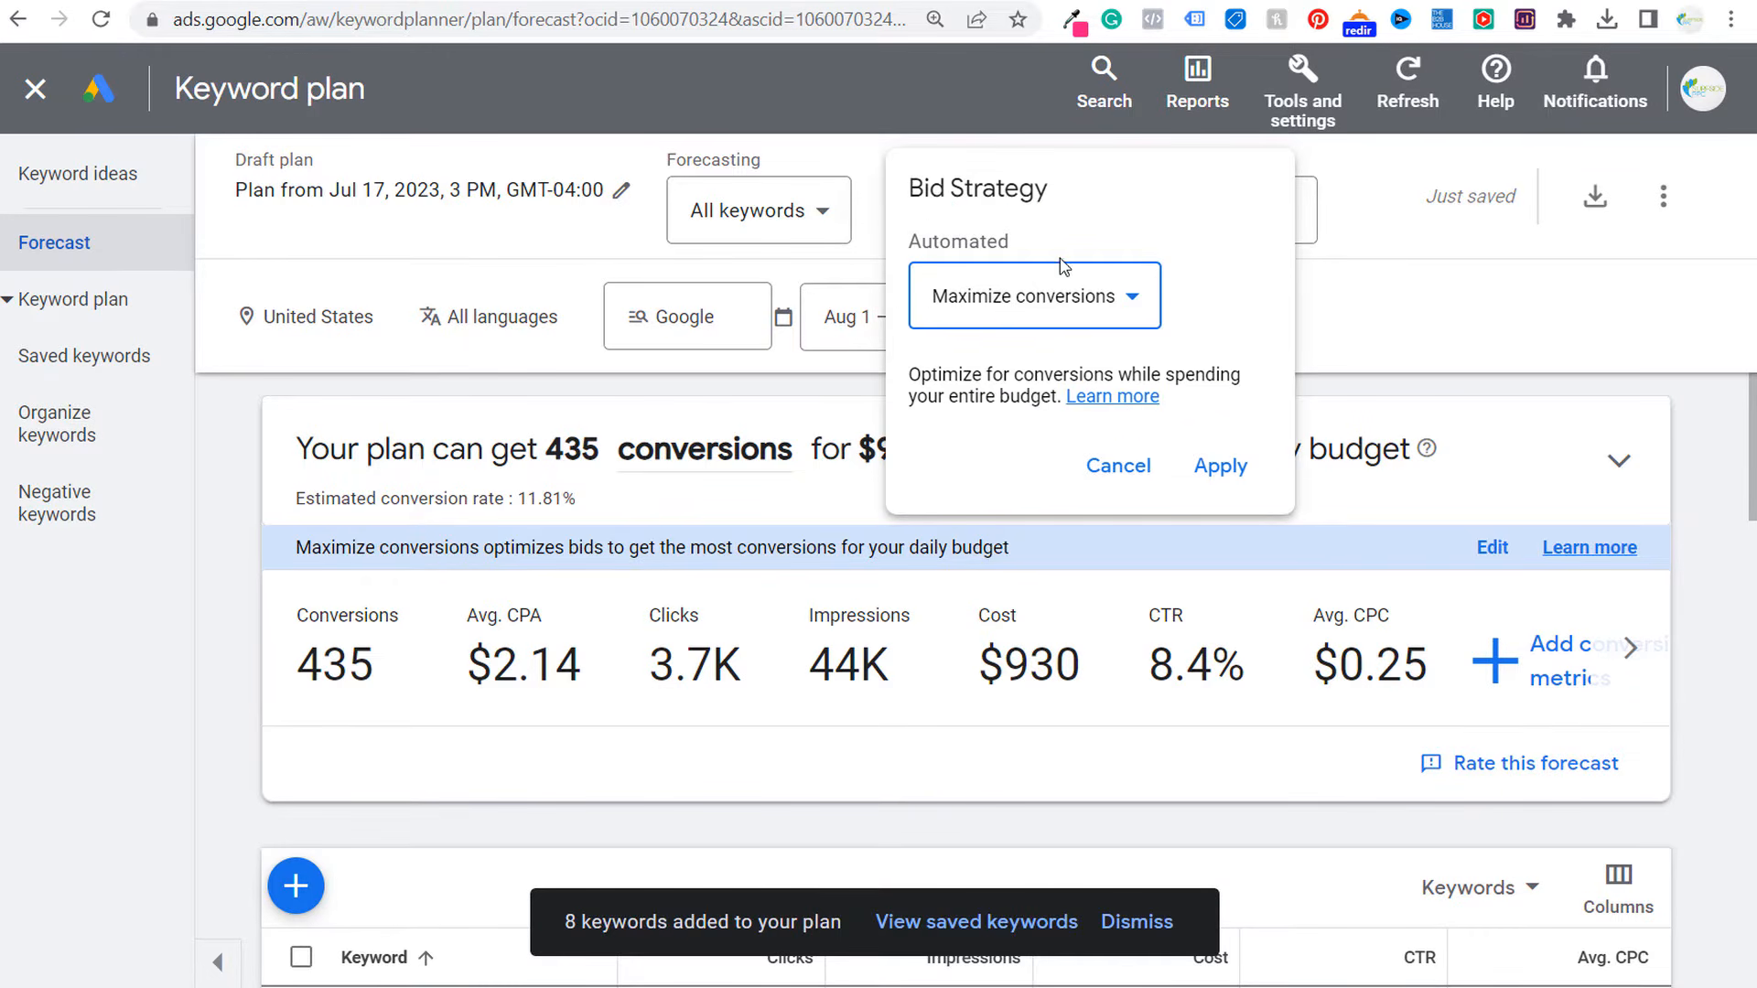
{"action": "left_click", "coordinate": [1131, 455]}
{"action": "left_click", "coordinate": [1279, 210]}
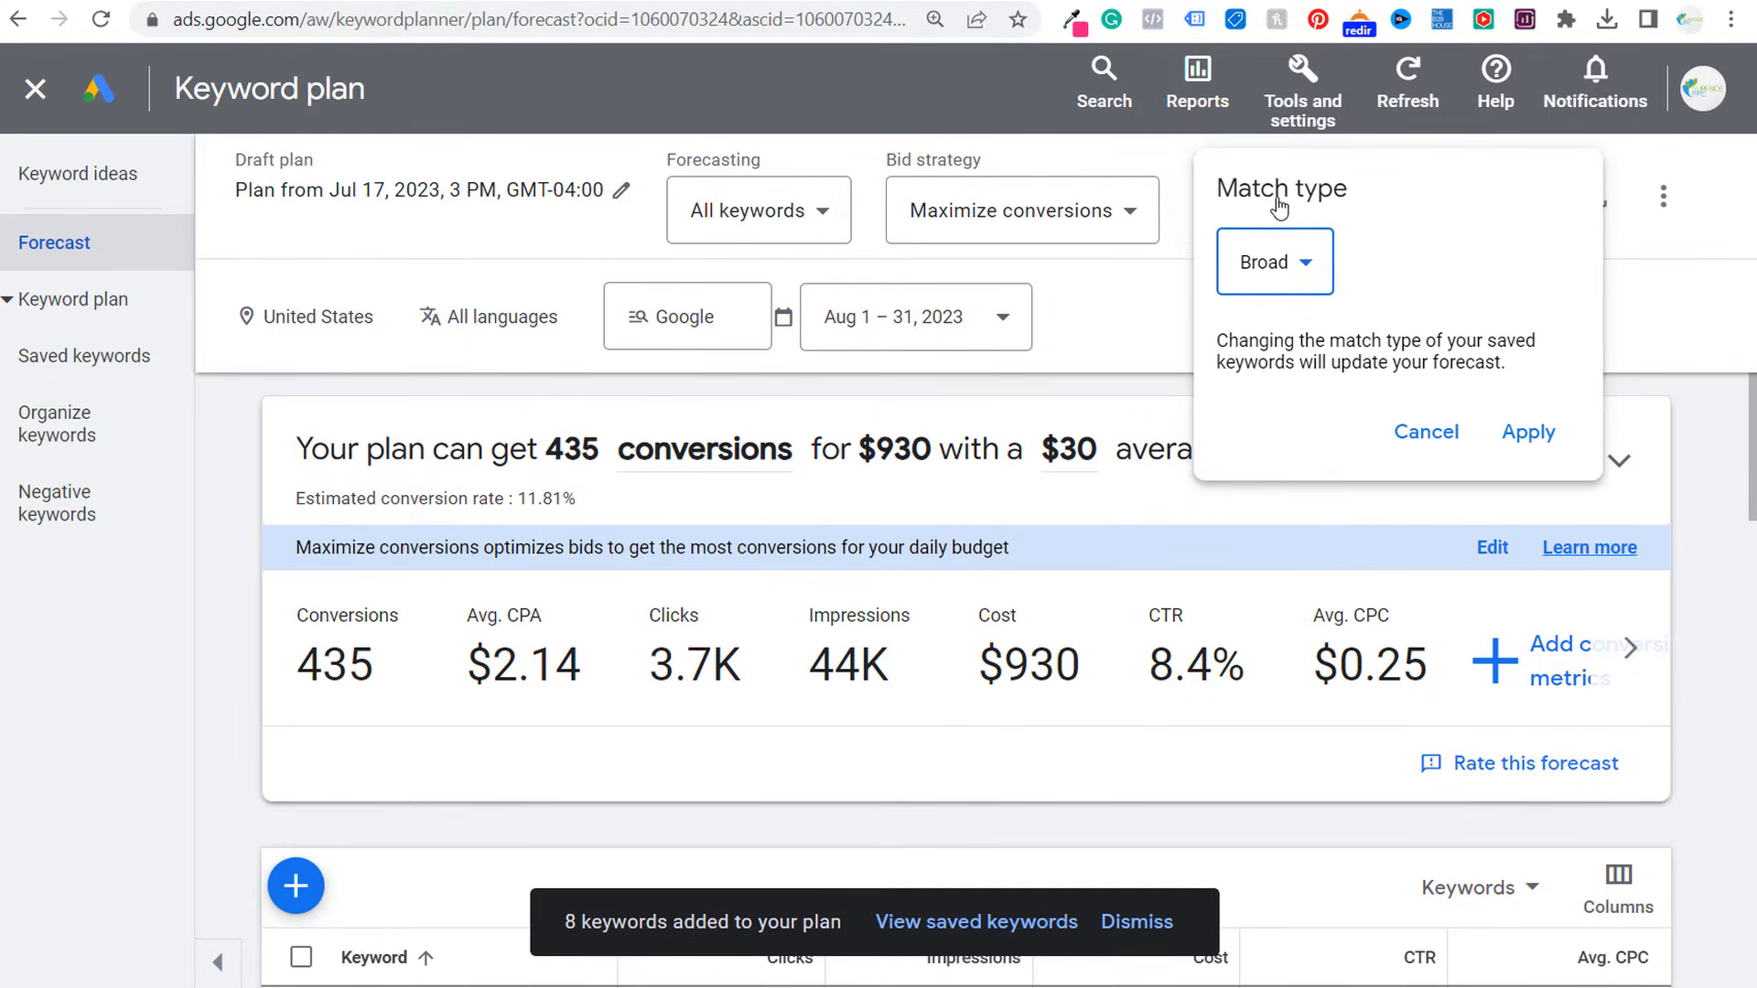
{"action": "left_click", "coordinate": [1290, 262]}
{"action": "left_click", "coordinate": [1290, 361]}
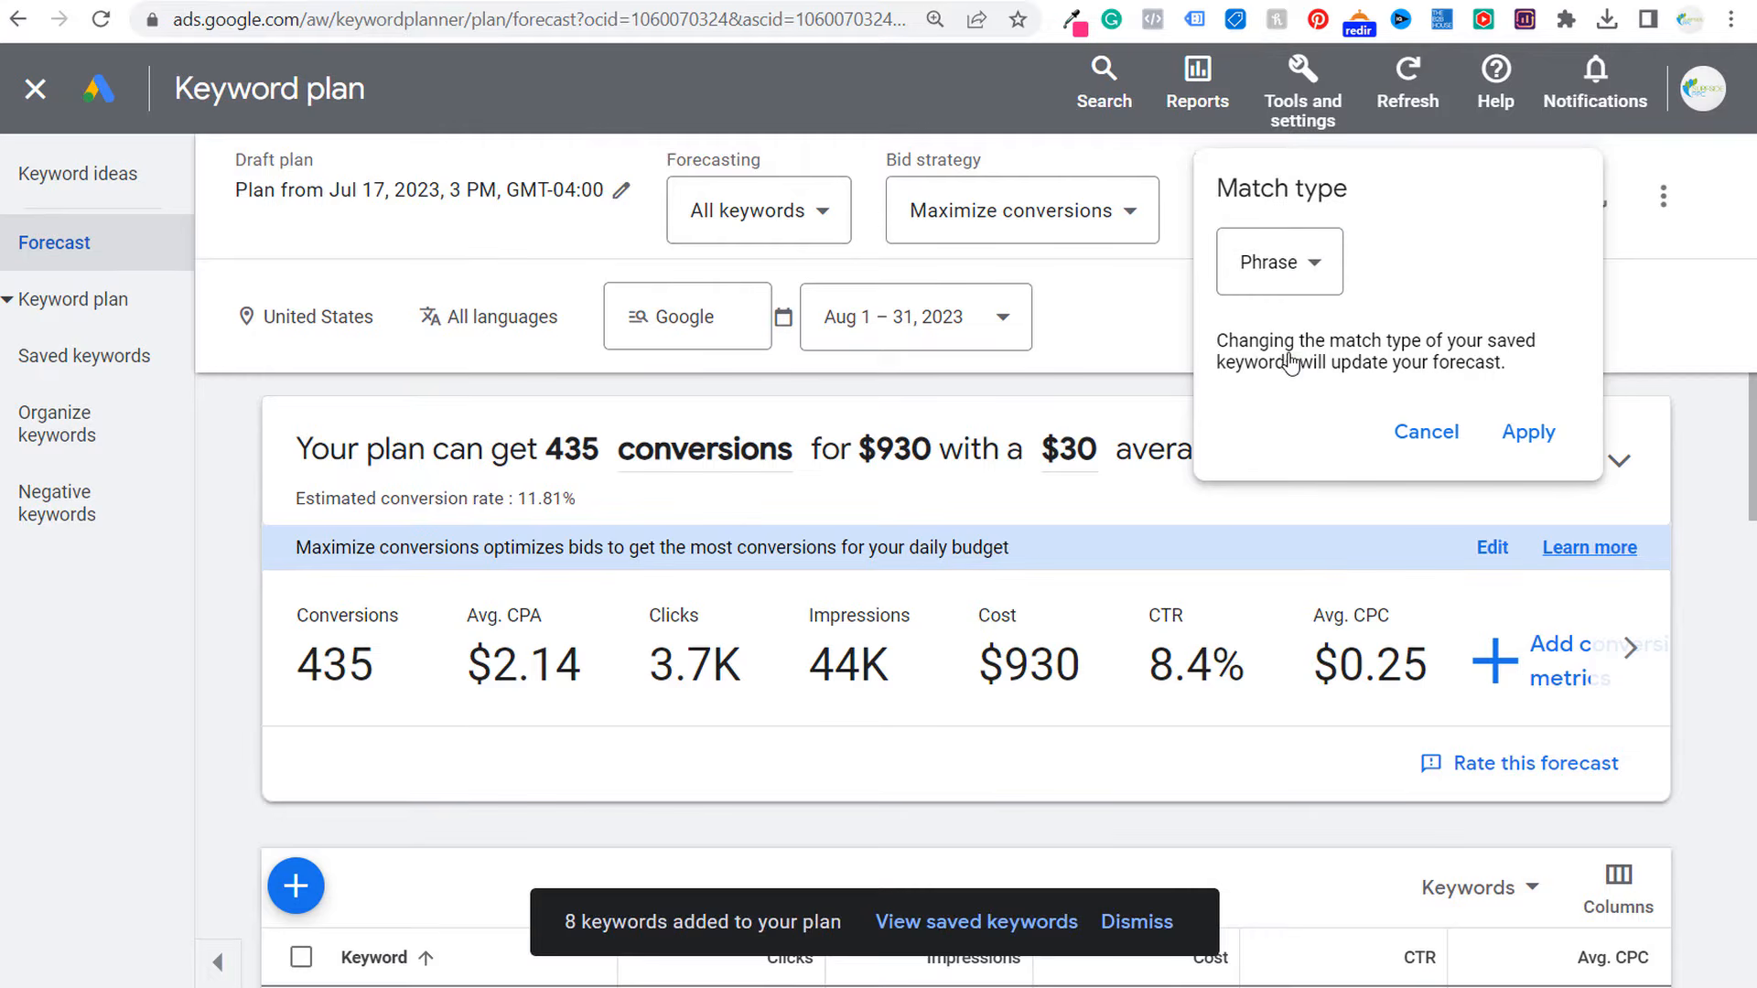
{"action": "left_click", "coordinate": [1526, 433]}
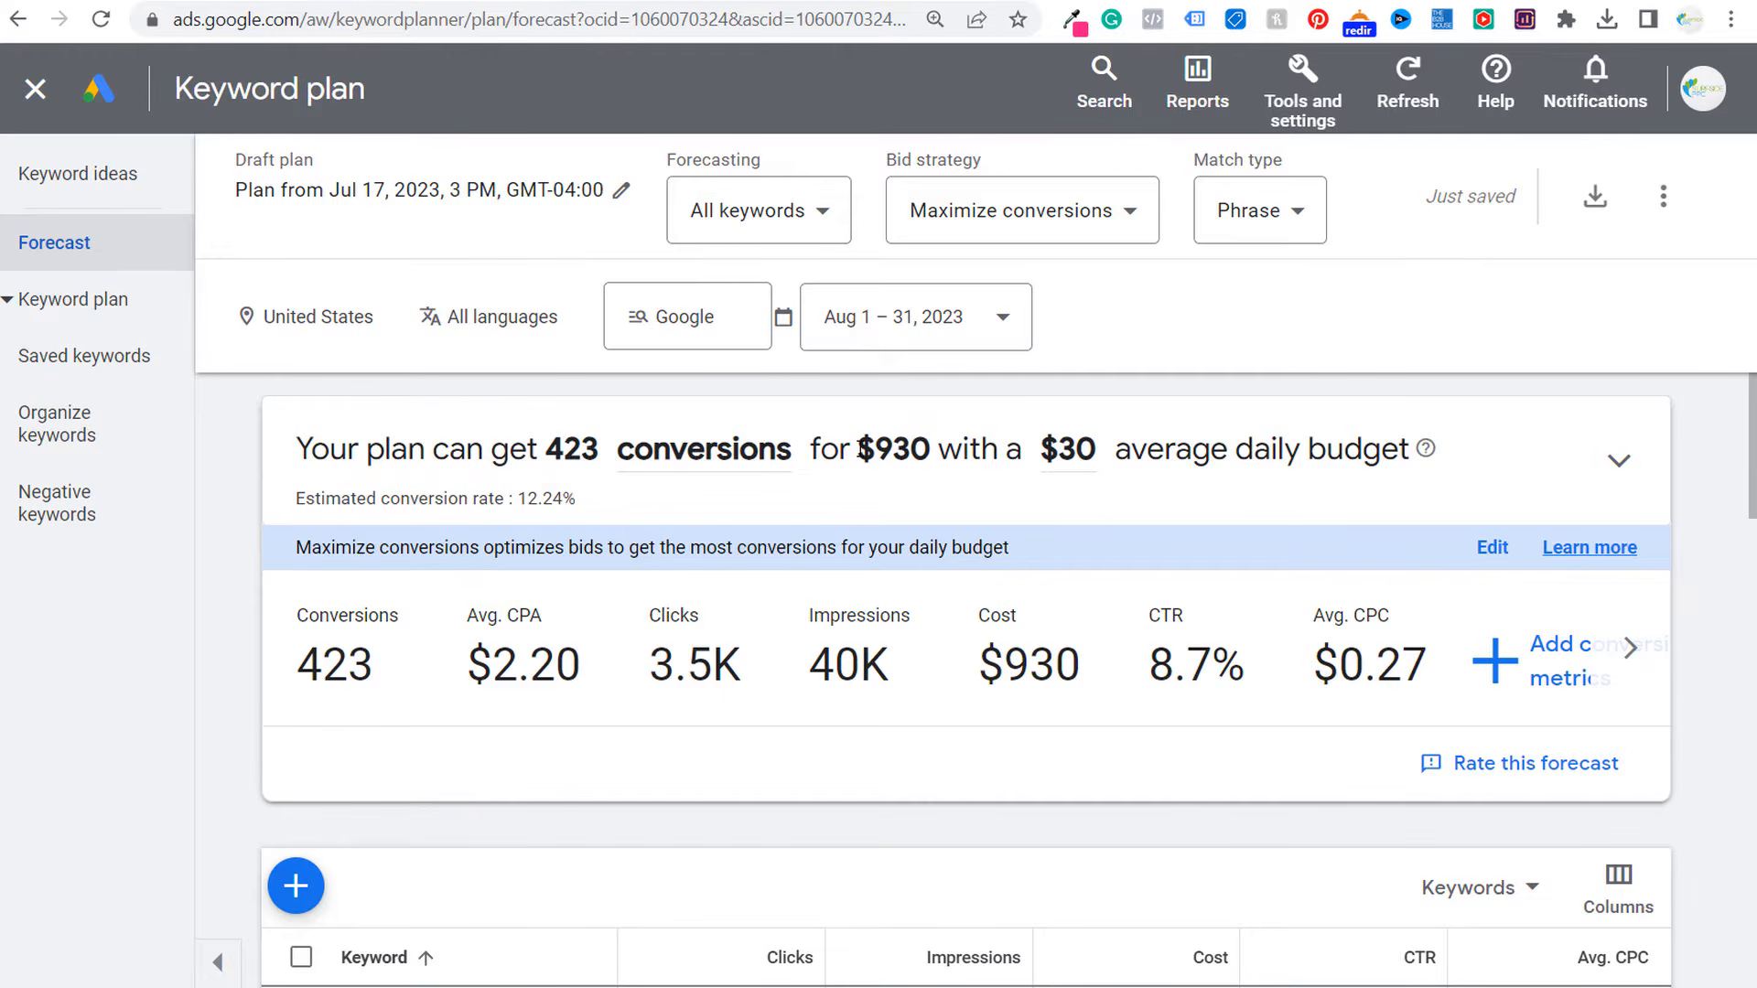
- Base the forecast on a conversion rate of 6% and a value per conversion of $250
{"action": "mouse_move", "coordinate": [538, 510]}
{"action": "left_click", "coordinate": [529, 509]}
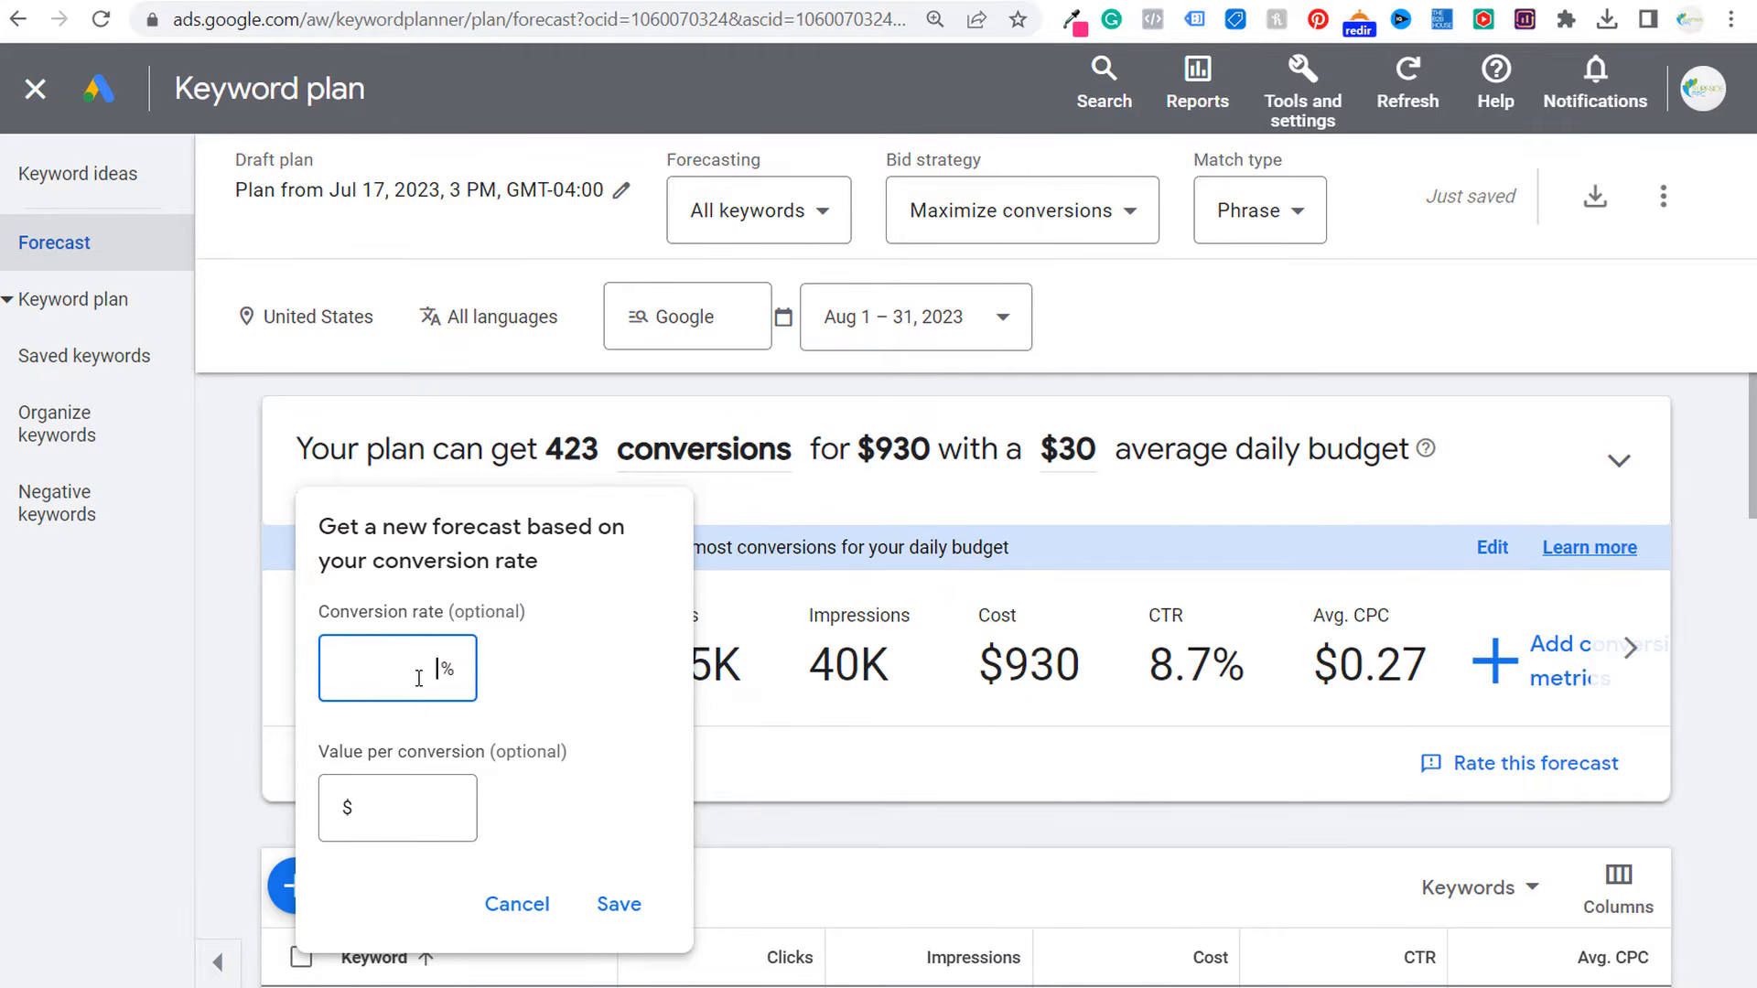
{"action": "type", "text": "6"}
{"action": "left_click", "coordinate": [399, 809]}
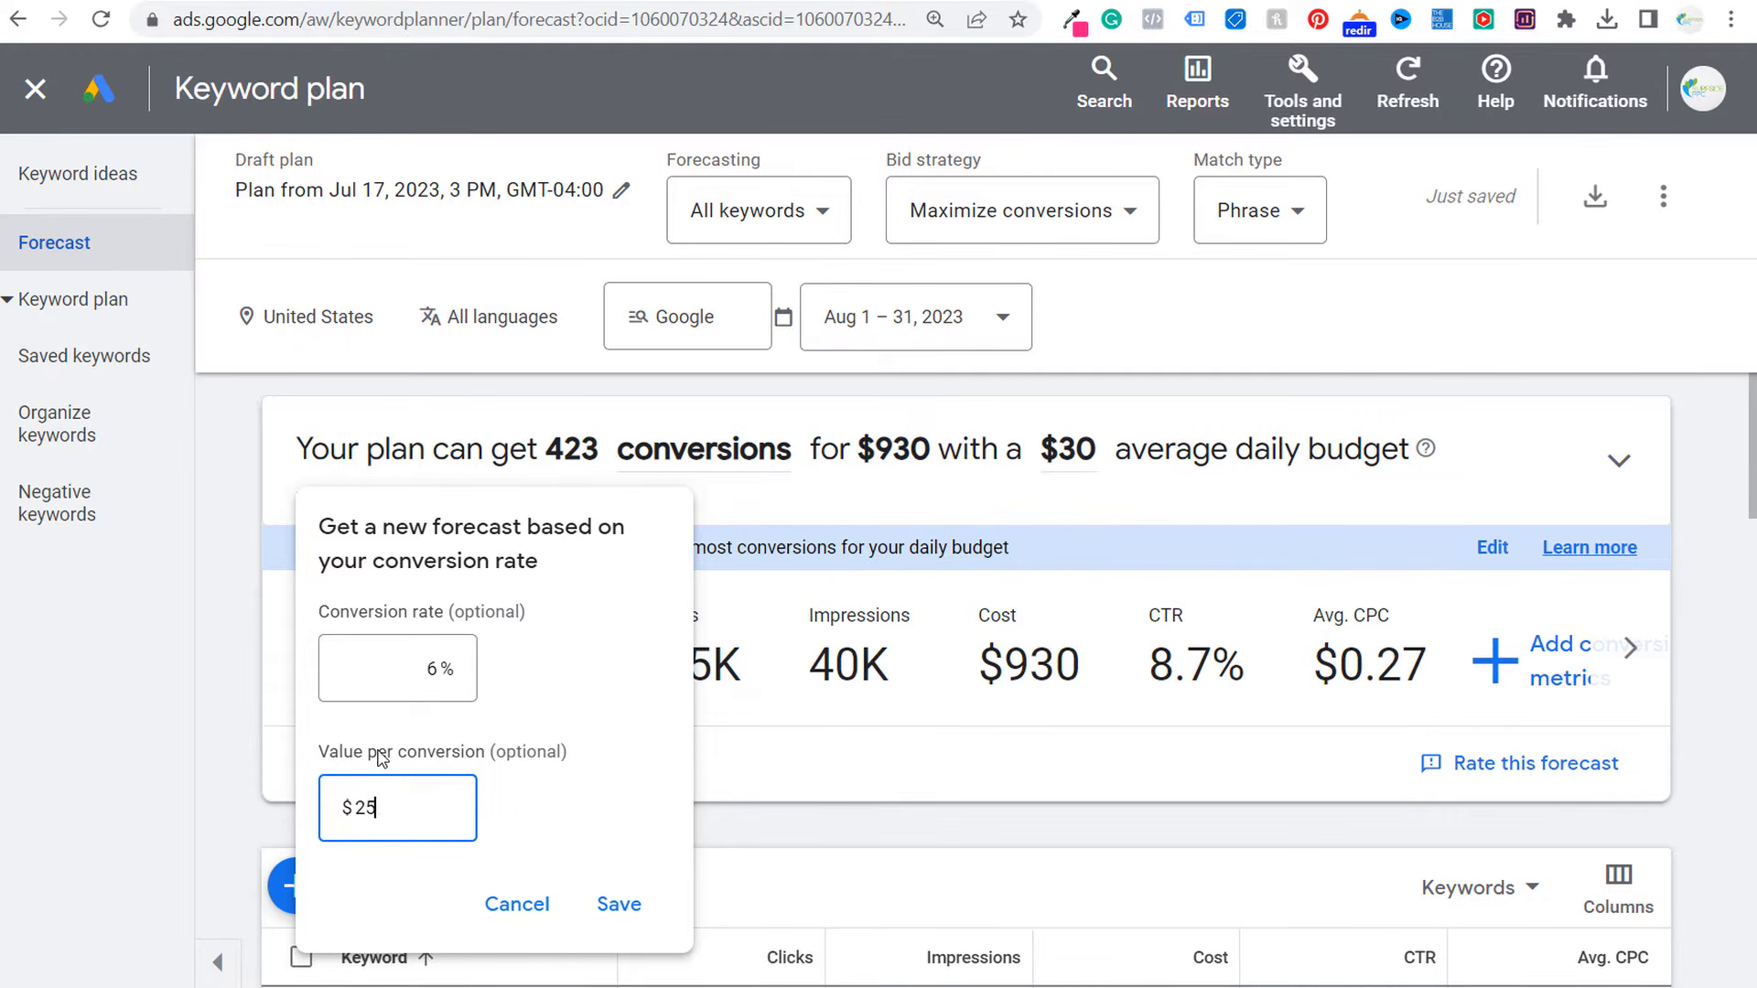
{"action": "left_click", "coordinate": [611, 902]}
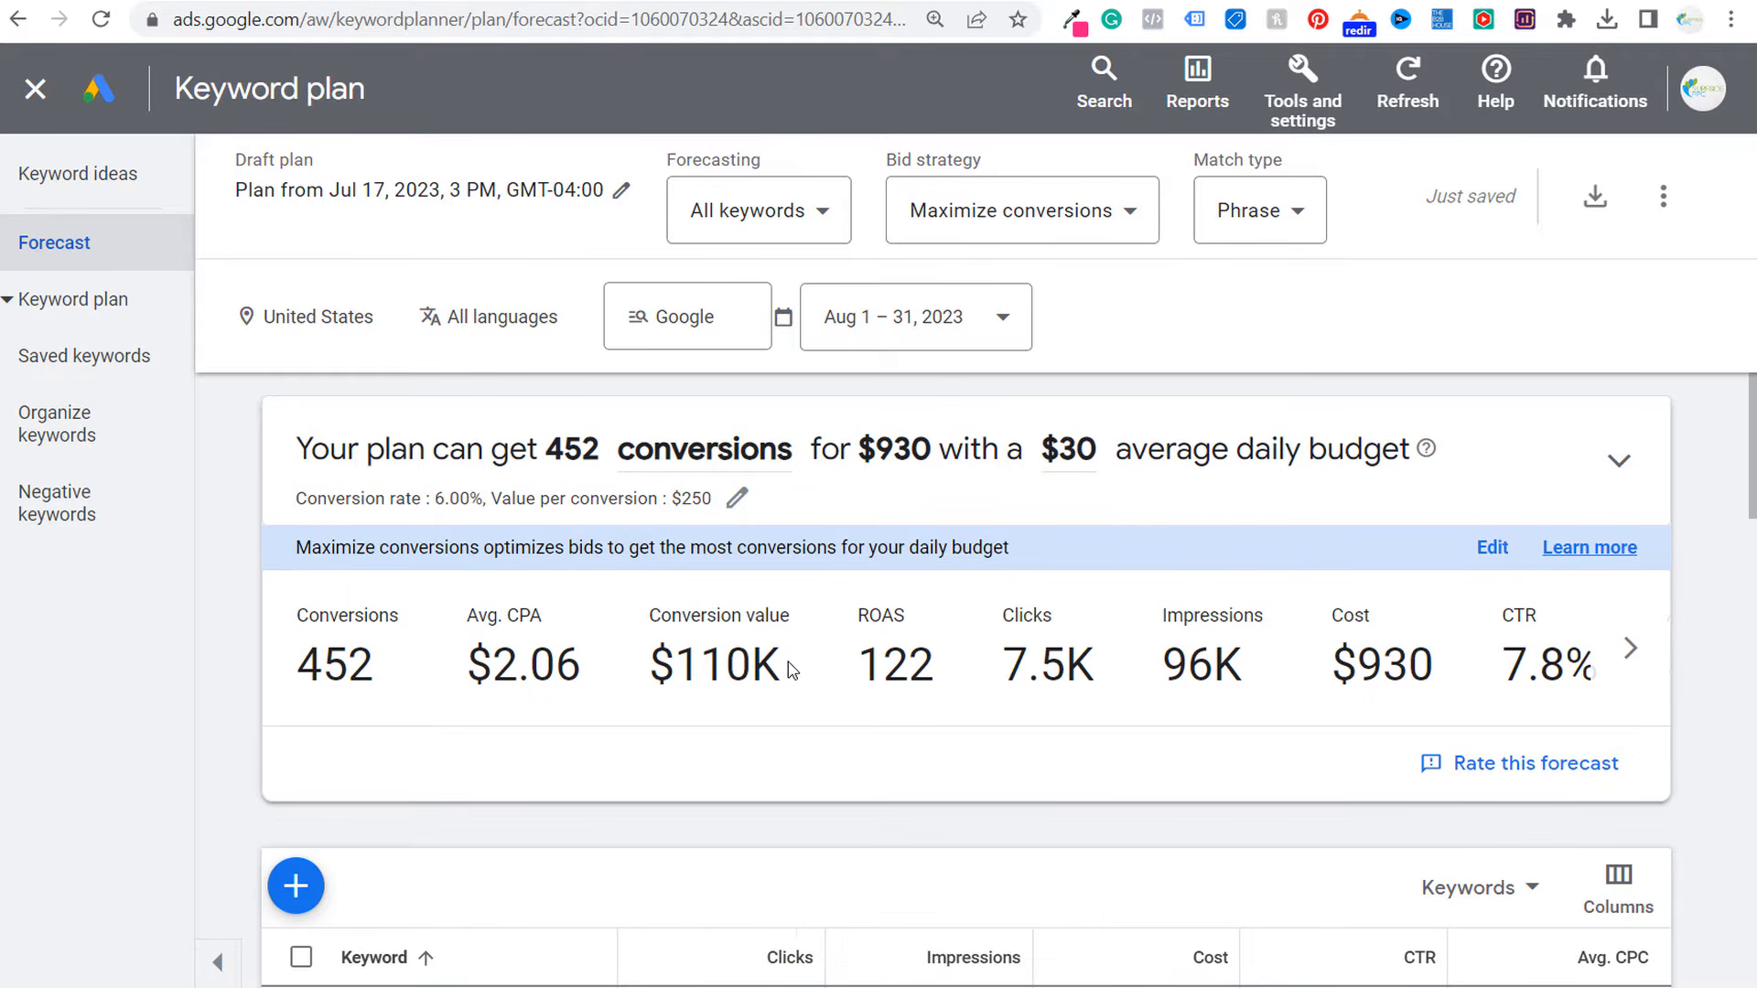
{"action": "left_click_drag", "start_coordinate": [788, 667], "coordinate": [675, 664]}
{"action": "left_click", "coordinate": [720, 668]}
- Set the forecast's conversion rate to 2% and its value per conversion to $150
{"action": "left_click", "coordinate": [618, 508]}
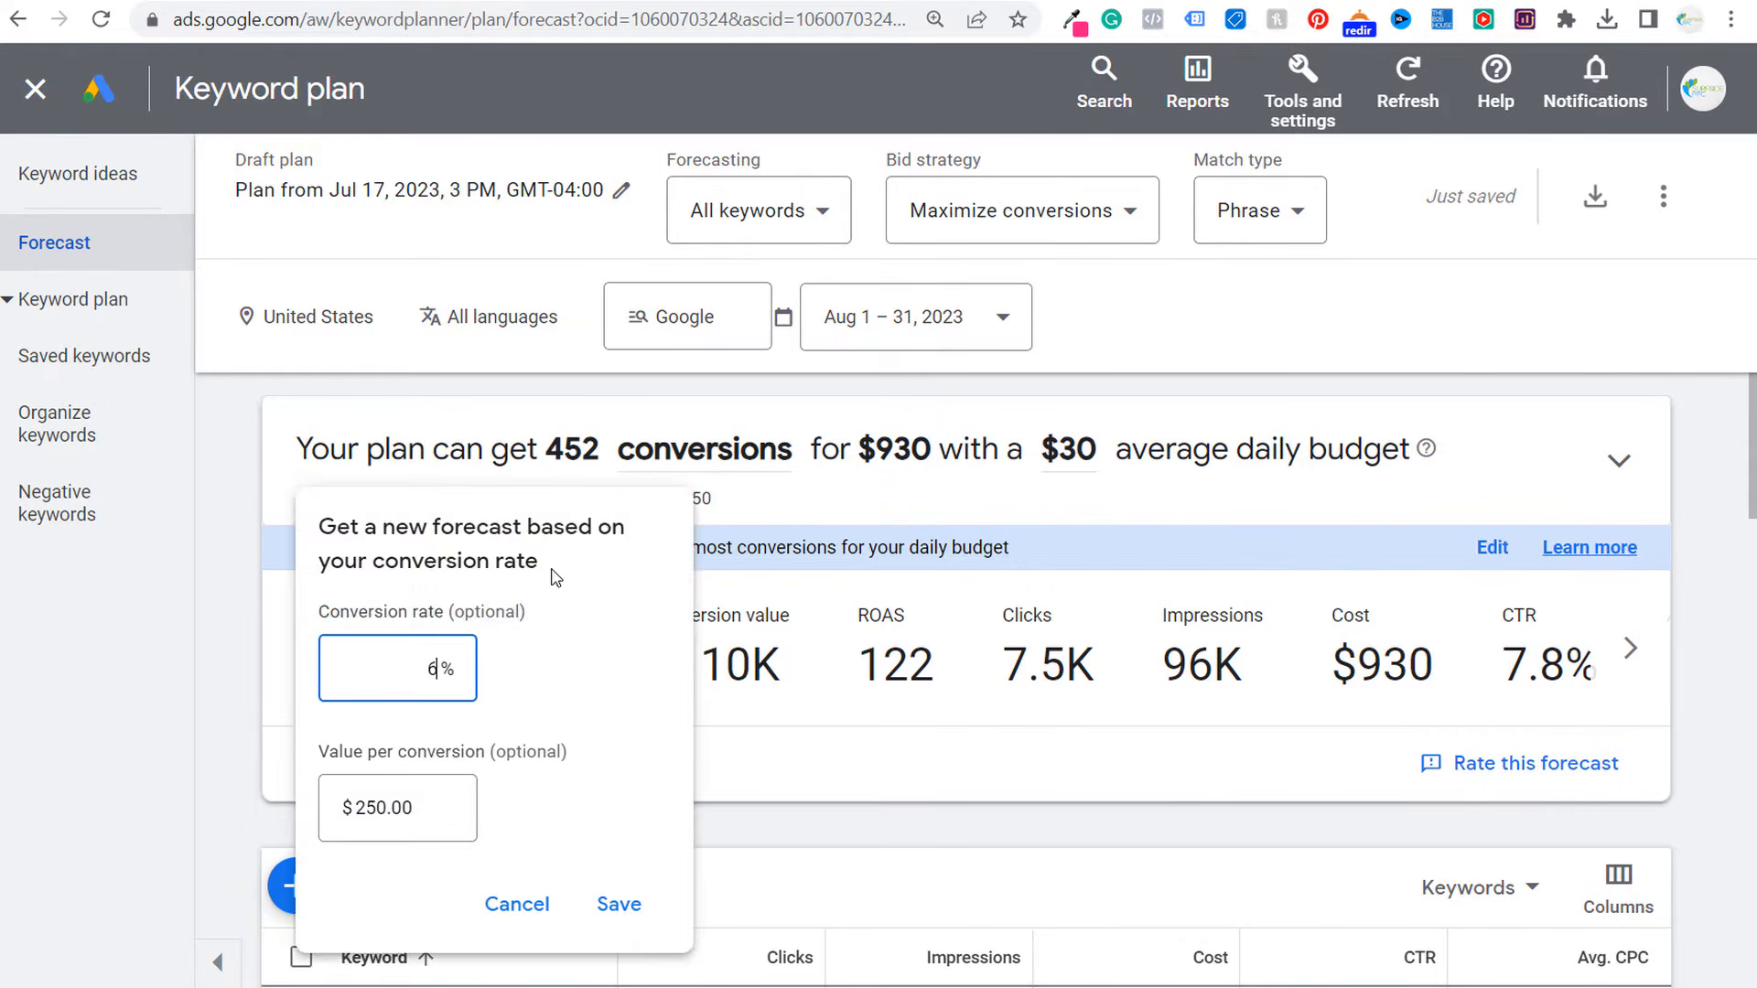
{"action": "double_click", "coordinate": [455, 680]}
{"action": "type", "text": "2"}
{"action": "left_click", "coordinate": [442, 805]}
{"action": "double_click", "coordinate": [391, 808]}
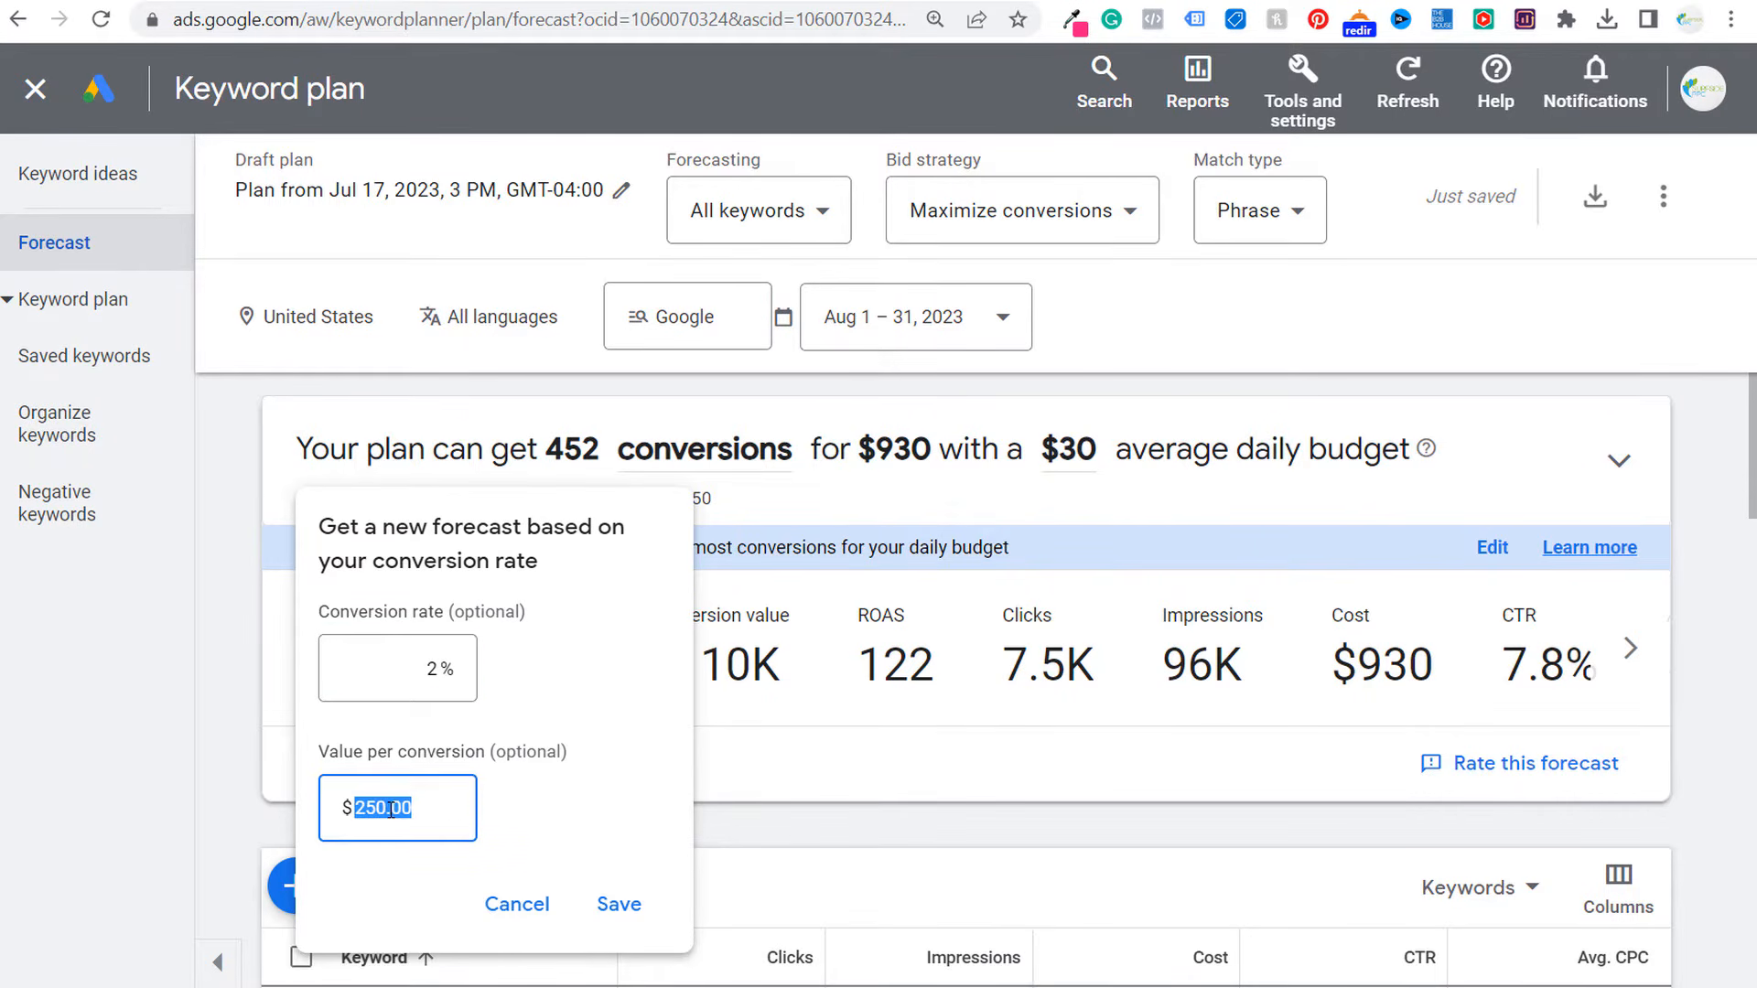
{"action": "type", "text": "150.00"}
{"action": "left_click", "coordinate": [610, 904]}
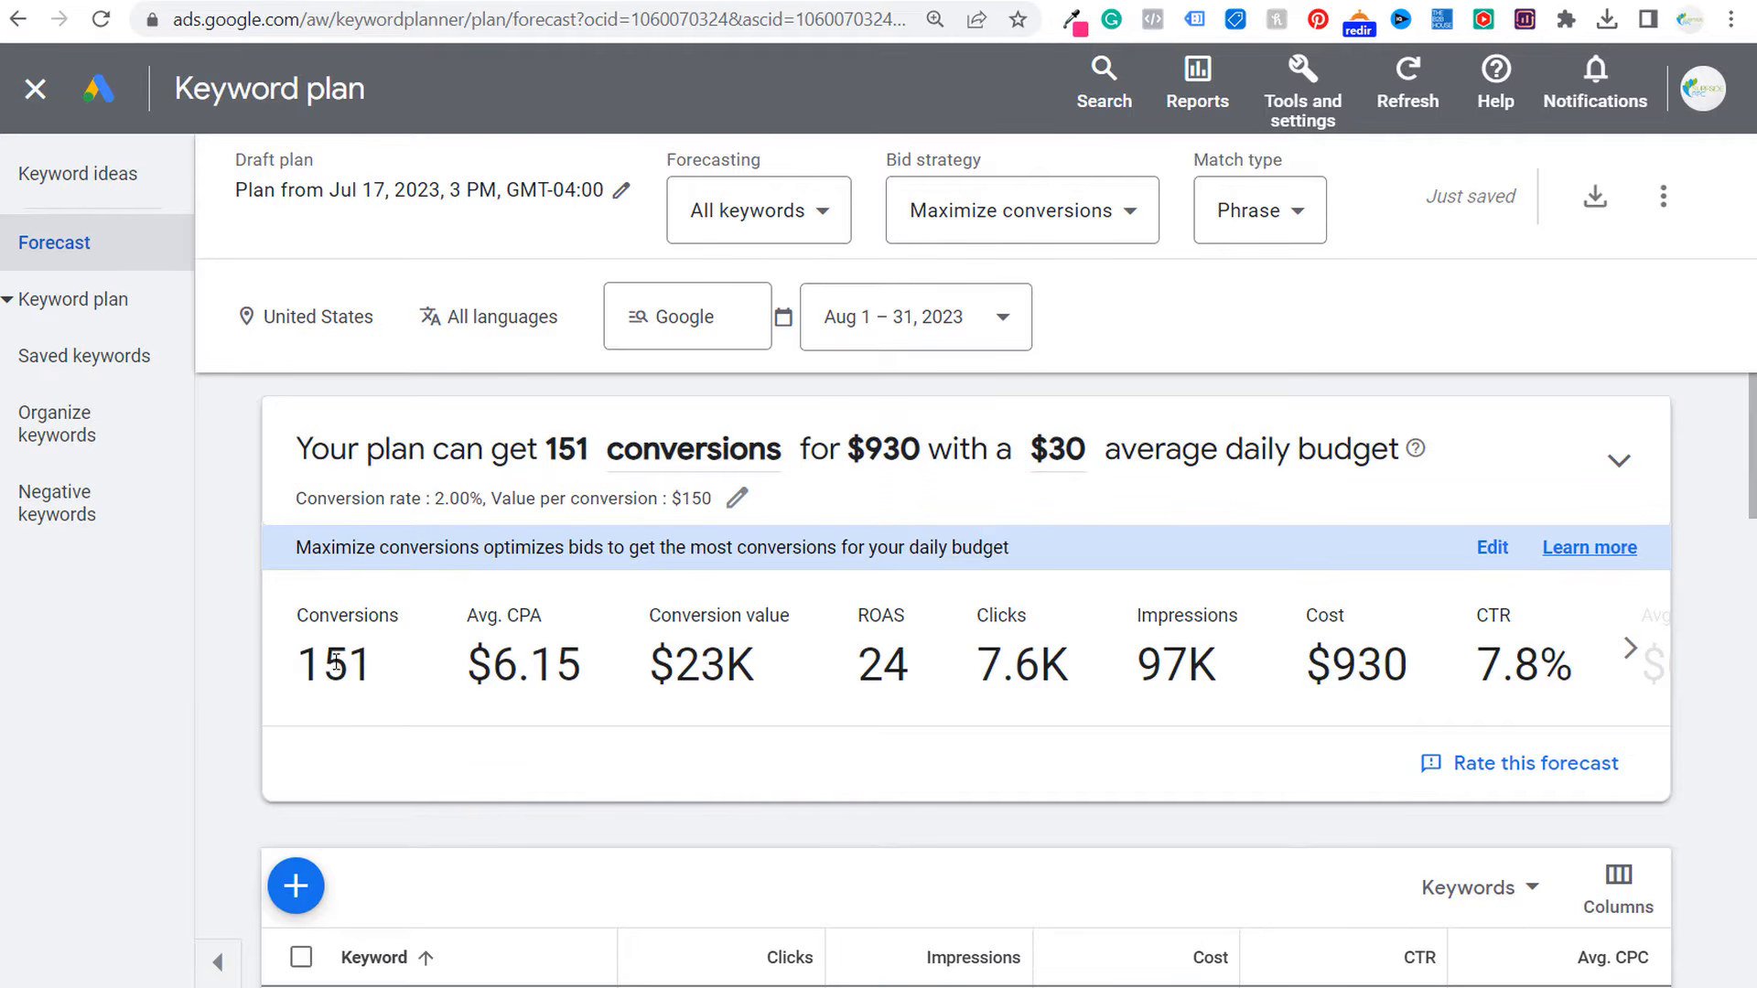
- Examine the forecast's clicks, impressions, cost, CTR and average CPC for each keyword
{"action": "scroll", "coordinate": [1090, 719], "scroll_direction": "down", "scroll_amount": 2}
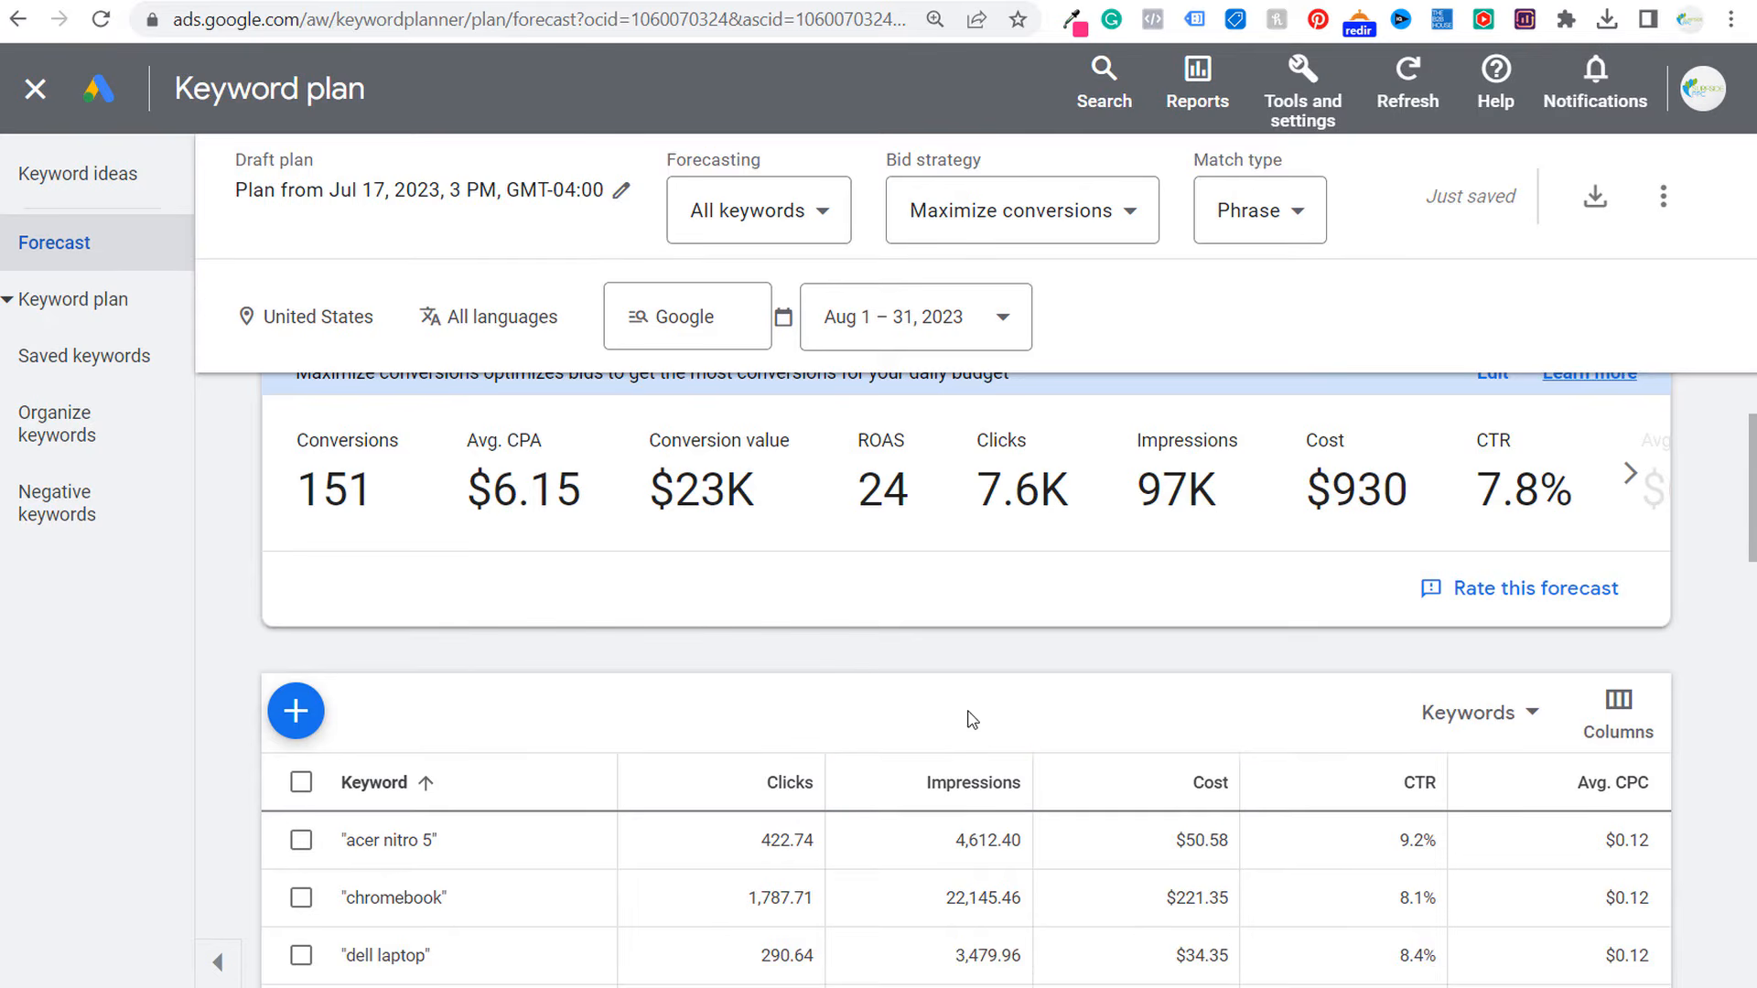
{"action": "scroll", "coordinate": [1482, 784], "scroll_direction": "down", "scroll_amount": 2}
{"action": "scroll", "coordinate": [1556, 673], "scroll_direction": "down", "scroll_amount": 2}
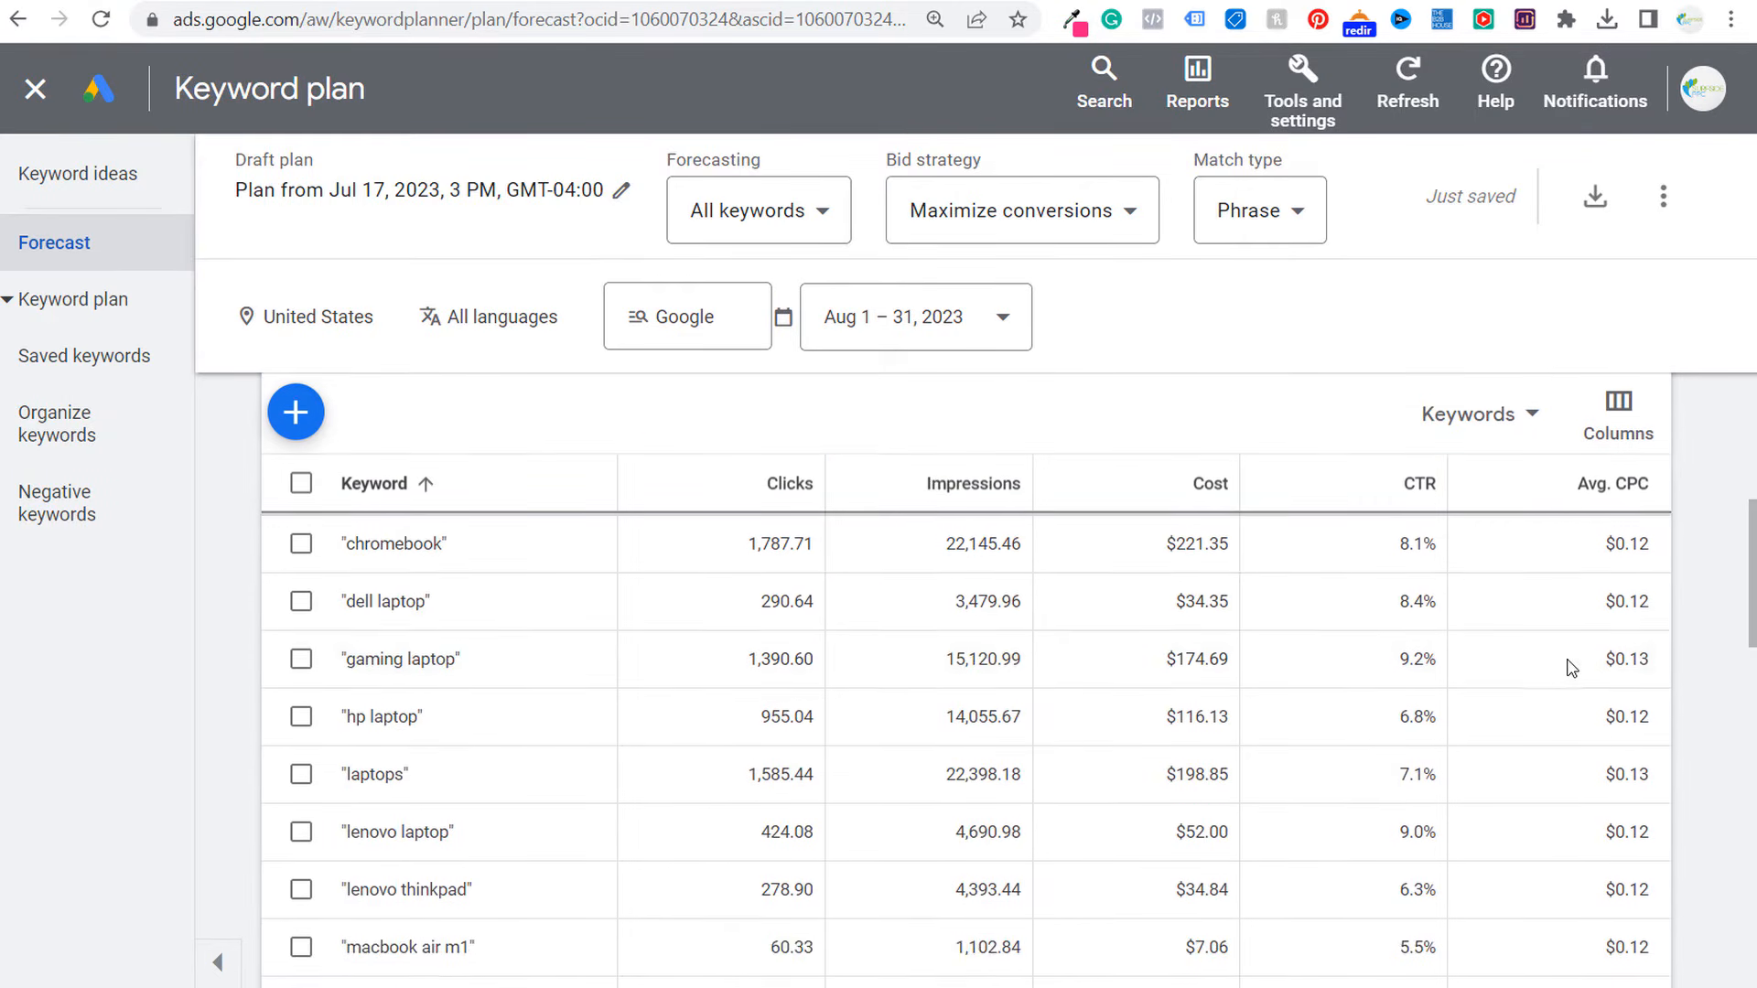
{"action": "scroll", "coordinate": [1574, 663], "scroll_direction": "down", "scroll_amount": 2}
{"action": "scroll", "coordinate": [1581, 700], "scroll_direction": "up", "scroll_amount": 4}
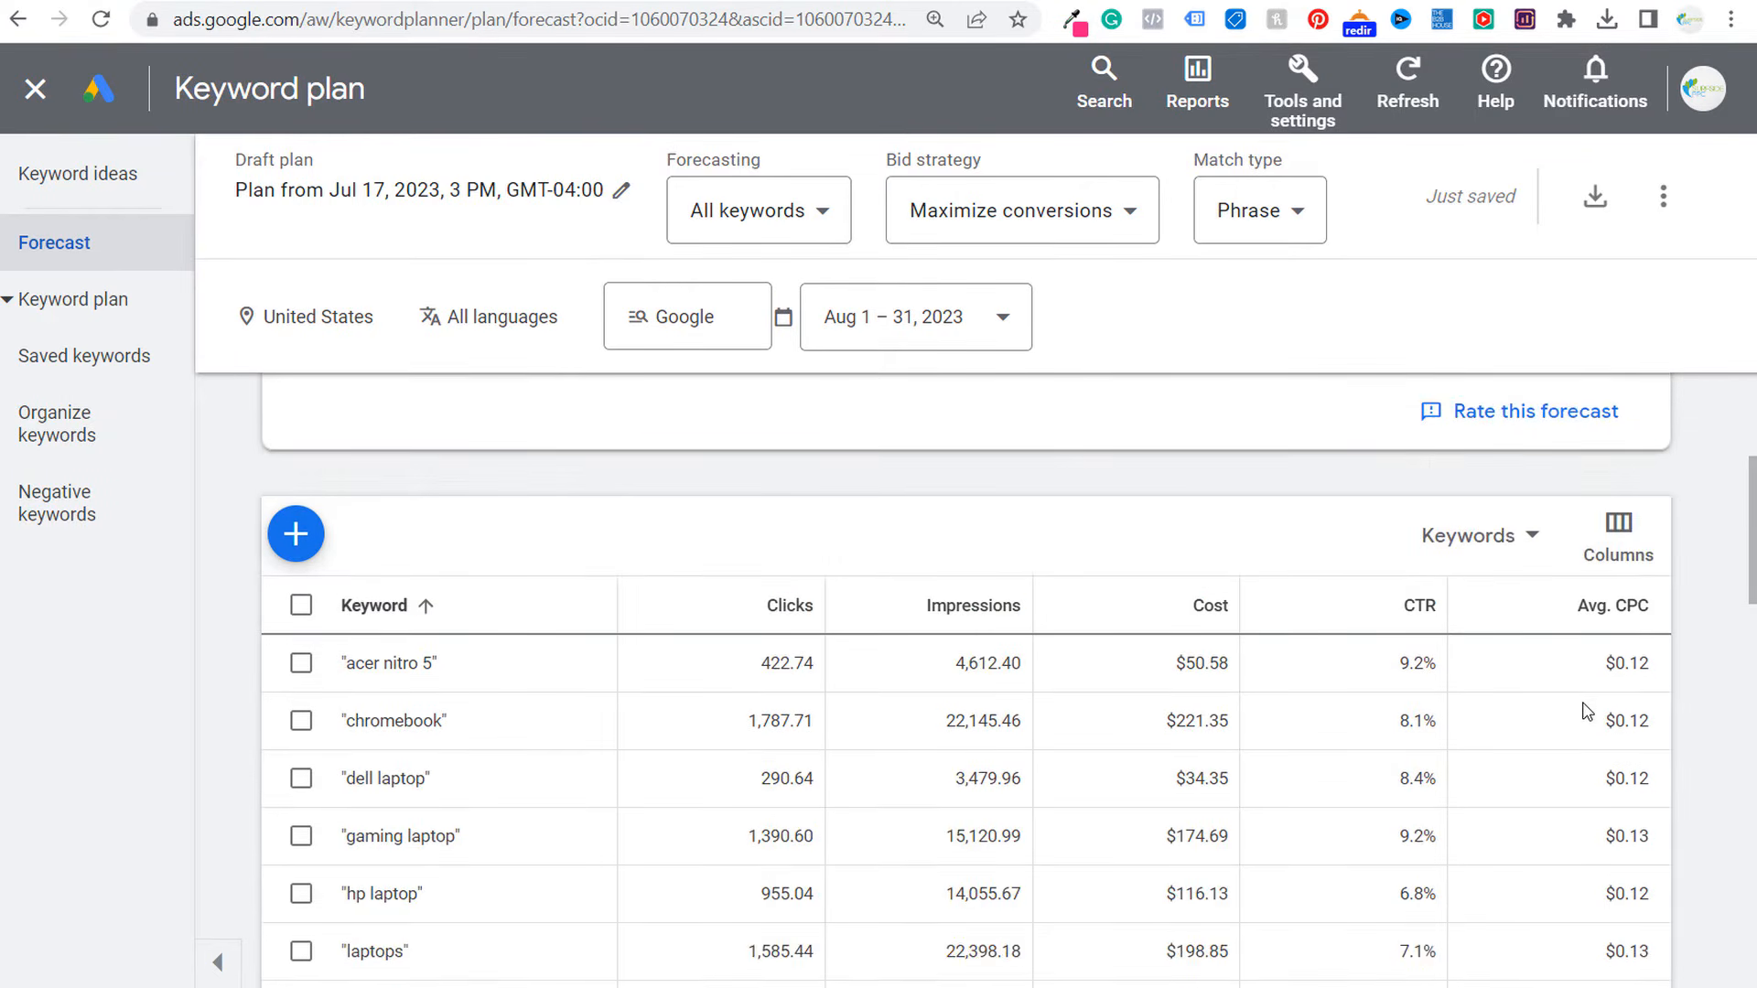
{"action": "scroll", "coordinate": [748, 574], "scroll_direction": "up", "scroll_amount": 4}
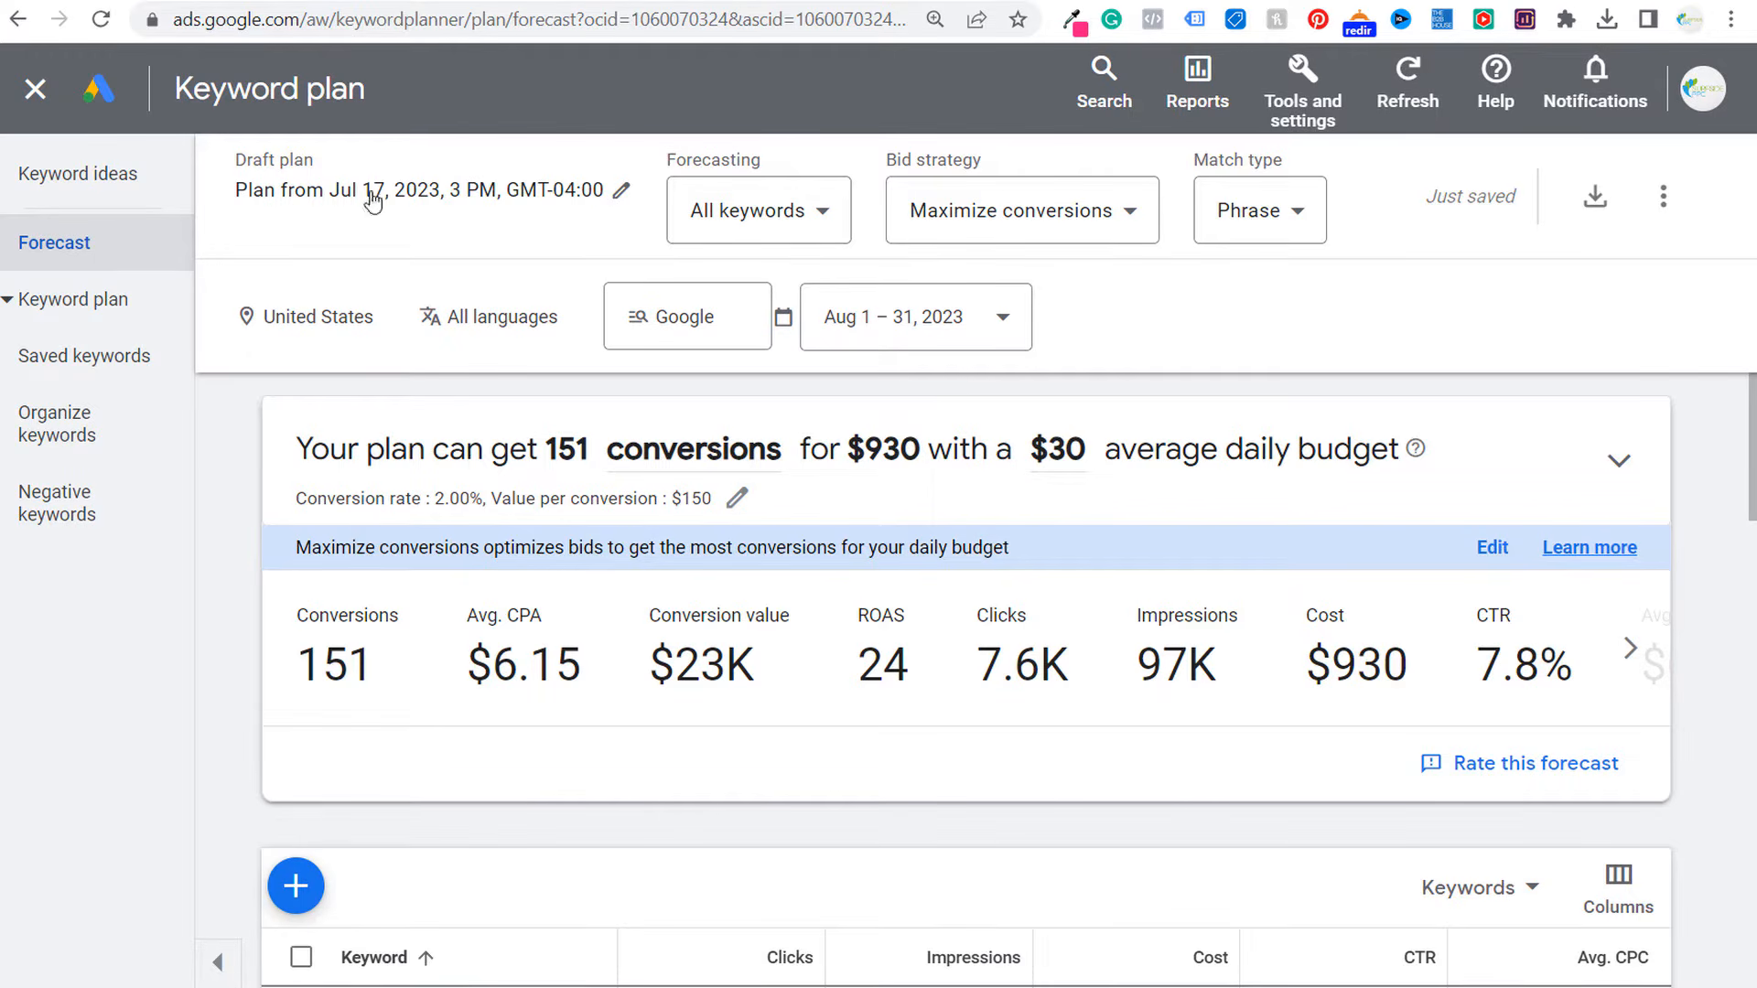
- Return to the keyword ideas for laptops and show 100 rows per page
{"action": "left_click", "coordinate": [93, 198]}
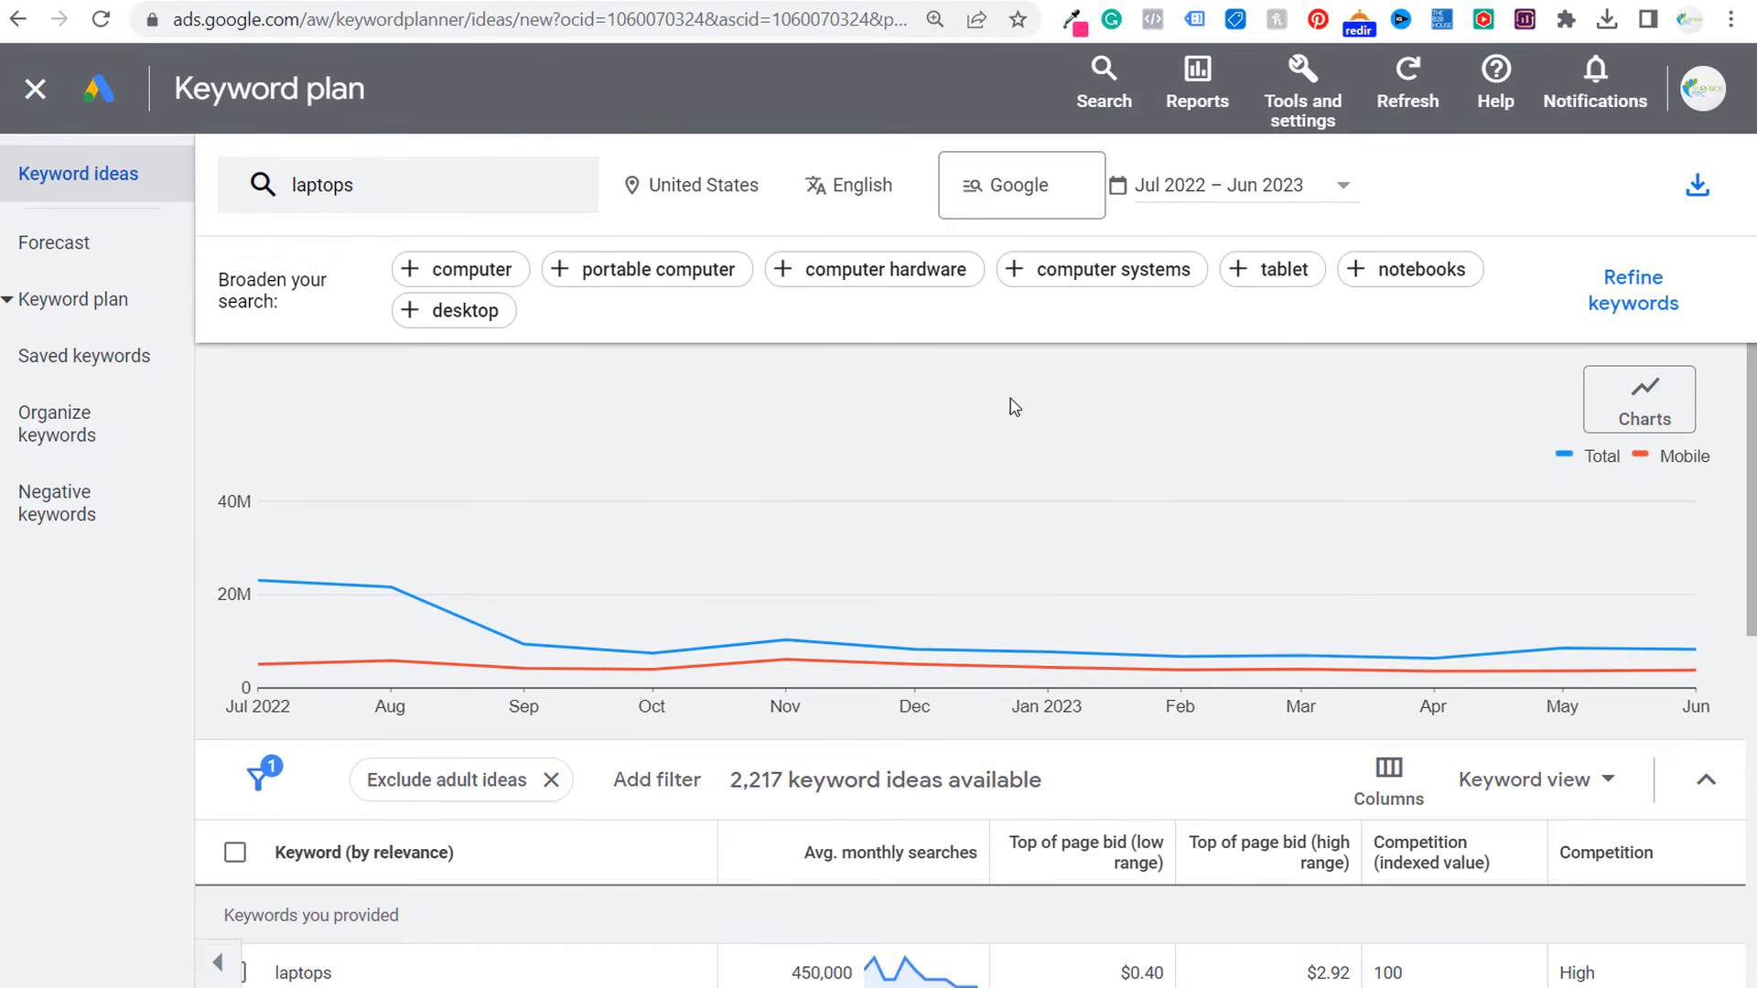
{"action": "scroll", "coordinate": [753, 804], "scroll_direction": "down", "scroll_amount": 4}
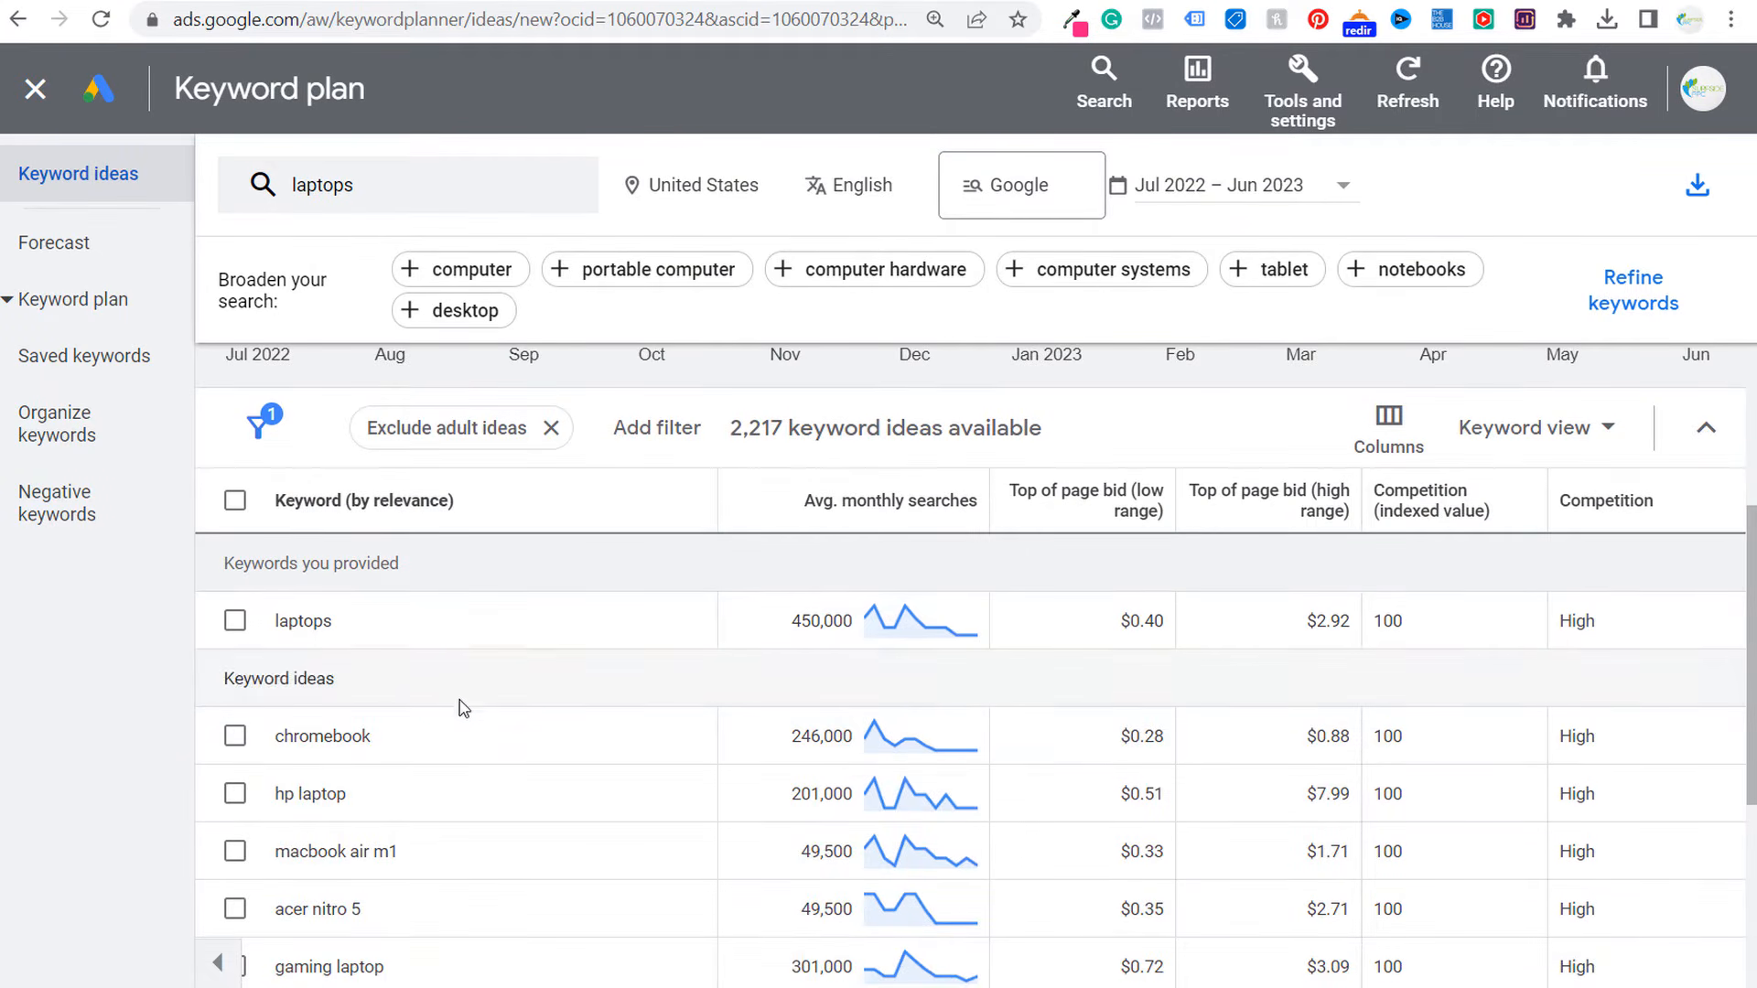
{"action": "scroll", "coordinate": [470, 781], "scroll_direction": "down", "scroll_amount": 4}
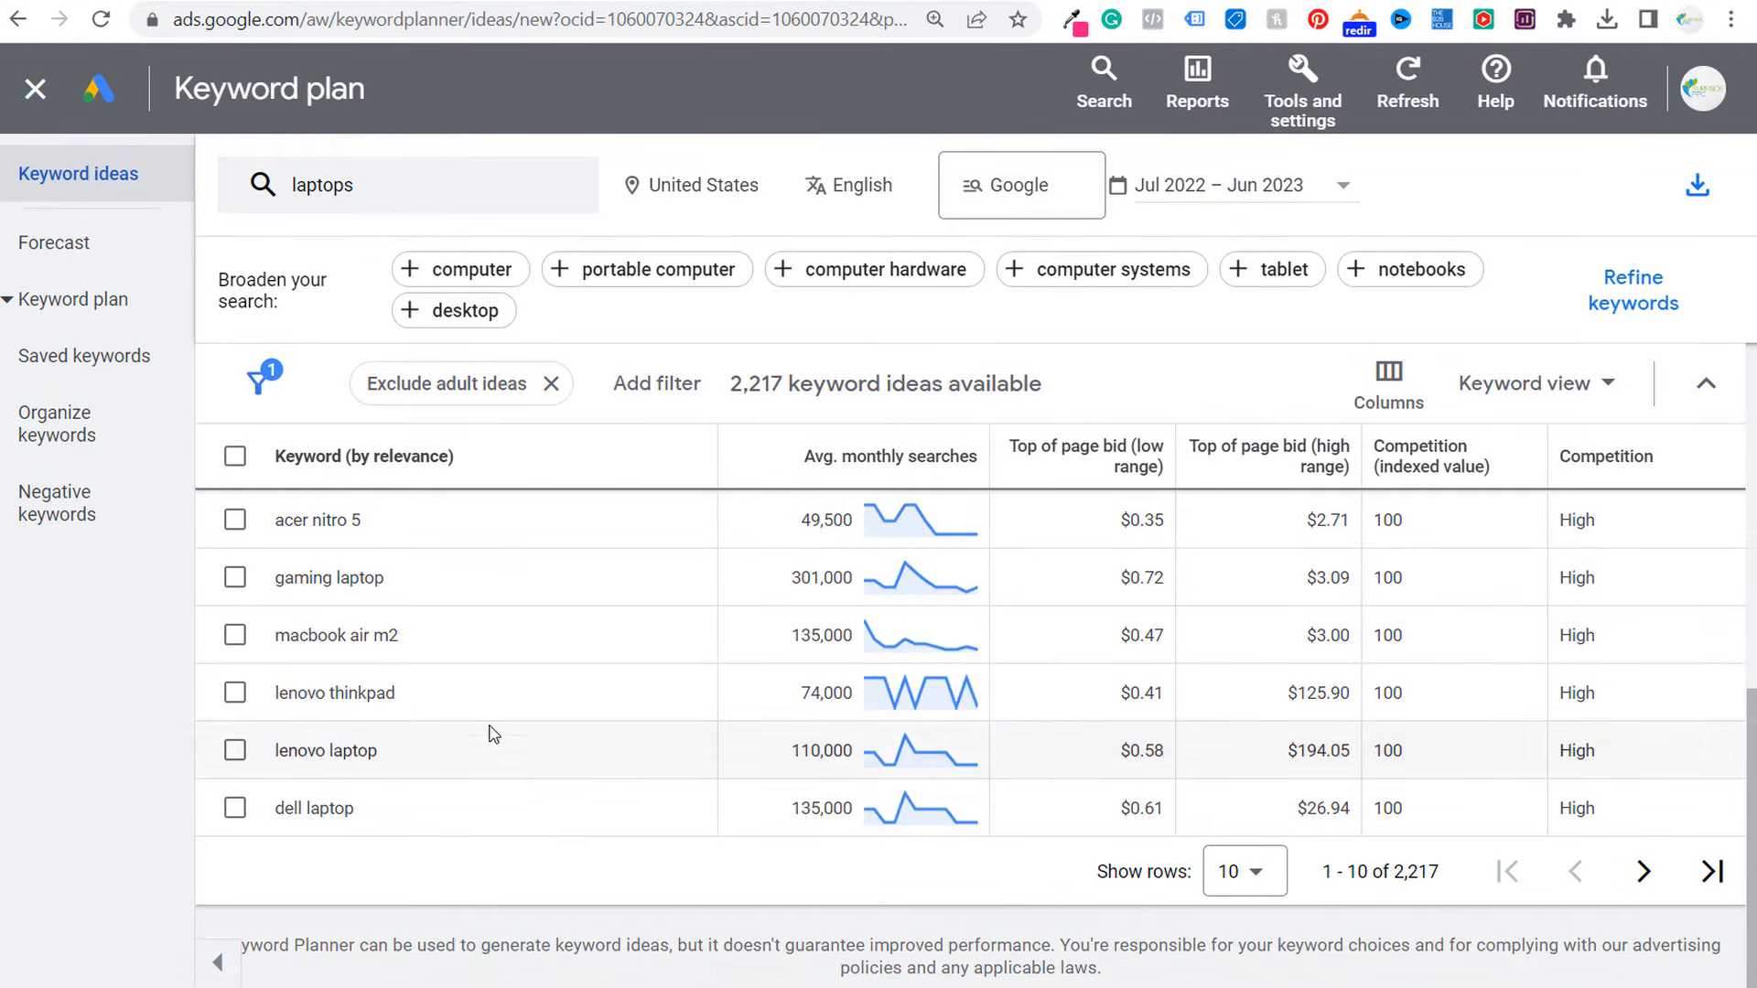
{"action": "left_click", "coordinate": [1226, 878]}
{"action": "left_click", "coordinate": [1261, 713]}
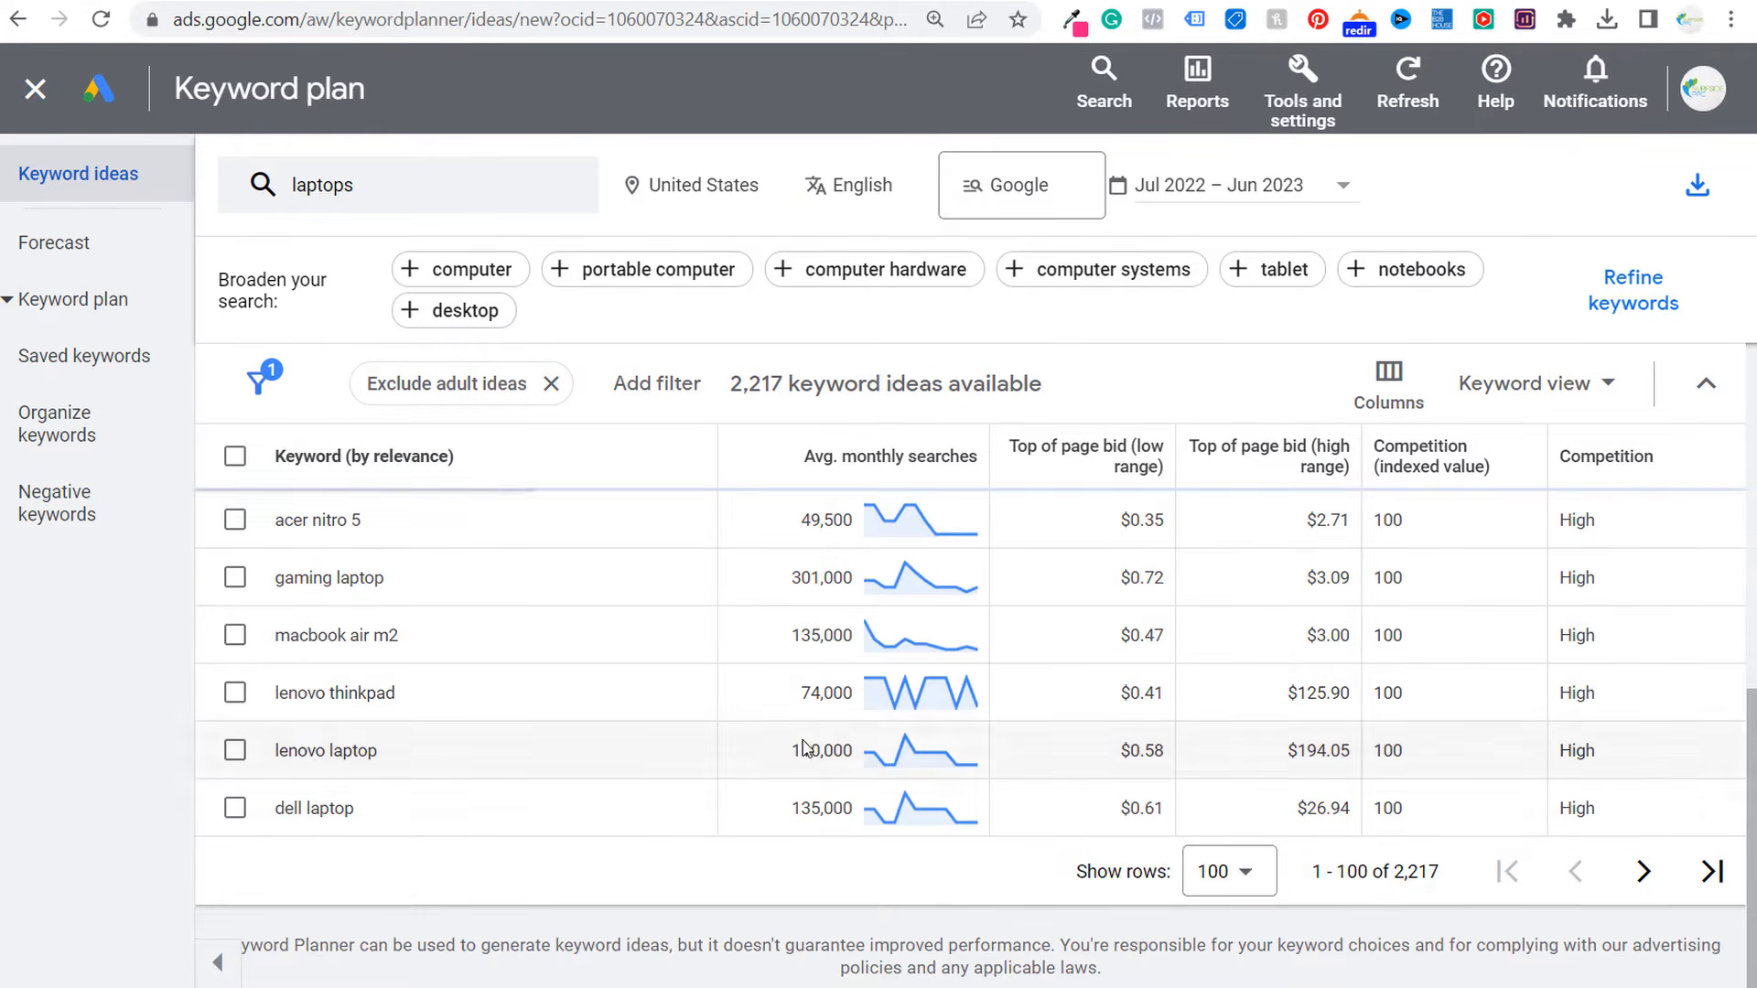
- Look through the extended list of laptop keyword ideas with their search volumes and bids
{"action": "scroll", "coordinate": [585, 695], "scroll_direction": "down", "scroll_amount": 4}
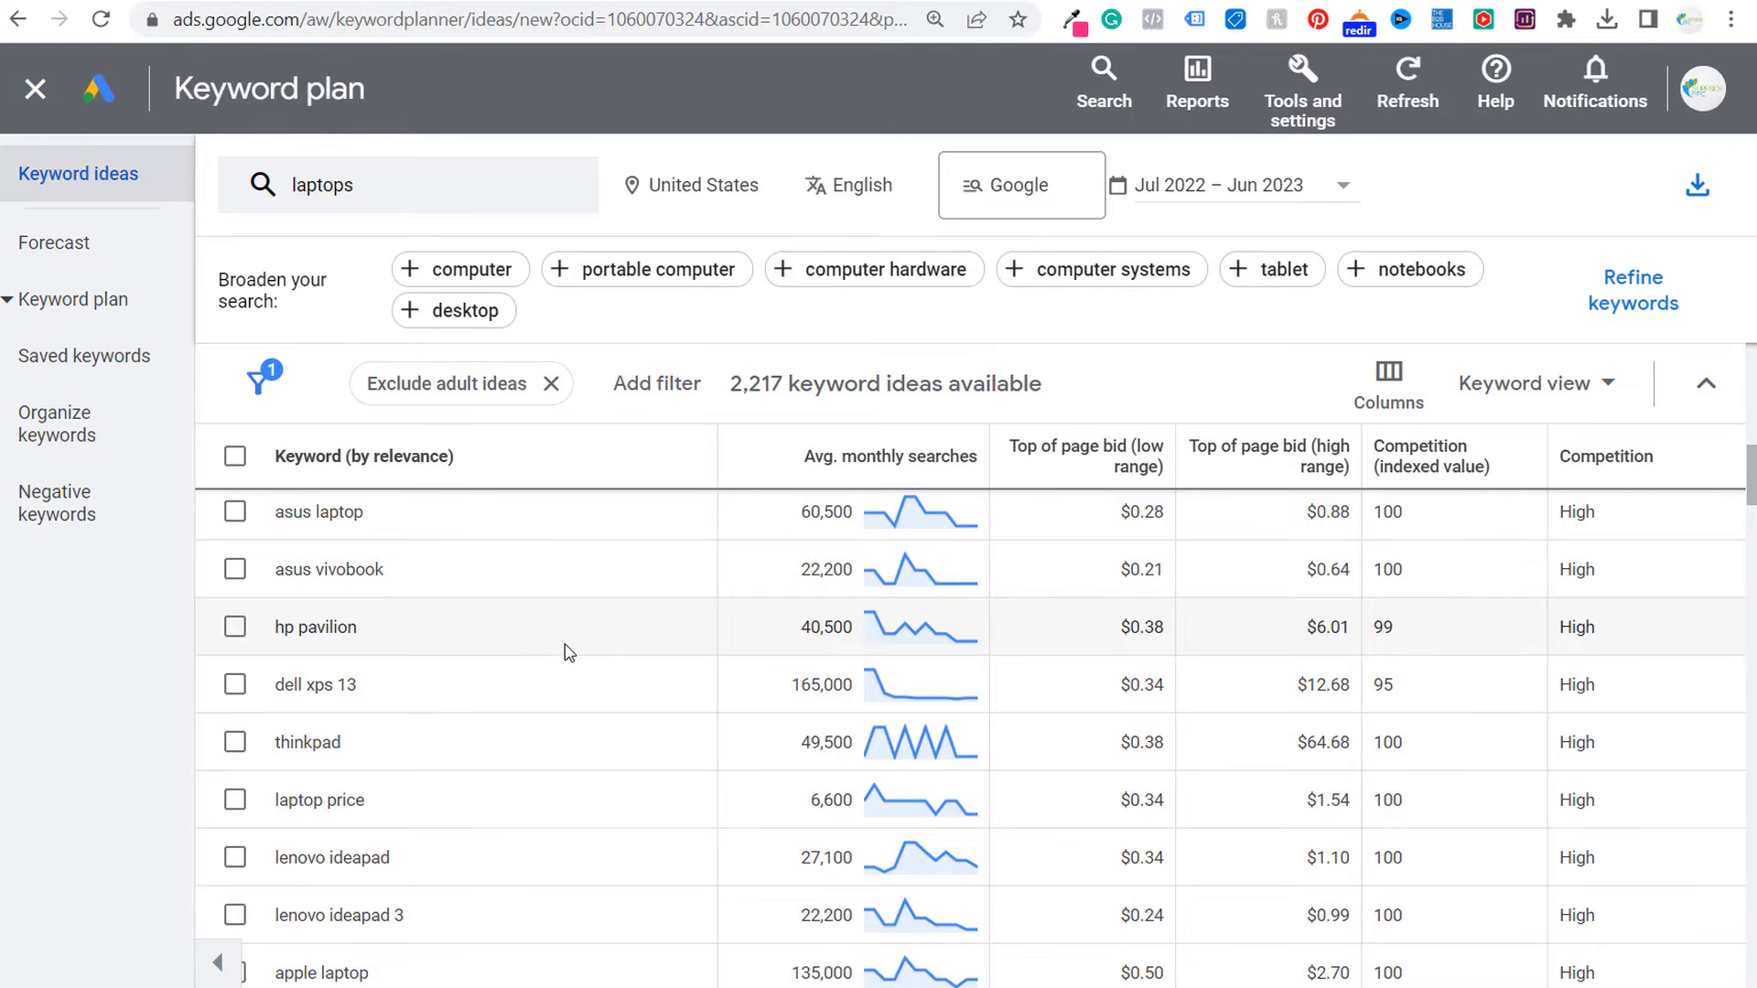
{"action": "scroll", "coordinate": [549, 723], "scroll_direction": "down", "scroll_amount": 2}
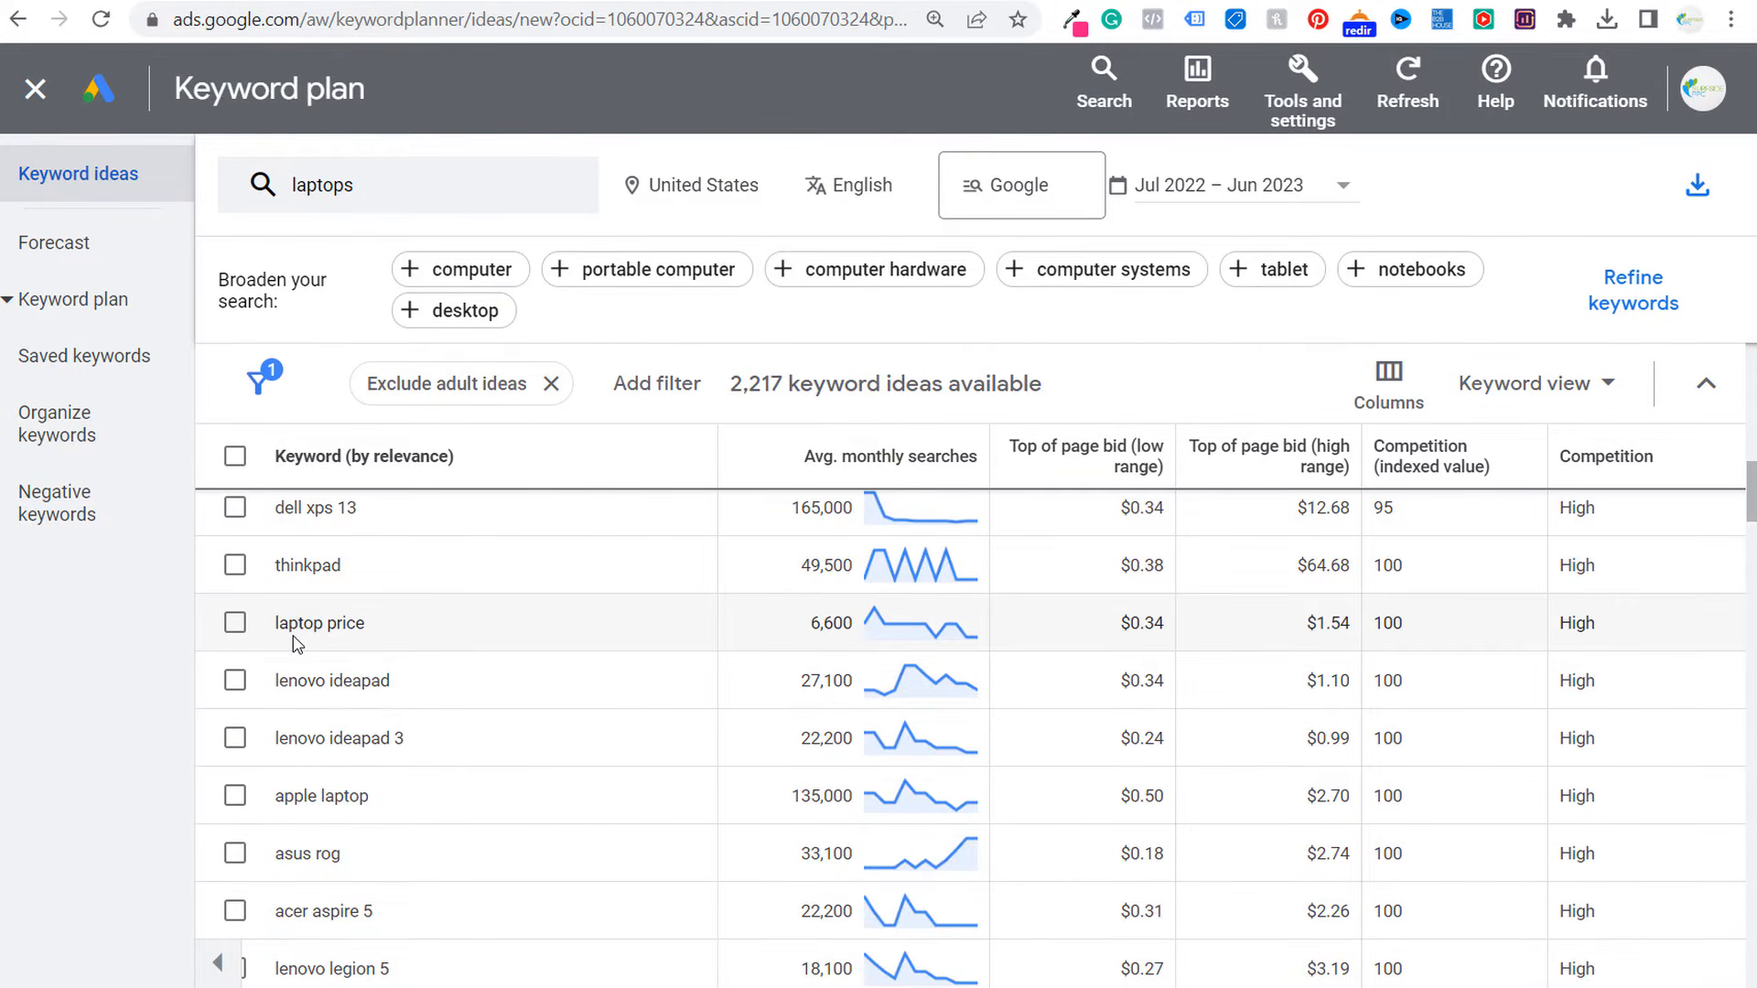
{"action": "scroll", "coordinate": [462, 643], "scroll_direction": "down", "scroll_amount": 2}
{"action": "scroll", "coordinate": [475, 655], "scroll_direction": "down", "scroll_amount": 4}
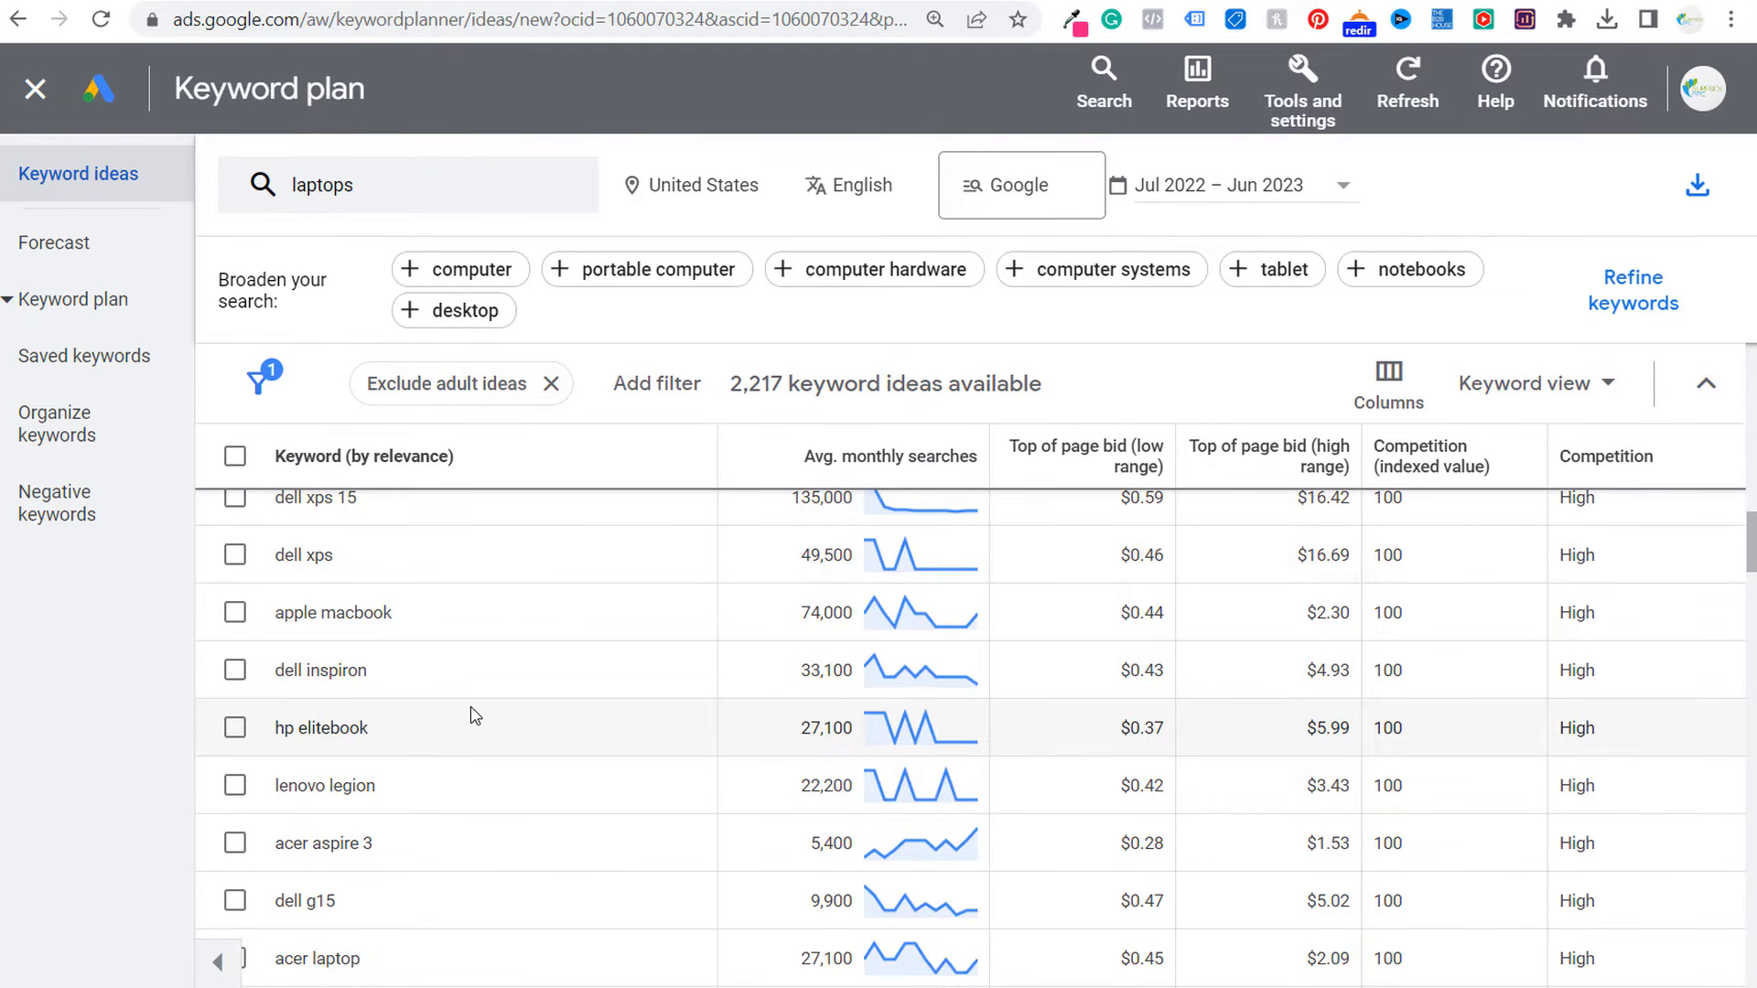
{"action": "scroll", "coordinate": [542, 641], "scroll_direction": "up", "scroll_amount": 6}
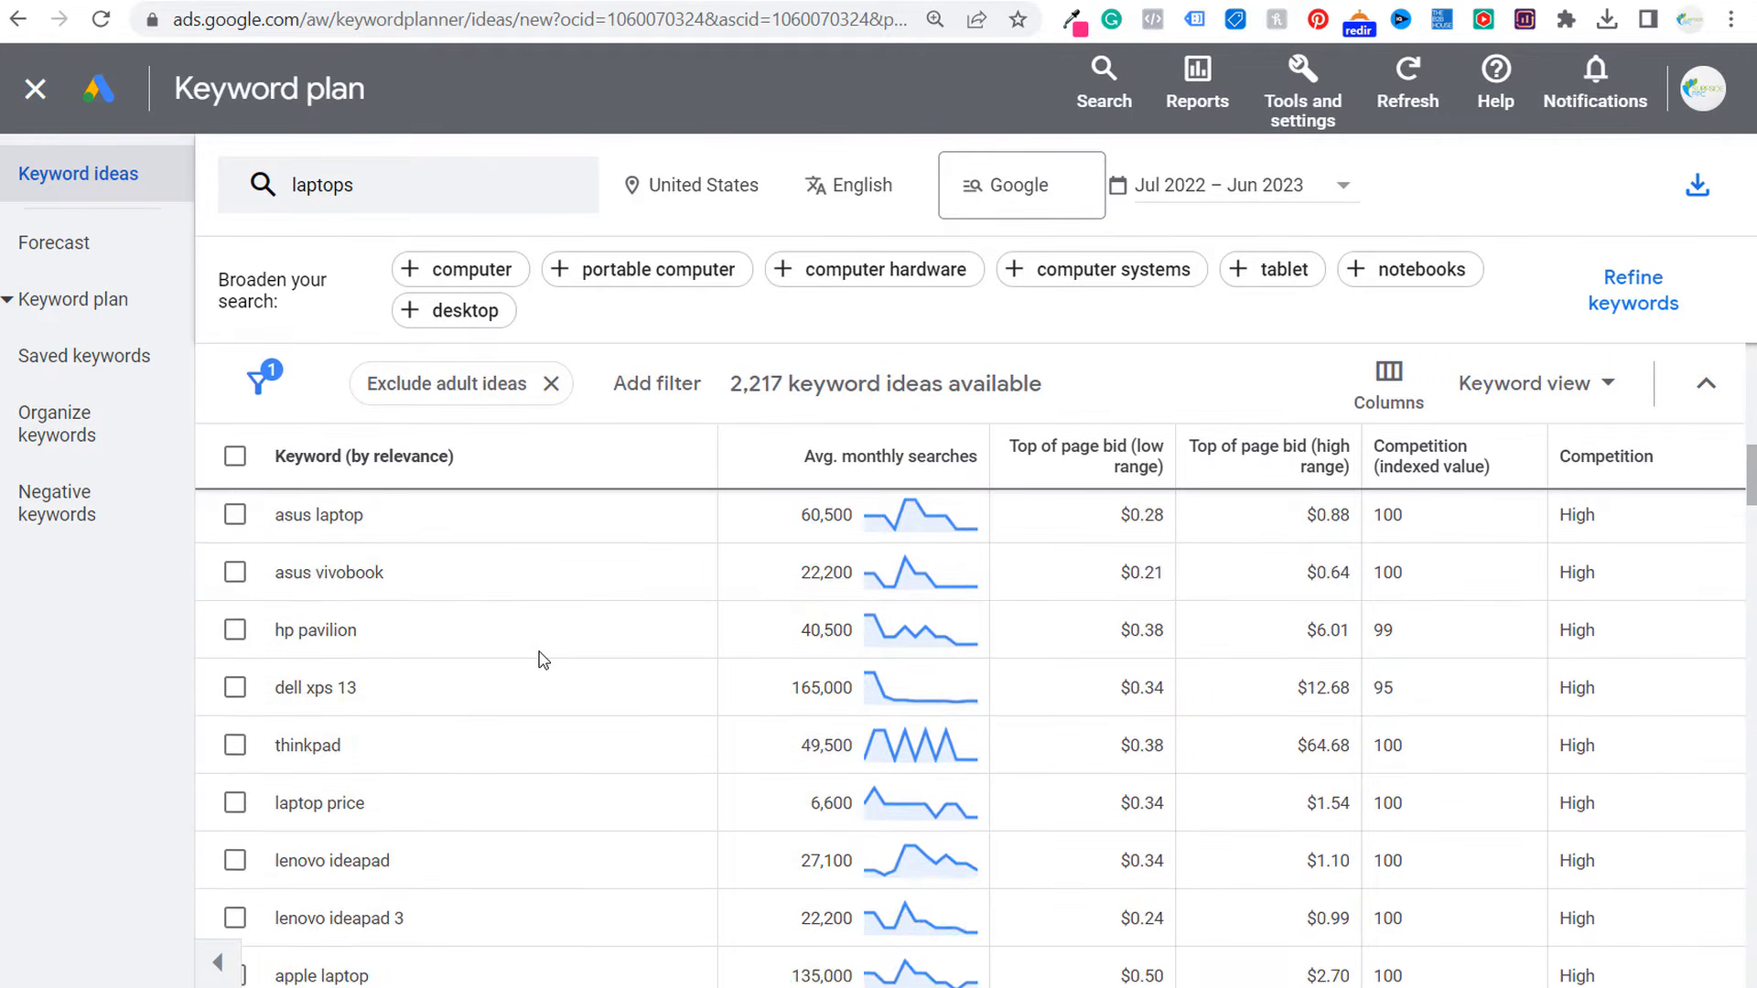
{"action": "scroll", "coordinate": [542, 658], "scroll_direction": "up", "scroll_amount": 8}
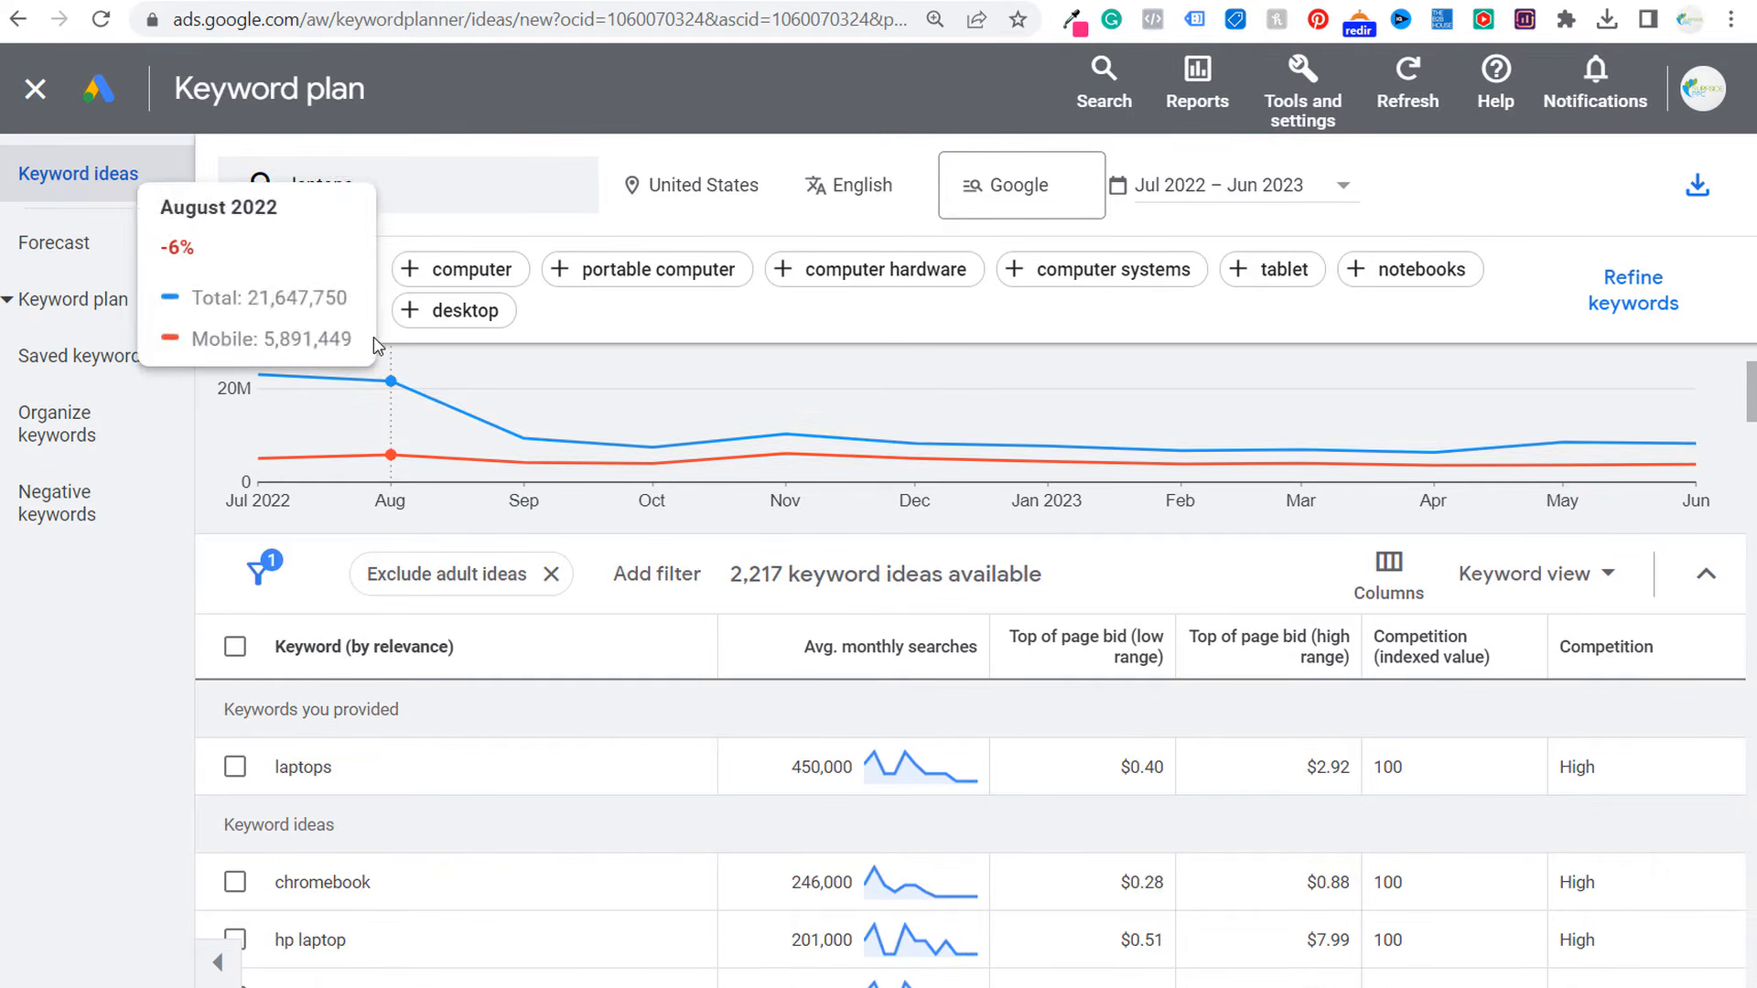
- Replace the laptops search keyword with camping and get its keyword ideas
{"action": "left_click", "coordinate": [384, 192]}
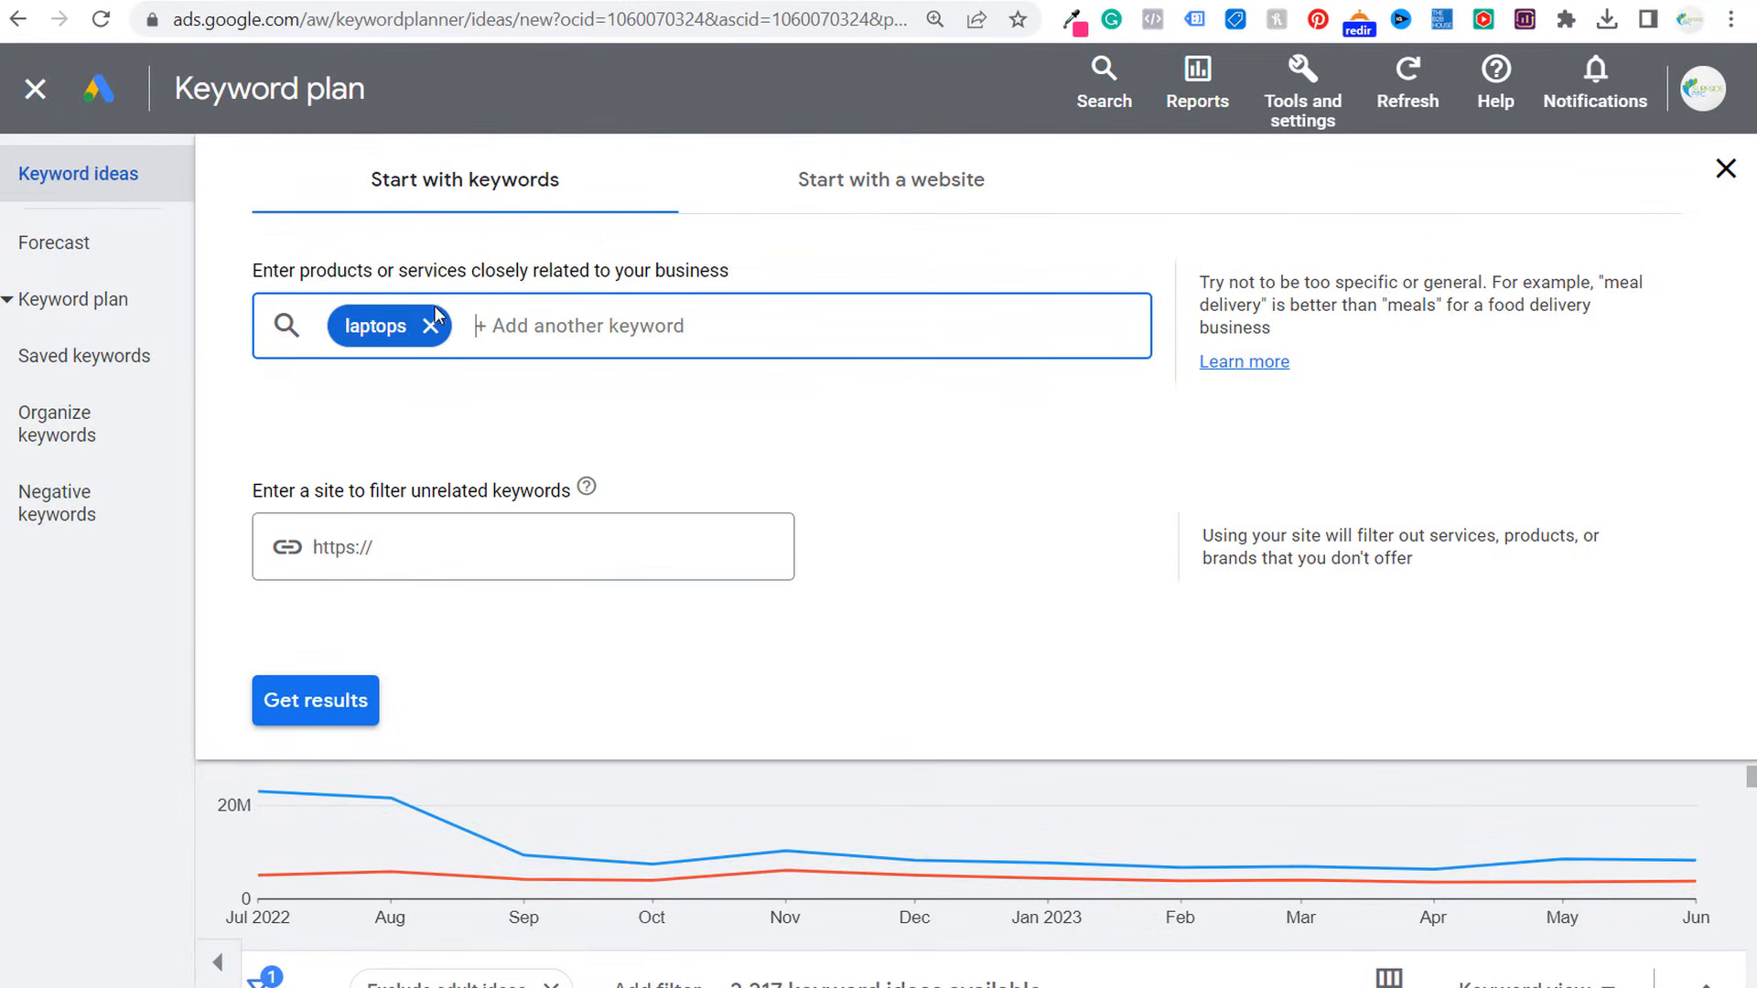
{"action": "left_click", "coordinate": [431, 324]}
{"action": "type", "text": "camping"}
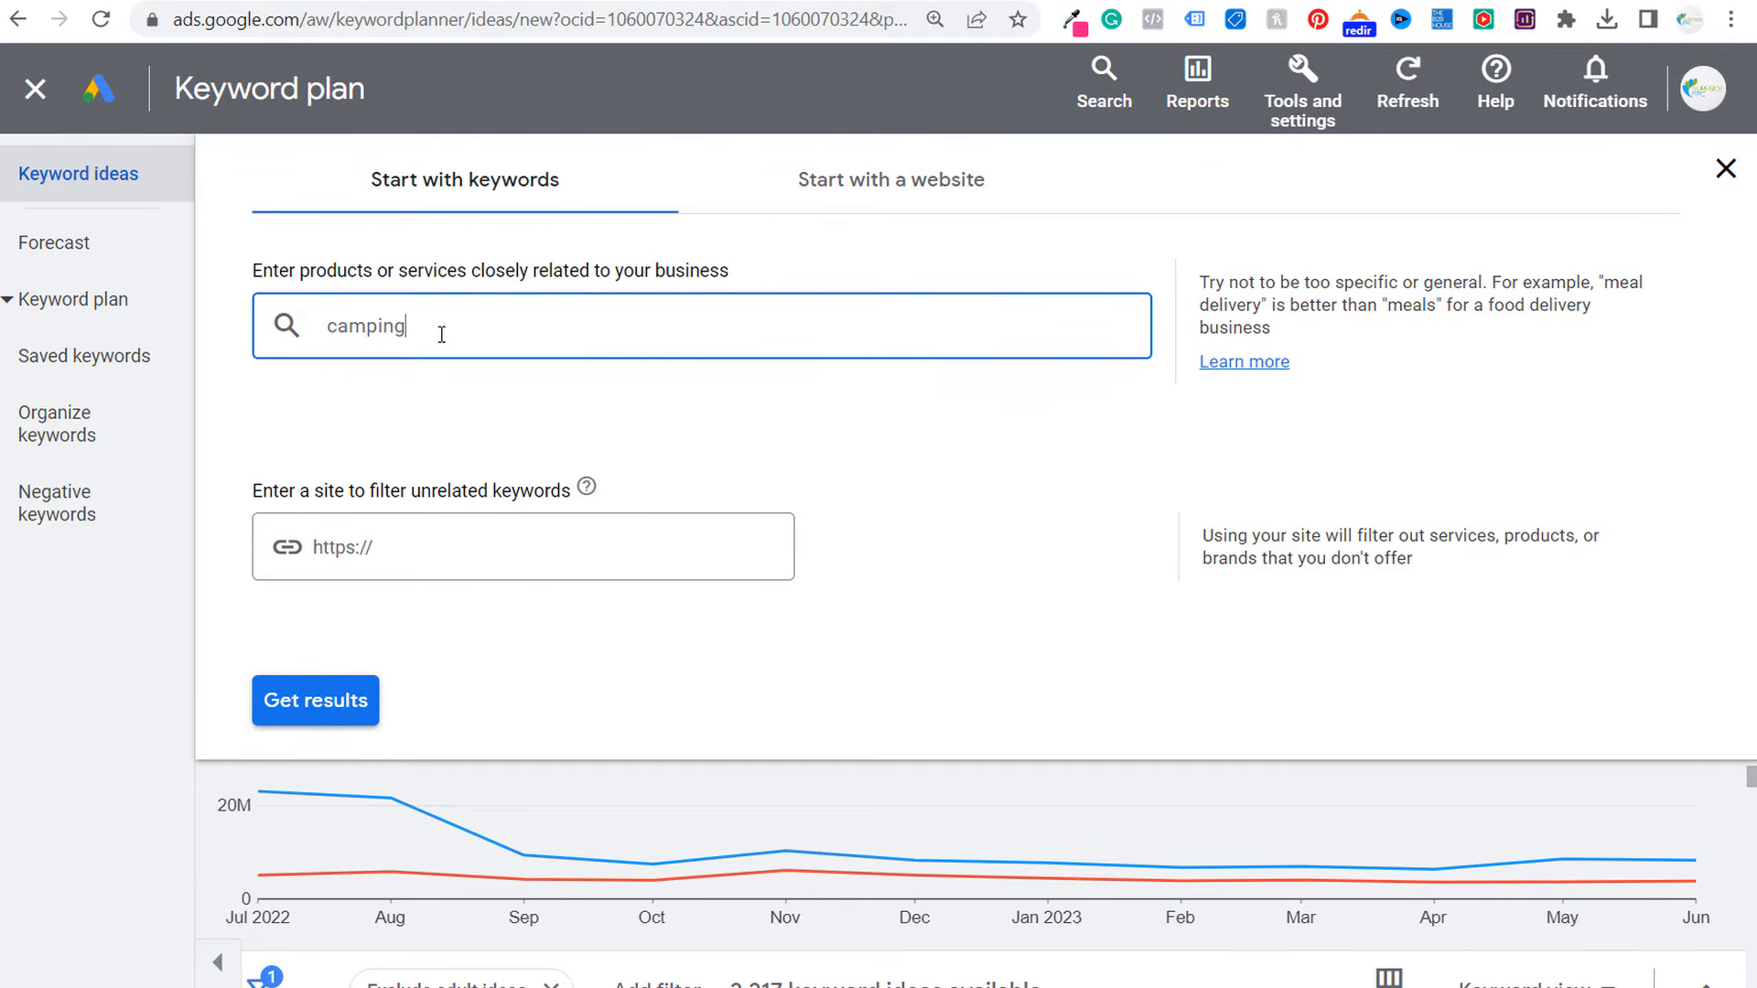
{"action": "left_click", "coordinate": [312, 702]}
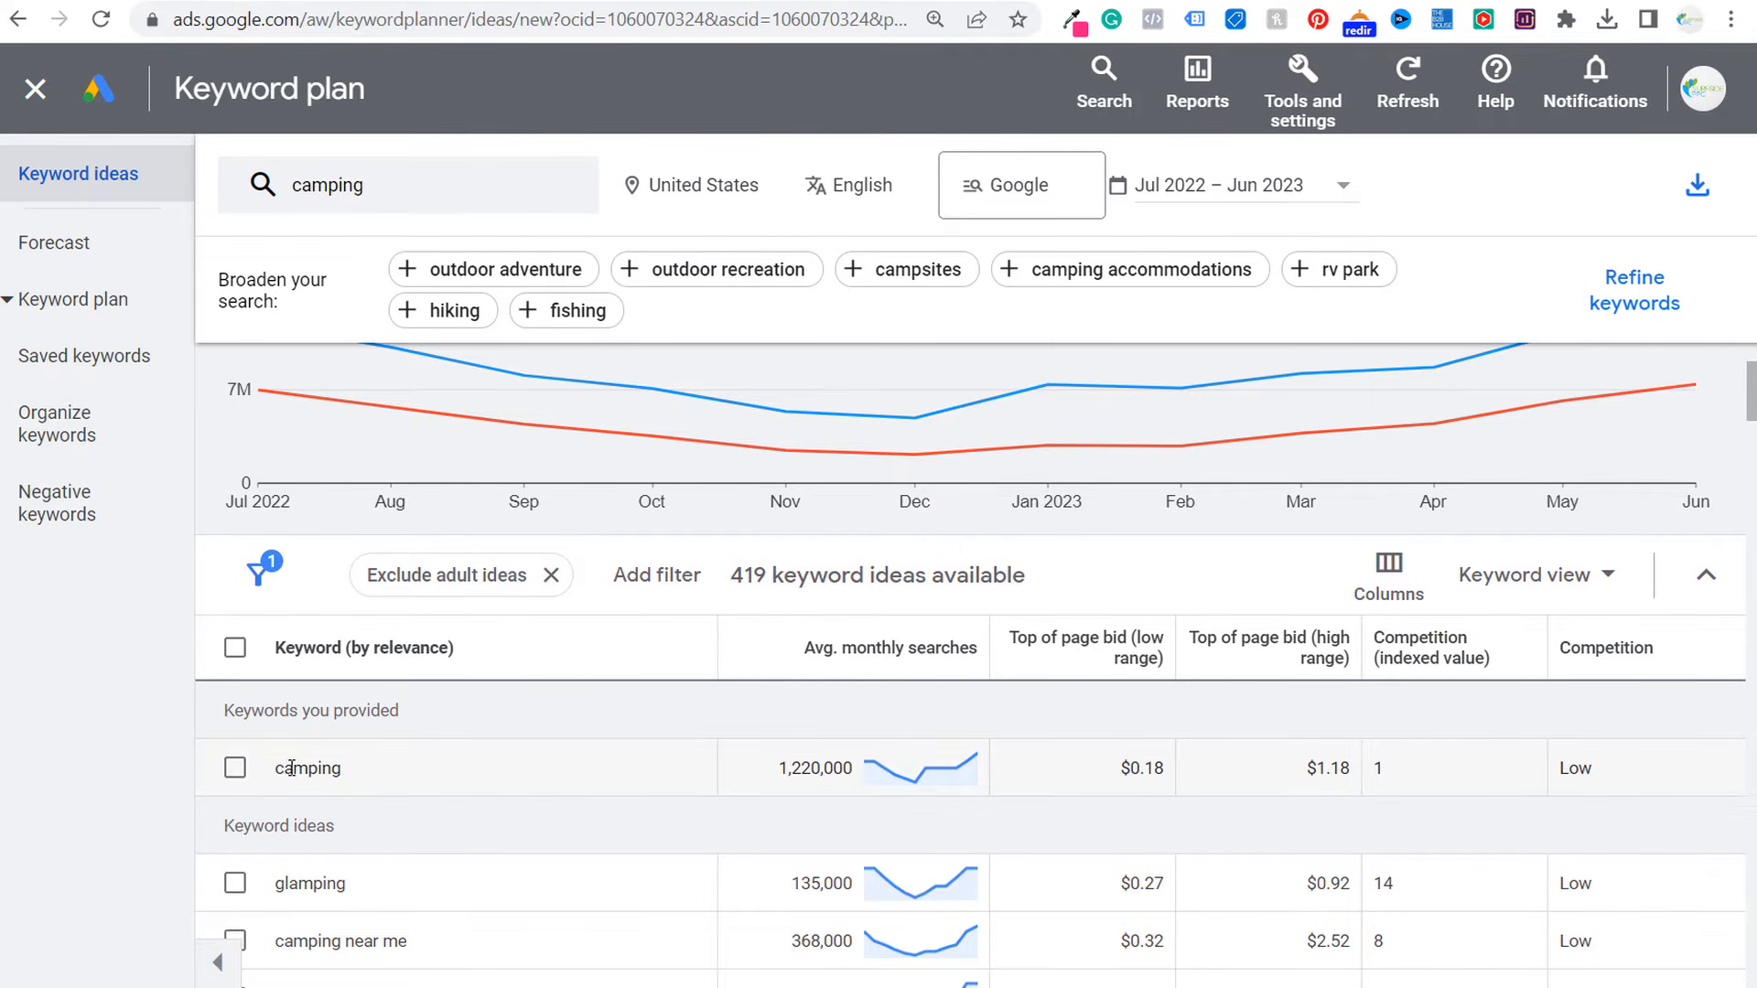
- Look through the camping keyword and its related keyword ideas with their search volumes, bids and competition
{"action": "left_click_drag", "start_coordinate": [278, 767], "coordinate": [410, 764]}
{"action": "left_click", "coordinate": [463, 785]}
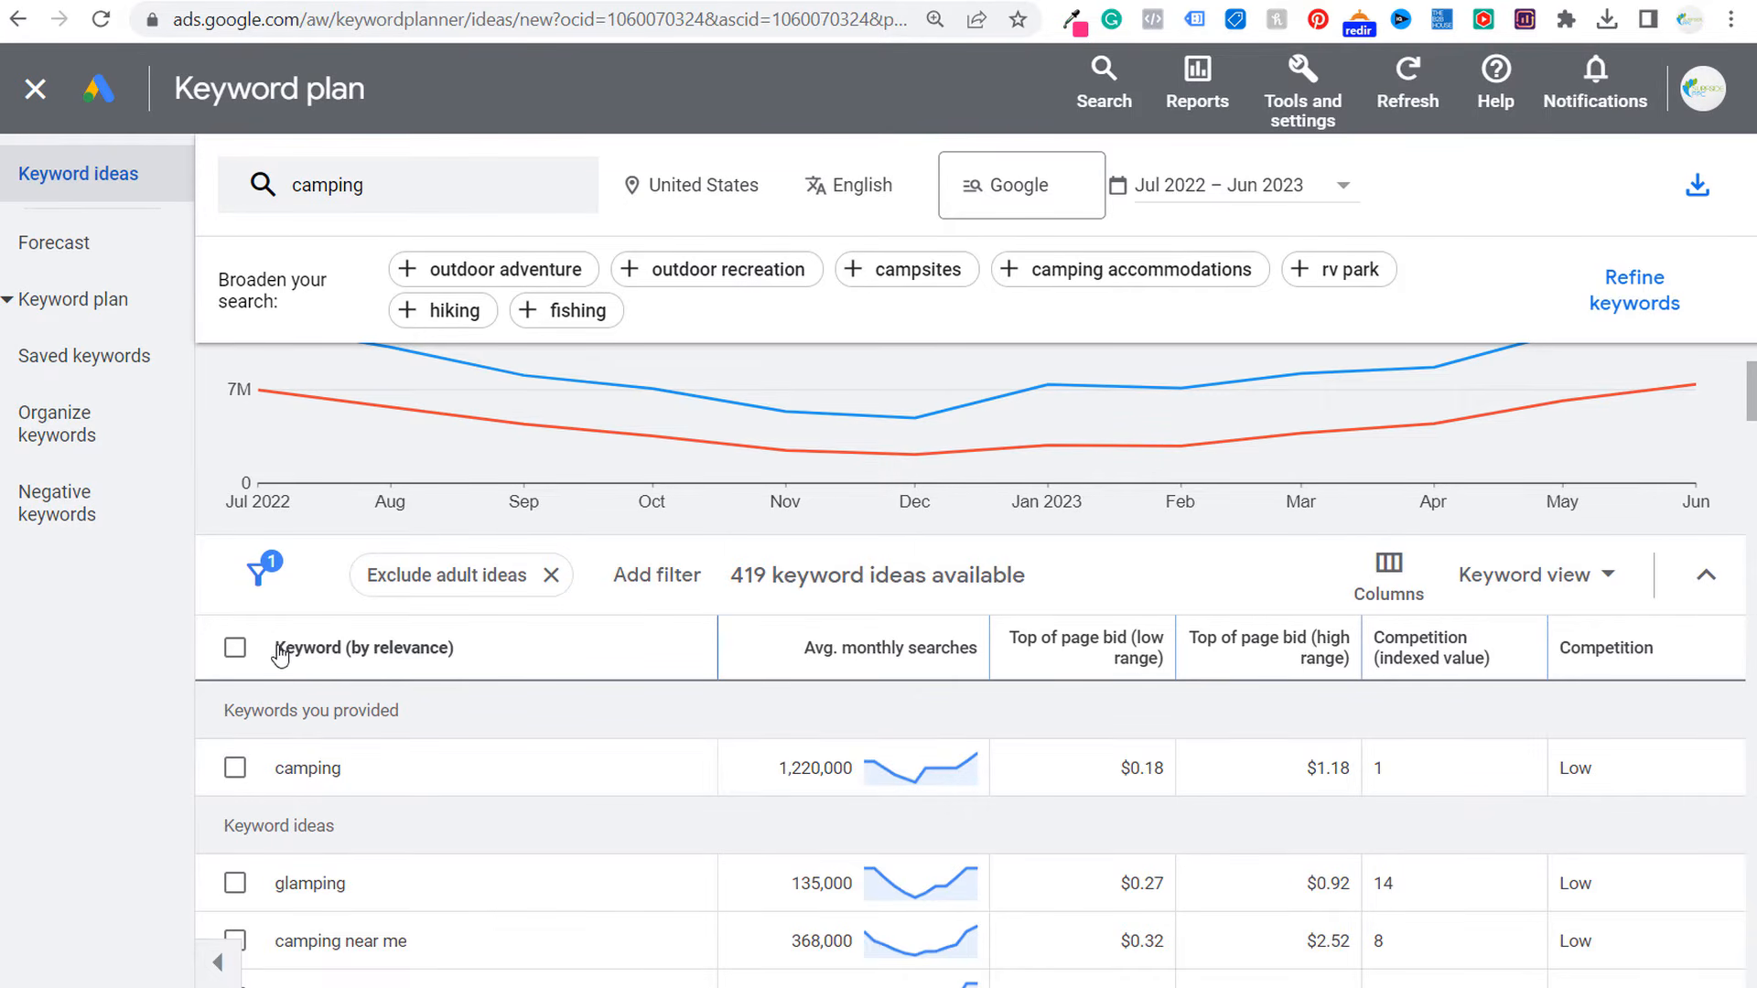
{"action": "scroll", "coordinate": [352, 736], "scroll_direction": "down", "scroll_amount": 2}
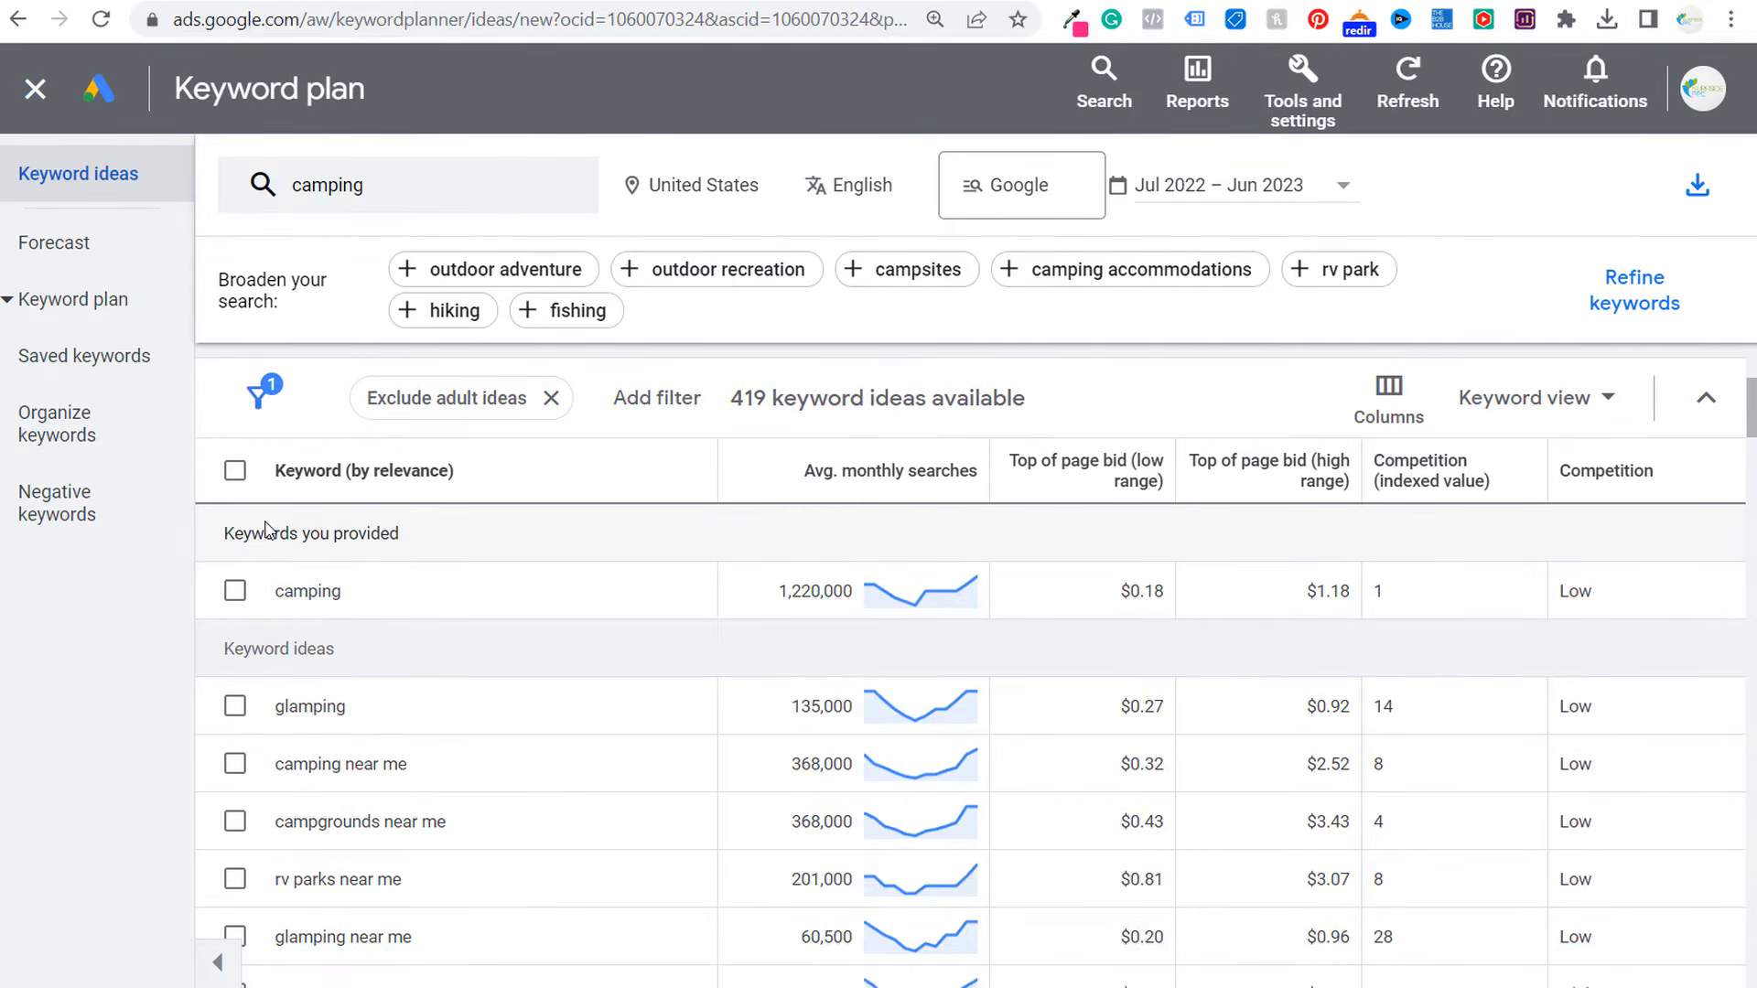
{"action": "left_click_drag", "start_coordinate": [233, 528], "coordinate": [448, 567]}
{"action": "left_click_drag", "start_coordinate": [225, 649], "coordinate": [432, 655]}
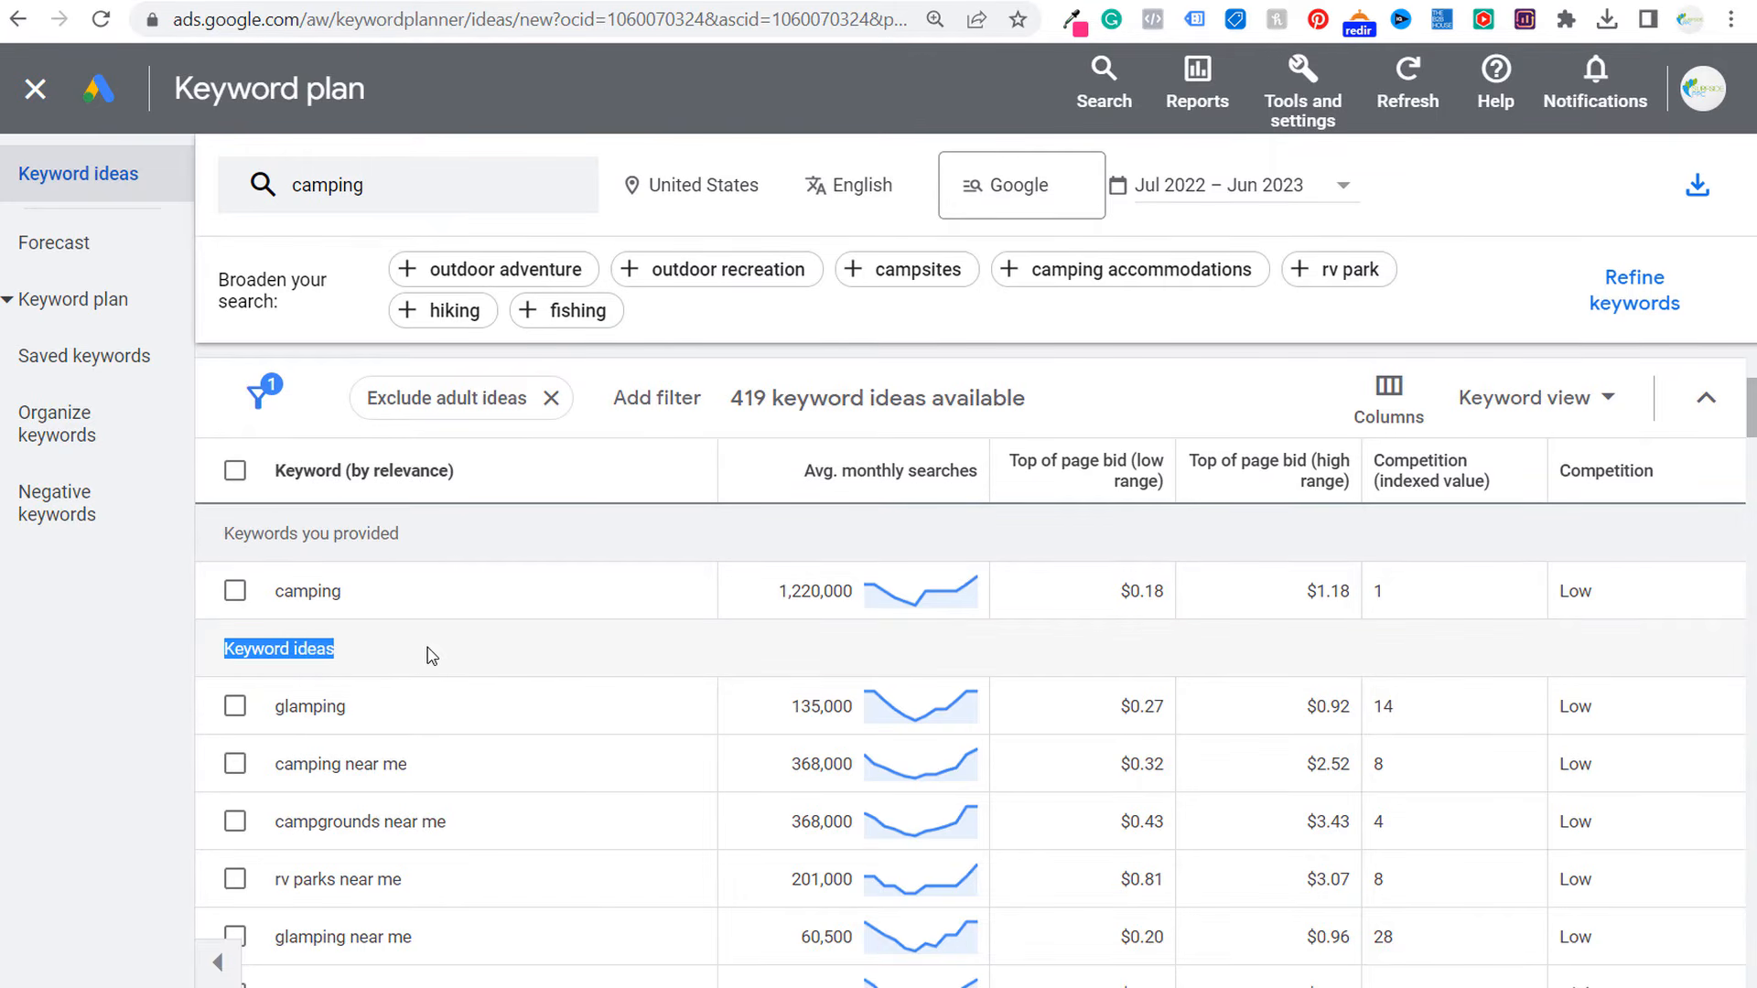
{"action": "left_click", "coordinate": [252, 651]}
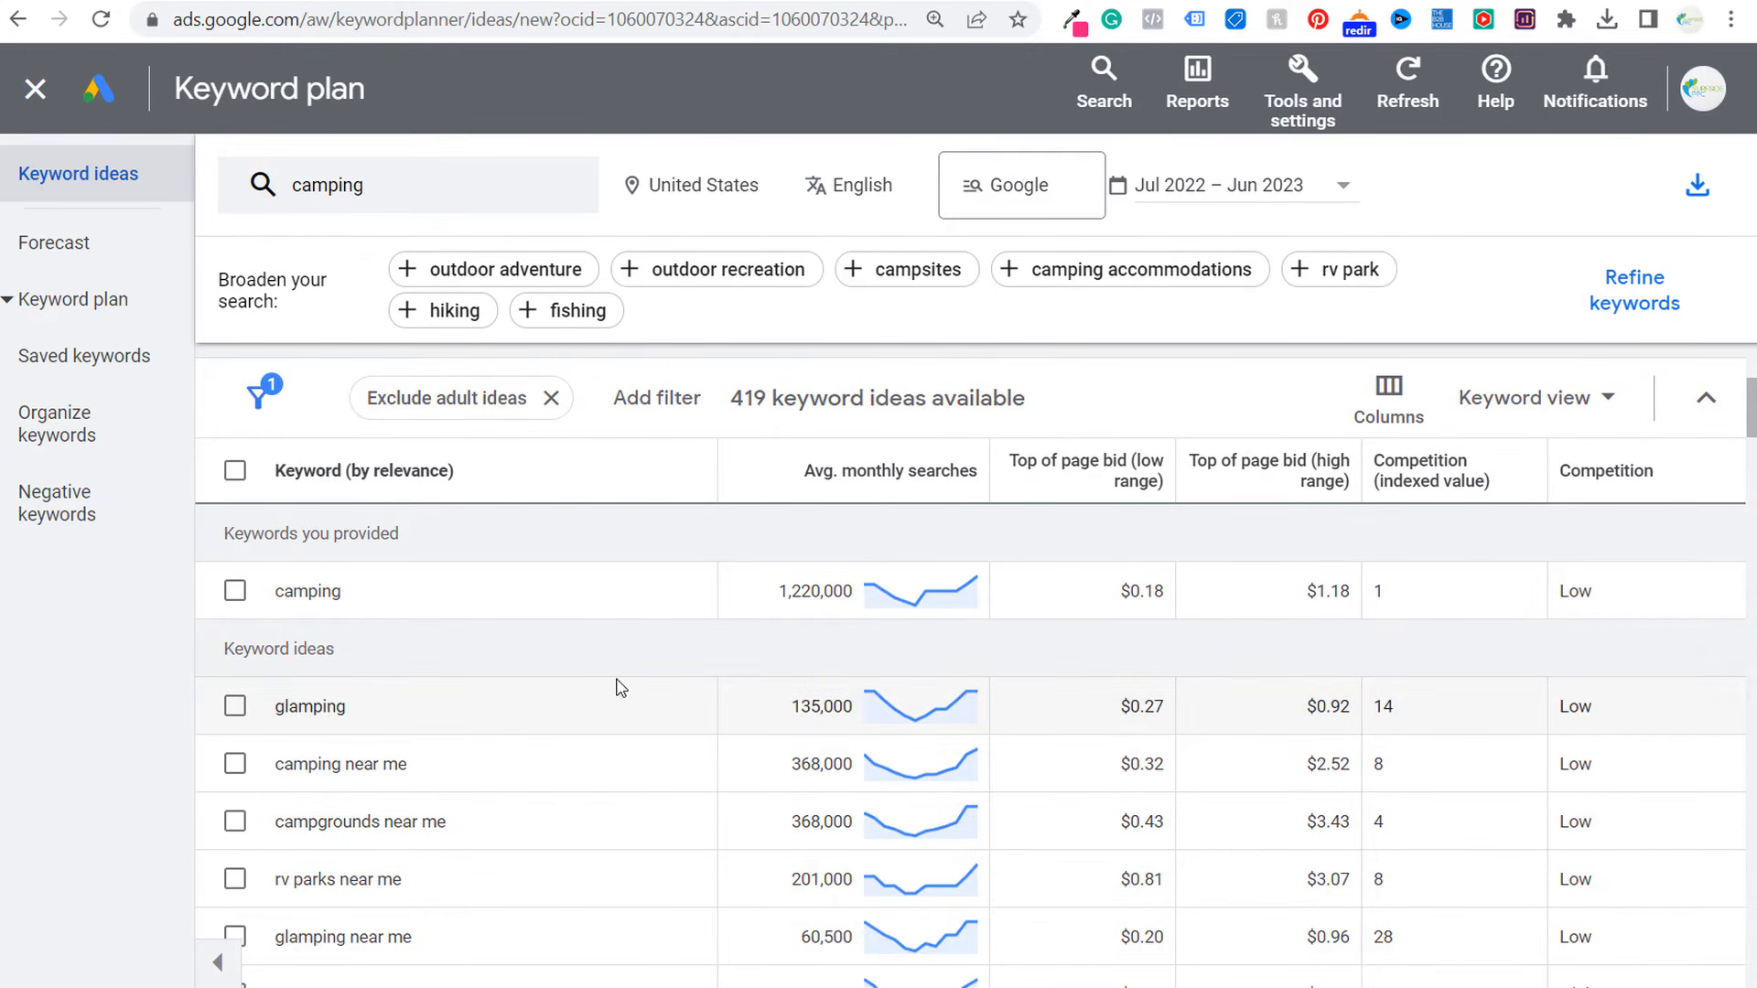
{"action": "scroll", "coordinate": [604, 628], "scroll_direction": "down", "scroll_amount": 4}
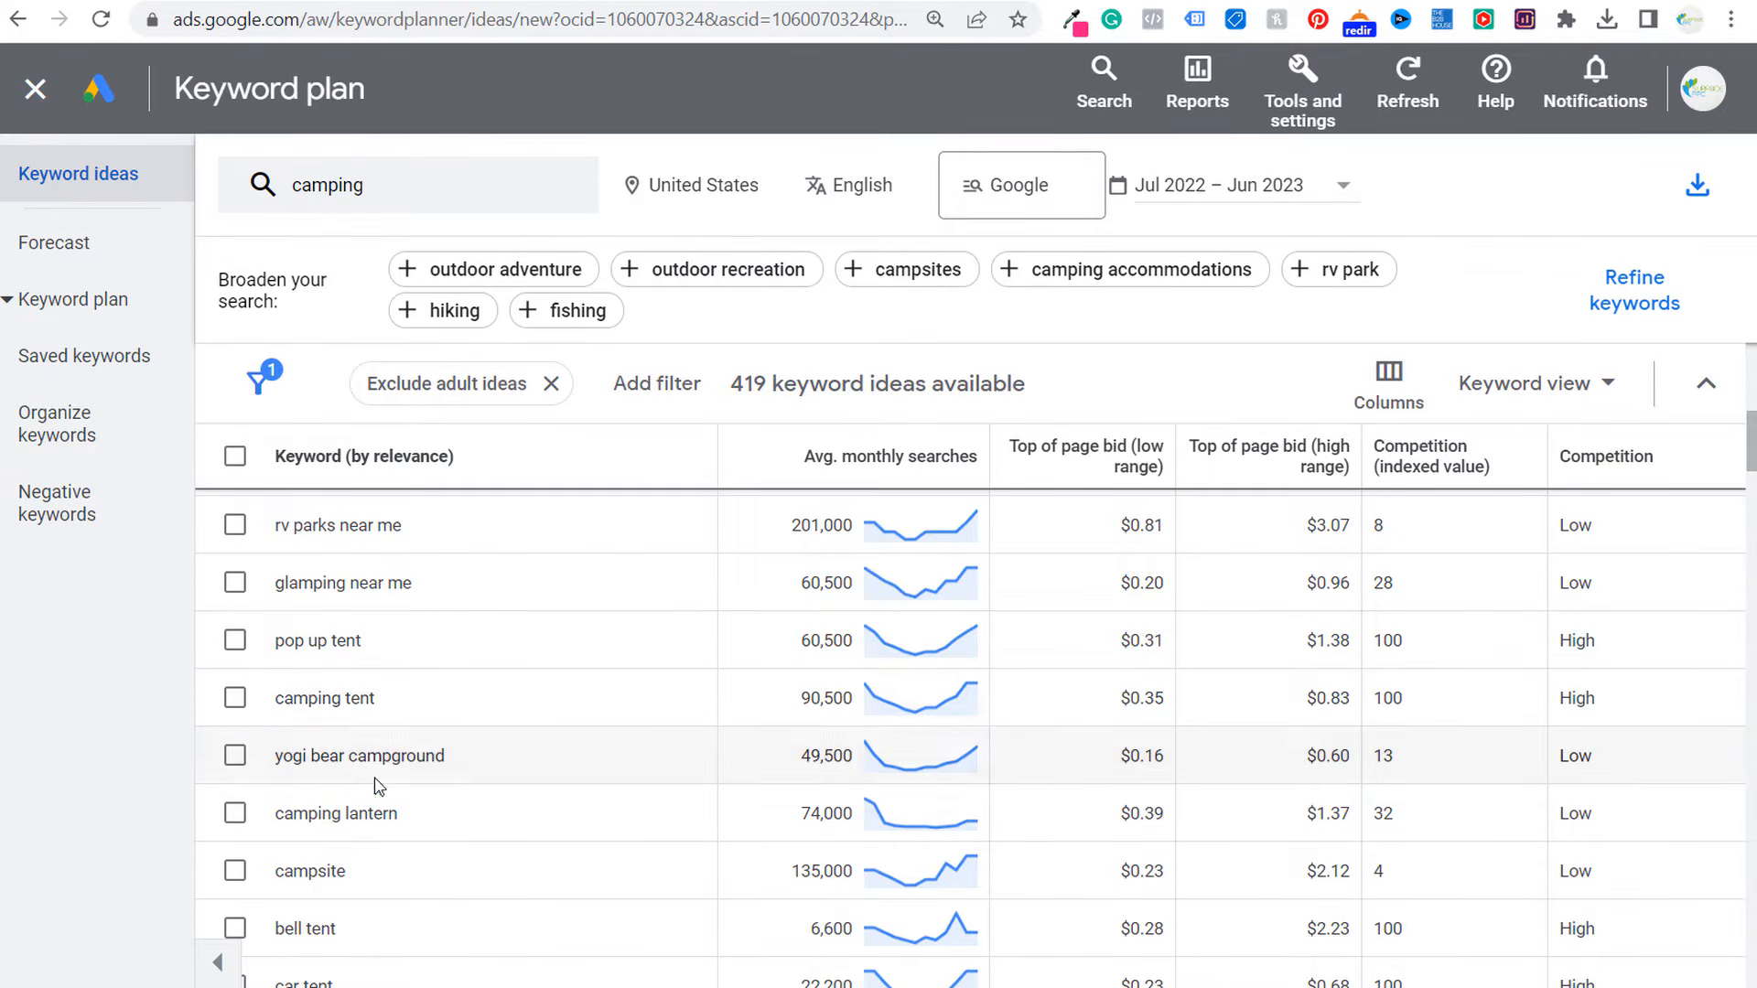
- Add camping tents as a second search keyword alongside camping
{"action": "left_click", "coordinate": [436, 196]}
{"action": "type", "text": "cam"}
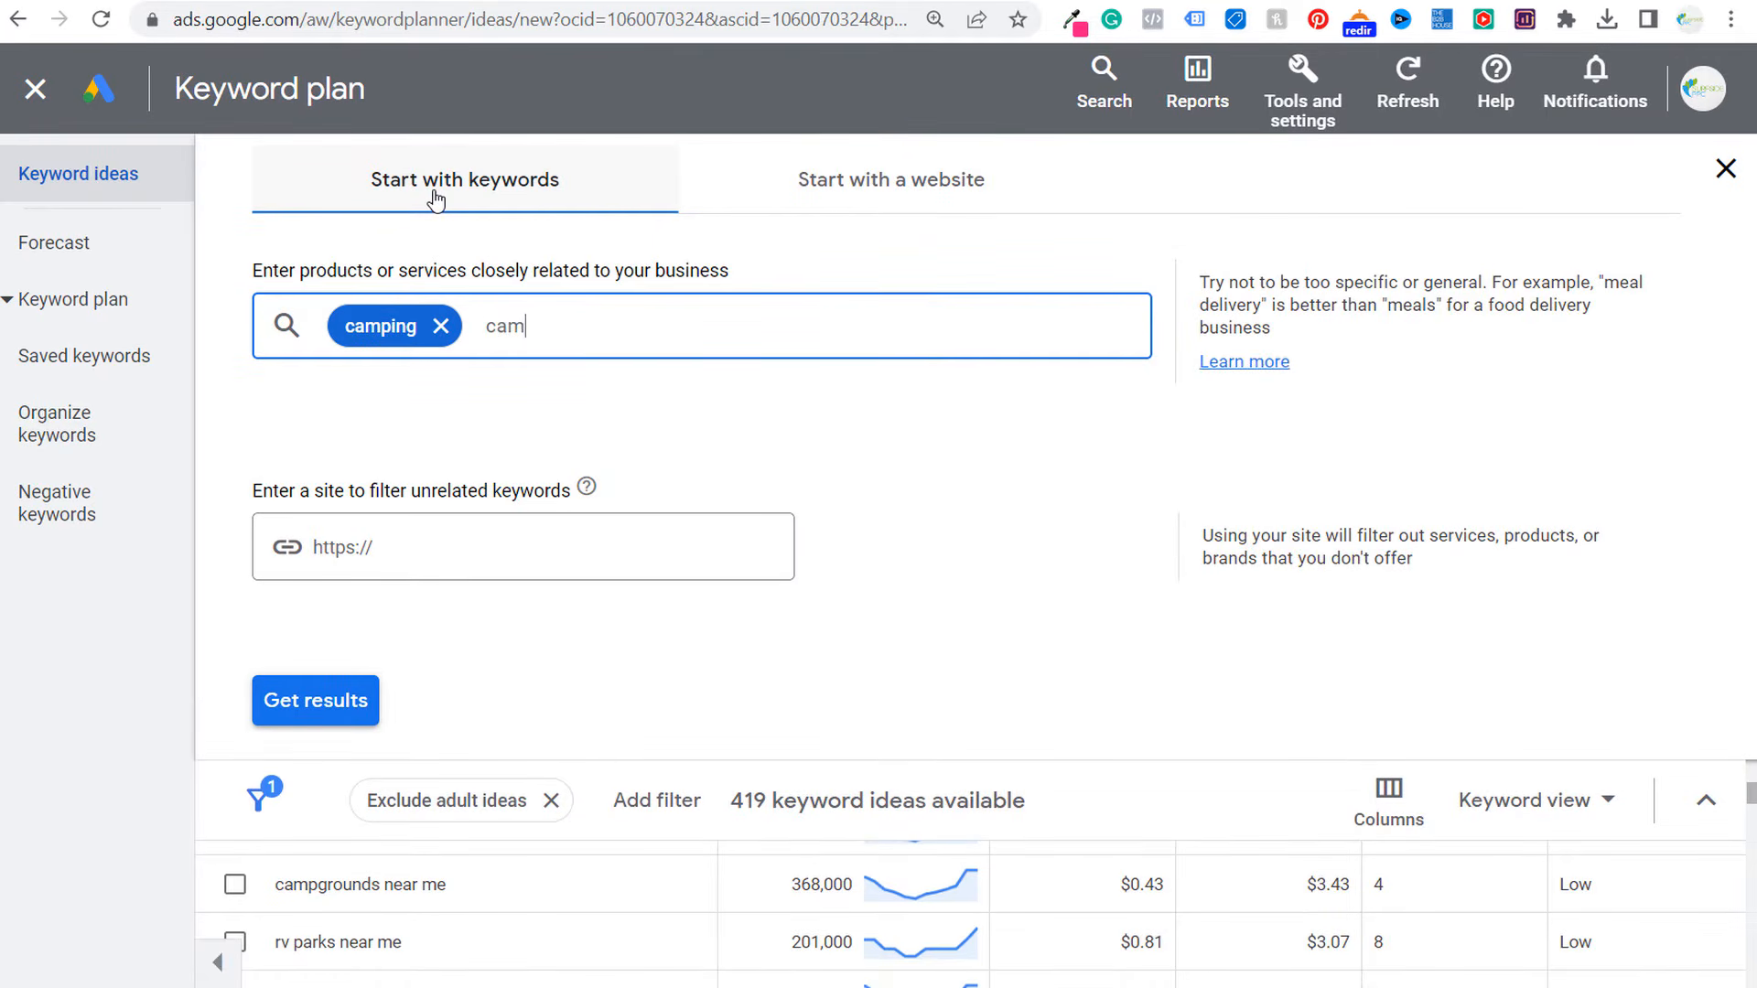
{"action": "type", "text": "ping tents"}
{"action": "key", "text": "Return"}
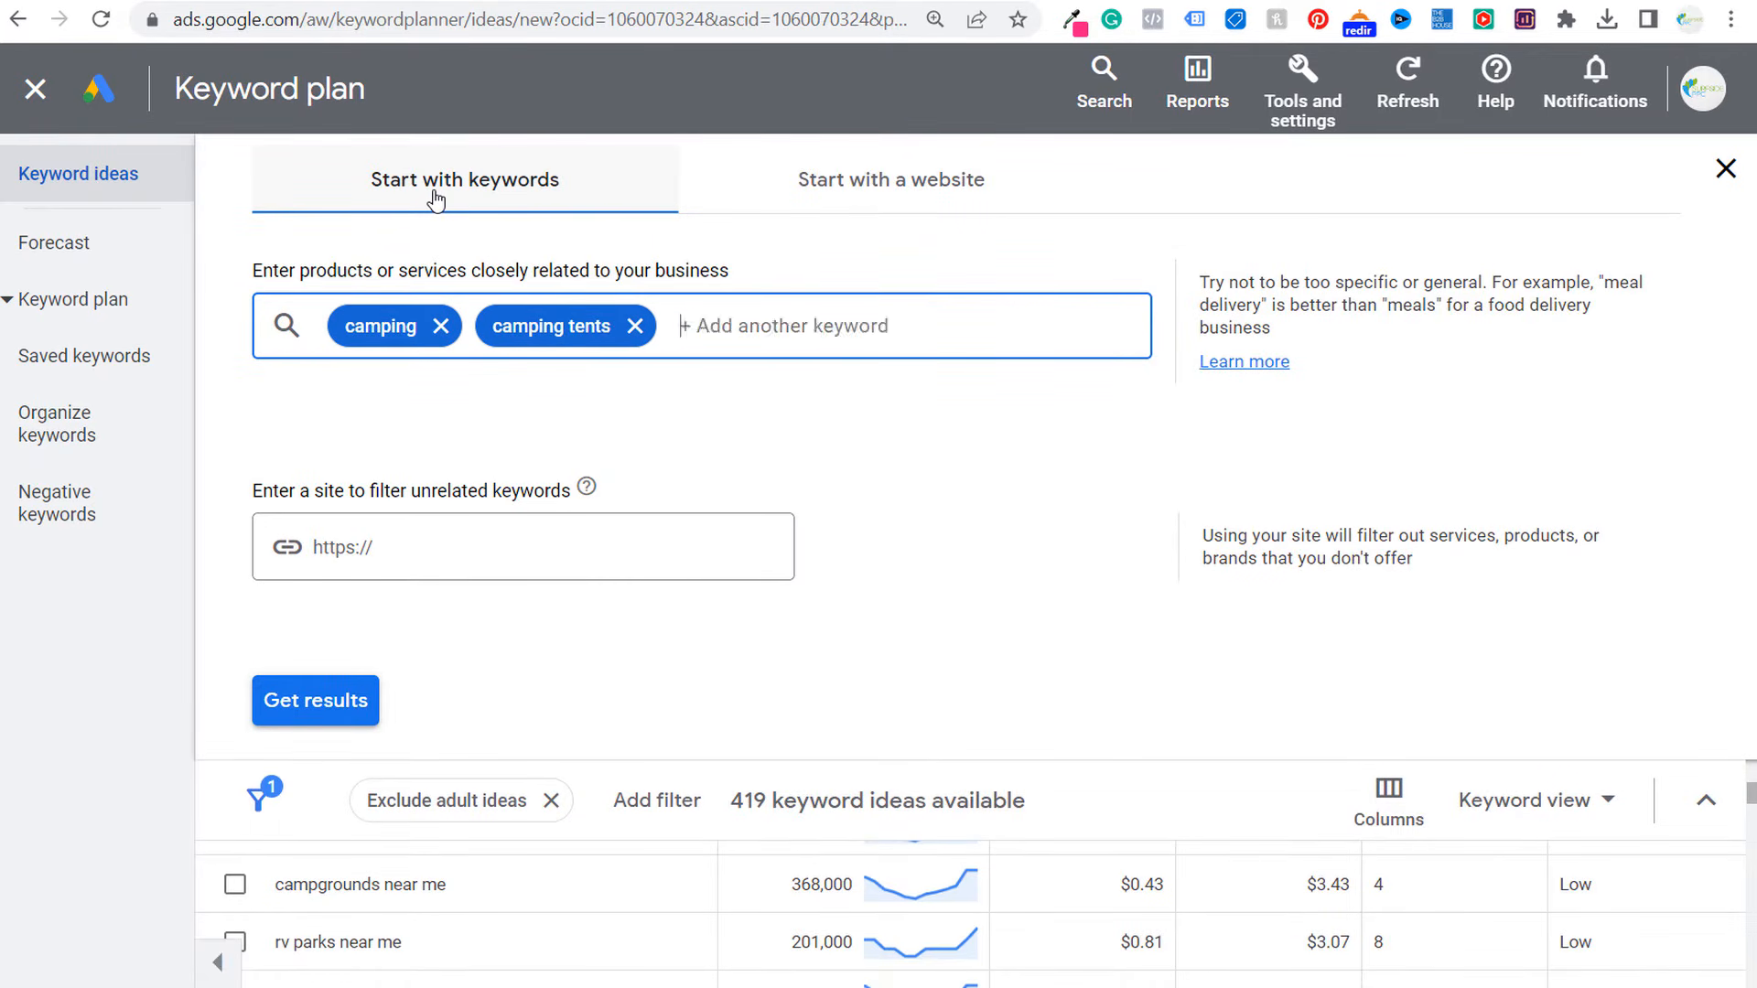
{"action": "type", "text": "outdoor tents"}
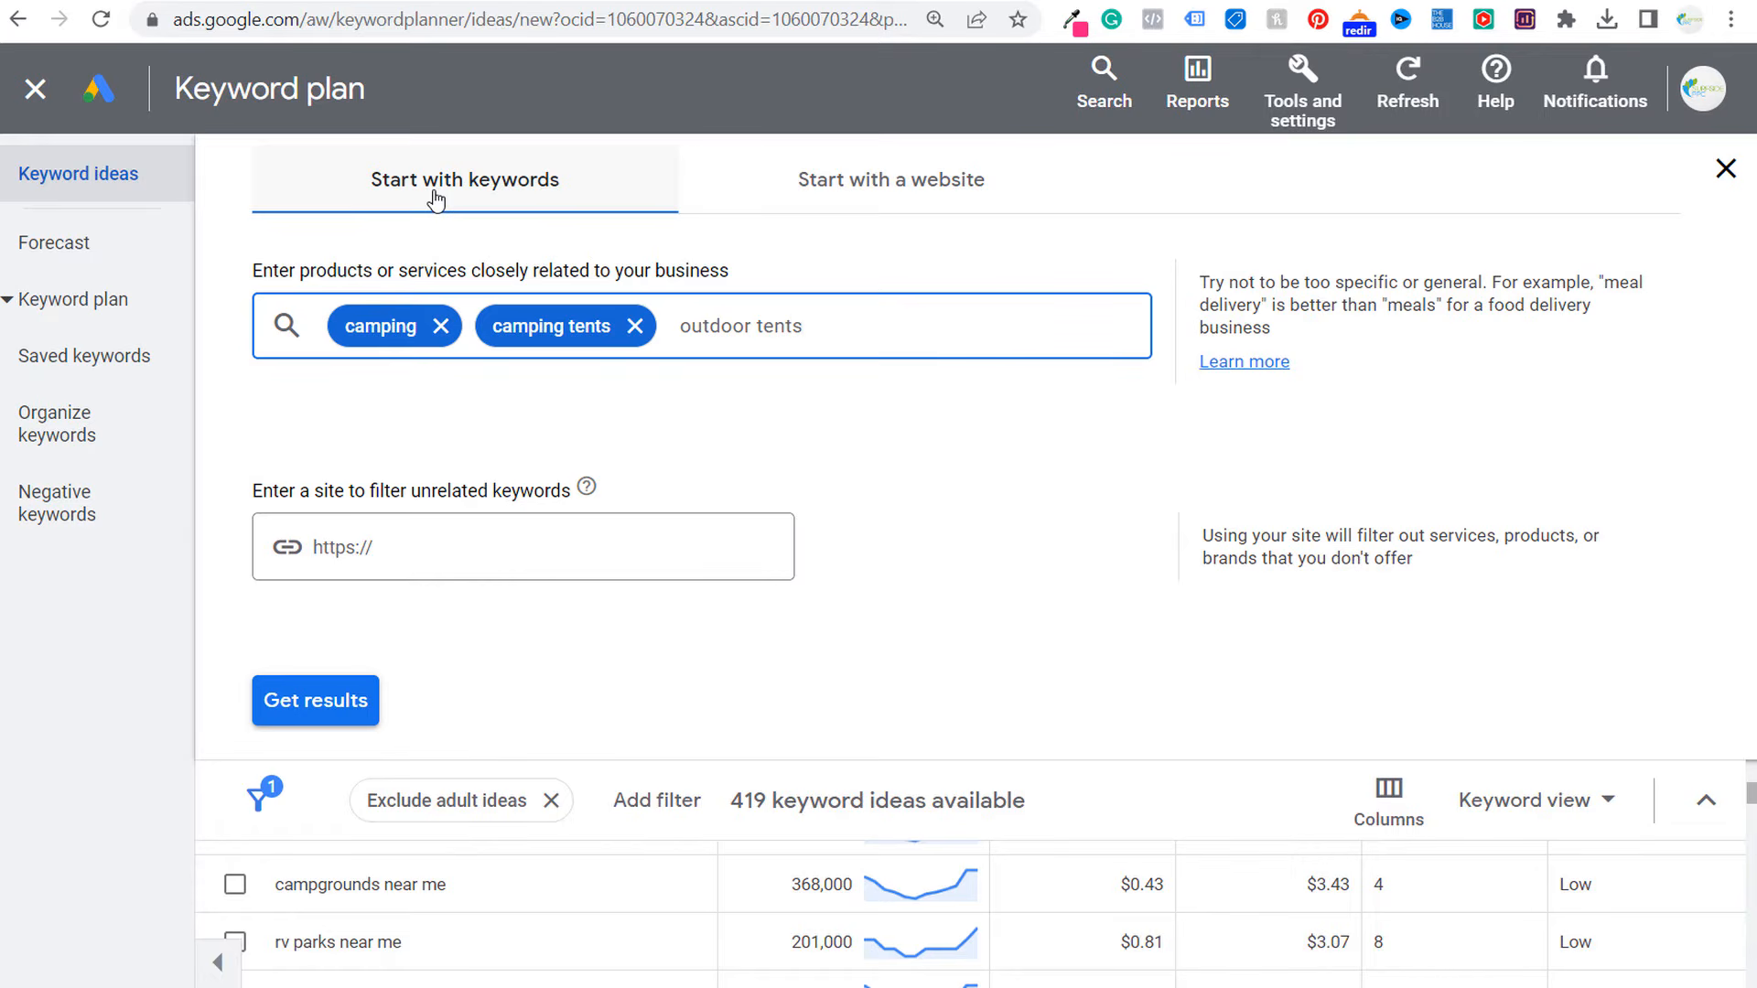
{"action": "key", "text": "Return"}
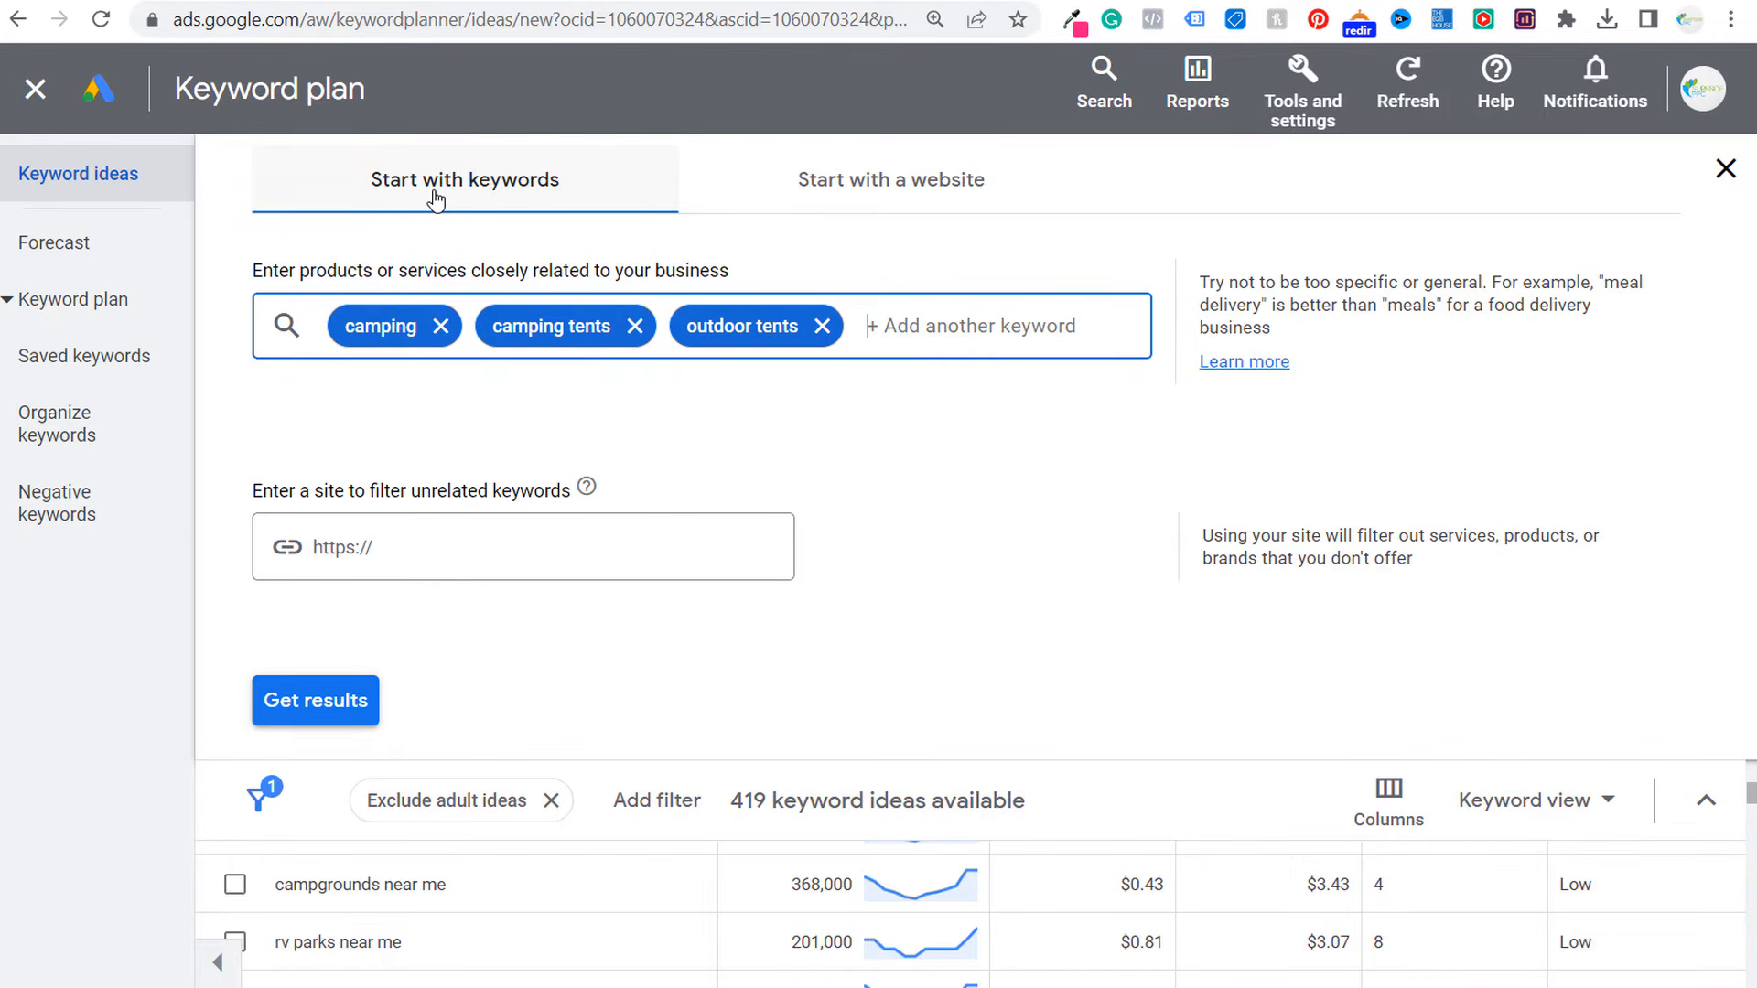
{"action": "left_click", "coordinate": [821, 327]}
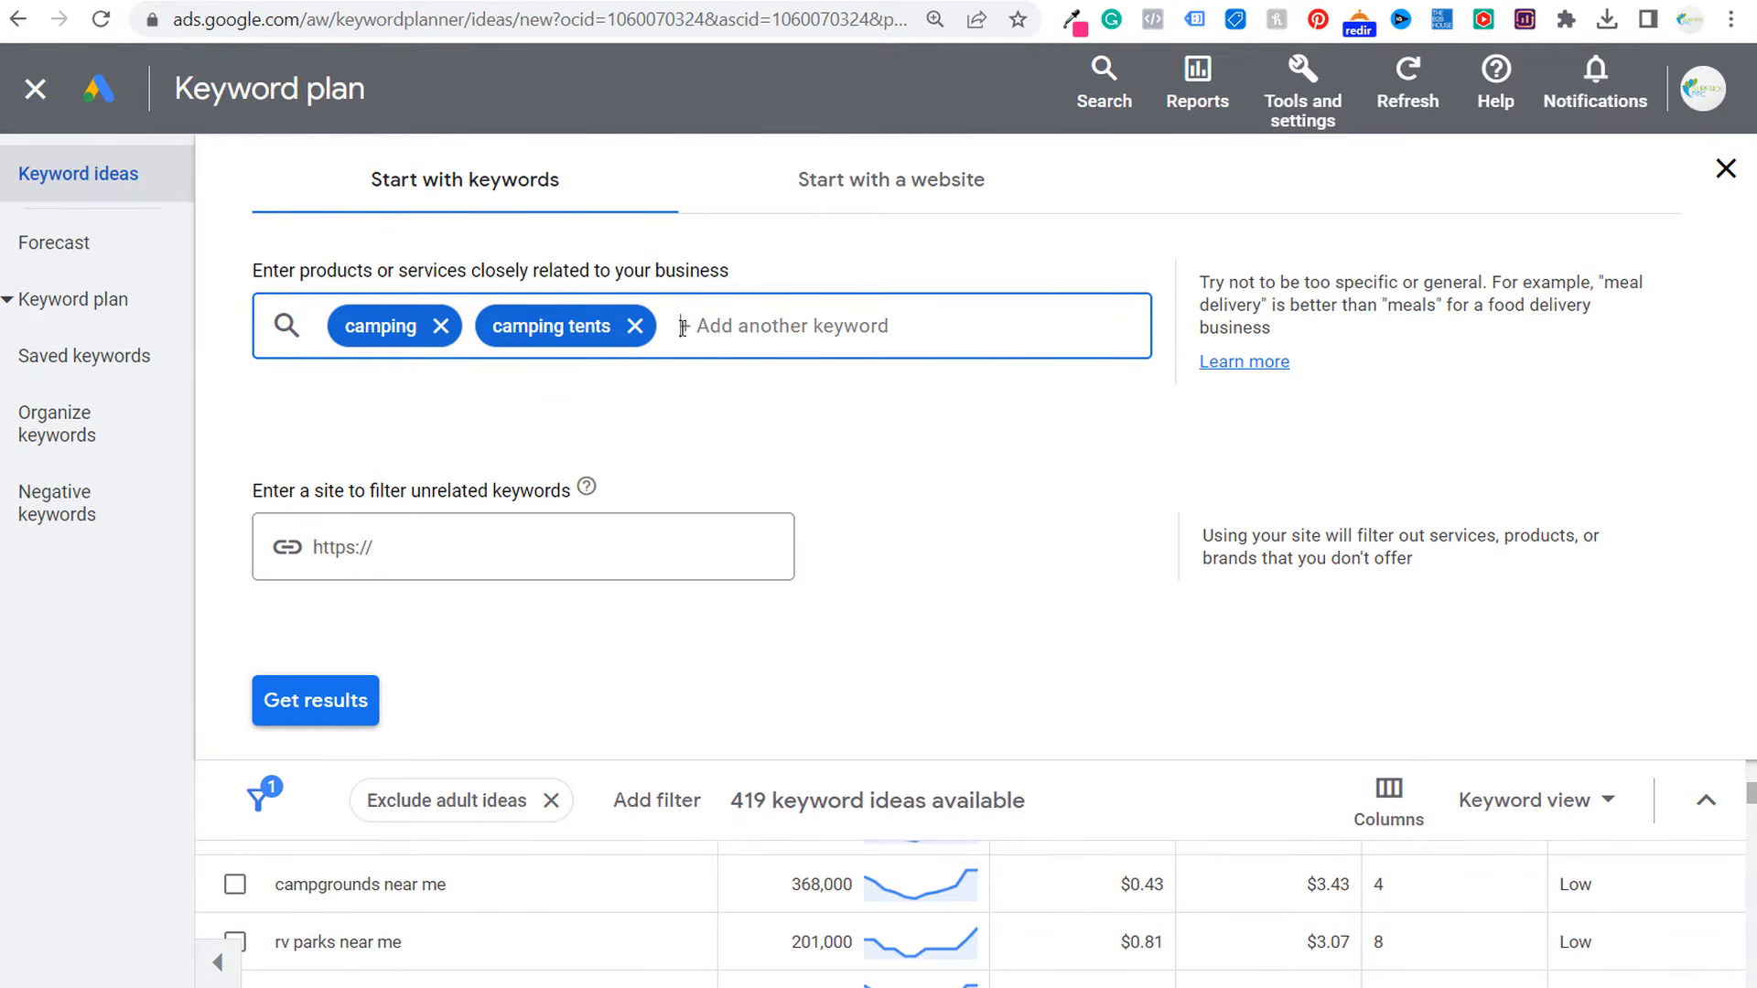
- Add camping lanterns as the third search keyword
{"action": "type", "text": "camping lante"}
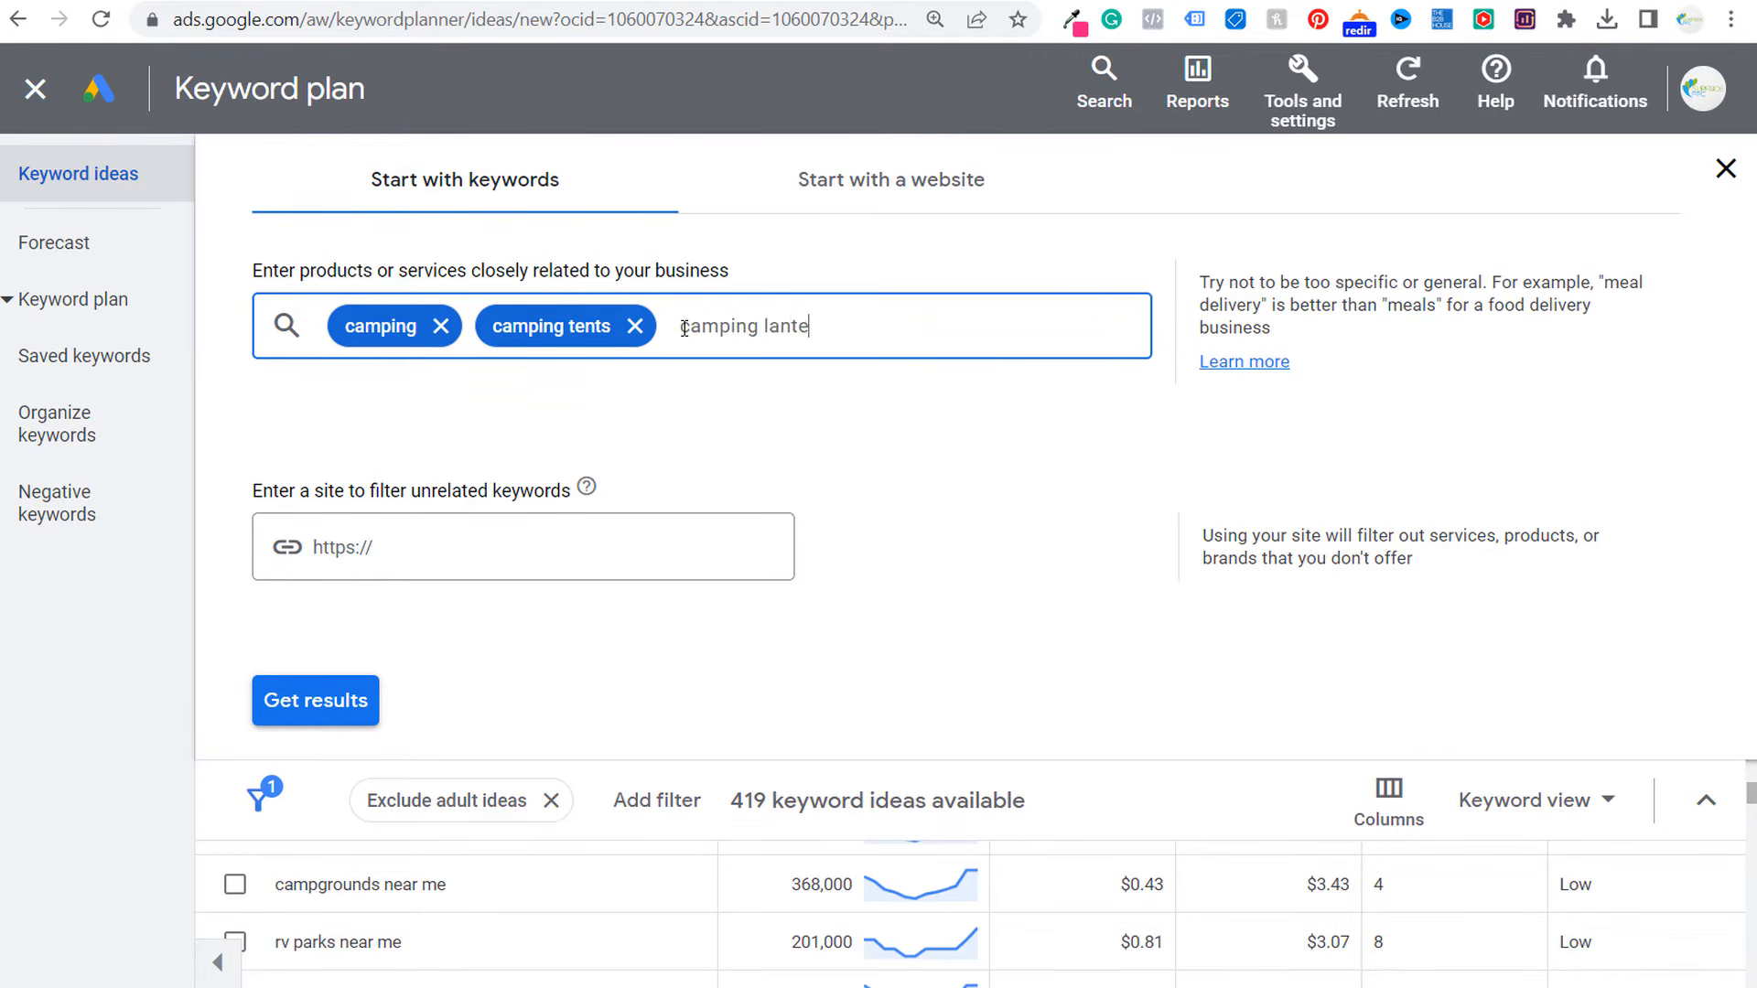
{"action": "type", "text": "rns"}
{"action": "key", "text": "Return"}
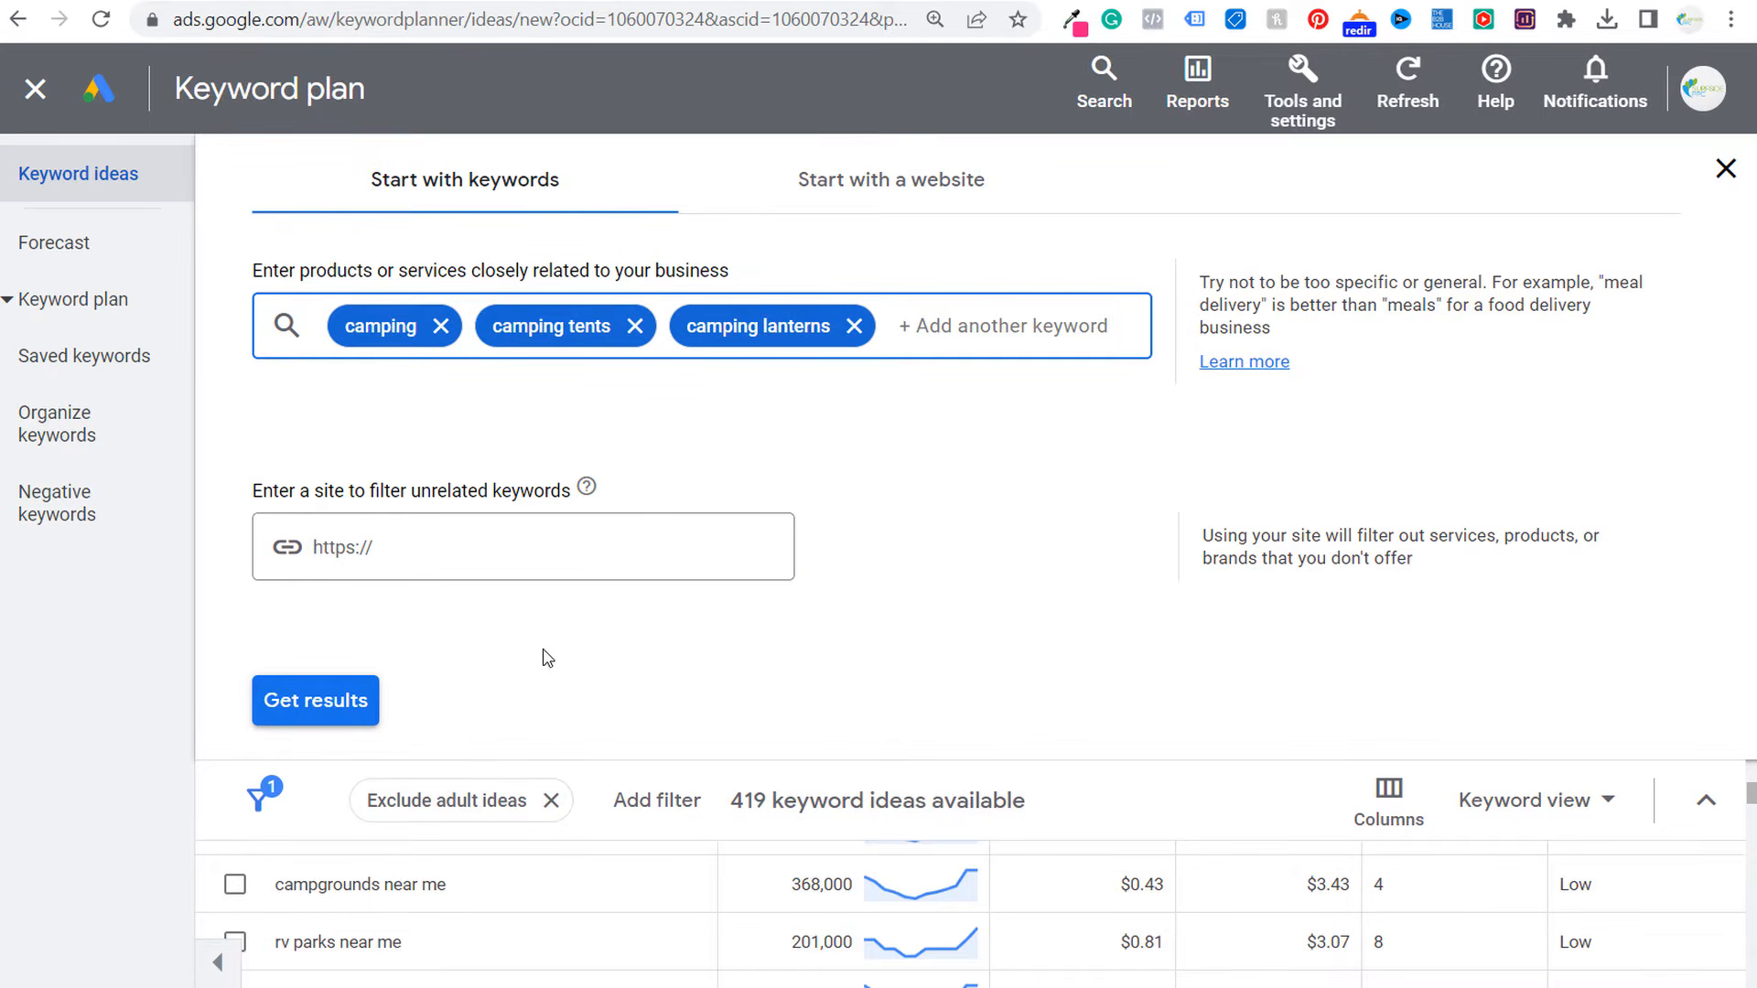
- Add camping grill from the existing ideas as the fourth search keyword and get the keyword ideas for all four
{"action": "scroll", "coordinate": [632, 879], "scroll_direction": "down", "scroll_amount": 3}
{"action": "scroll", "coordinate": [513, 956], "scroll_direction": "down", "scroll_amount": 2}
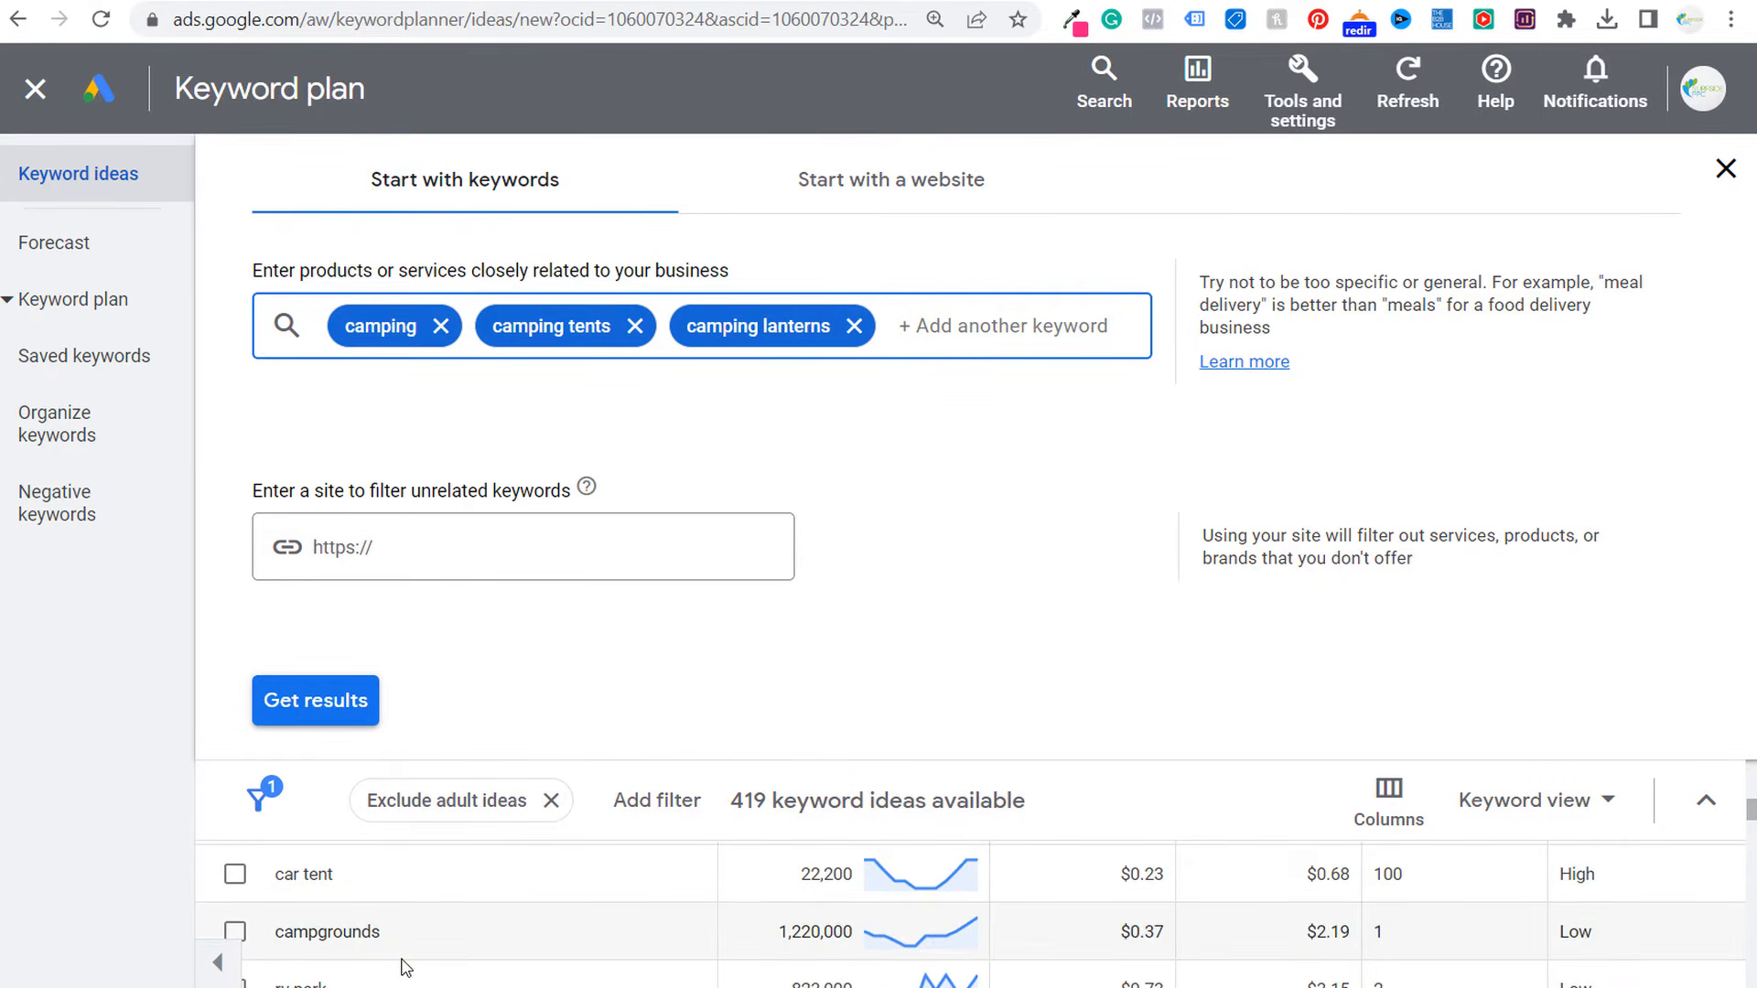
{"action": "scroll", "coordinate": [398, 963], "scroll_direction": "down", "scroll_amount": 4}
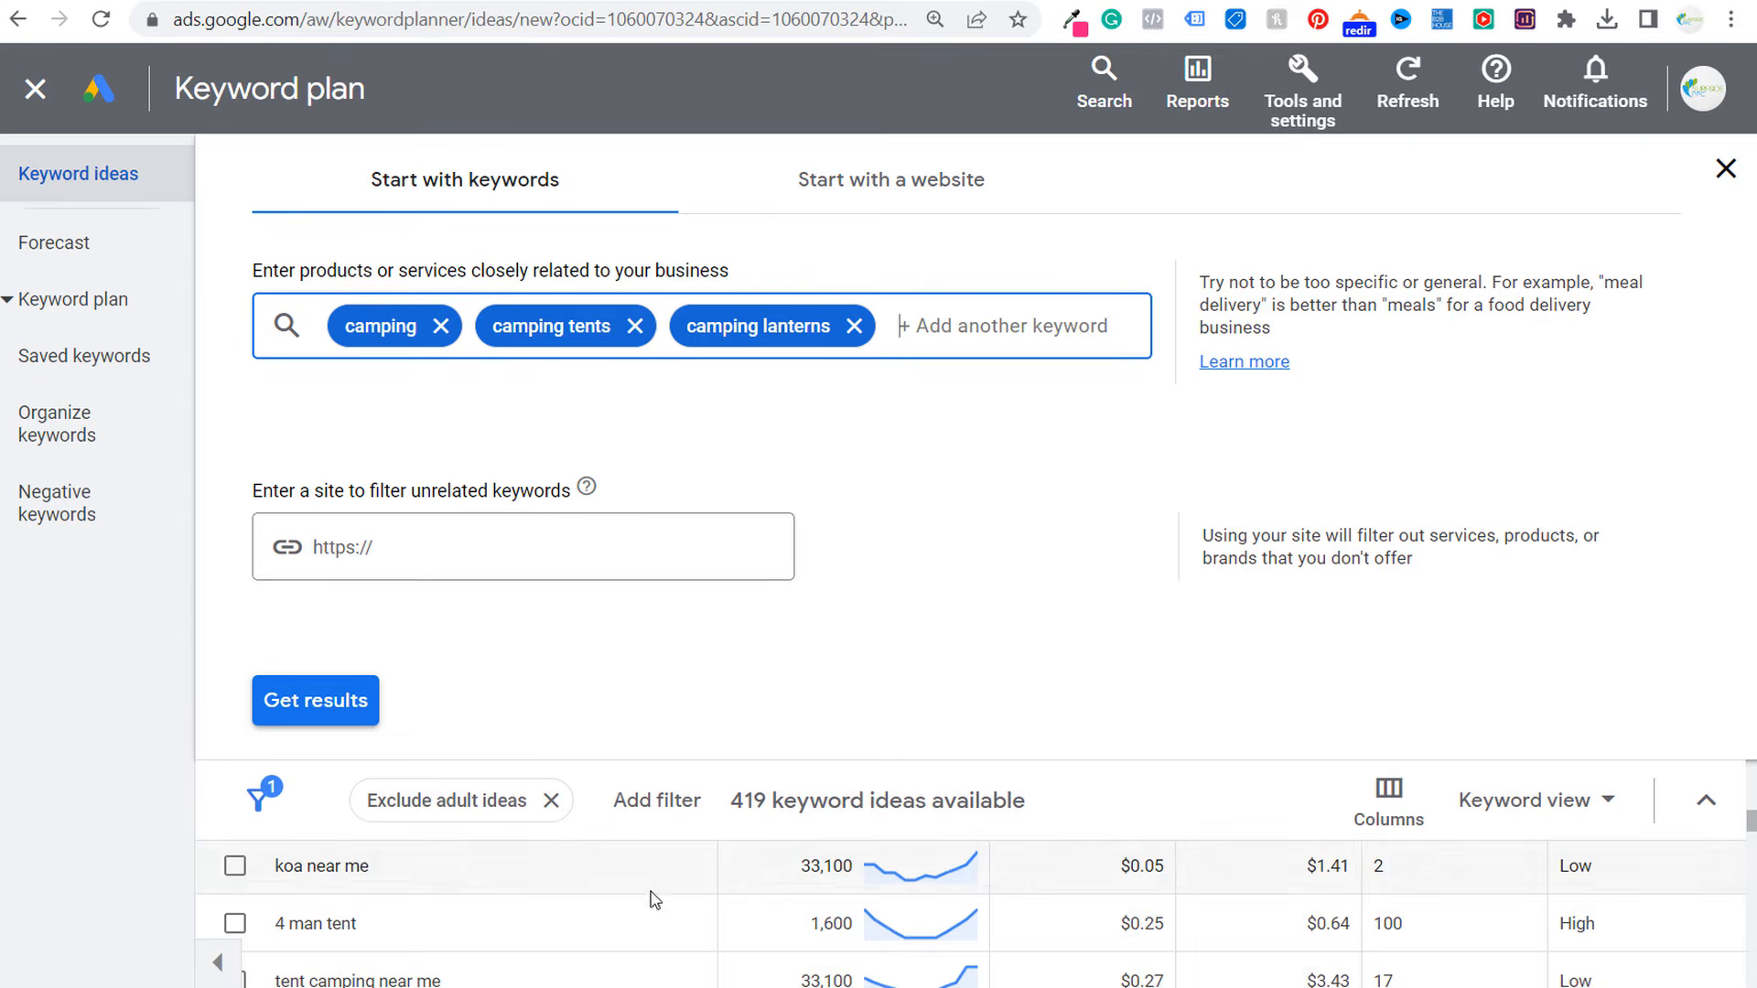
{"action": "scroll", "coordinate": [656, 901], "scroll_direction": "down", "scroll_amount": 5}
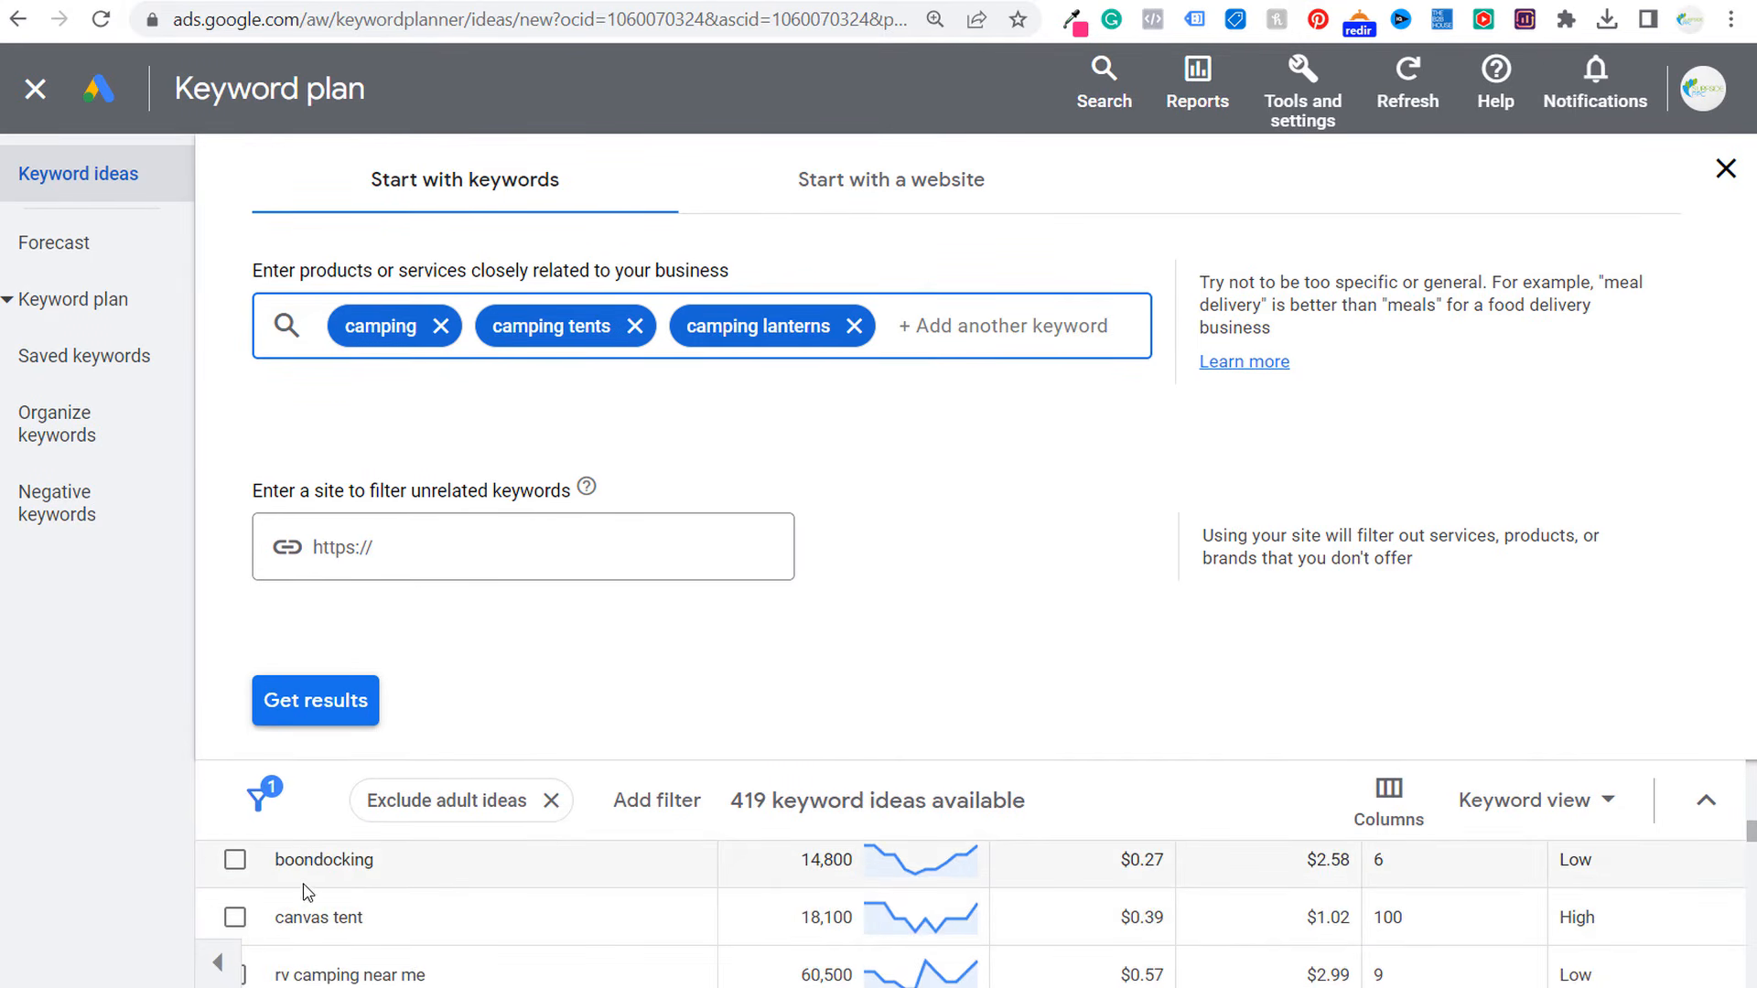
{"action": "scroll", "coordinate": [315, 894], "scroll_direction": "down", "scroll_amount": 3}
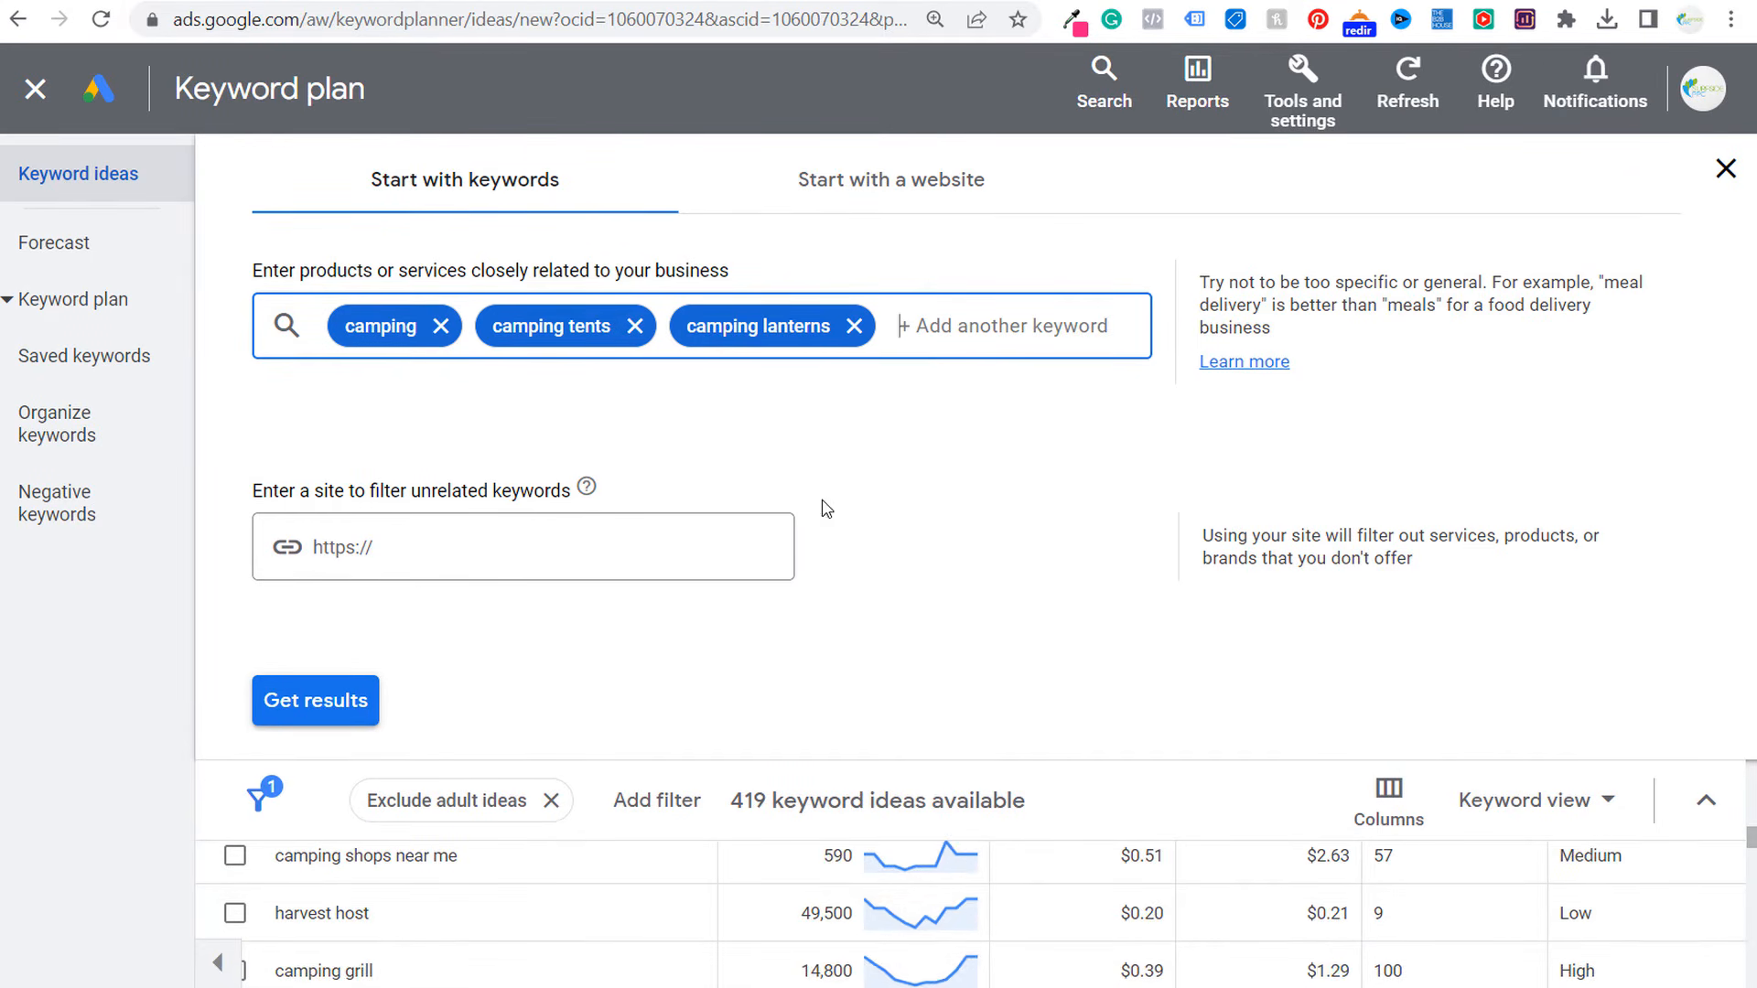
{"action": "left_click", "coordinate": [947, 320]}
{"action": "type", "text": "camping grill"}
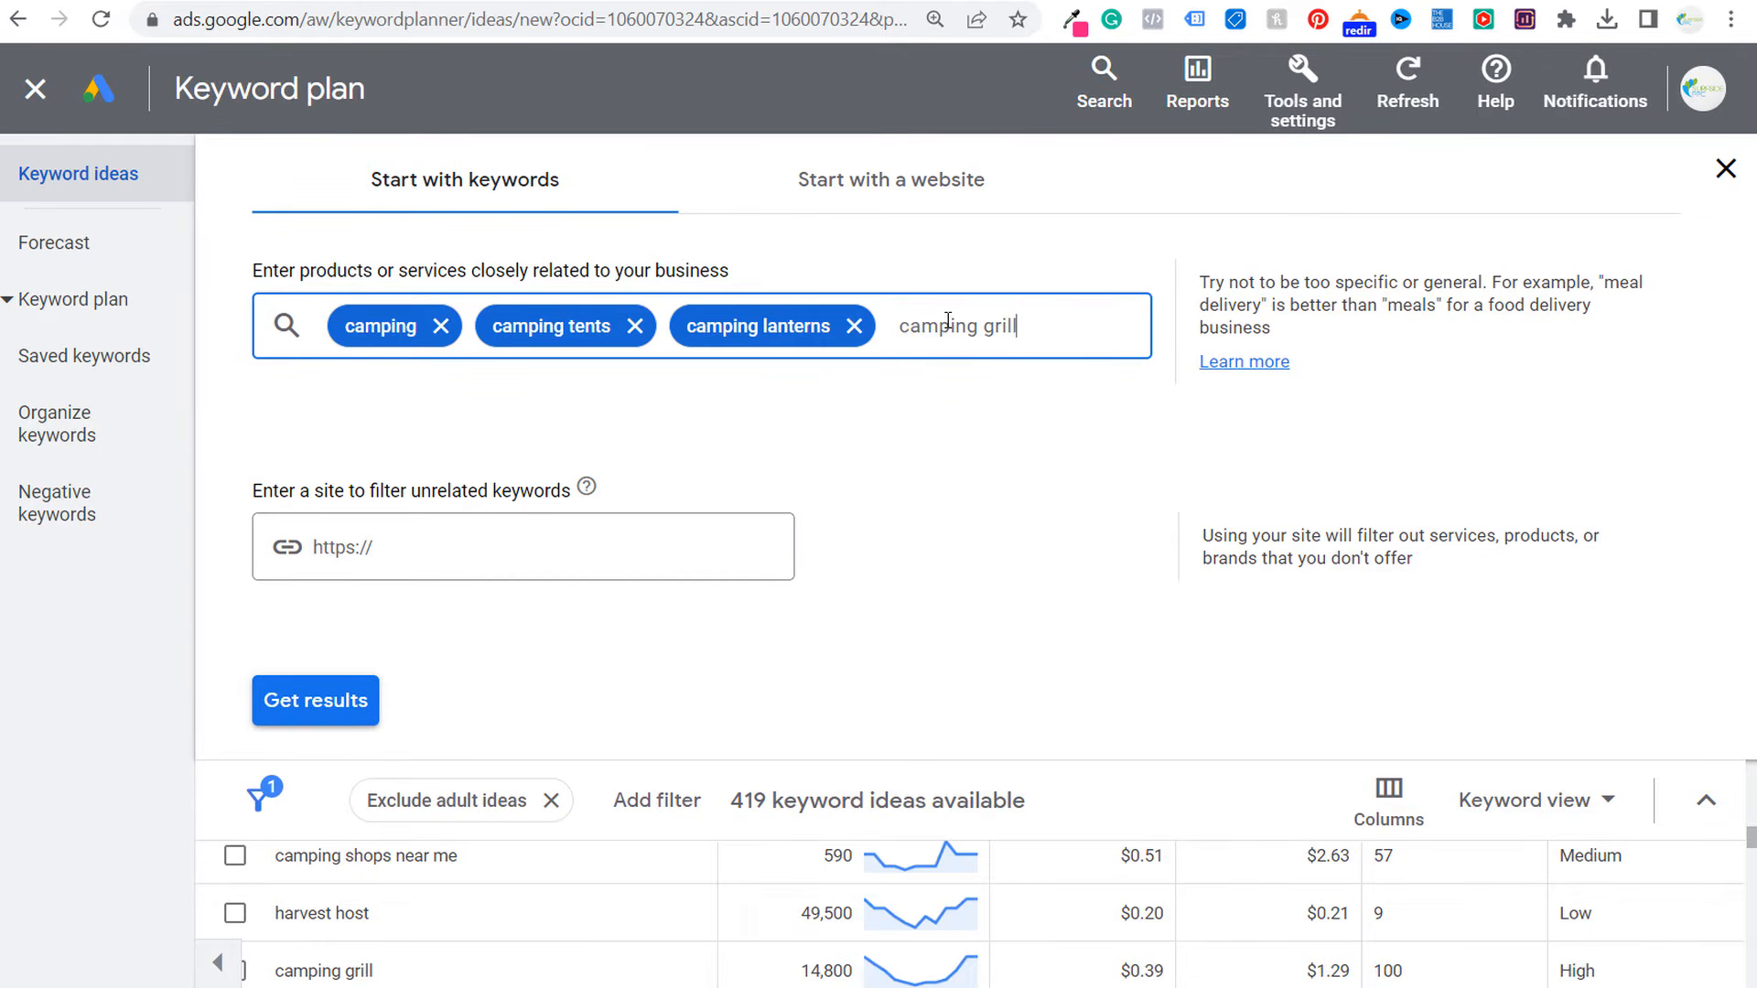
{"action": "key", "text": "Return"}
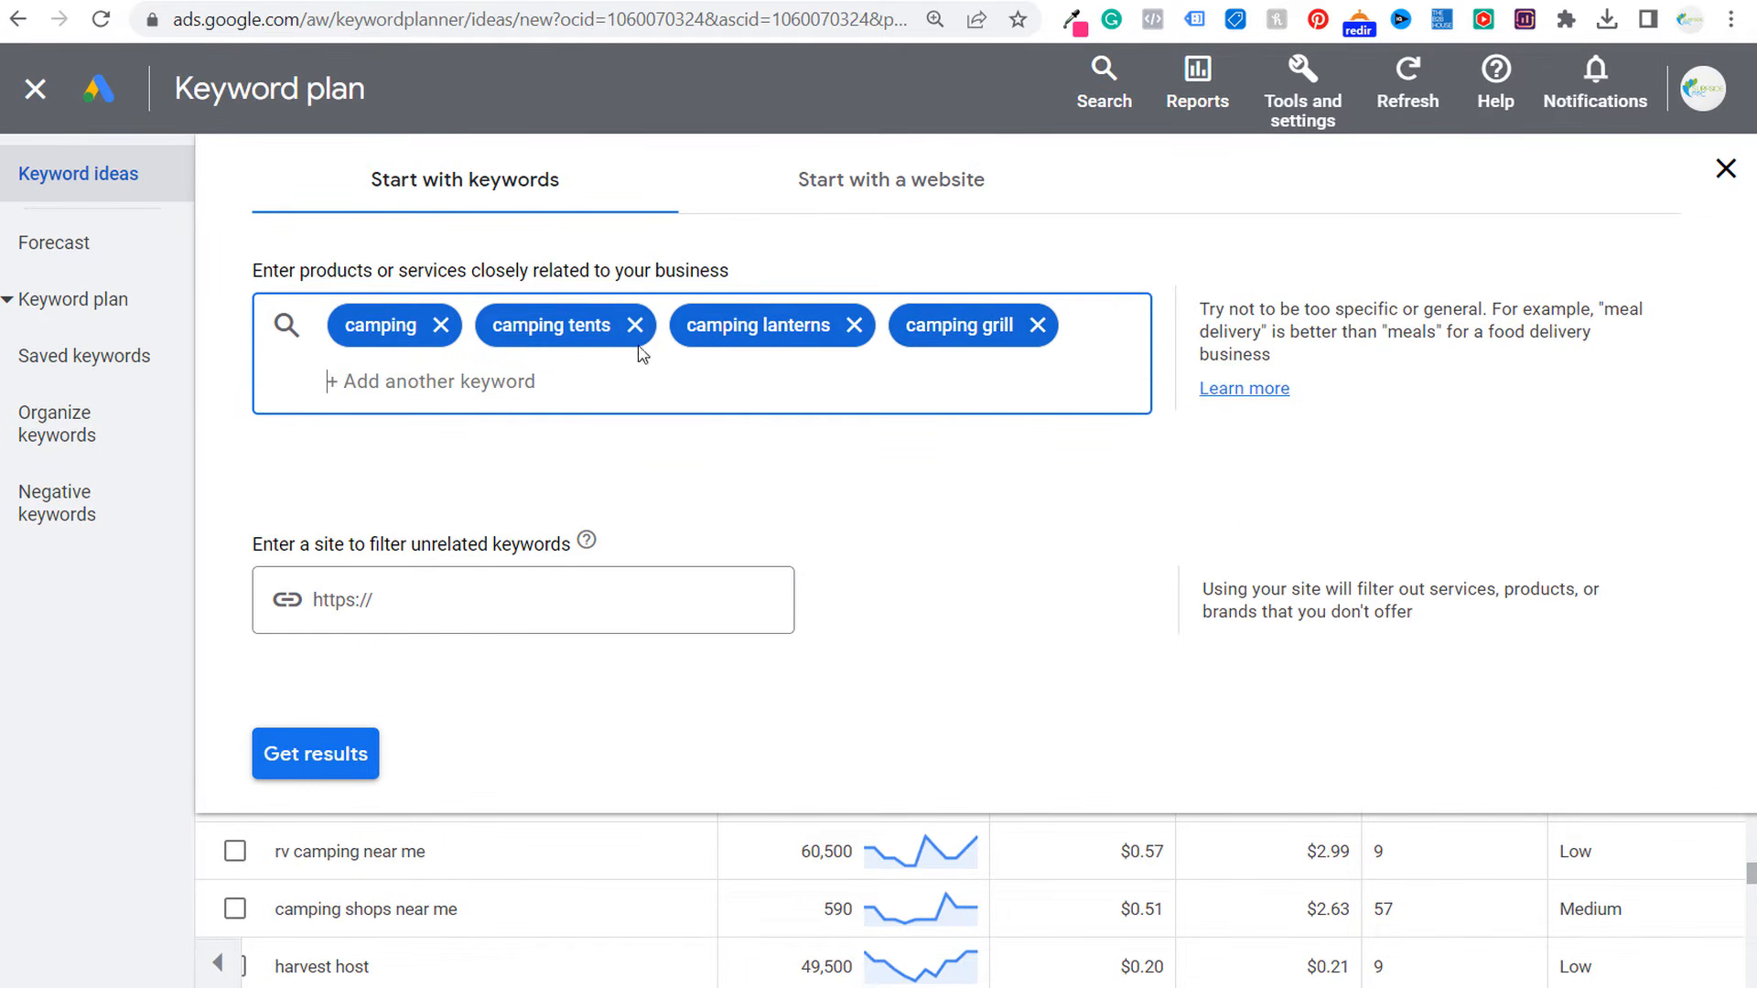
{"action": "left_click", "coordinate": [343, 746]}
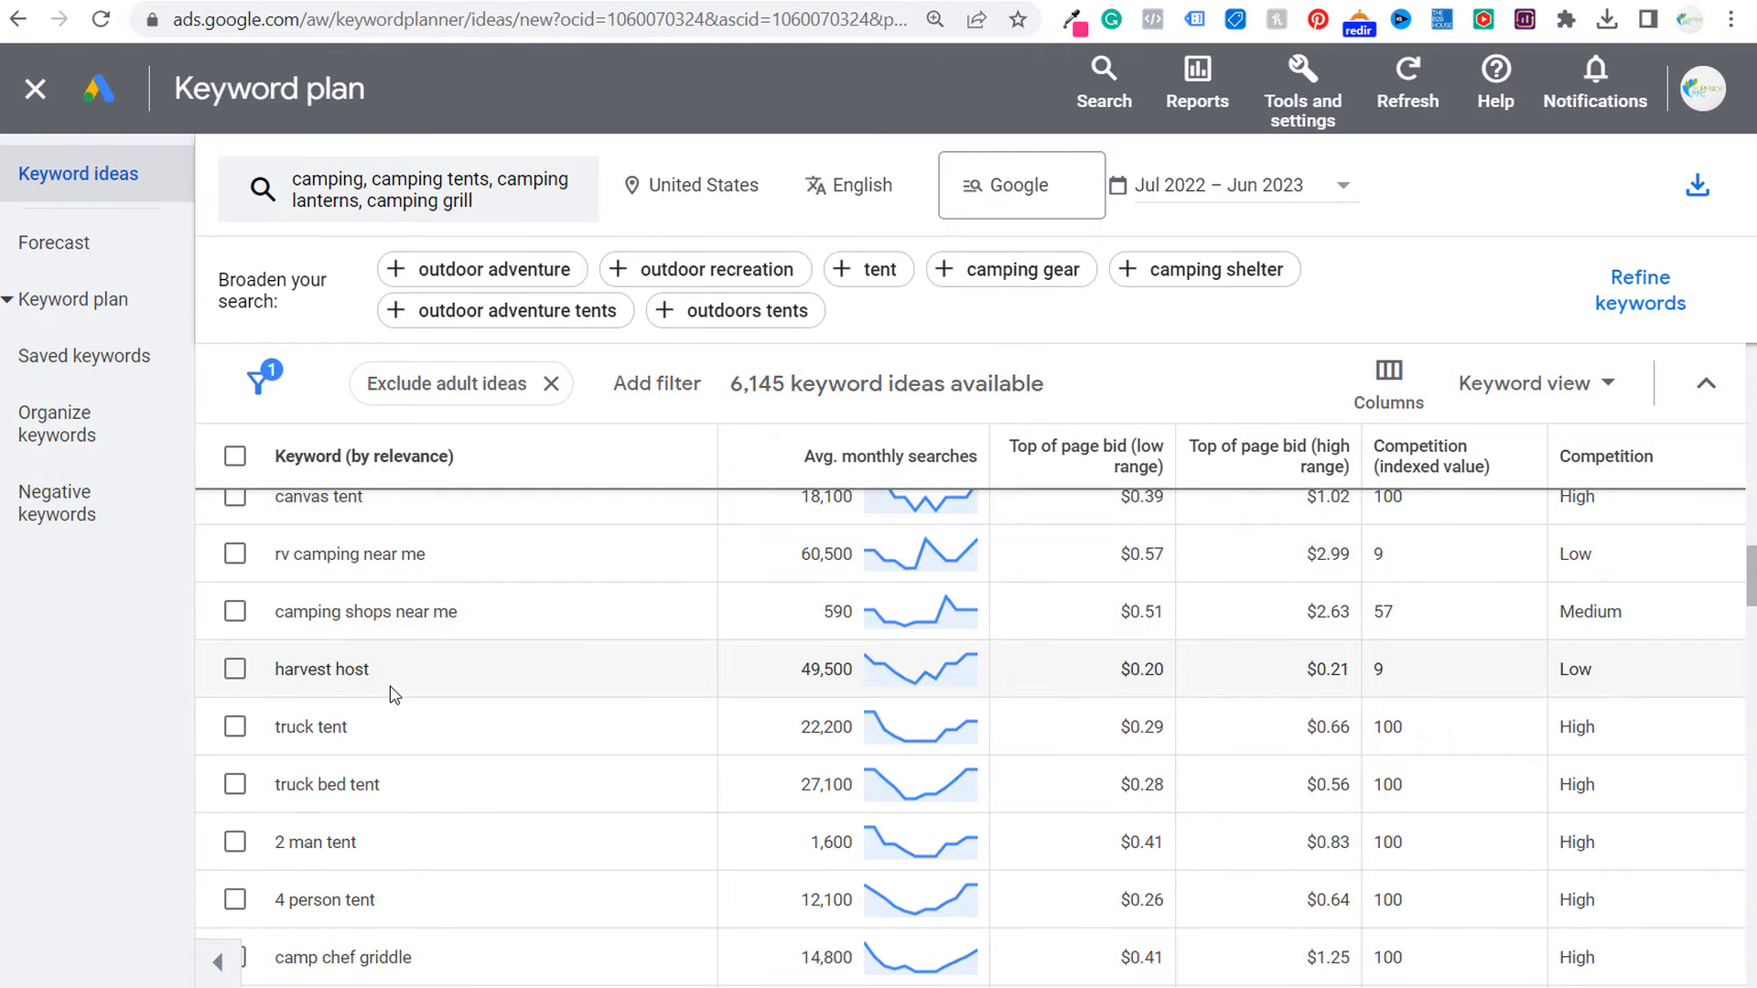
{"action": "scroll", "coordinate": [749, 661], "scroll_direction": "up", "scroll_amount": 2}
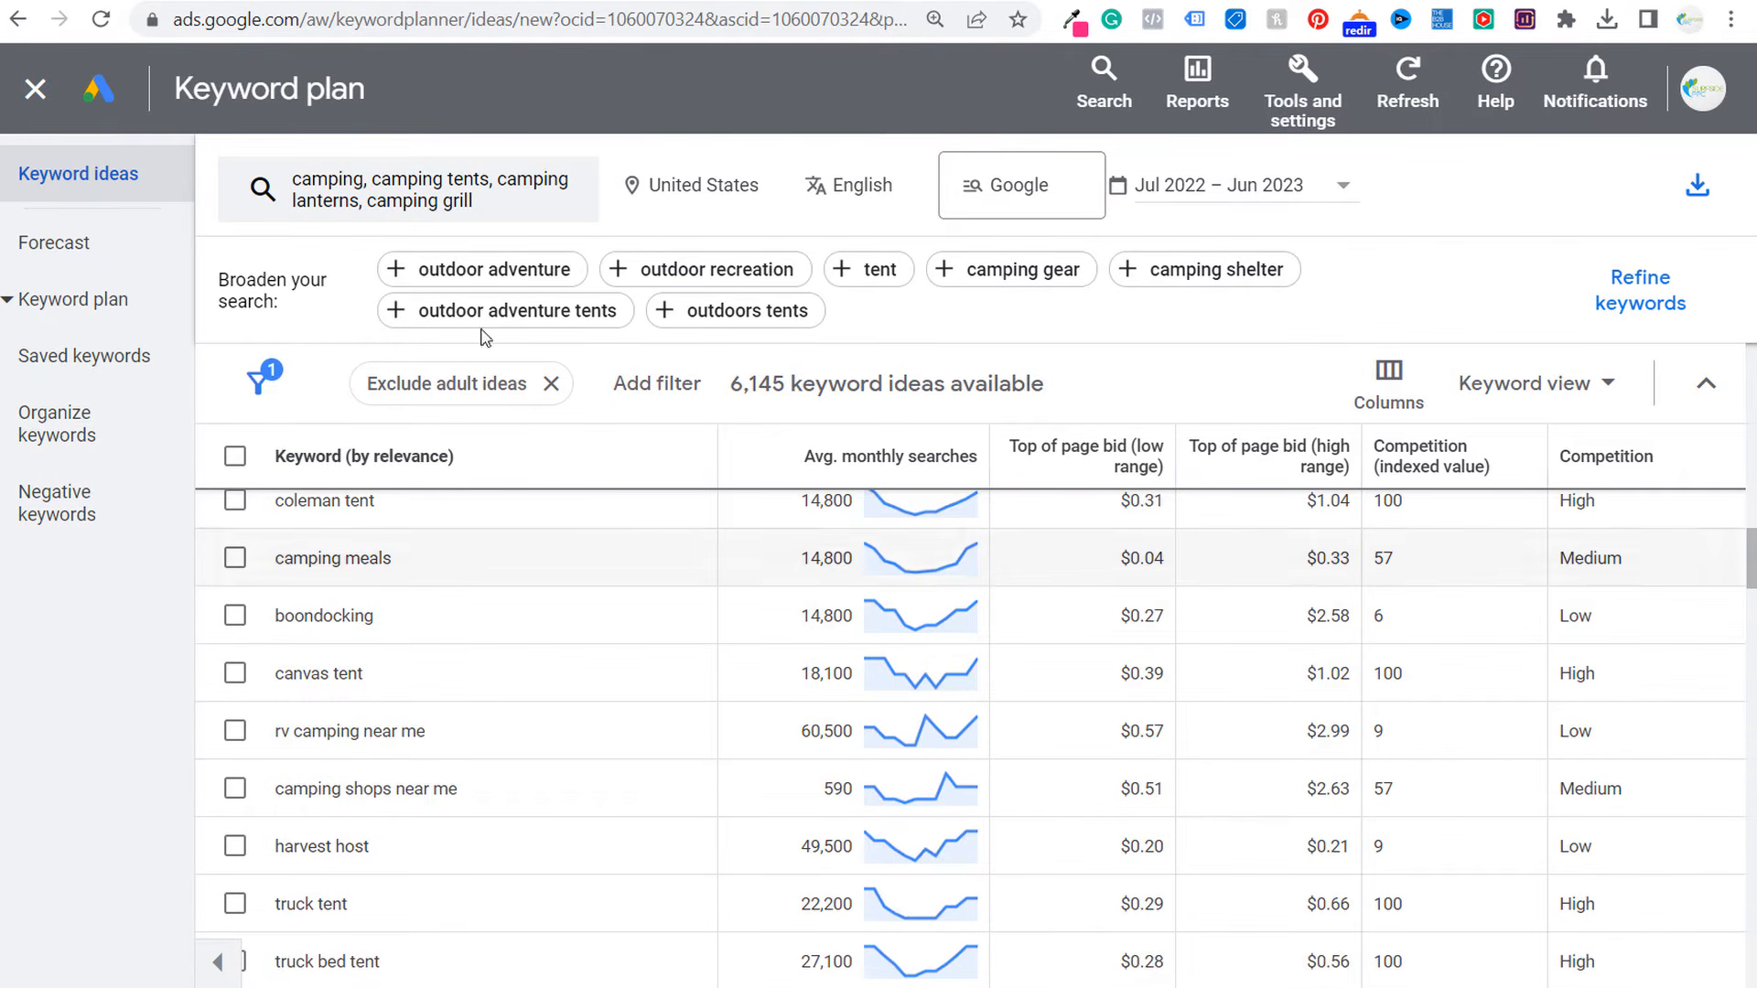
{"action": "left_click", "coordinate": [421, 197]}
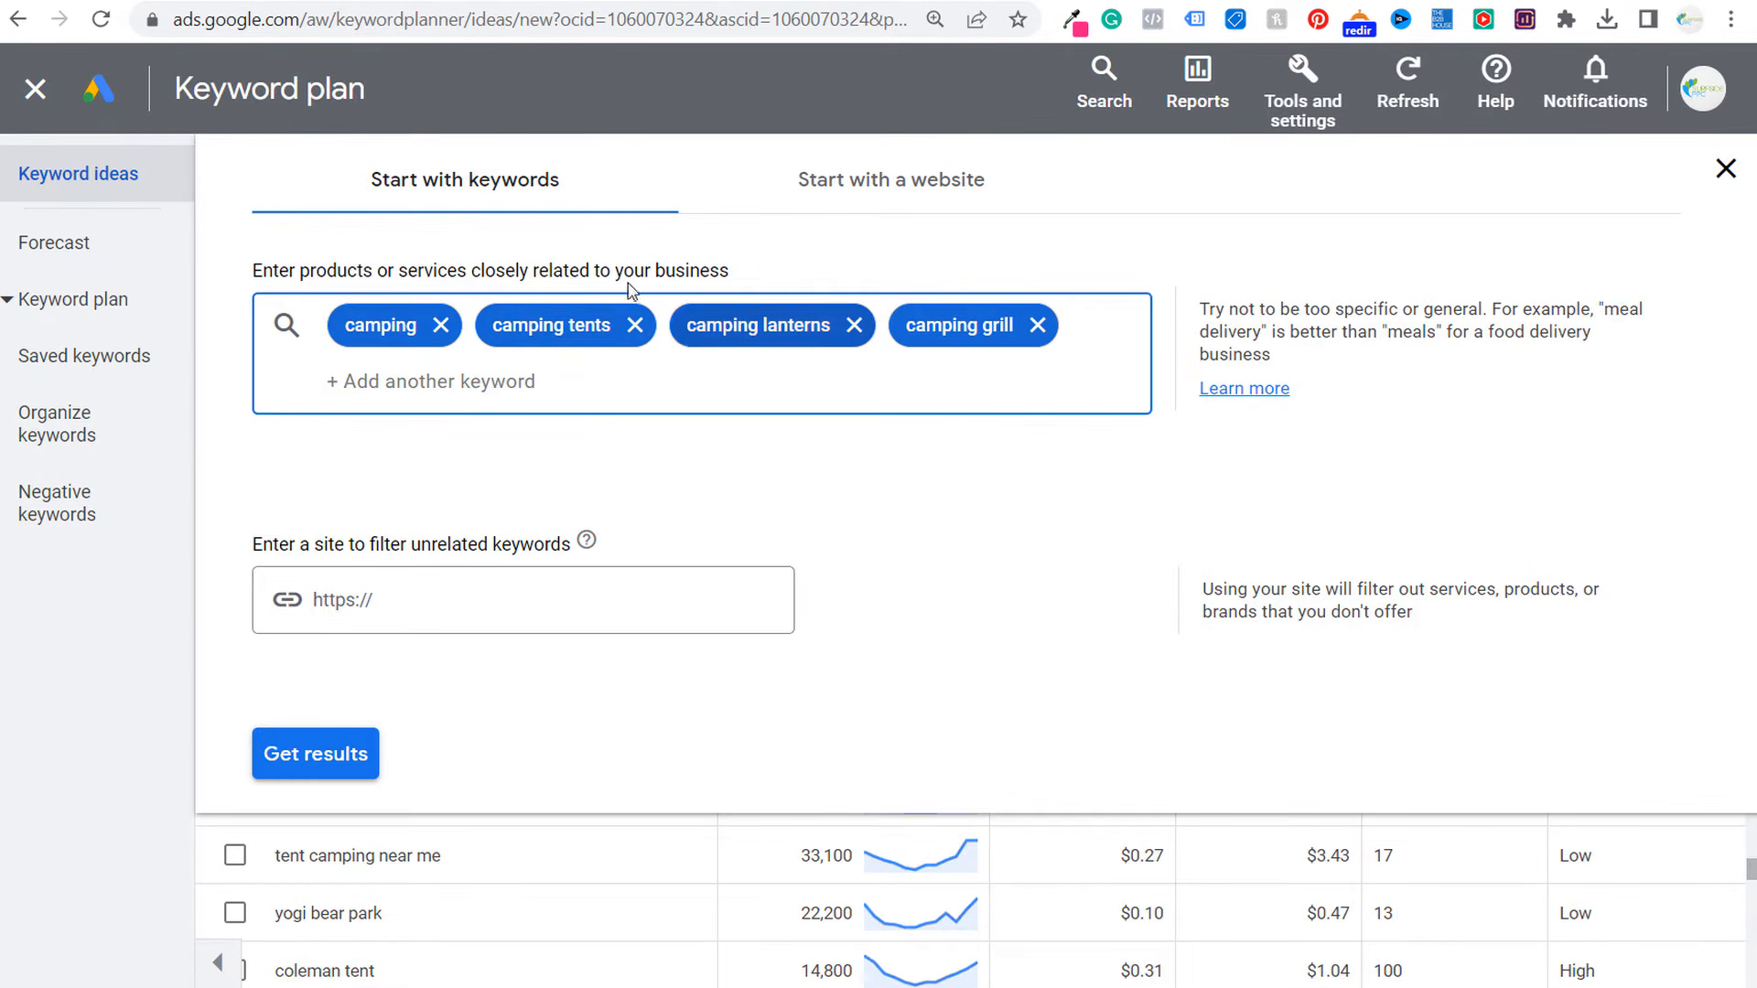
{"action": "left_click", "coordinate": [1725, 168]}
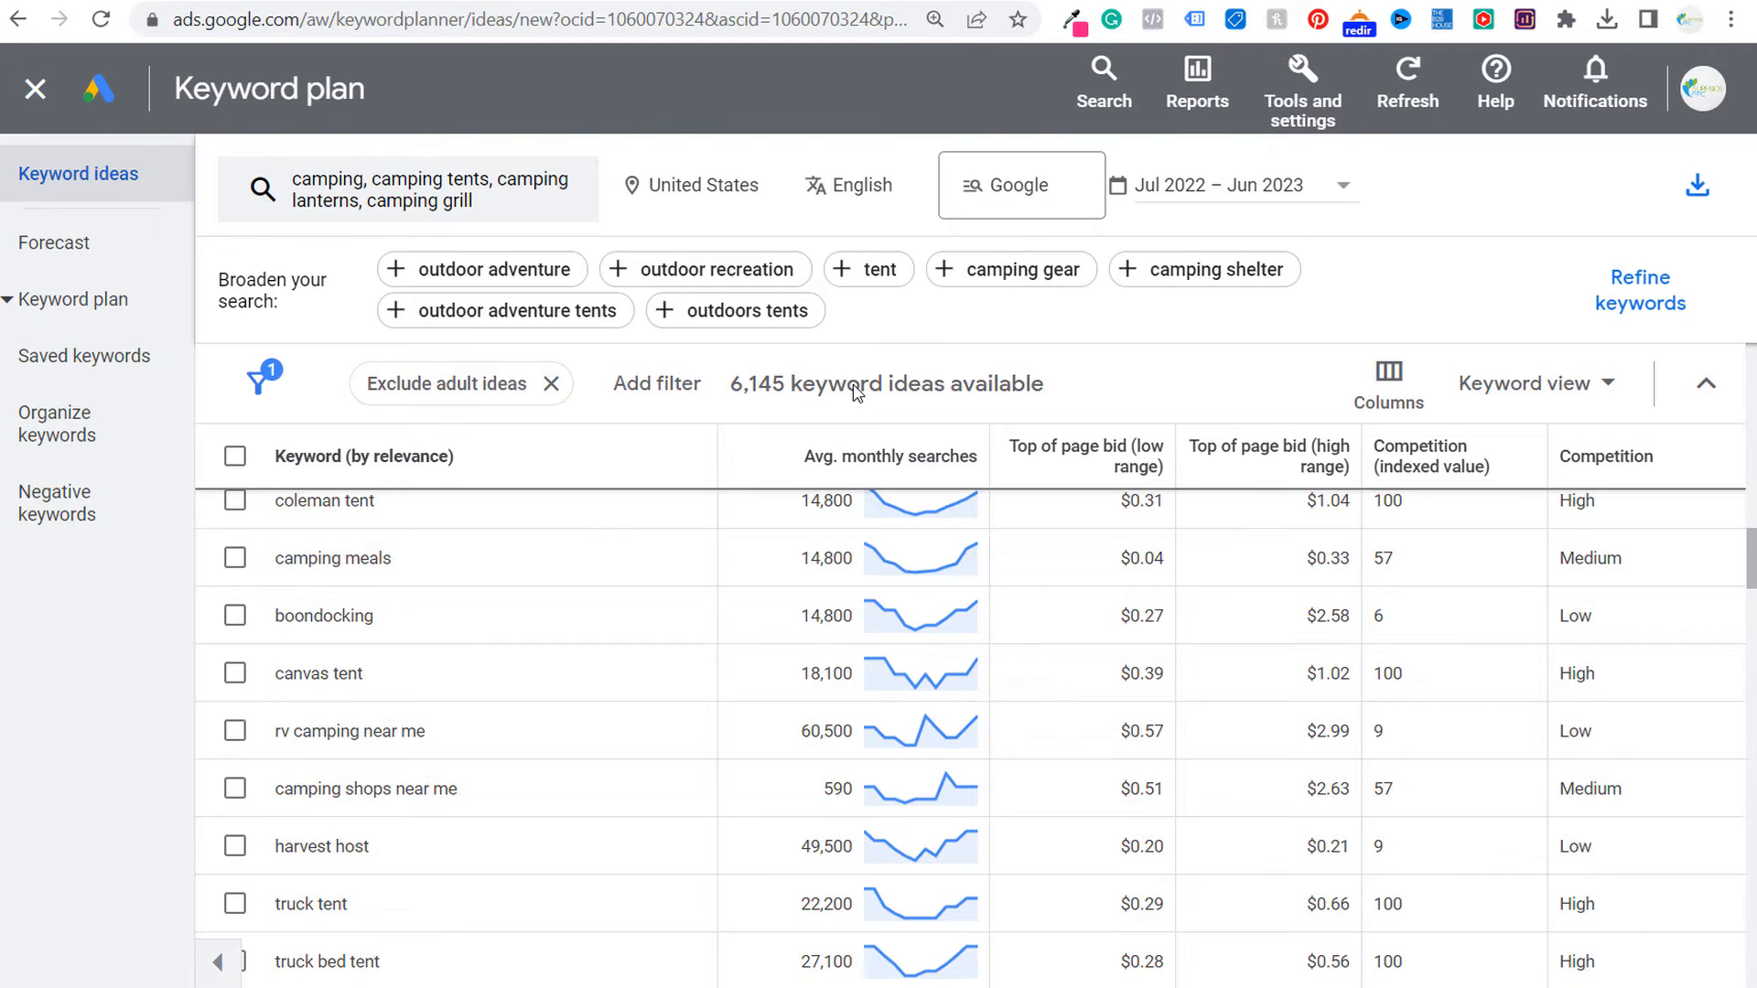
- Filter the keyword ideas by text match to those containing camping
{"action": "scroll", "coordinate": [616, 576], "scroll_direction": "up", "scroll_amount": 12}
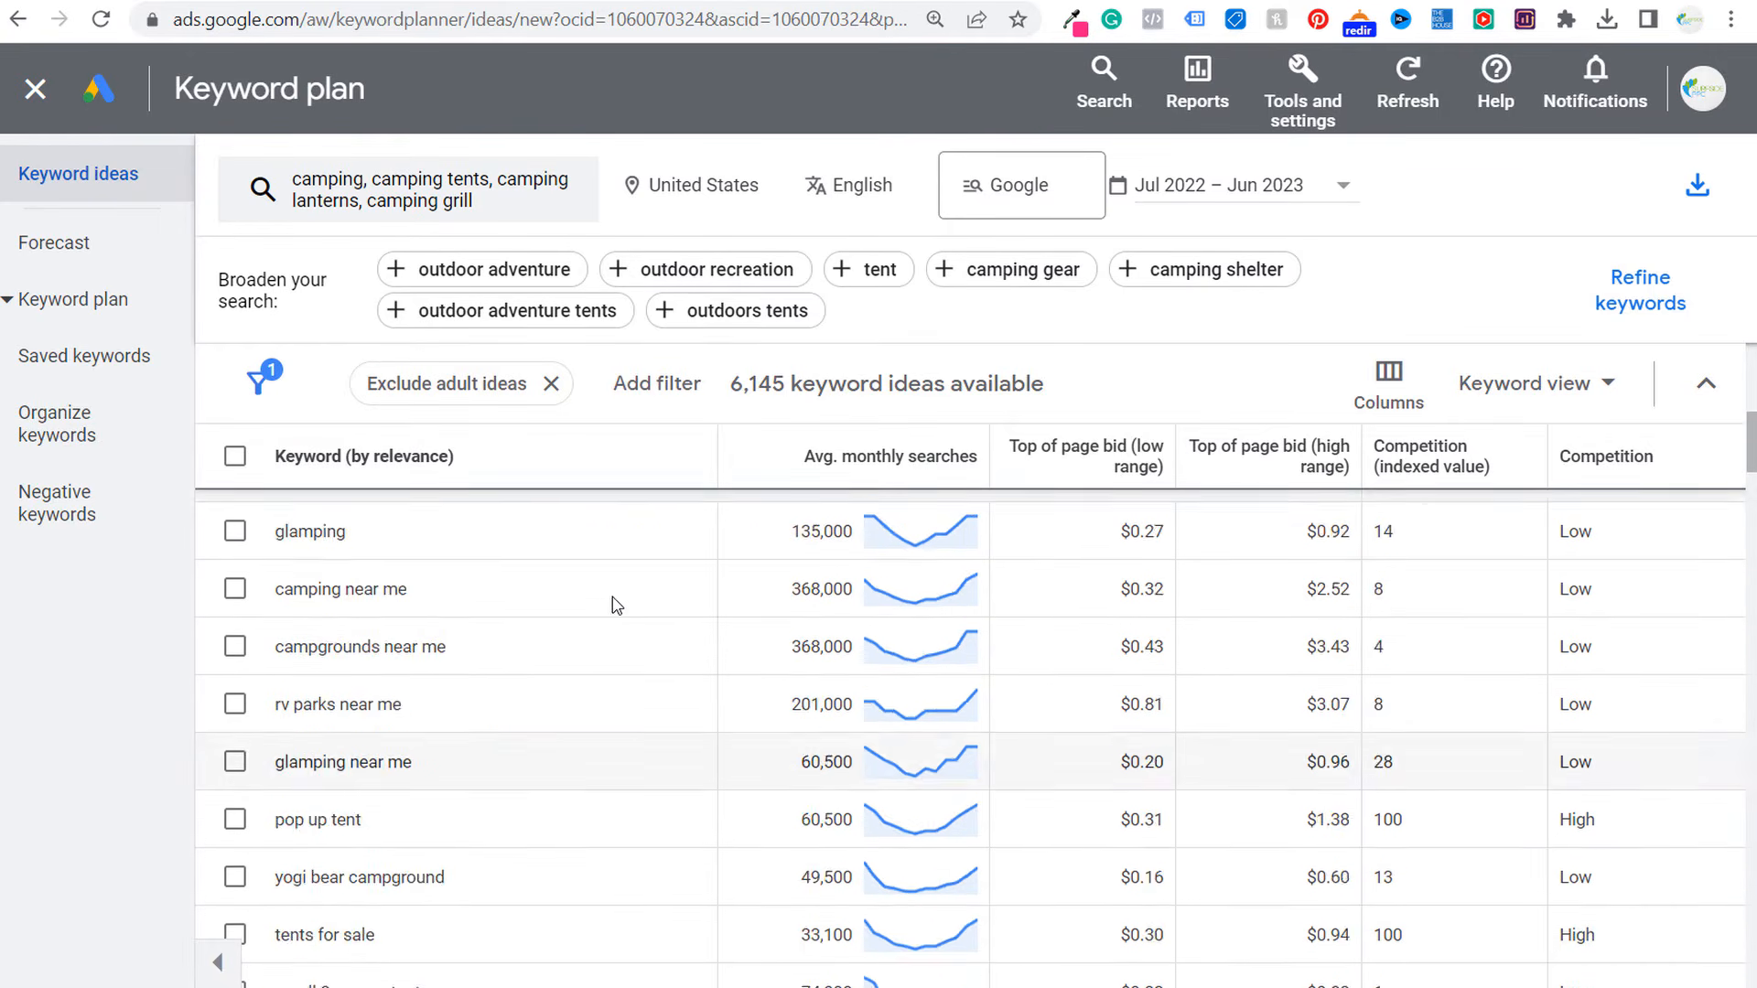
{"action": "scroll", "coordinate": [616, 604], "scroll_direction": "up", "scroll_amount": 5}
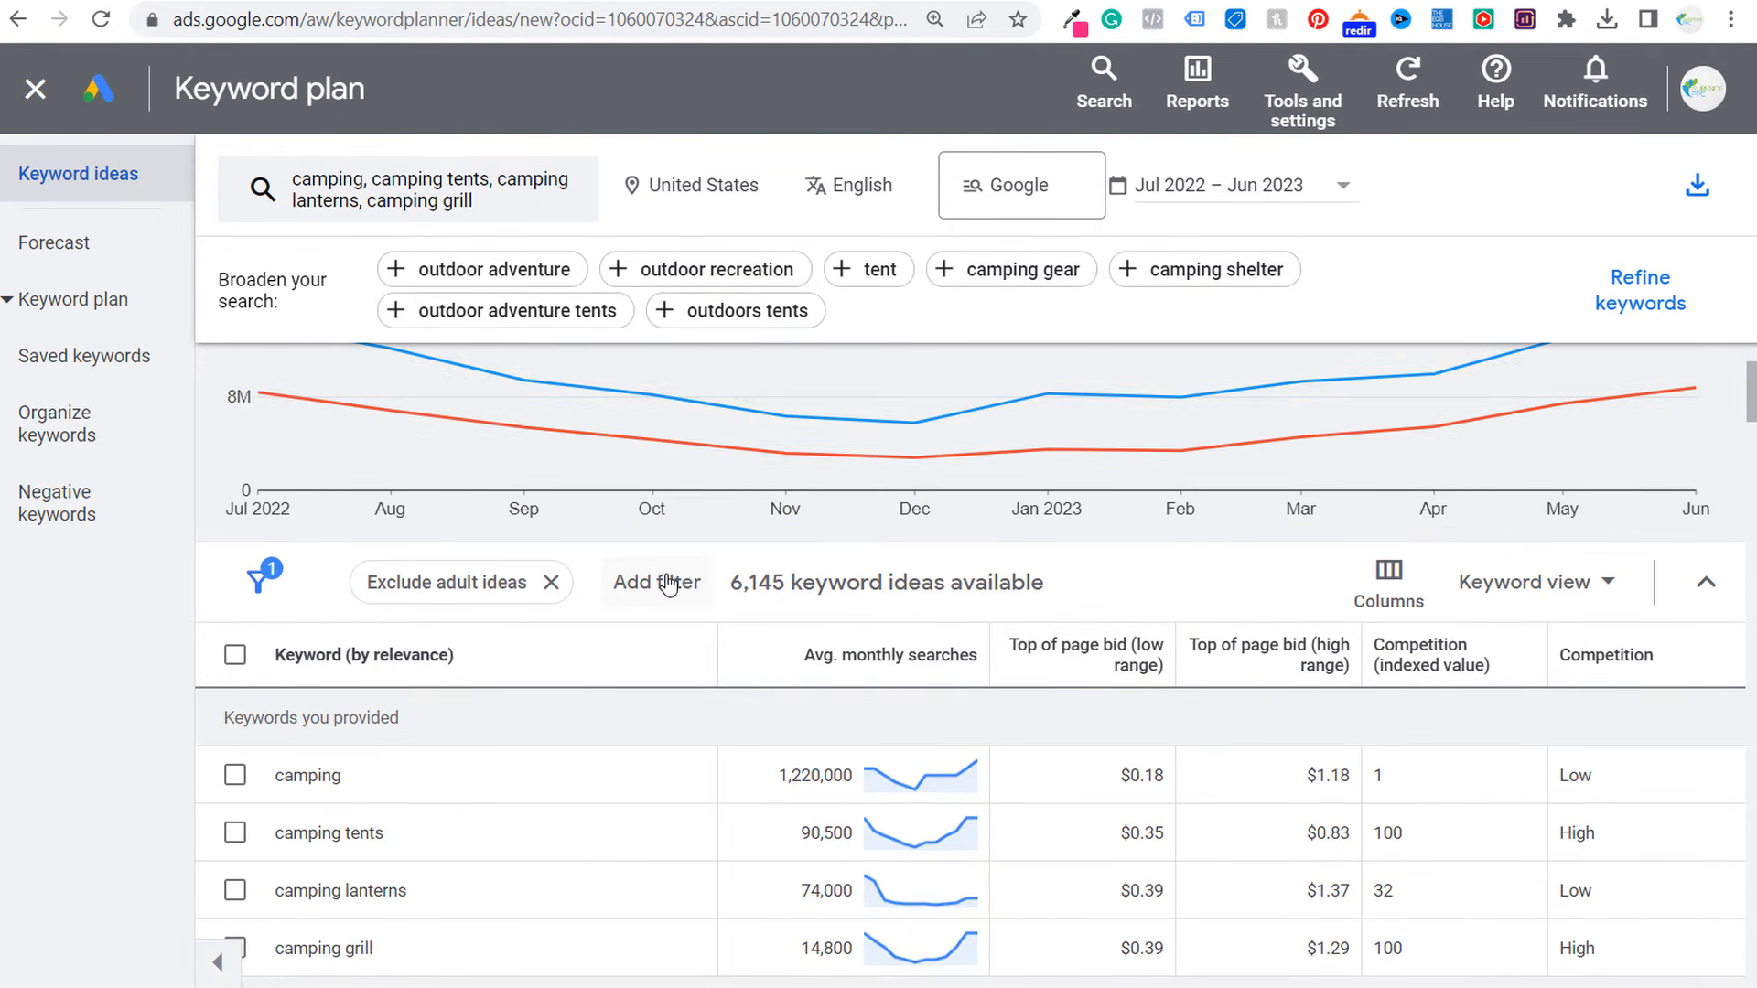
{"action": "left_click", "coordinate": [669, 583]}
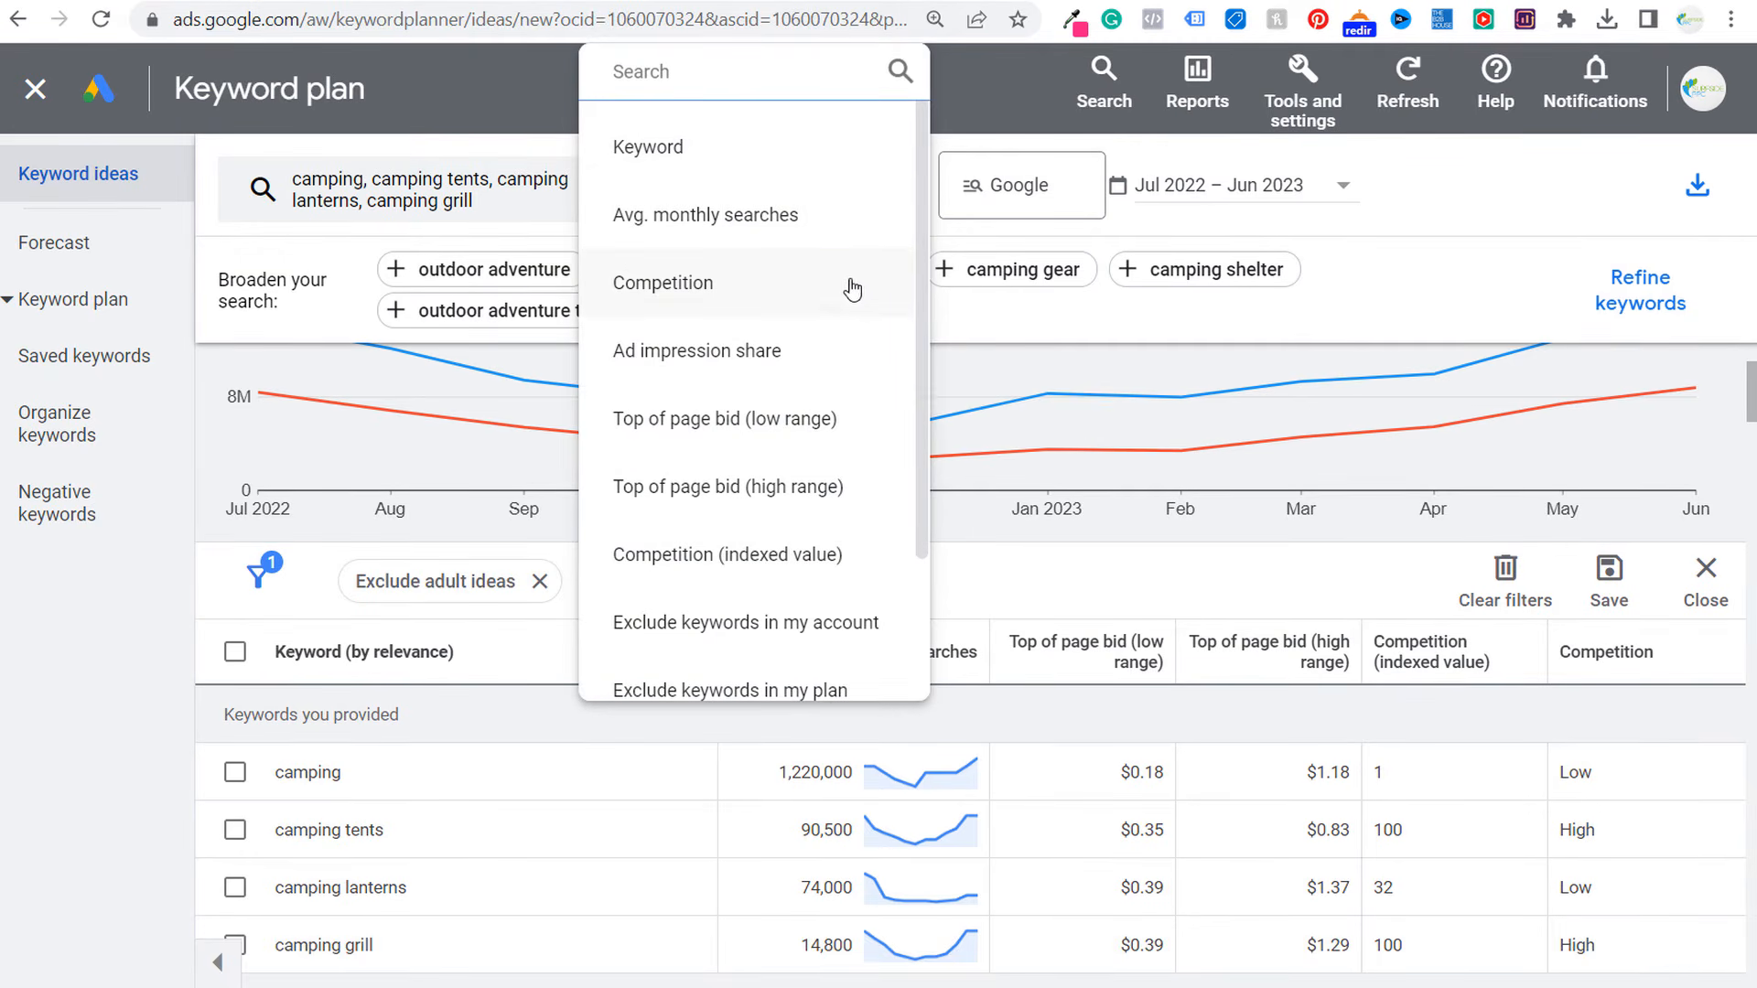
{"action": "scroll", "coordinate": [870, 394], "scroll_direction": "down", "scroll_amount": 2}
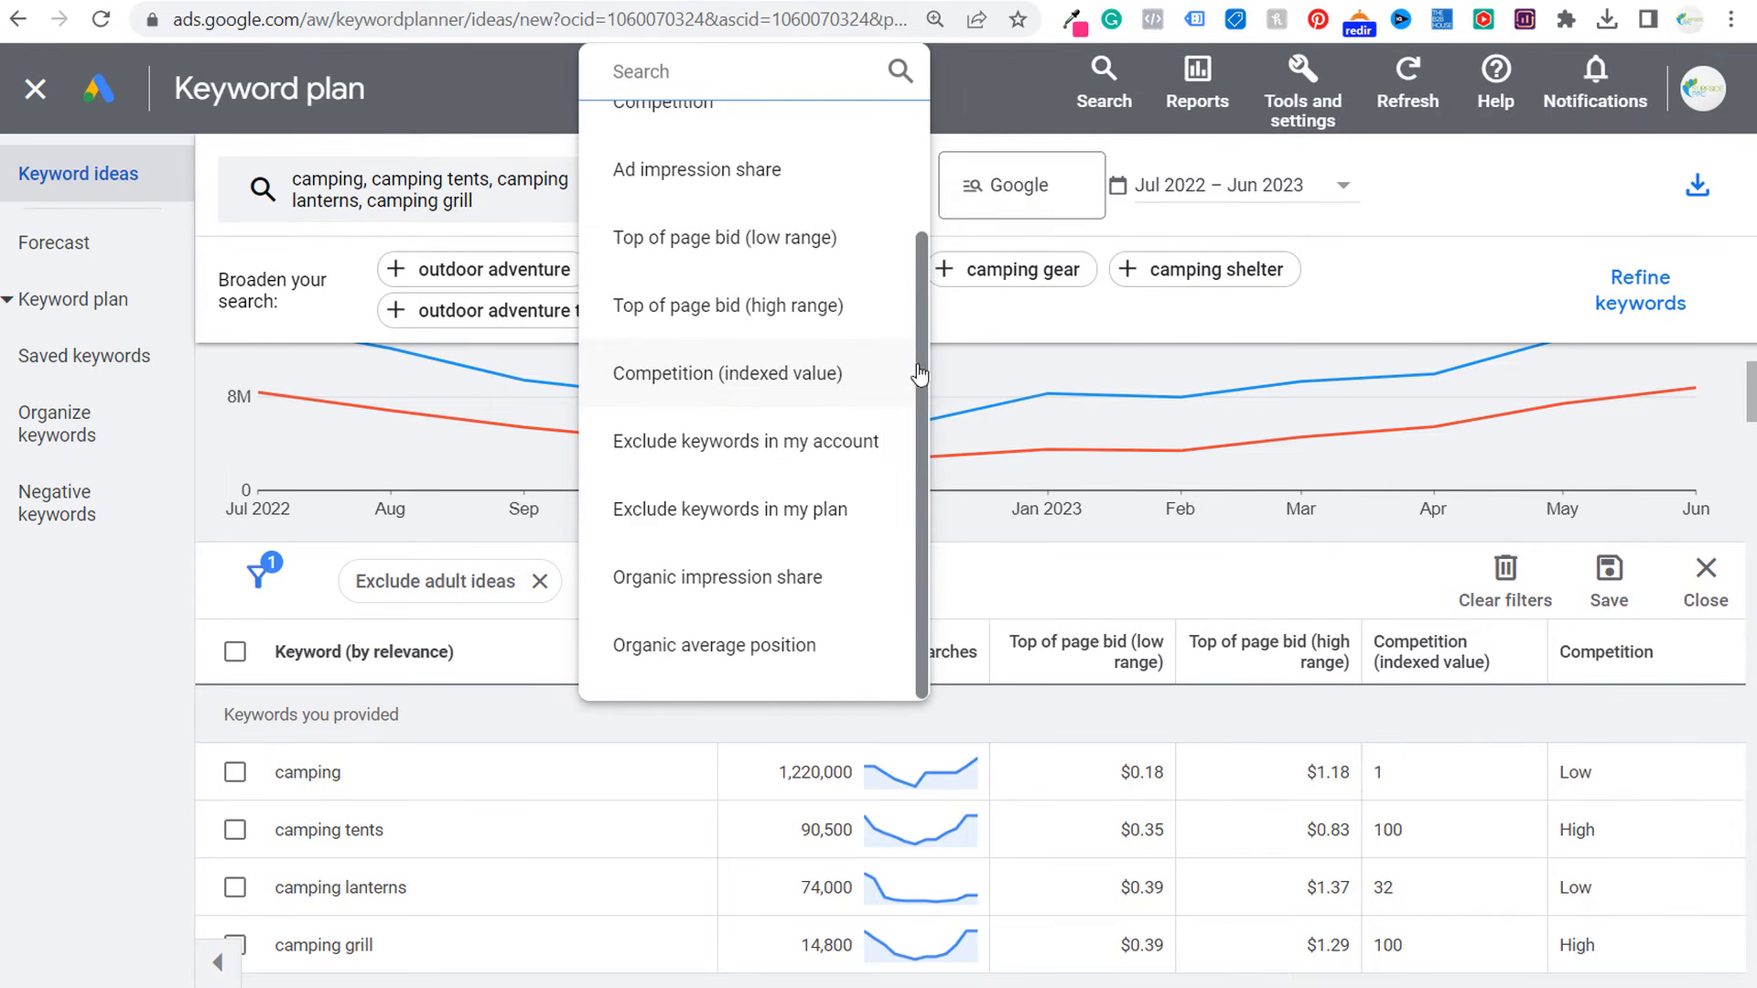
{"action": "scroll", "coordinate": [924, 375], "scroll_direction": "up", "scroll_amount": 3}
{"action": "left_click", "coordinate": [710, 147]}
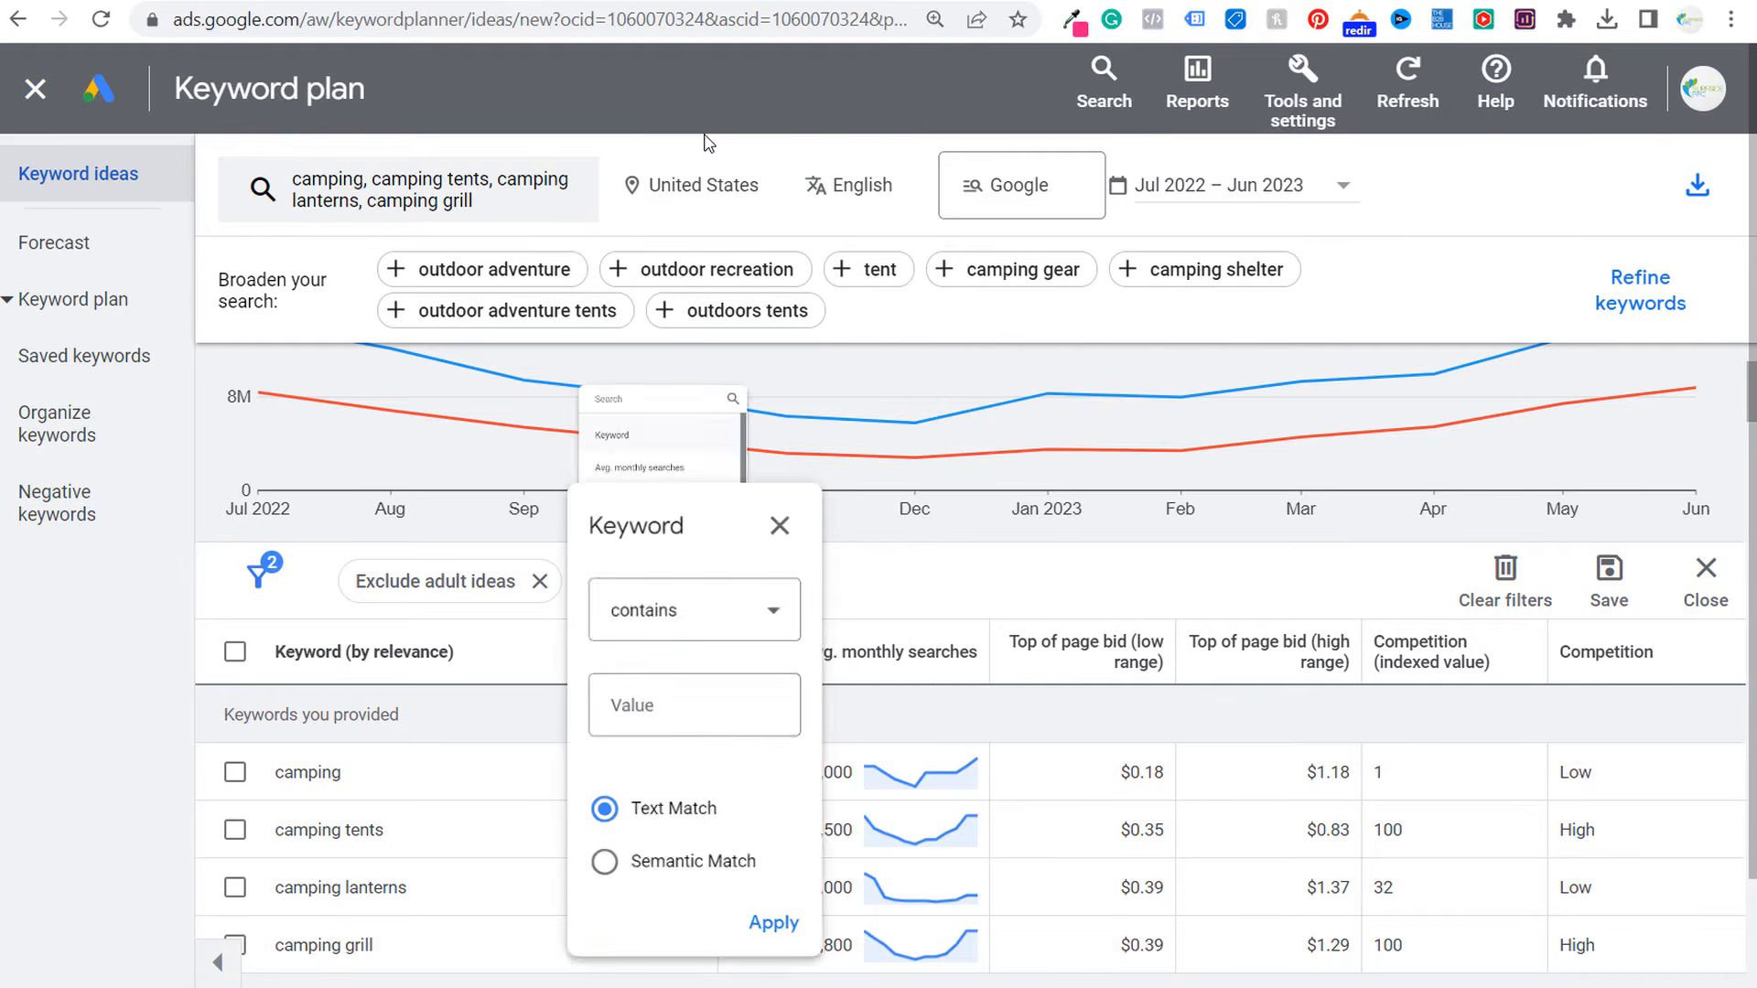
{"action": "left_click", "coordinate": [678, 718]}
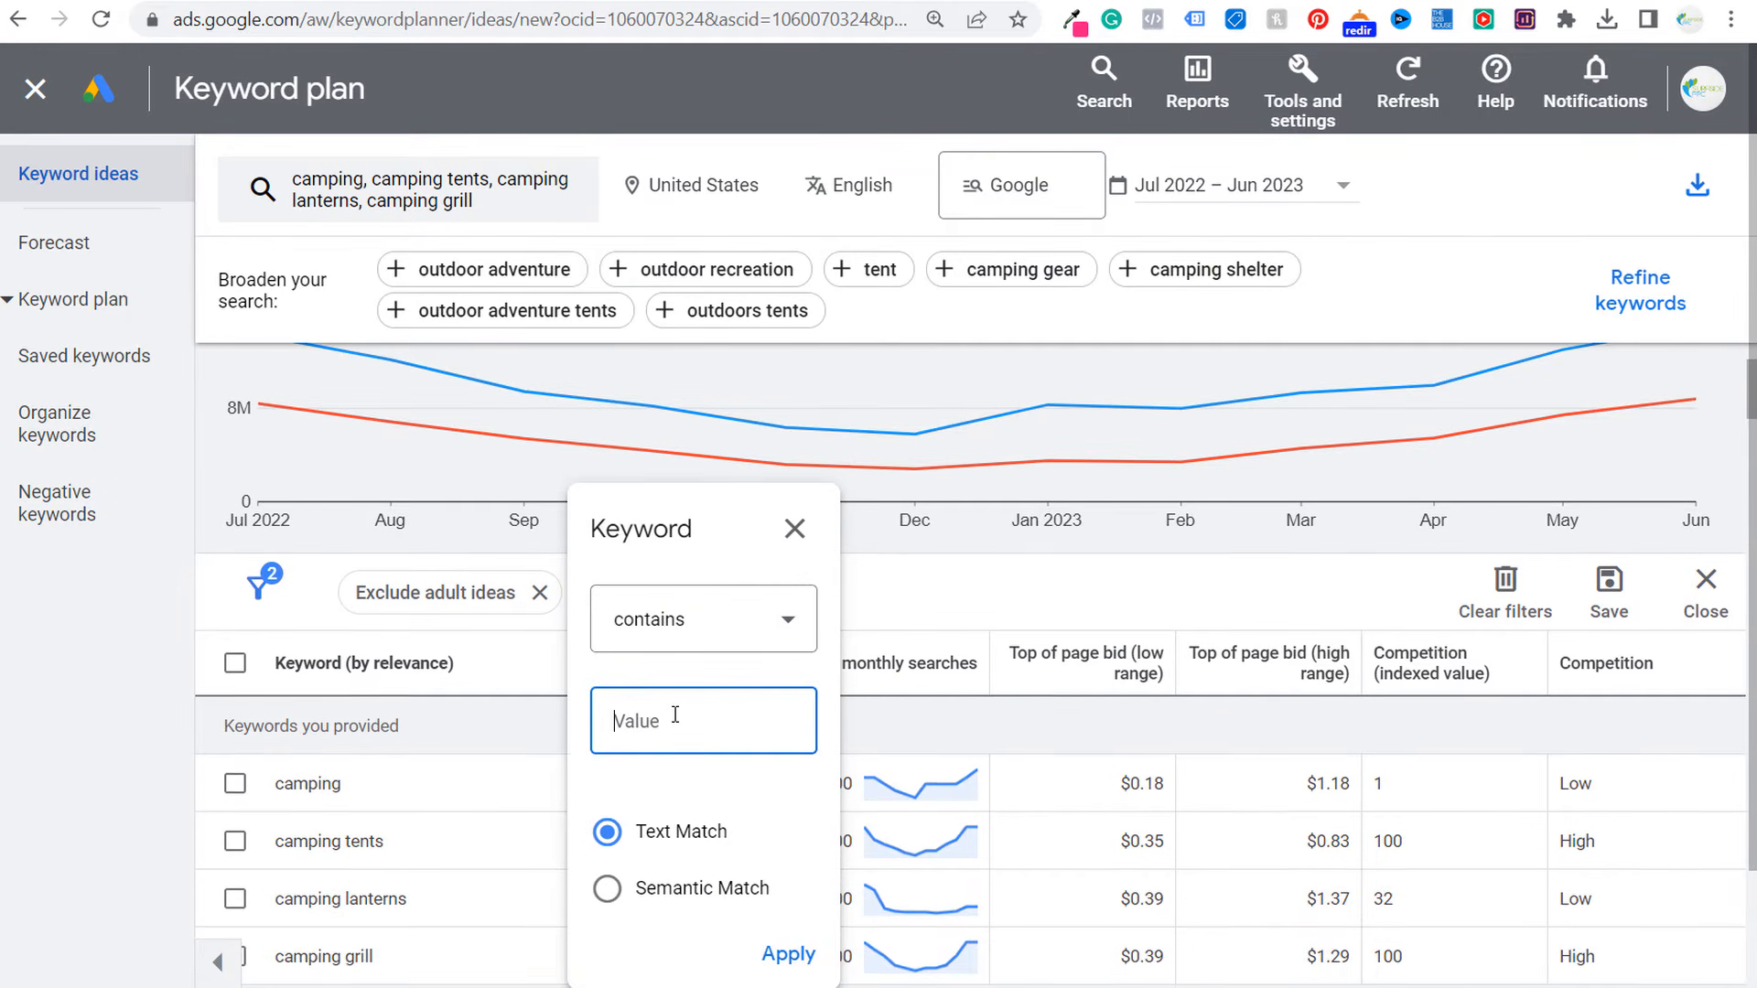
{"action": "type", "text": "camping"}
{"action": "left_click", "coordinate": [789, 954]}
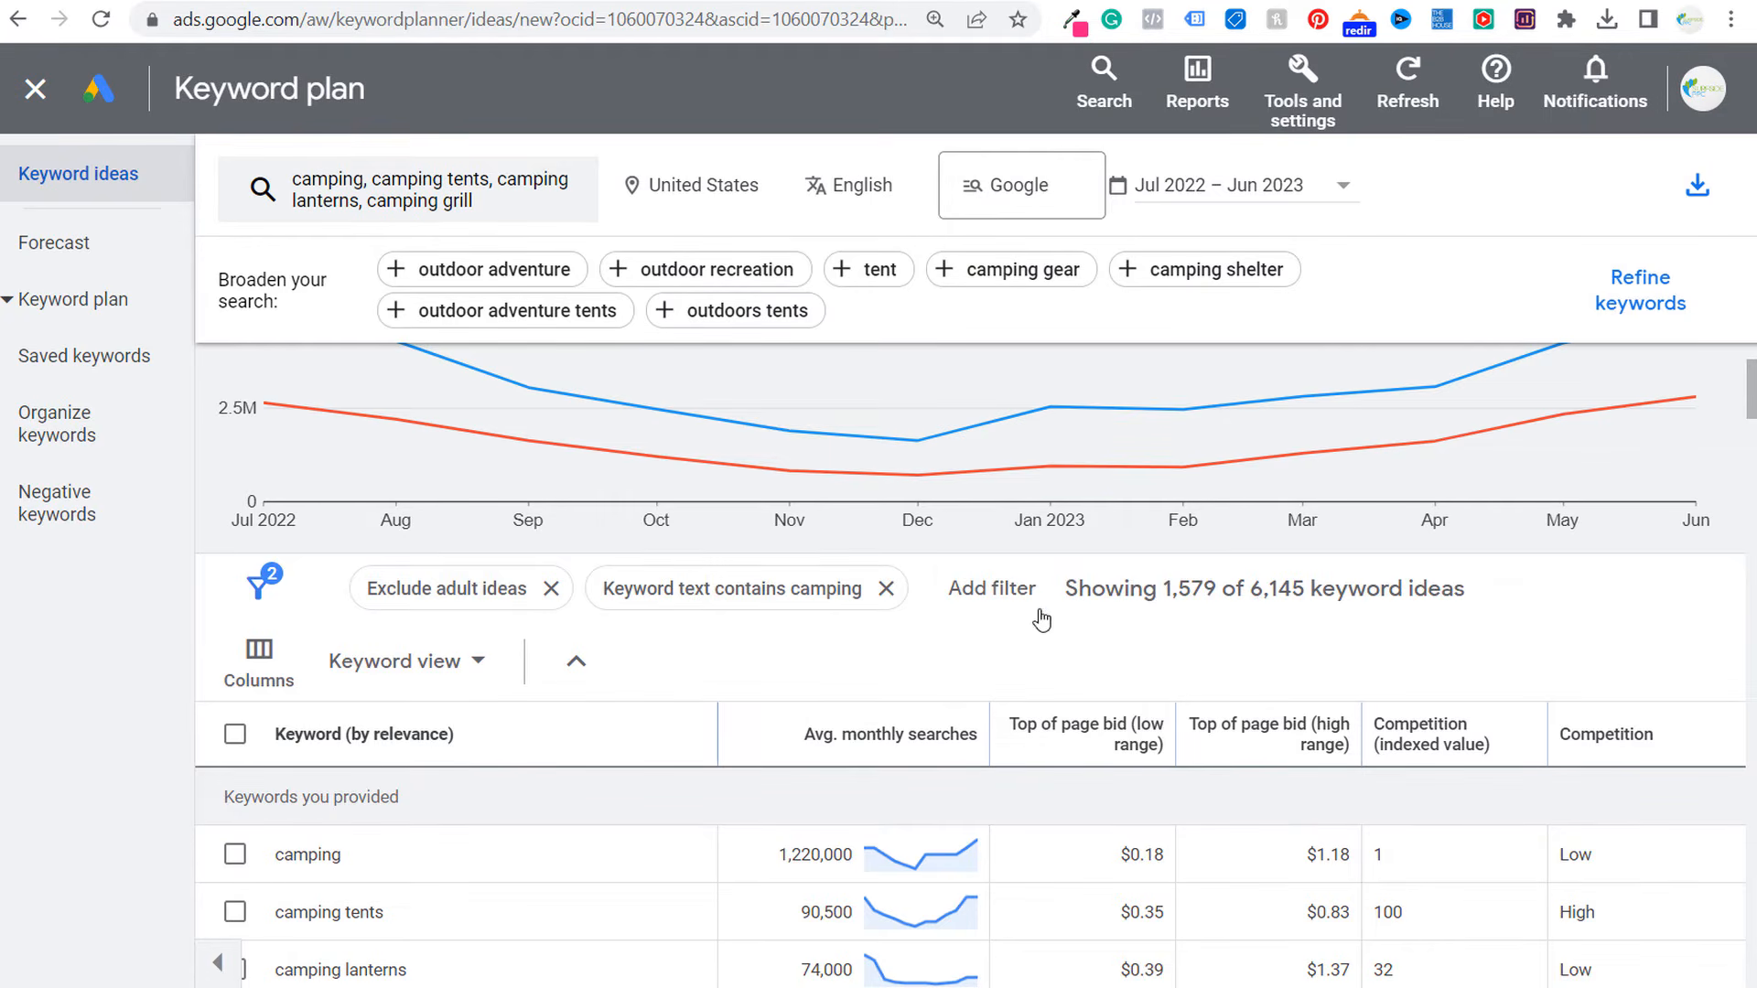
- Add a filter for average monthly searches of at least 30
{"action": "left_click", "coordinate": [1007, 597]}
{"action": "left_click", "coordinate": [946, 352]}
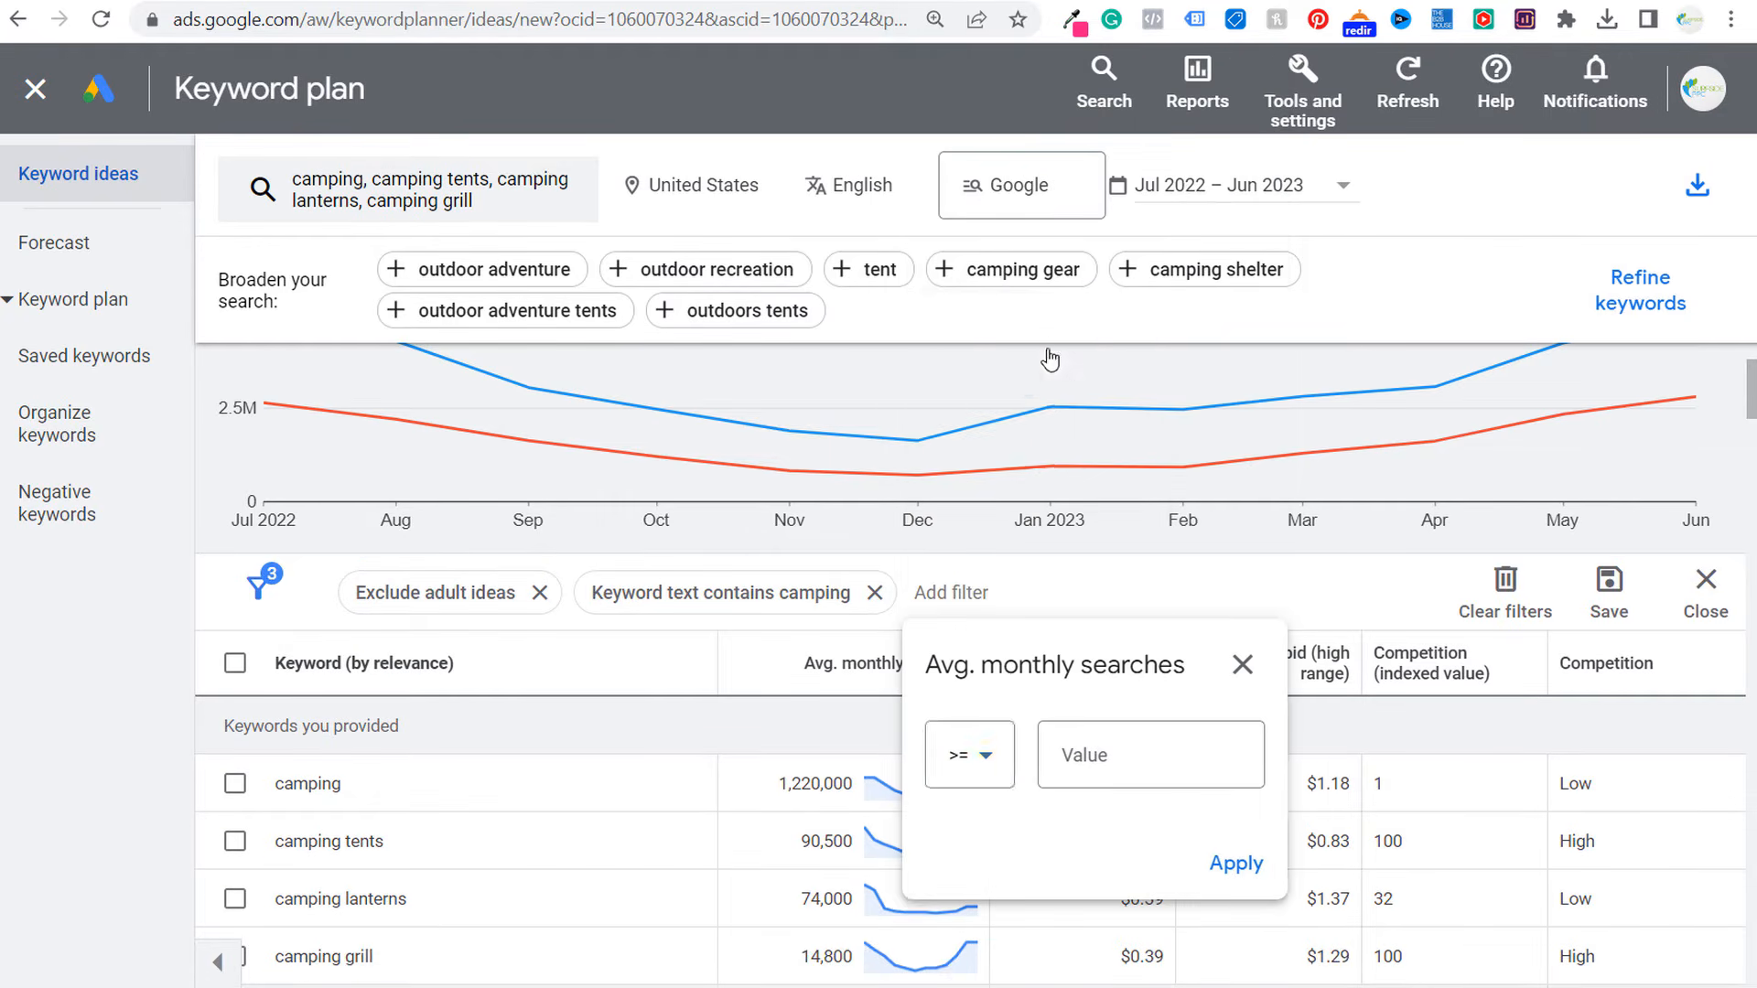
{"action": "left_click", "coordinate": [1158, 764]}
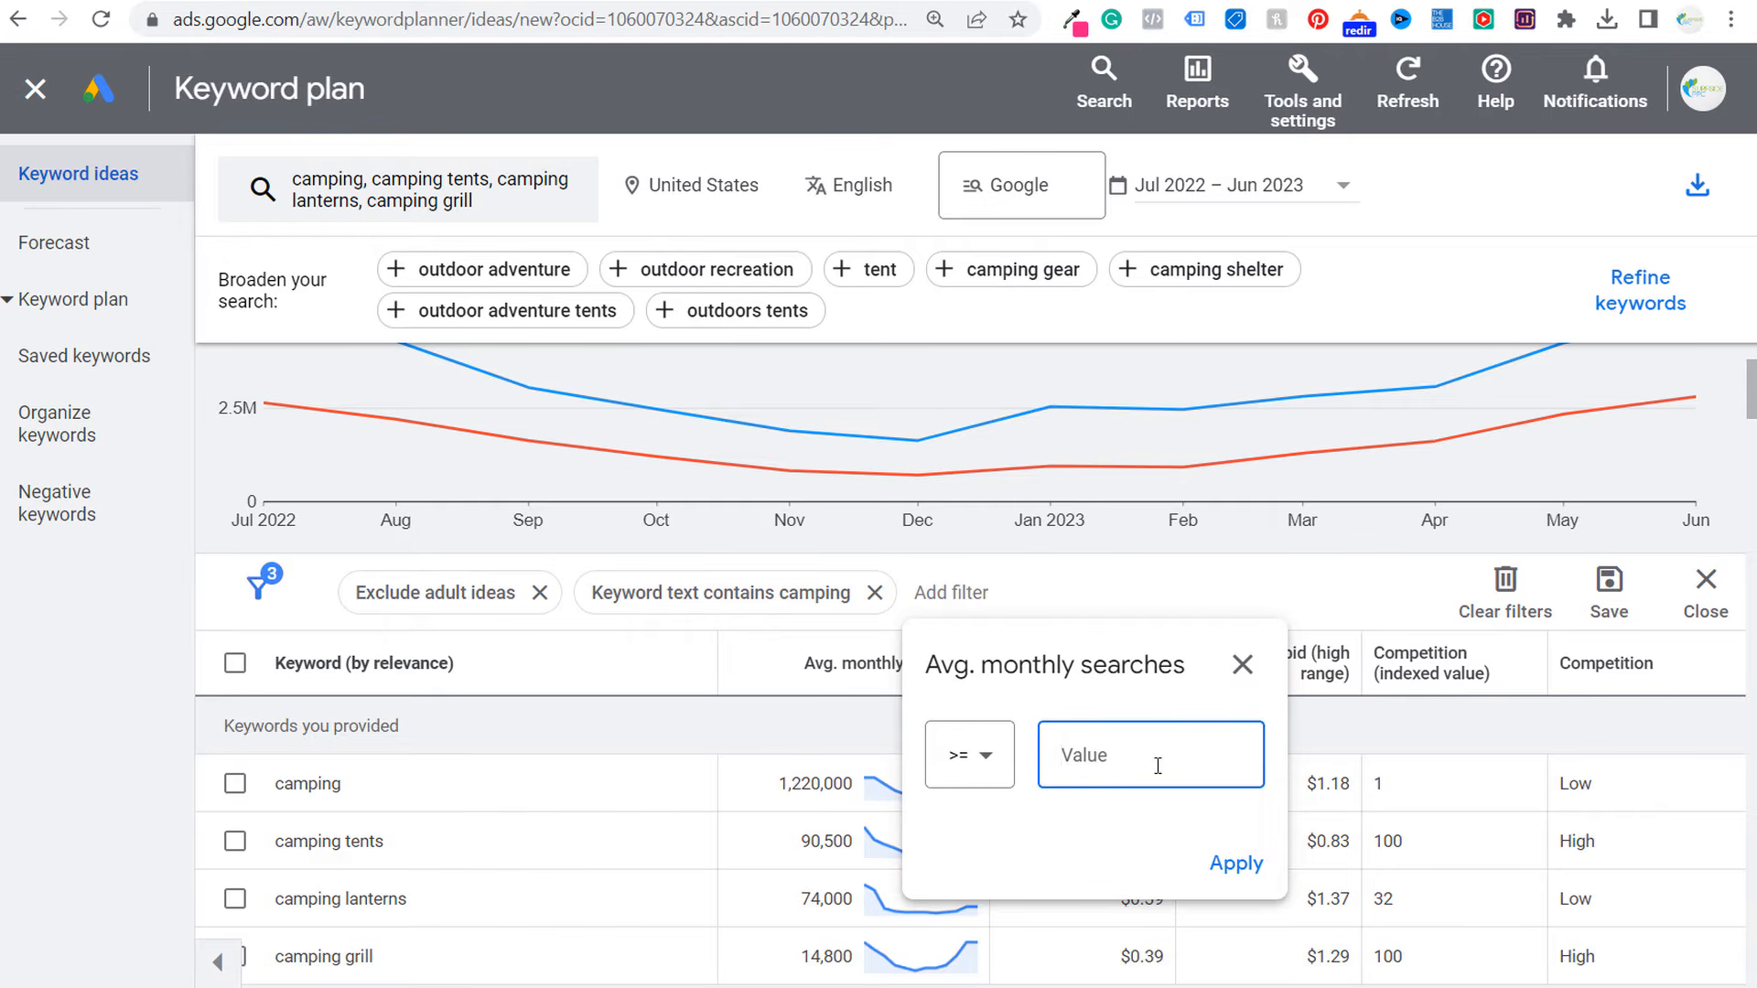
{"action": "type", "text": "30"}
{"action": "left_click", "coordinate": [1237, 880]}
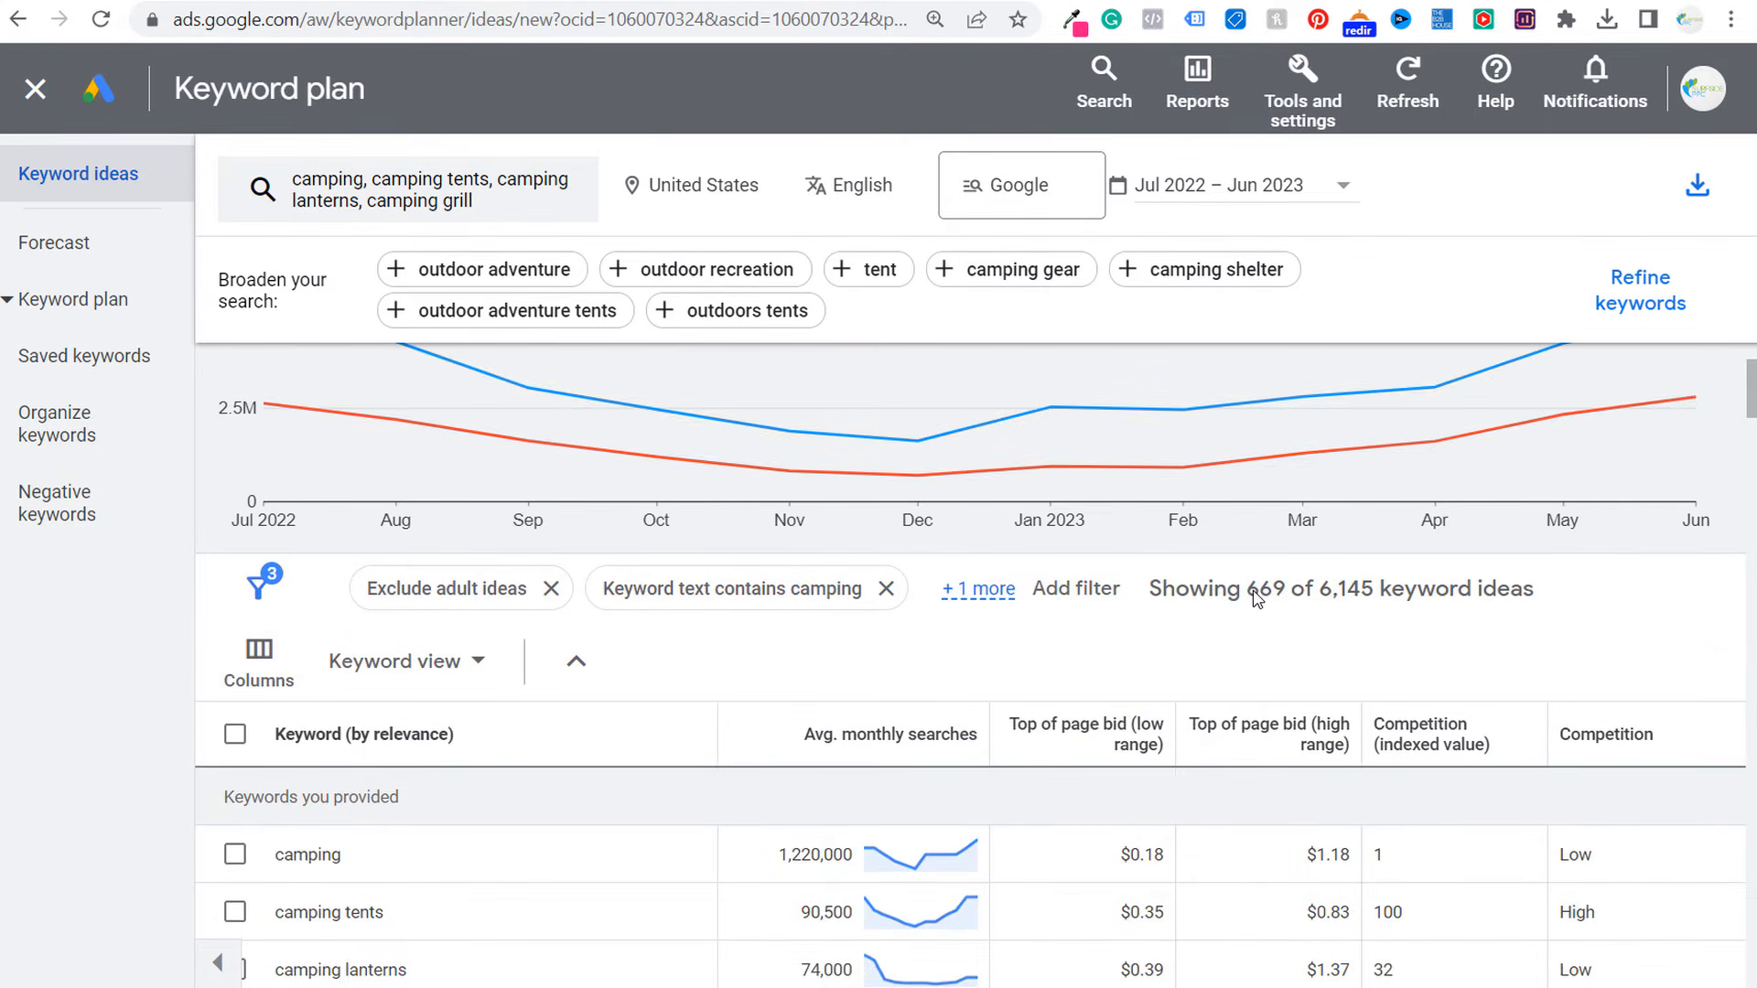
- Look through the filtered camping keyword ideas with their monthly searches, bids and competition
{"action": "scroll", "coordinate": [554, 716], "scroll_direction": "down", "scroll_amount": 2}
{"action": "scroll", "coordinate": [393, 607], "scroll_direction": "down", "scroll_amount": 2}
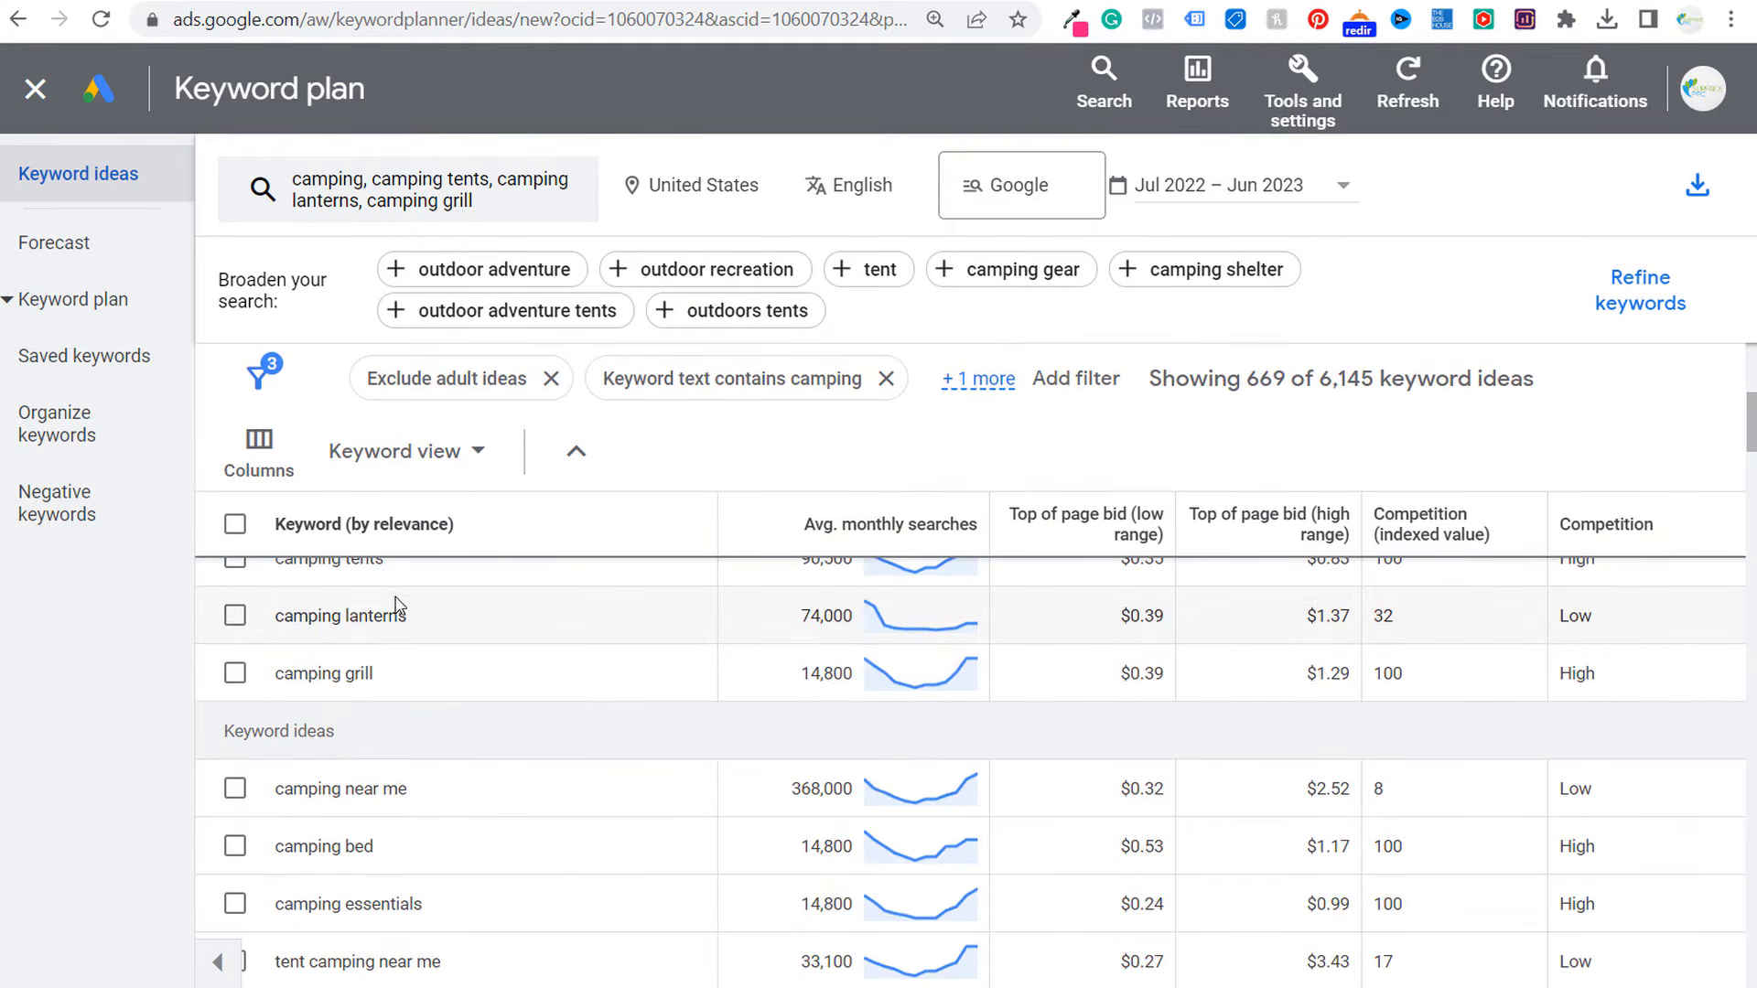
{"action": "scroll", "coordinate": [338, 659], "scroll_direction": "up", "scroll_amount": 2}
{"action": "scroll", "coordinate": [430, 737], "scroll_direction": "down", "scroll_amount": 4}
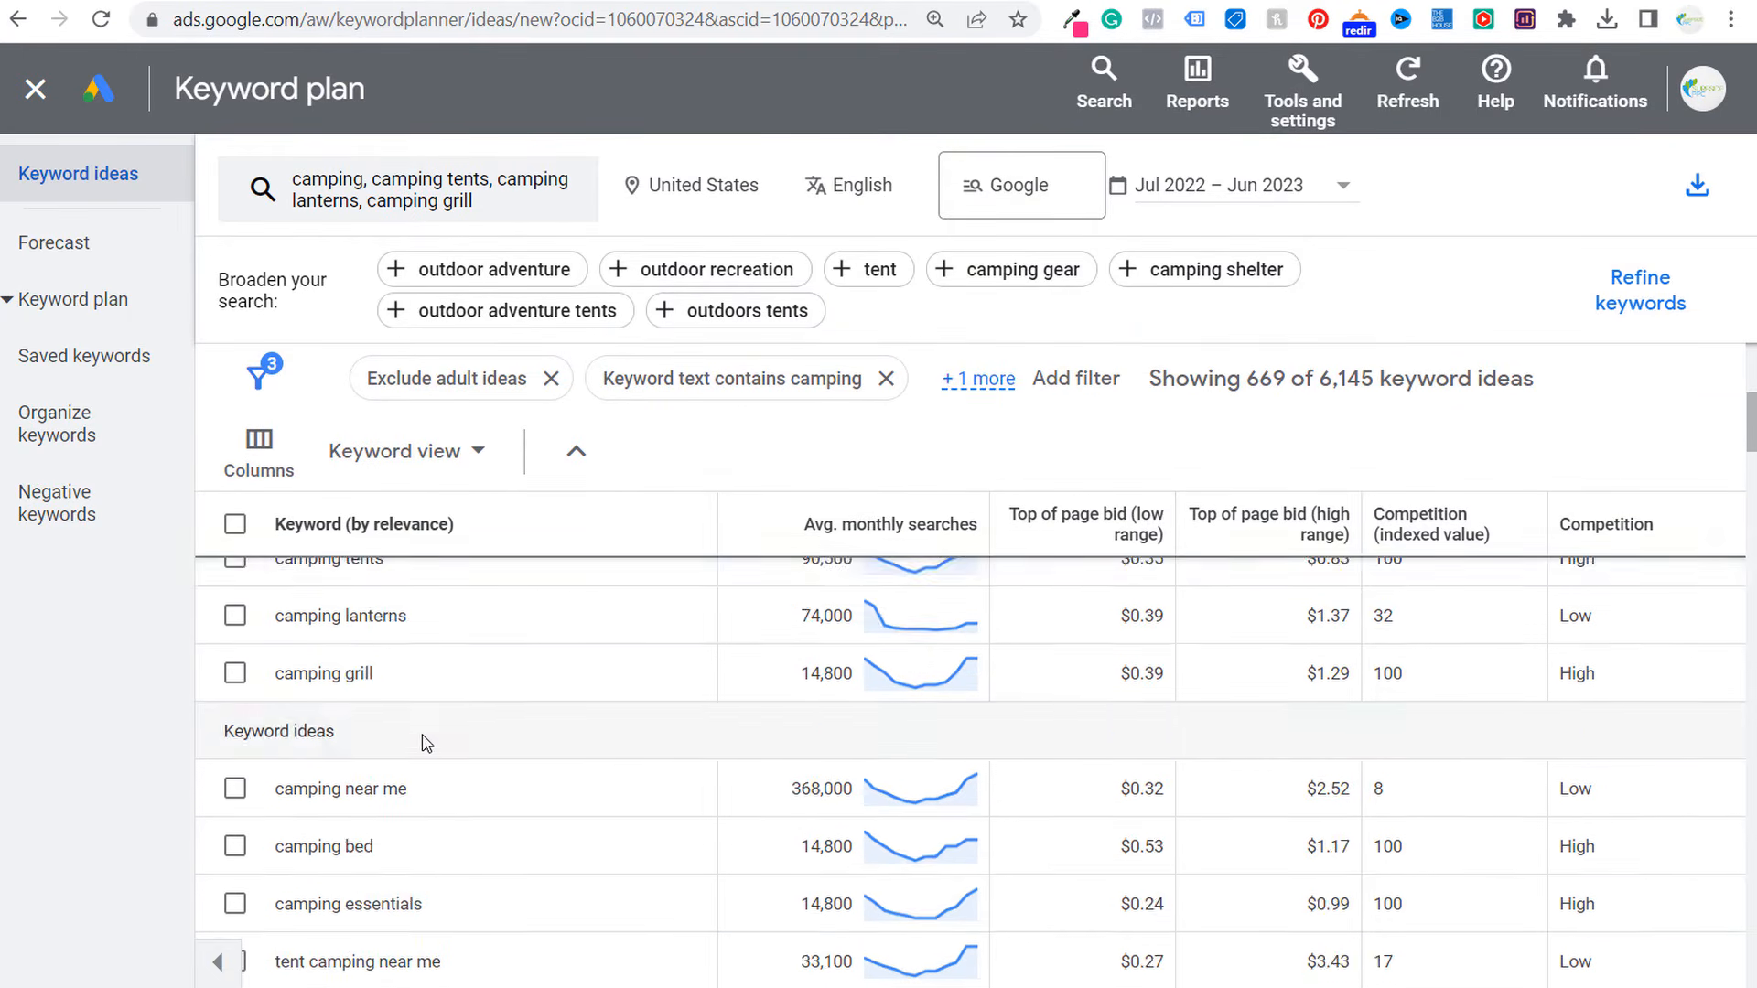
{"action": "left_click_drag", "start_coordinate": [308, 620], "coordinate": [576, 815]}
{"action": "scroll", "coordinate": [445, 739], "scroll_direction": "down", "scroll_amount": 4}
{"action": "scroll", "coordinate": [444, 739], "scroll_direction": "down", "scroll_amount": 6}
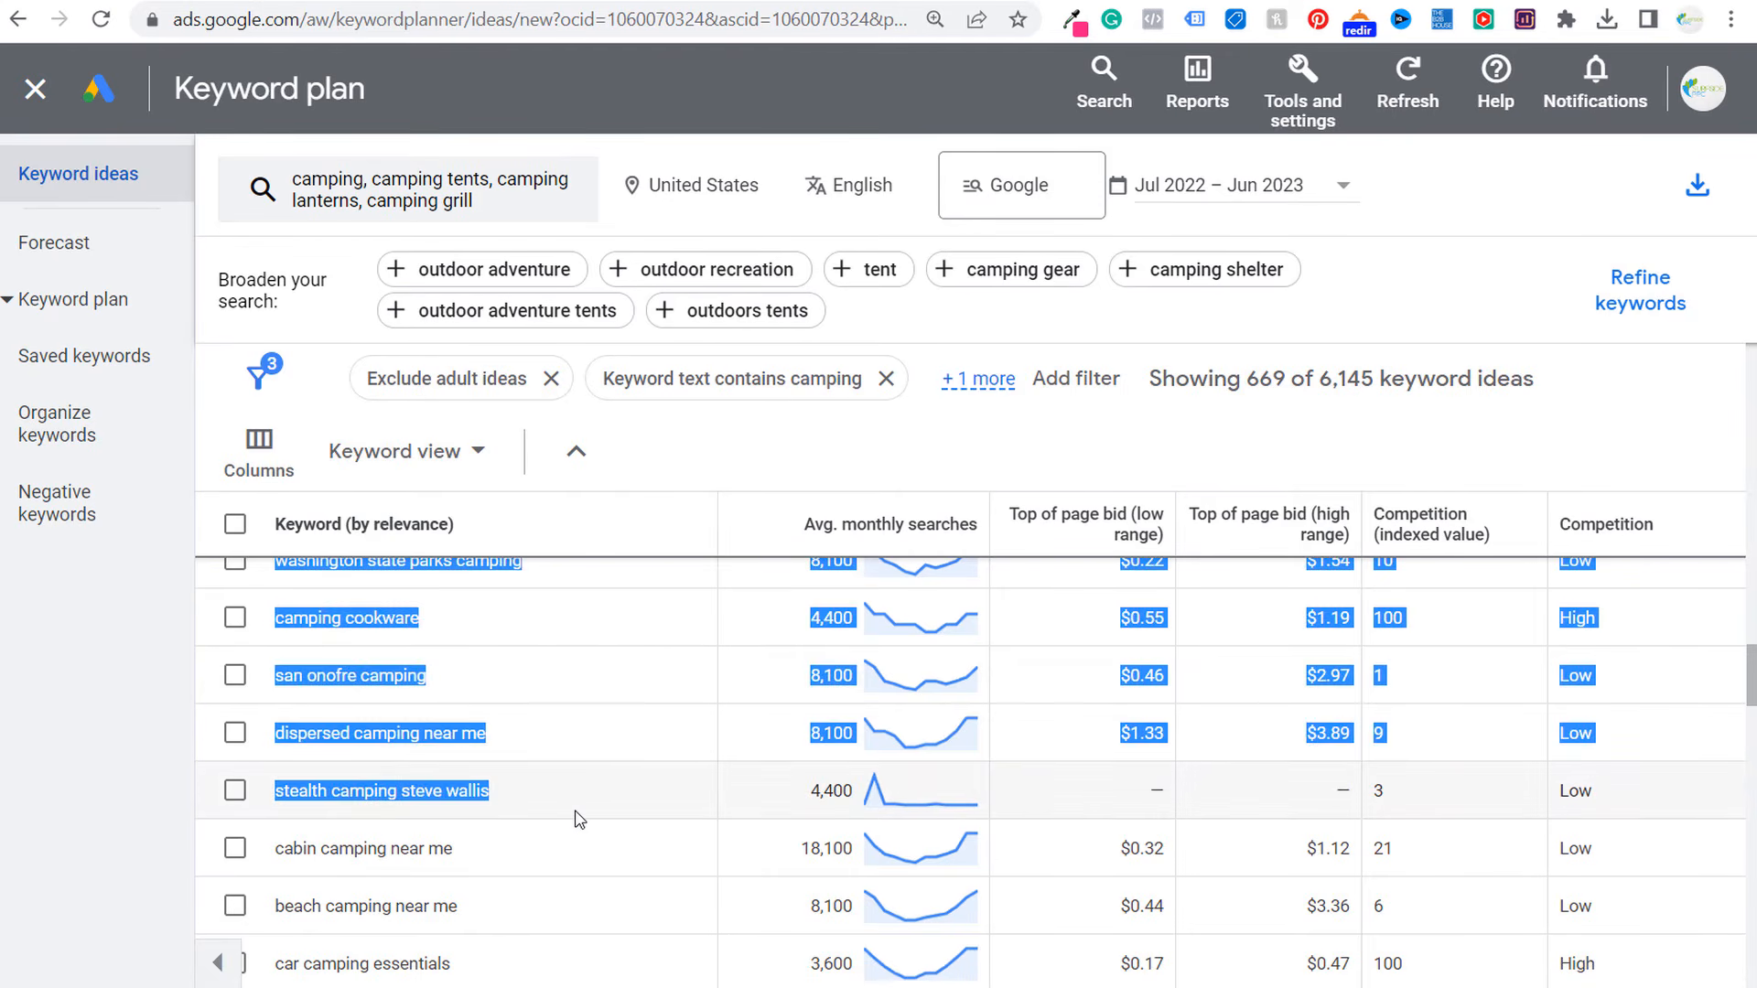
- Look further down the filtered camping ideas and examine the rows for camping lamp and camping stool
{"action": "left_click", "coordinate": [571, 846]}
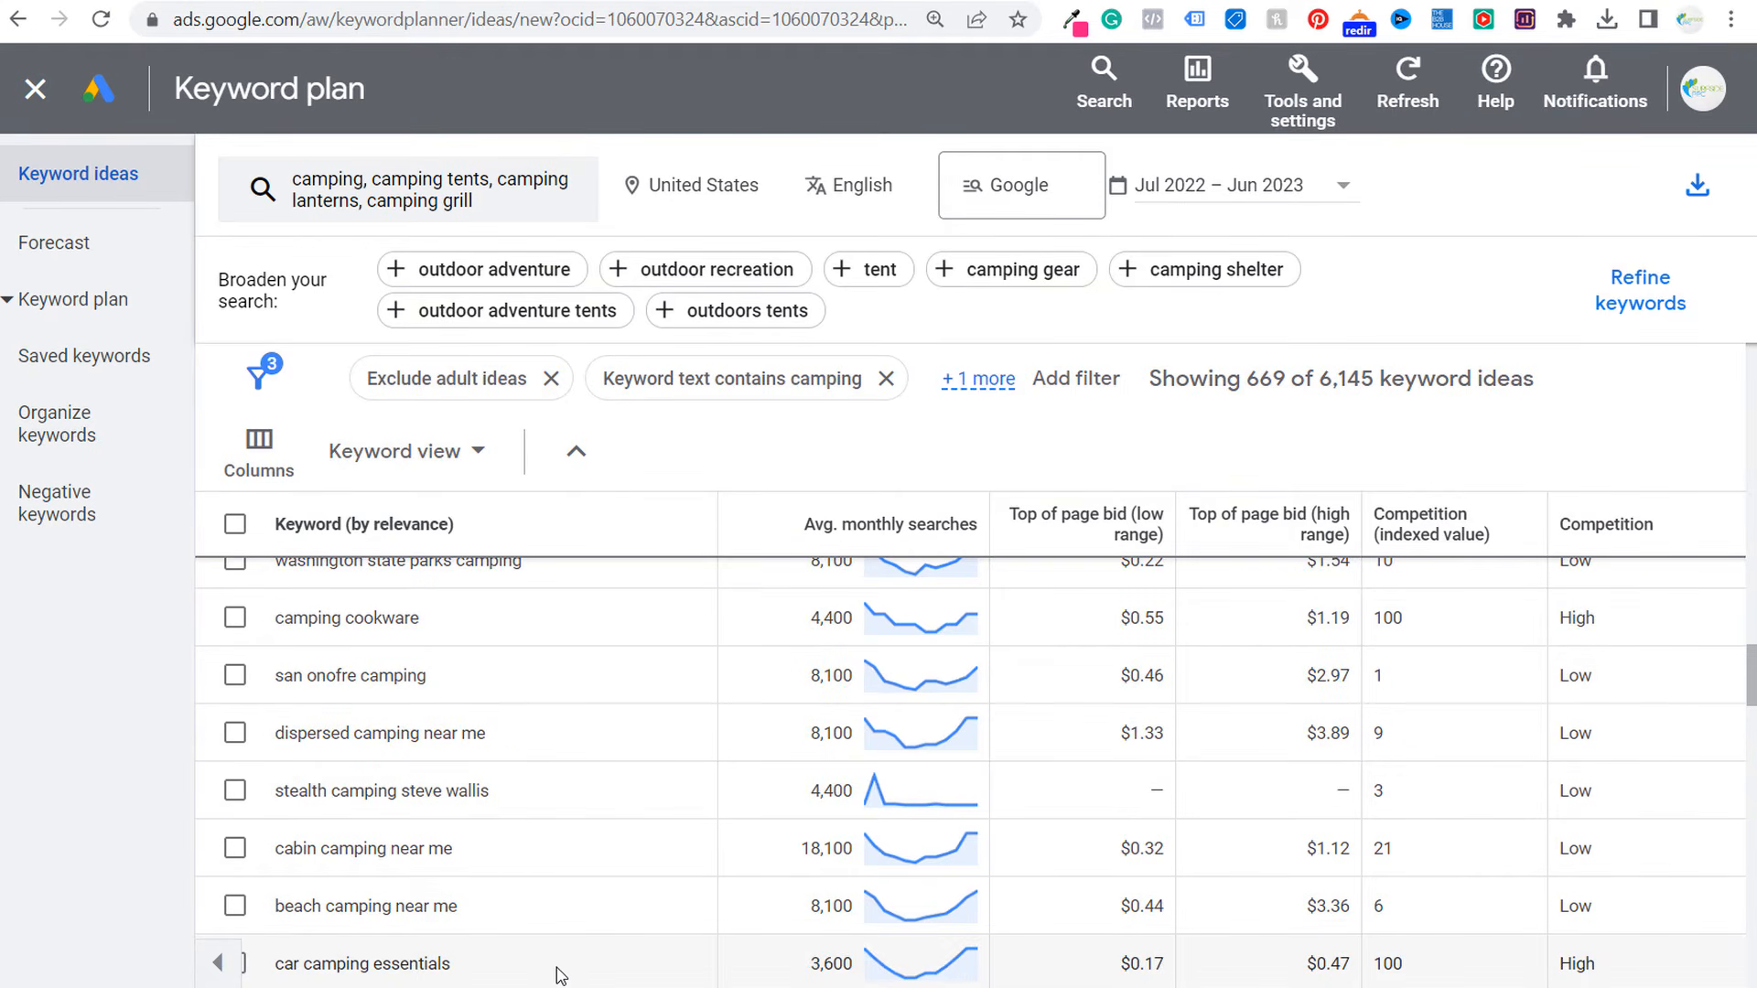
{"action": "scroll", "coordinate": [560, 816], "scroll_direction": "down", "scroll_amount": 7}
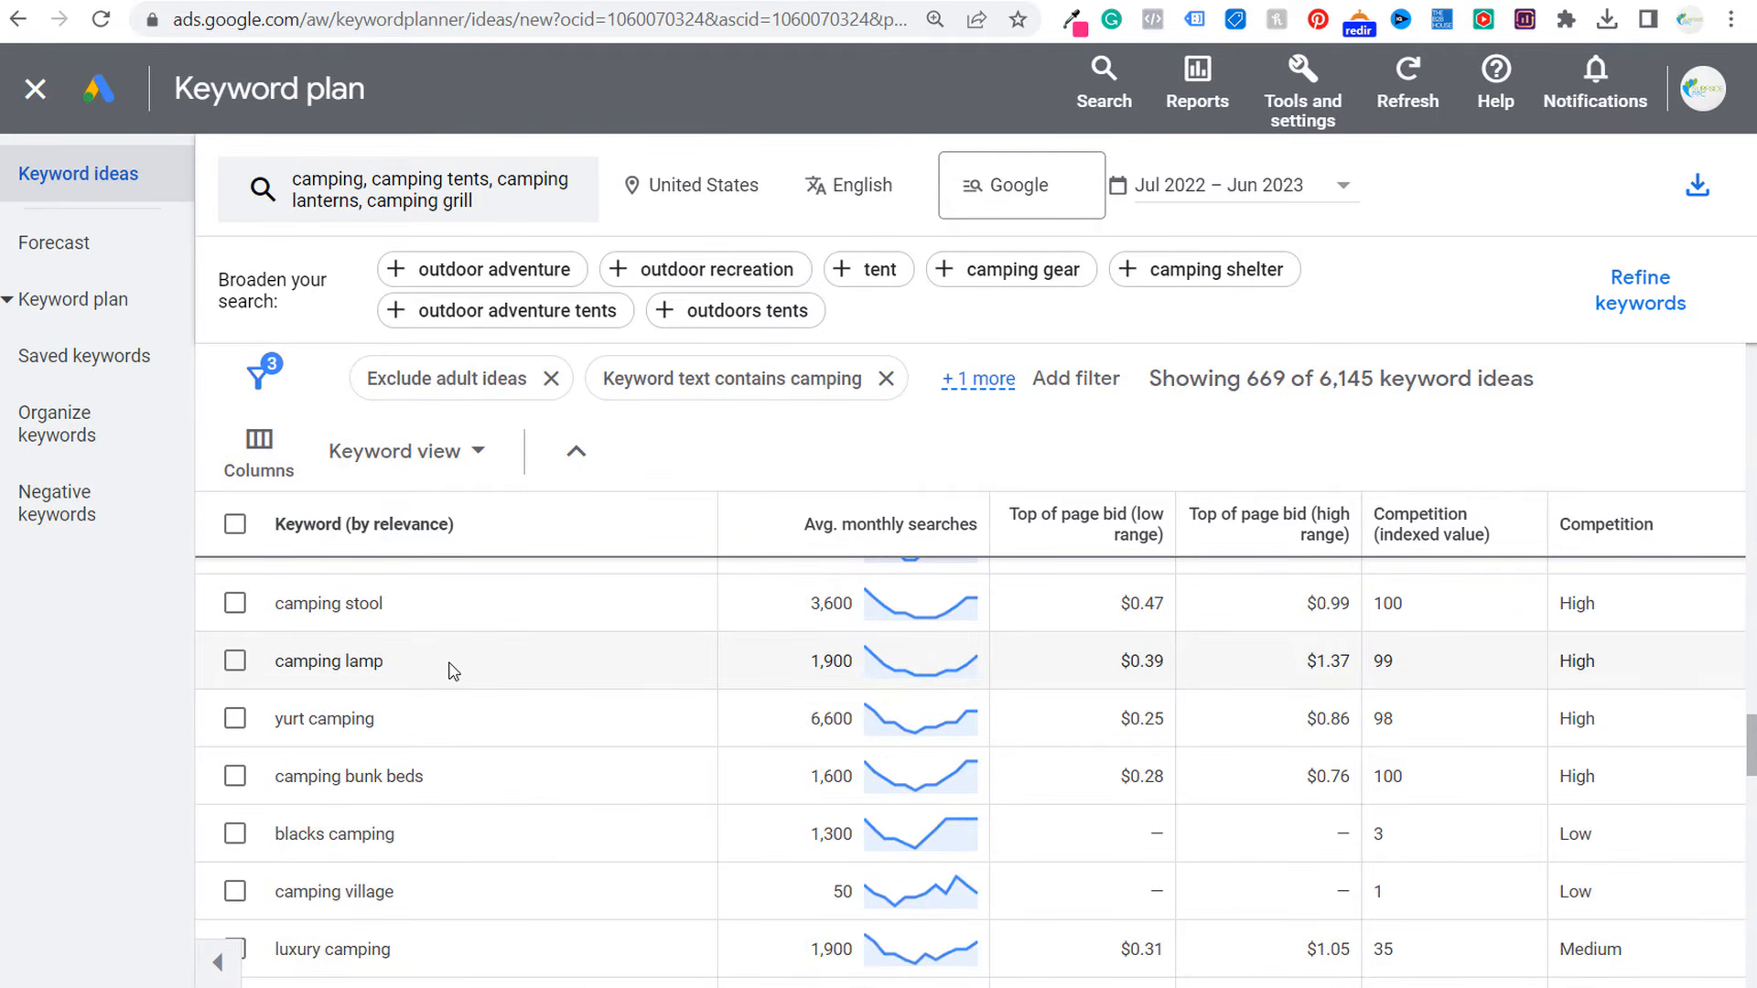
{"action": "left_click_drag", "start_coordinate": [453, 671], "coordinate": [268, 670]}
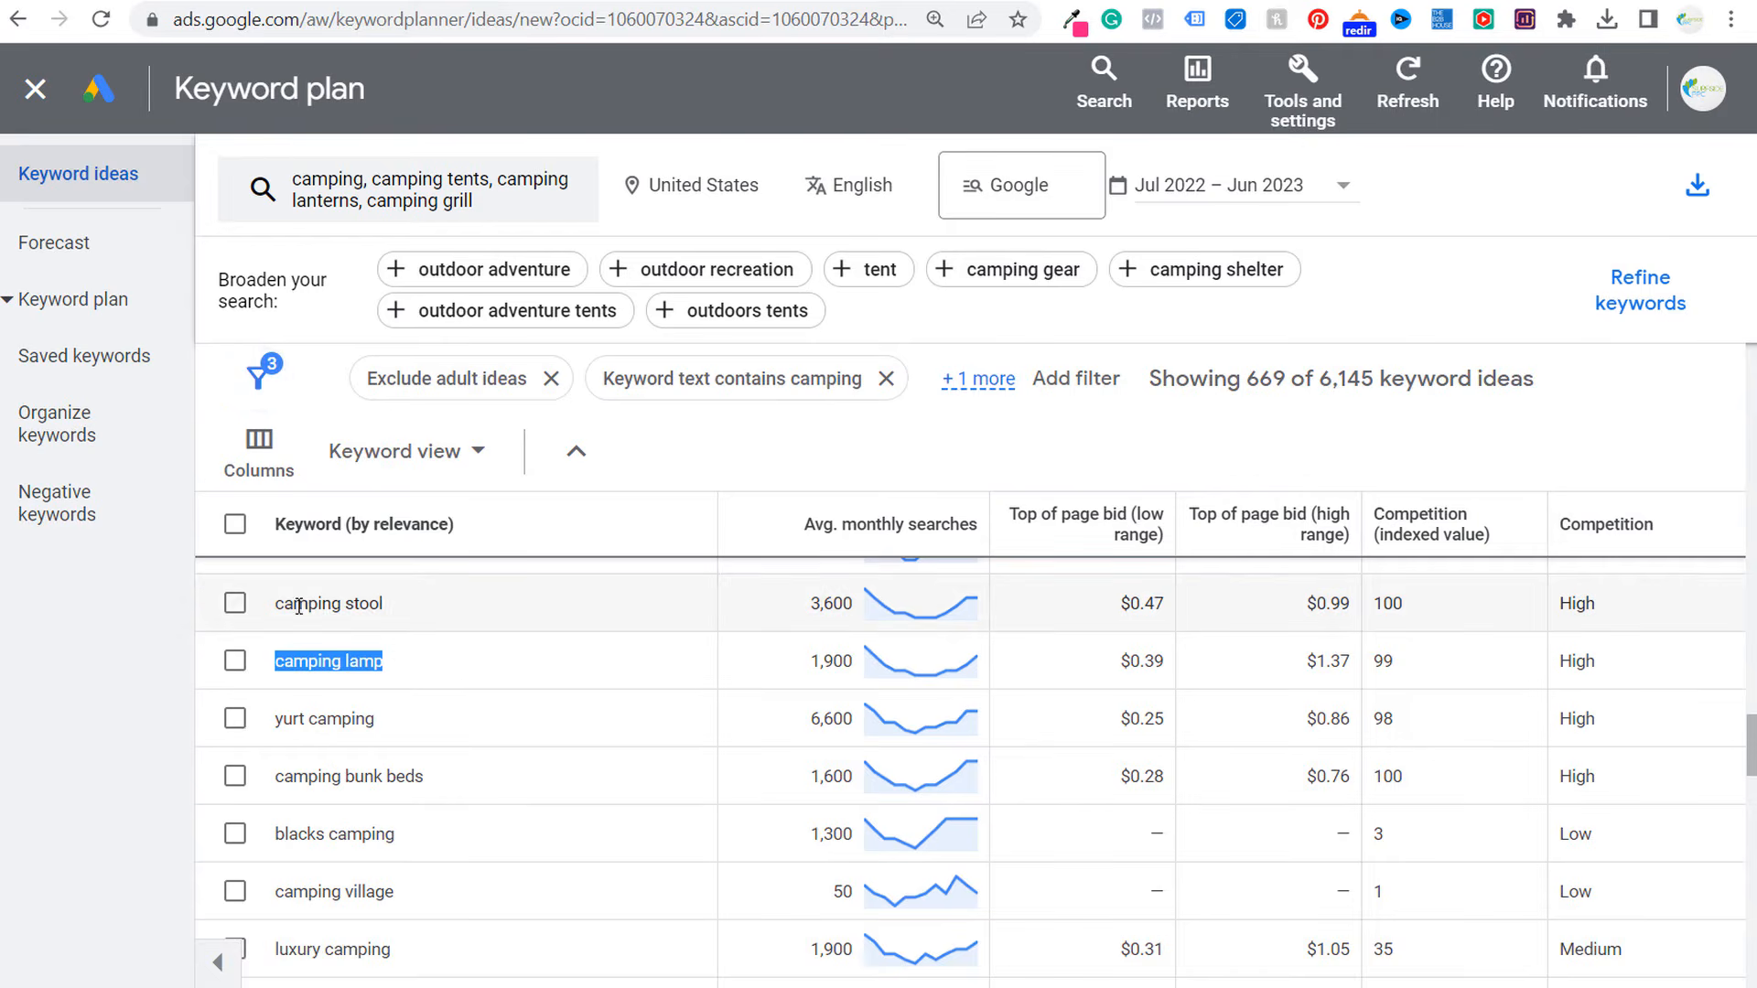
{"action": "left_click", "coordinate": [333, 657]}
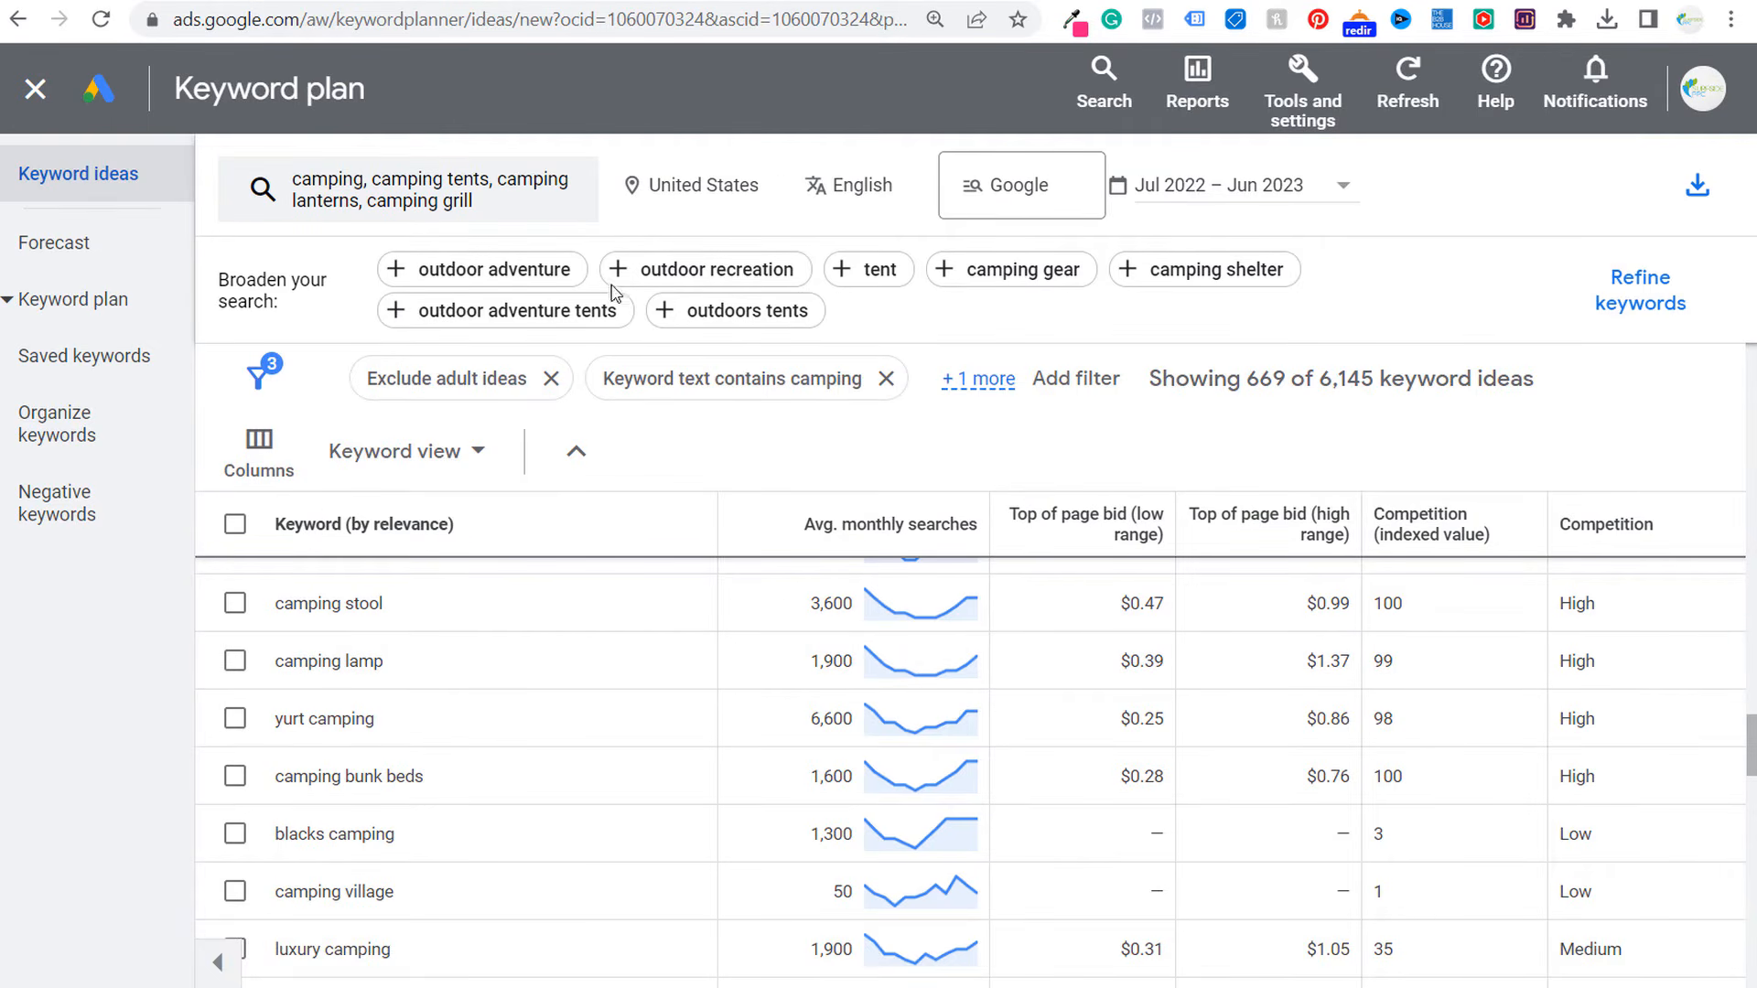
- Look at the location targeting map and the available languages, keeping the current settings
{"action": "left_click", "coordinate": [717, 187]}
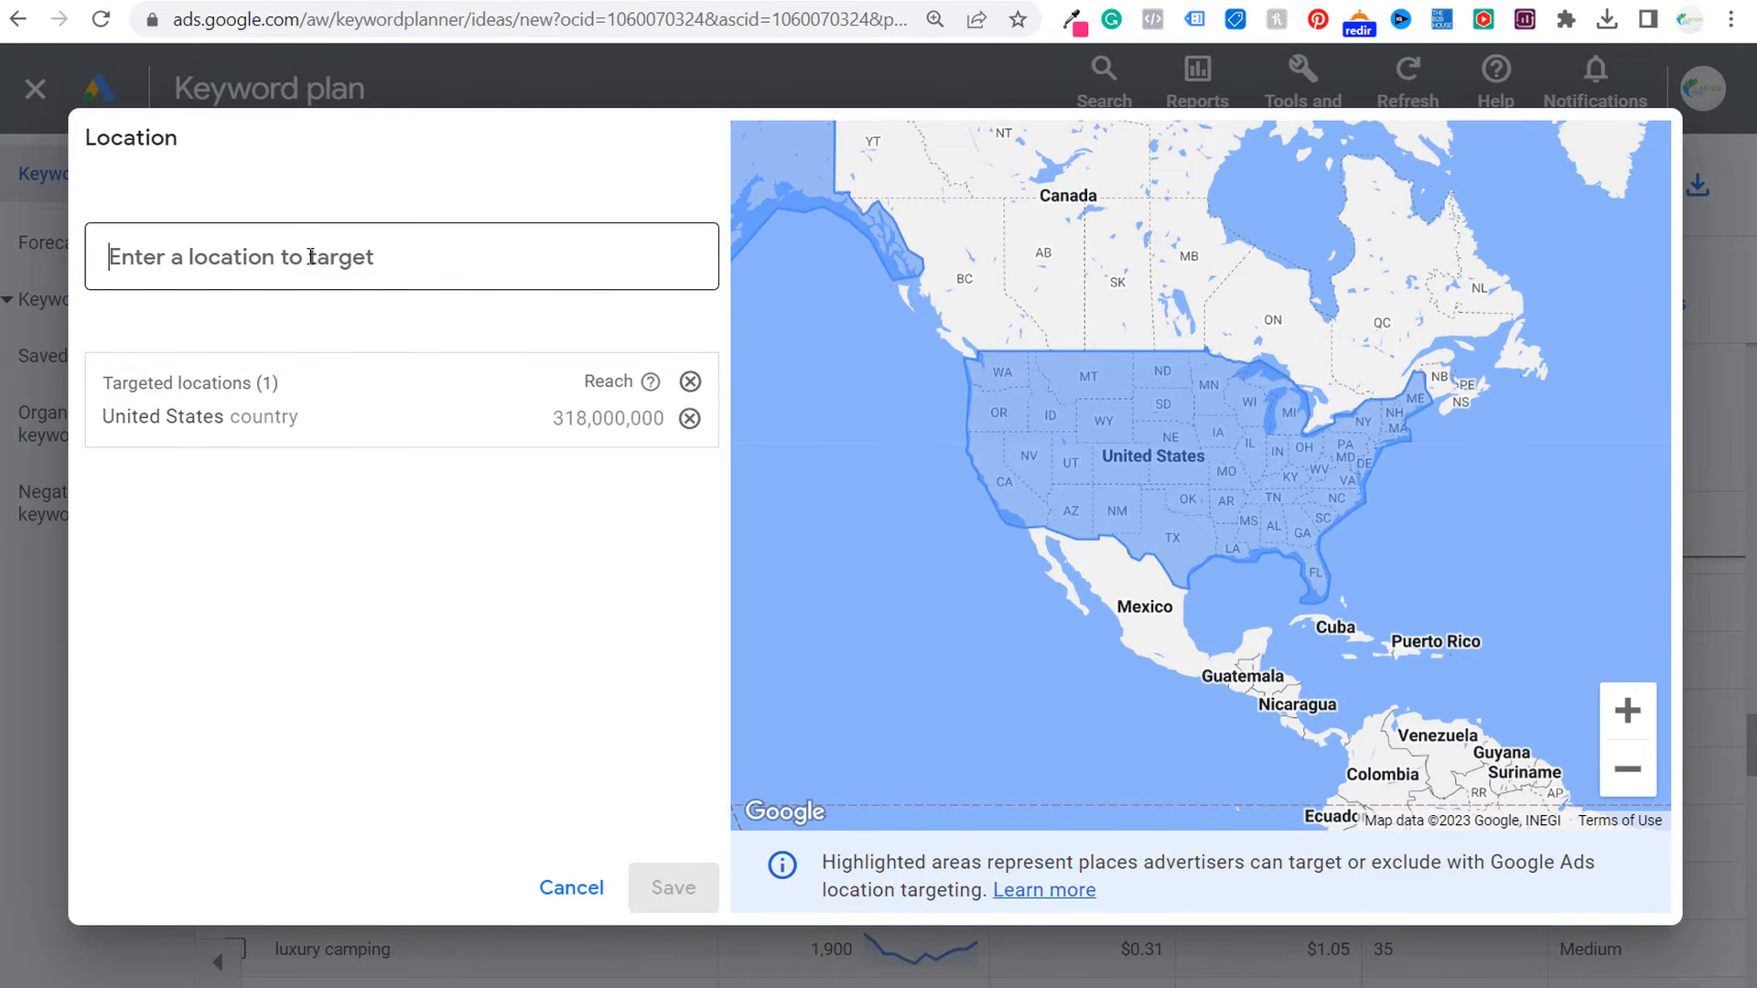
{"action": "left_click_drag", "start_coordinate": [1294, 485], "coordinate": [1195, 454]}
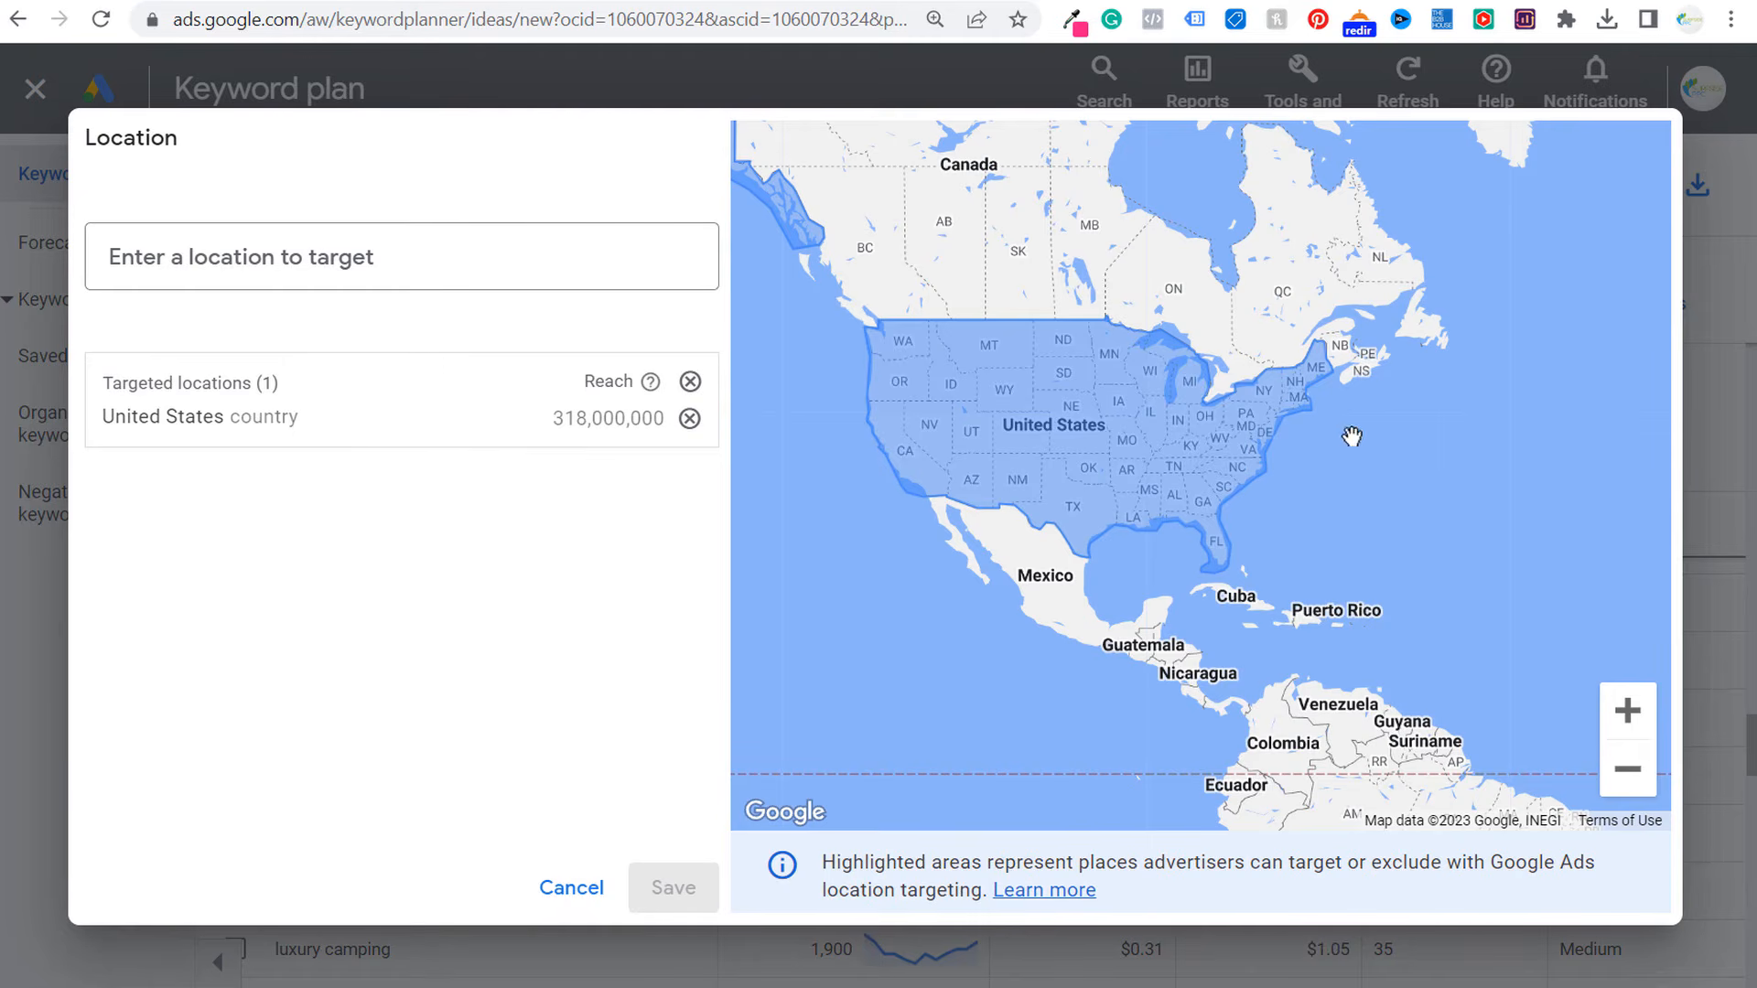
{"action": "left_click_drag", "start_coordinate": [1564, 456], "coordinate": [1493, 445]}
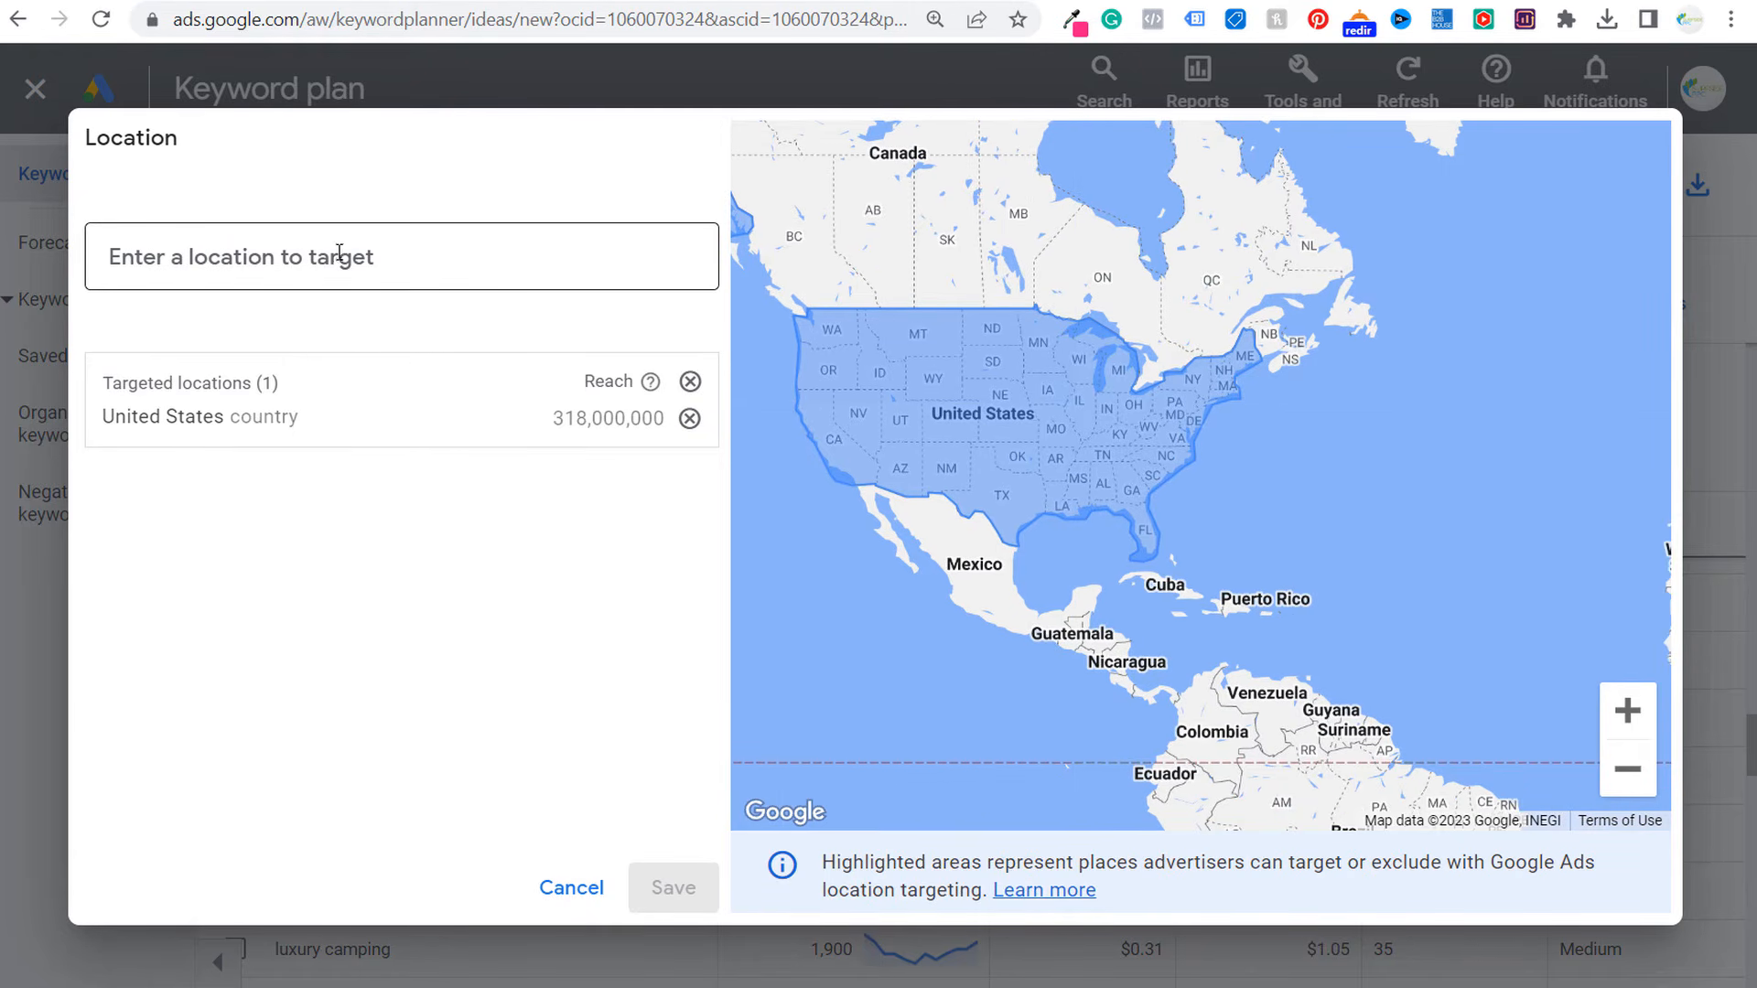
{"action": "left_click", "coordinate": [563, 889]}
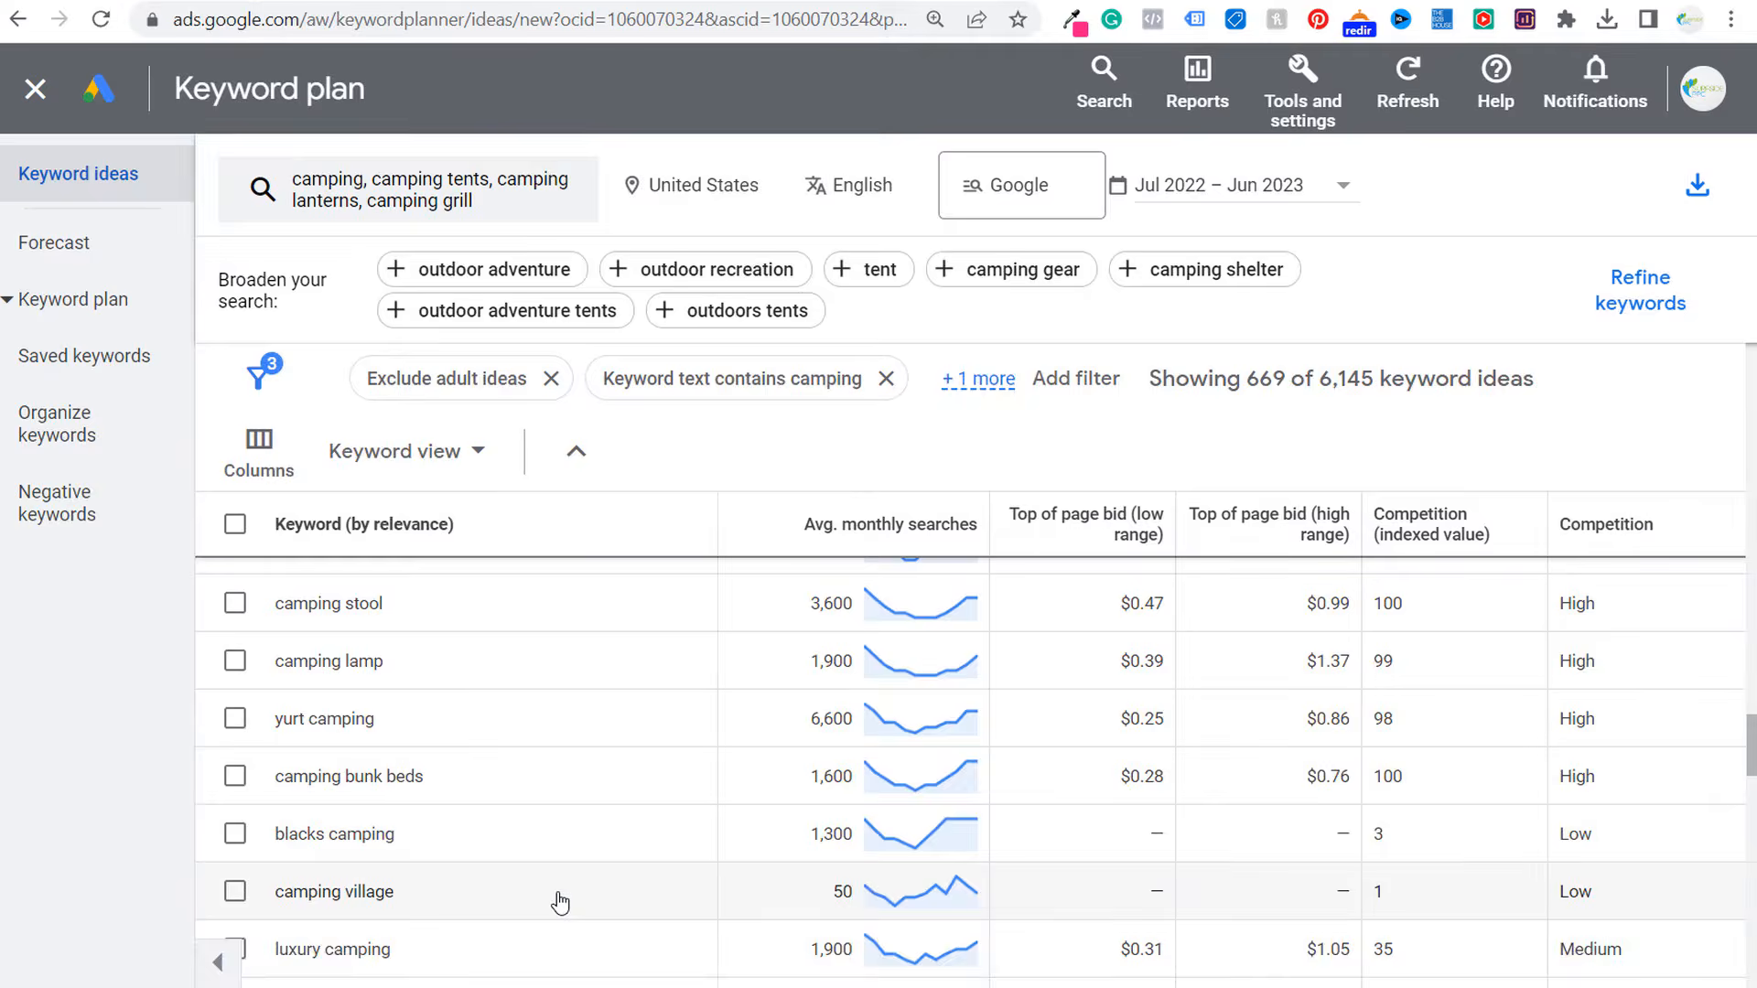
{"action": "left_click", "coordinate": [851, 192]}
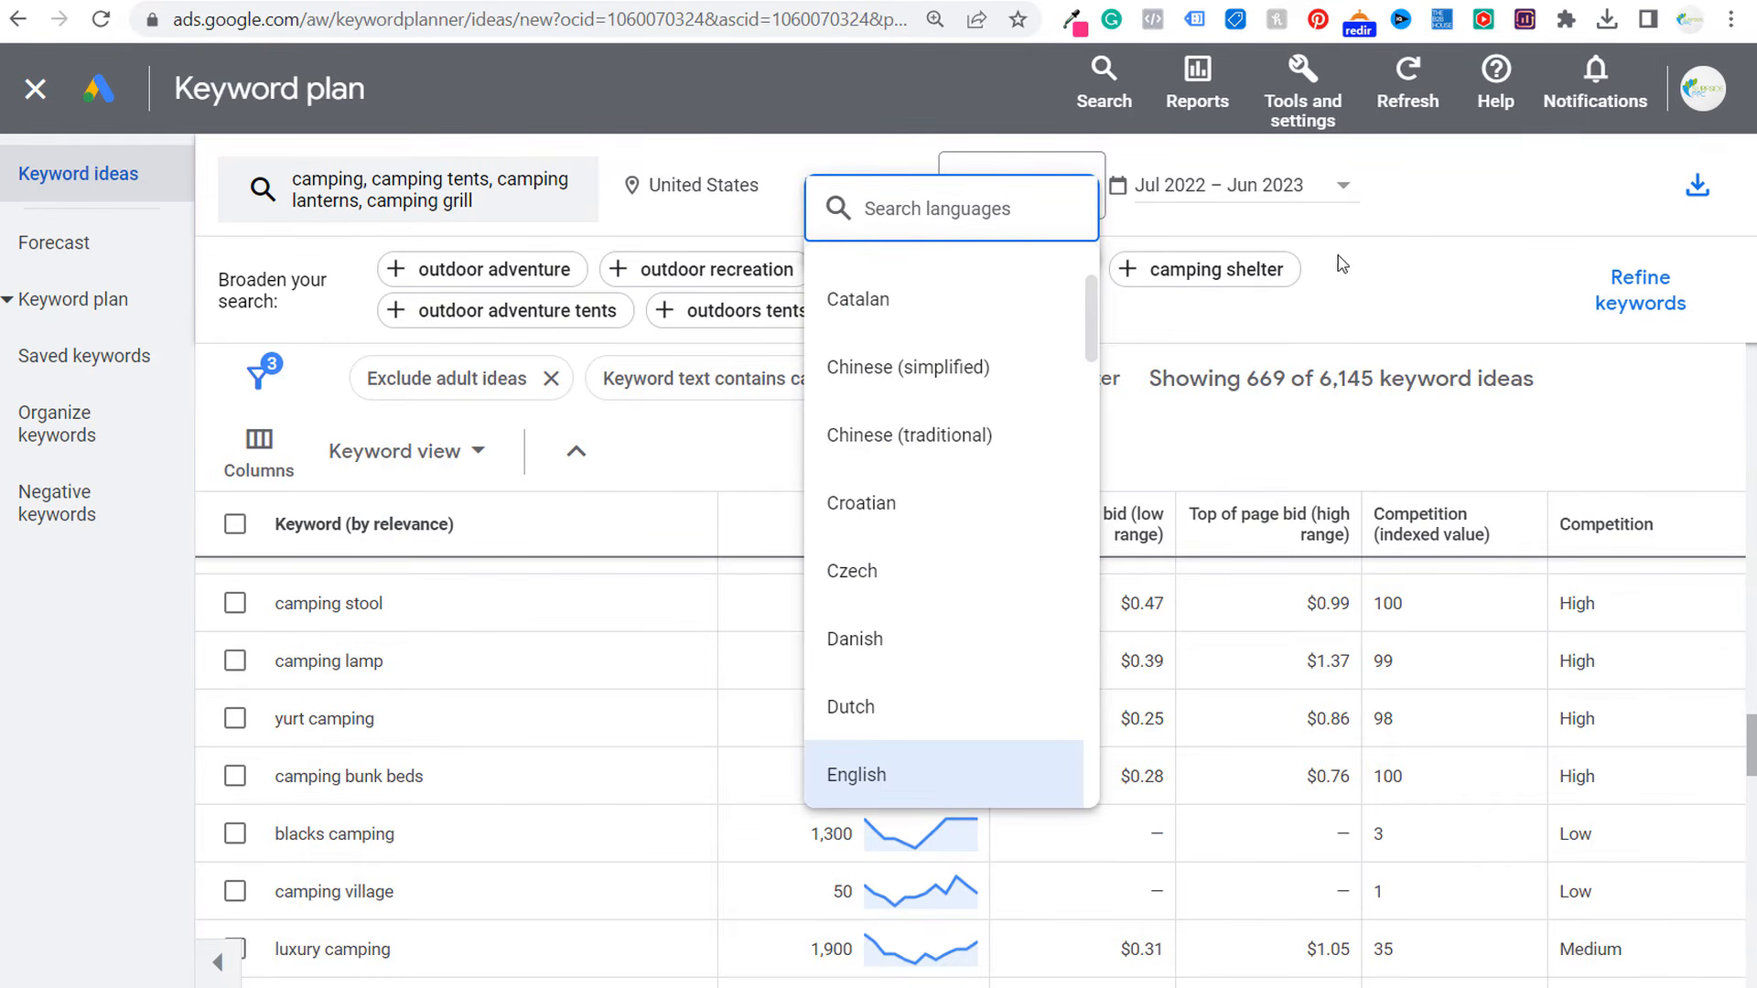
{"action": "left_click", "coordinate": [1433, 266]}
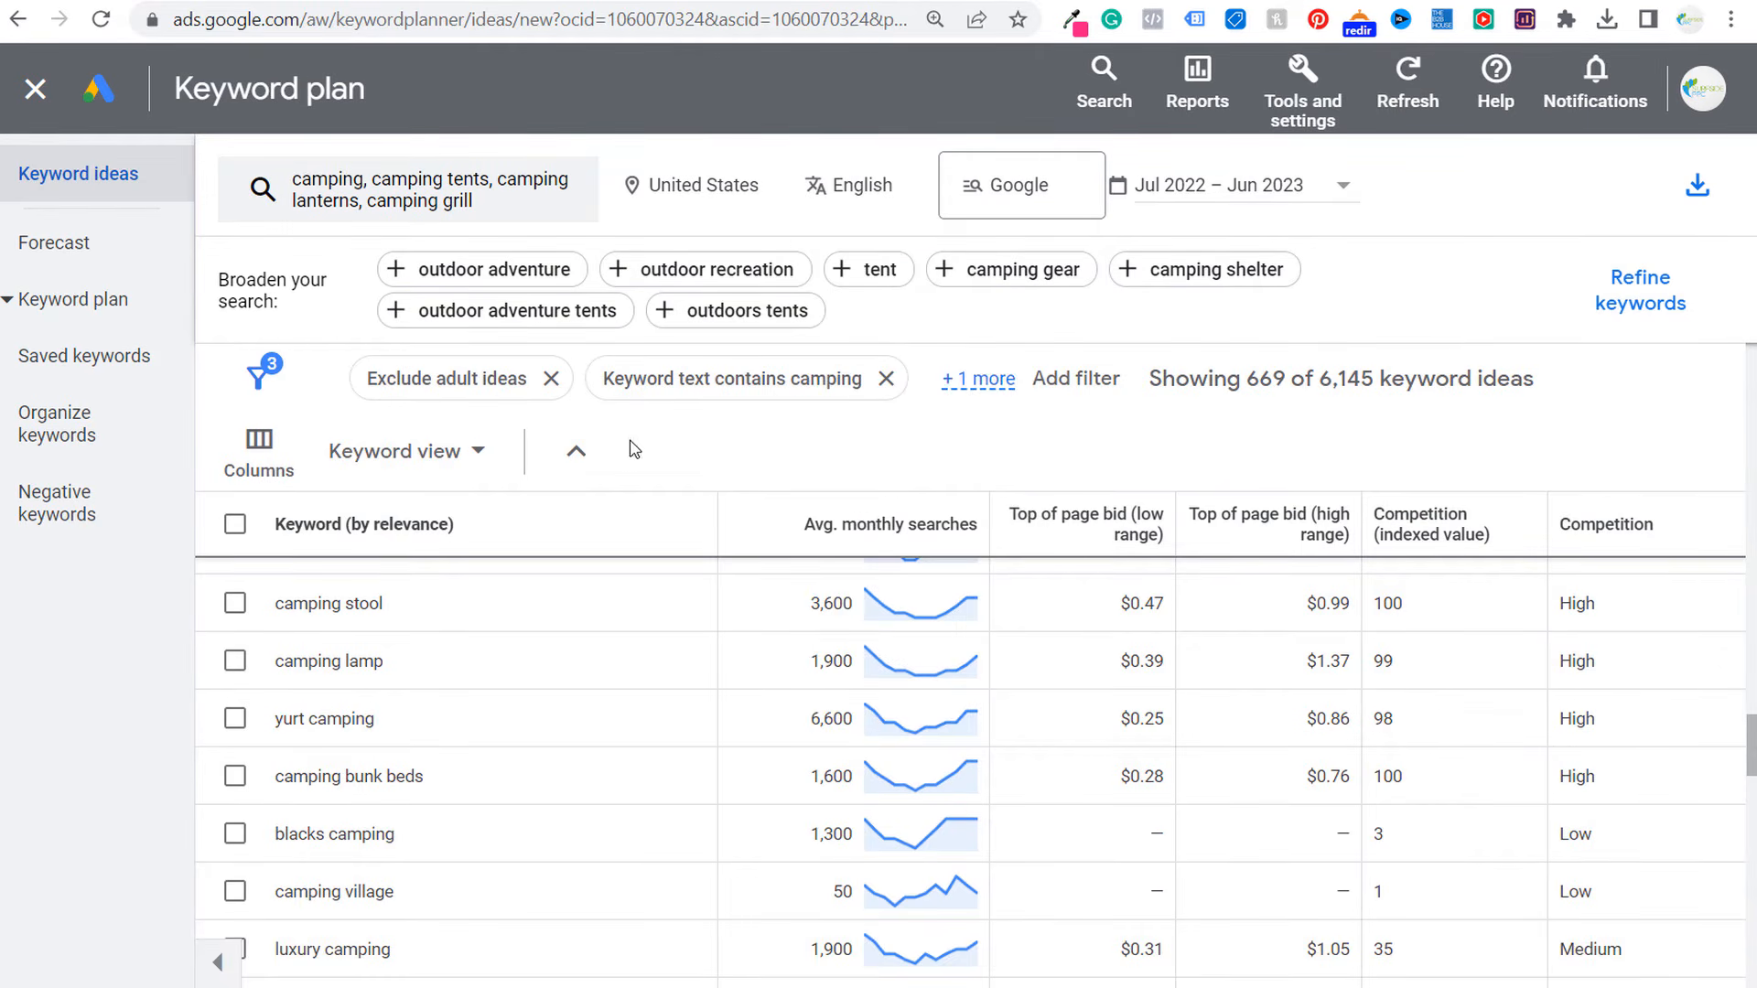
- Set the date range of the keyword ideas to all available months
{"action": "scroll", "coordinate": [1471, 529], "scroll_direction": "up", "scroll_amount": 10}
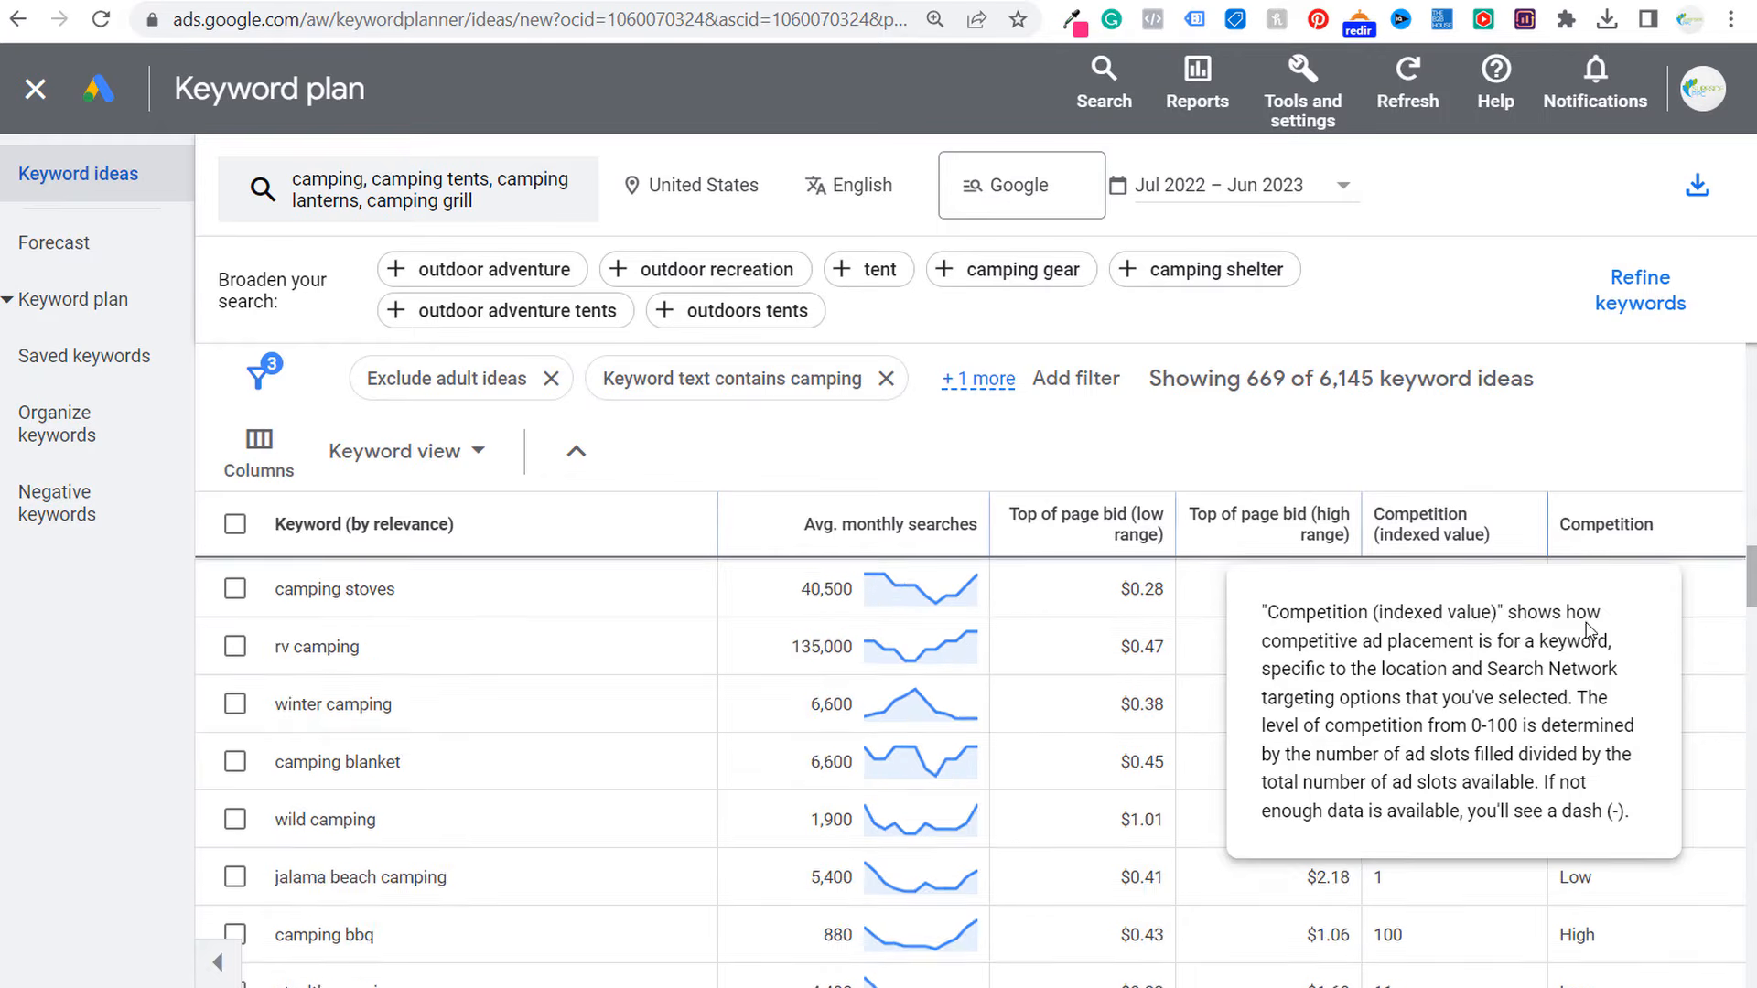
{"action": "left_click_drag", "start_coordinate": [1751, 492], "coordinate": [1709, 338]}
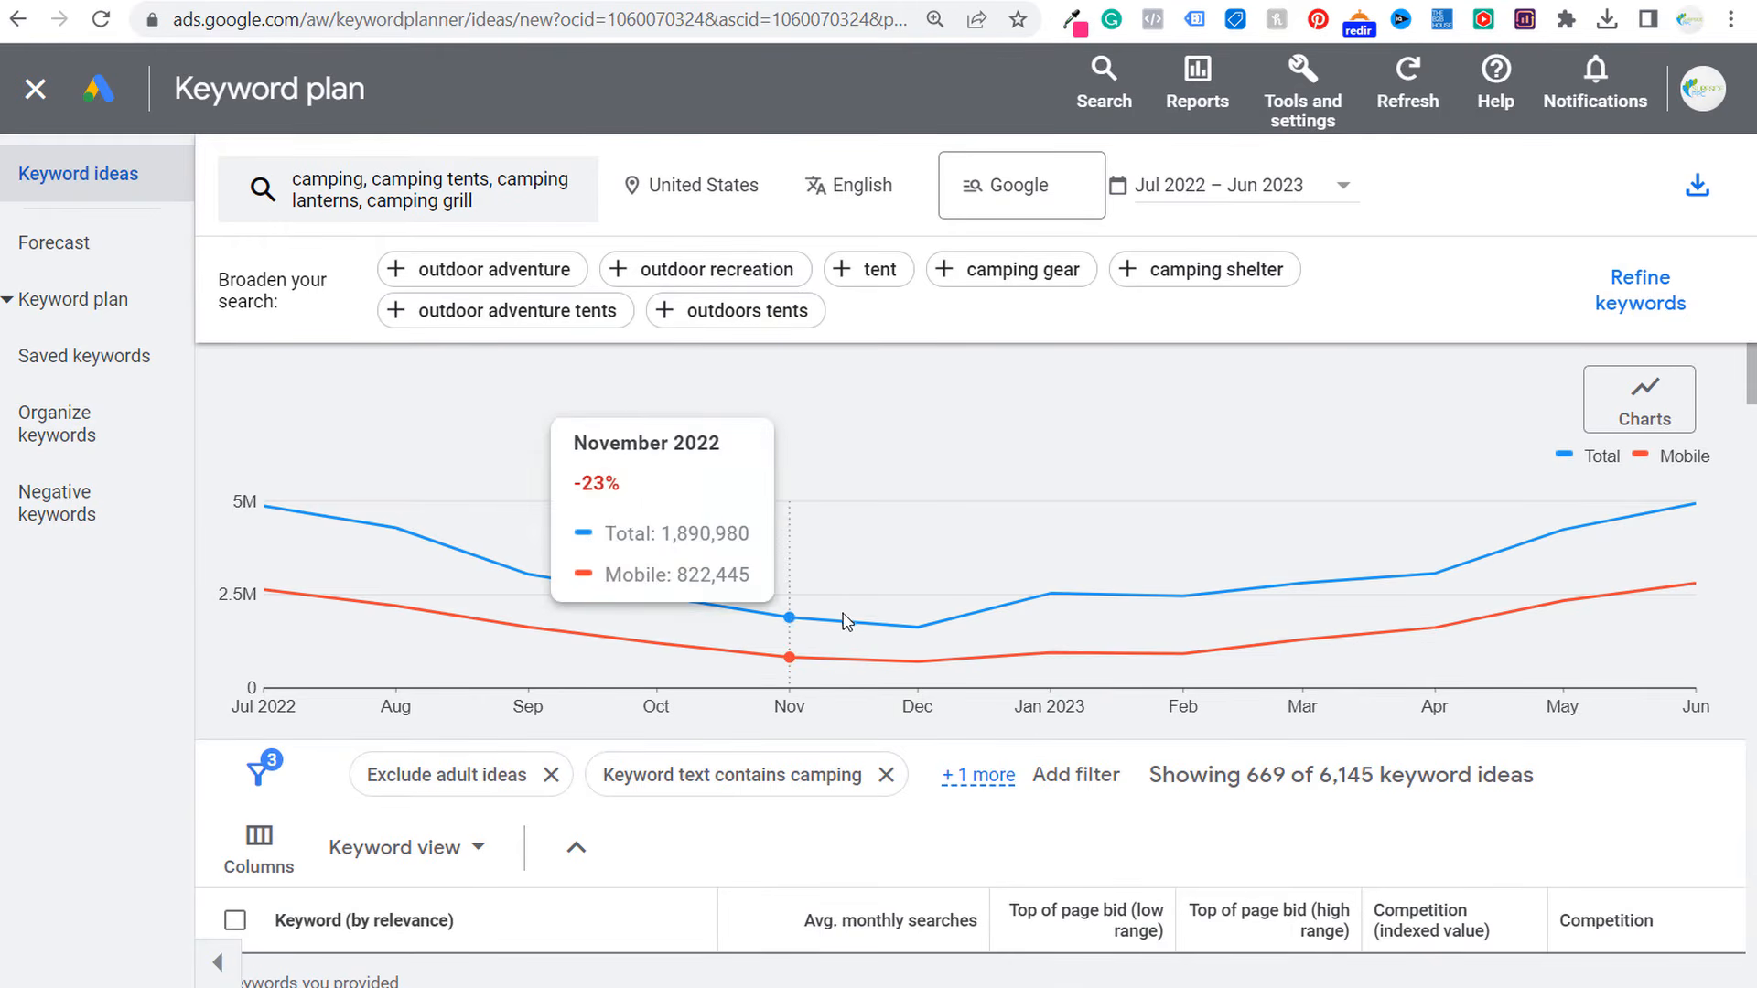
{"action": "left_click", "coordinate": [1239, 184]}
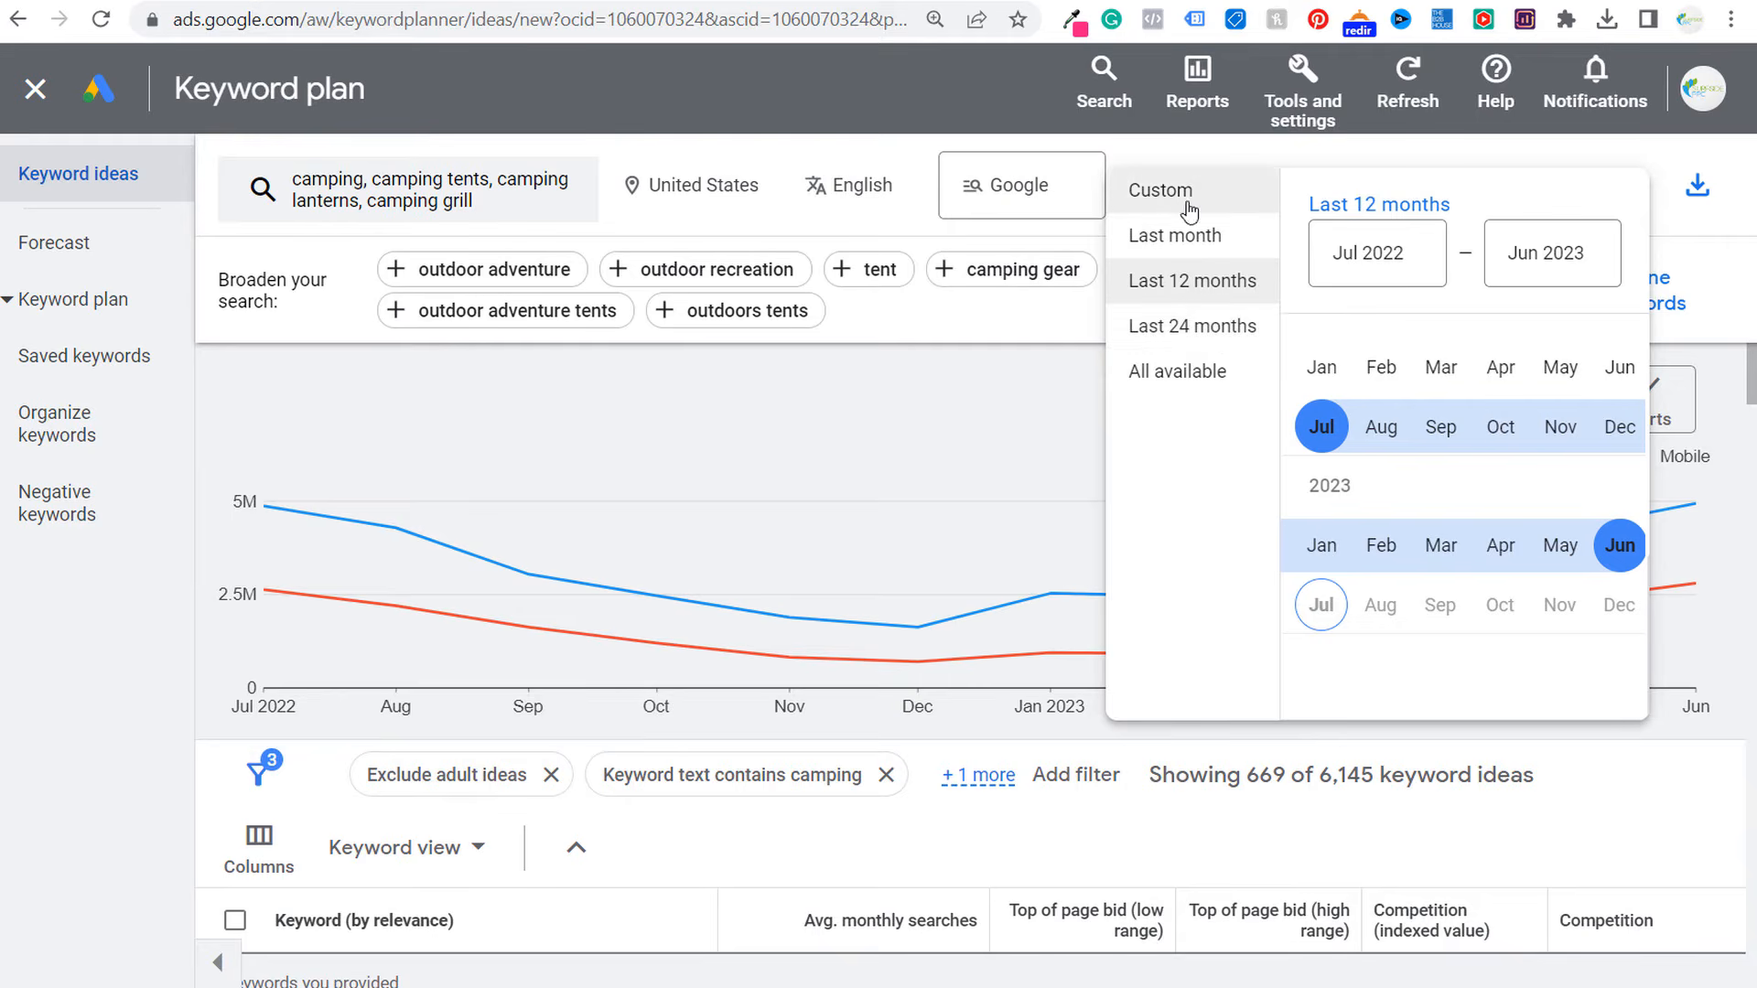
{"action": "left_click", "coordinate": [1190, 375]}
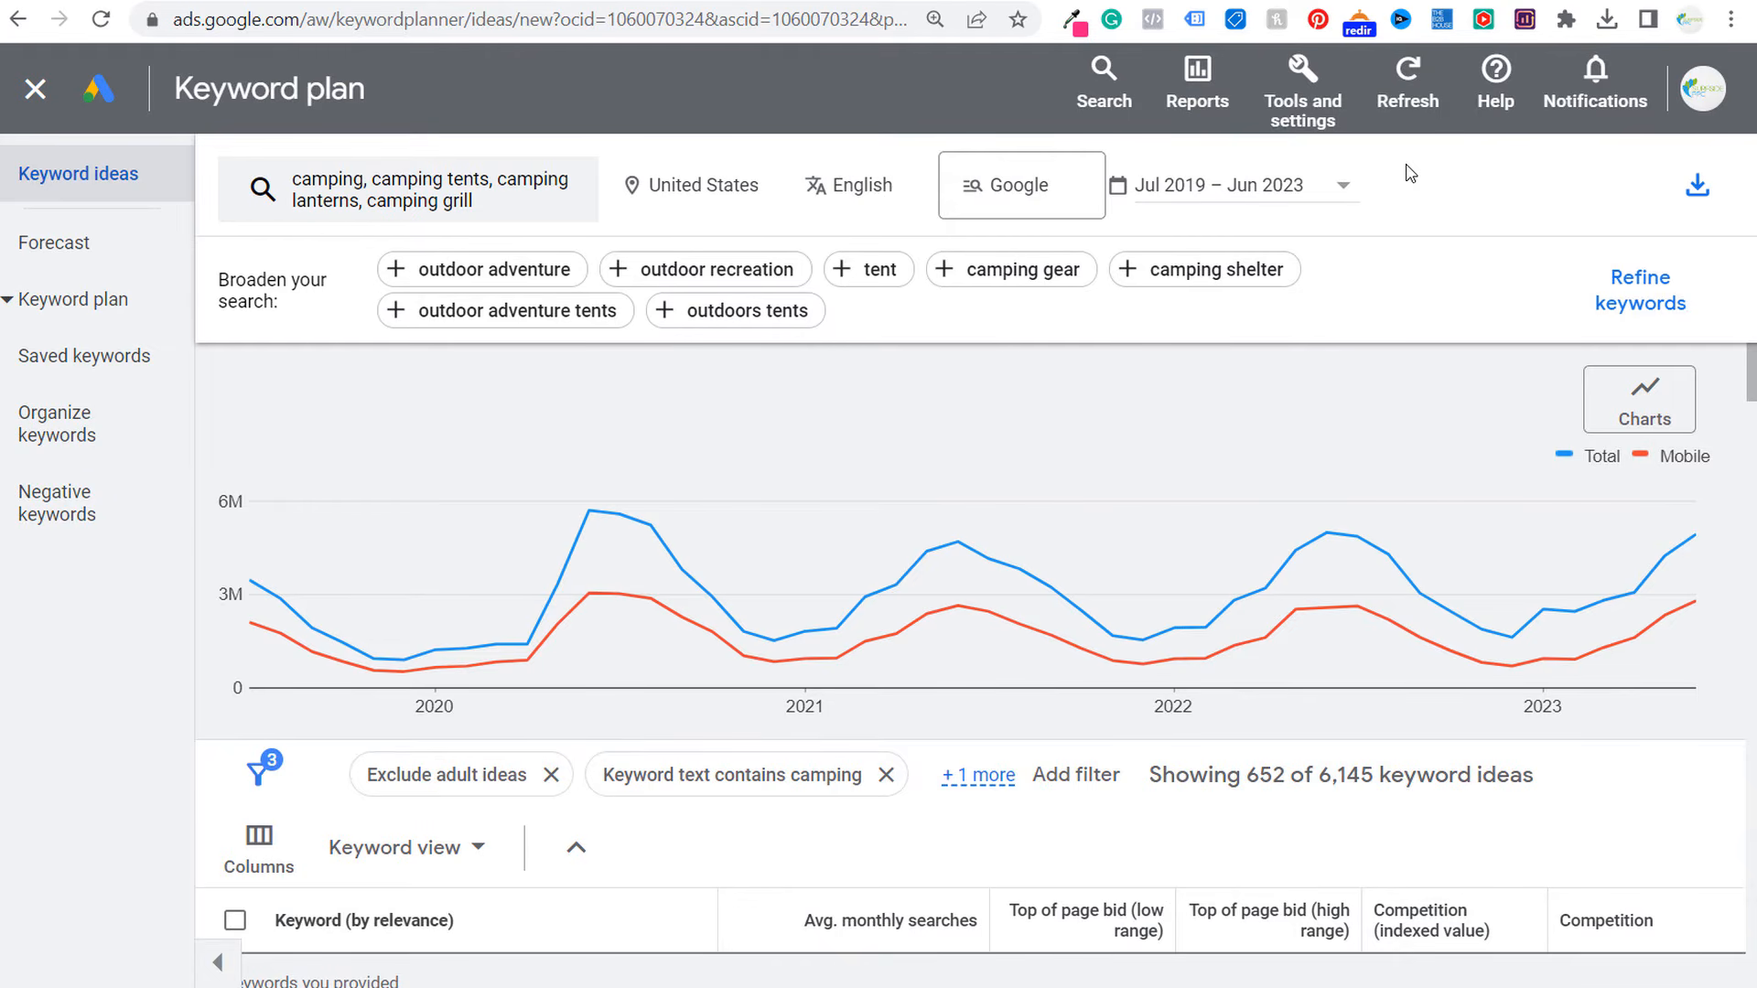
- Examine the multi-year search volume chart and the monthly search trends of individual camping keywords
{"action": "mouse_move", "coordinate": [564, 516]}
{"action": "scroll", "coordinate": [1177, 490], "scroll_direction": "down", "scroll_amount": 4}
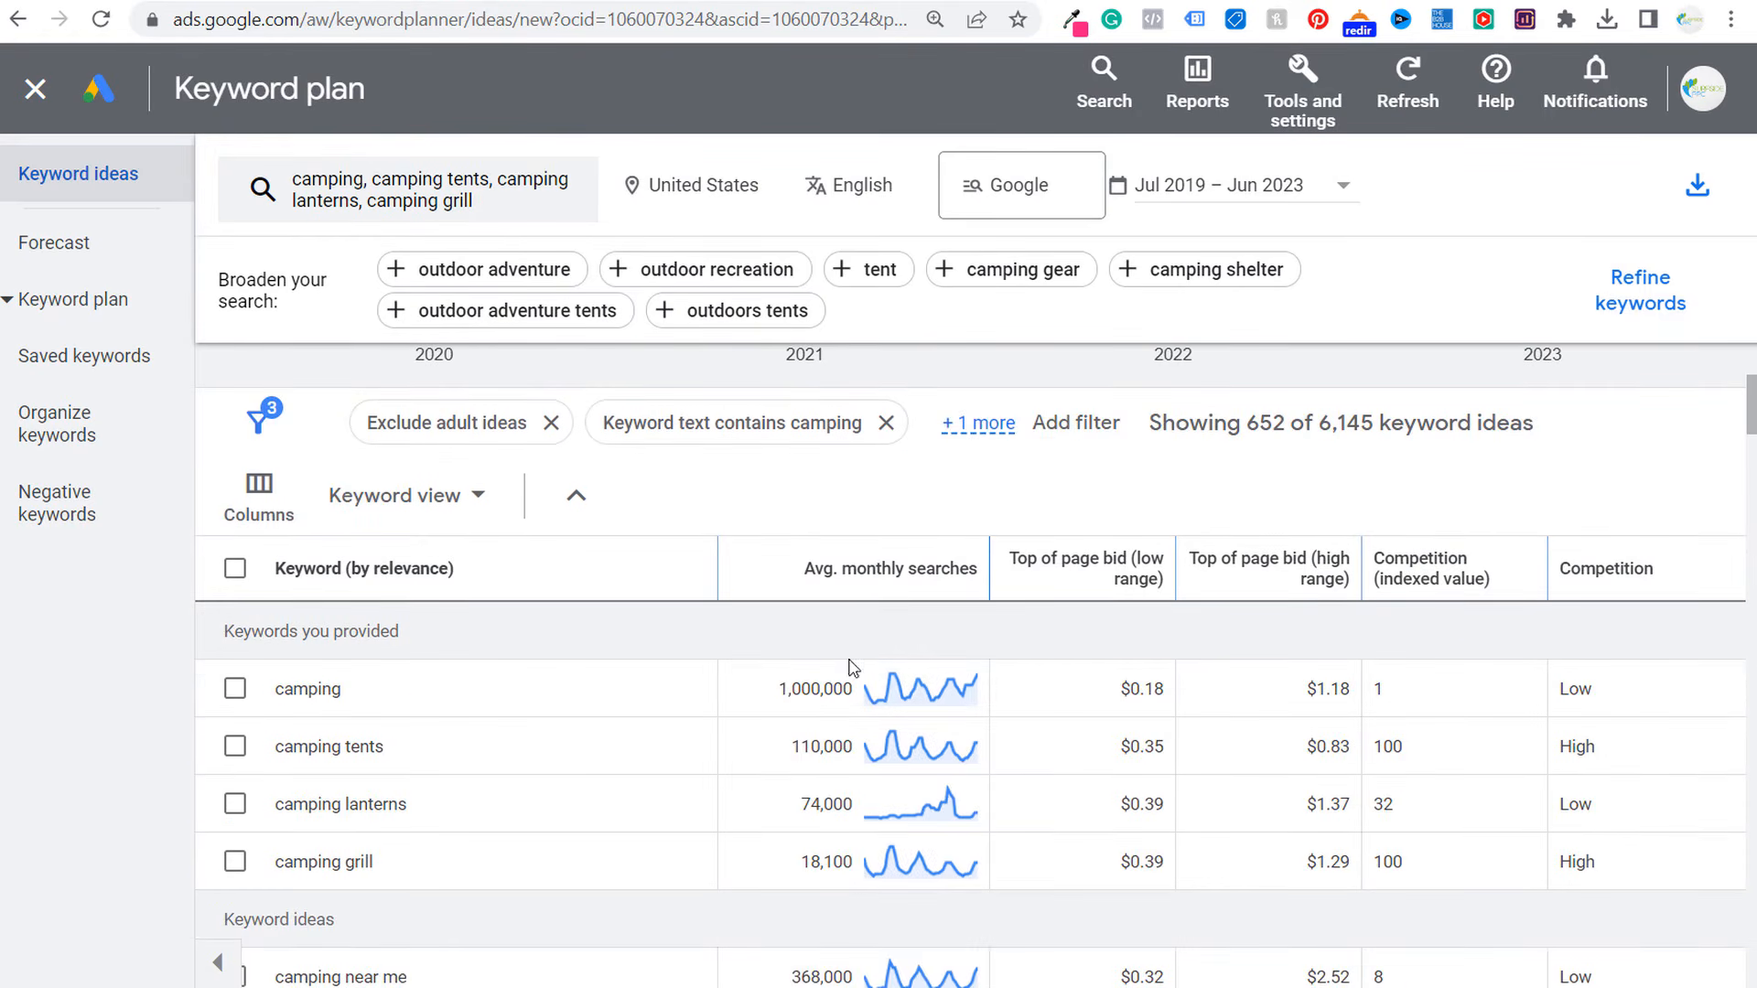
{"action": "scroll", "coordinate": [1511, 465], "scroll_direction": "up", "scroll_amount": 4}
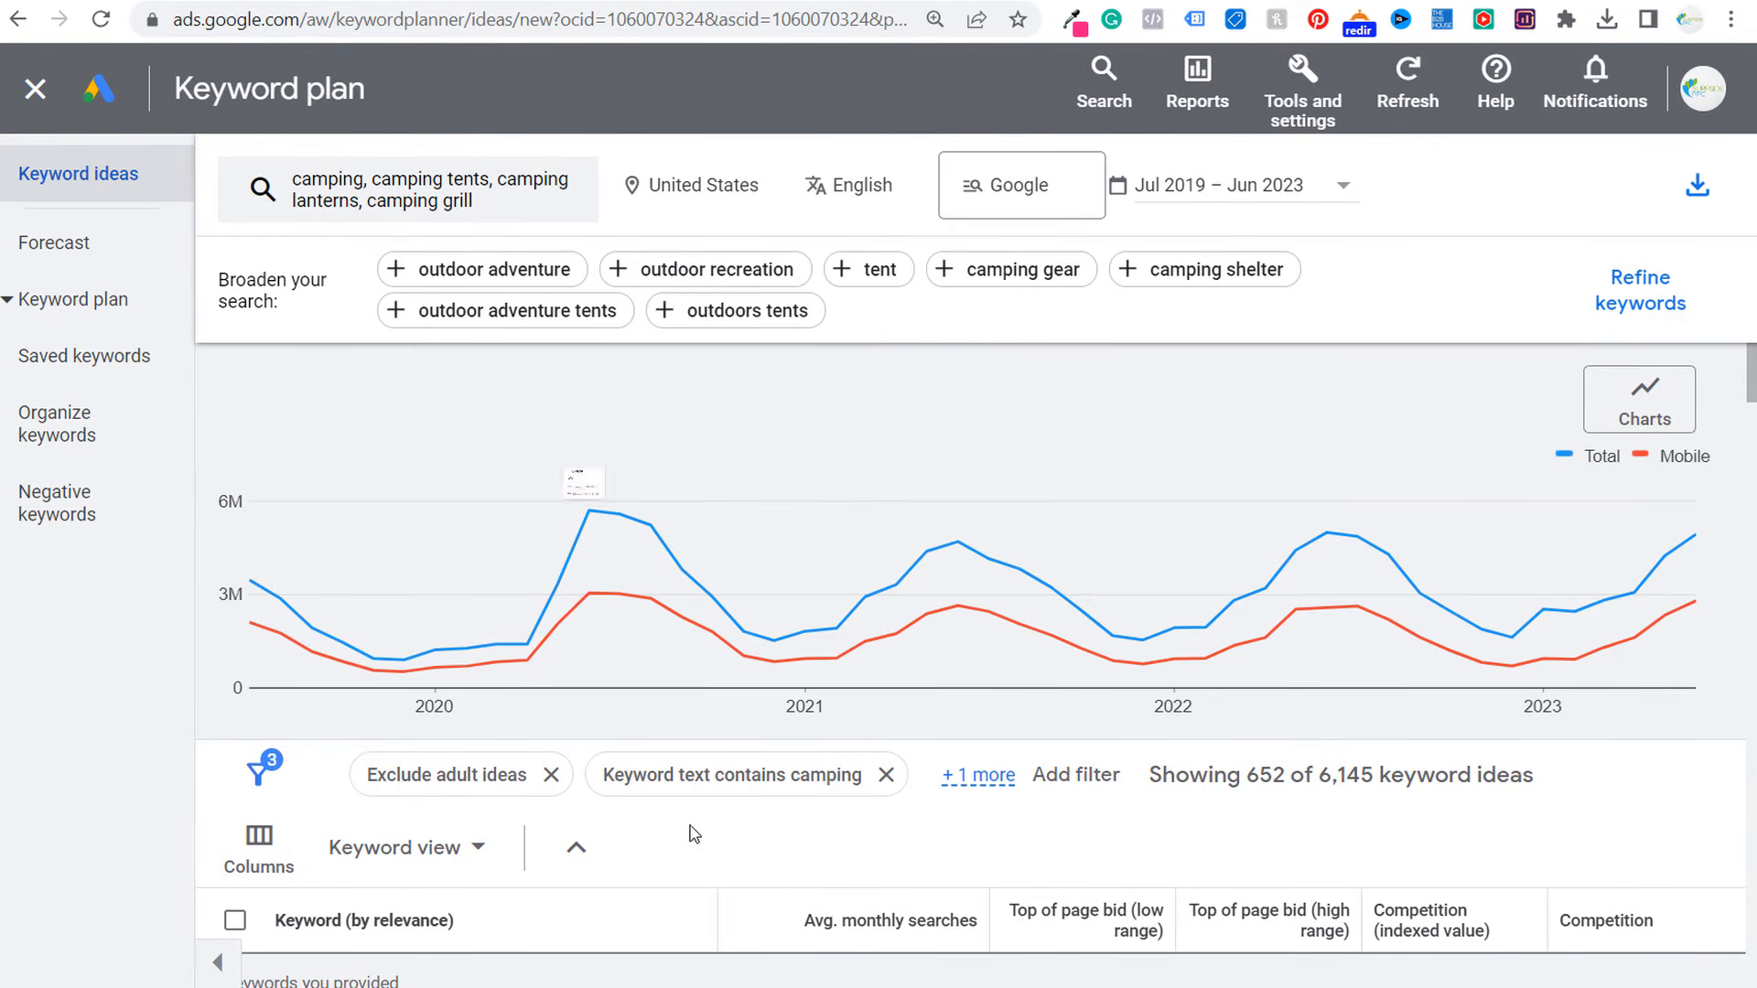
{"action": "scroll", "coordinate": [741, 751], "scroll_direction": "down", "scroll_amount": 7}
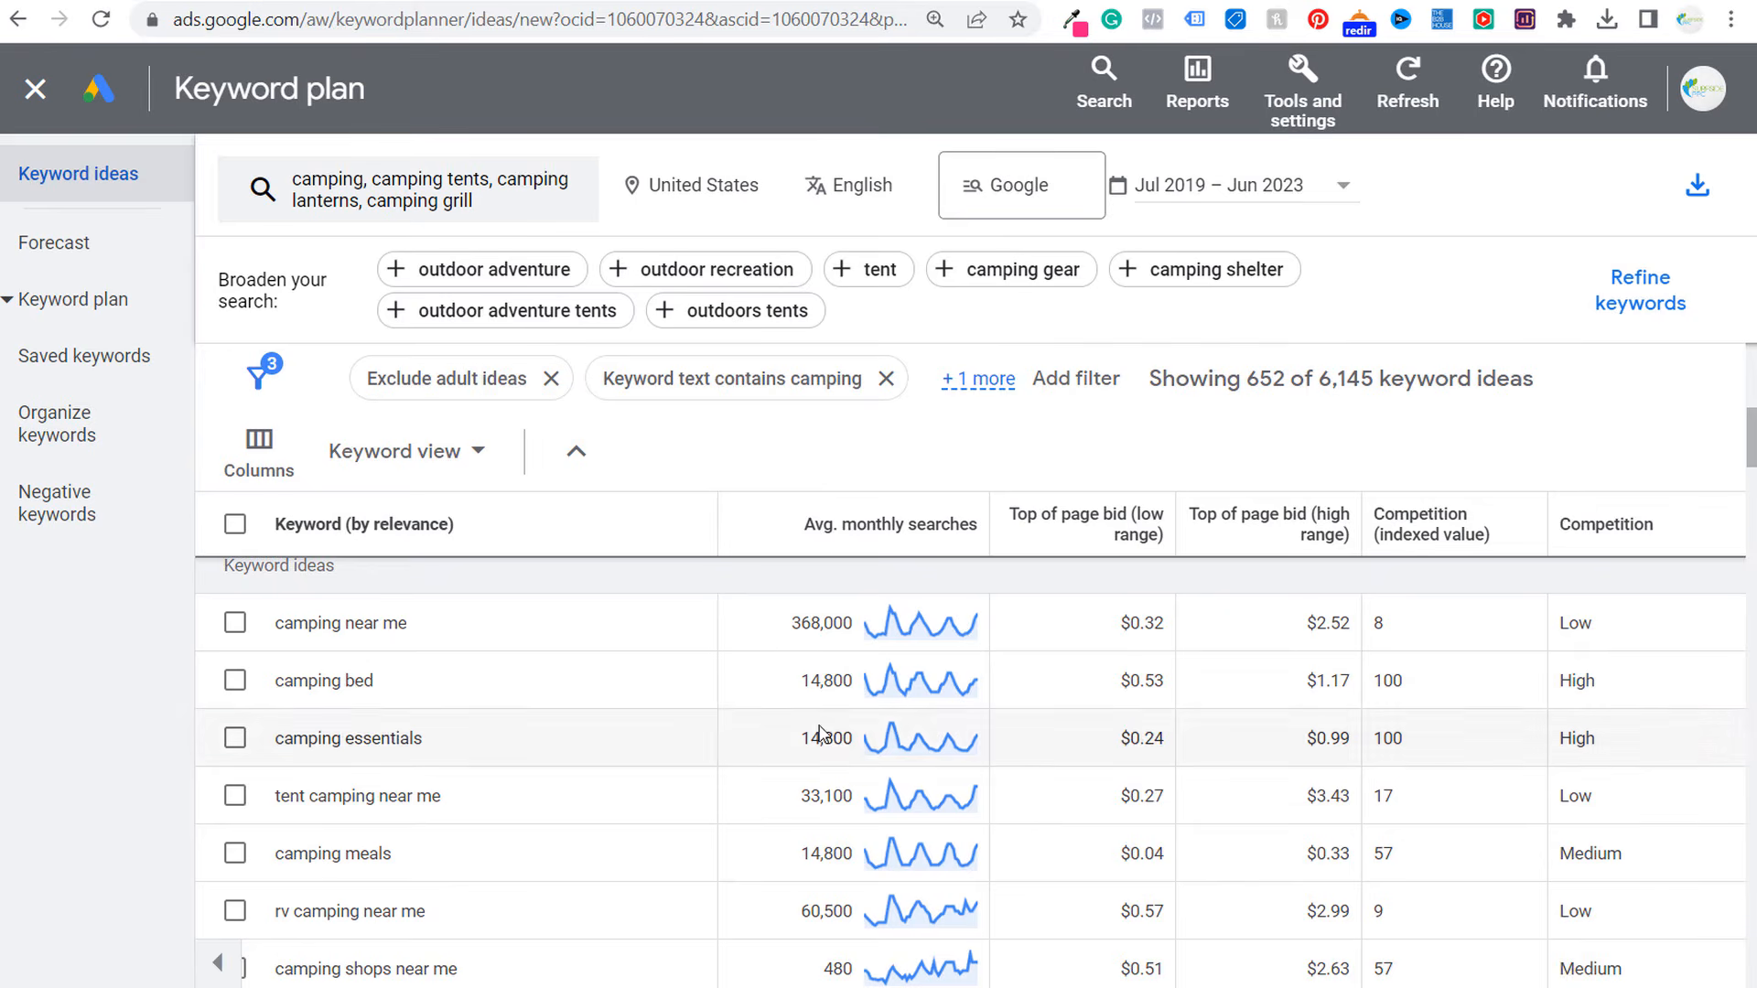
{"action": "scroll", "coordinate": [787, 696], "scroll_direction": "down", "scroll_amount": 12}
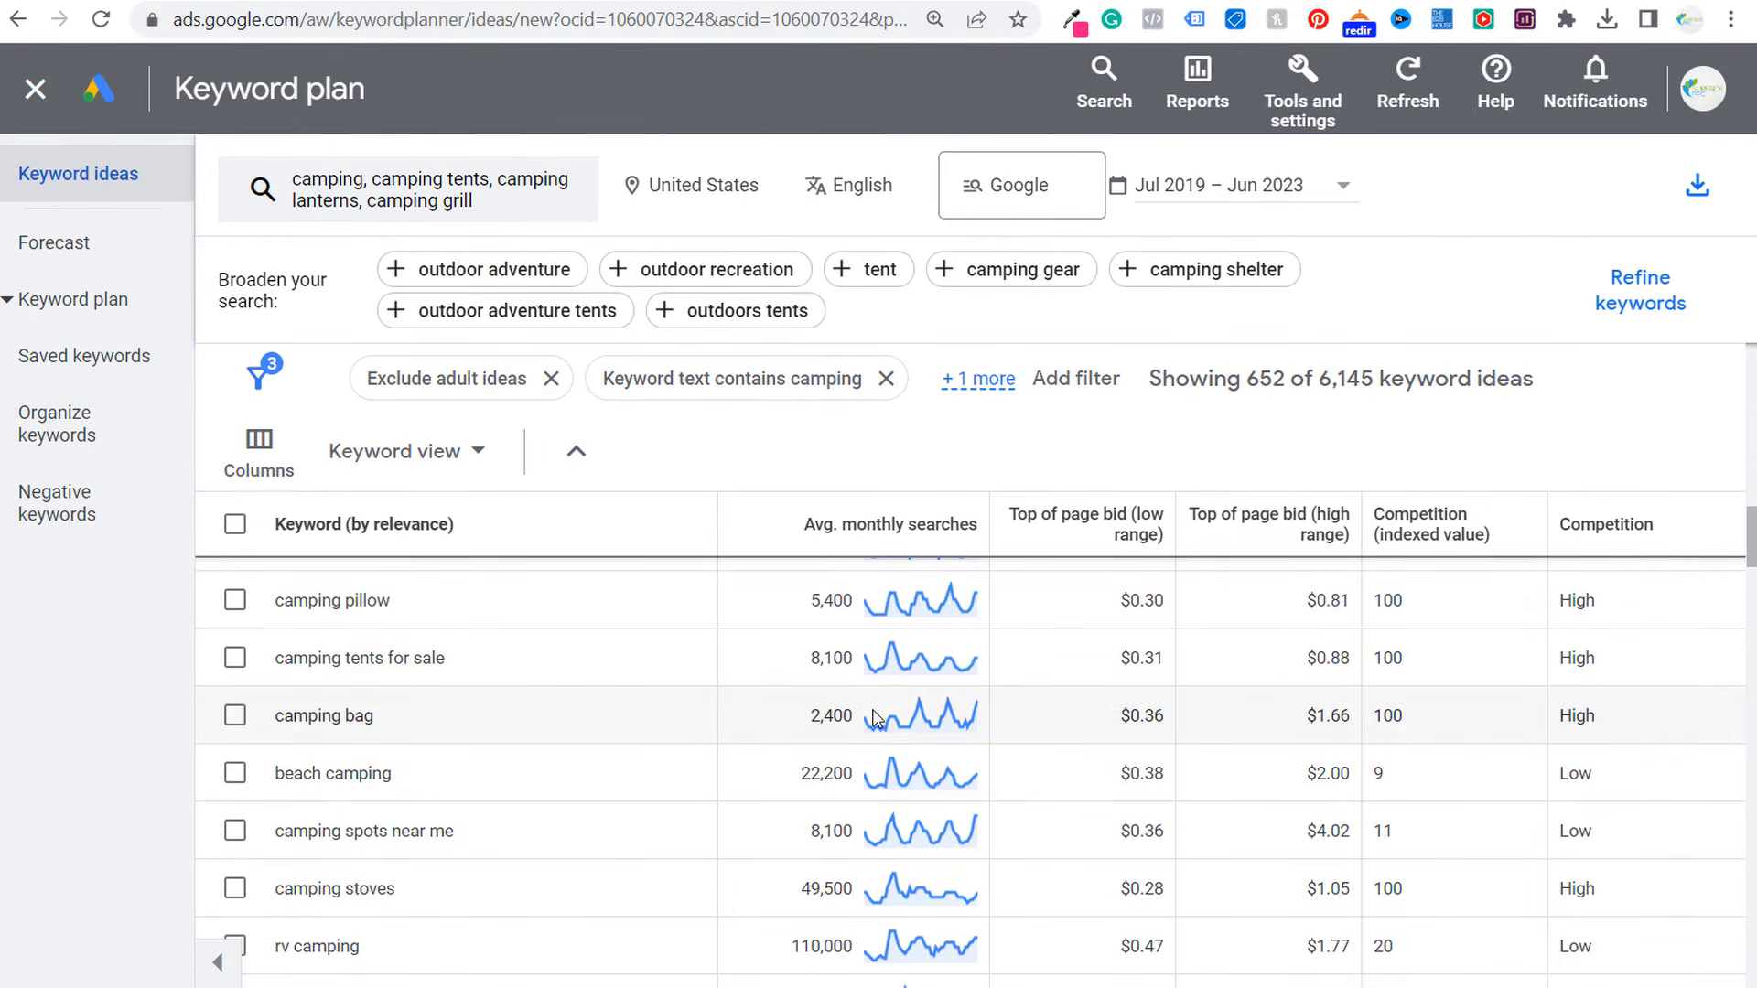
{"action": "scroll", "coordinate": [874, 718], "scroll_direction": "down", "scroll_amount": 2}
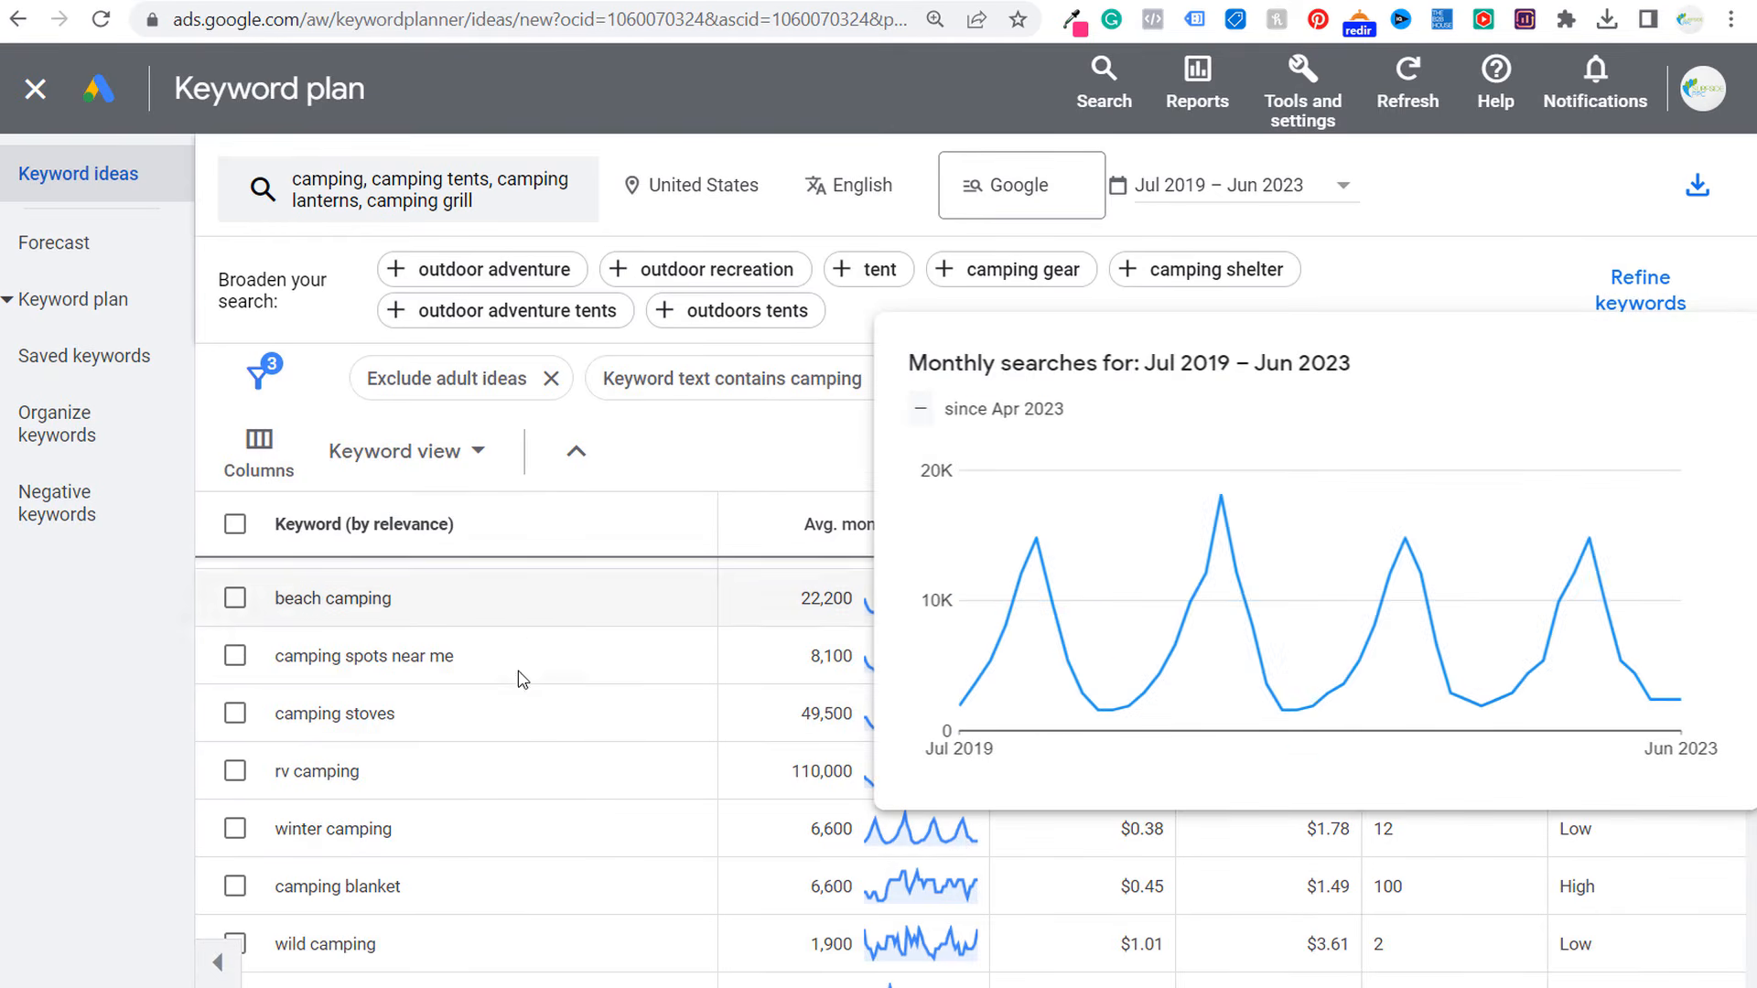
{"action": "mouse_move", "coordinate": [927, 724]}
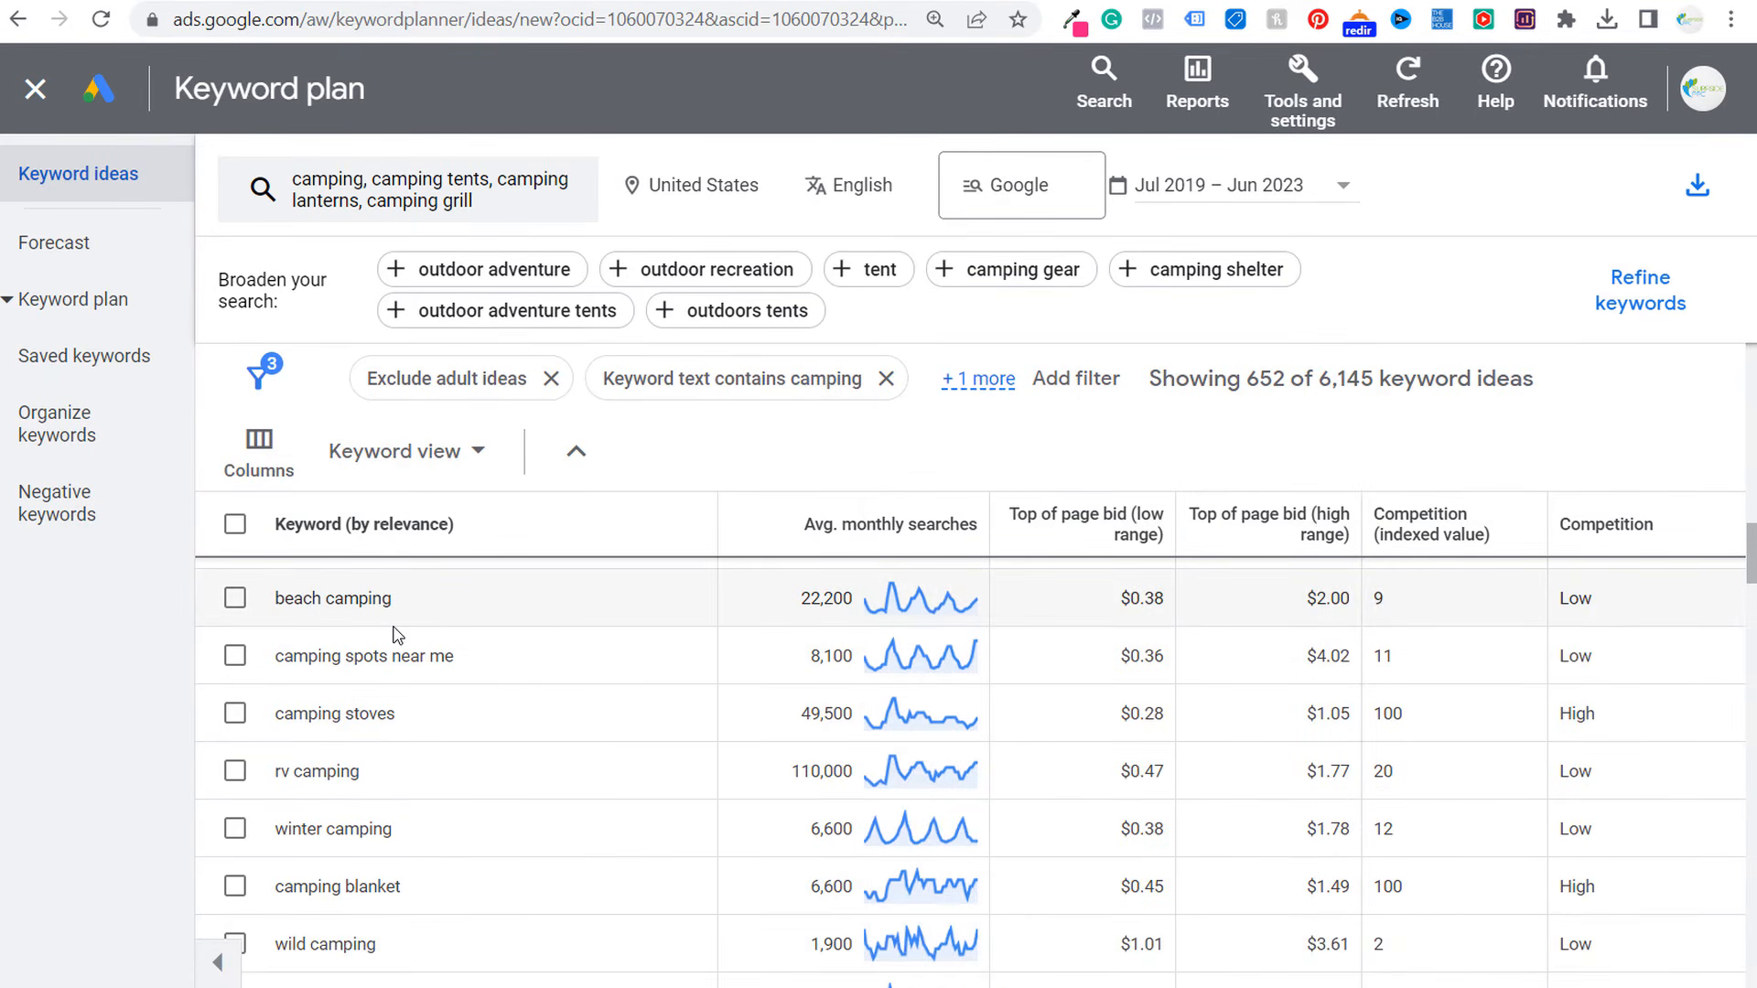
- Remove all four camping keywords from the keyword search
{"action": "left_click", "coordinate": [329, 179]}
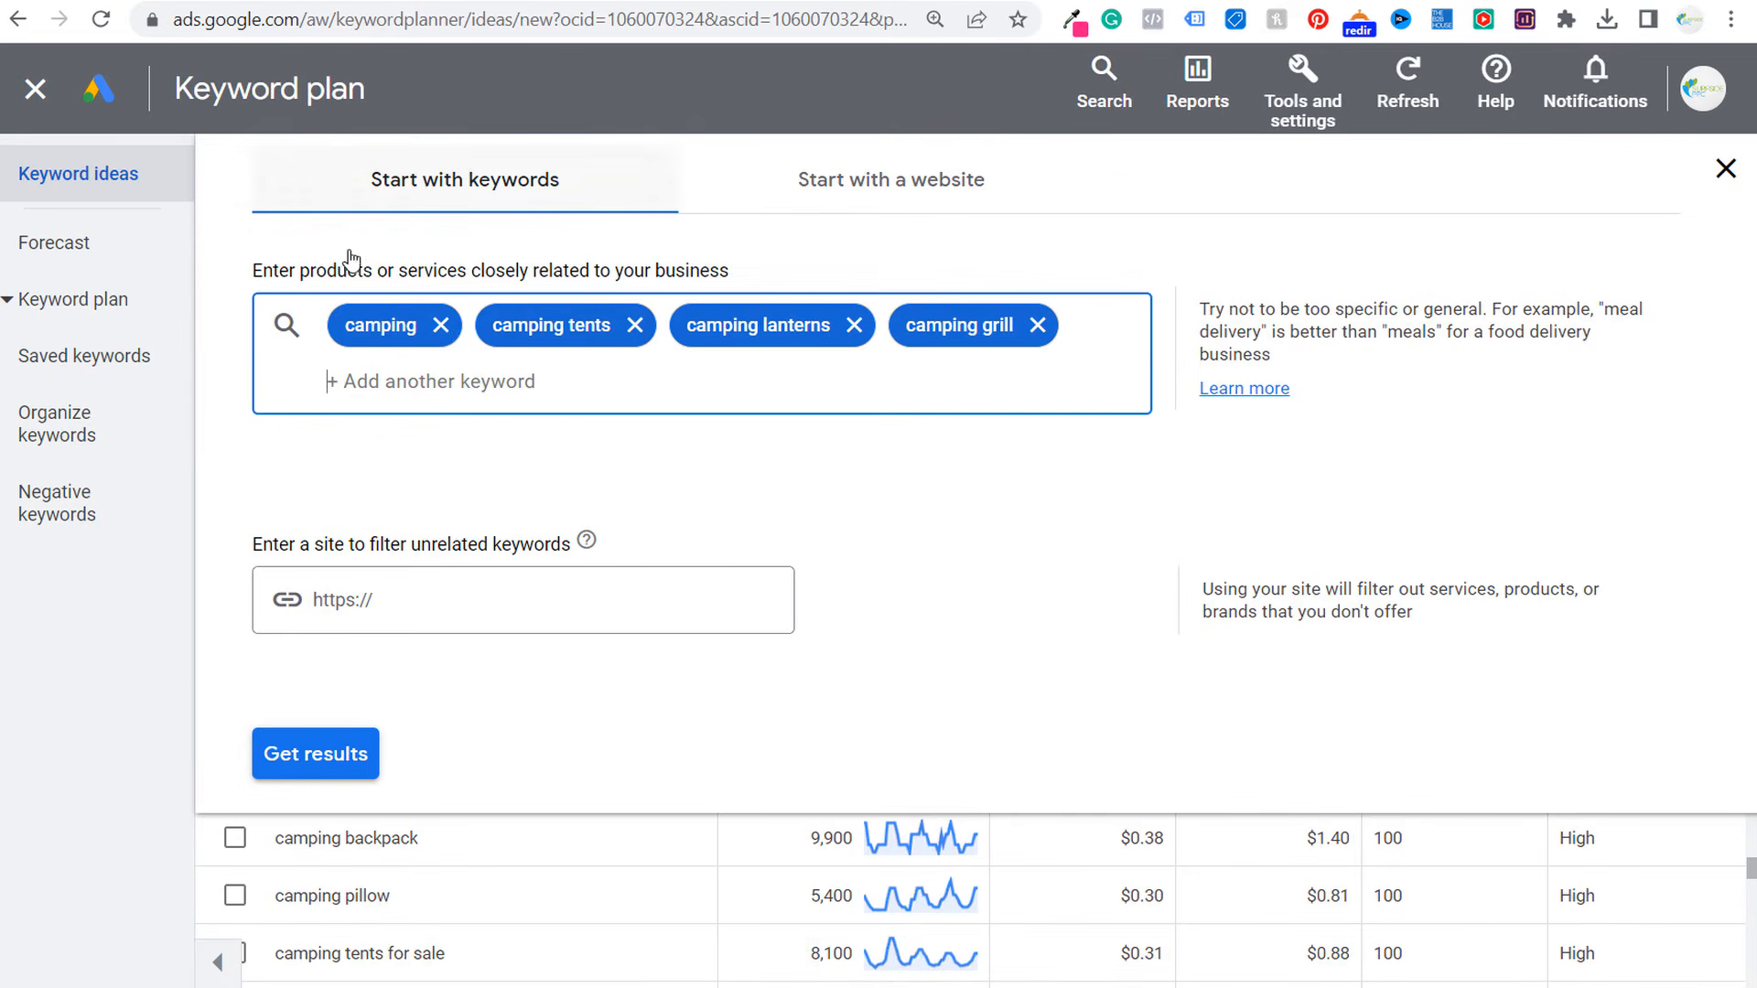
{"action": "left_click", "coordinate": [441, 326]}
{"action": "left_click", "coordinate": [488, 326]}
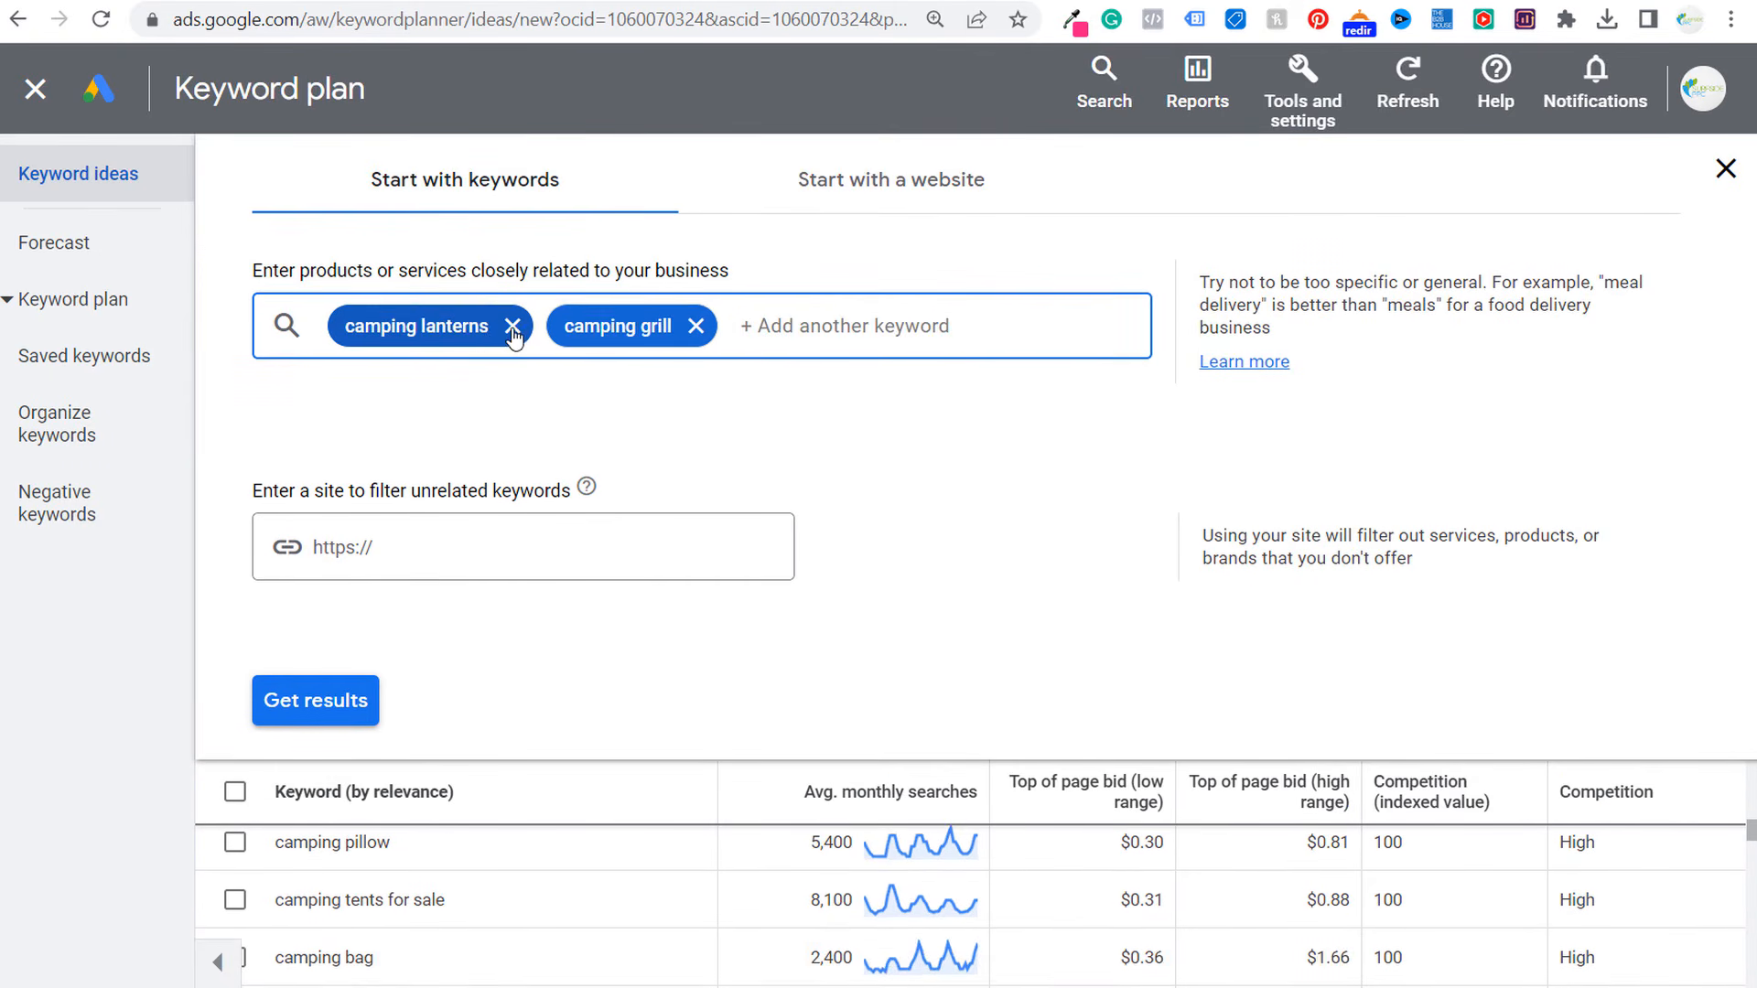
{"action": "left_click", "coordinate": [511, 328]}
{"action": "left_click", "coordinate": [477, 327]}
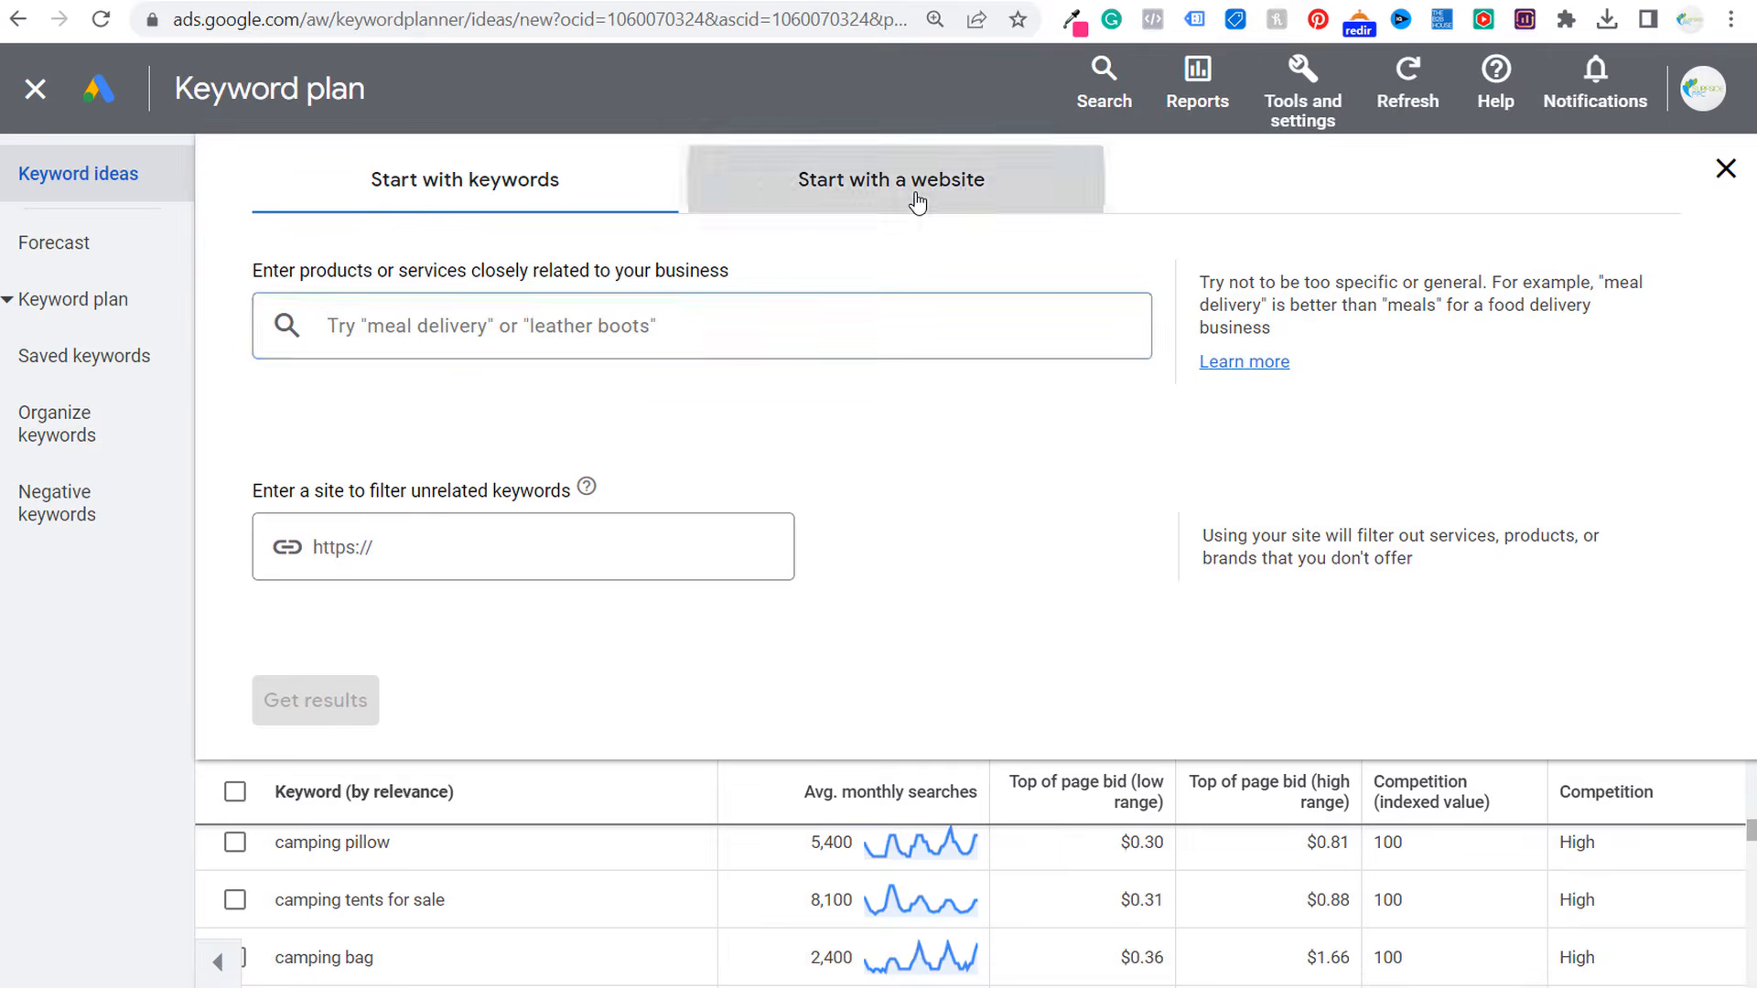
- Get keyword ideas from a website instead, using the entire site beachfrontdecor.com
{"action": "left_click", "coordinate": [912, 188]}
{"action": "type", "text": "b"}
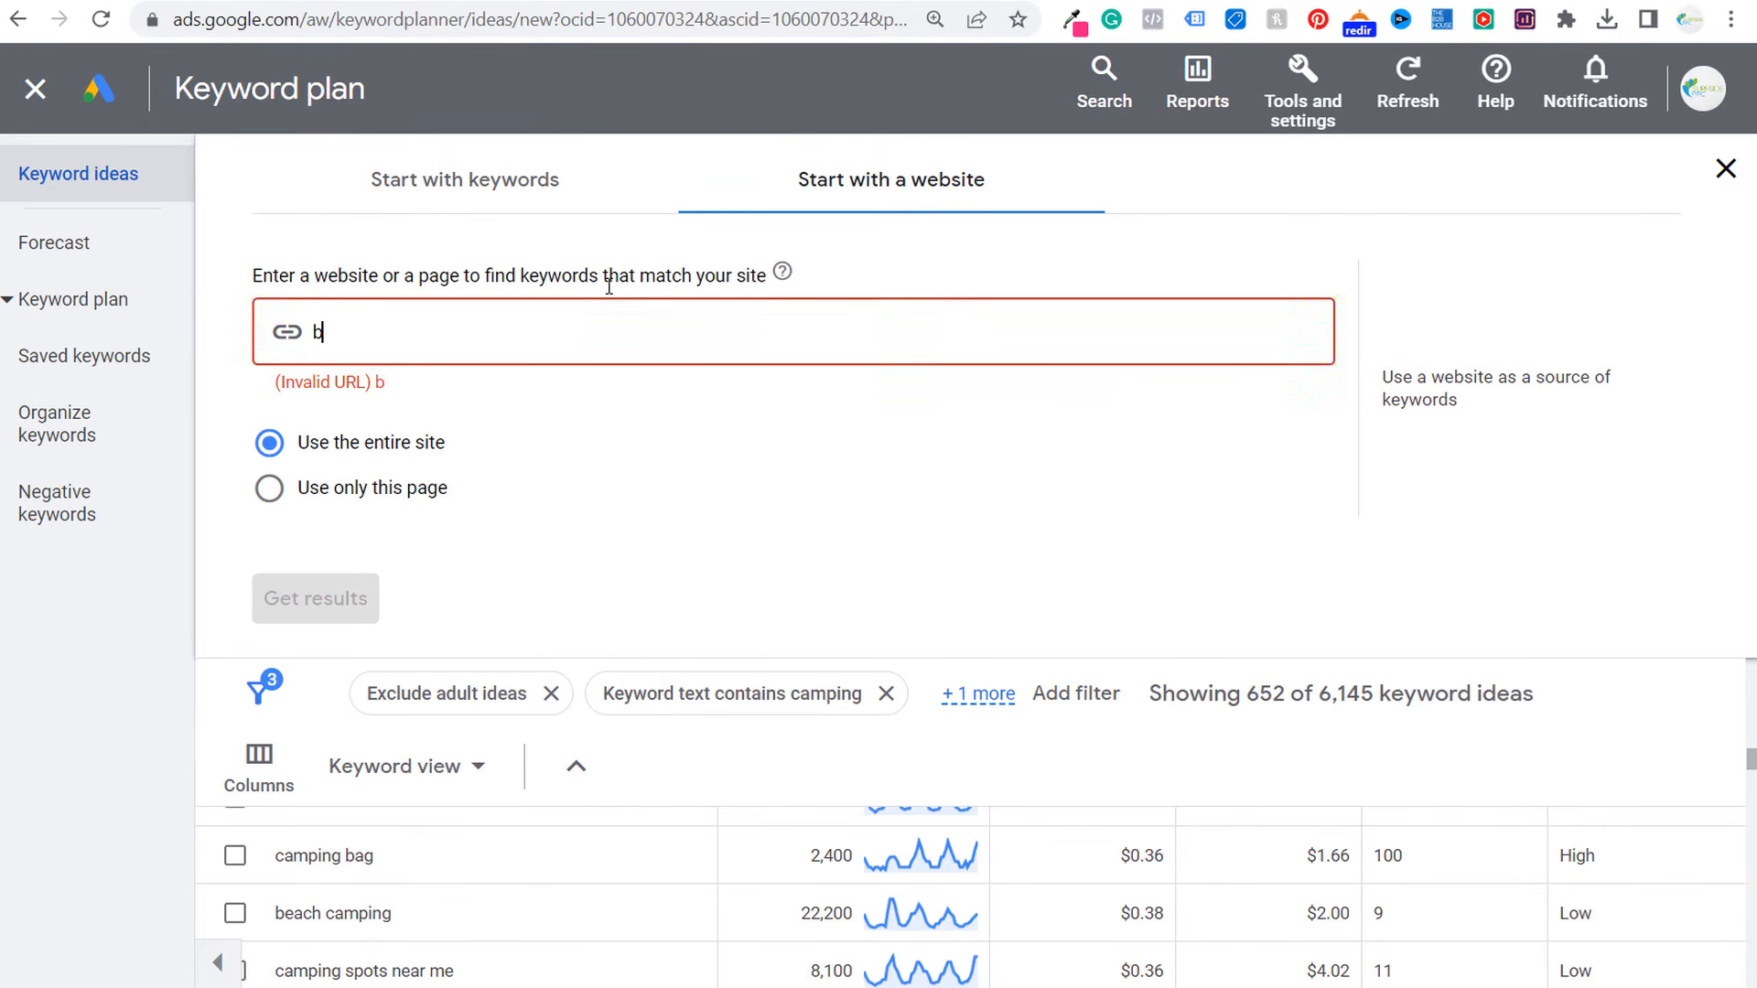
{"action": "type", "text": "eachfrontdecor.com"}
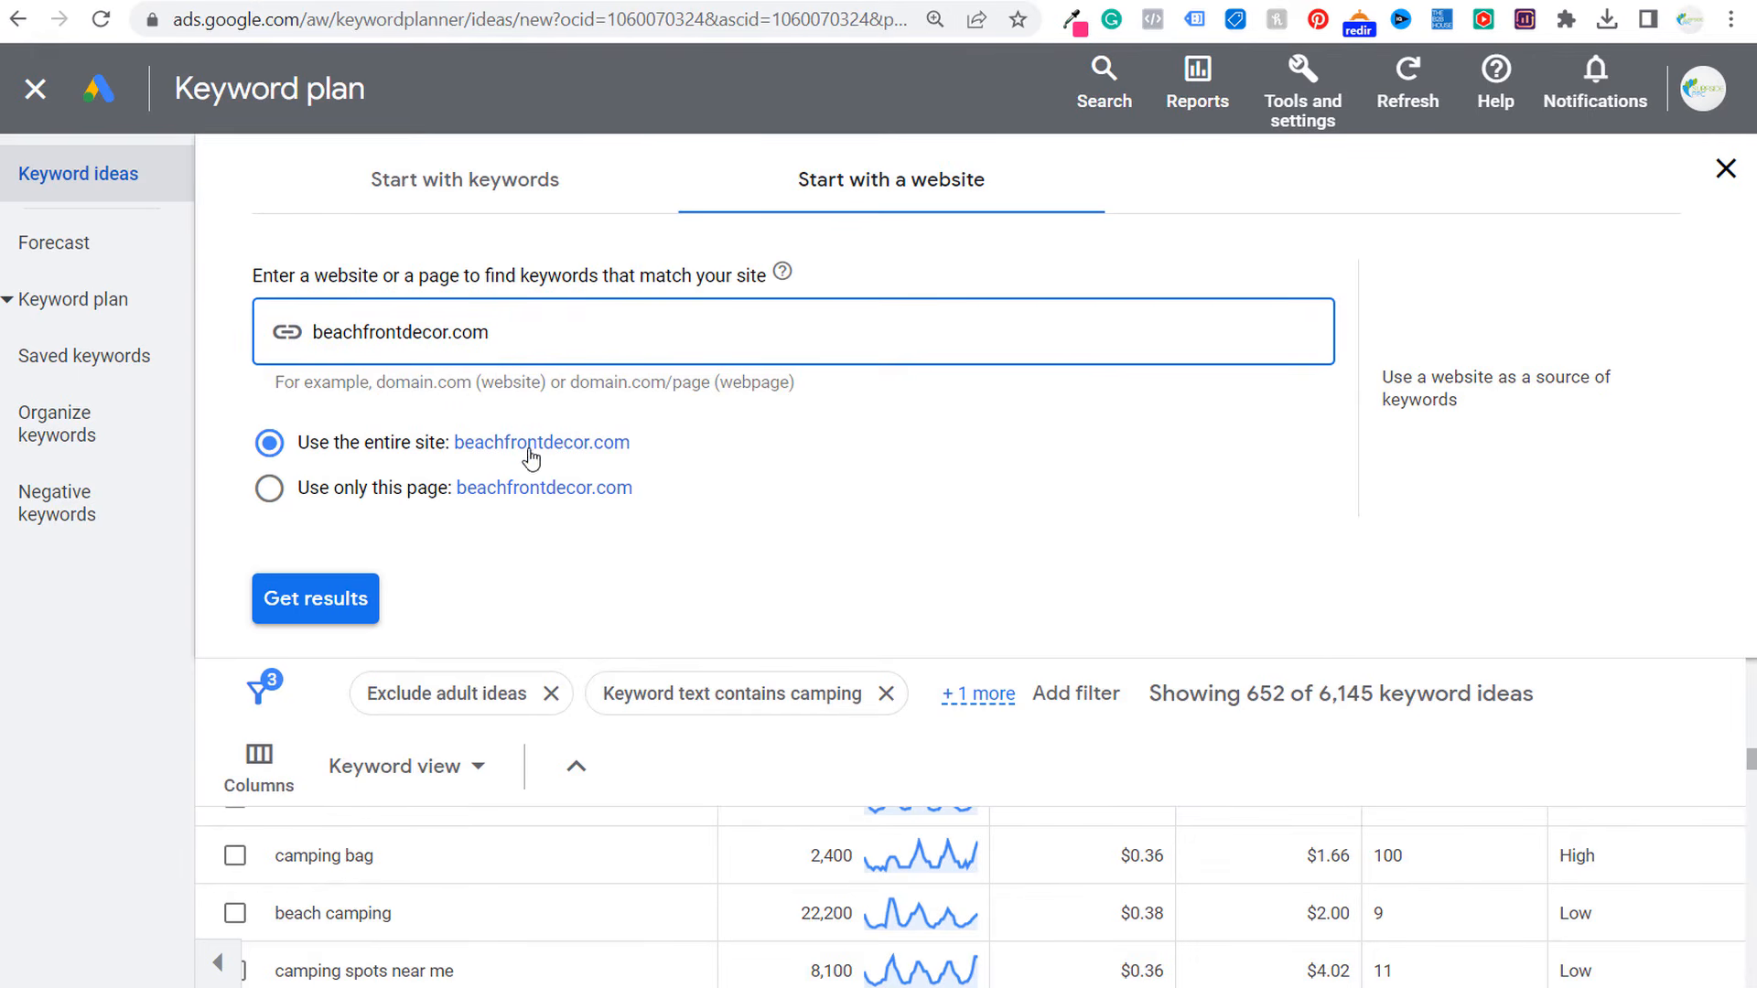
{"action": "left_click_drag", "start_coordinate": [1375, 379], "coordinate": [1531, 409]}
{"action": "left_click", "coordinate": [796, 528]}
{"action": "left_click", "coordinate": [329, 604]}
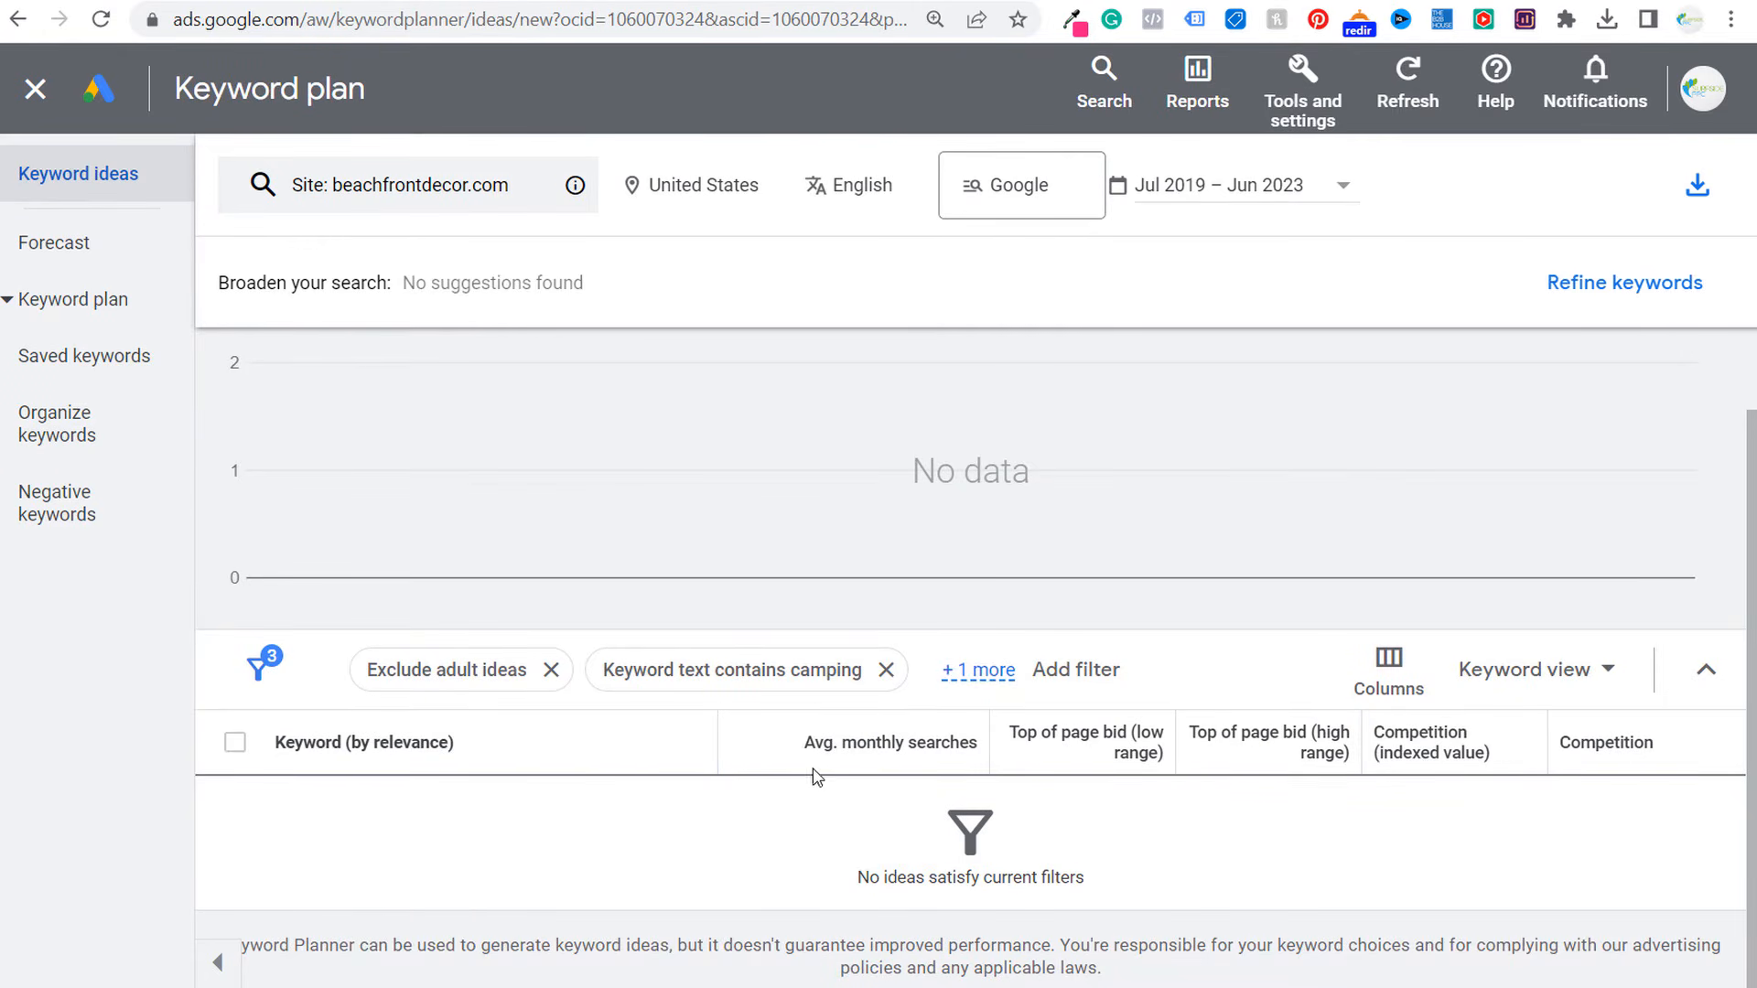
- Remove the camping text and average monthly searches filters, and sort the ideas by average monthly searches, highest first
{"action": "left_click", "coordinate": [886, 670]}
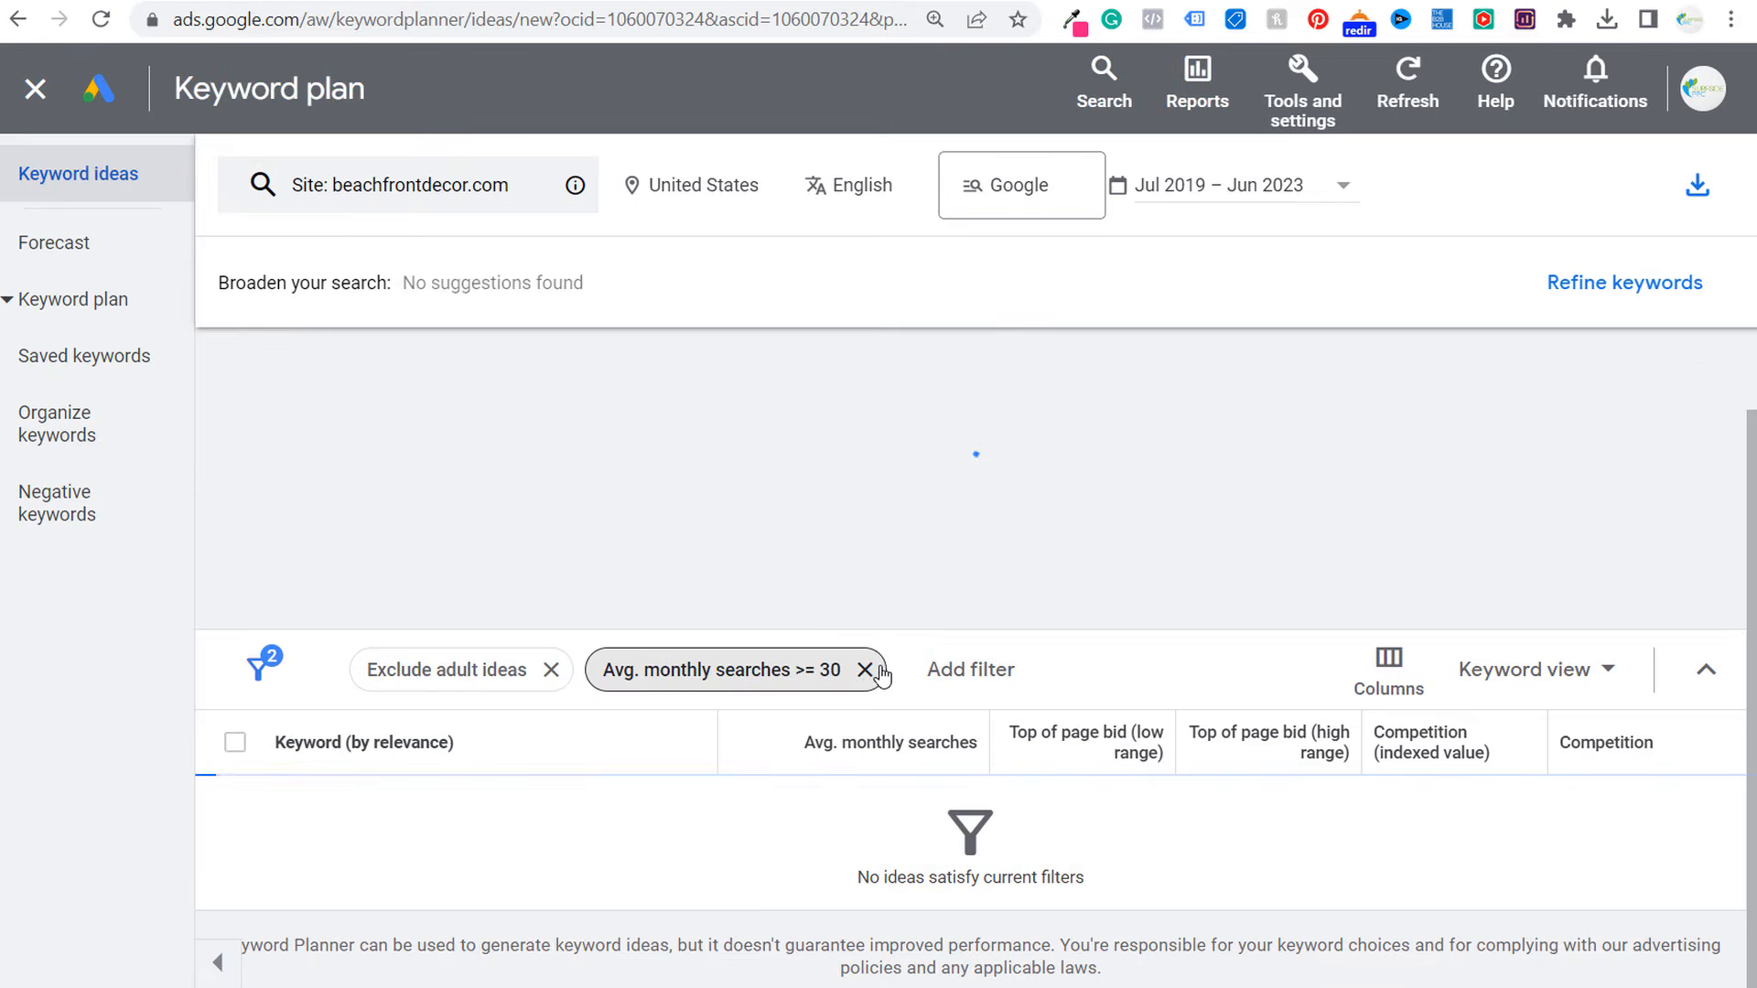
{"action": "left_click", "coordinate": [860, 673]}
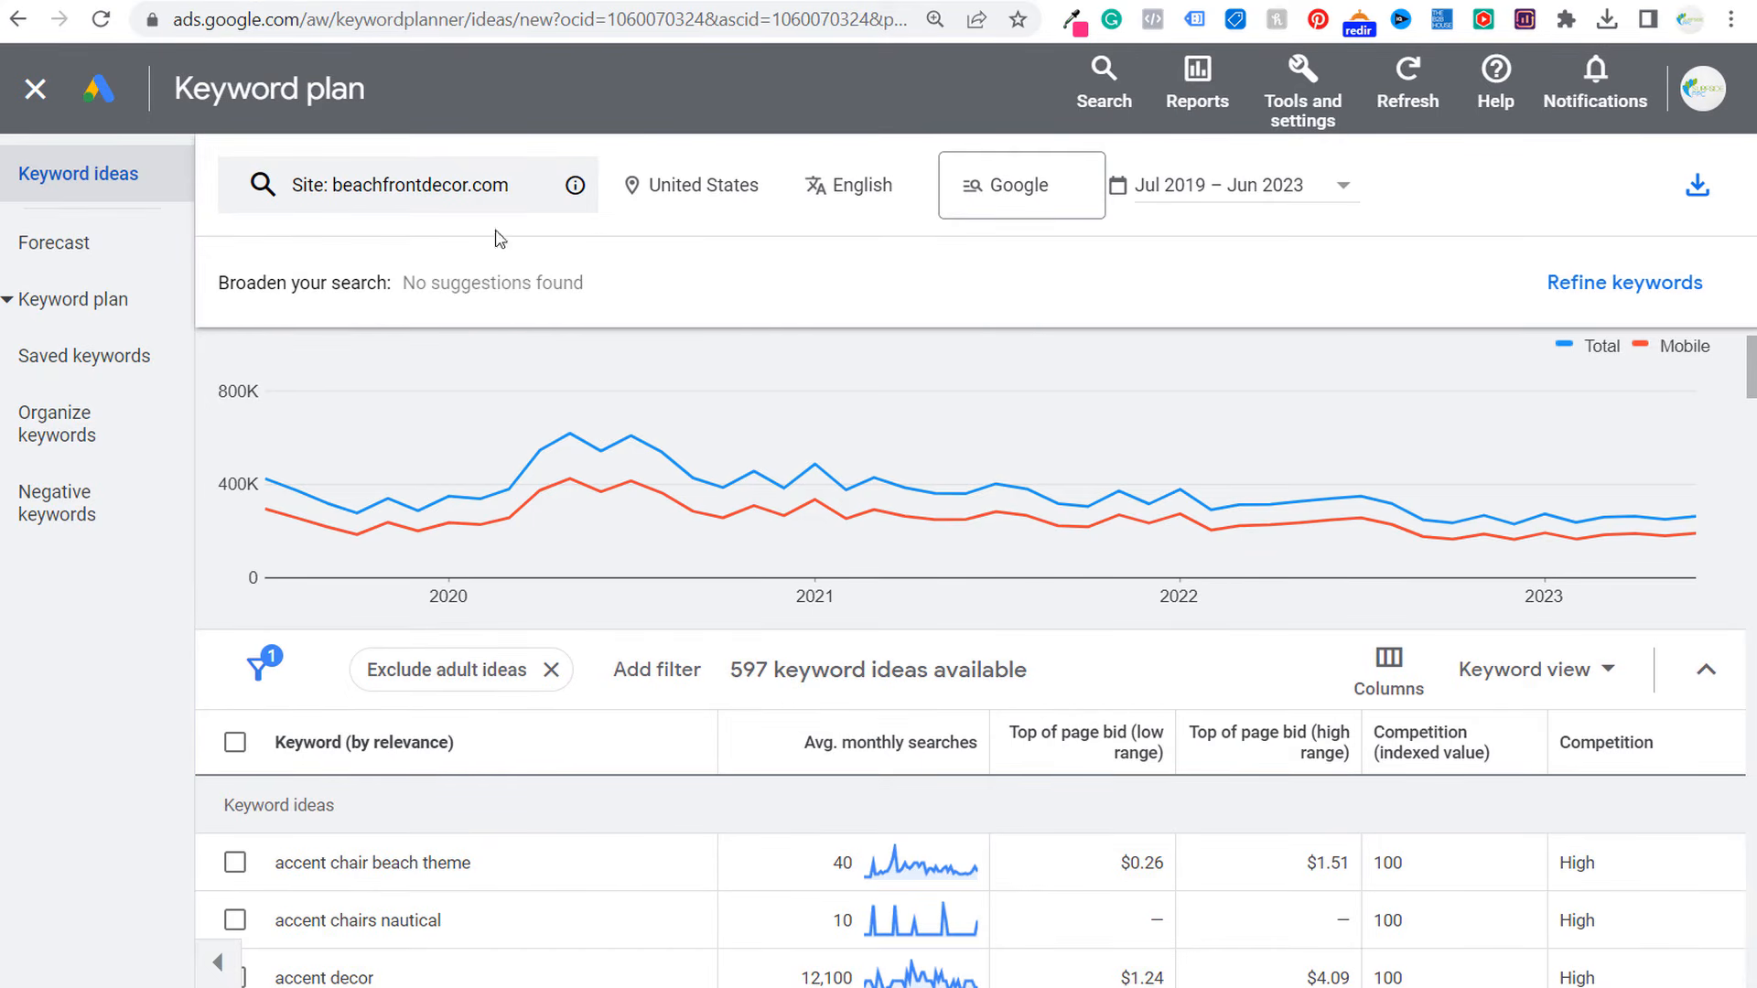
{"action": "scroll", "coordinate": [713, 842], "scroll_direction": "down", "scroll_amount": 2}
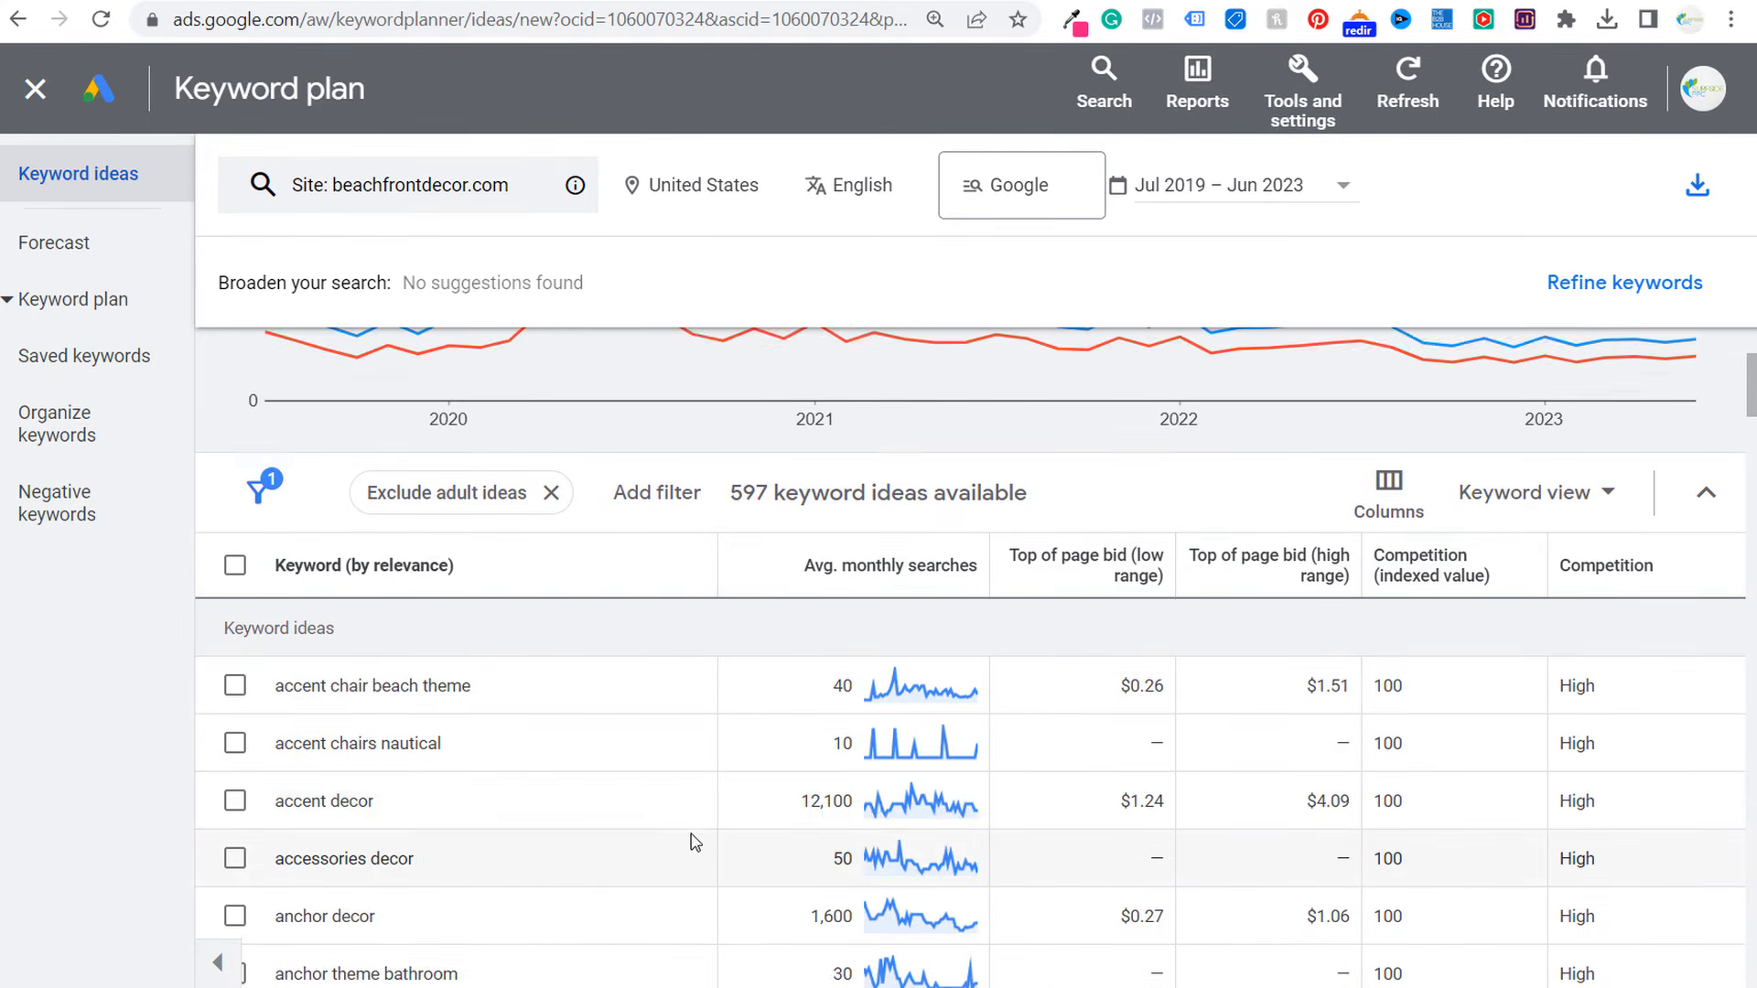
{"action": "scroll", "coordinate": [692, 834], "scroll_direction": "down", "scroll_amount": 2}
{"action": "left_click", "coordinate": [789, 450]}
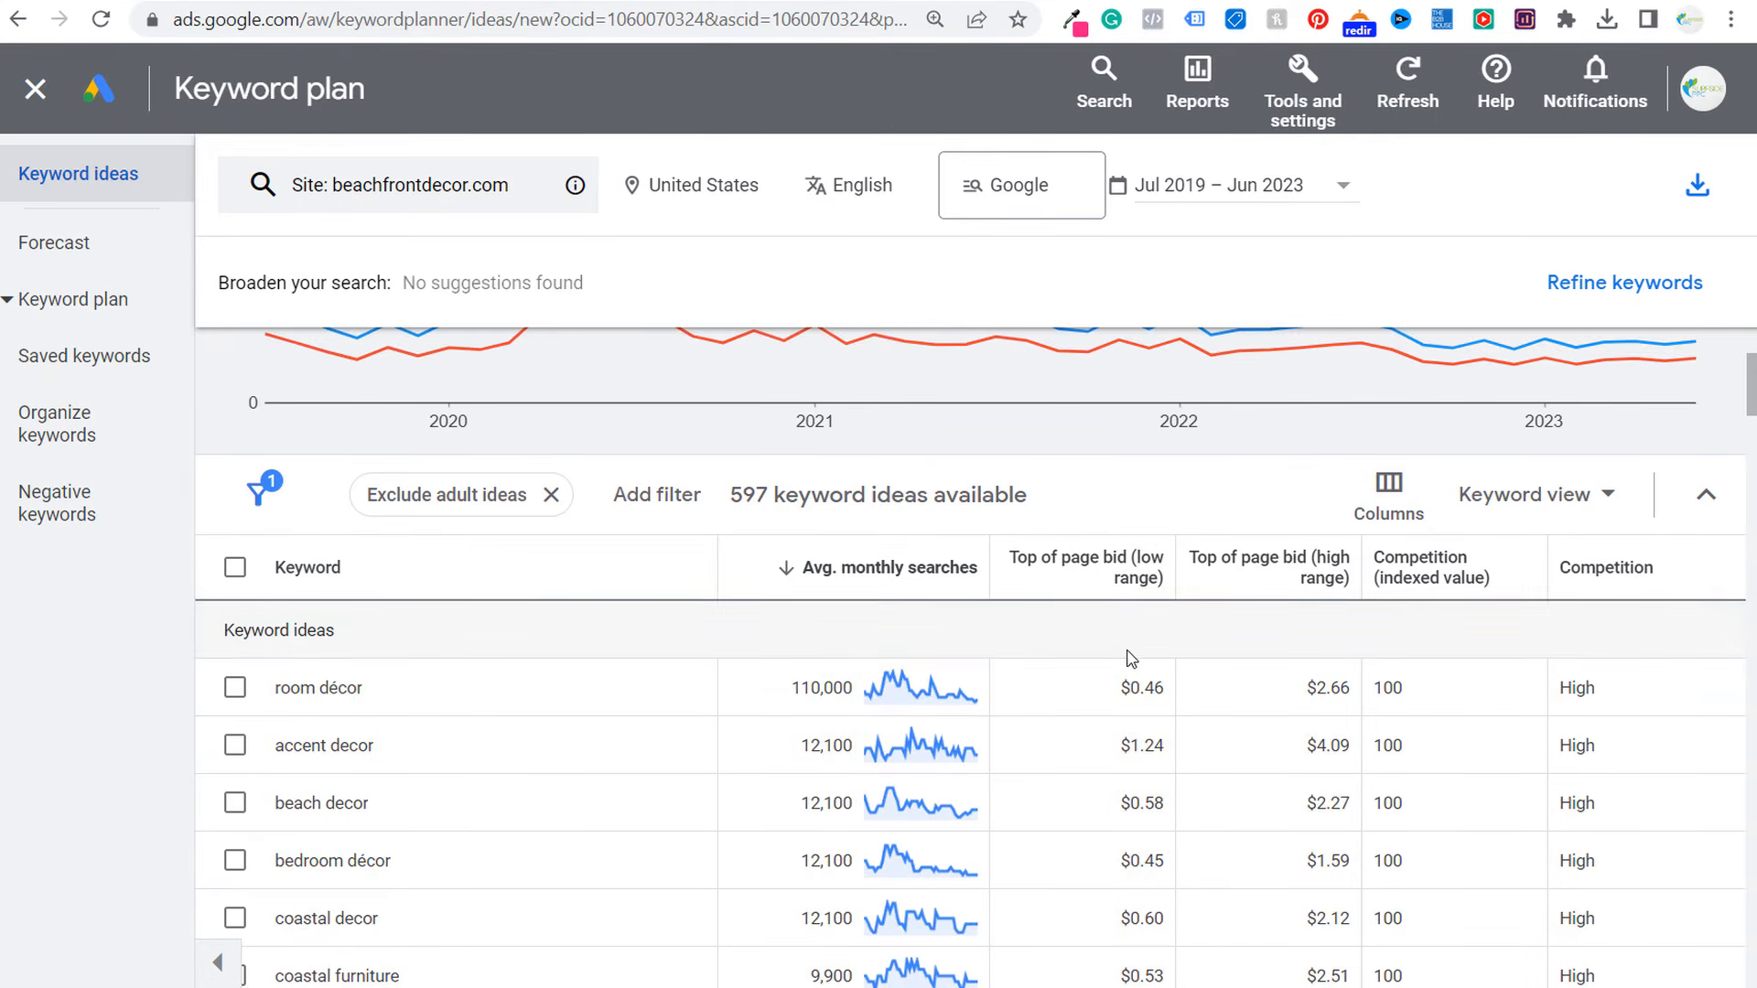
- Look through the sorted beachfrontdecor.com keyword ideas with their search volumes, bids and competition
{"action": "scroll", "coordinate": [1054, 714], "scroll_direction": "down", "scroll_amount": 2}
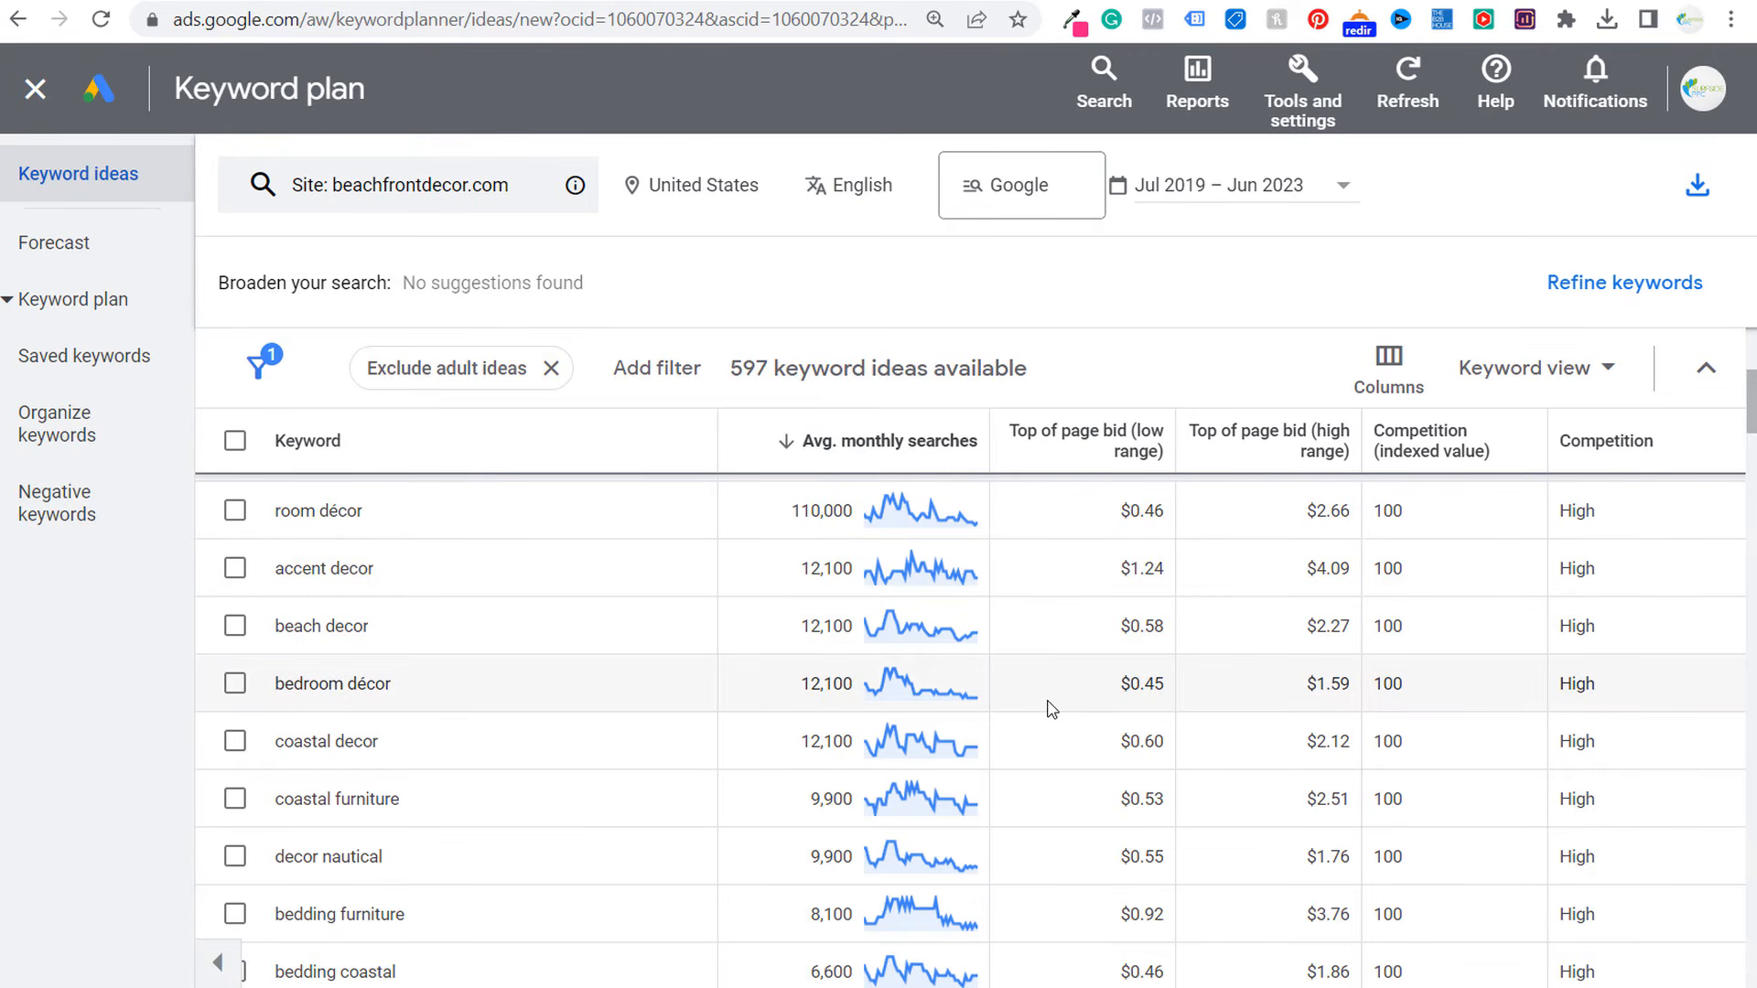
{"action": "scroll", "coordinate": [540, 720], "scroll_direction": "down", "scroll_amount": 4}
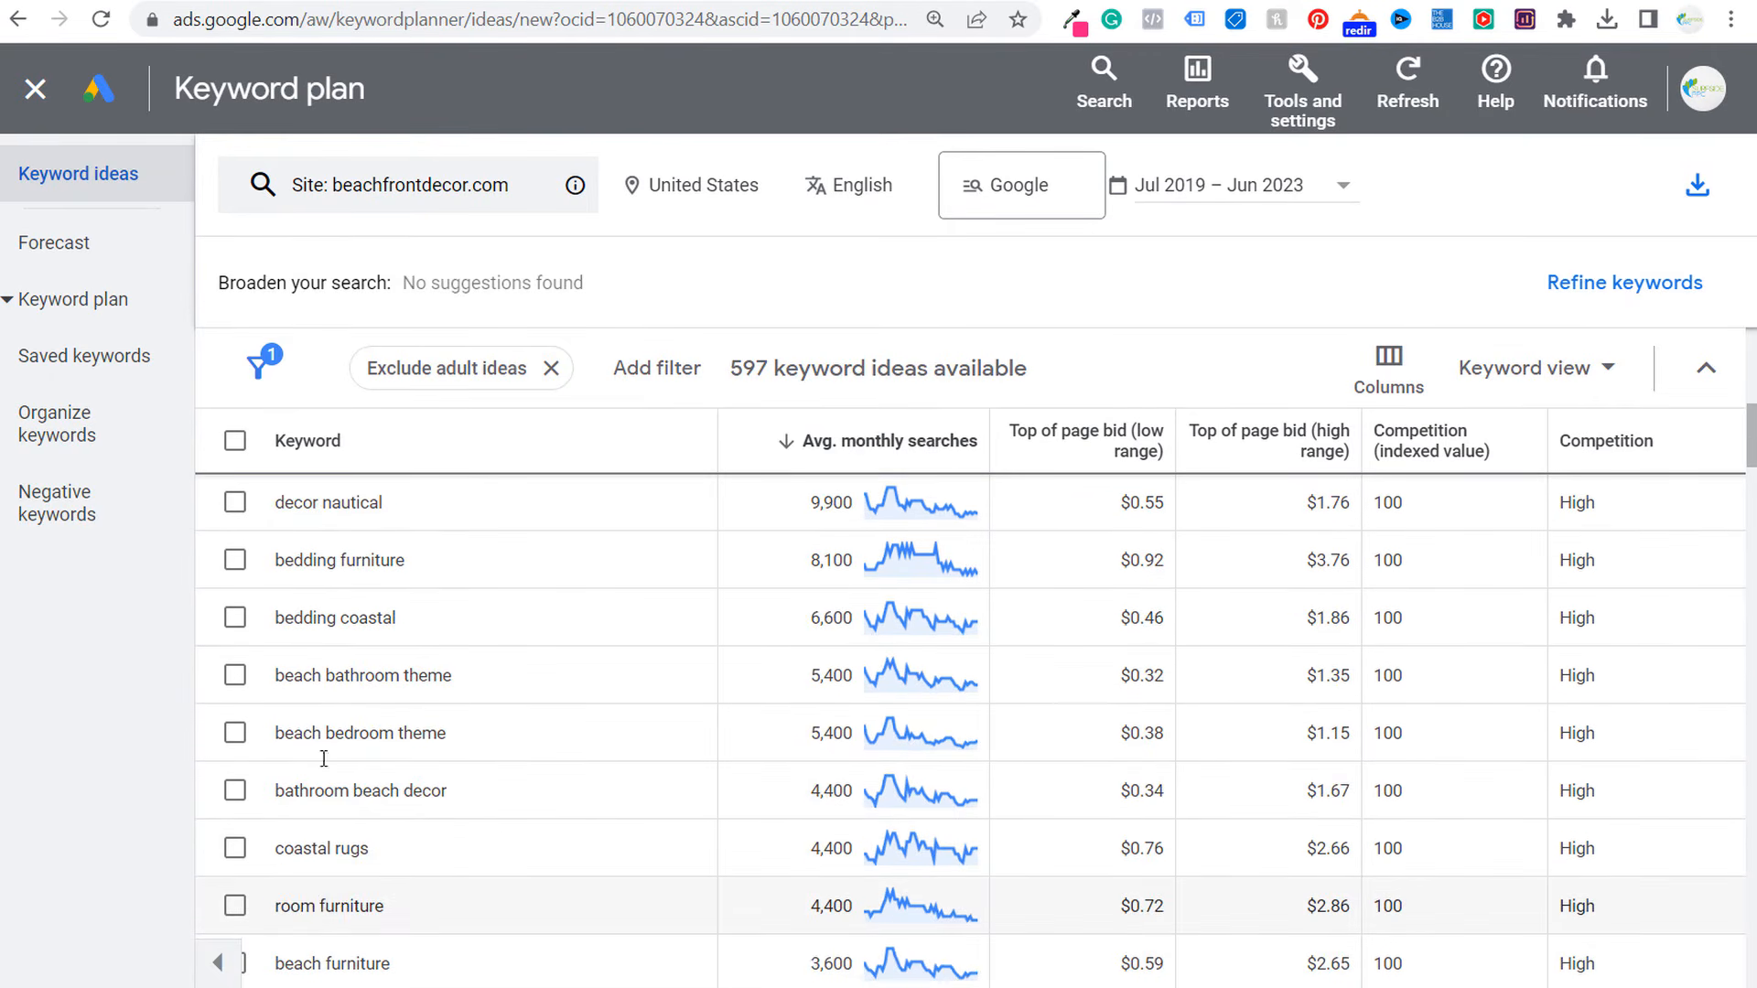
{"action": "scroll", "coordinate": [332, 731], "scroll_direction": "down", "scroll_amount": 2}
{"action": "scroll", "coordinate": [931, 797], "scroll_direction": "down", "scroll_amount": 2}
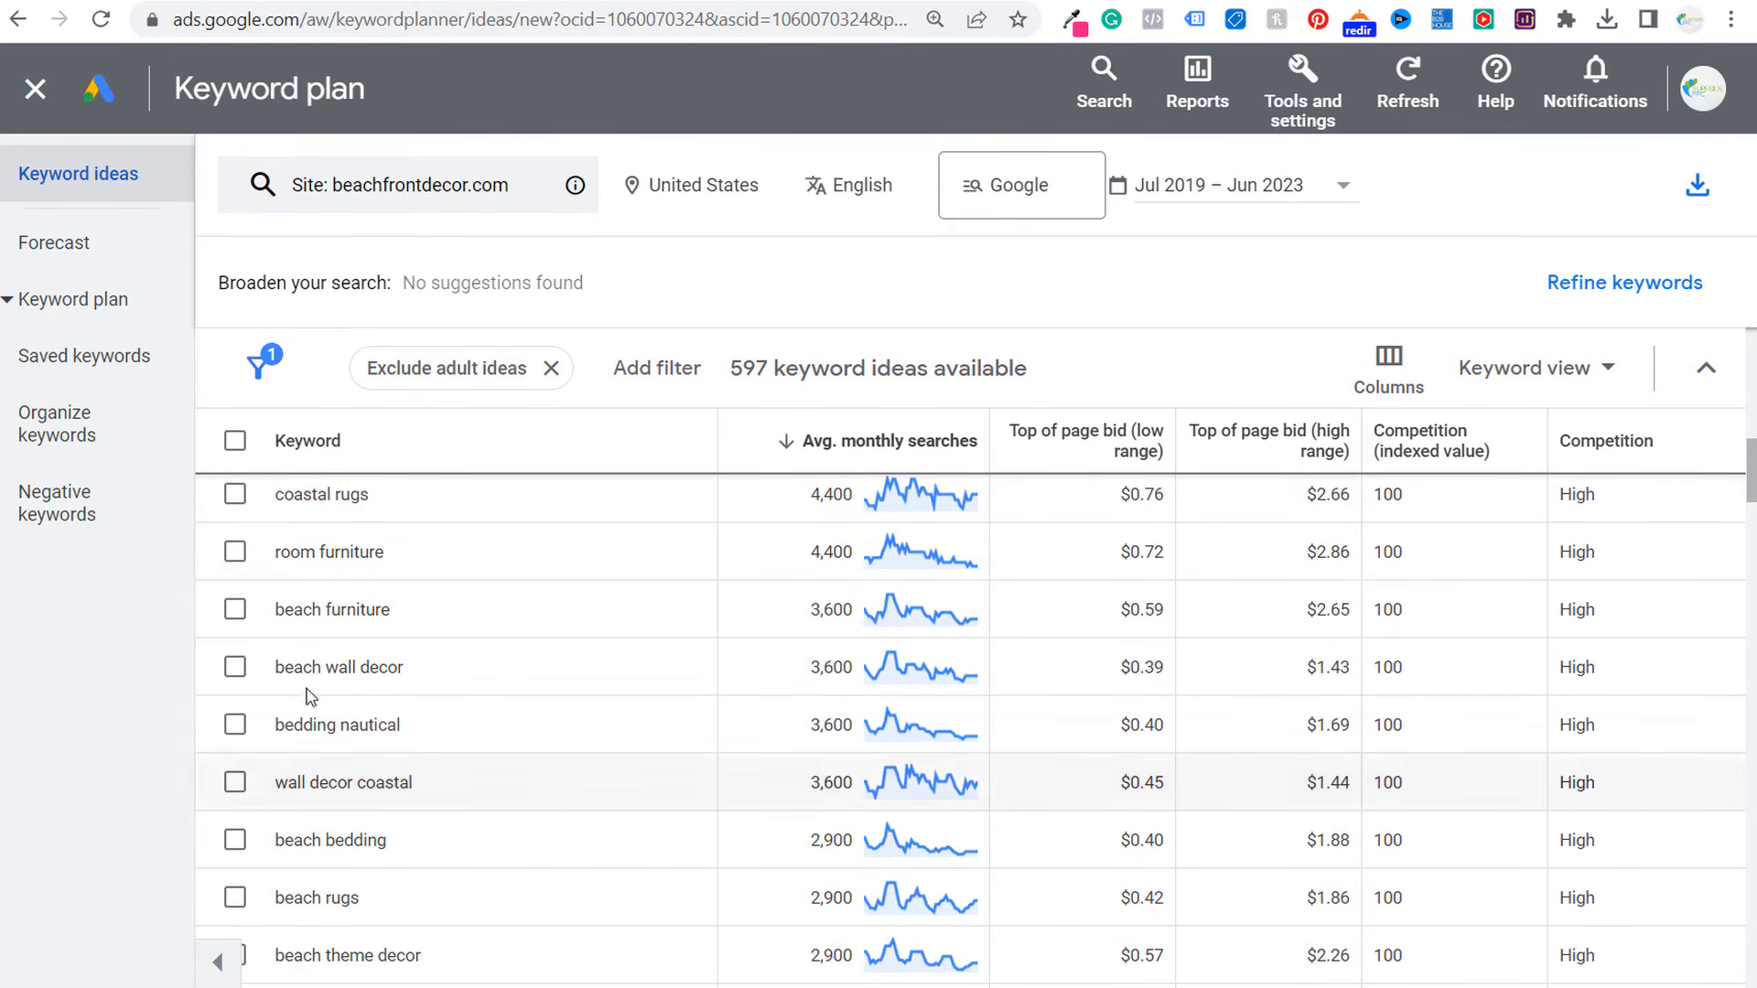
{"action": "scroll", "coordinate": [321, 585], "scroll_direction": "down", "scroll_amount": 2}
{"action": "scroll", "coordinate": [321, 632], "scroll_direction": "down", "scroll_amount": 4}
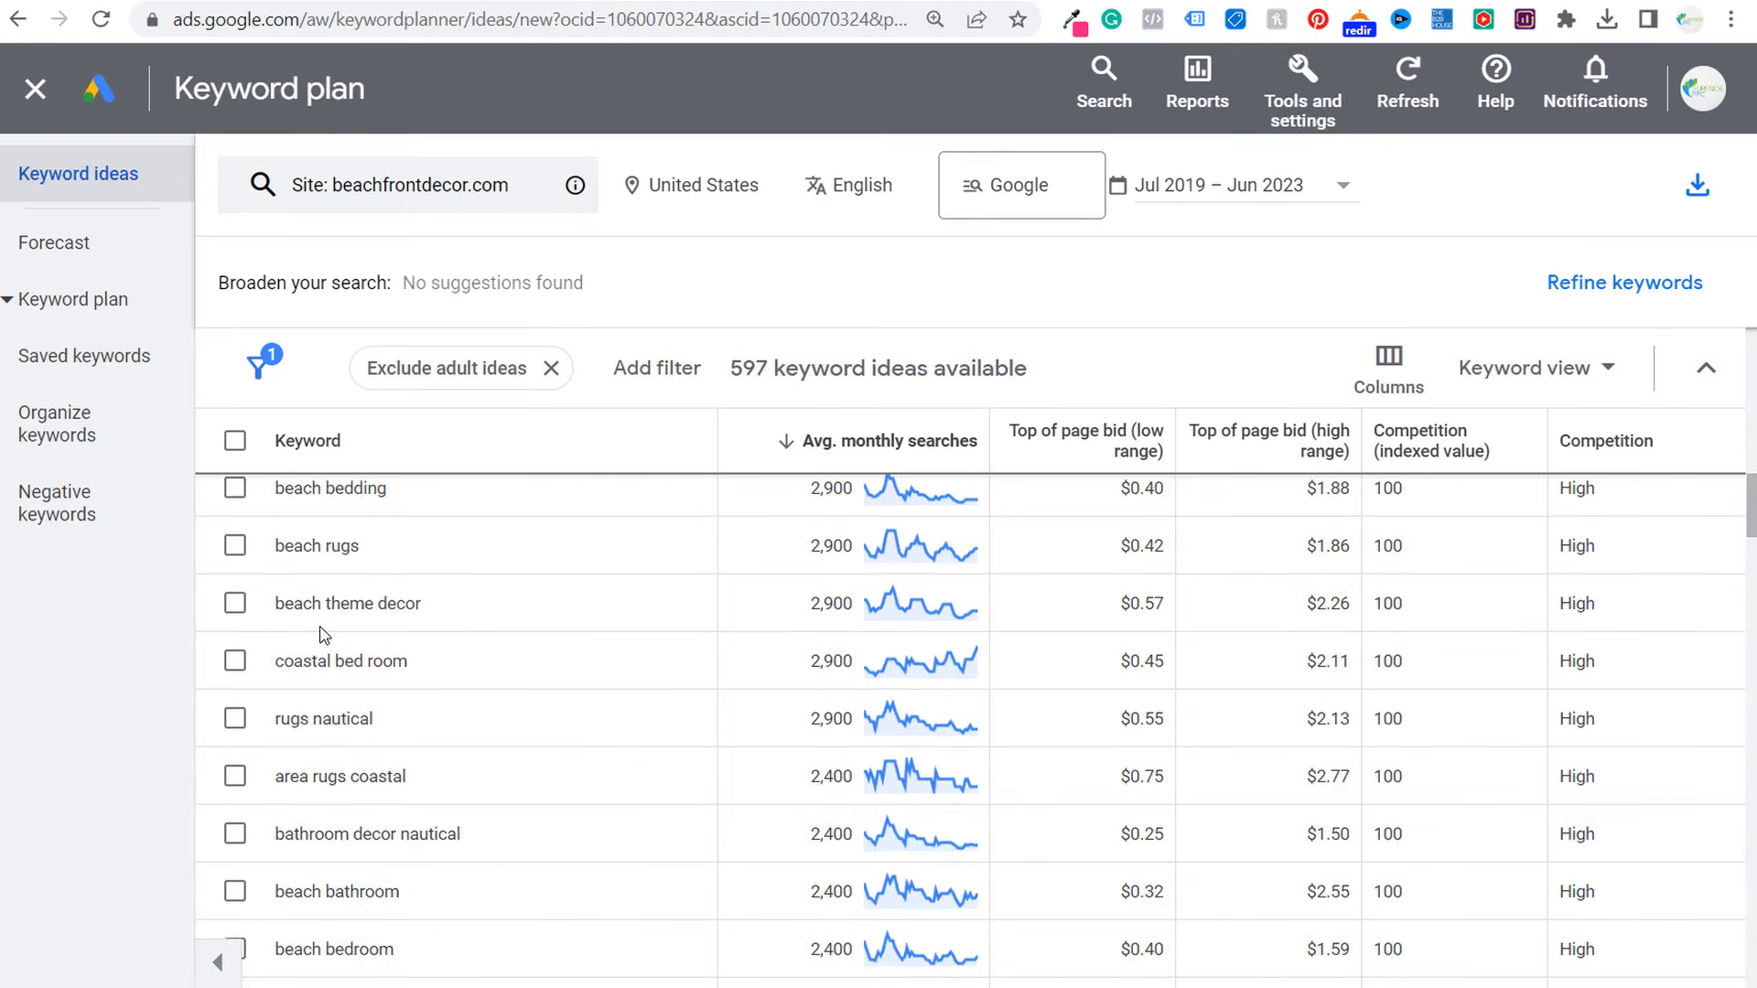
{"action": "scroll", "coordinate": [323, 595], "scroll_direction": "down", "scroll_amount": 2}
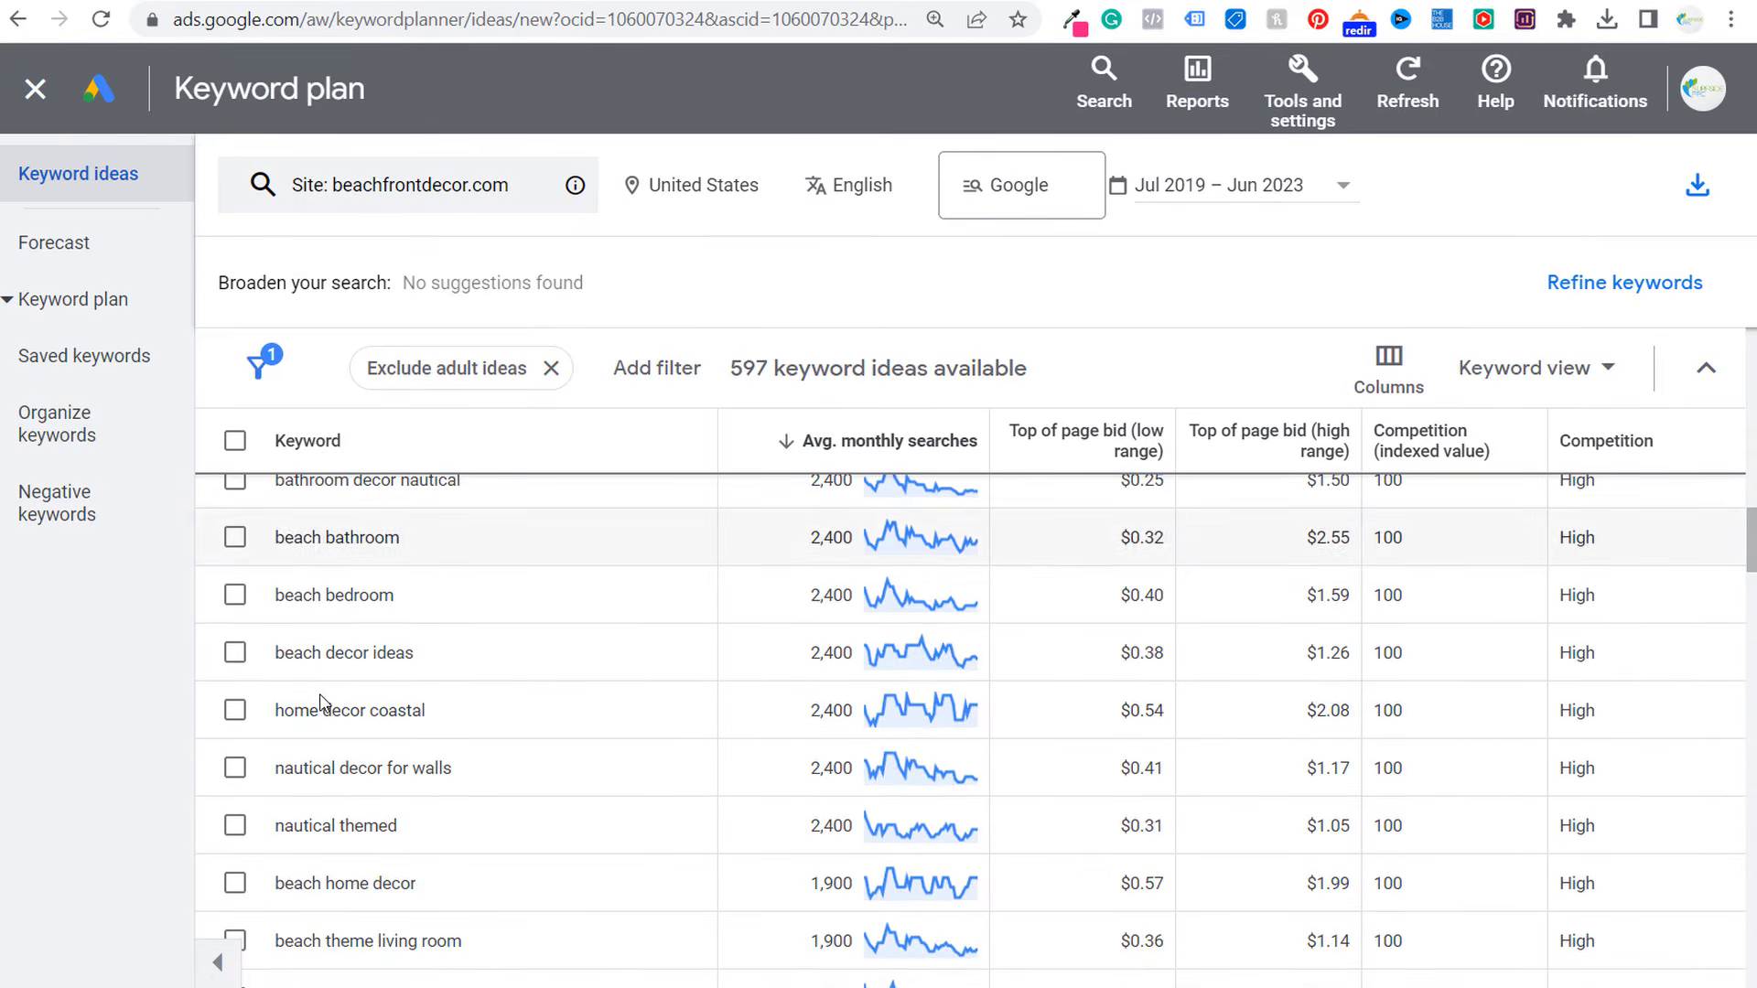
- Clear beachfrontdecor.com from the website search and switch to finding ideas by starting with keywords
{"action": "scroll", "coordinate": [330, 728], "scroll_direction": "down", "scroll_amount": 2}
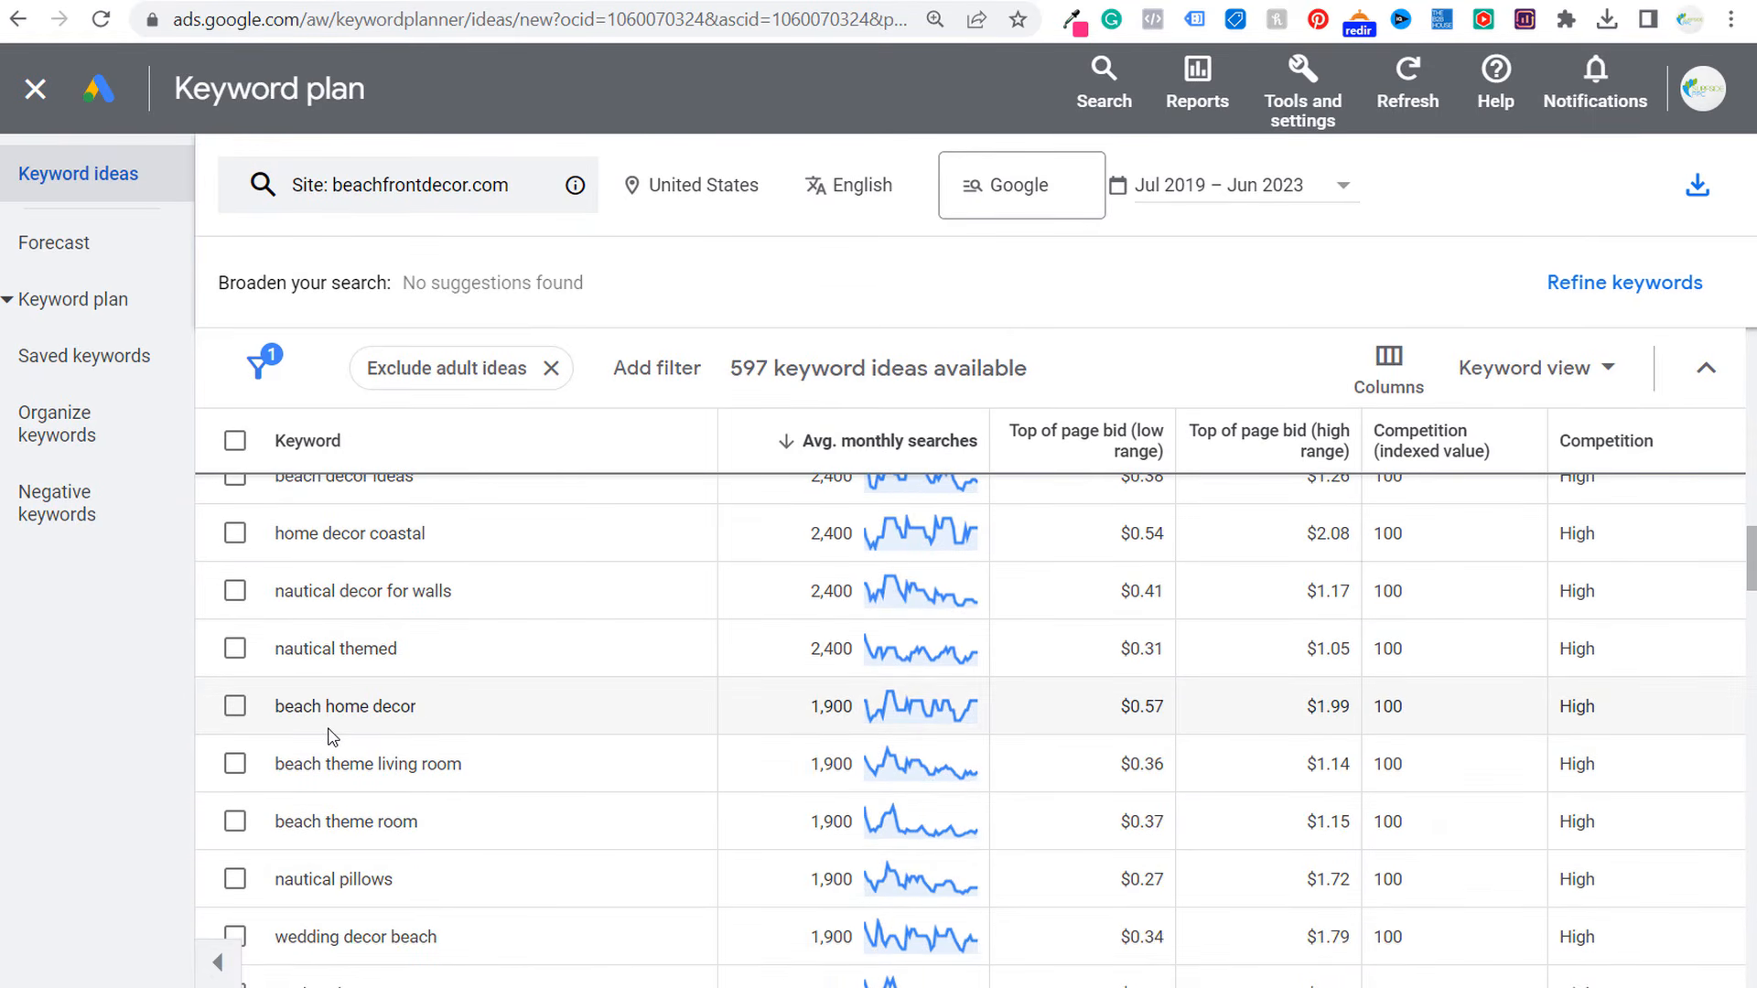
{"action": "left_click", "coordinate": [408, 202]}
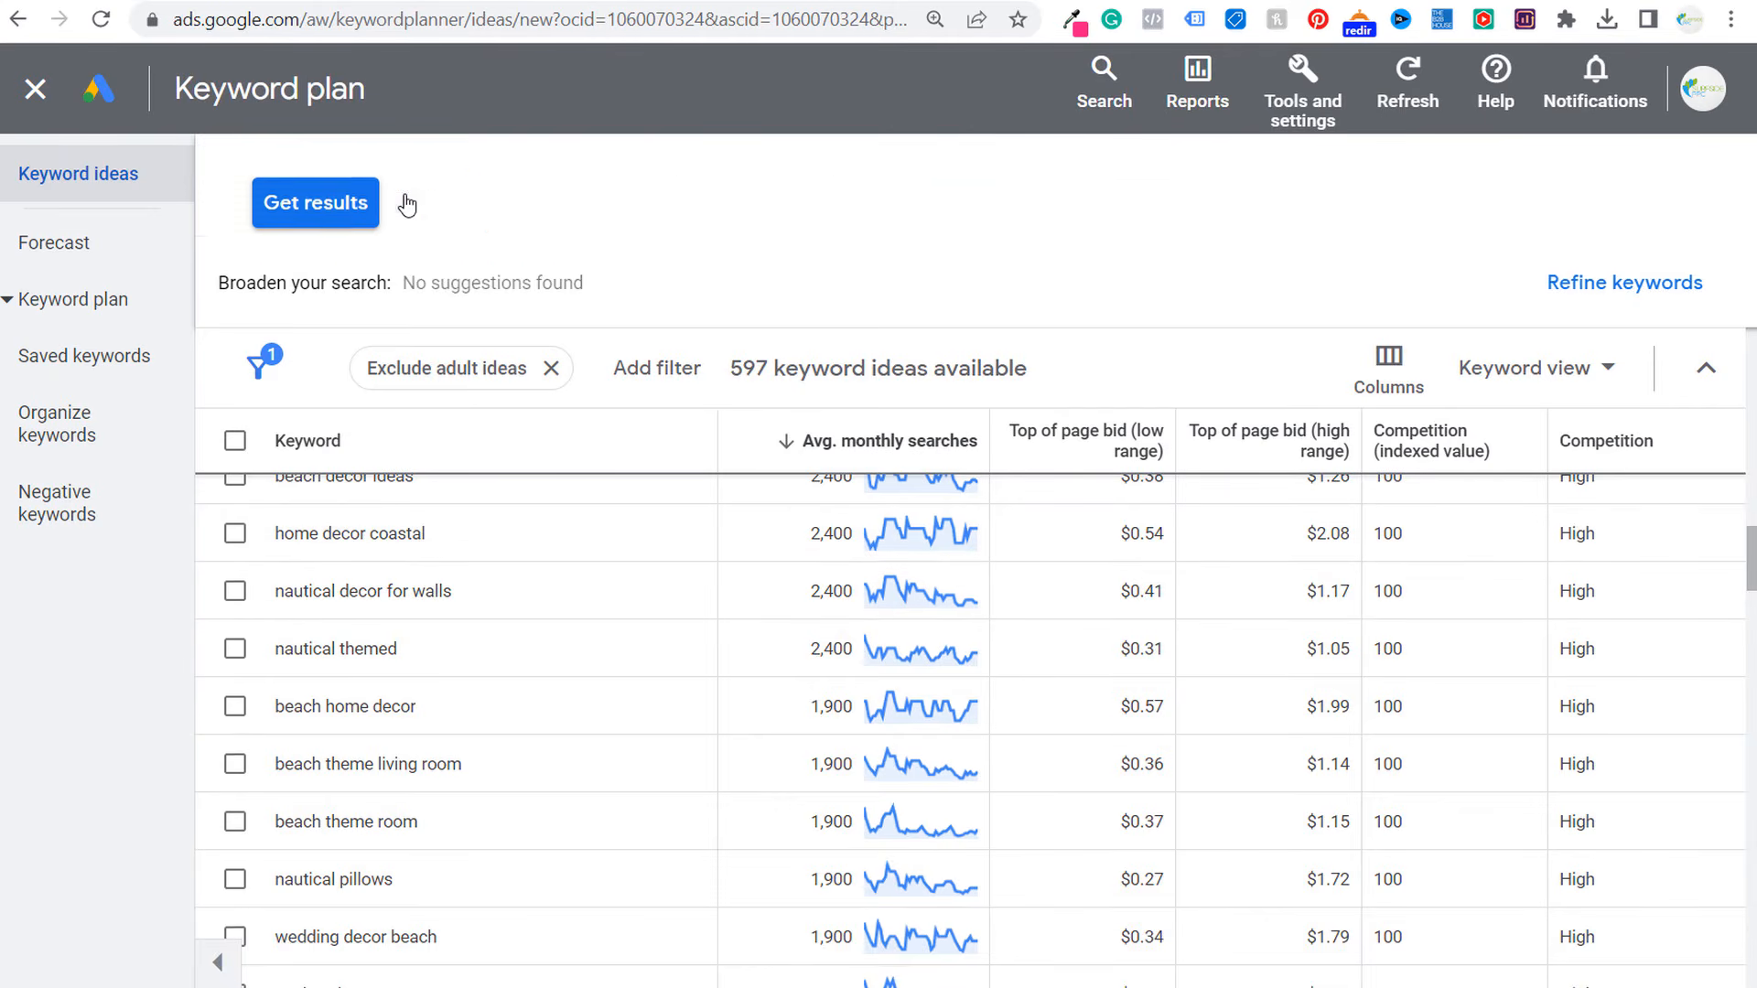
{"action": "left_click_drag", "start_coordinate": [555, 332], "coordinate": [217, 351]}
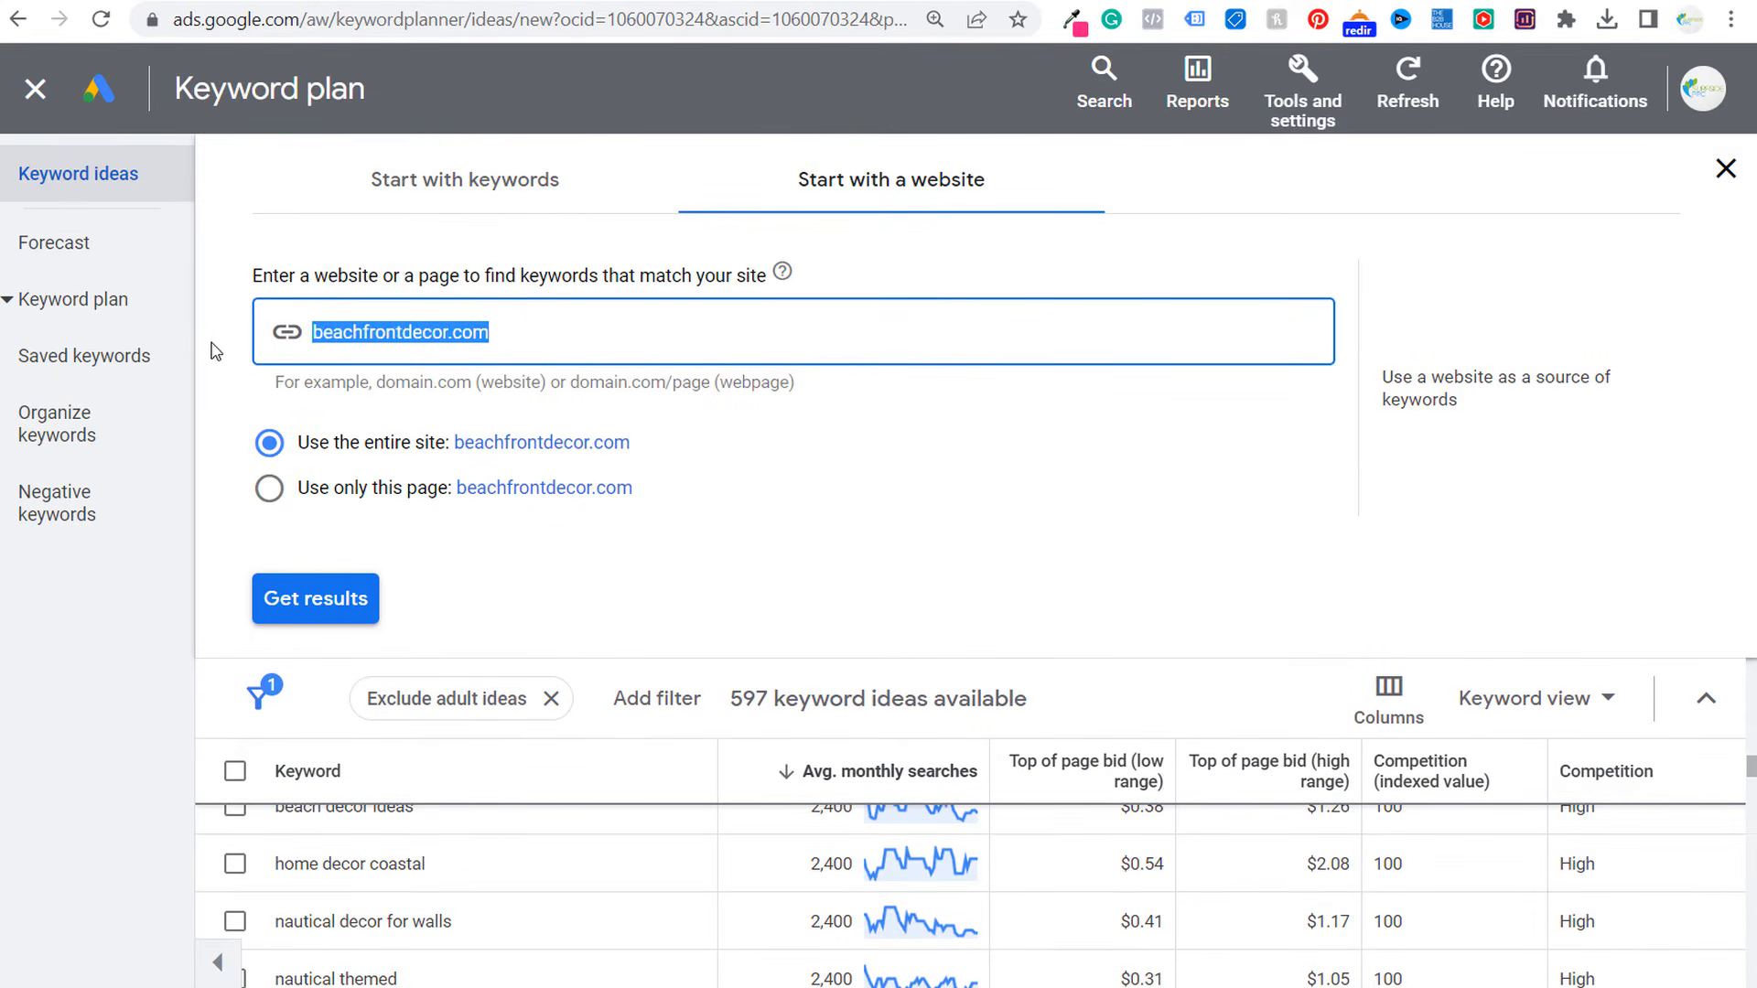
{"action": "key", "text": "BackSpace"}
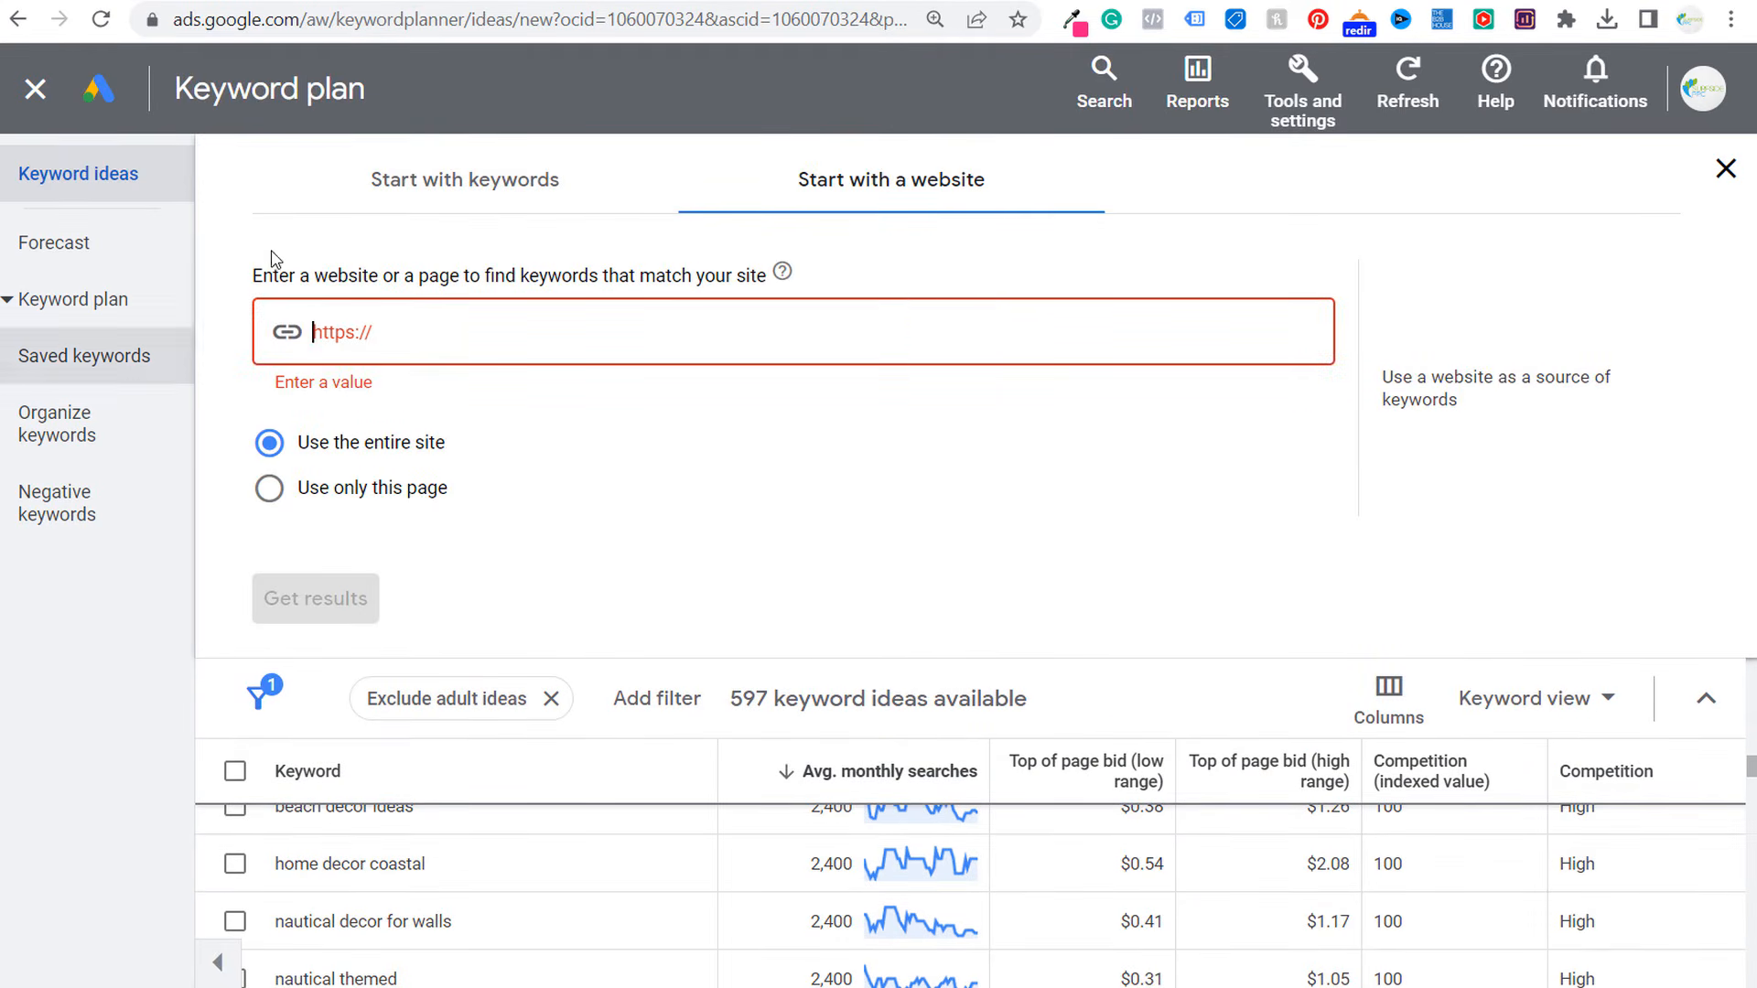
{"action": "left_click", "coordinate": [436, 214]}
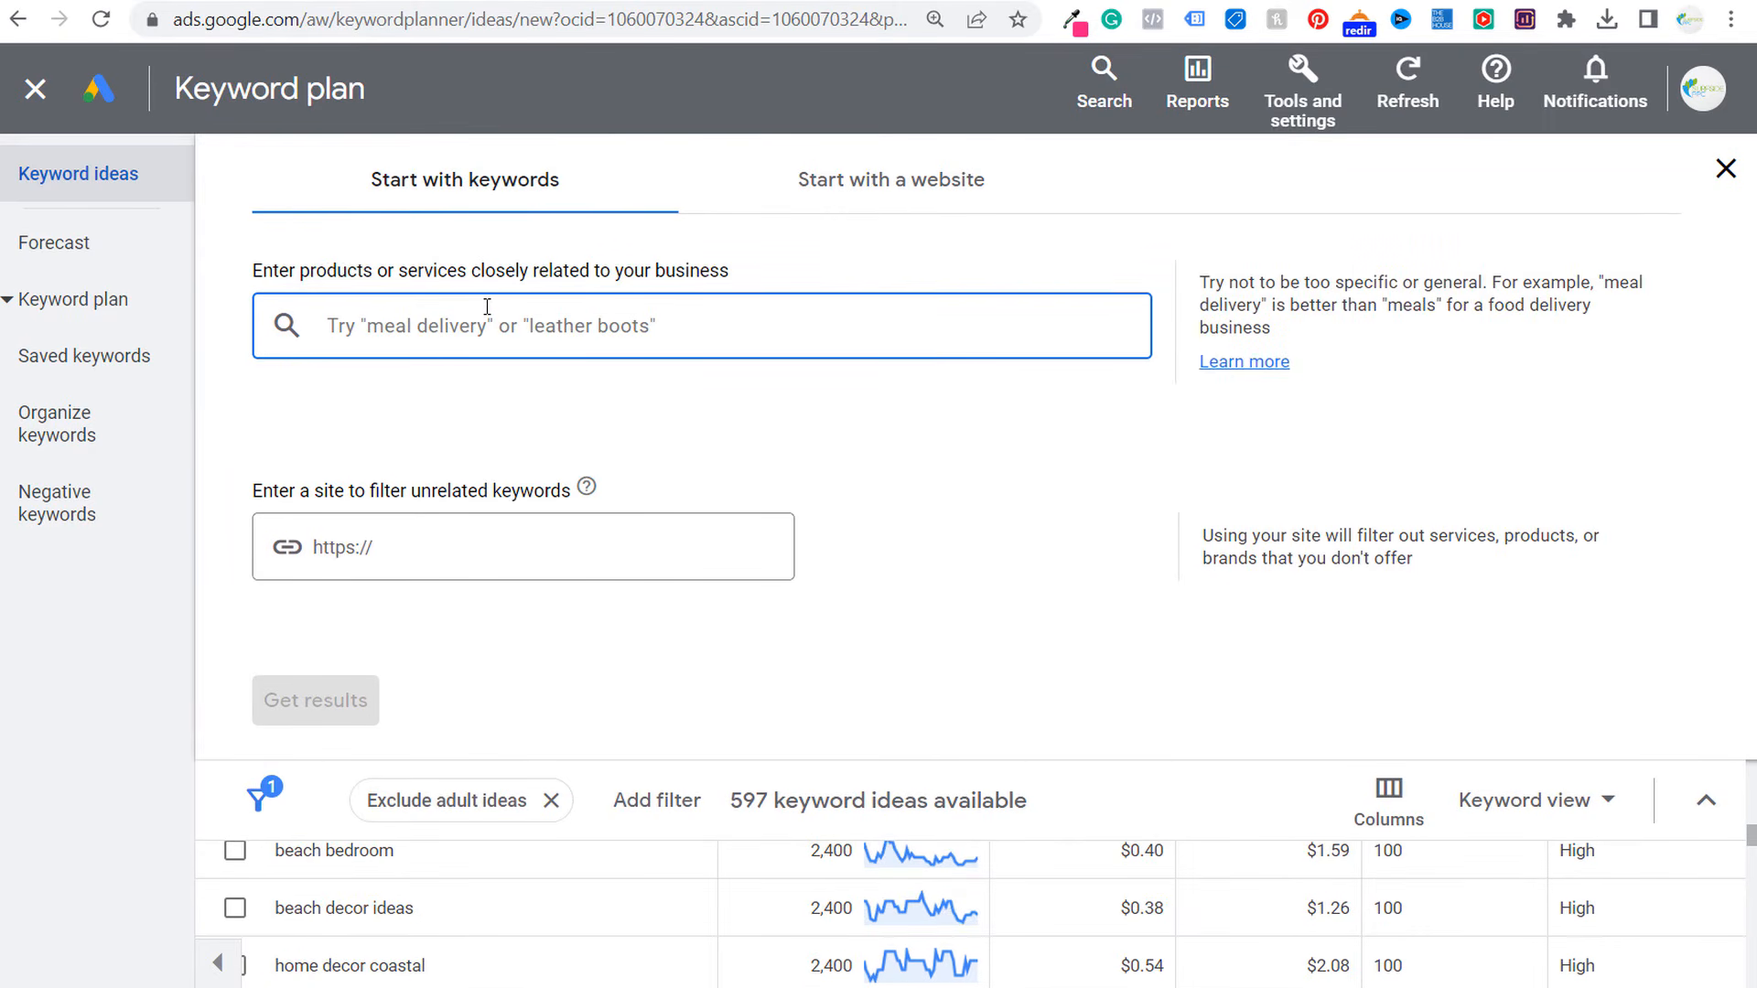
- Enter "beach furniture", "coastal furniture" and "beach sofas" as seed keywords
{"action": "type", "text": "beach"}
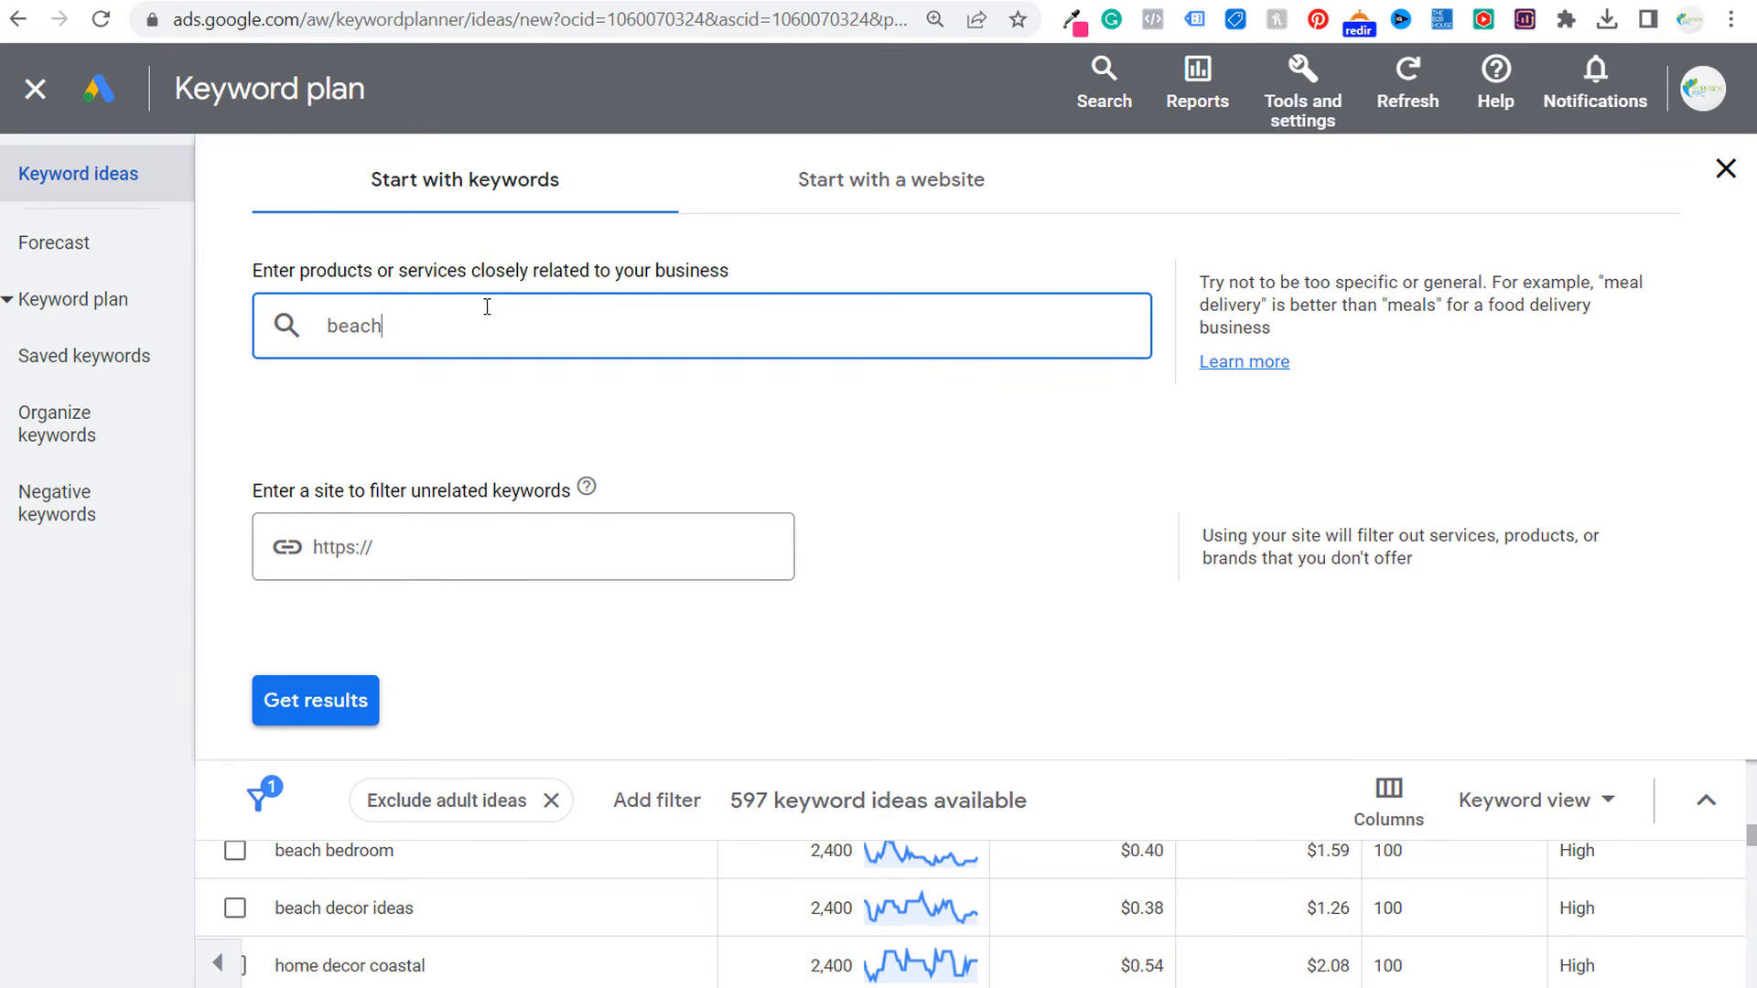
{"action": "type", "text": " furniture"}
{"action": "key", "text": "Return"}
{"action": "type", "text": "c"}
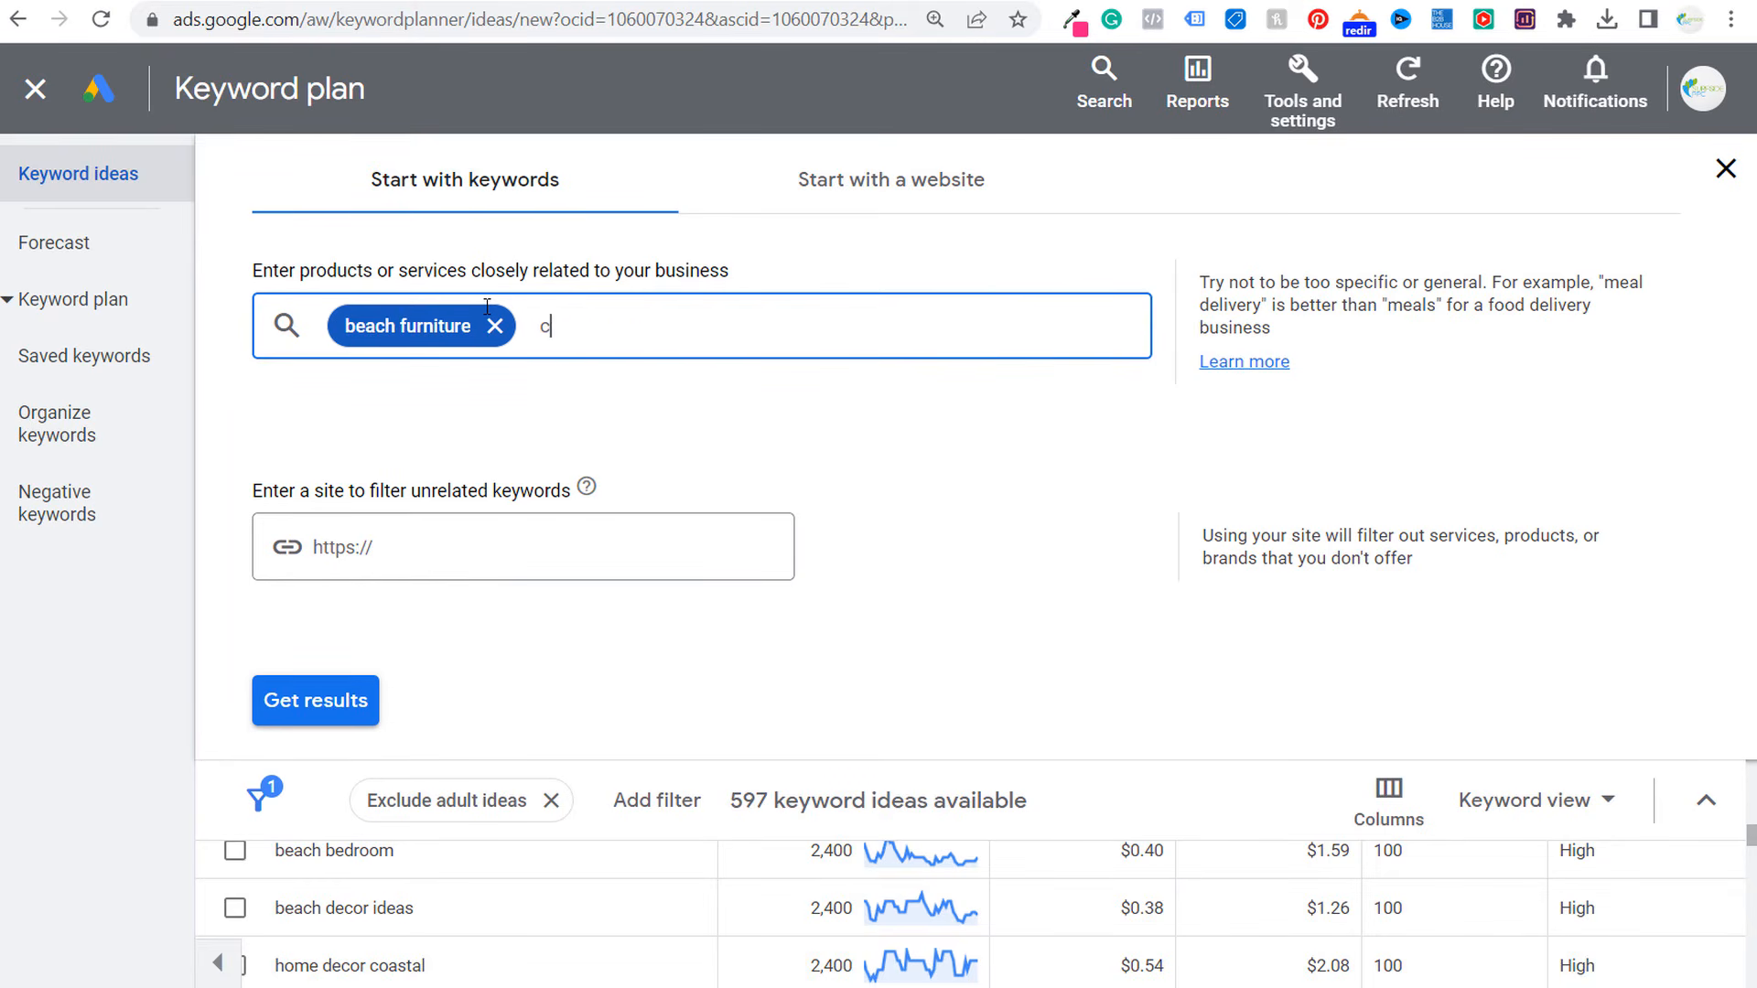
{"action": "type", "text": "oastal furniture"}
{"action": "key", "text": "Return"}
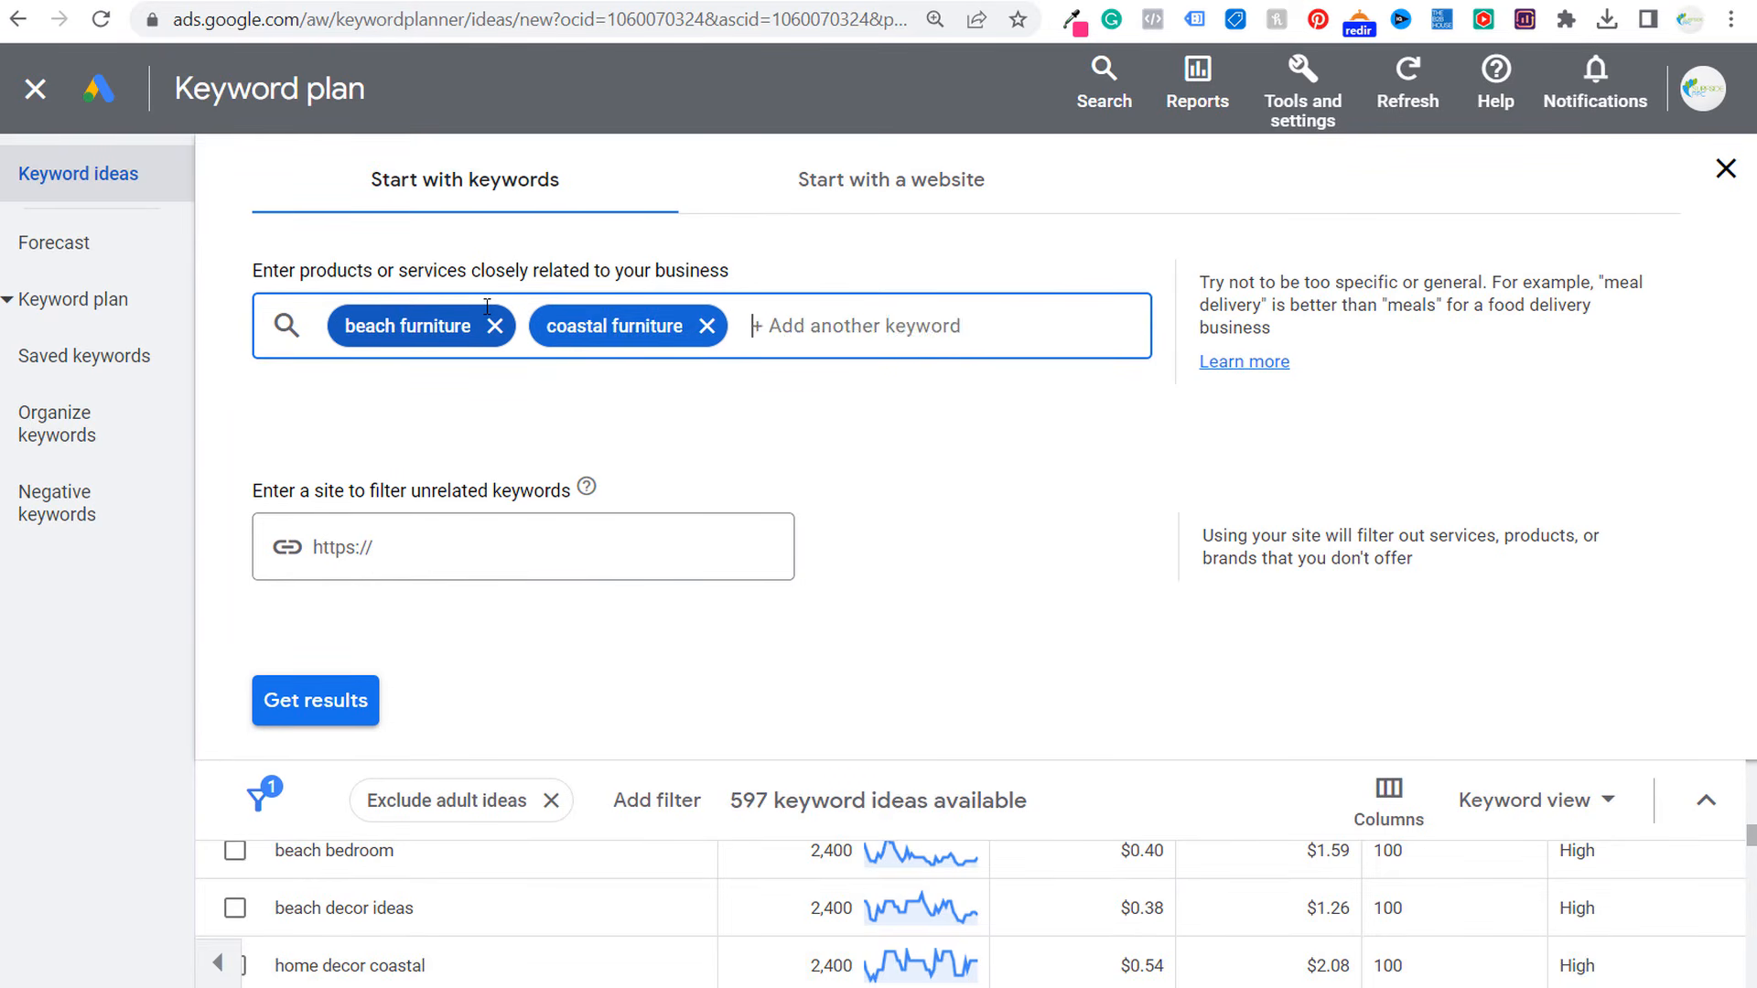
{"action": "type", "text": "beach sofas"}
{"action": "key", "text": "Return"}
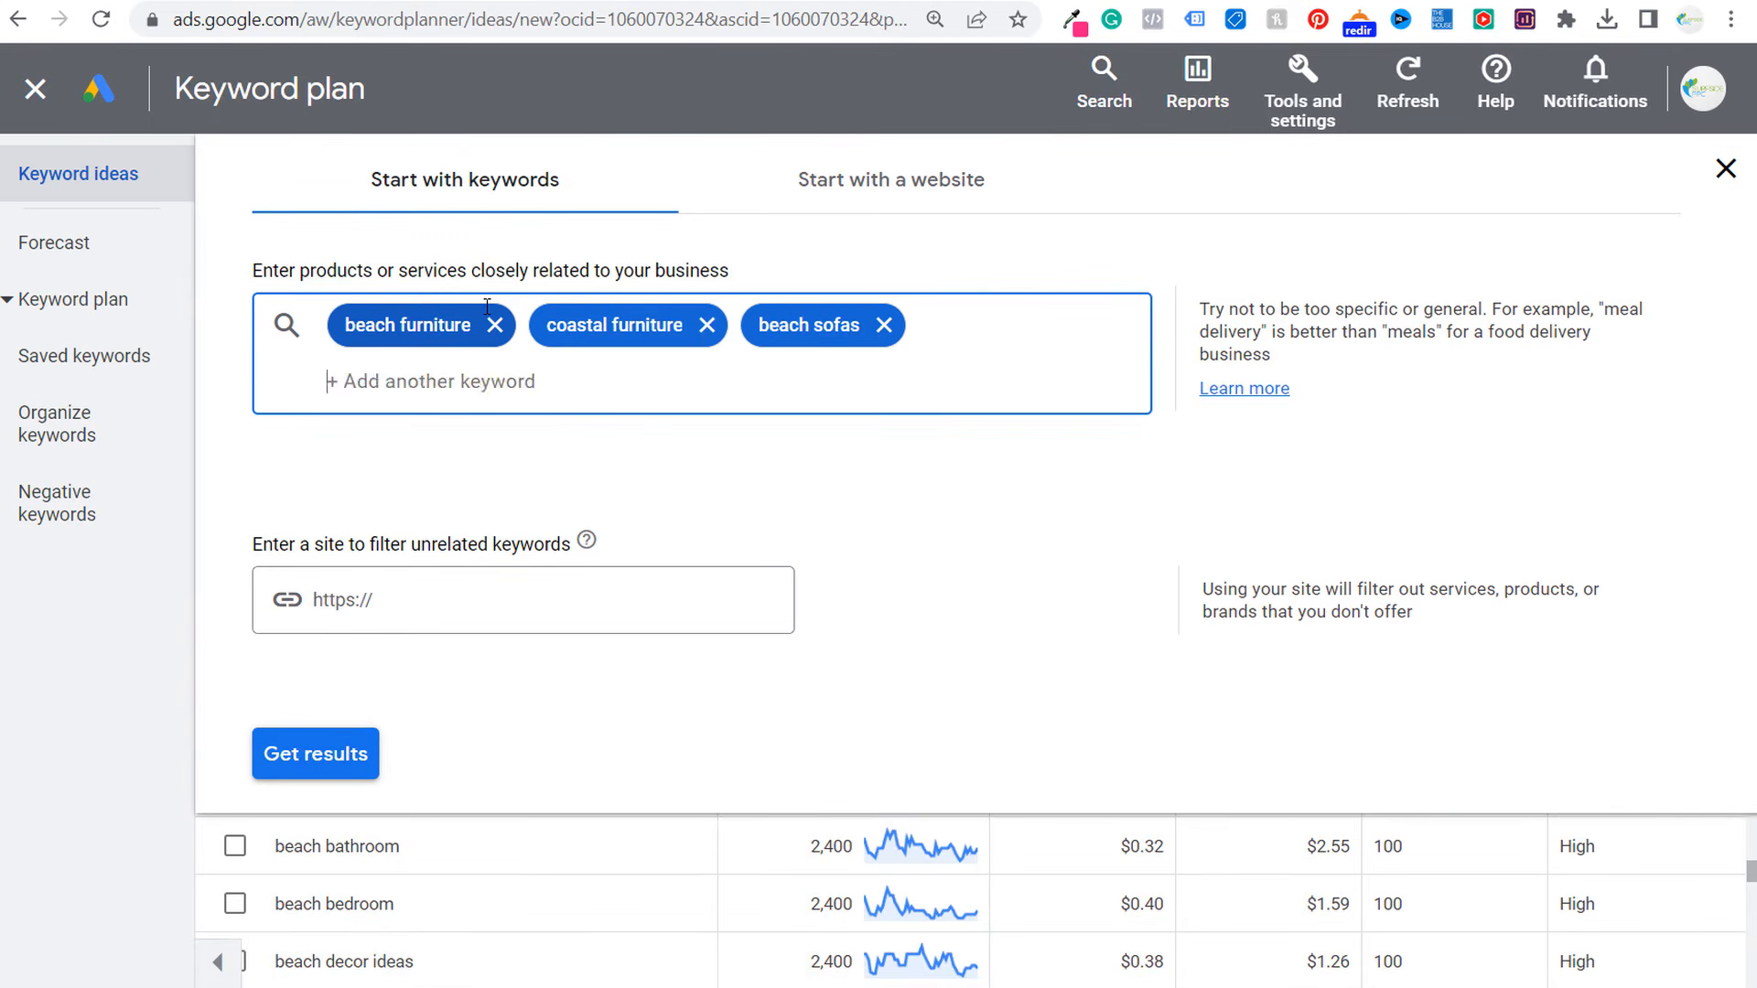
- Add "beach dining room set", "beach headboards" and "beach coffee tables" to the seed keywords
{"action": "type", "text": "beach dining roo"}
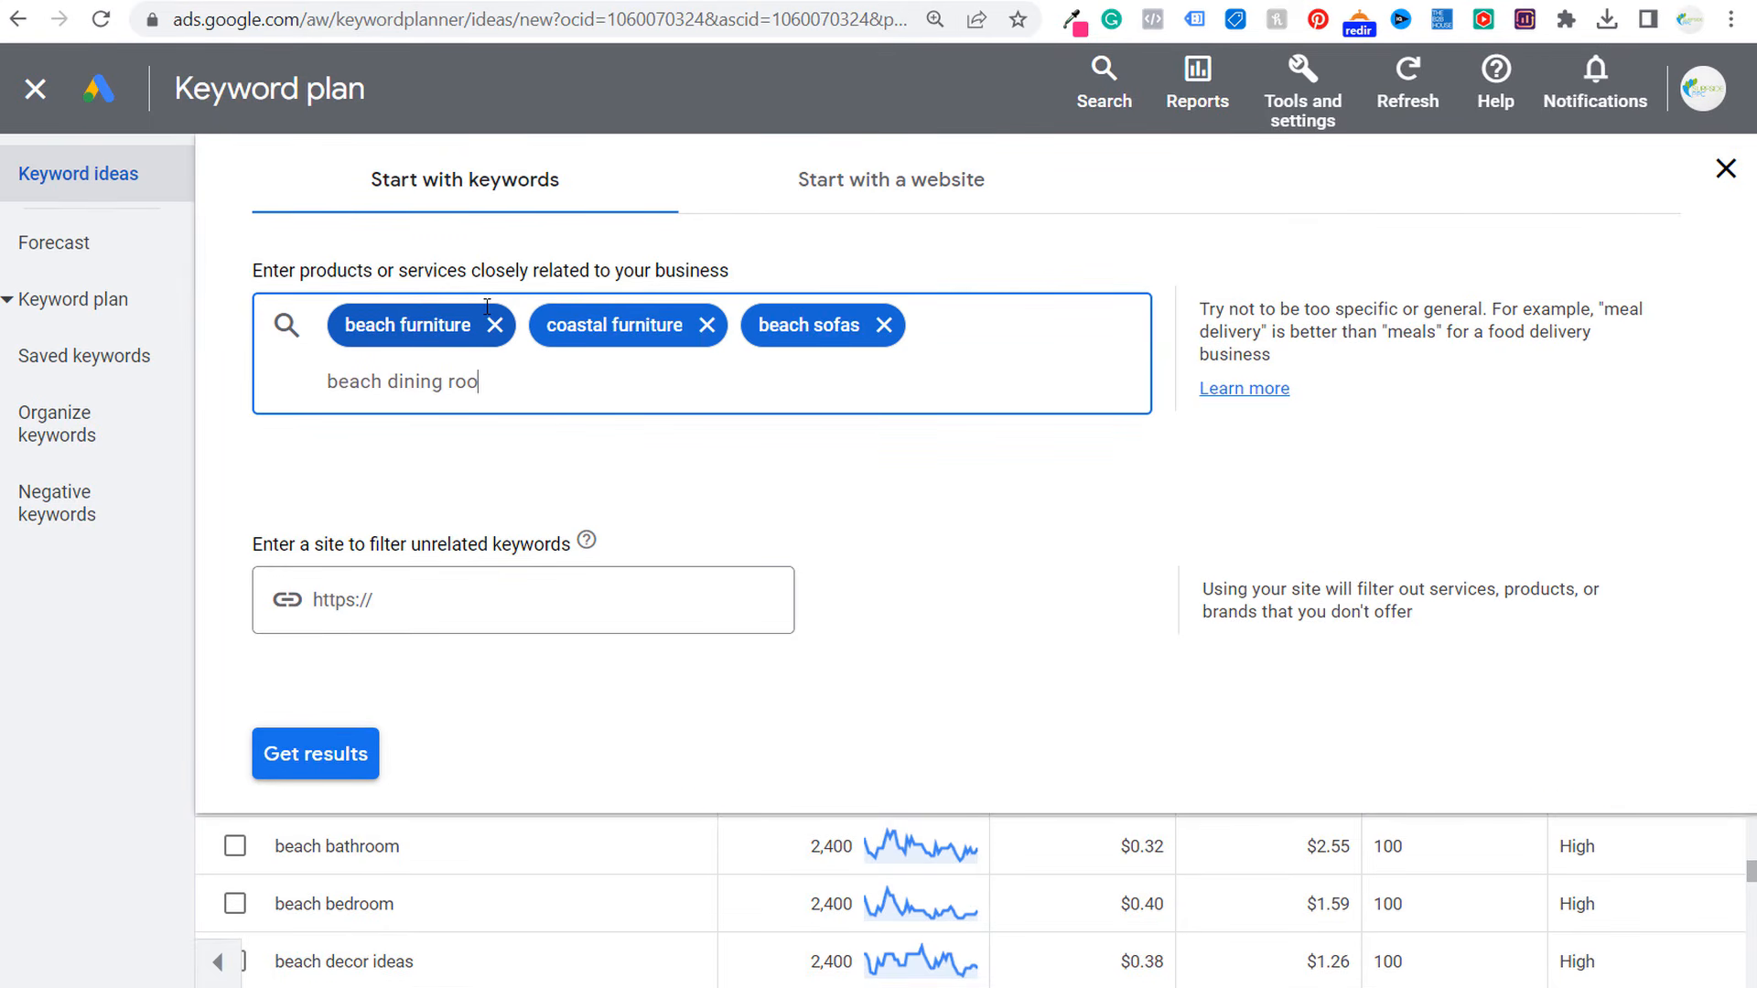
{"action": "type", "text": "m tt"}
{"action": "key", "text": "Return"}
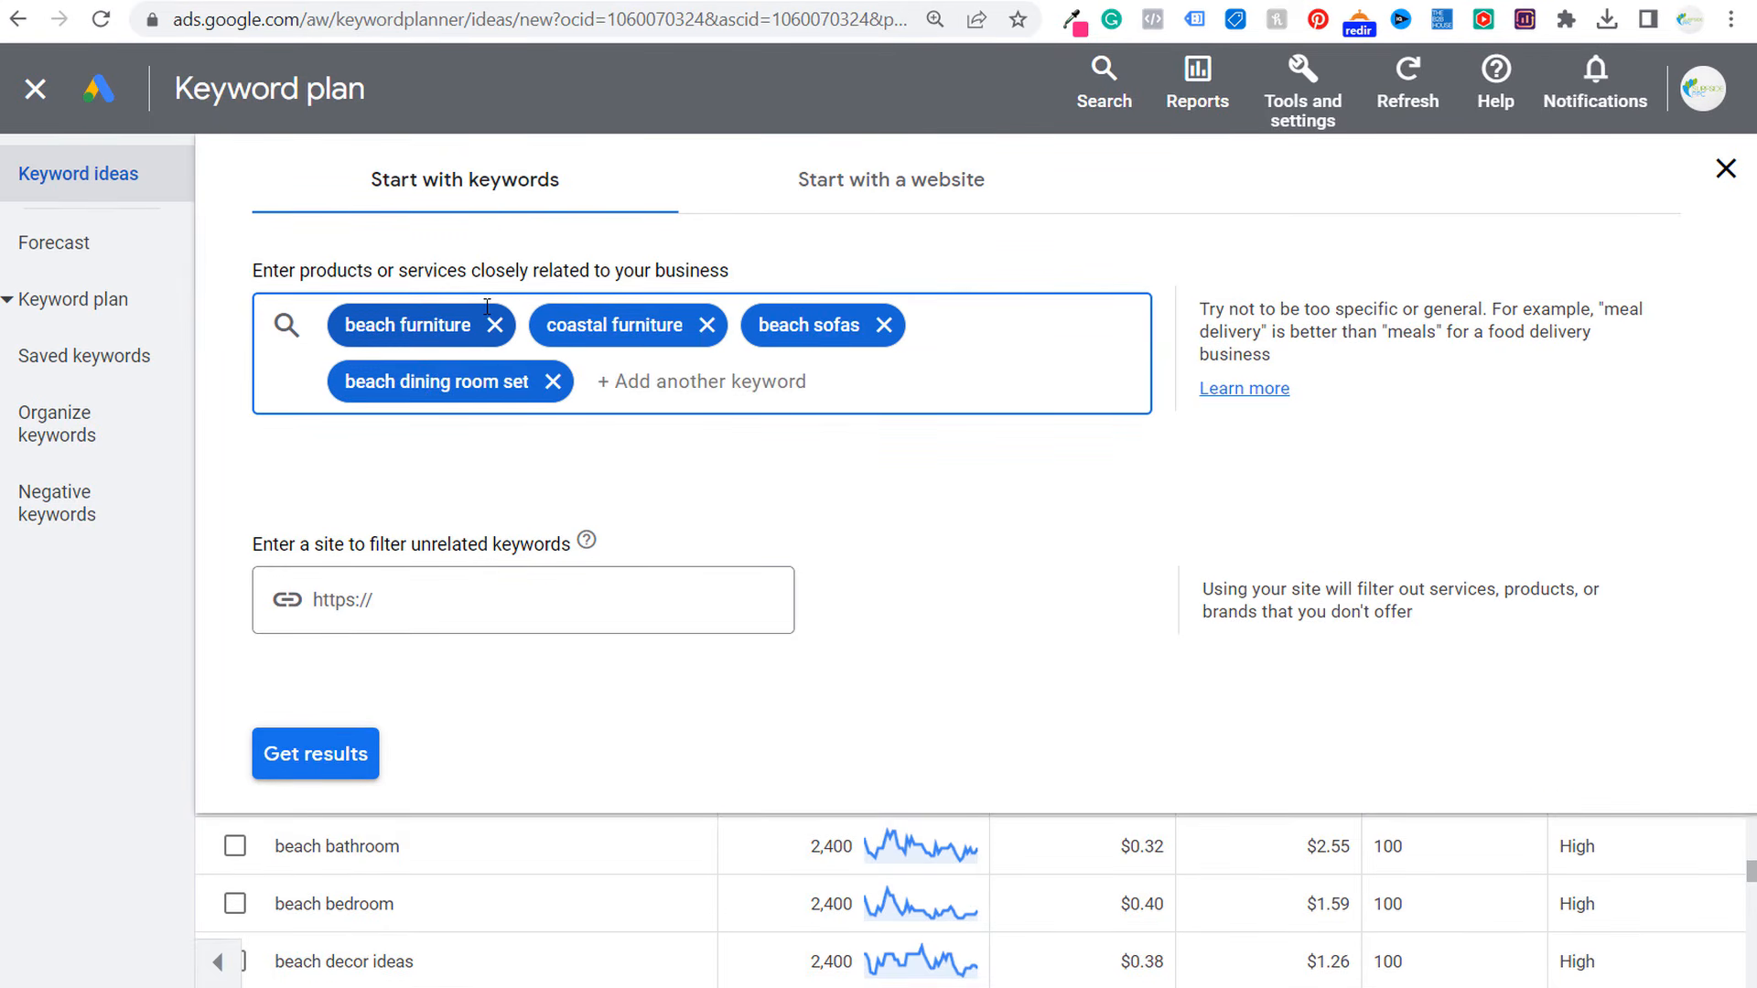
{"action": "type", "text": "beach"}
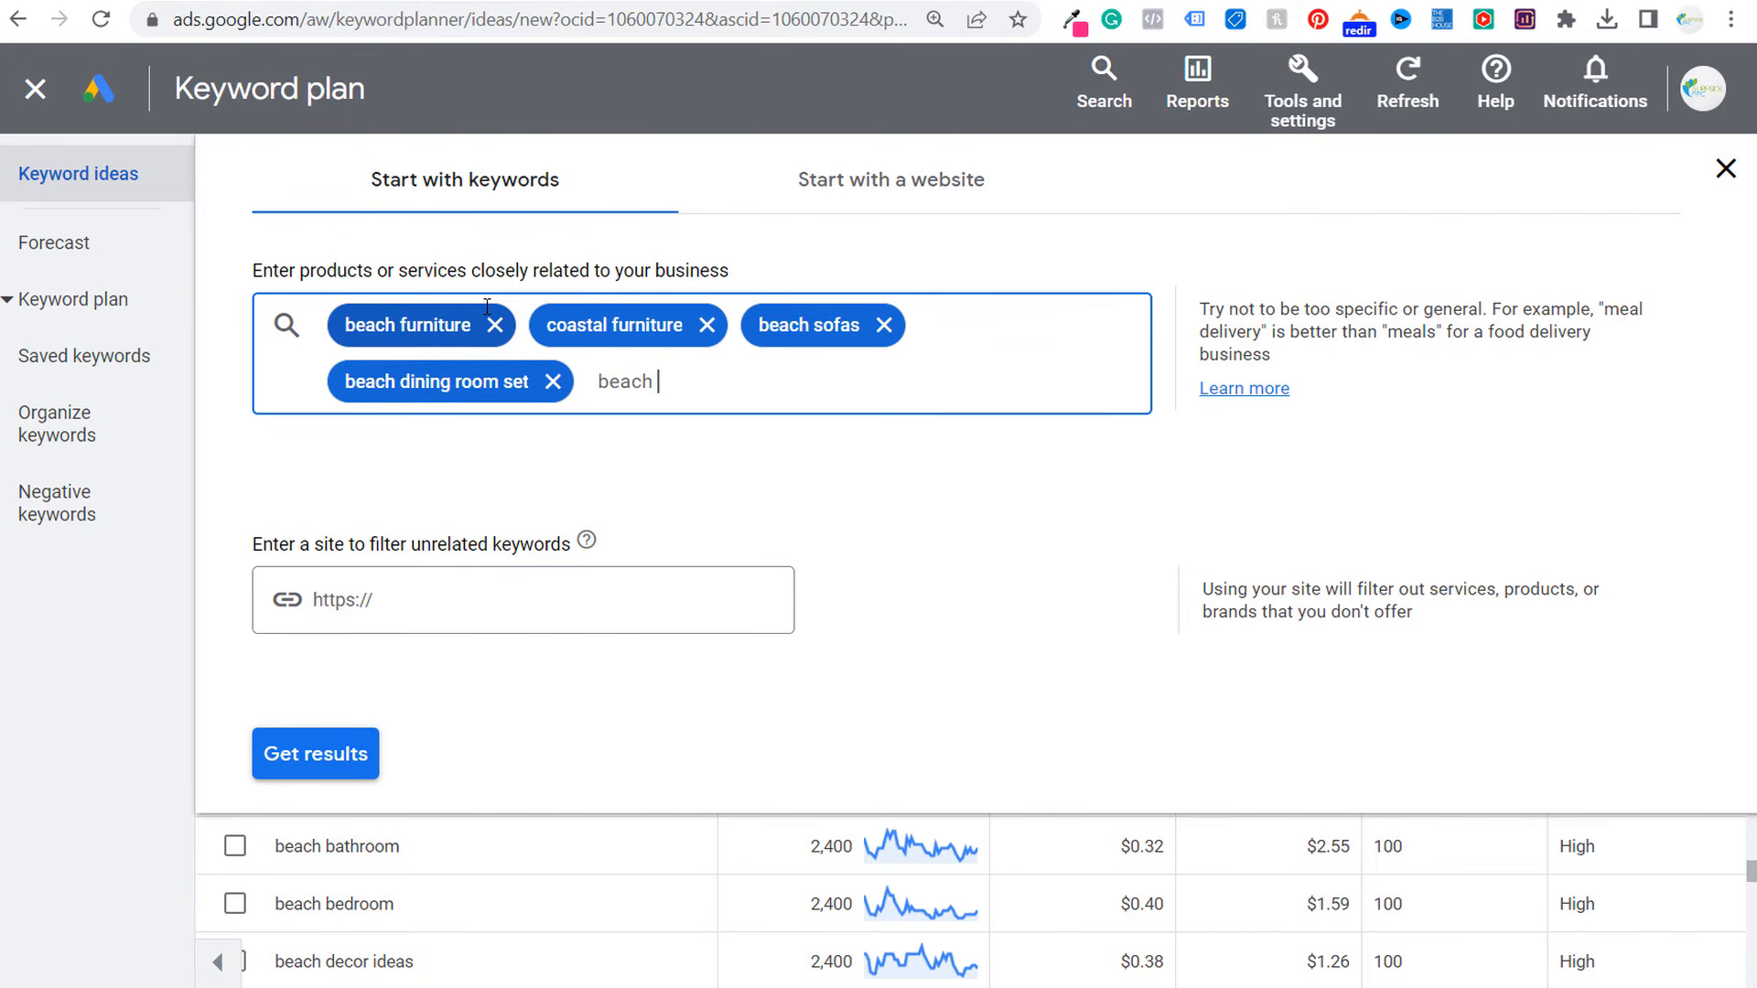
{"action": "type", "text": " headboards"}
{"action": "key", "text": "Return"}
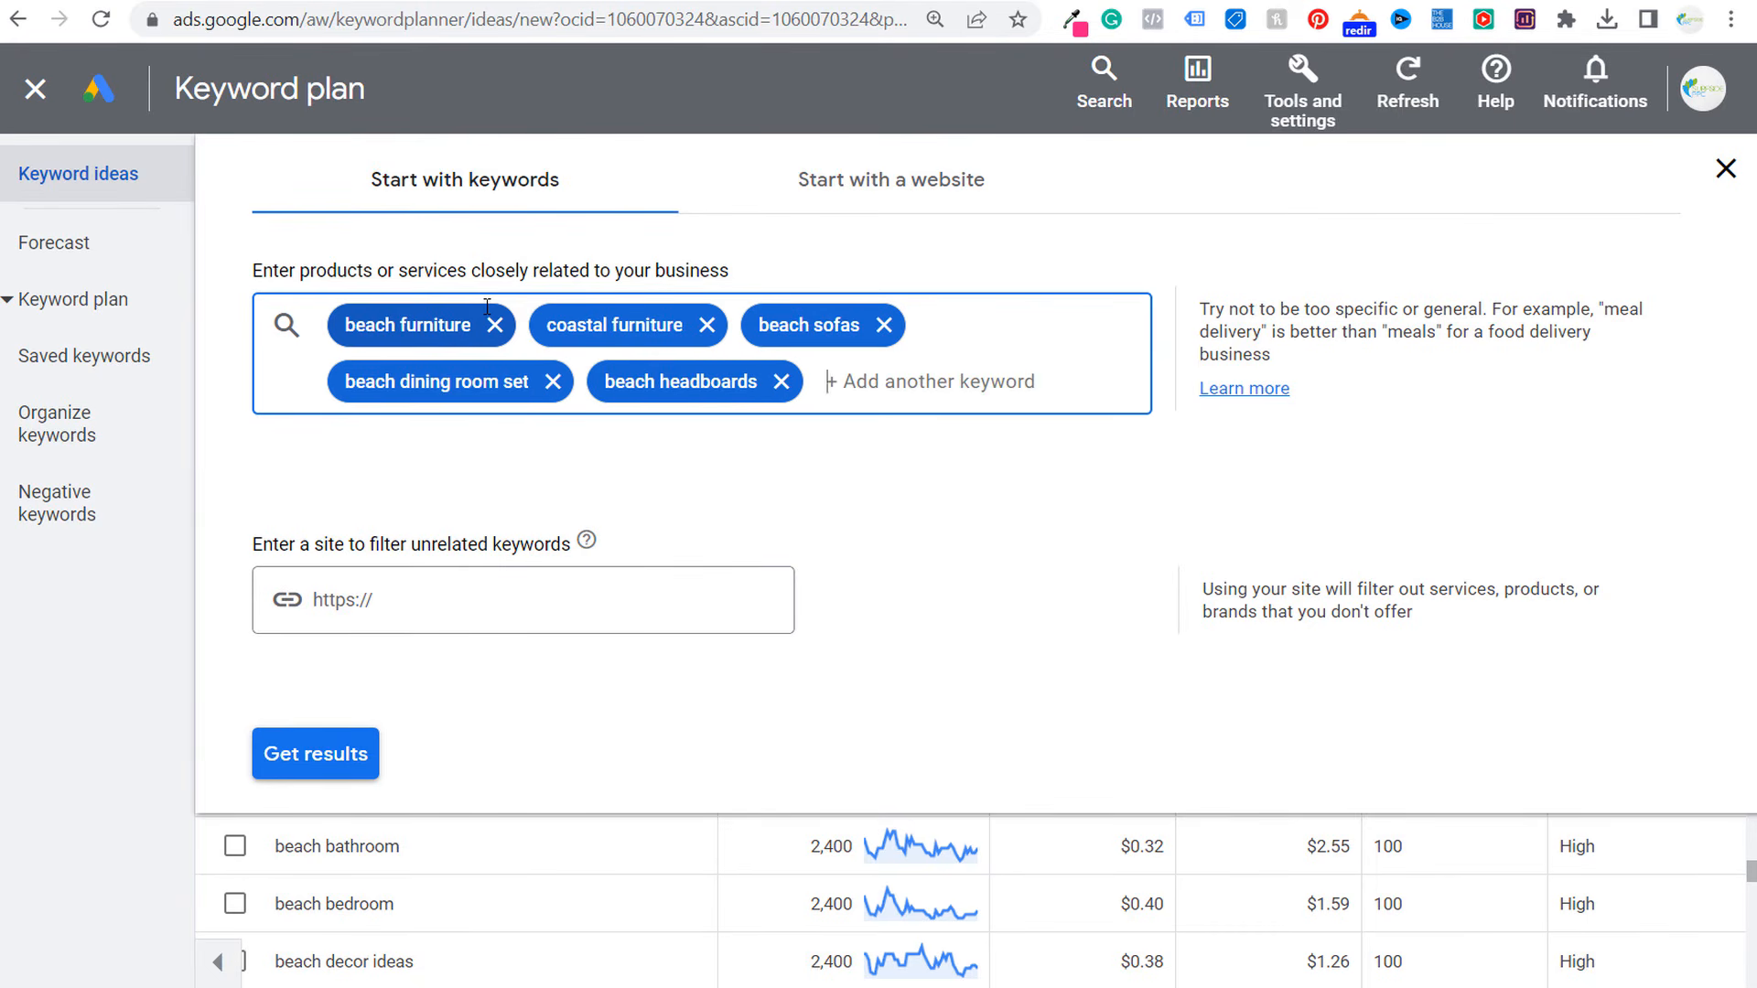
{"action": "type", "text": "beach "}
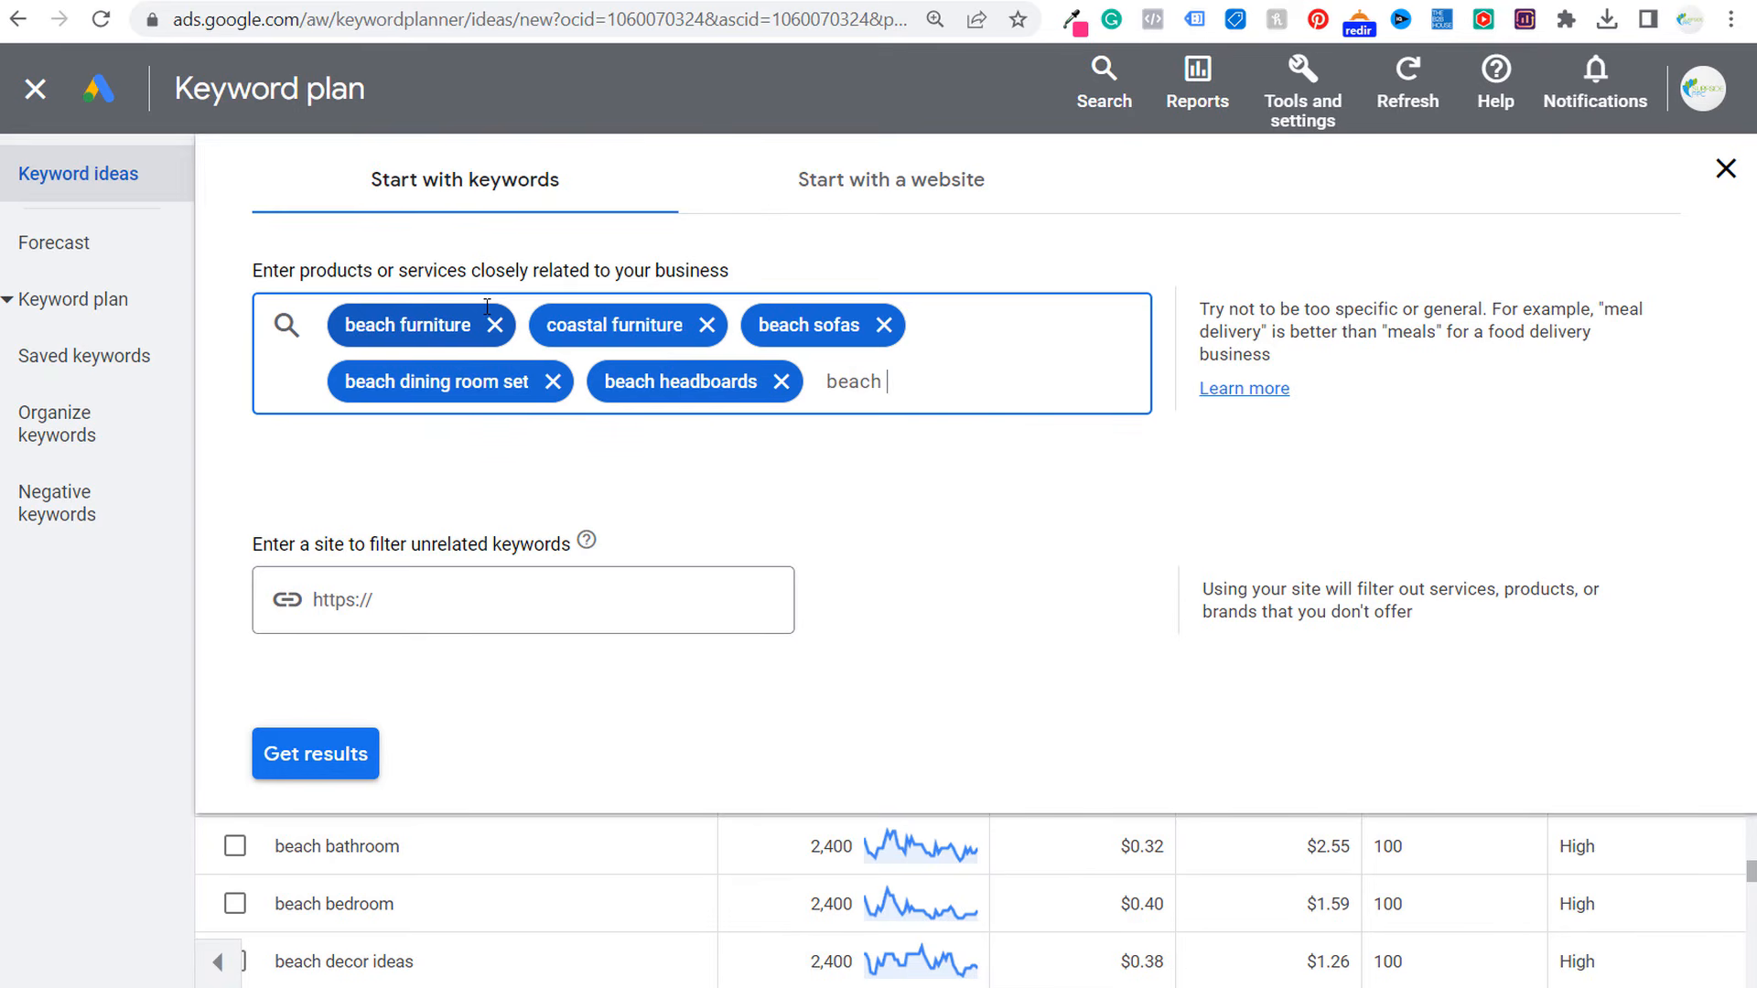
{"action": "type", "text": "coffee tables"}
{"action": "key", "text": "Return"}
- Add "coastal end tables", "beach dining table", "coastal bed frame" and "coastal dresser" as seed keywords, and get the keyword ideas
{"action": "type", "text": "co"}
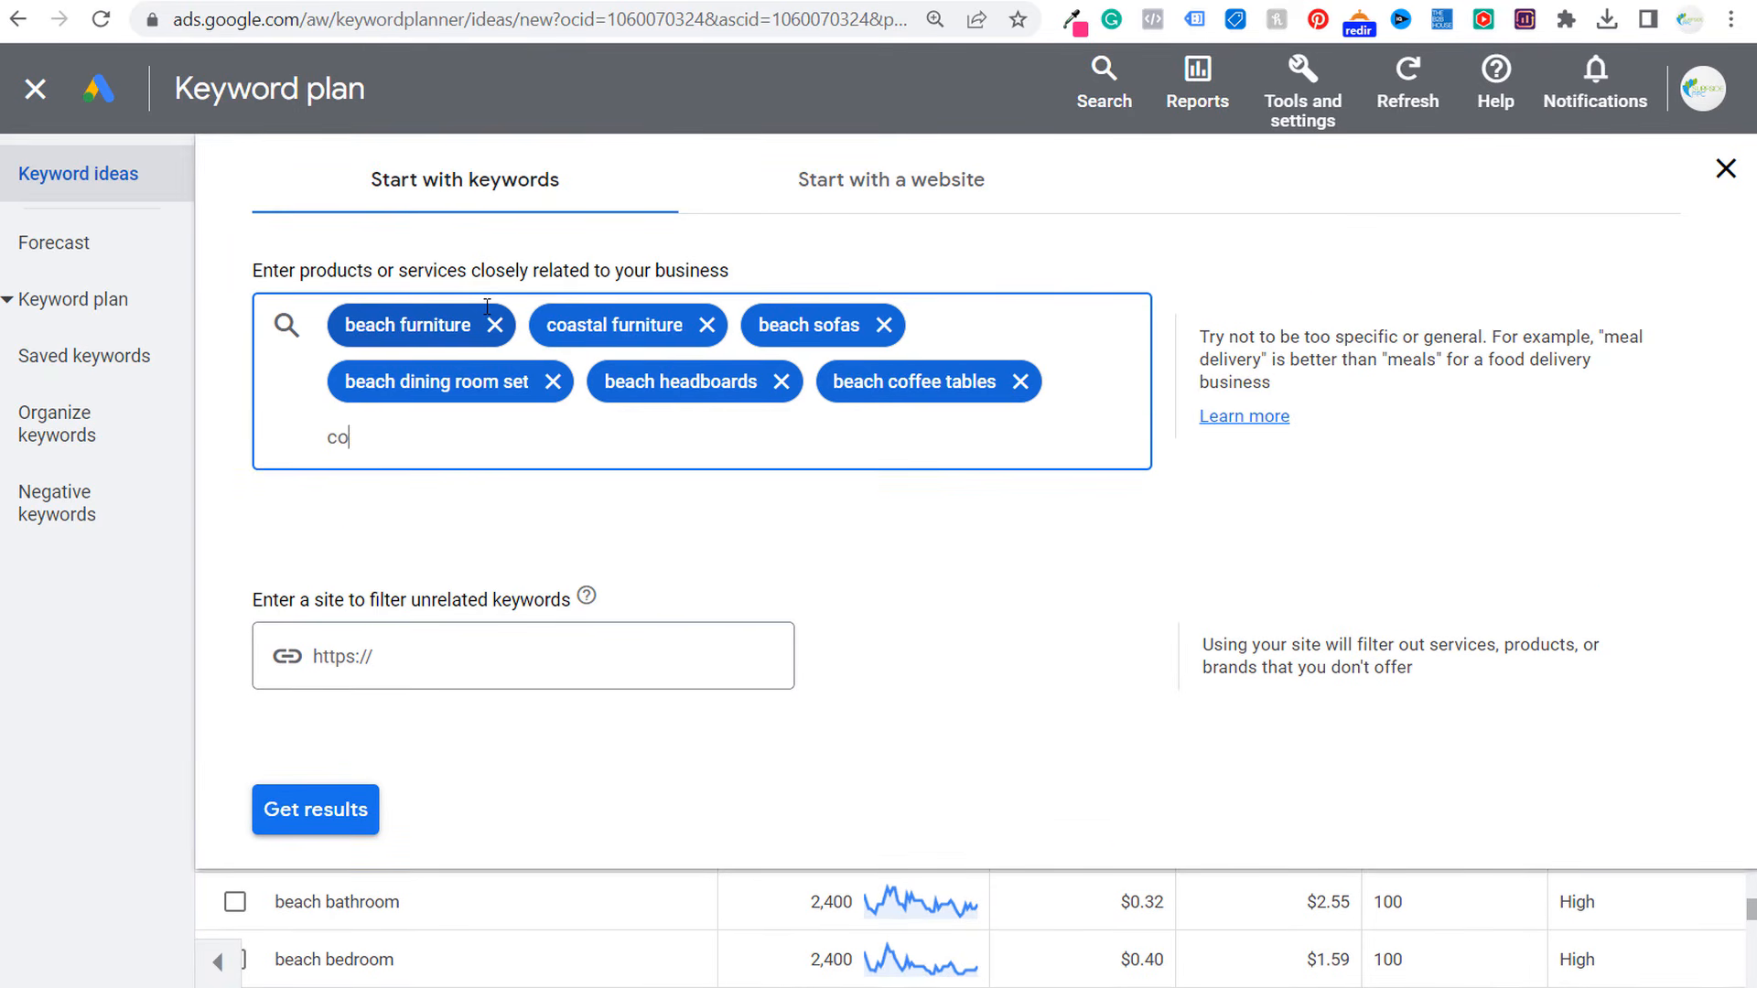
{"action": "type", "text": "astal end tables"}
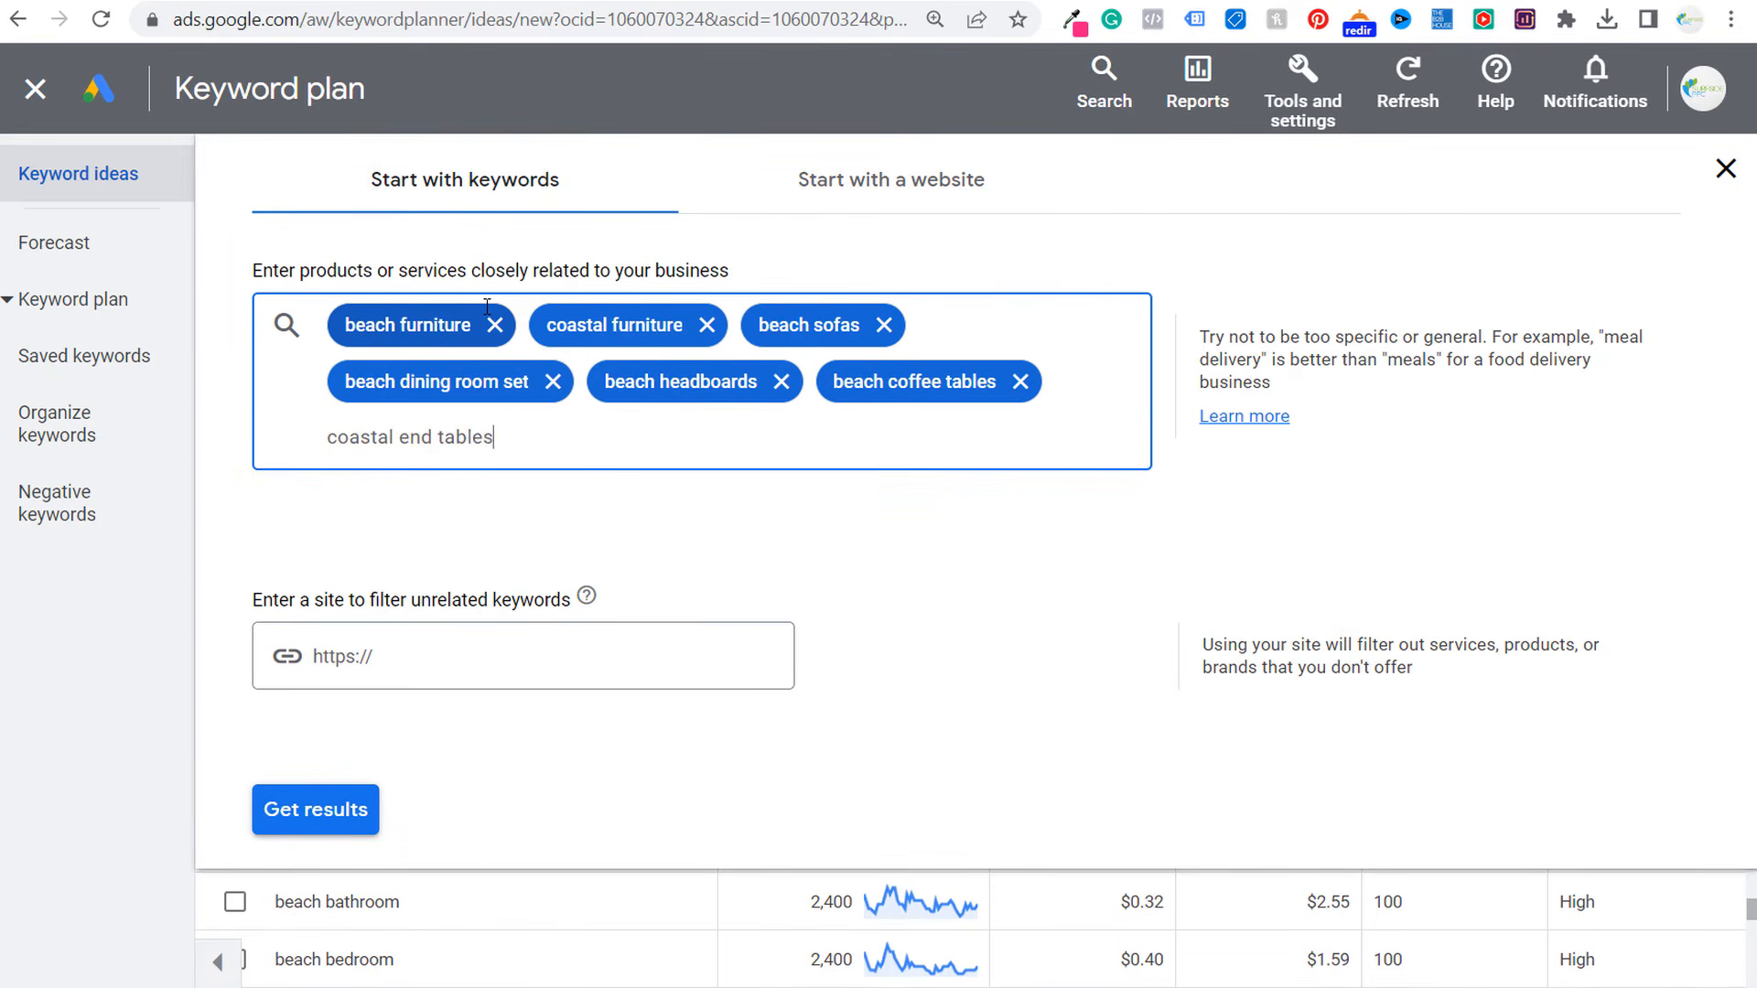
{"action": "key", "text": "Return"}
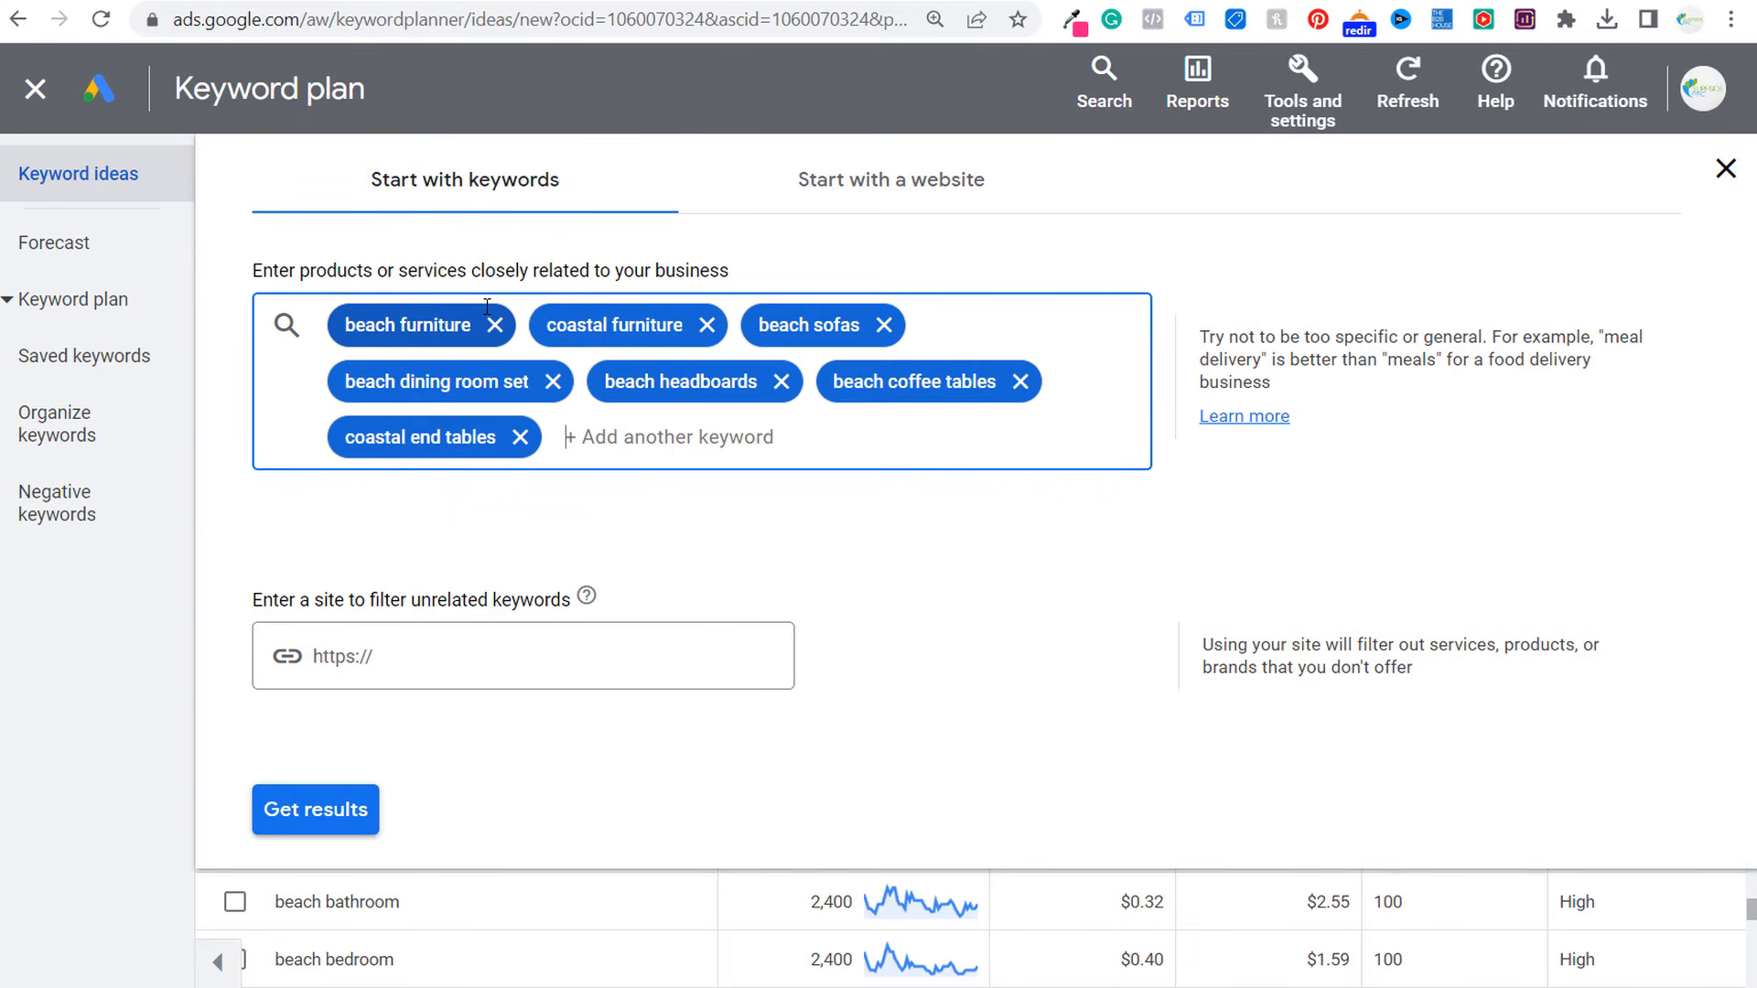
{"action": "type", "text": "beach dining table coastal bed frame coastal dresser"}
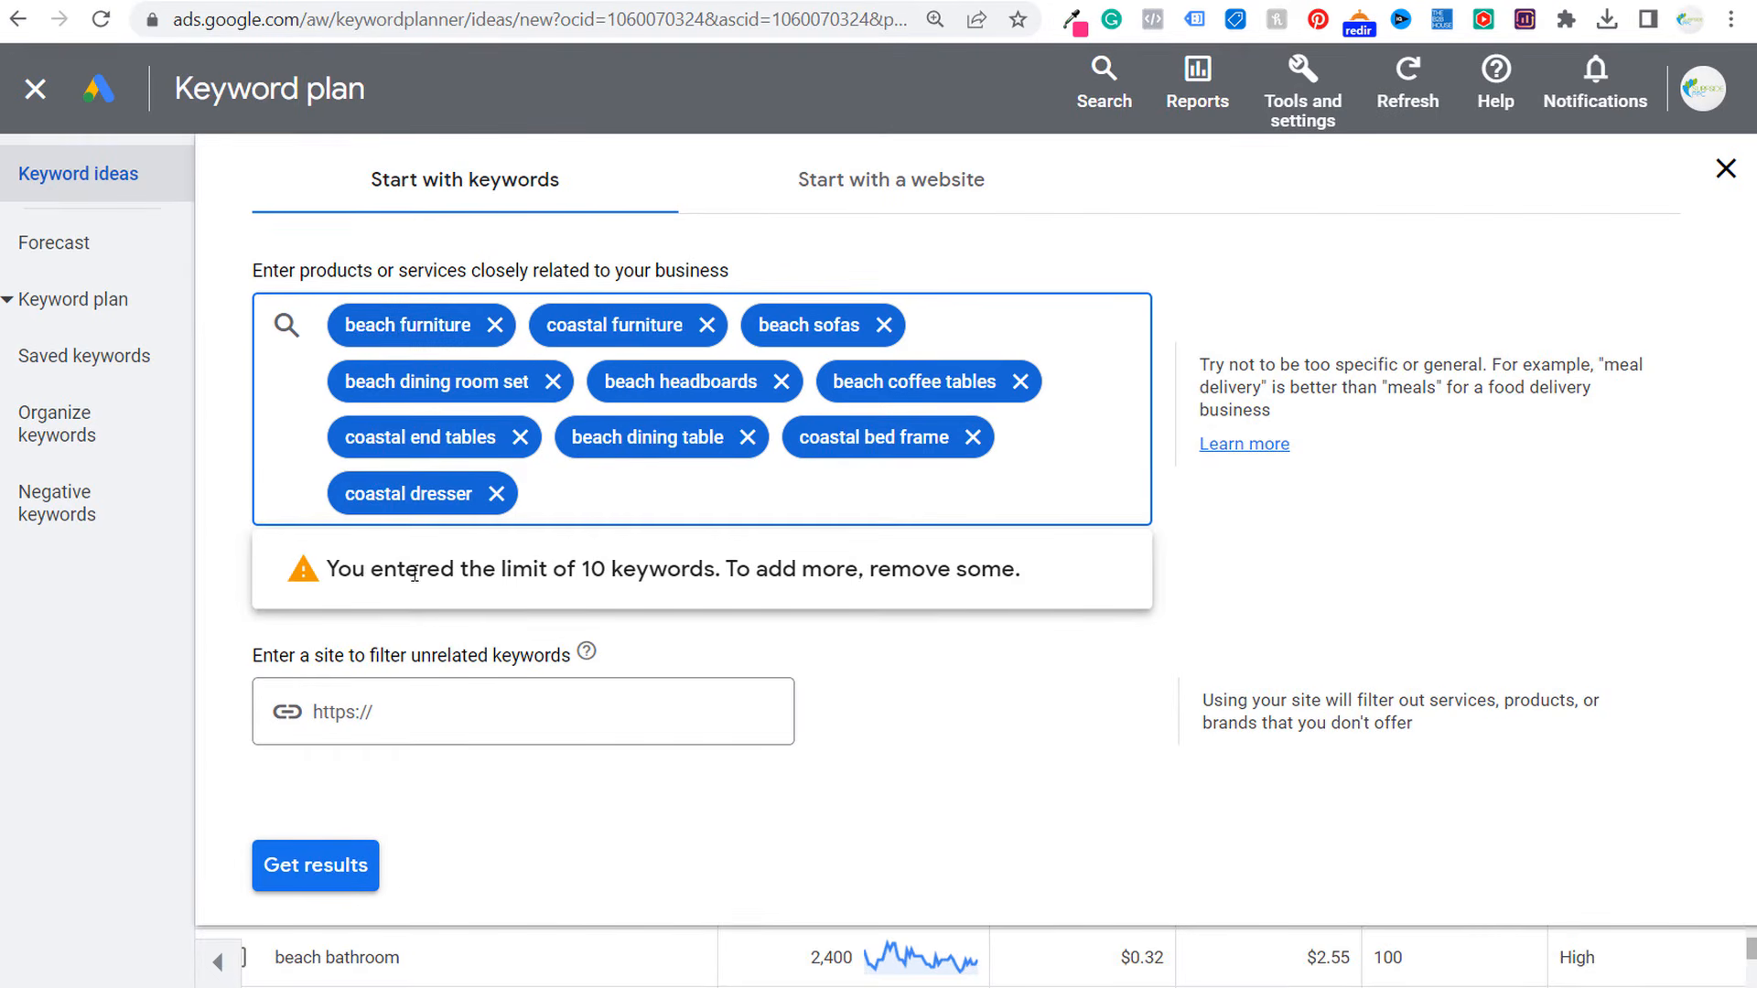
{"action": "left_click_drag", "start_coordinate": [412, 573], "coordinate": [842, 573]}
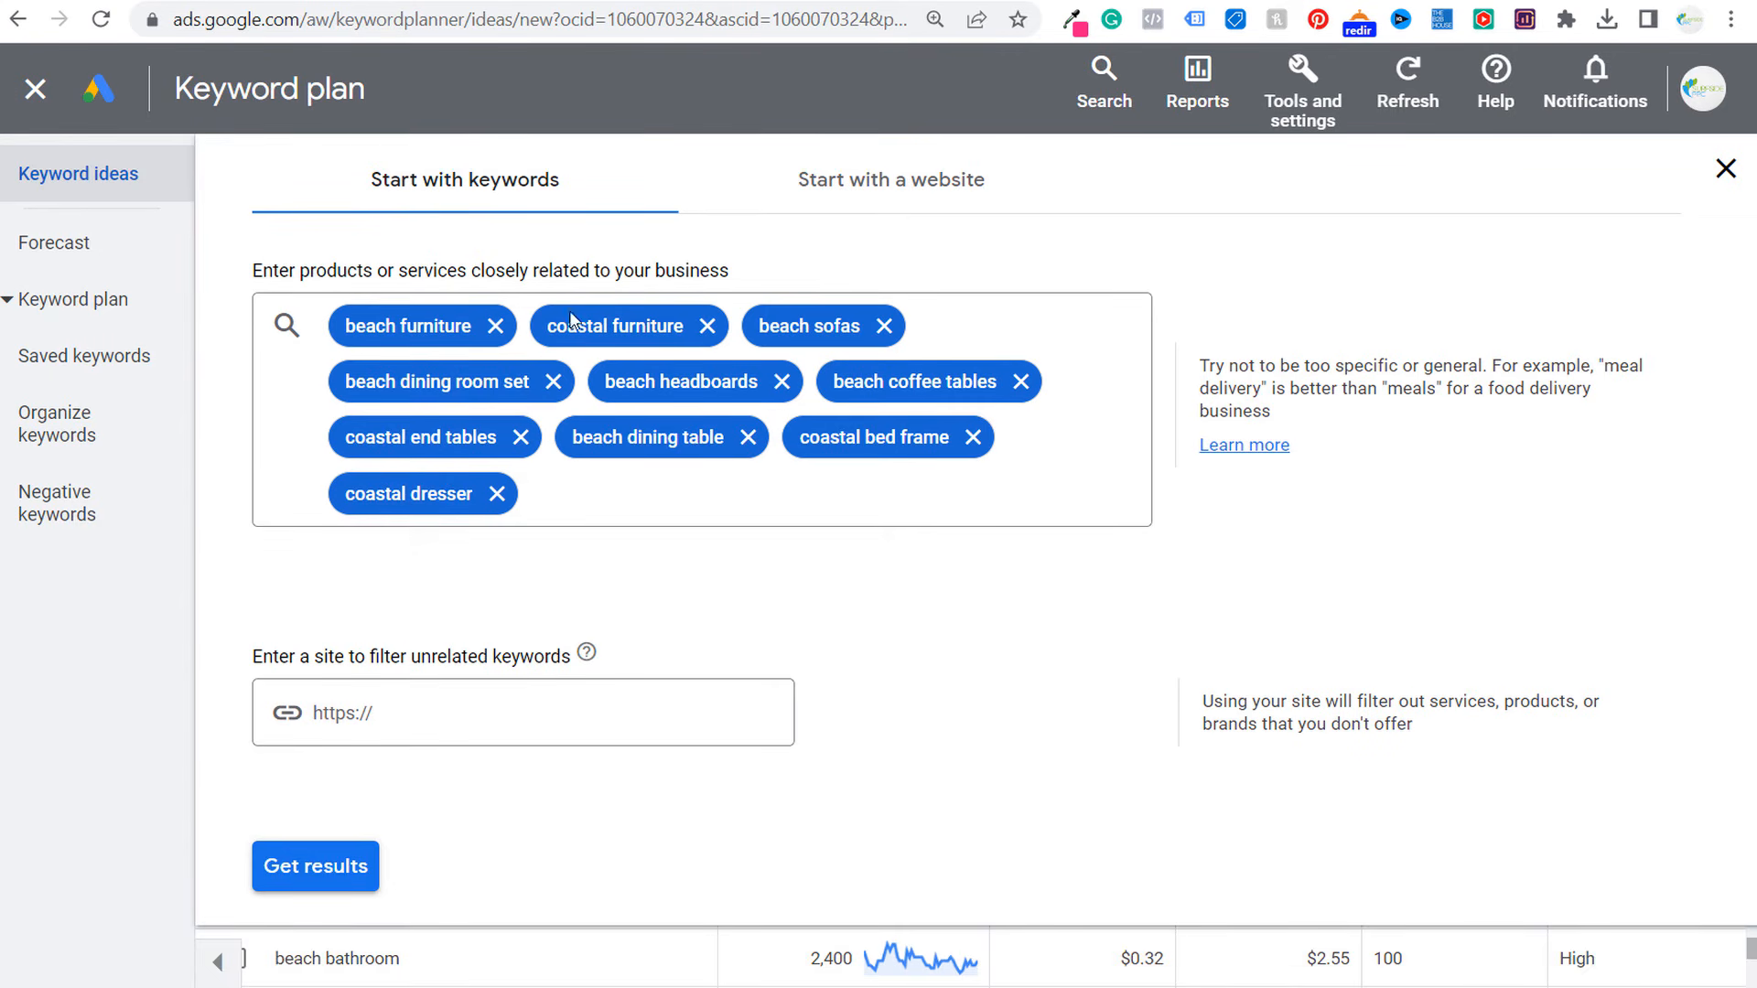
{"action": "left_click", "coordinate": [345, 893]}
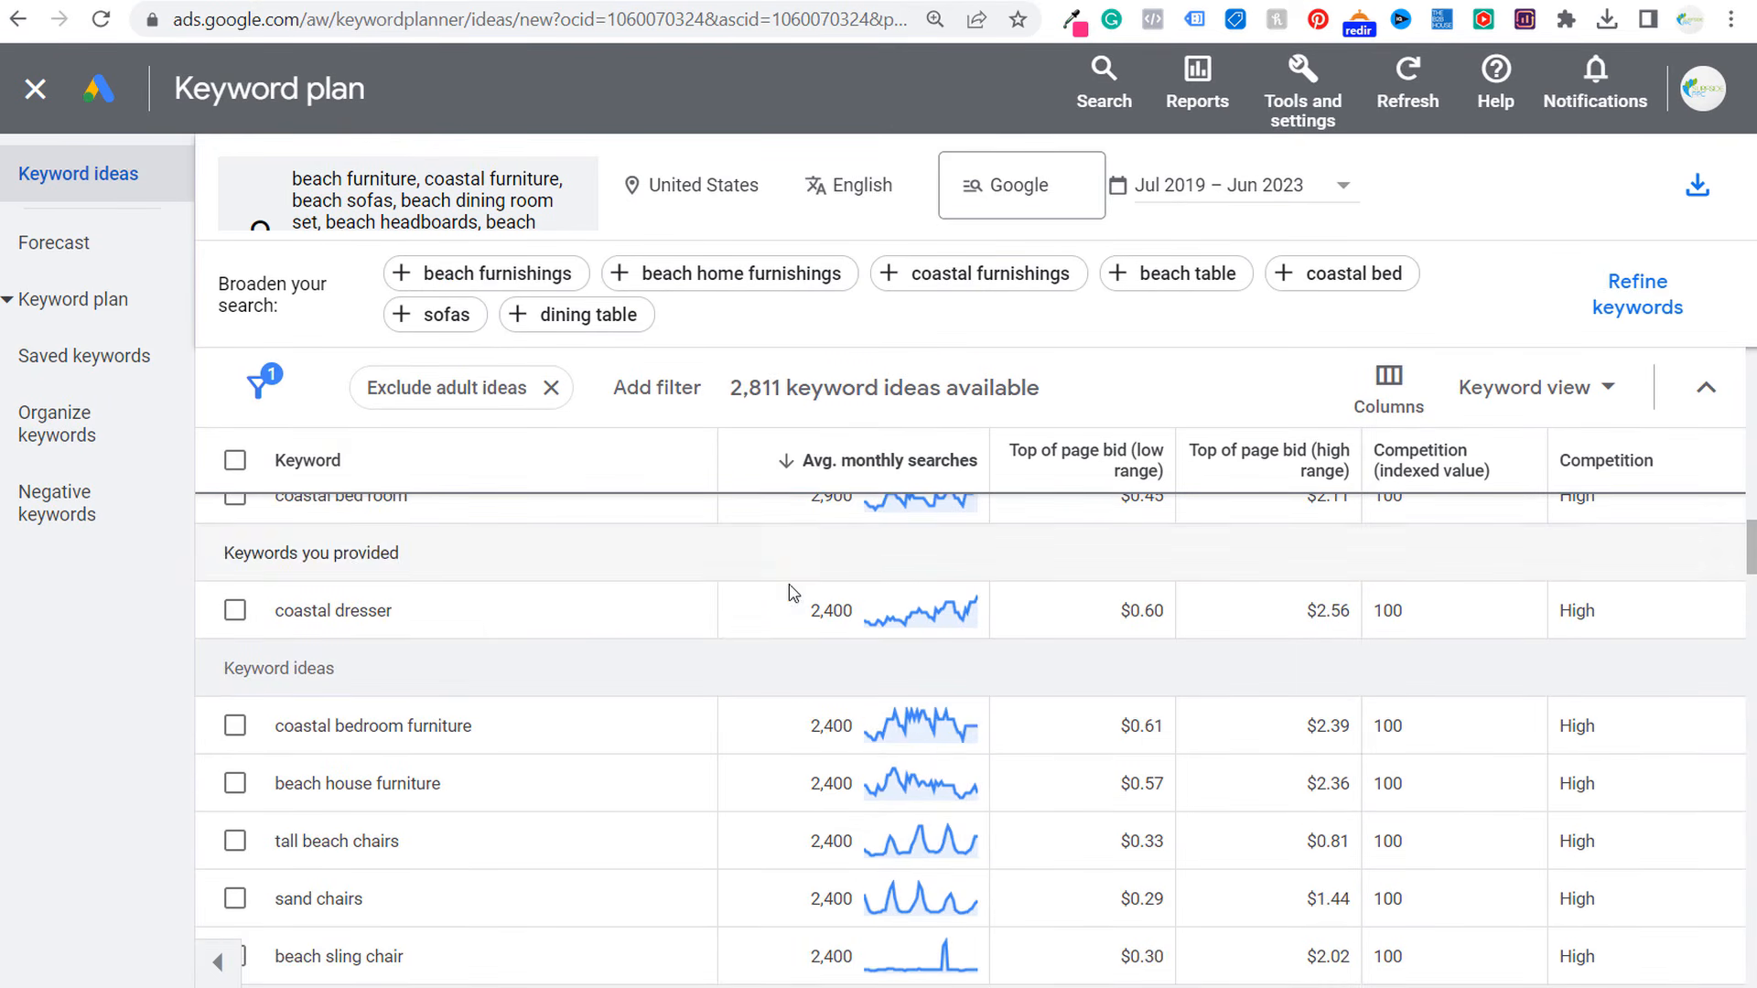
- Find the provided keyword "coastal furniture" in the keyword ideas and select it
{"action": "scroll", "coordinate": [760, 663], "scroll_direction": "up", "scroll_amount": 2}
{"action": "scroll", "coordinate": [769, 654], "scroll_direction": "up", "scroll_amount": 10}
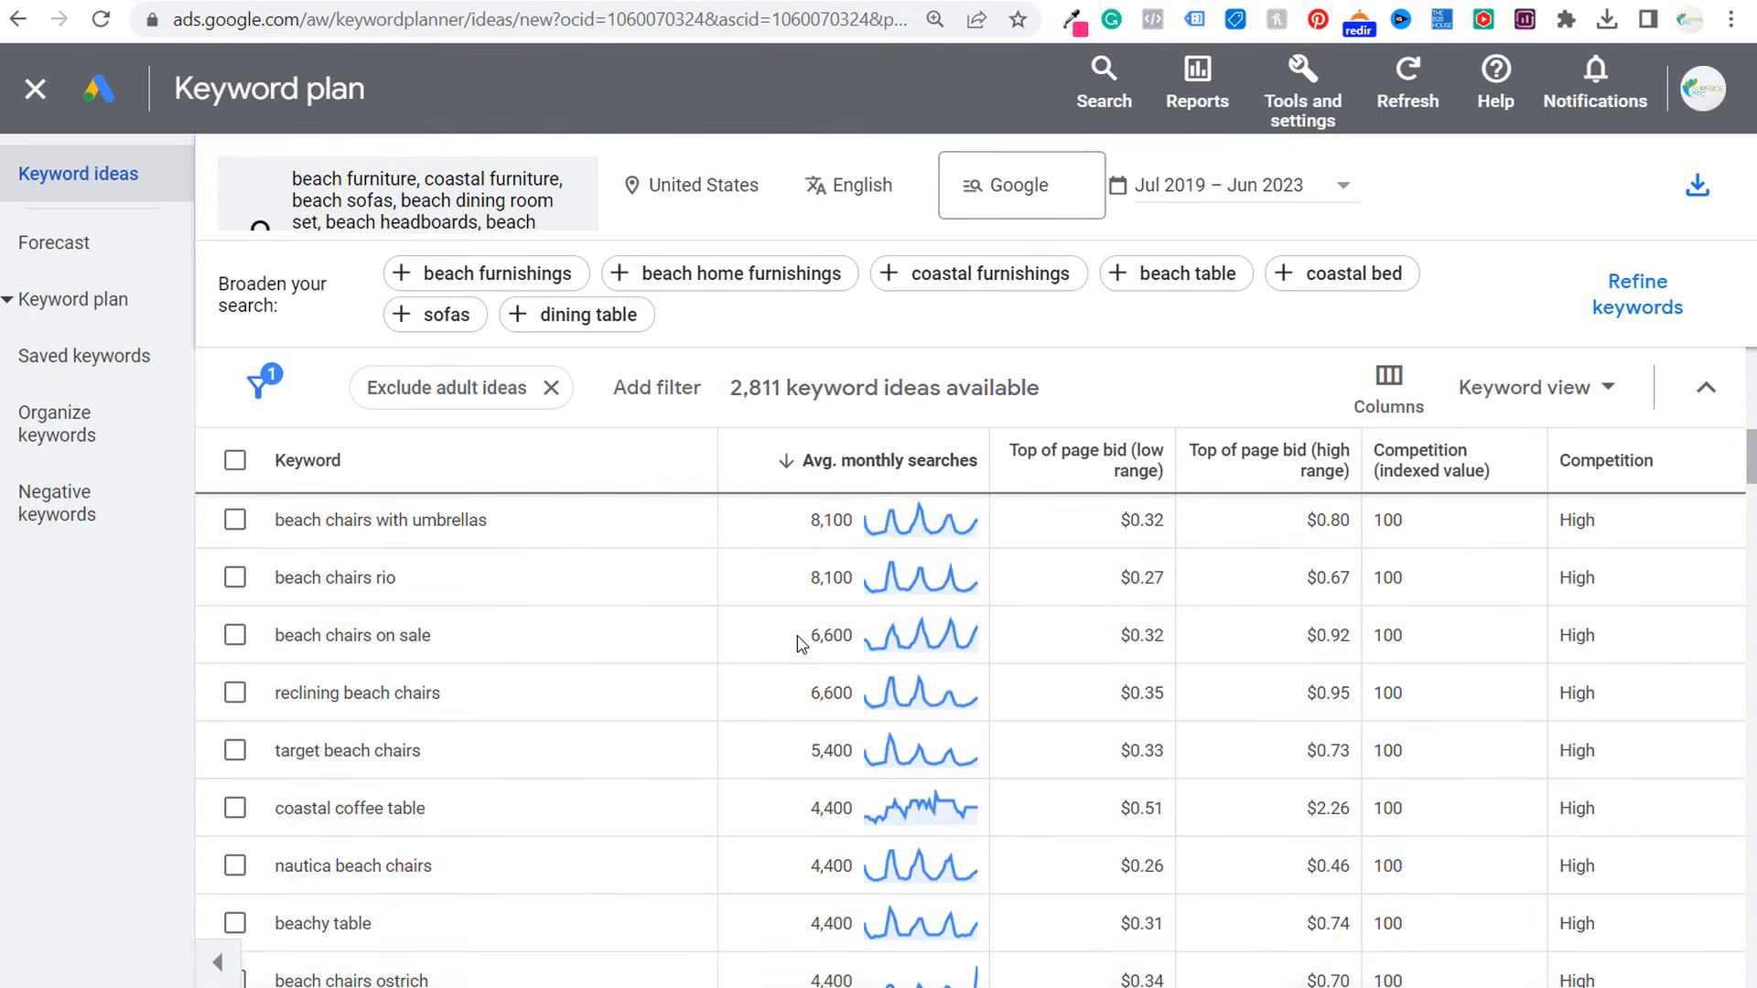
{"action": "scroll", "coordinate": [667, 699], "scroll_direction": "down", "scroll_amount": 10}
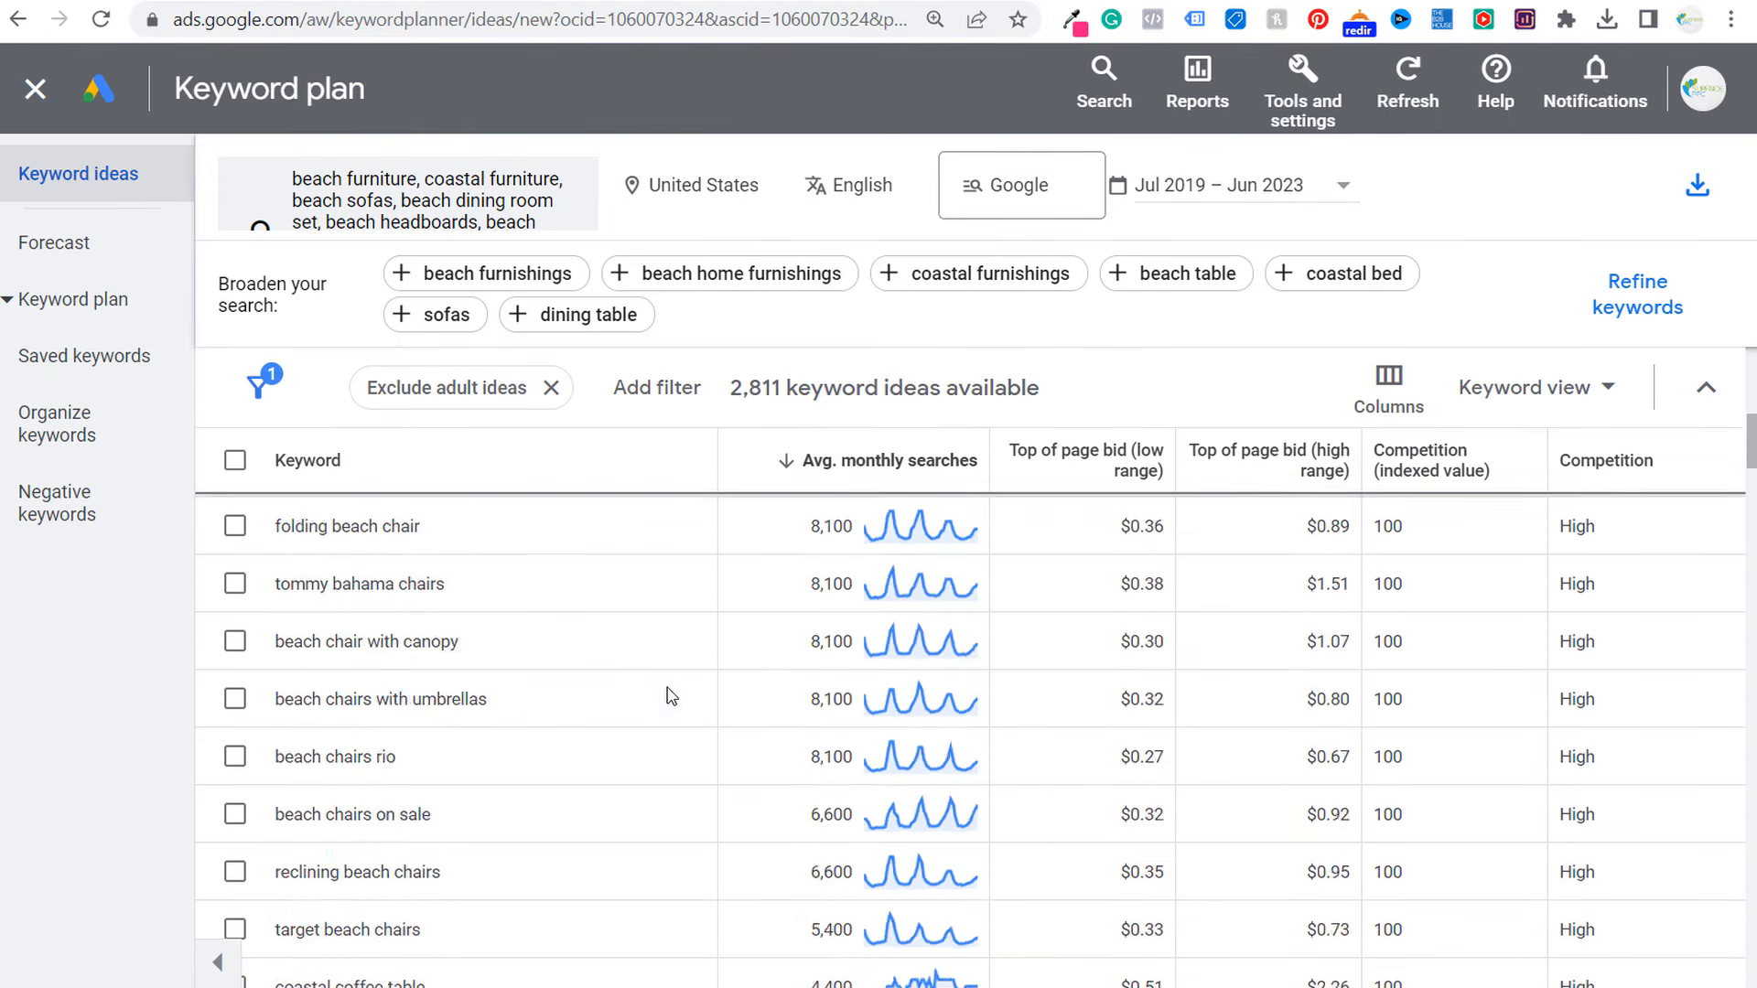
{"action": "scroll", "coordinate": [732, 653], "scroll_direction": "up", "scroll_amount": 10}
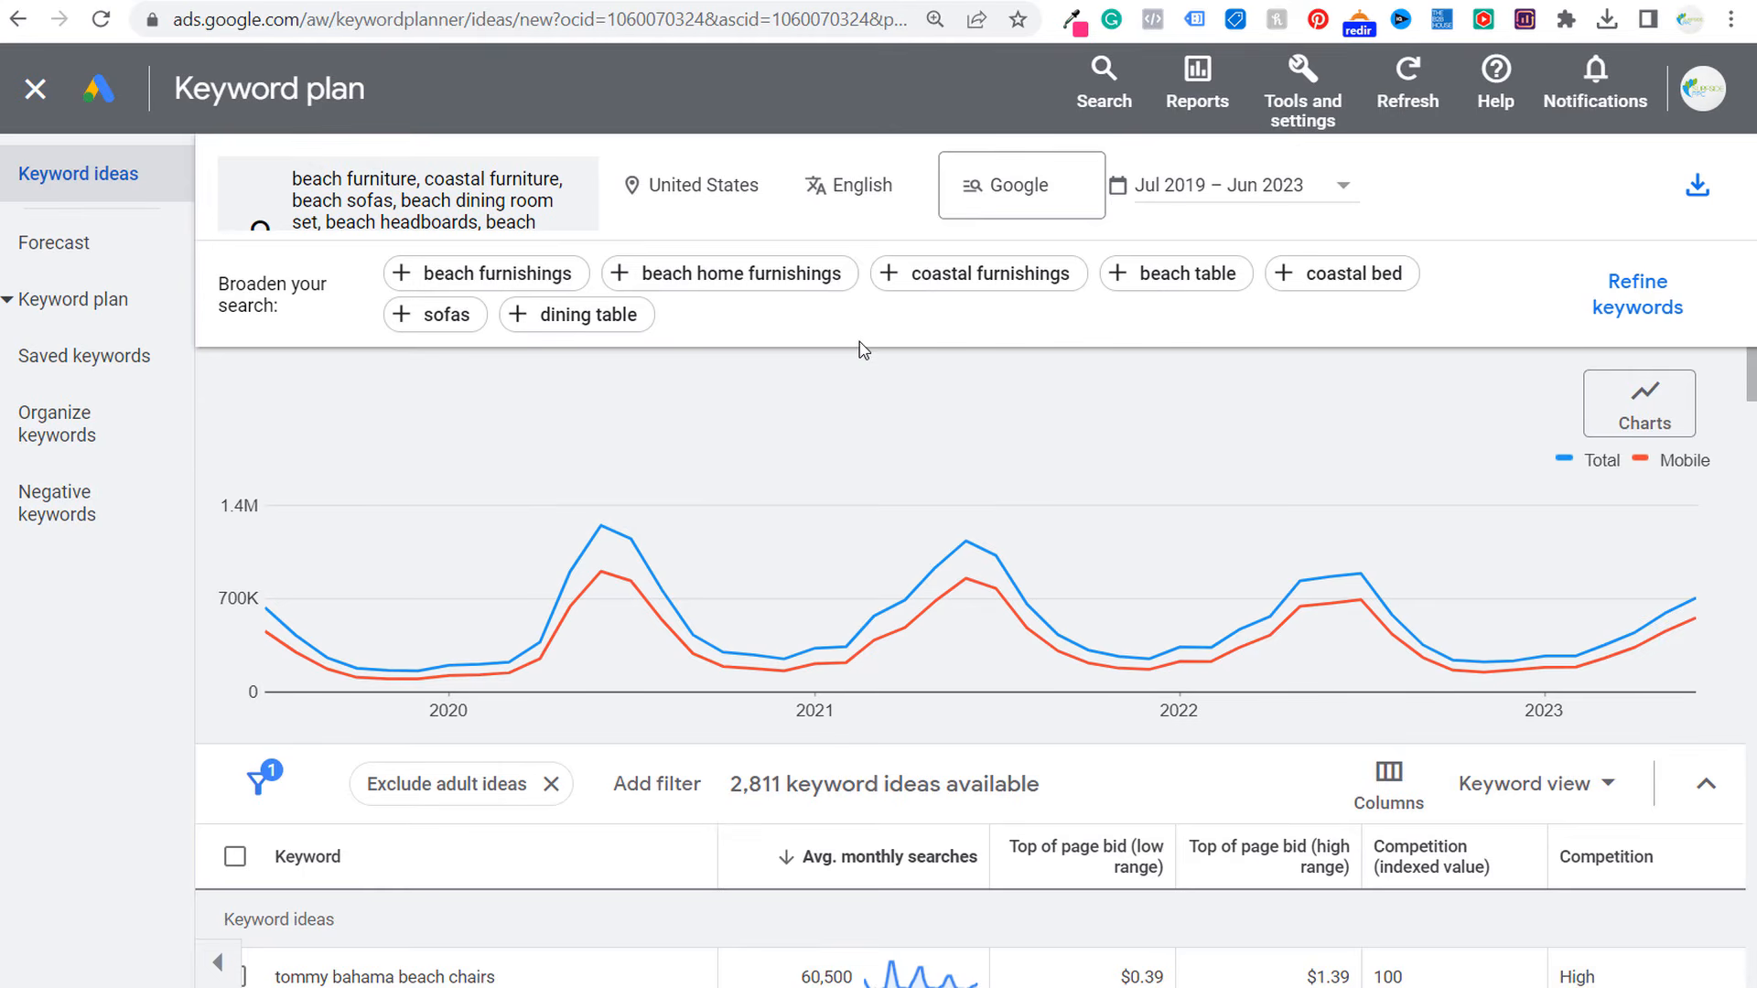
{"action": "scroll", "coordinate": [886, 402], "scroll_direction": "down", "scroll_amount": 4}
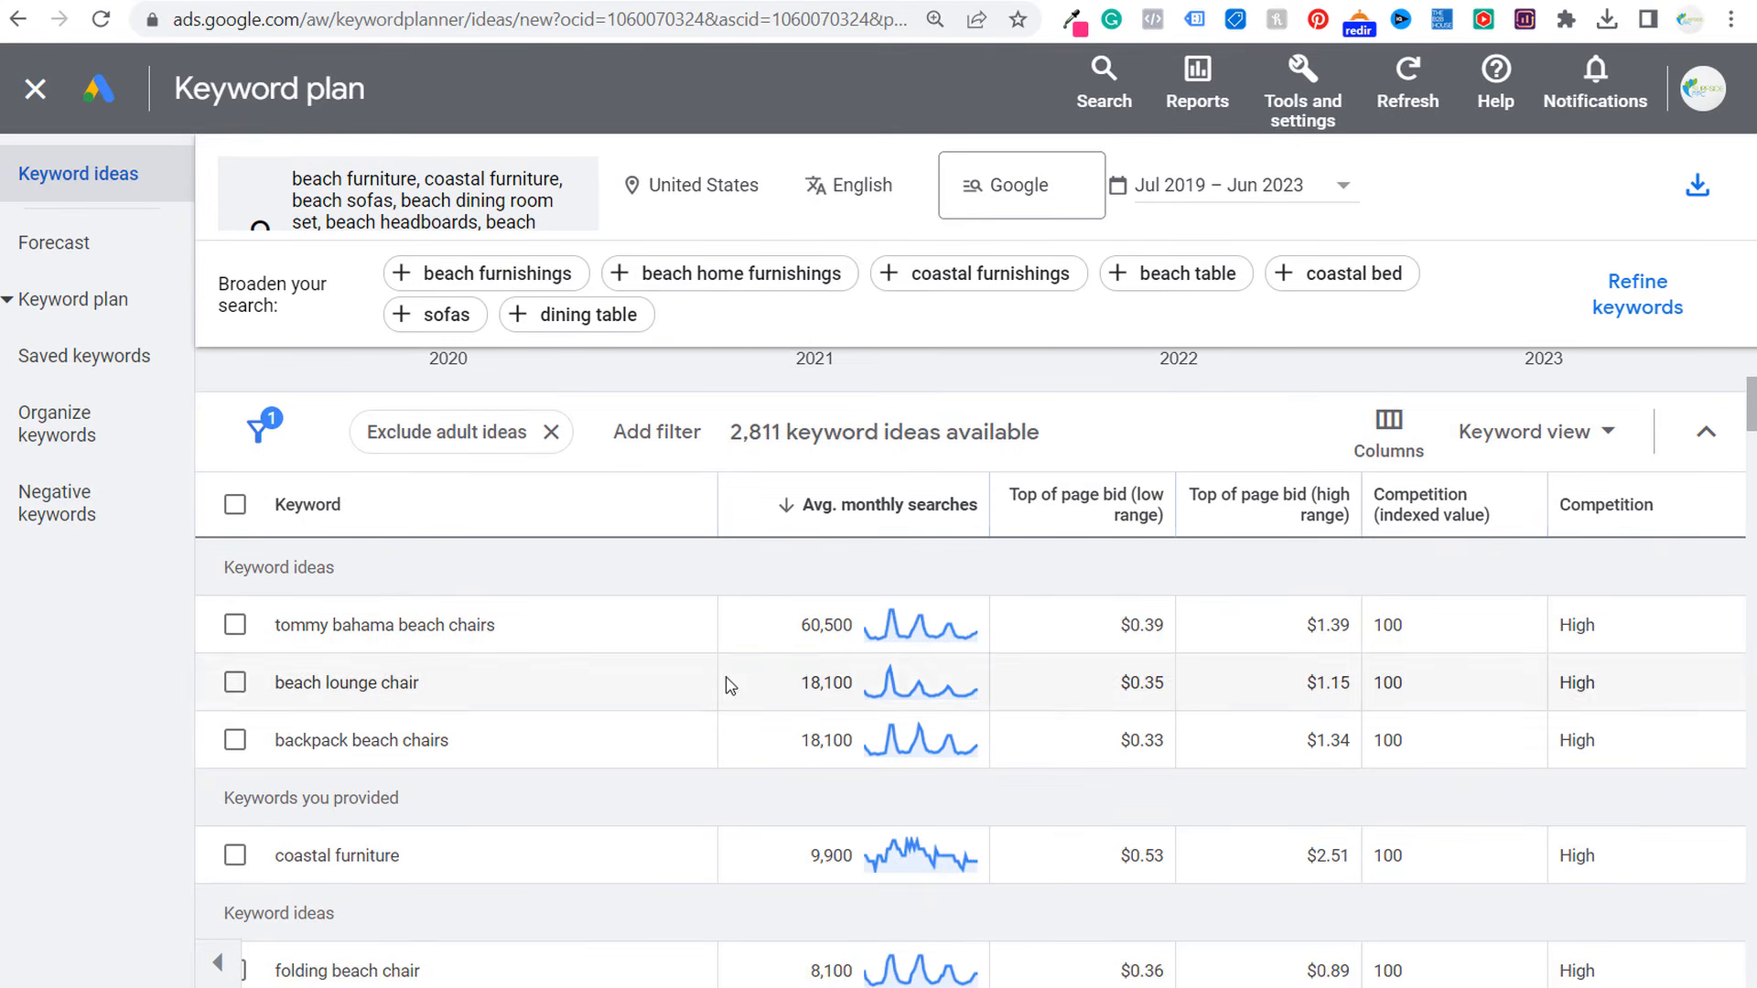
{"action": "scroll", "coordinate": [642, 694], "scroll_direction": "down", "scroll_amount": 2}
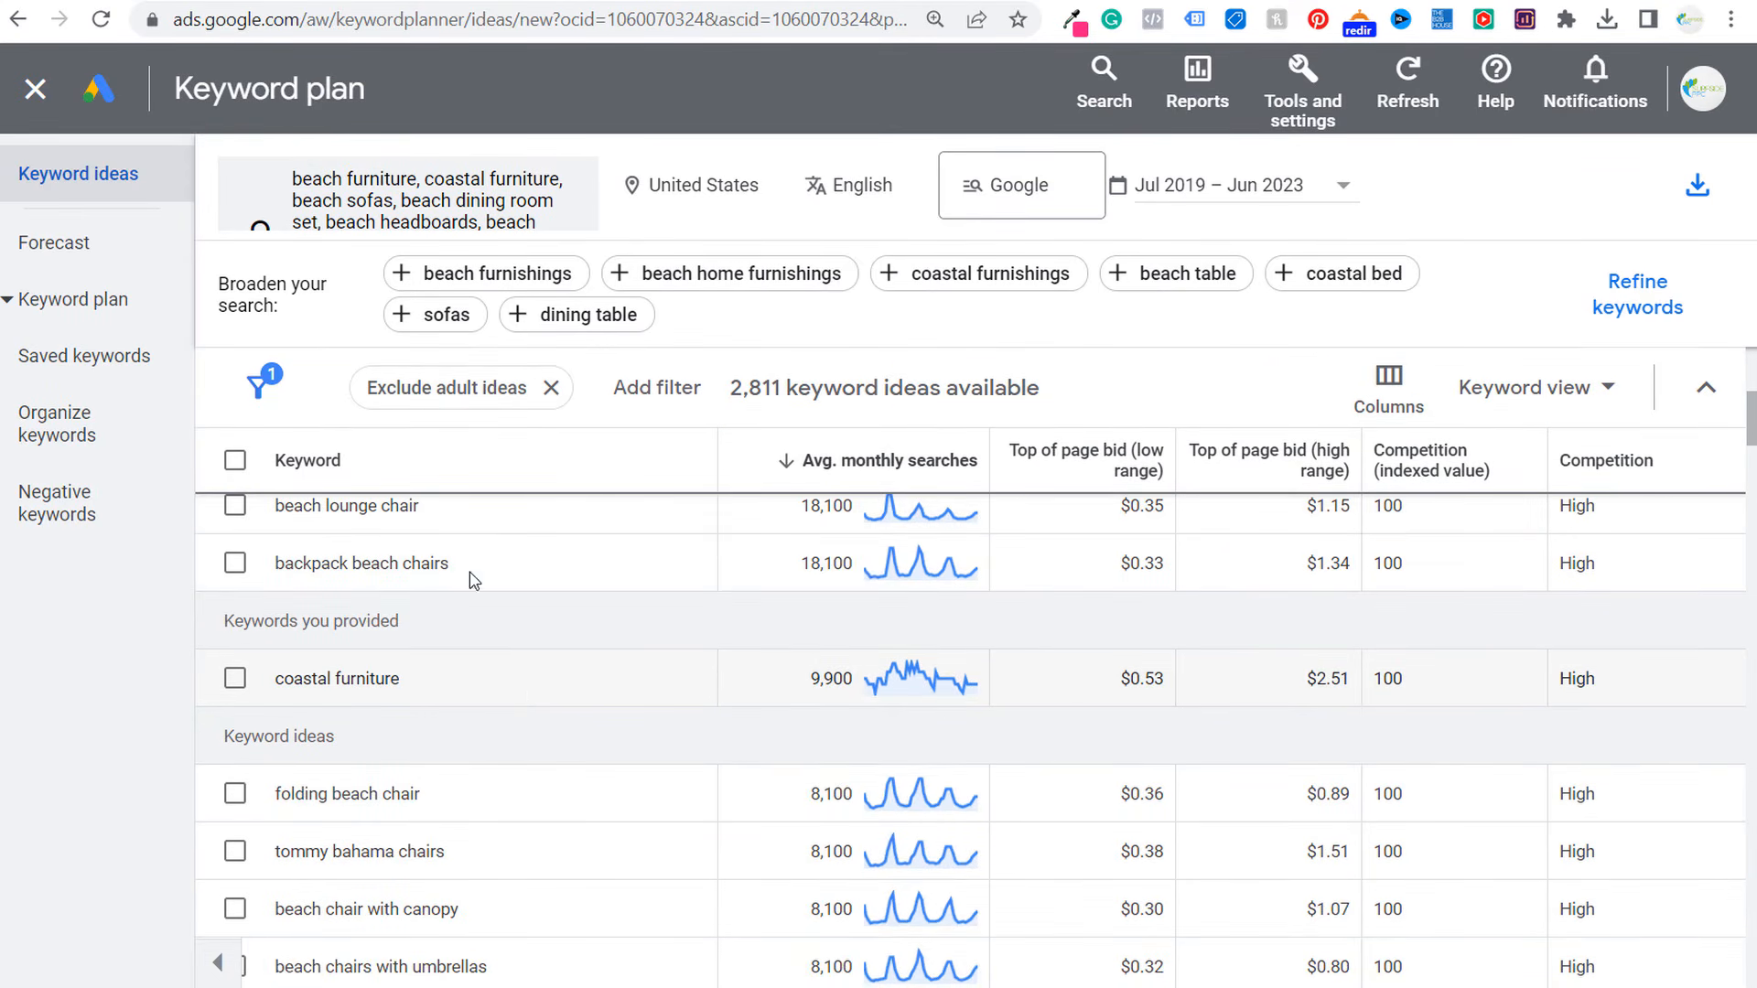
{"action": "left_click", "coordinate": [236, 681]}
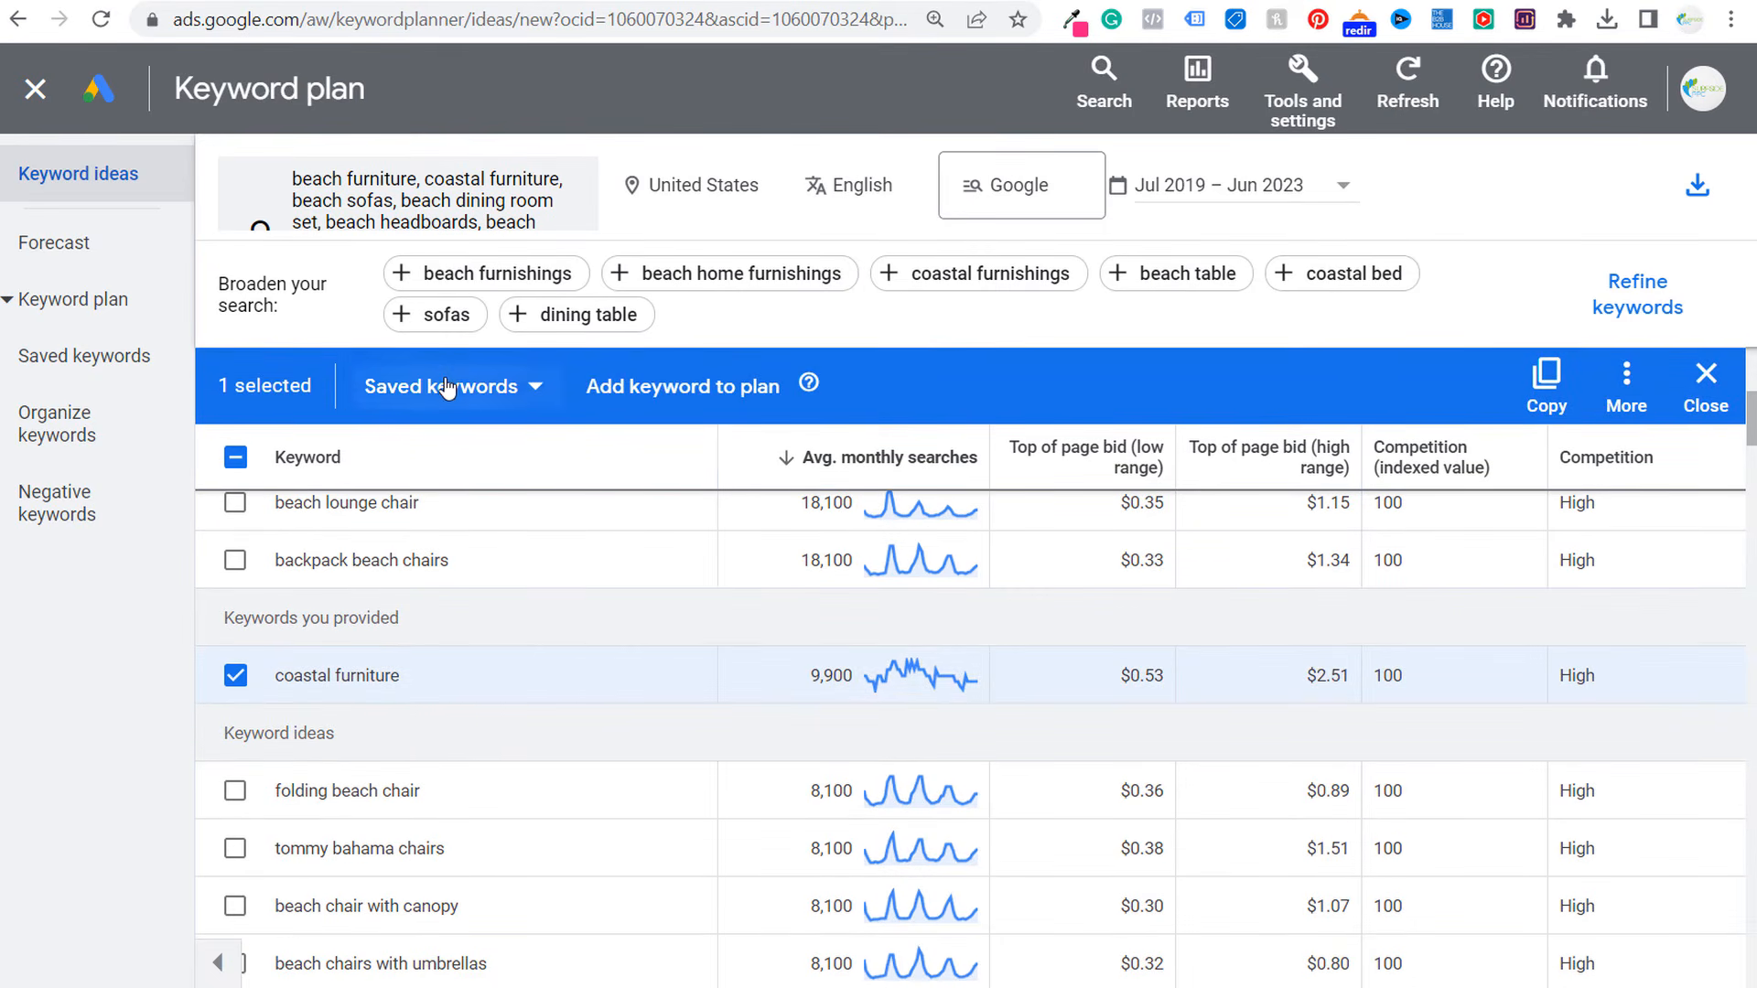
- Start a new campaign named "Beach Furniture" from the ad group selection for the selected keyword
{"action": "left_click", "coordinate": [446, 387]}
{"action": "left_click", "coordinate": [441, 520]}
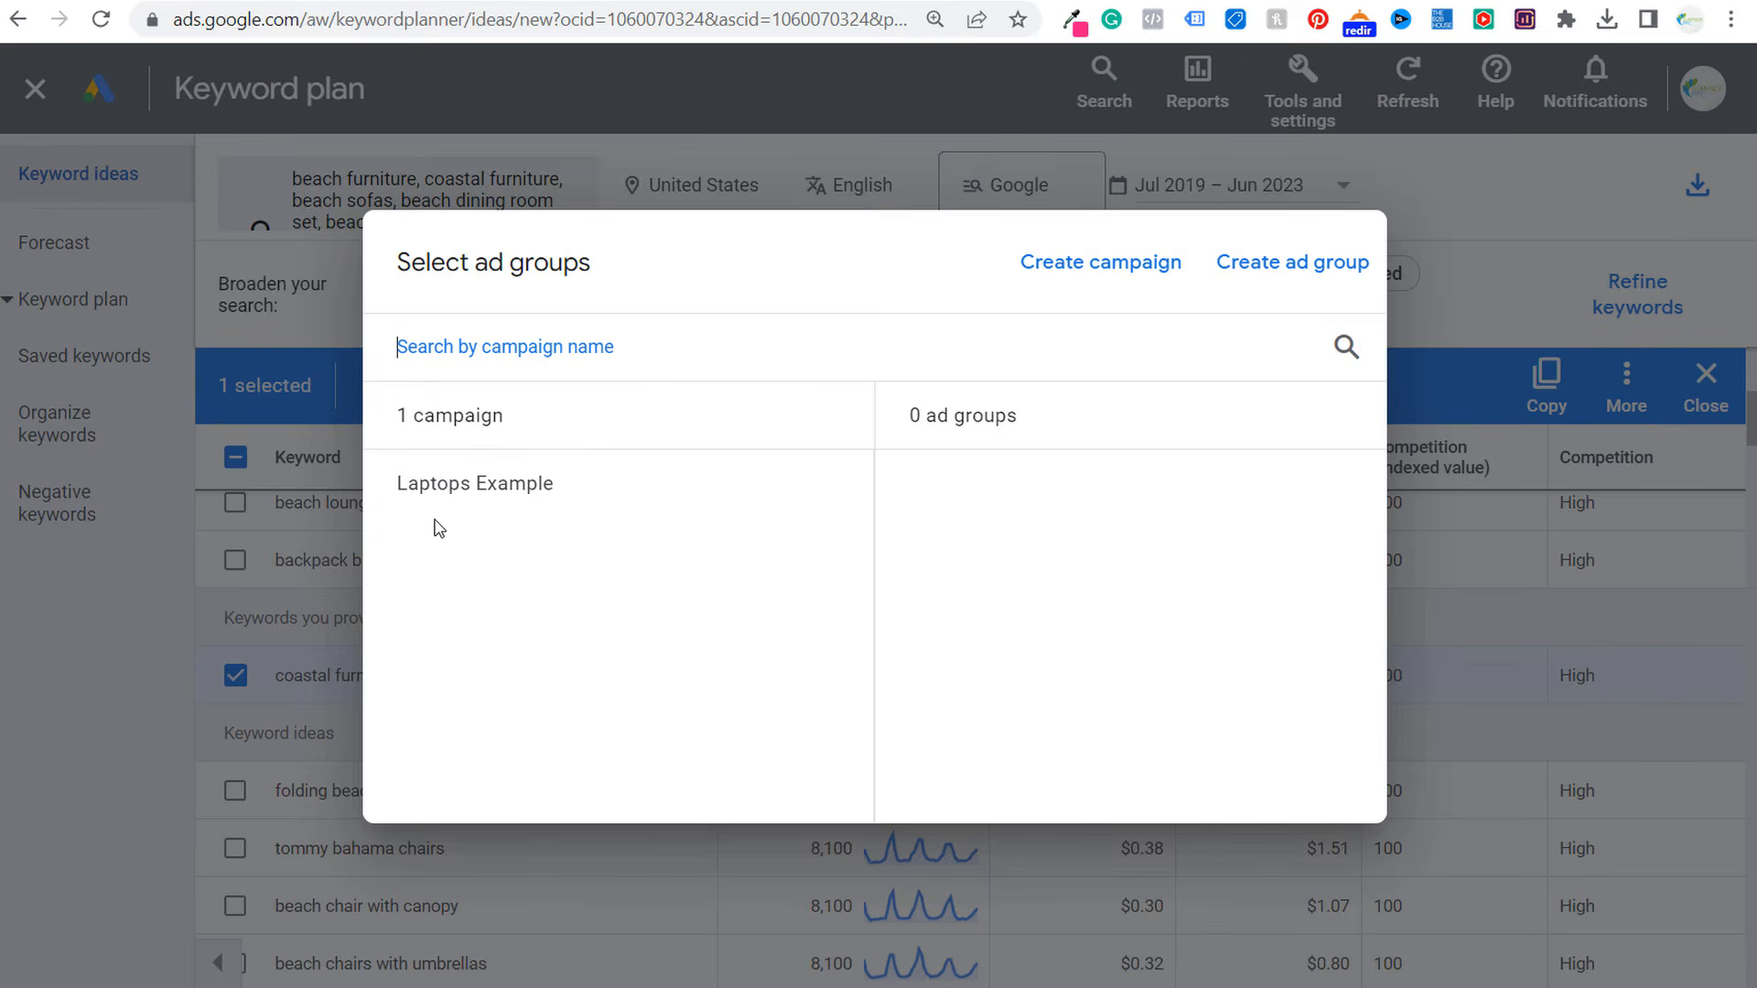
{"action": "left_click", "coordinate": [1060, 273]}
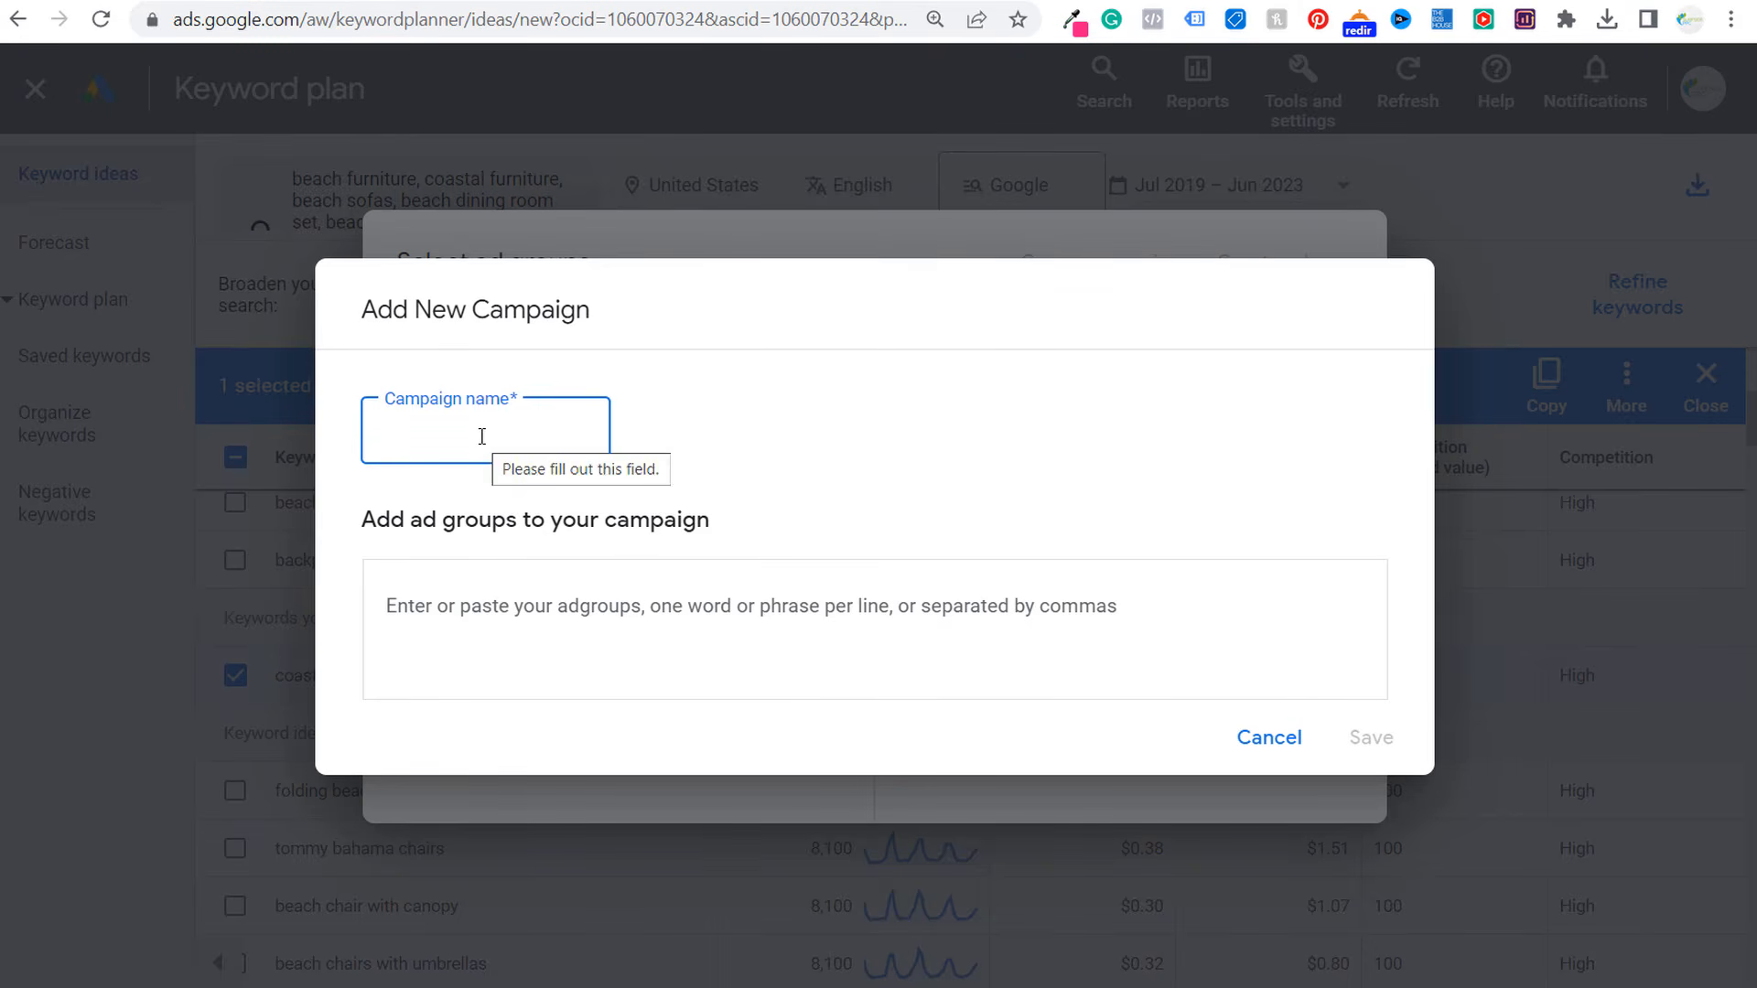
{"action": "type", "text": "Be"}
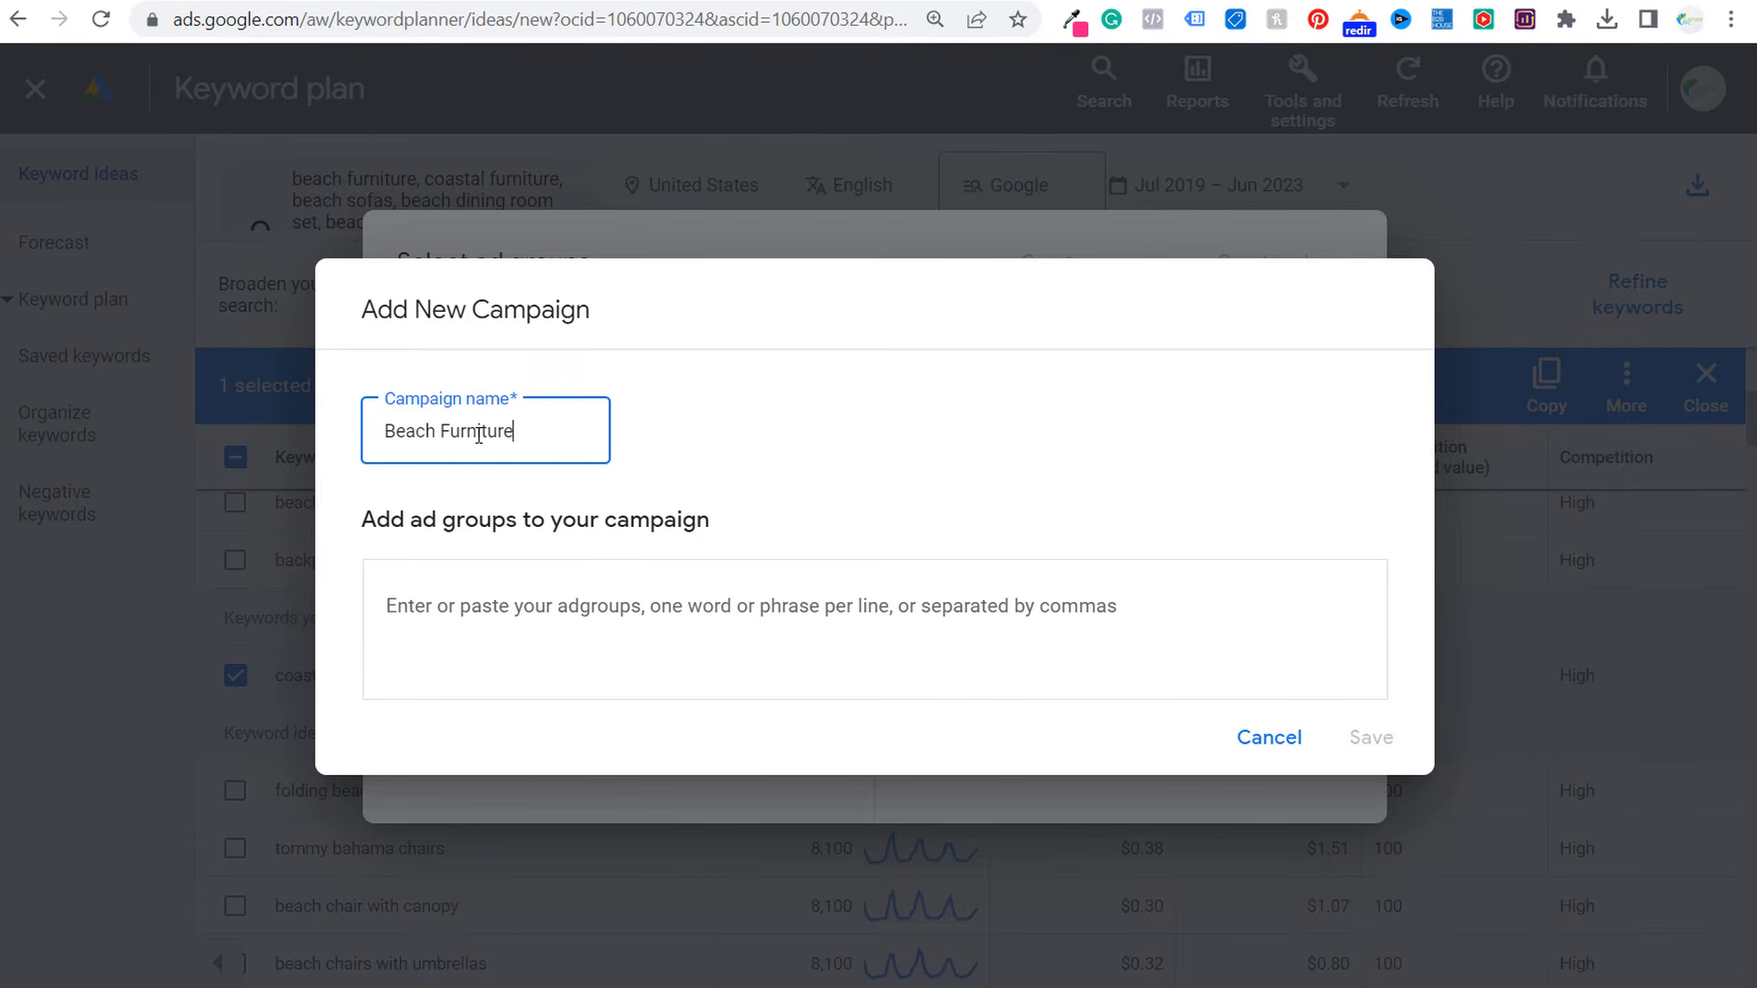
{"action": "type", "text": "ach Furniture"}
- Add the ad groups End Tables, Sofas and Coffee Tables to the new campaign and save it
{"action": "left_click", "coordinate": [620, 608]}
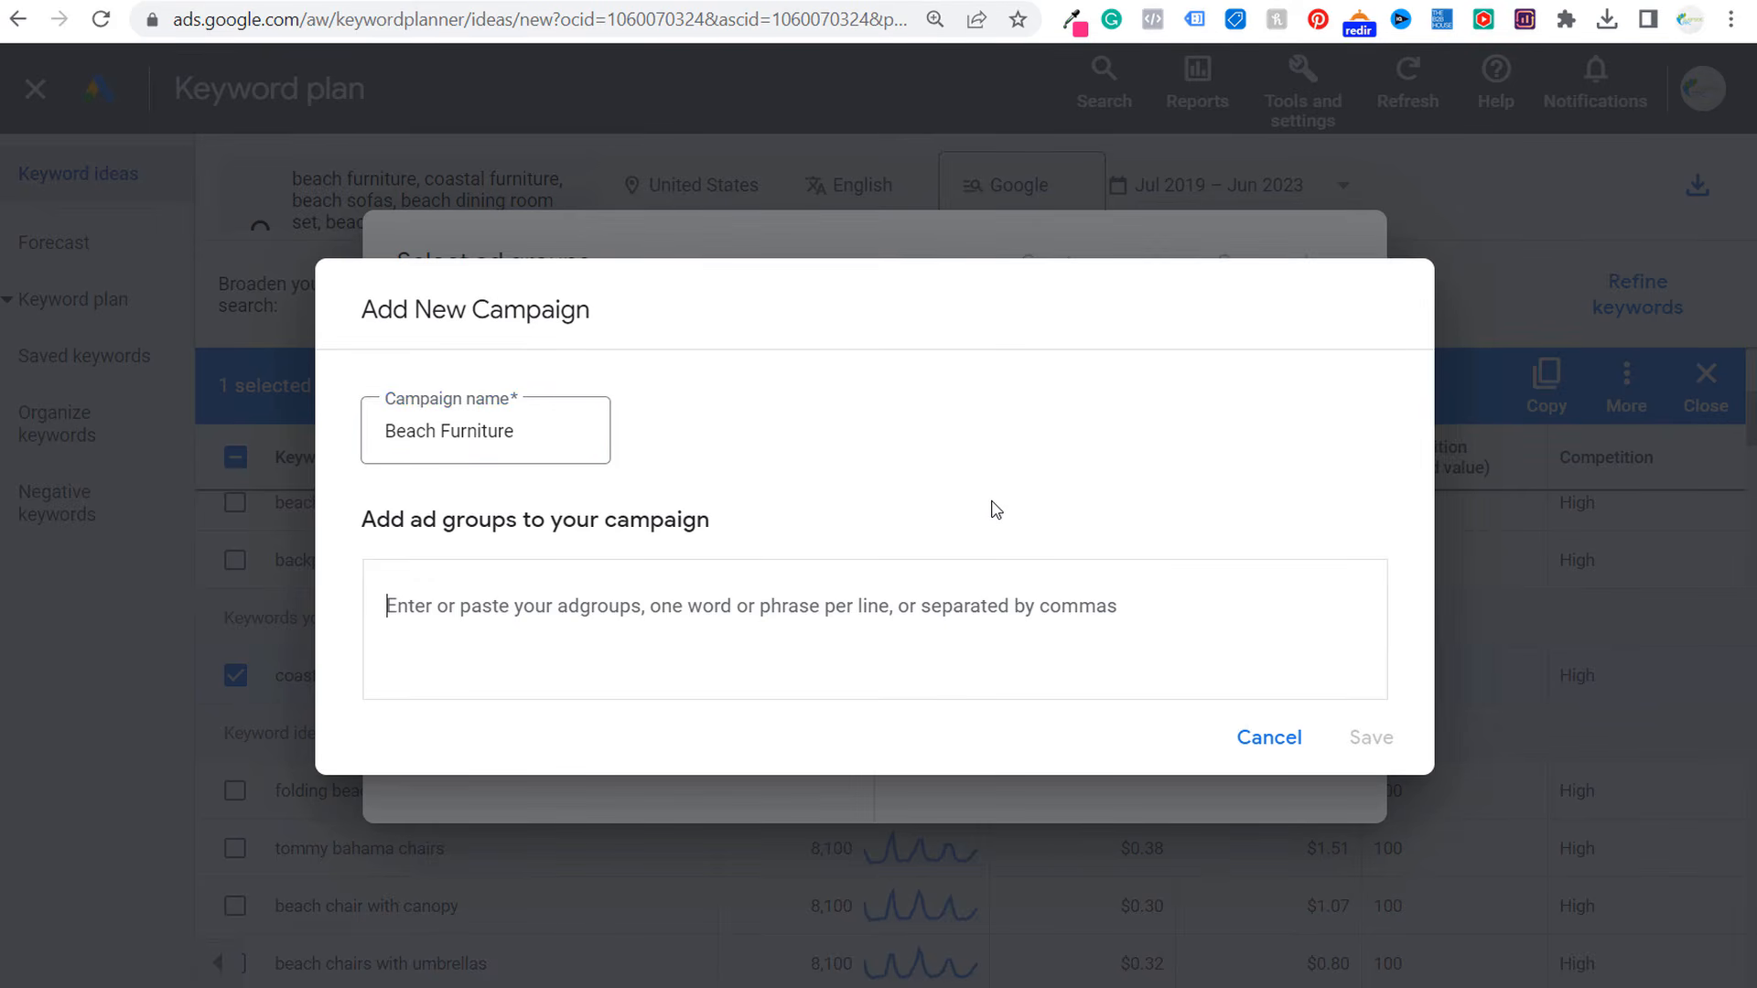
{"action": "type", "text": "End Tab"}
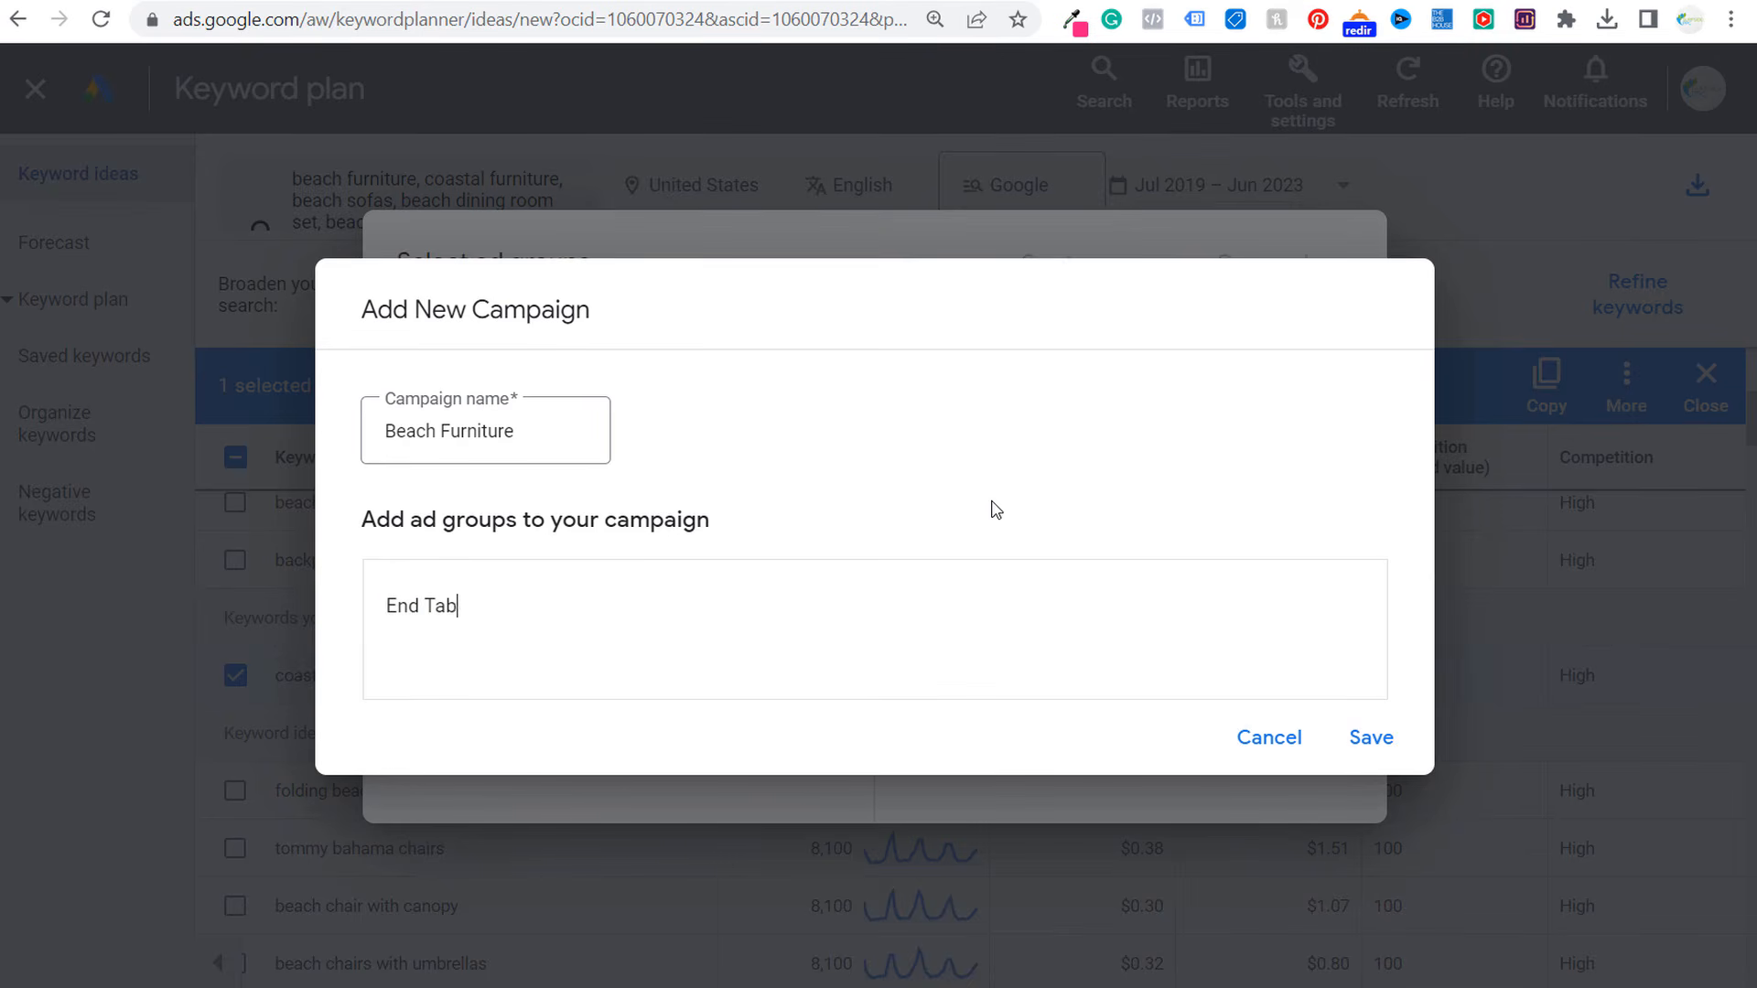
{"action": "type", "text": "les"}
{"action": "key", "text": "Return"}
{"action": "type", "text": "Sofas"}
{"action": "key", "text": "Return"}
{"action": "type", "text": "C"}
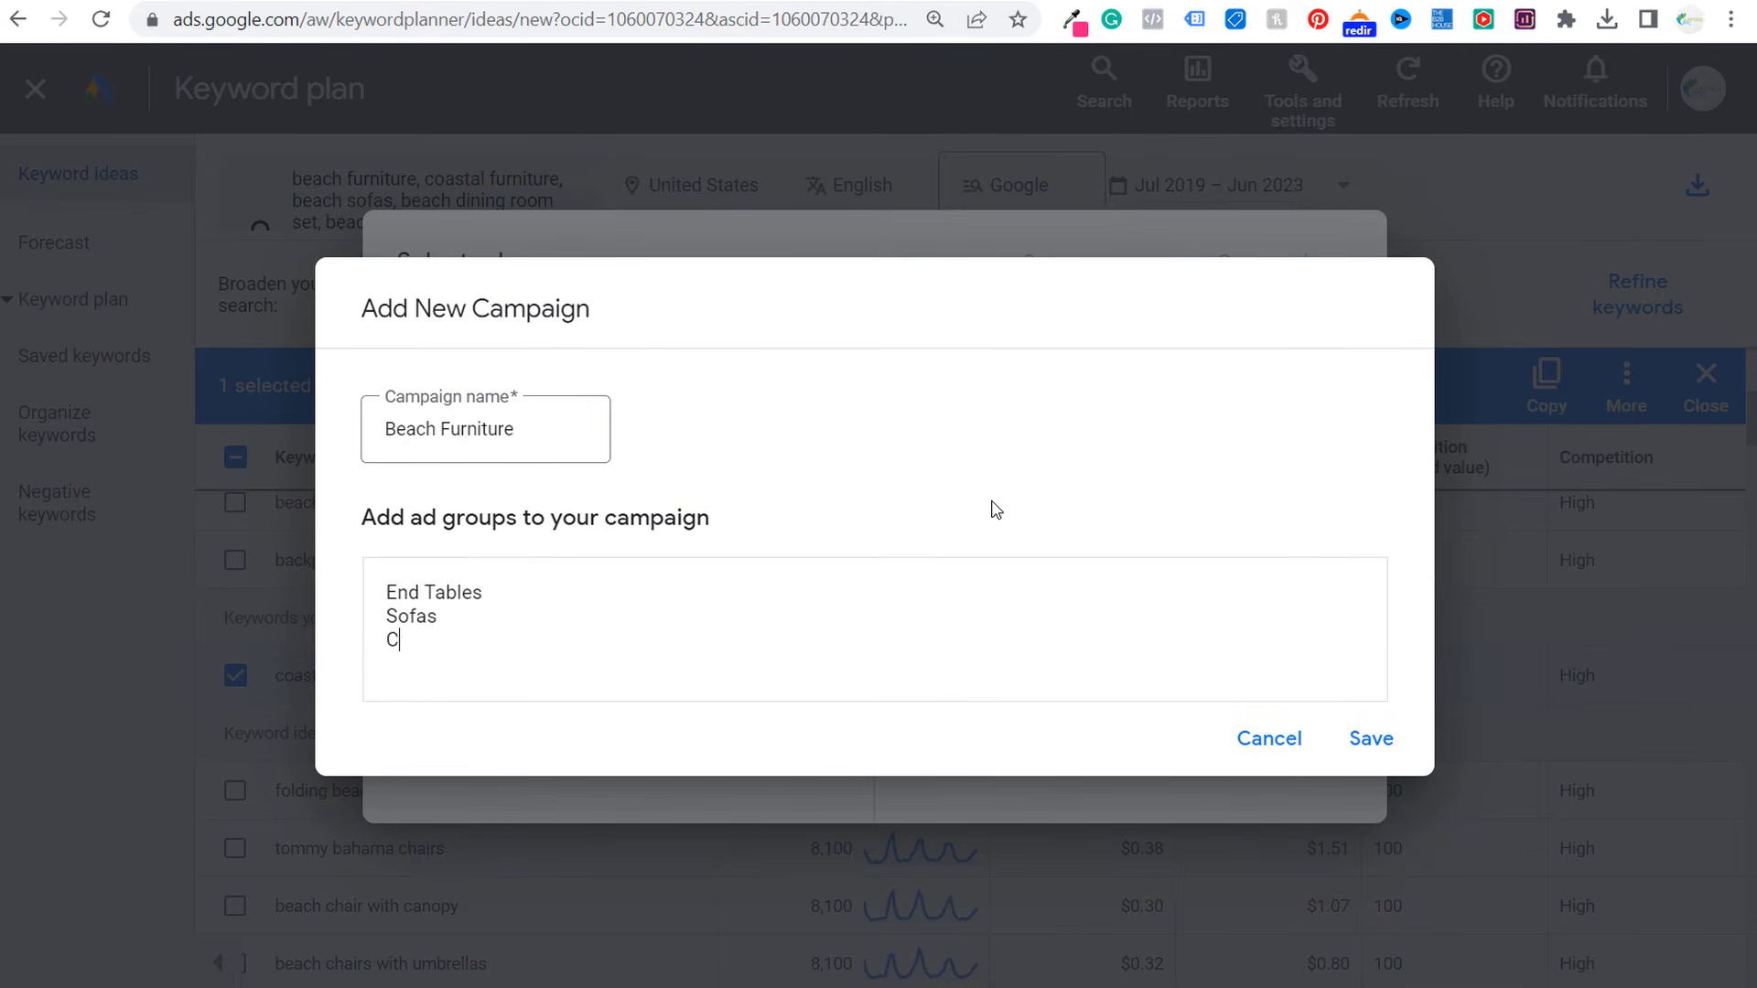
{"action": "type", "text": "offee Tables"}
{"action": "left_click_drag", "start_coordinate": [509, 641], "coordinate": [344, 550]}
{"action": "left_click", "coordinate": [1370, 739]}
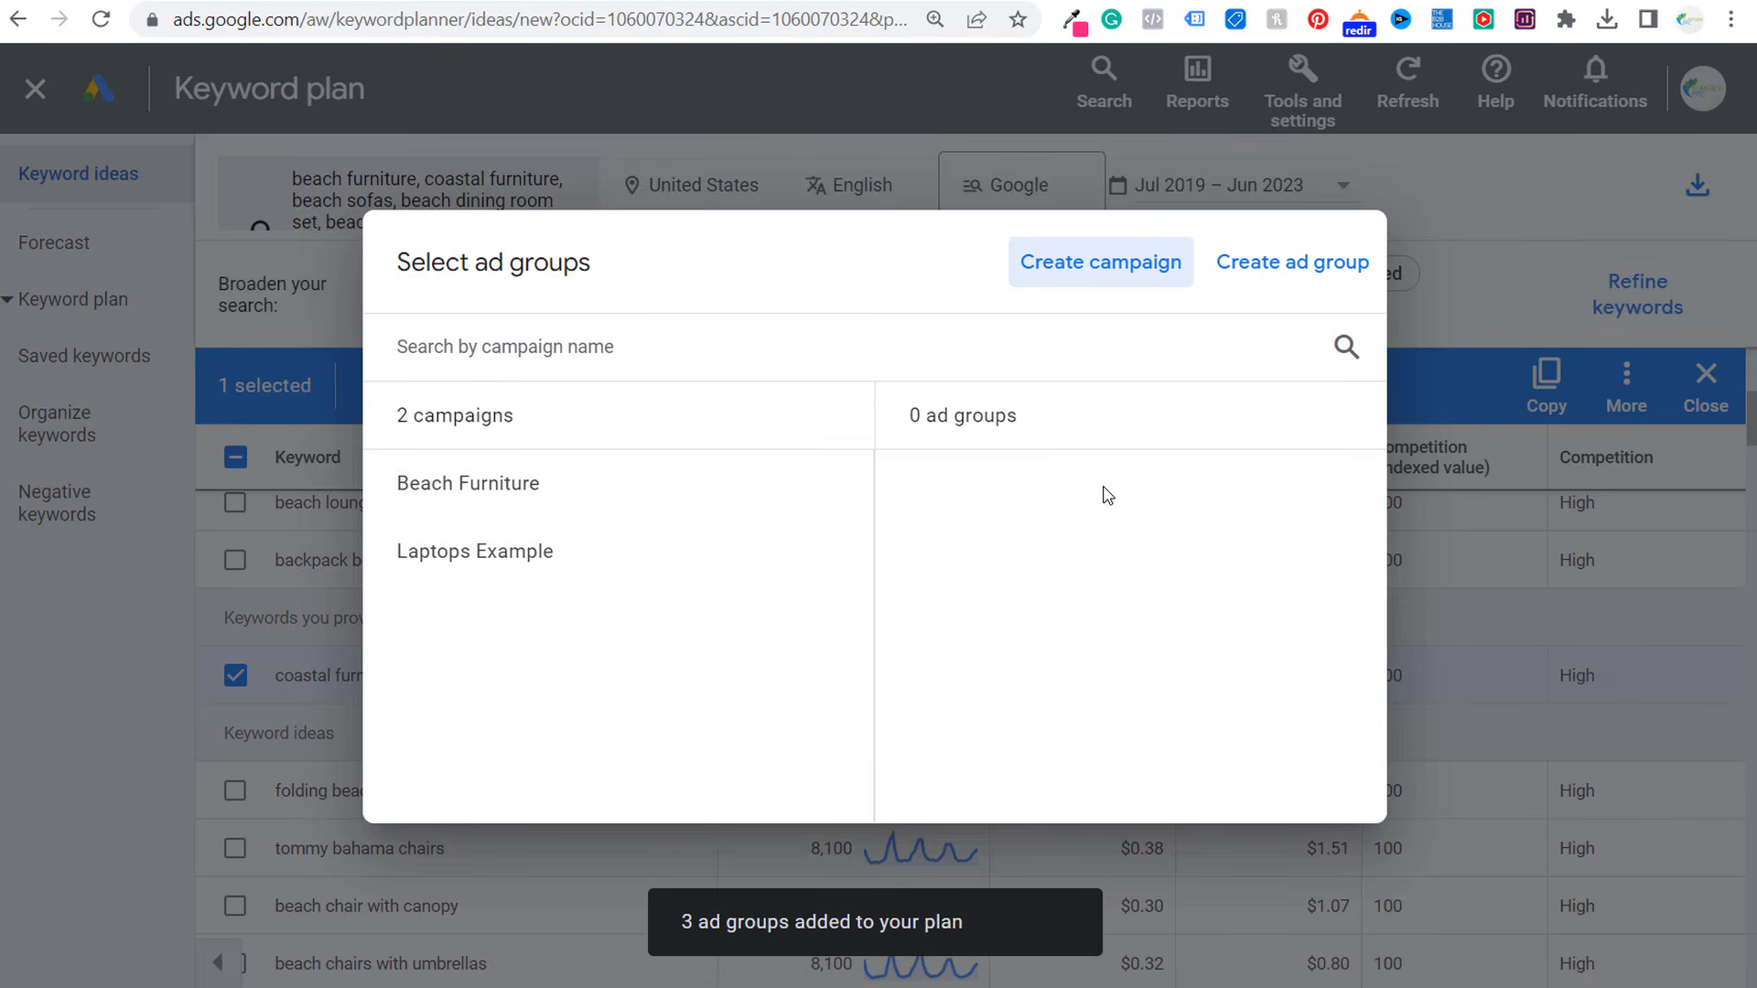
- Create an ad group named "Coastal Furniture" in the Beach Furniture campaign and save it
{"action": "left_click", "coordinate": [488, 503]}
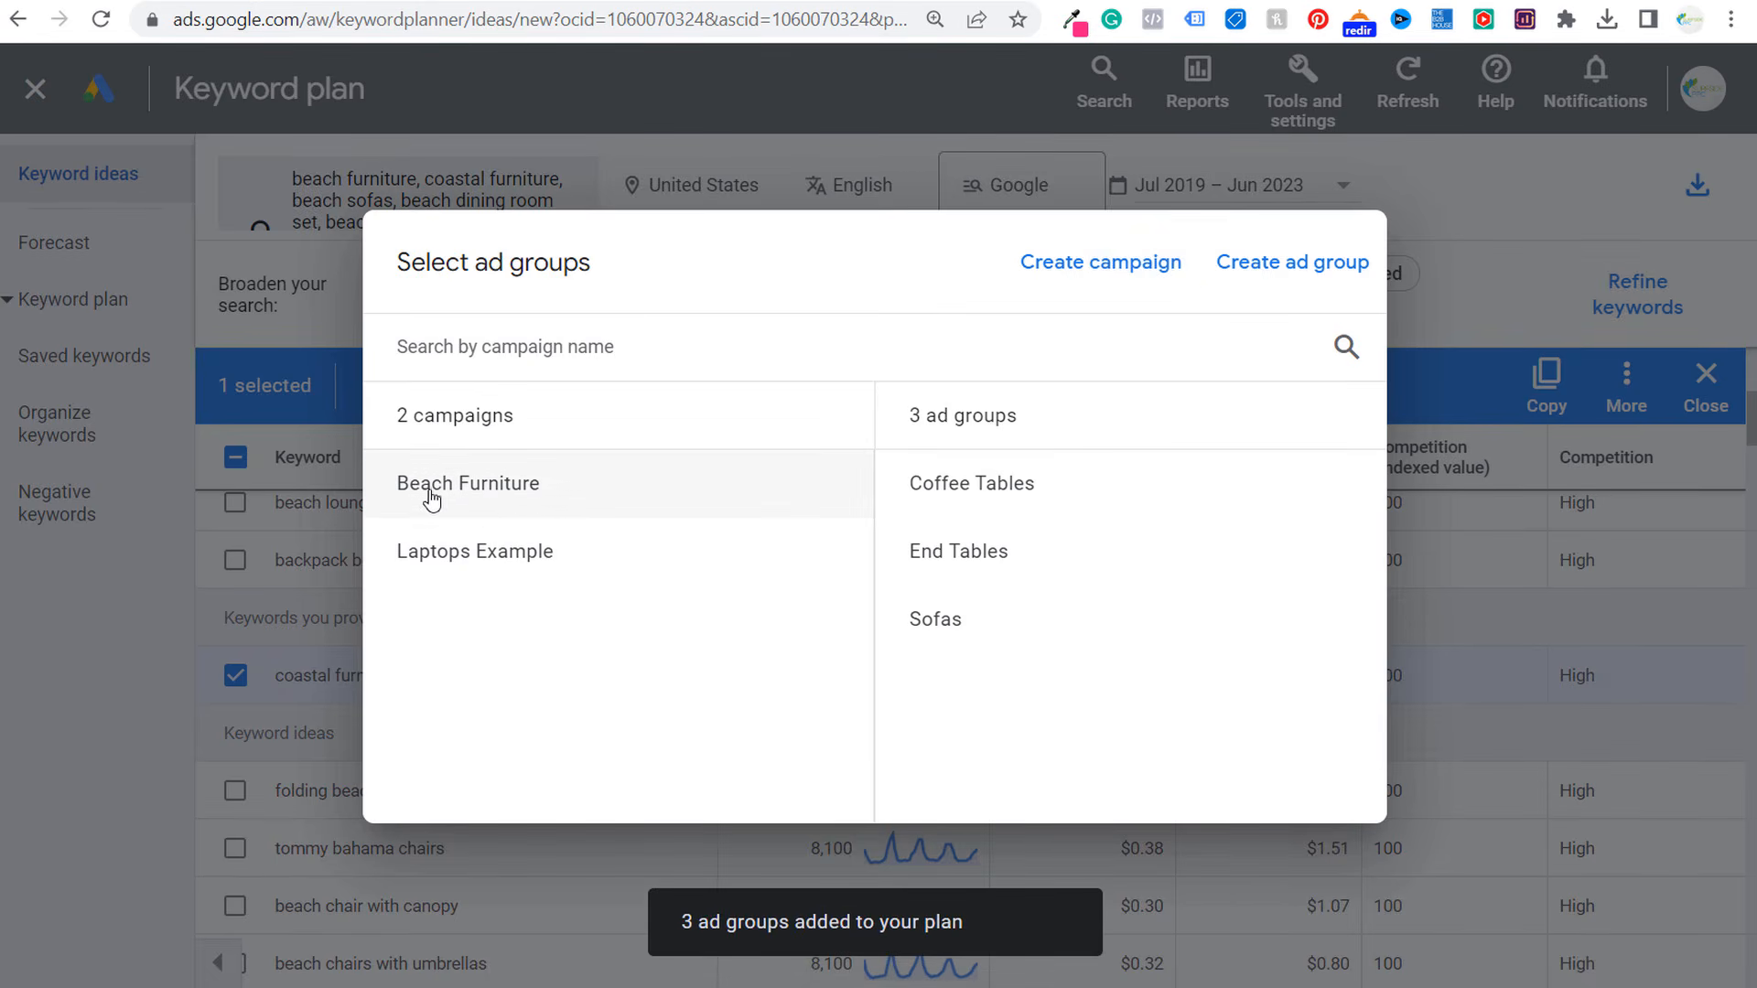
{"action": "left_click", "coordinate": [1286, 263]}
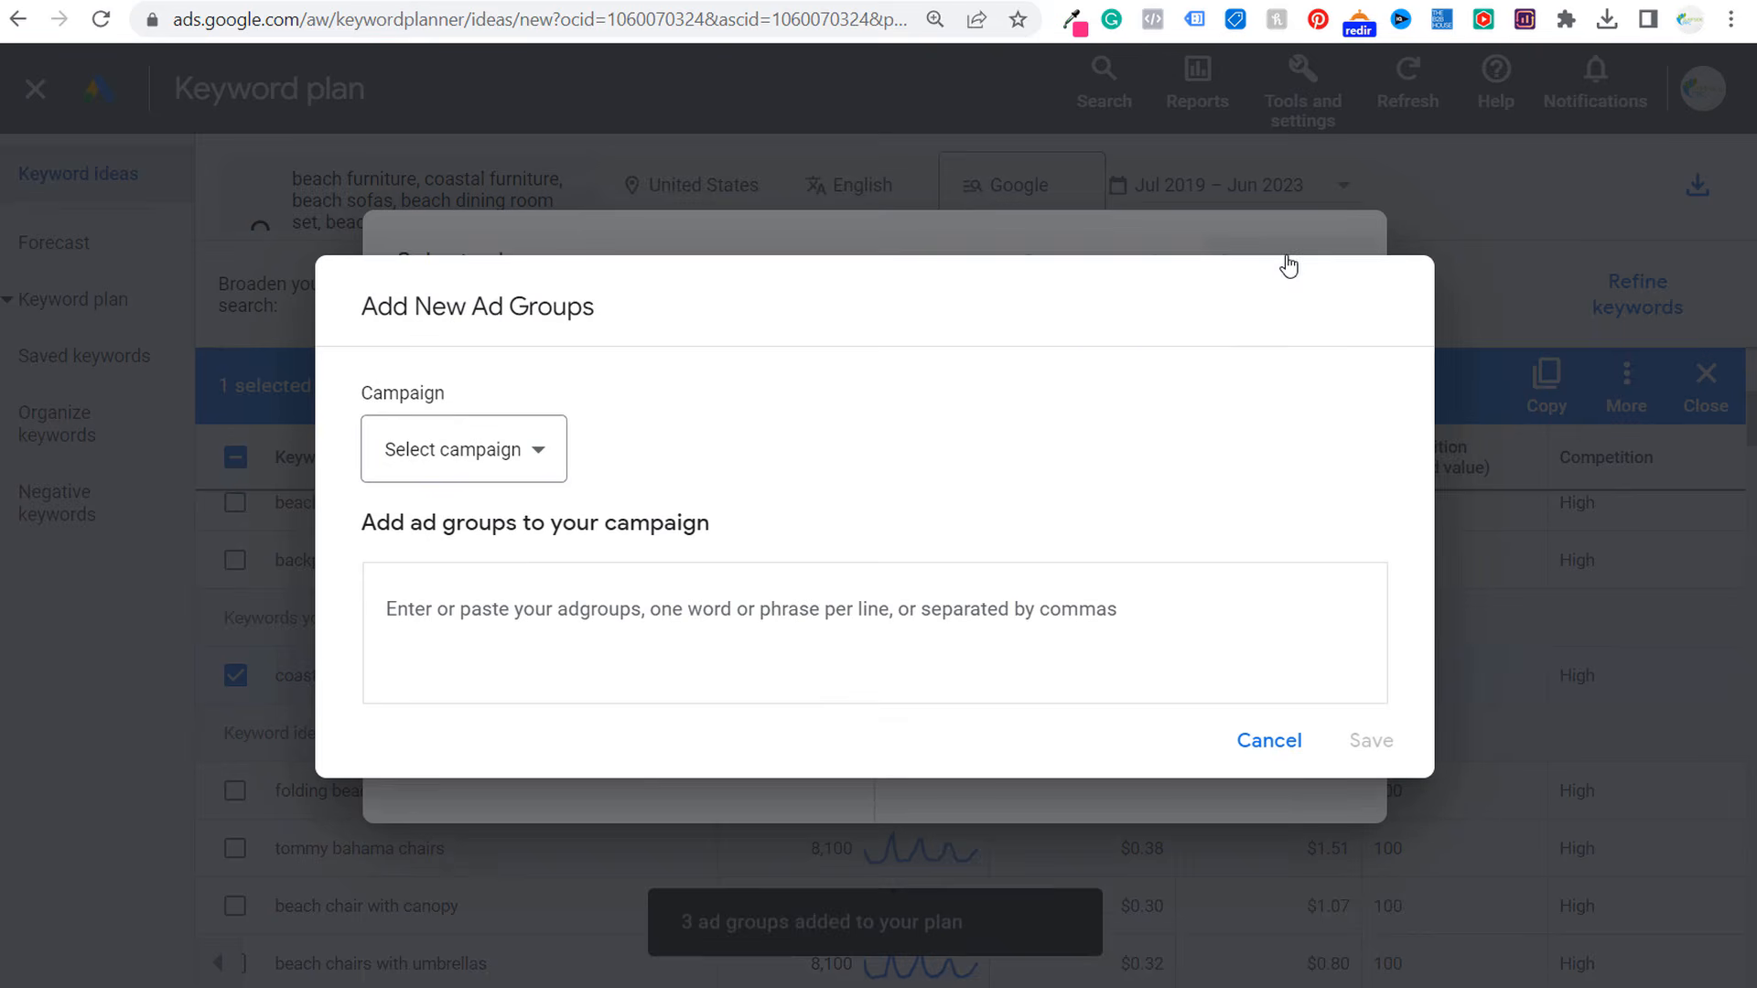
{"action": "left_click", "coordinate": [471, 446]}
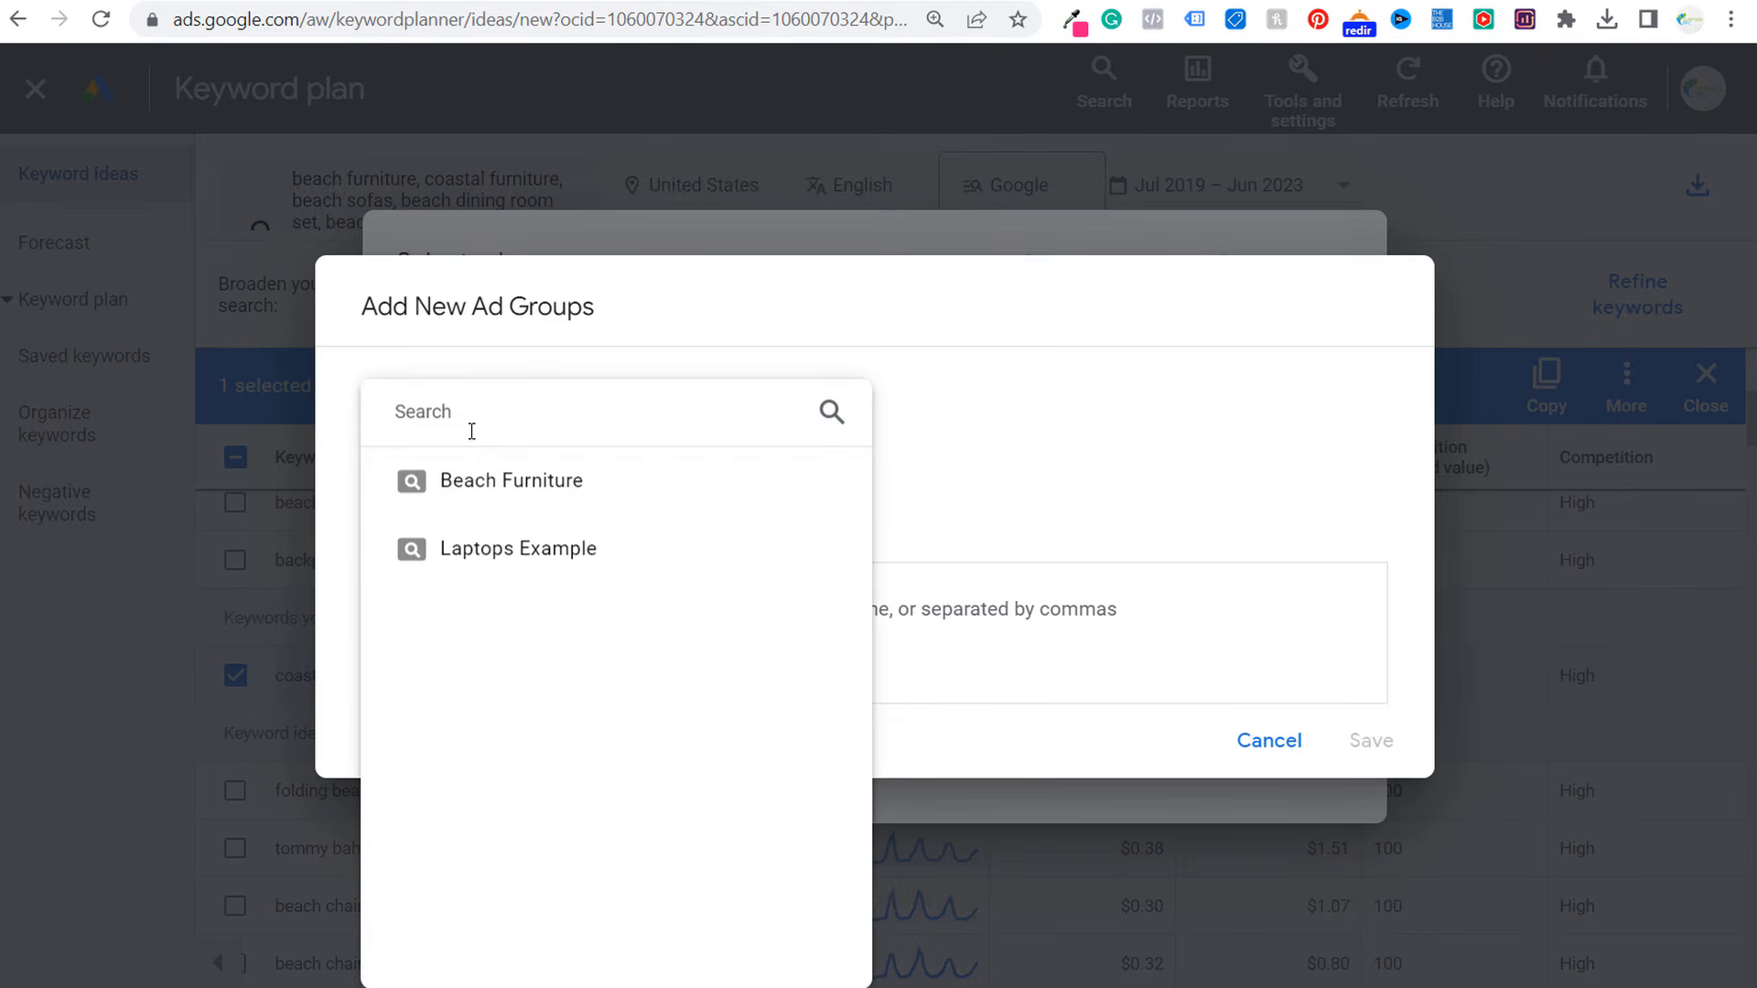
{"action": "left_click", "coordinate": [495, 482]}
{"action": "left_click", "coordinate": [570, 620]}
{"action": "type", "text": "Co"}
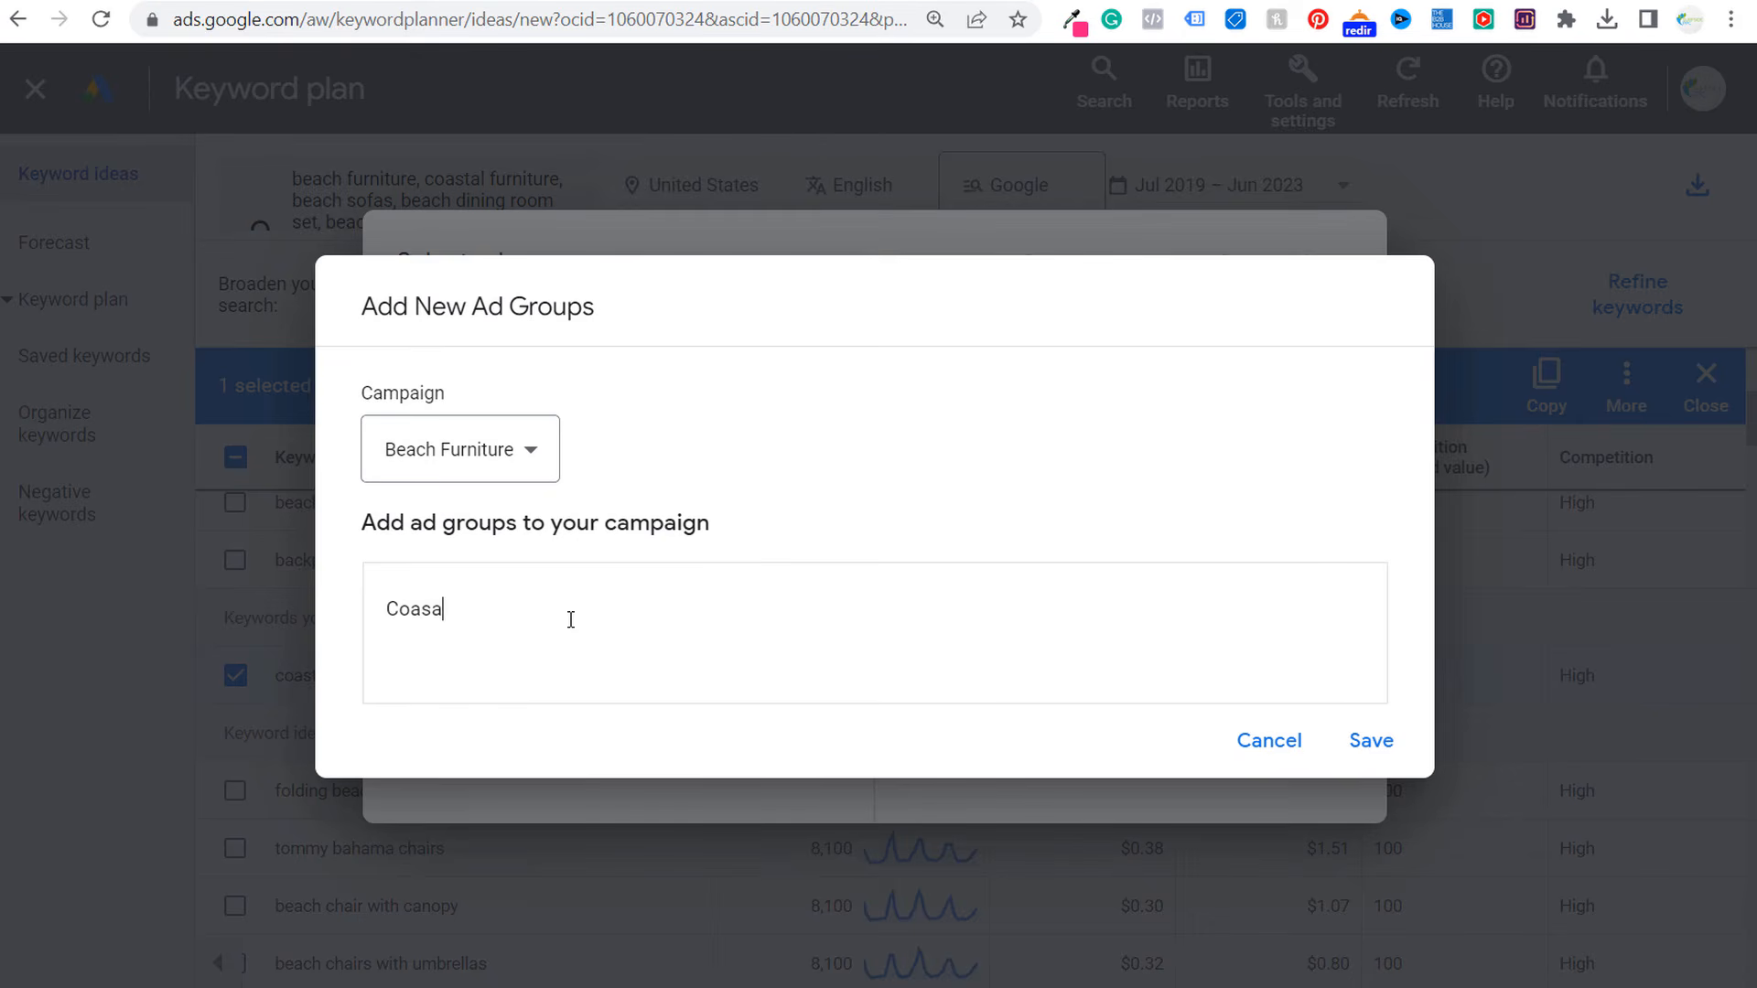
{"action": "type", "text": "astal Furniture"}
{"action": "left_click", "coordinate": [1373, 741]}
- Assign the selected keyword "coastal furniture" to the Coastal Furniture ad group and add it to the plan as phrase match
{"action": "left_click", "coordinate": [420, 490]}
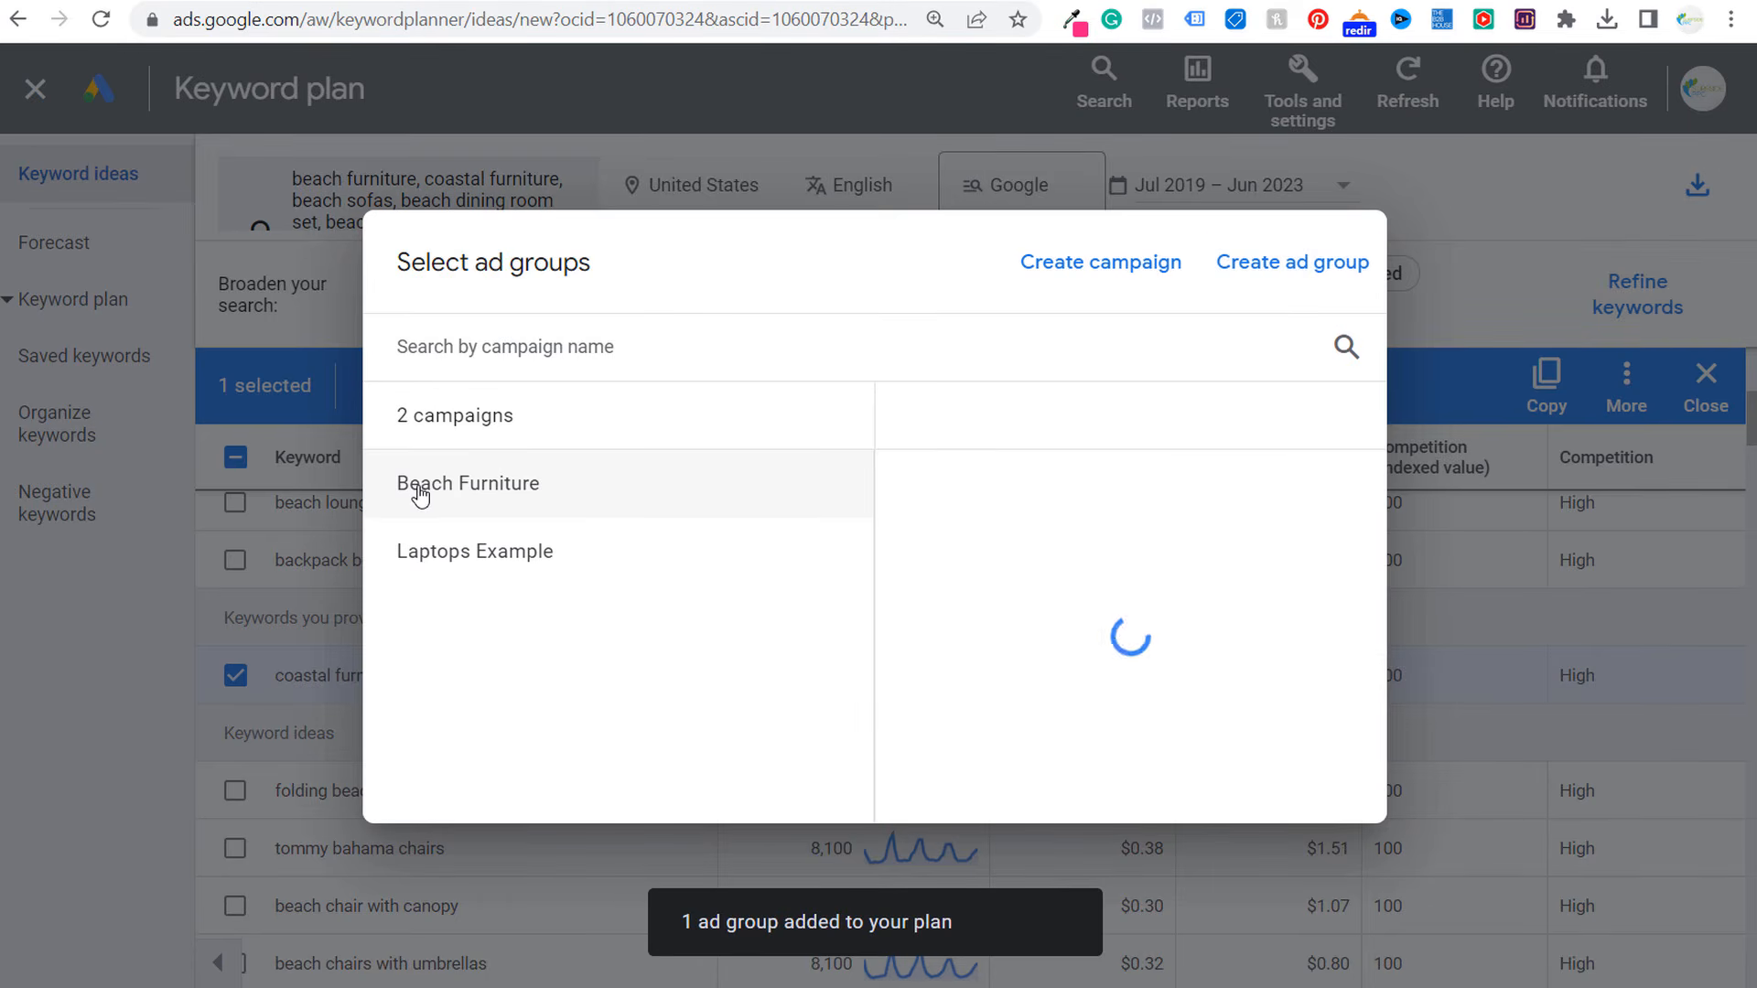
{"action": "left_click", "coordinate": [1069, 494]}
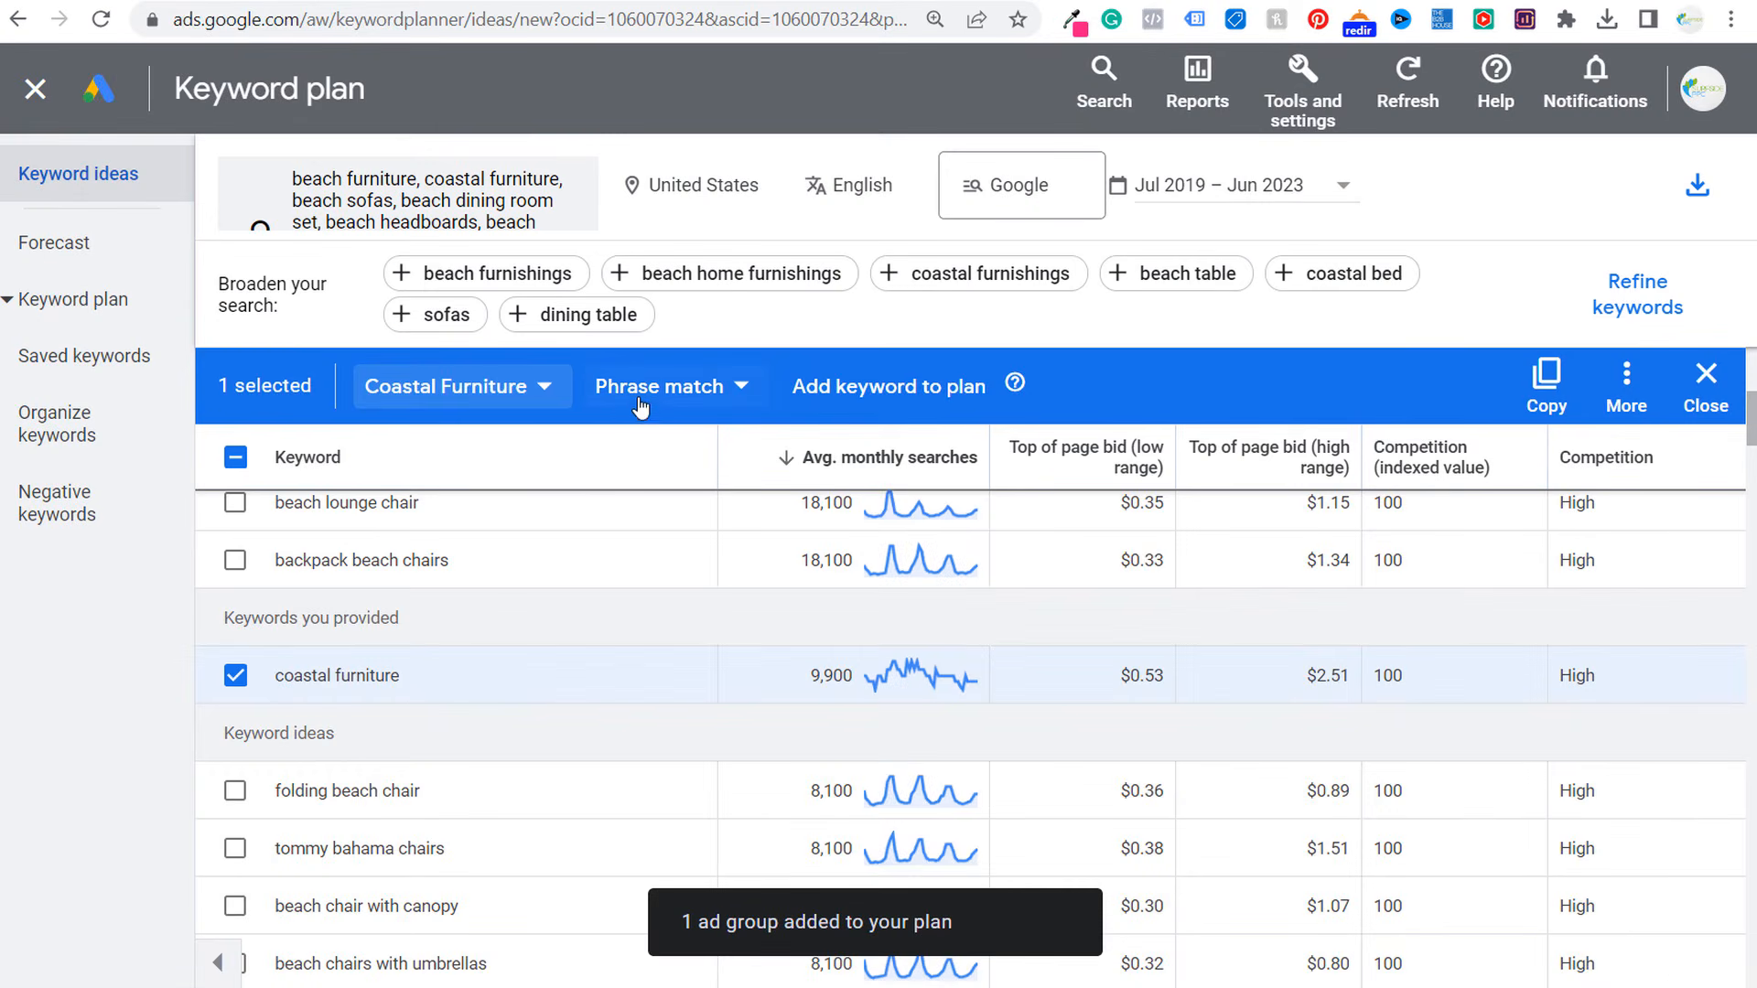
{"action": "left_click", "coordinate": [918, 414]}
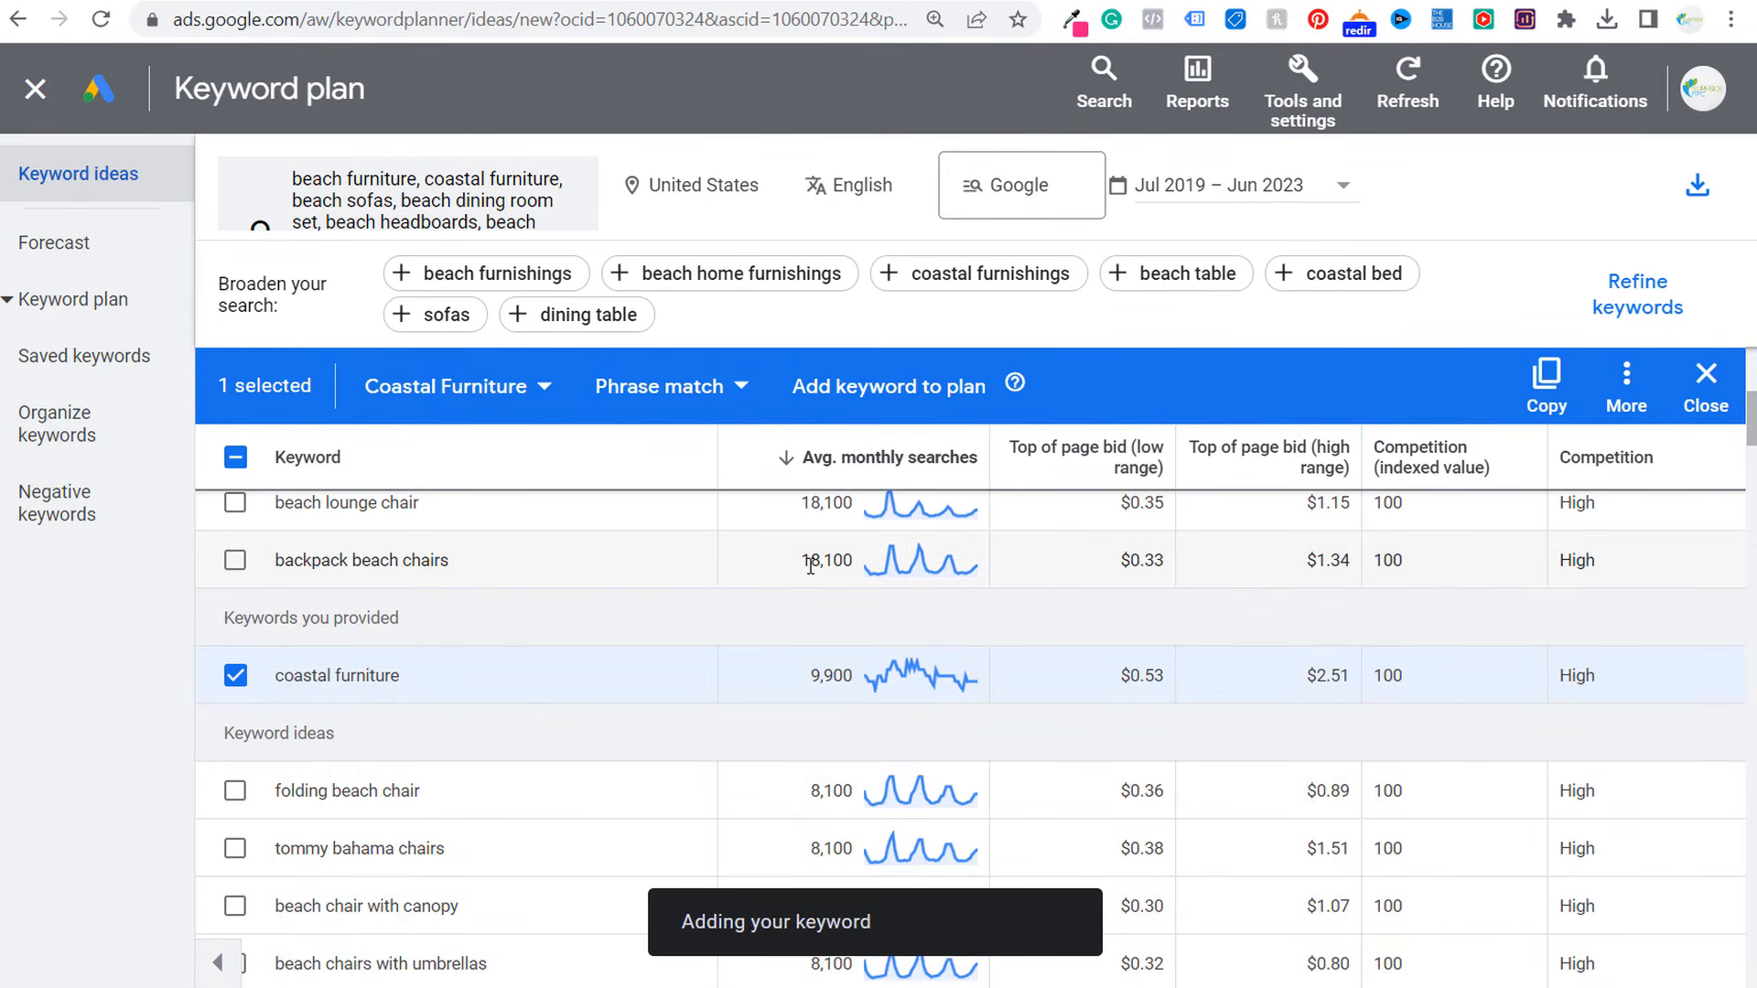
- Examine the keyword ideas around "coastal furniture", including "folding beach chair" and "tommy bahama chairs", for their relevance to the ad group
{"action": "scroll", "coordinate": [510, 678], "scroll_direction": "down", "scroll_amount": 2}
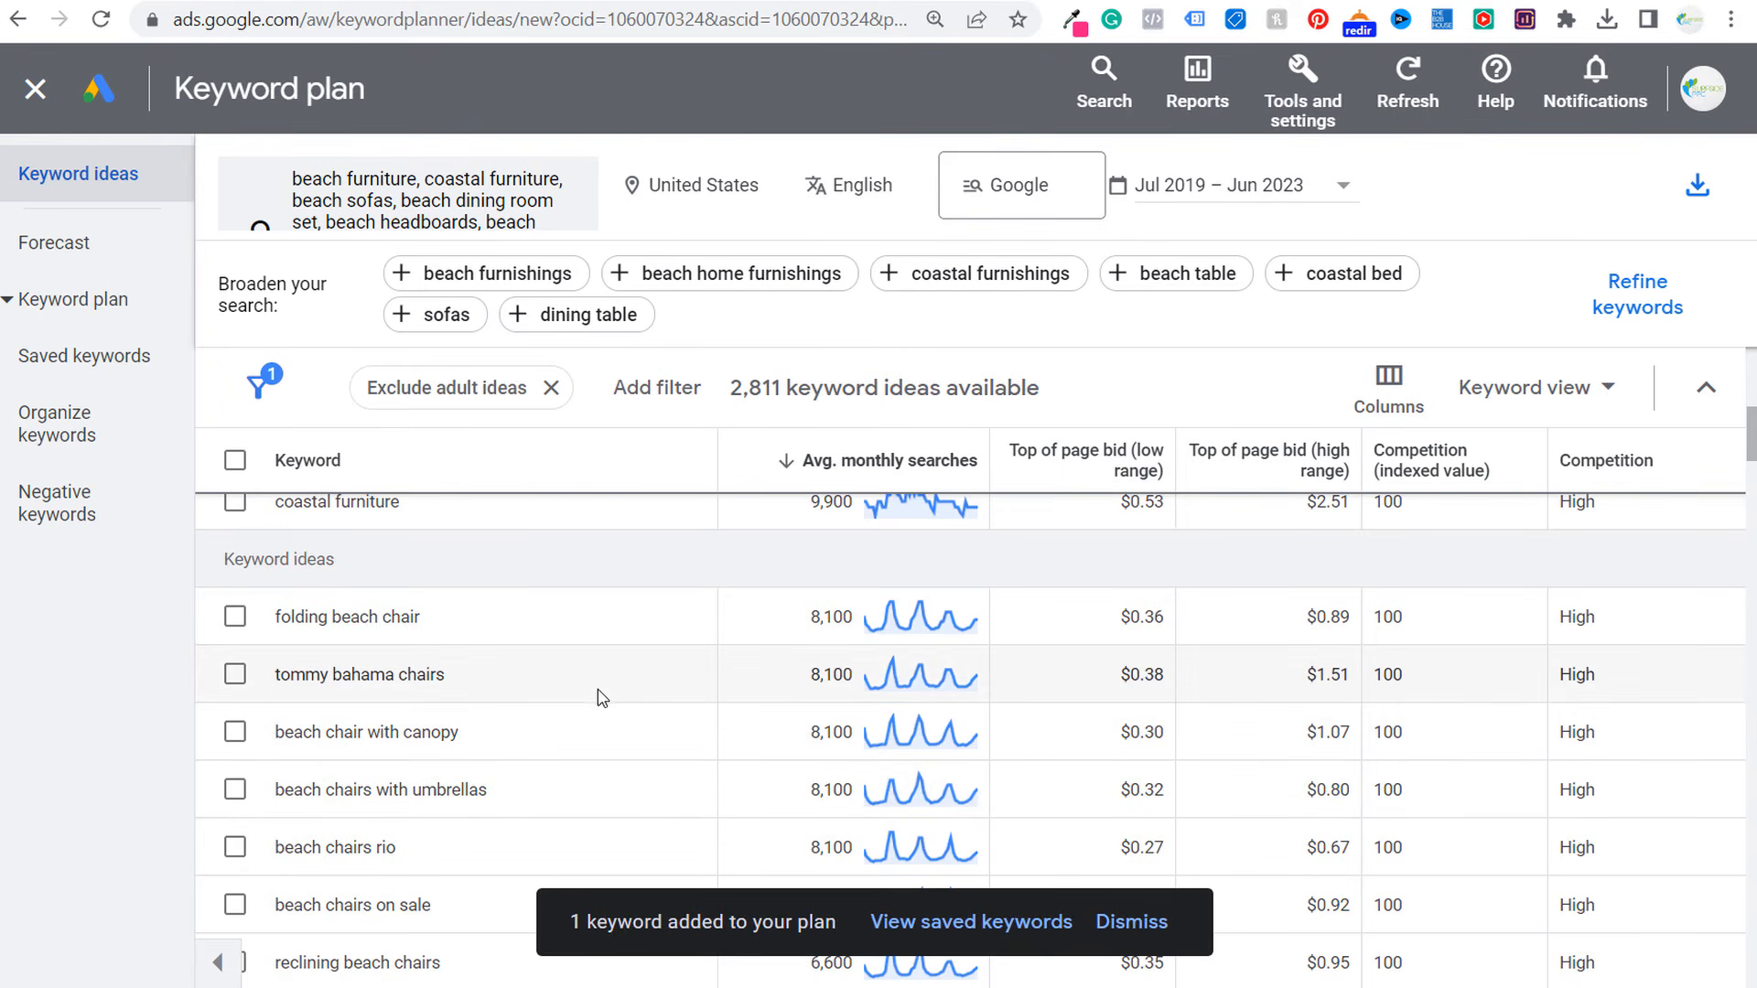
{"action": "scroll", "coordinate": [463, 640], "scroll_direction": "up", "scroll_amount": 5}
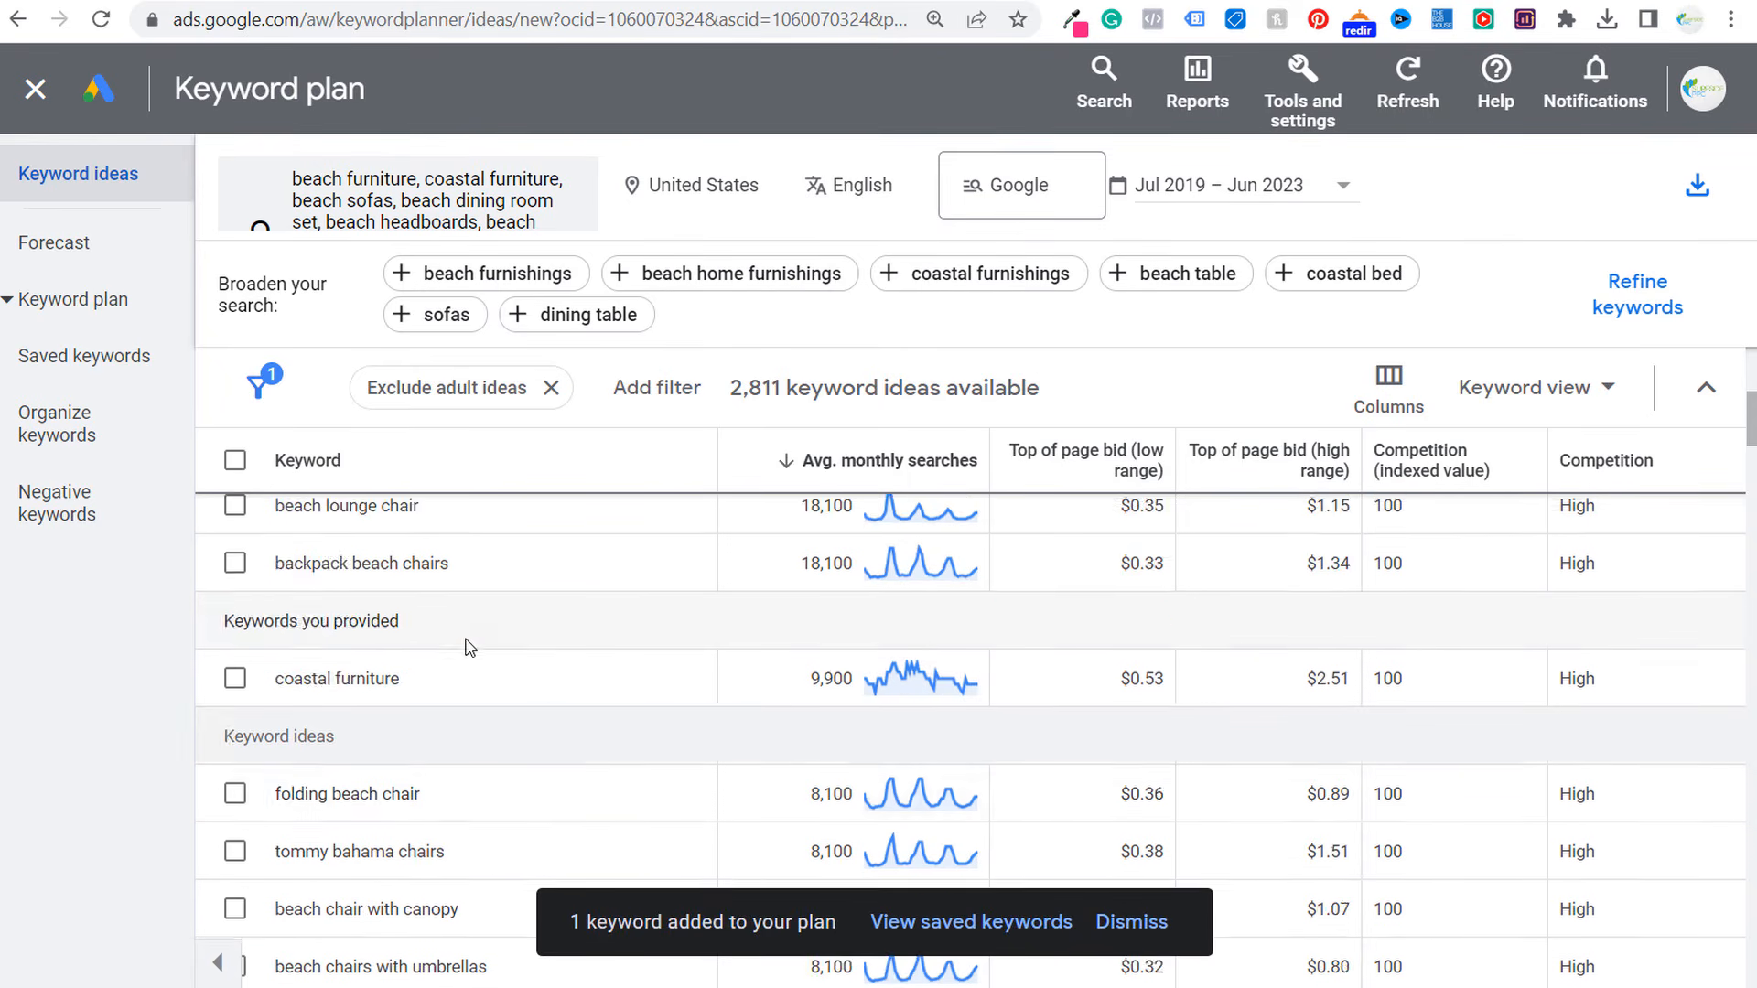
{"action": "scroll", "coordinate": [475, 633], "scroll_direction": "down", "scroll_amount": 5}
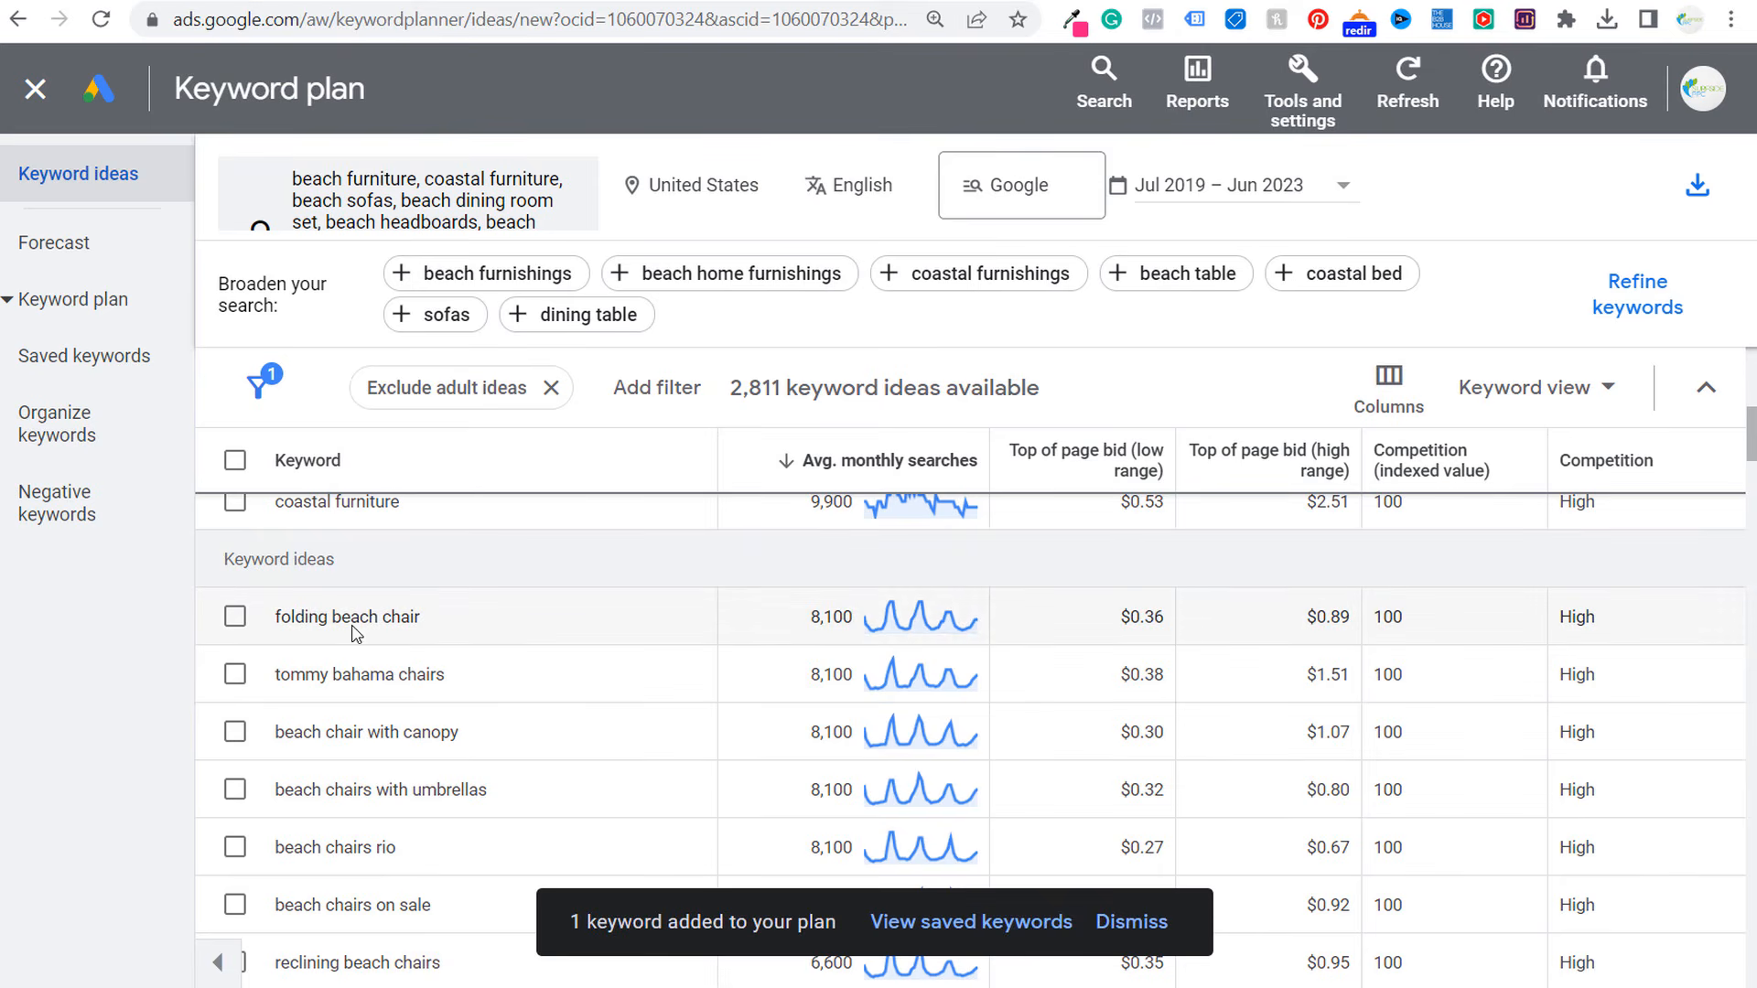
{"action": "left_click_drag", "start_coordinate": [276, 615], "coordinate": [435, 611]}
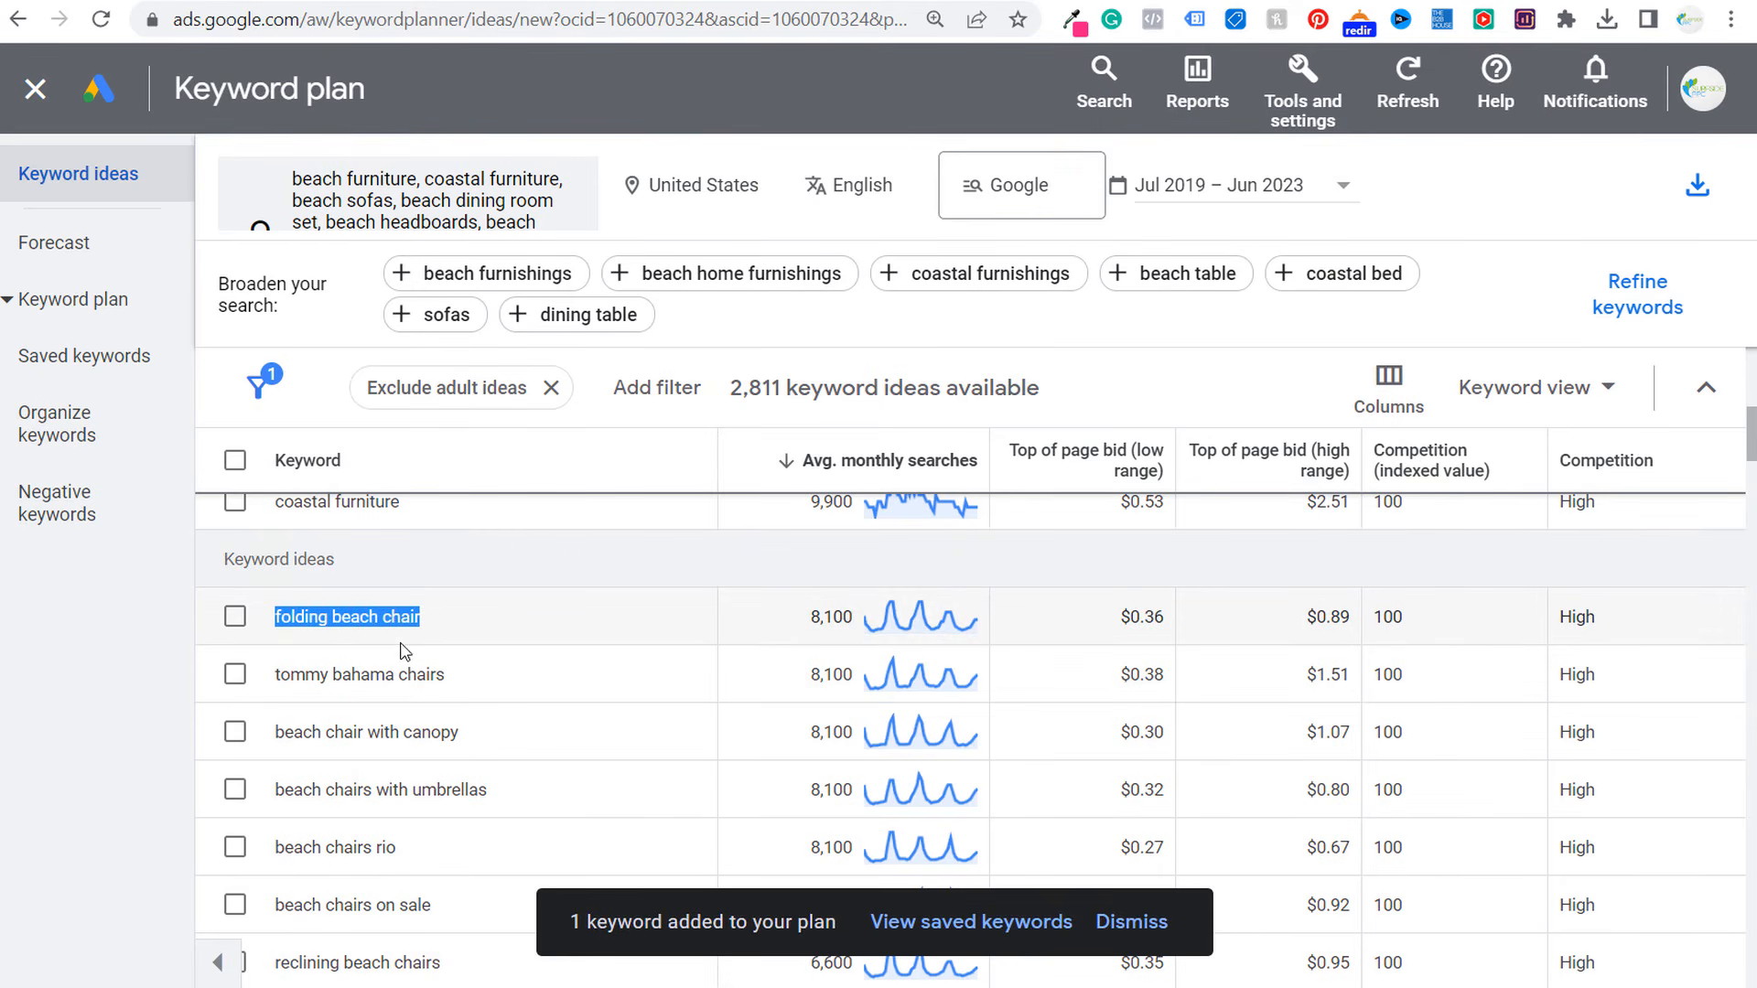
{"action": "left_click_drag", "start_coordinate": [281, 675], "coordinate": [526, 697]}
{"action": "left_click", "coordinate": [544, 694]}
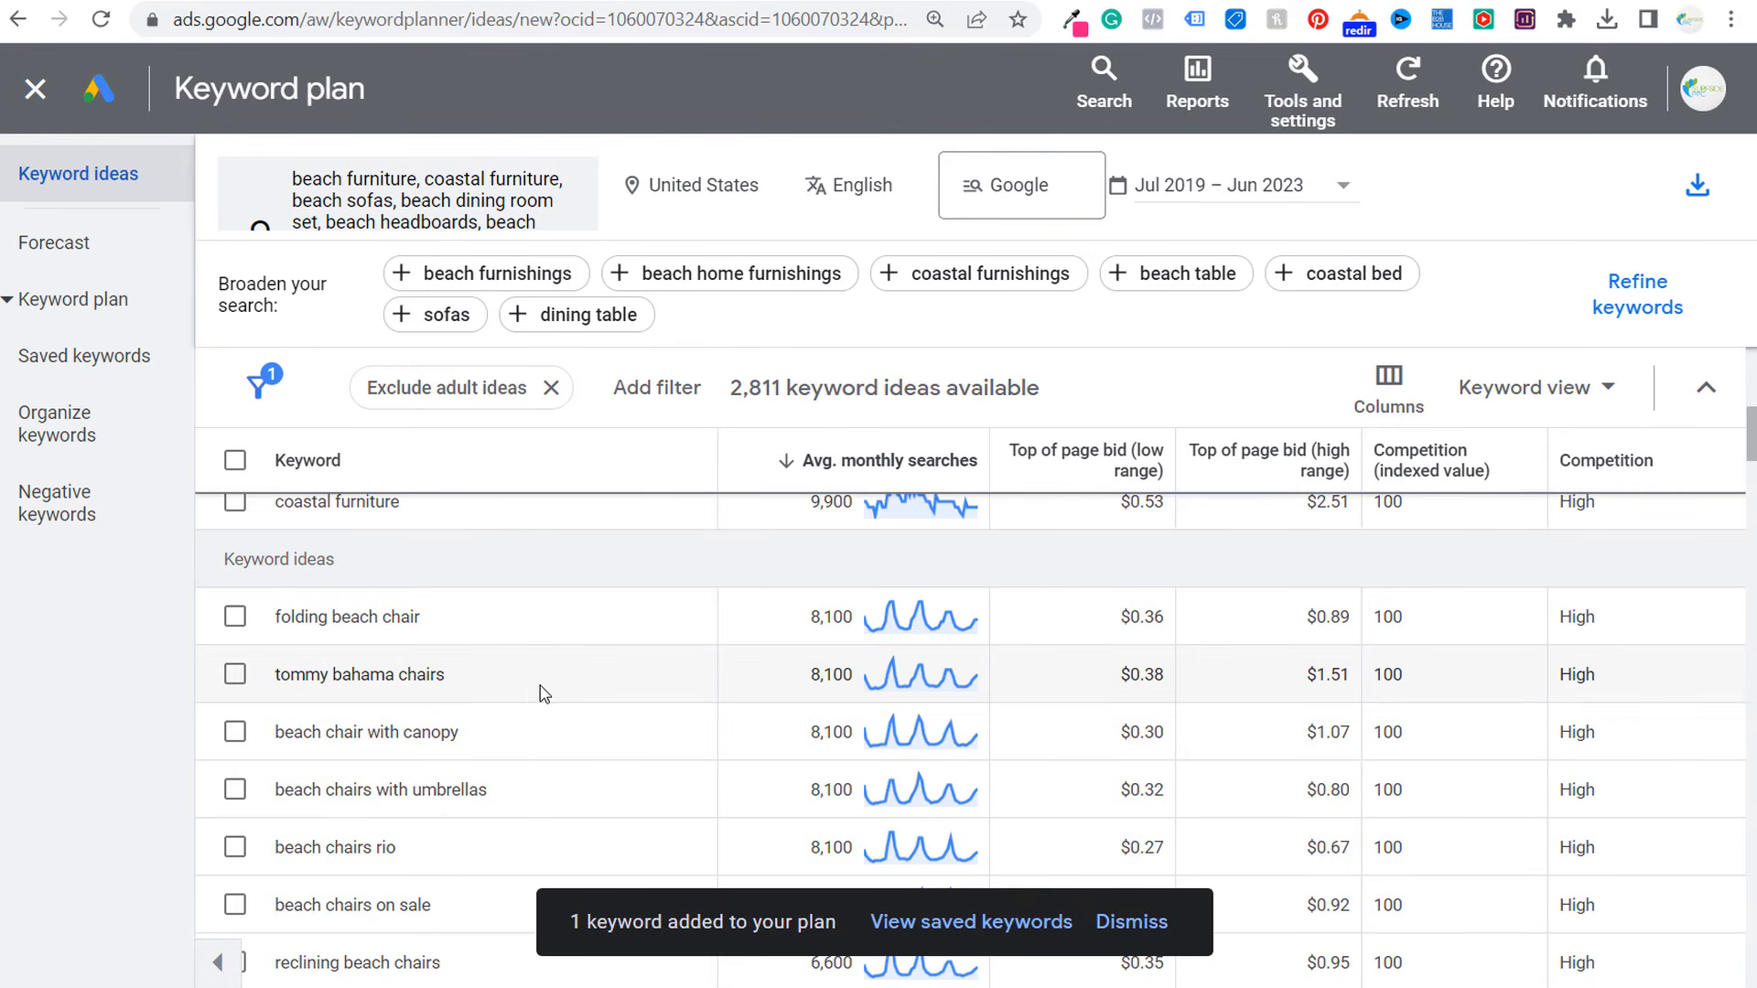
{"action": "double_click", "coordinate": [291, 621]}
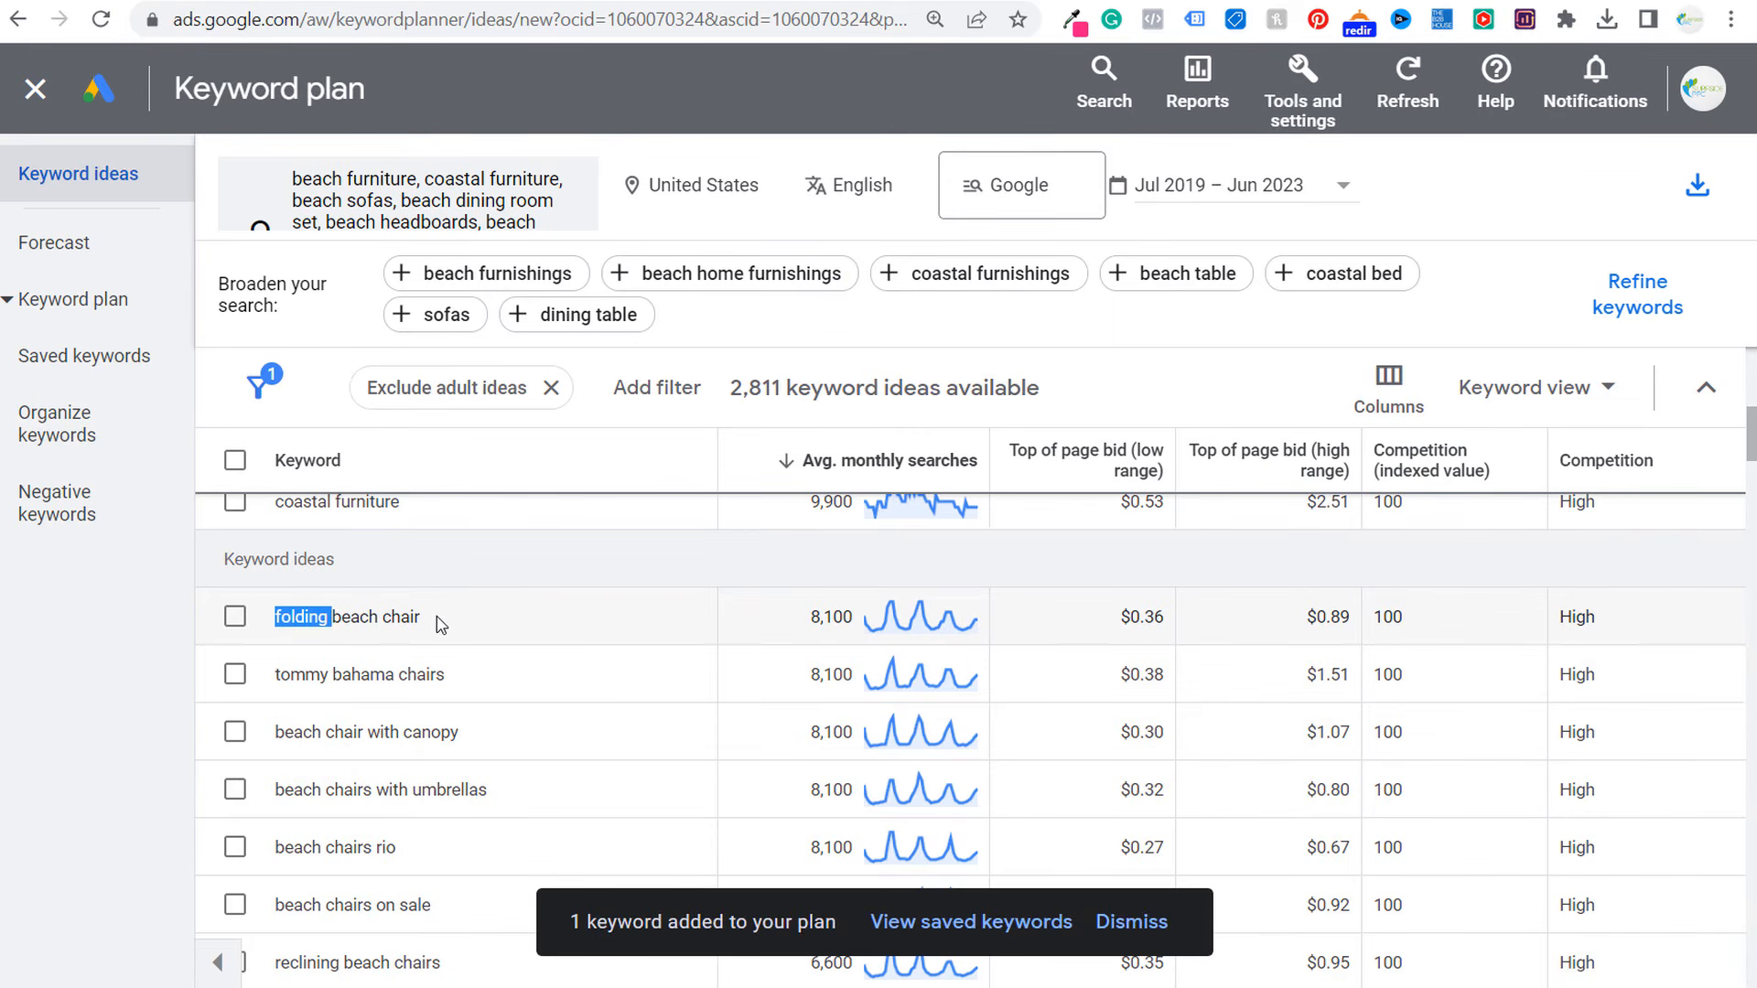
{"action": "left_click_drag", "start_coordinate": [425, 618], "coordinate": [334, 617]}
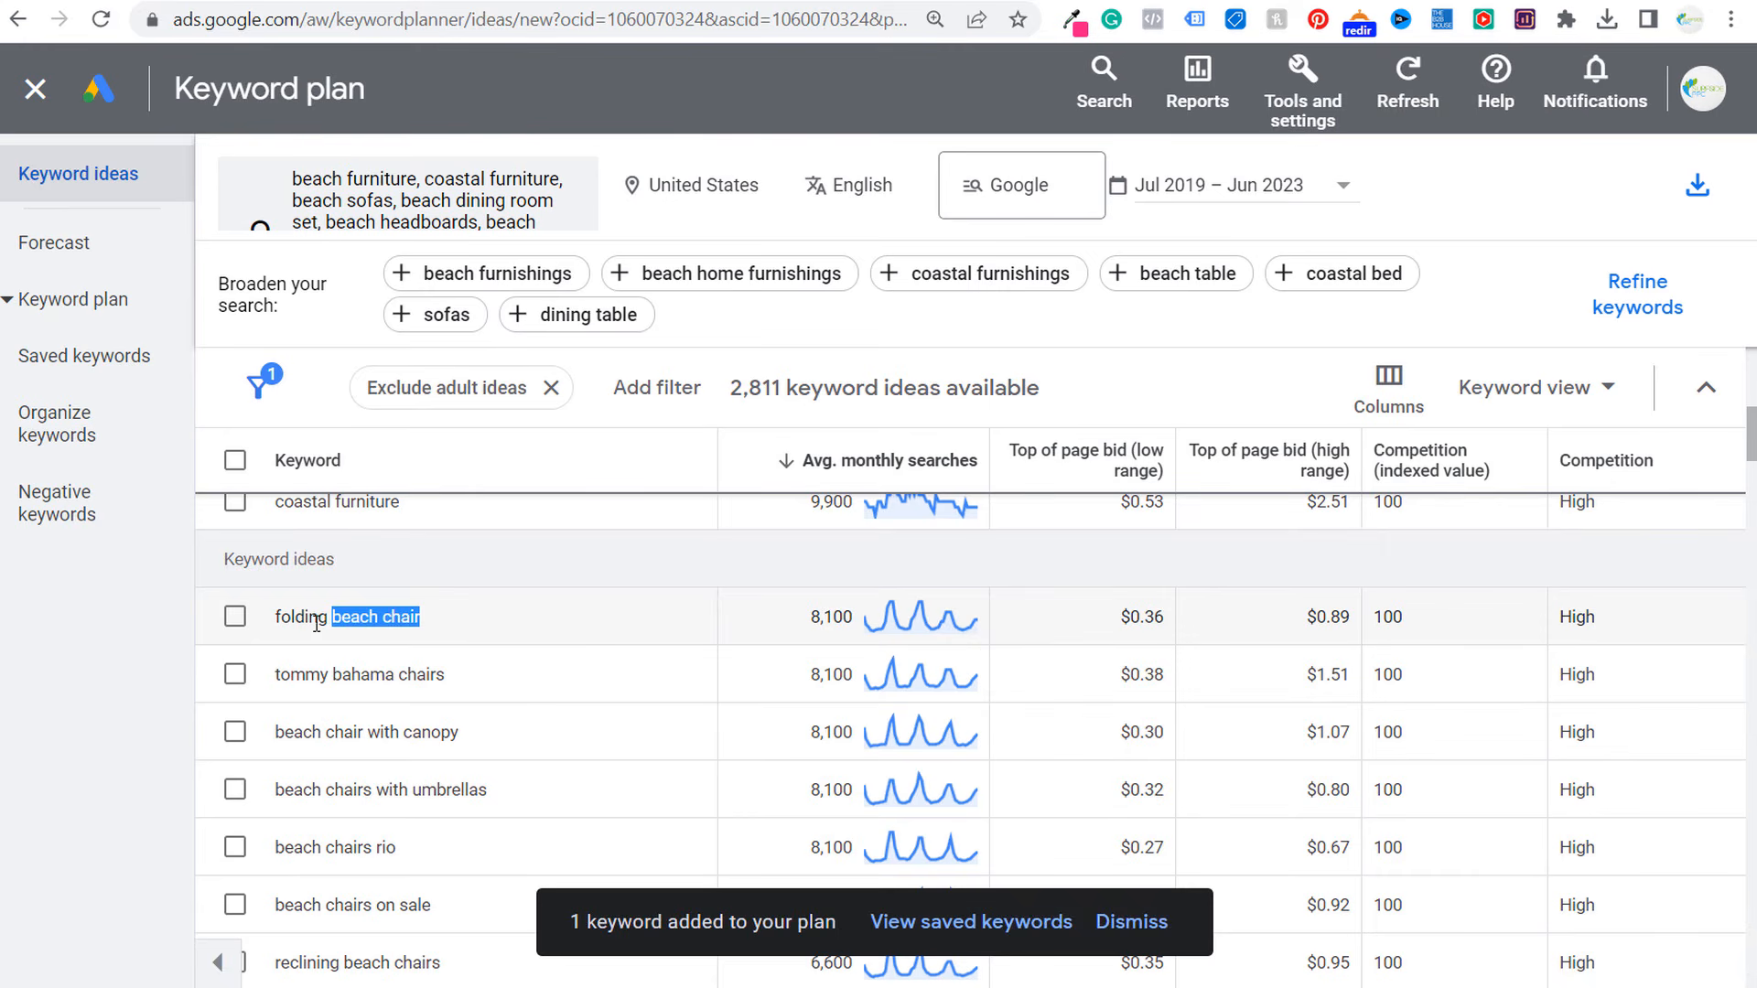
{"action": "left_click", "coordinate": [357, 624]}
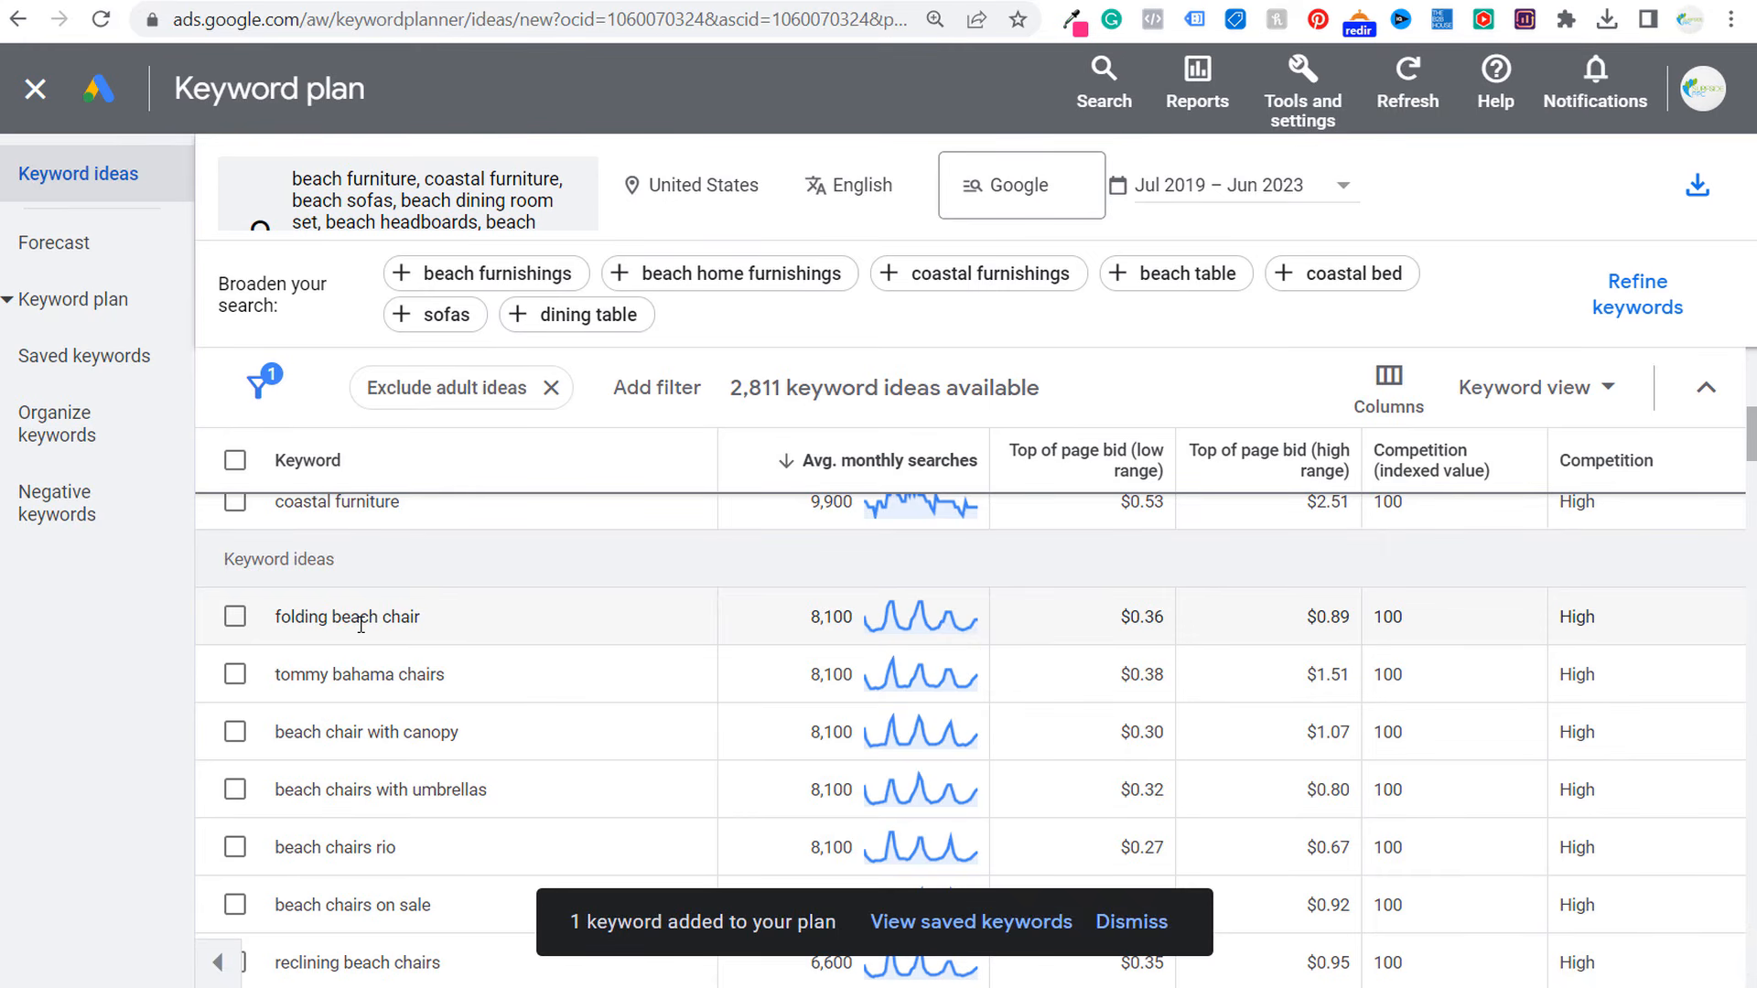
- Look further down the keyword ideas, comparing the beach chair terms with the provided keyword "coastal dresser"
{"action": "scroll", "coordinate": [625, 692], "scroll_direction": "down", "scroll_amount": 3}
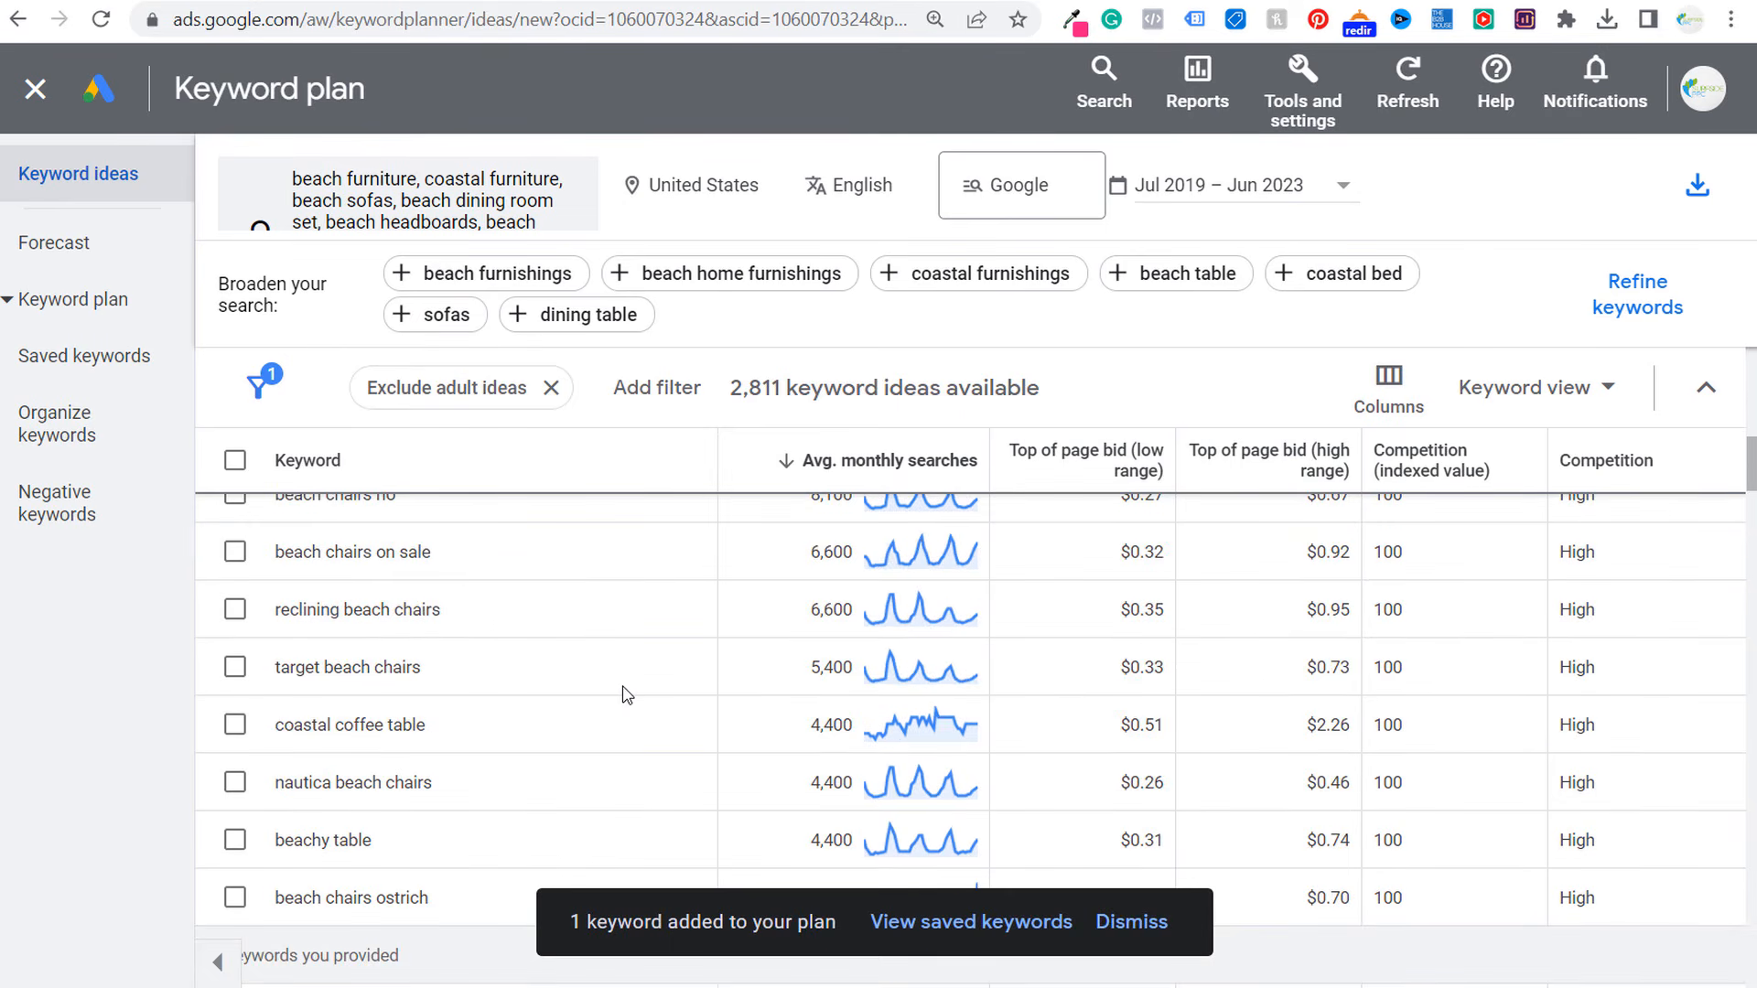
{"action": "scroll", "coordinate": [626, 695], "scroll_direction": "down", "scroll_amount": 2}
{"action": "scroll", "coordinate": [623, 695], "scroll_direction": "down", "scroll_amount": 3}
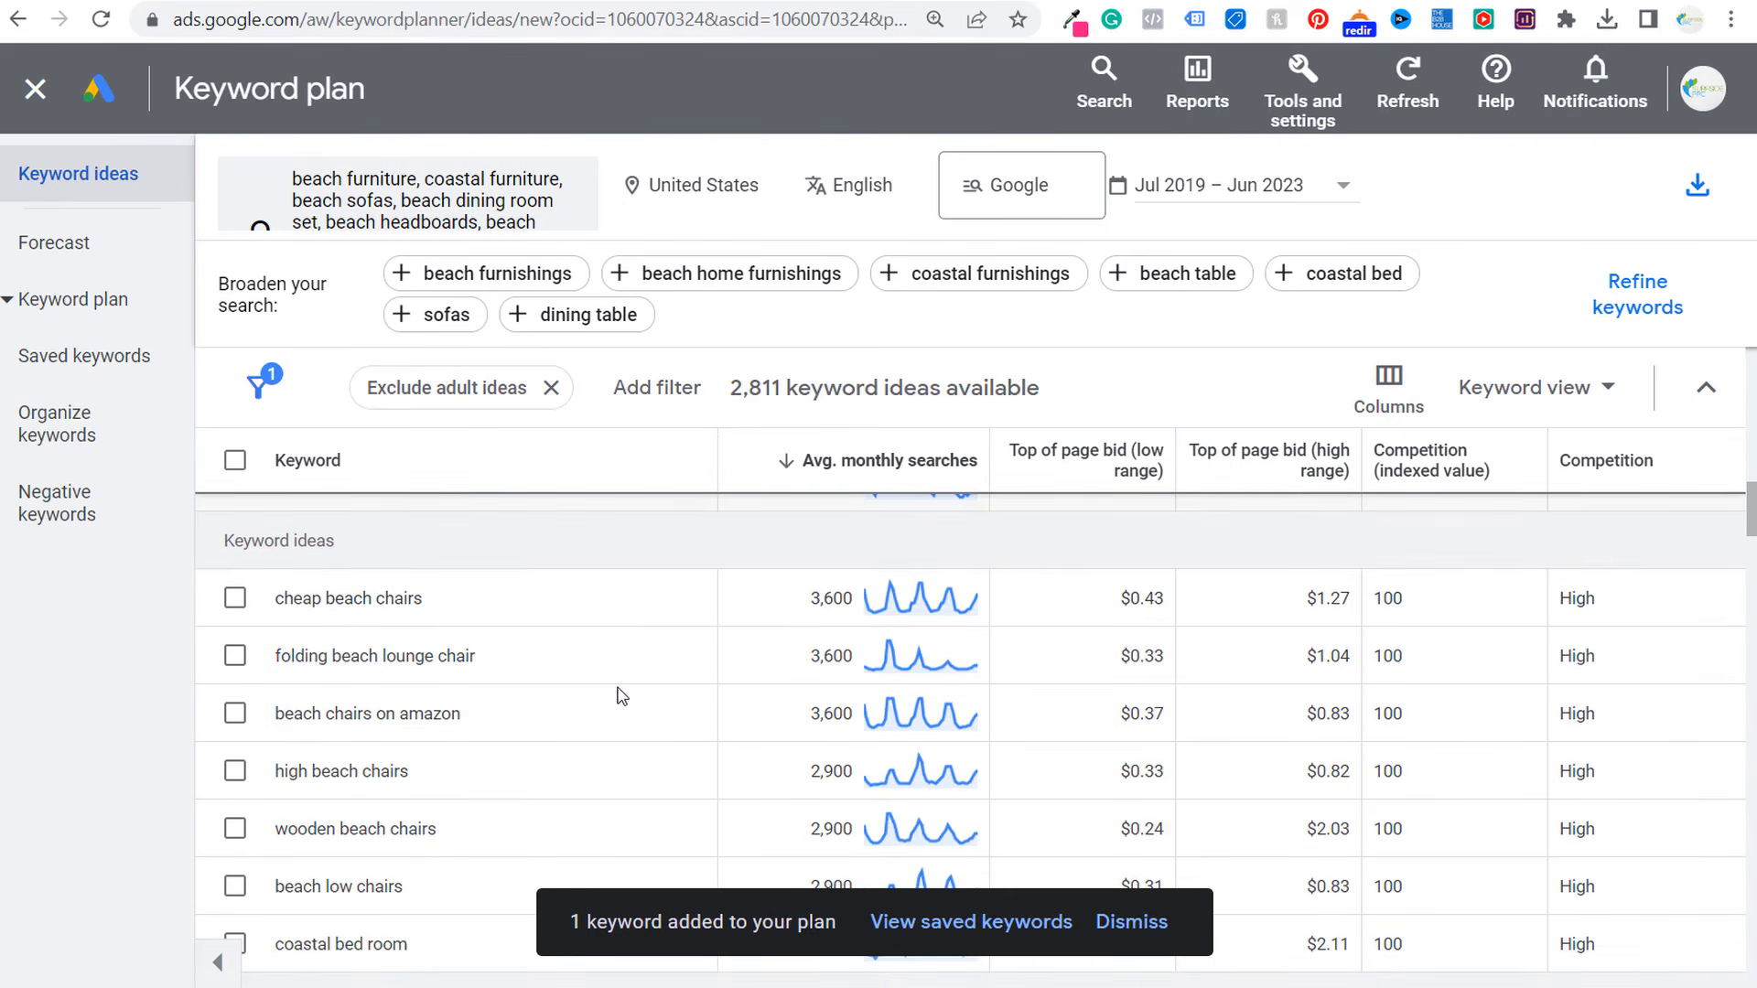
{"action": "left_click_drag", "start_coordinate": [268, 611], "coordinate": [561, 738]}
{"action": "left_click", "coordinate": [567, 752]}
{"action": "scroll", "coordinate": [575, 772], "scroll_direction": "down", "scroll_amount": 3}
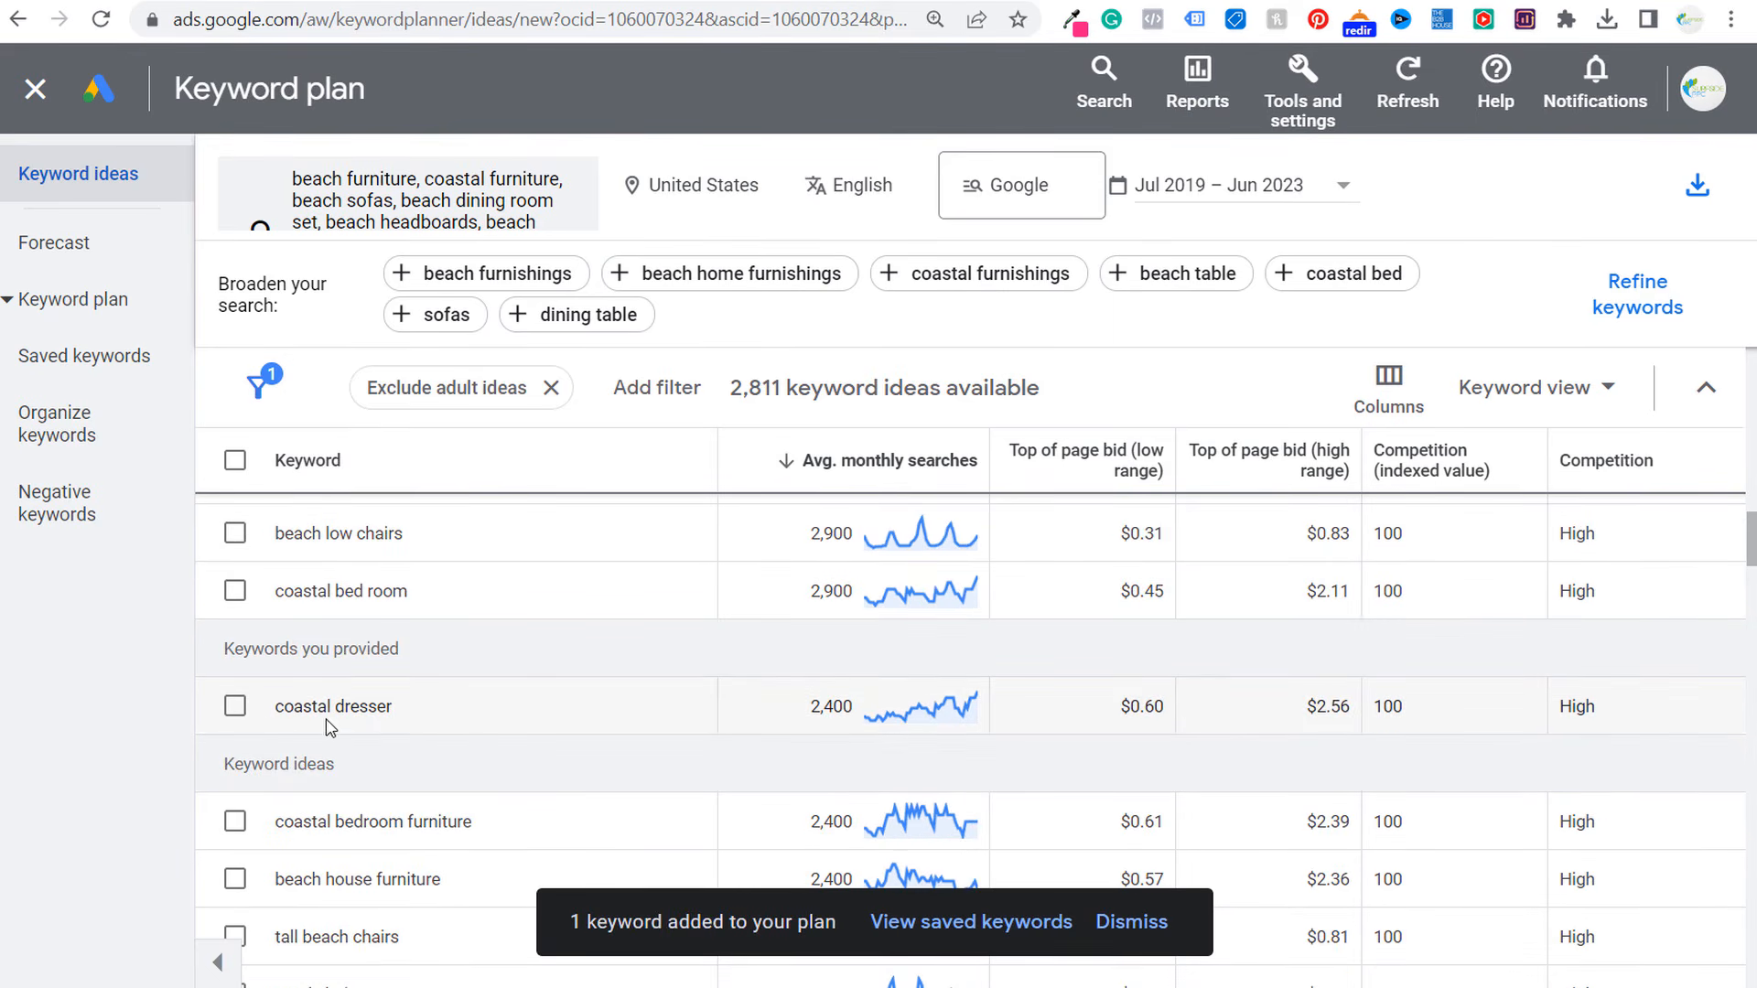
{"action": "left_click_drag", "start_coordinate": [330, 727], "coordinate": [451, 718]}
{"action": "left_click", "coordinate": [490, 720]}
- Select all keyword ideas, view the download options, and clear the selection
{"action": "left_click", "coordinate": [235, 459]}
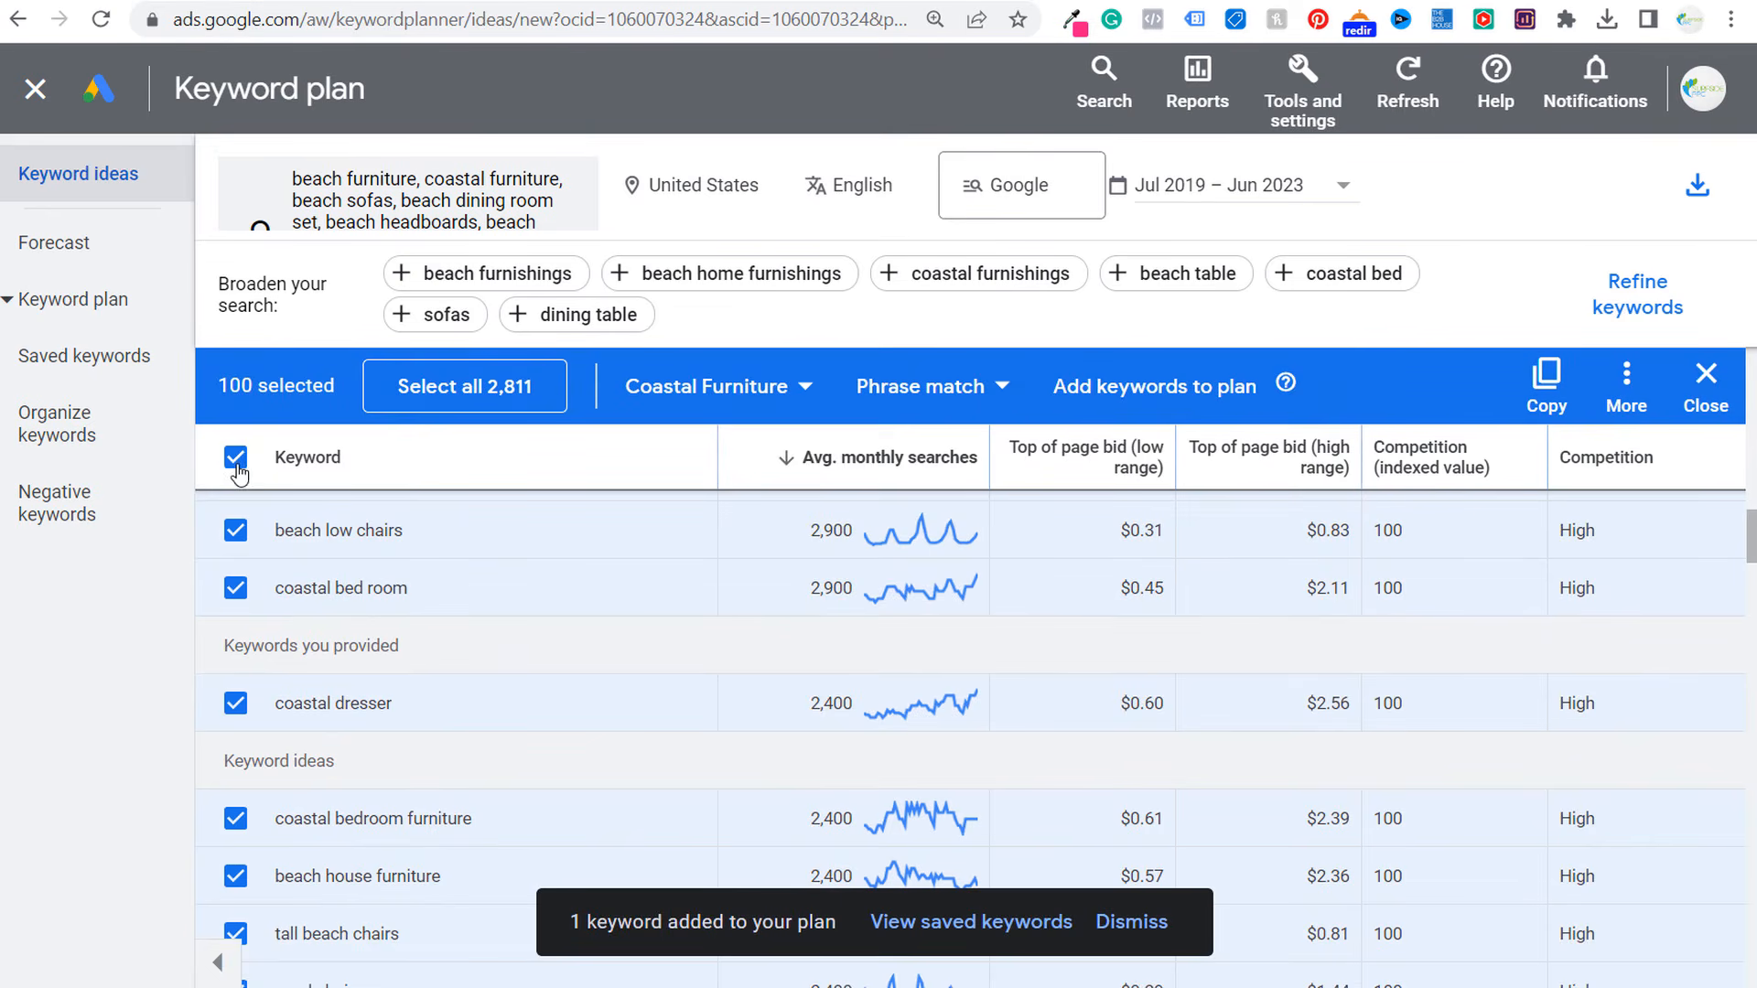
{"action": "left_click", "coordinate": [467, 387]}
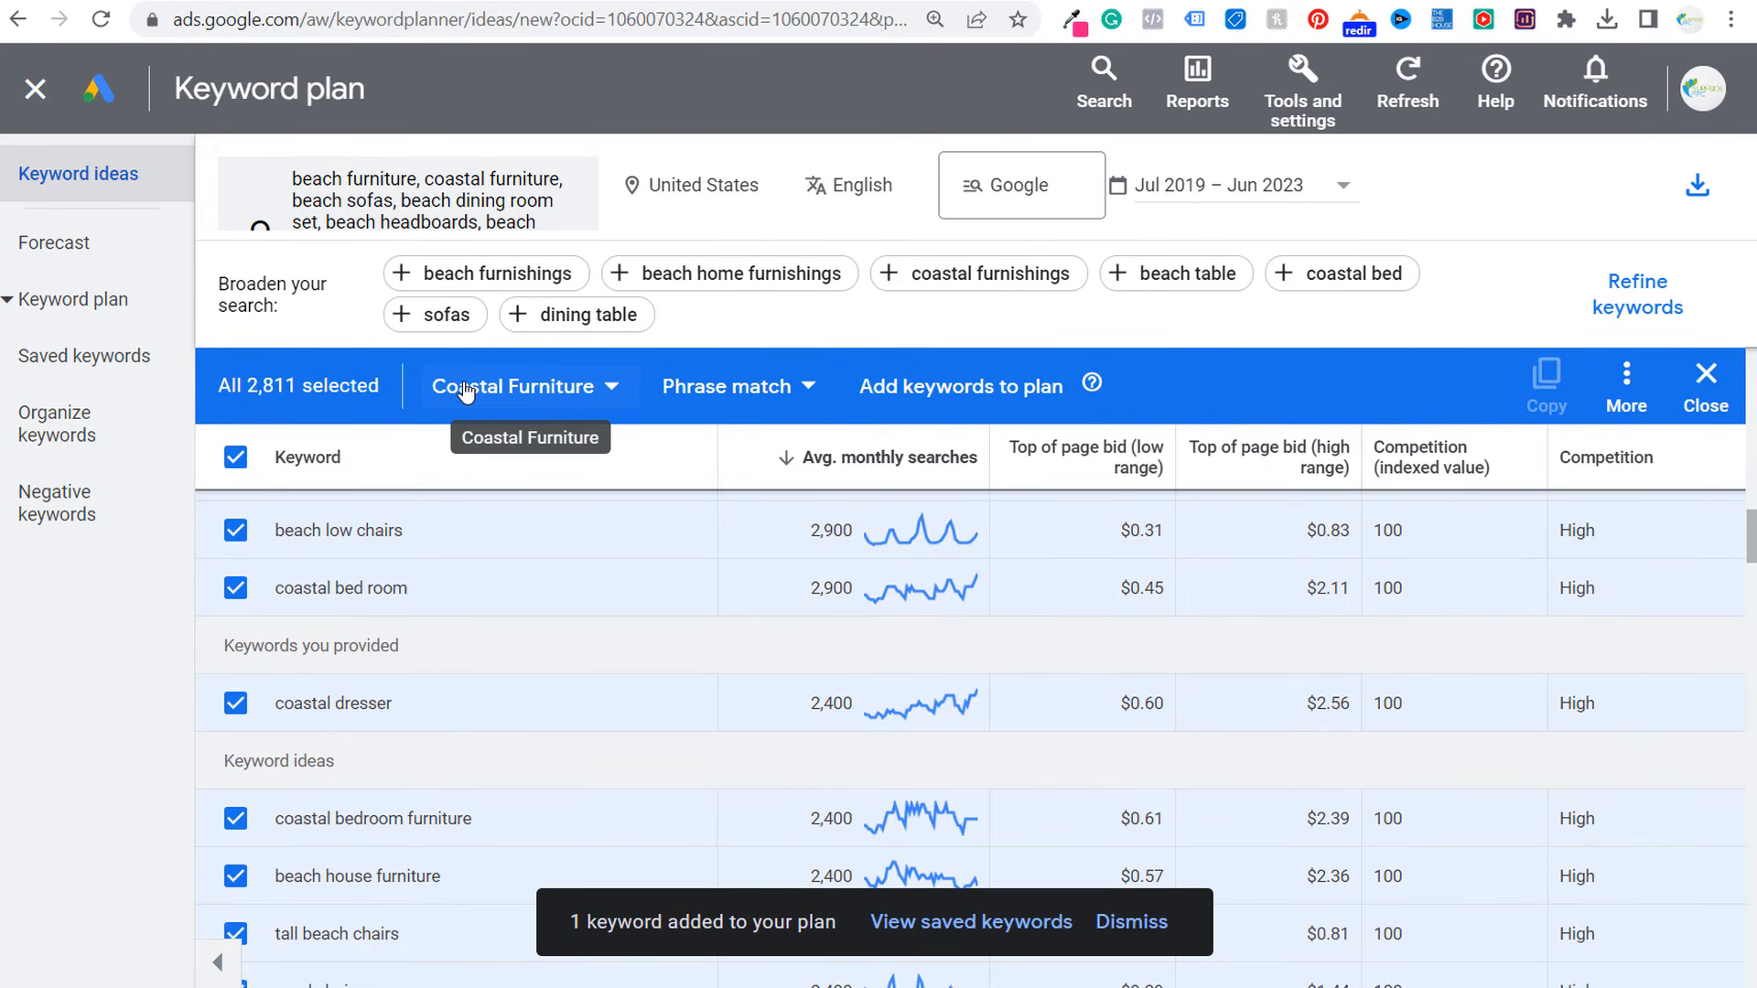
{"action": "left_click", "coordinate": [1698, 186]}
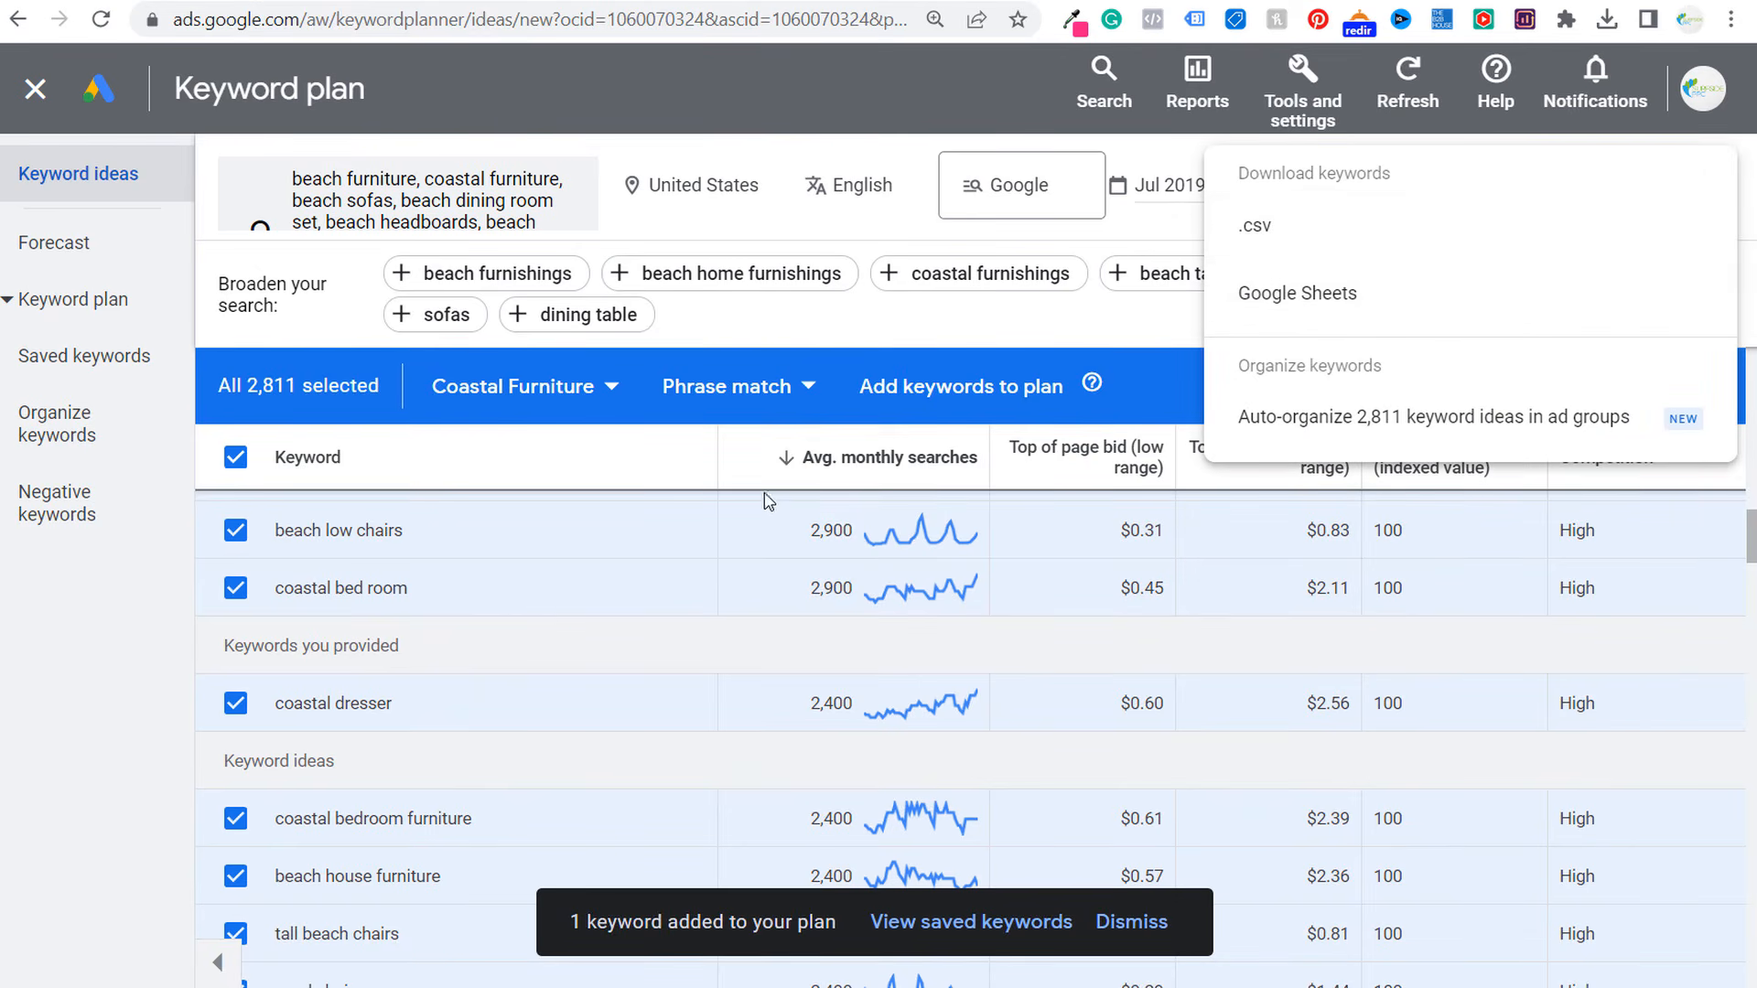
{"action": "left_click", "coordinate": [974, 325]}
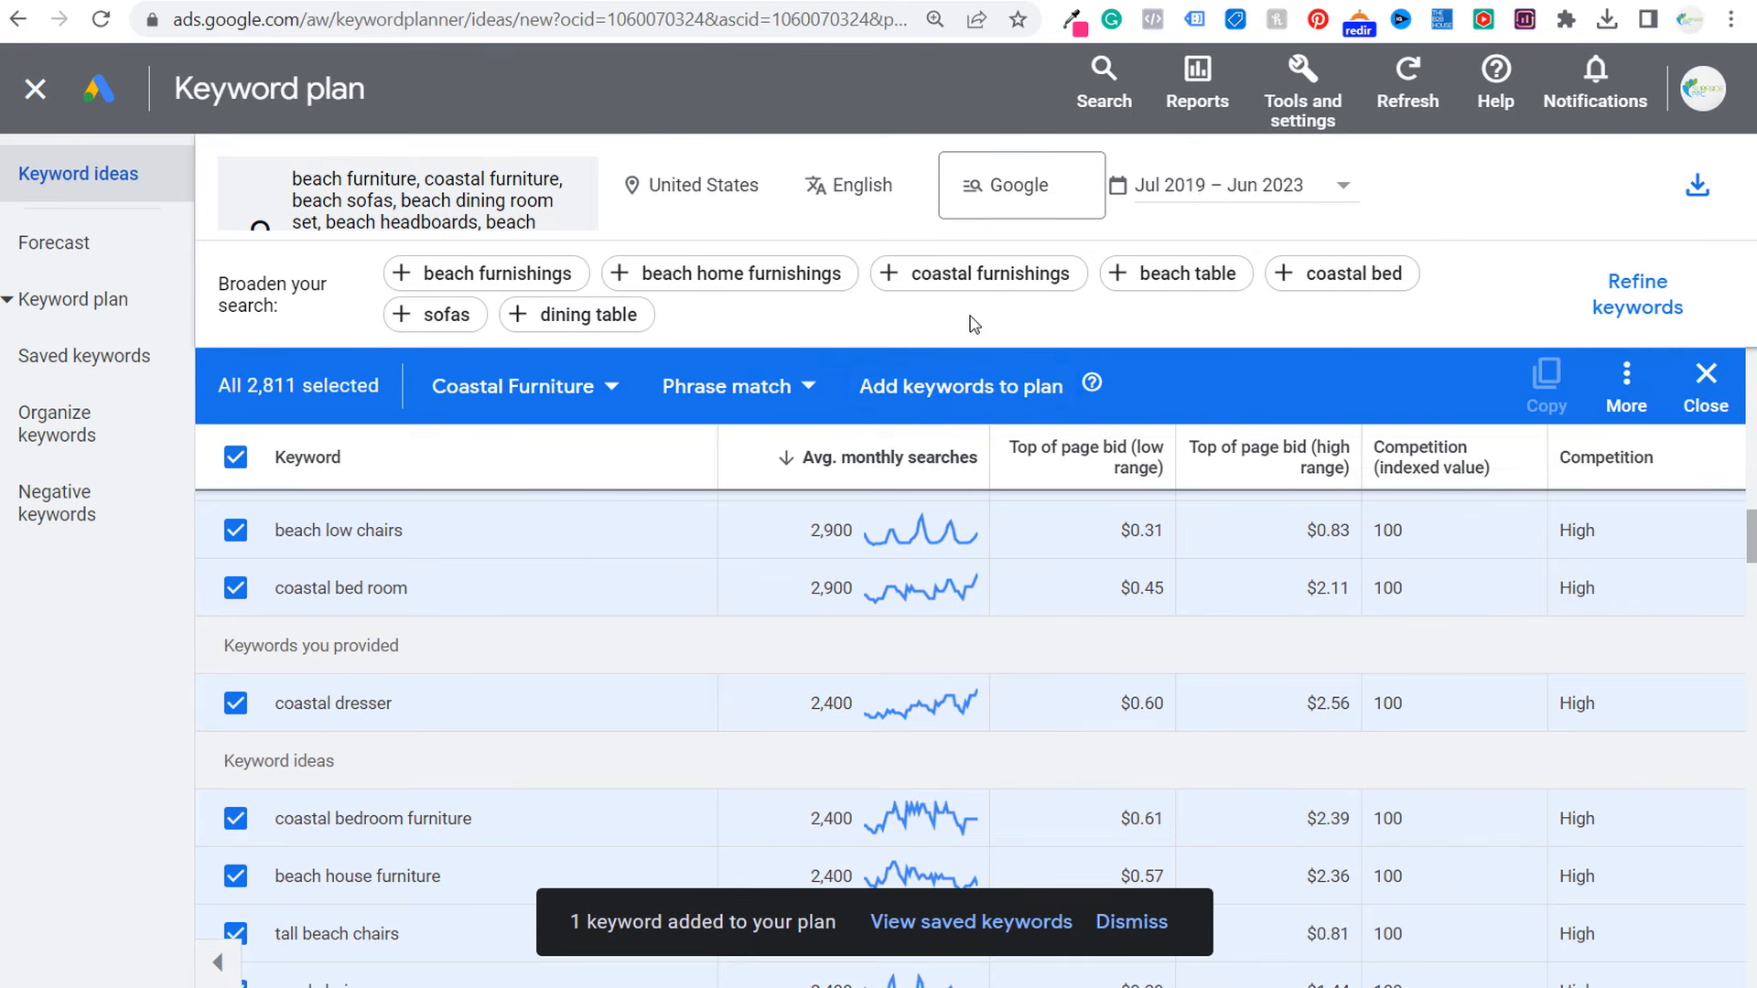
{"action": "left_click", "coordinate": [1702, 392]}
- View the available keyword idea filters and the Keyword filter's conditions, and leave without applying any
{"action": "left_click", "coordinate": [682, 394]}
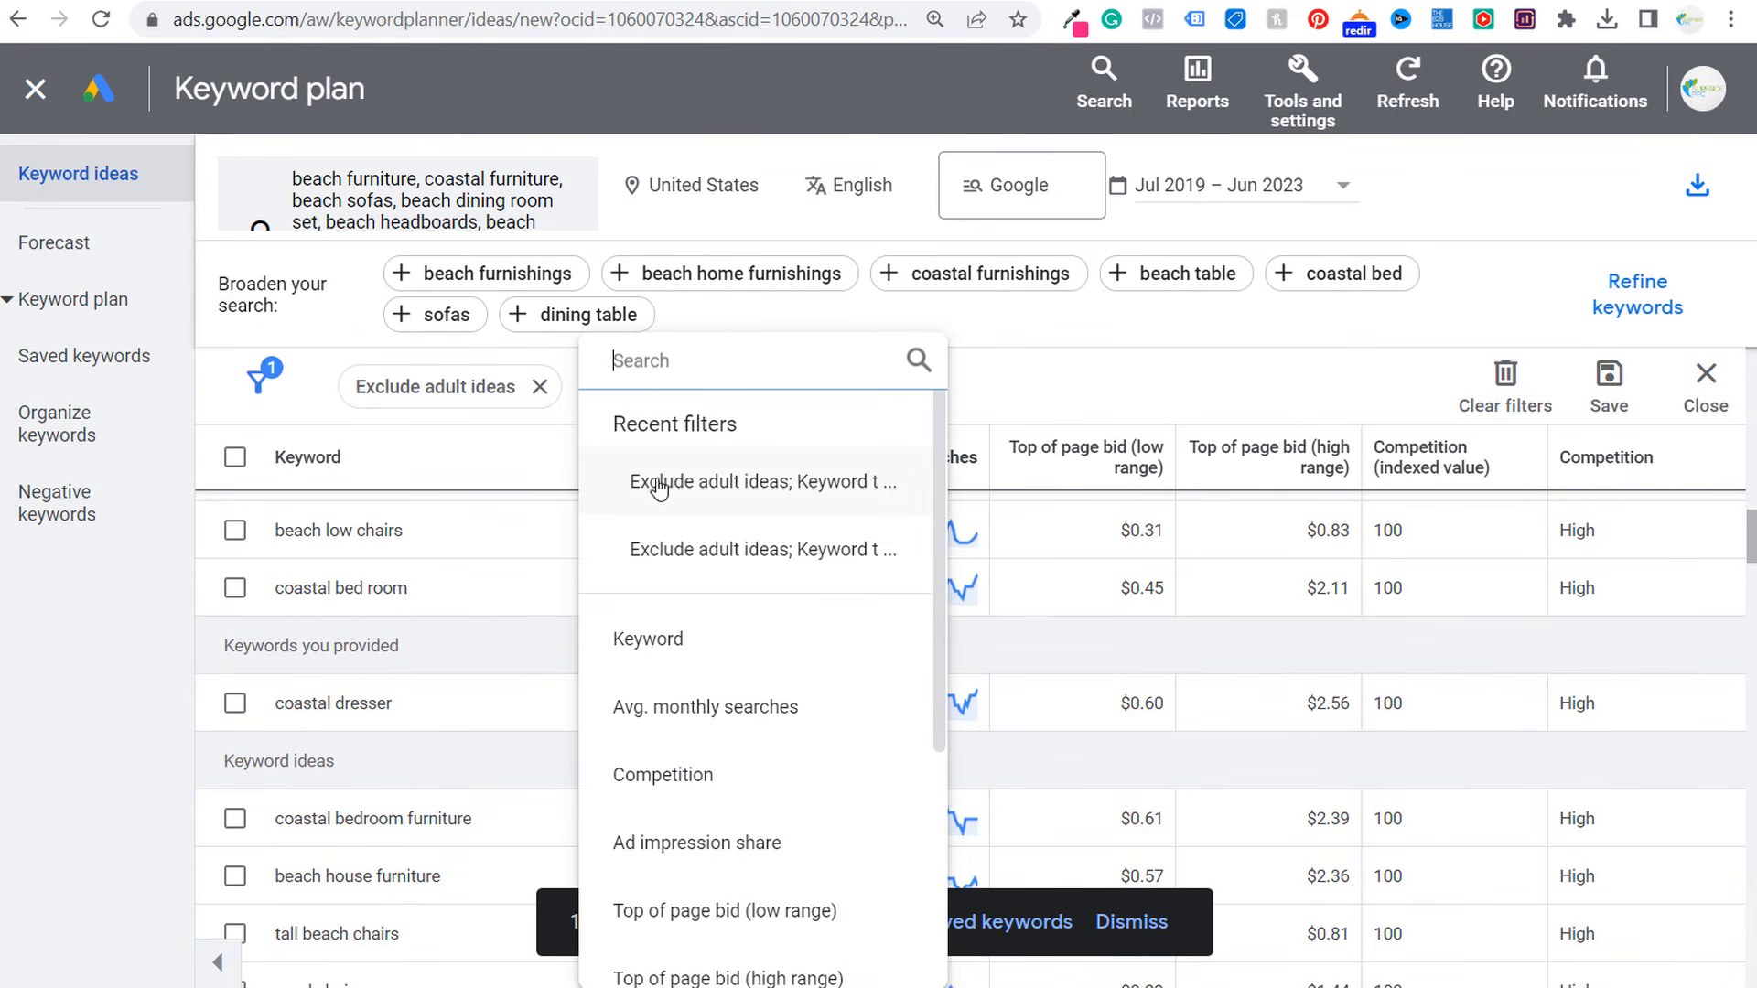
{"action": "left_click", "coordinate": [675, 645]}
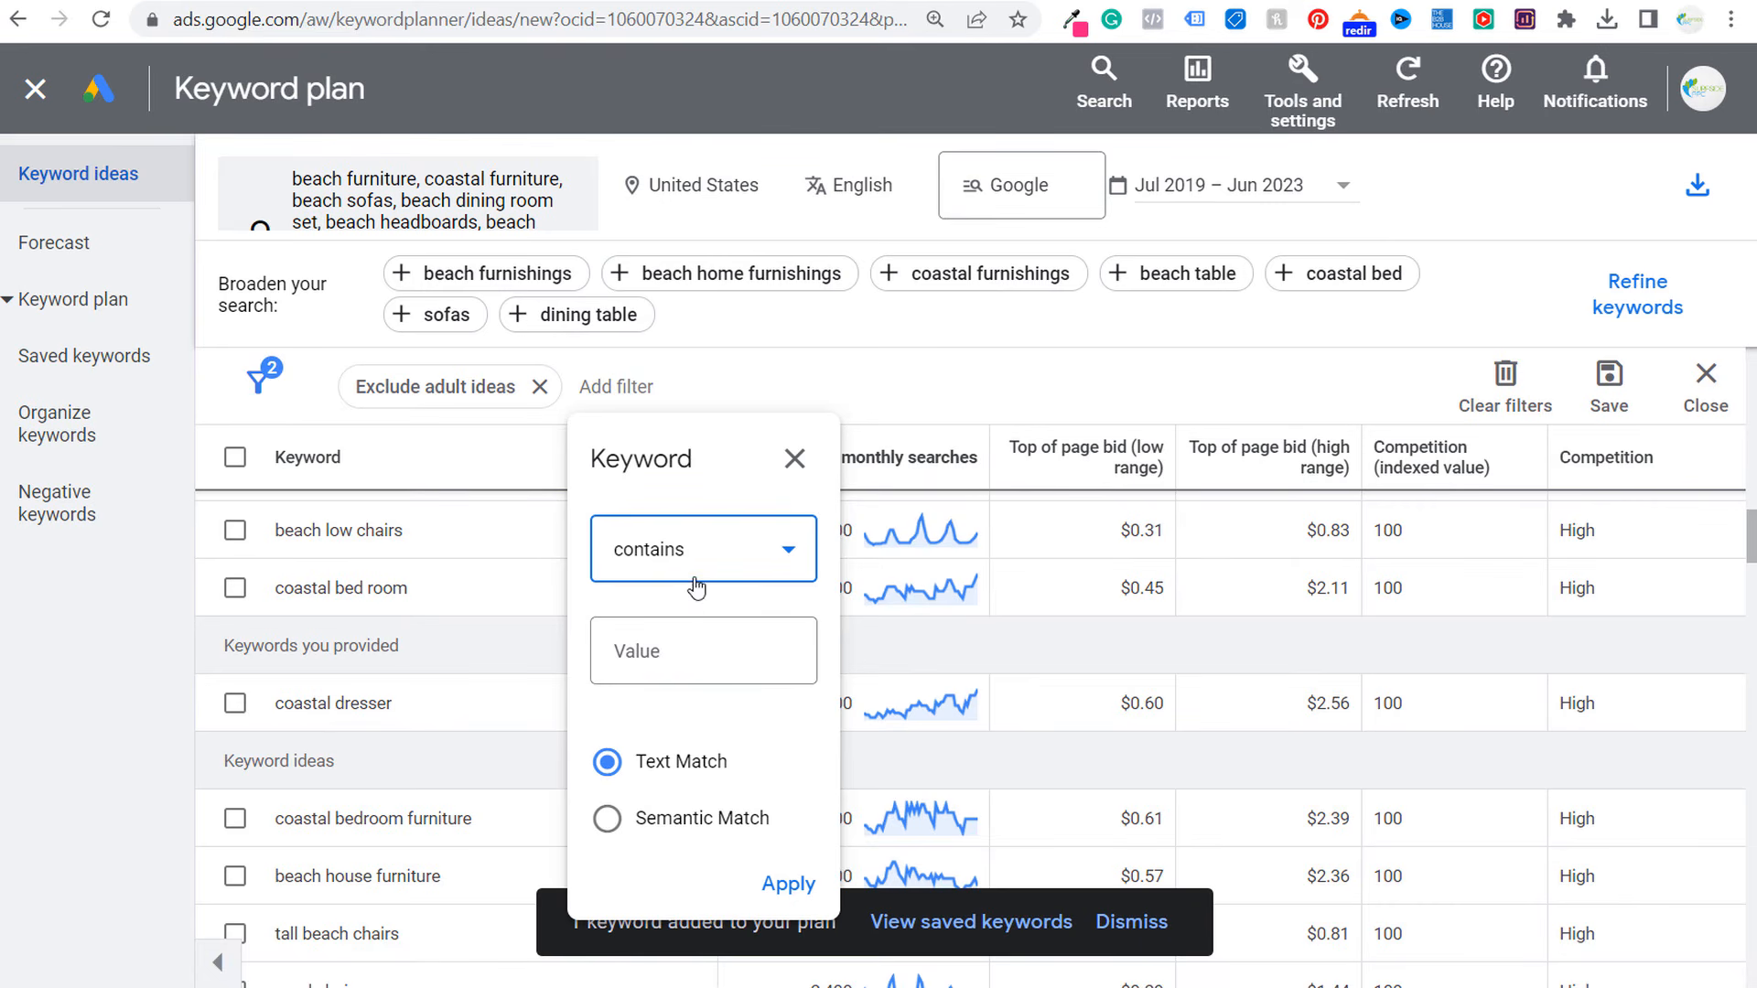
{"action": "left_click", "coordinate": [1107, 369]}
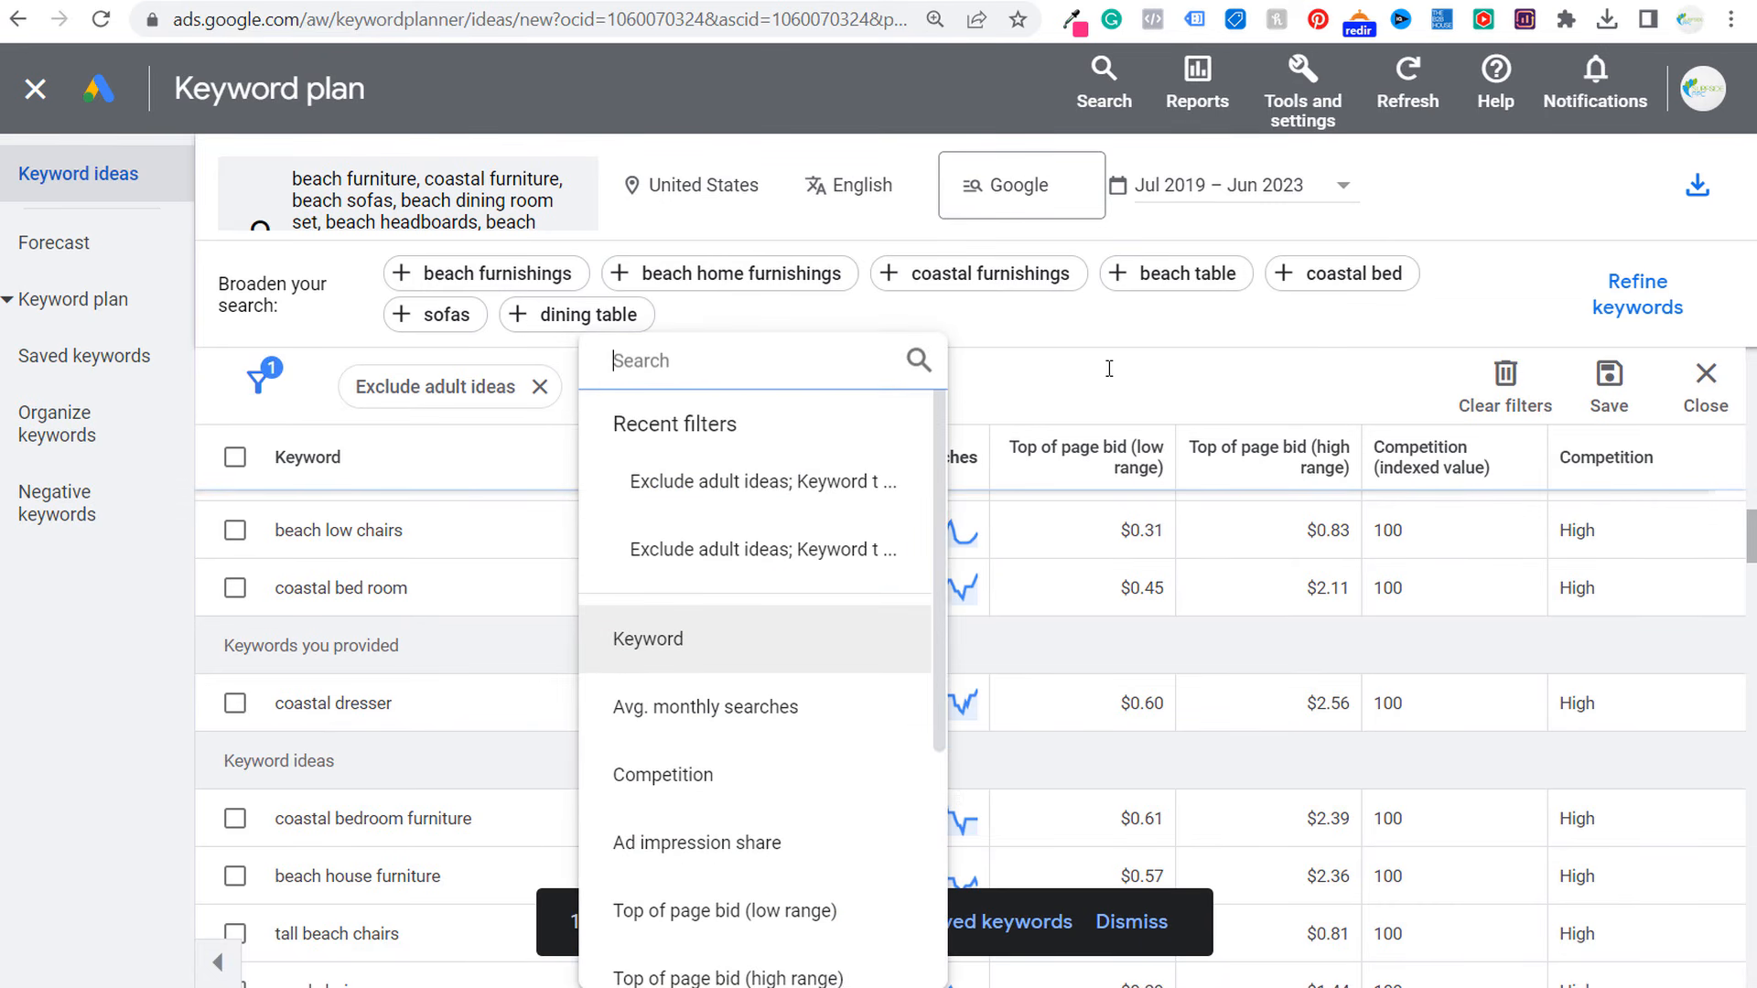
{"action": "left_click", "coordinate": [1121, 306]}
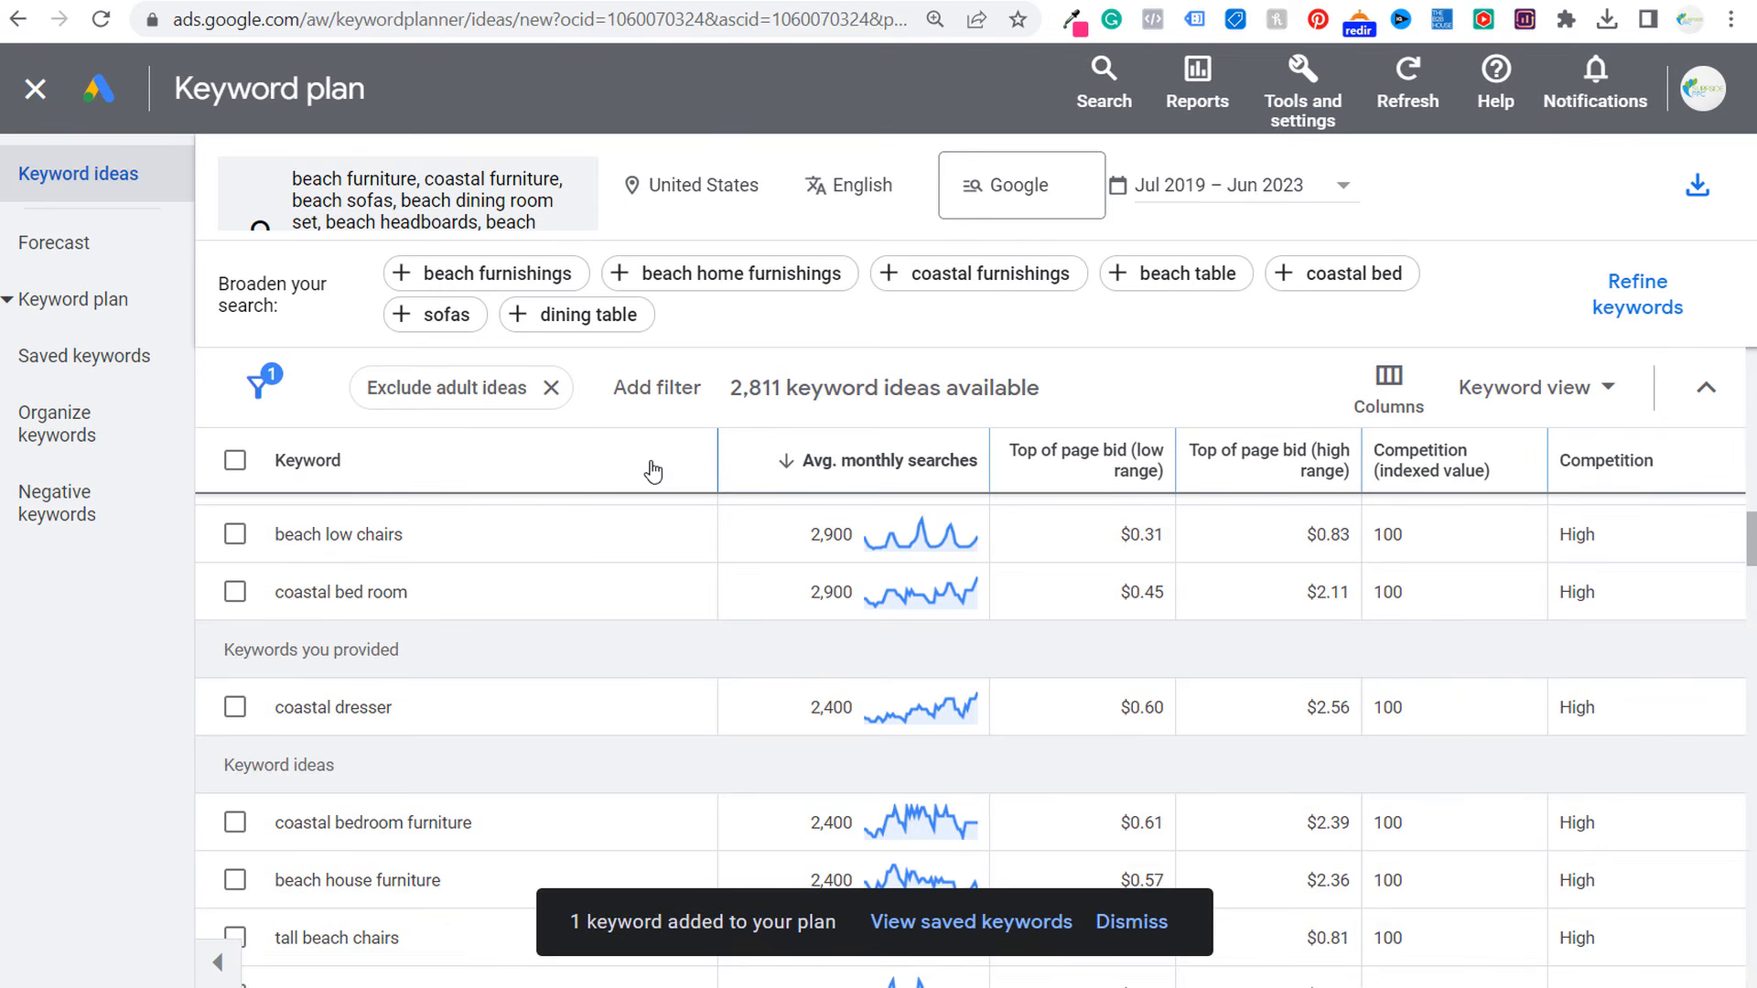
- View the plan's forecast and saved keywords, and return to the keyword ideas
{"action": "left_click", "coordinate": [124, 252]}
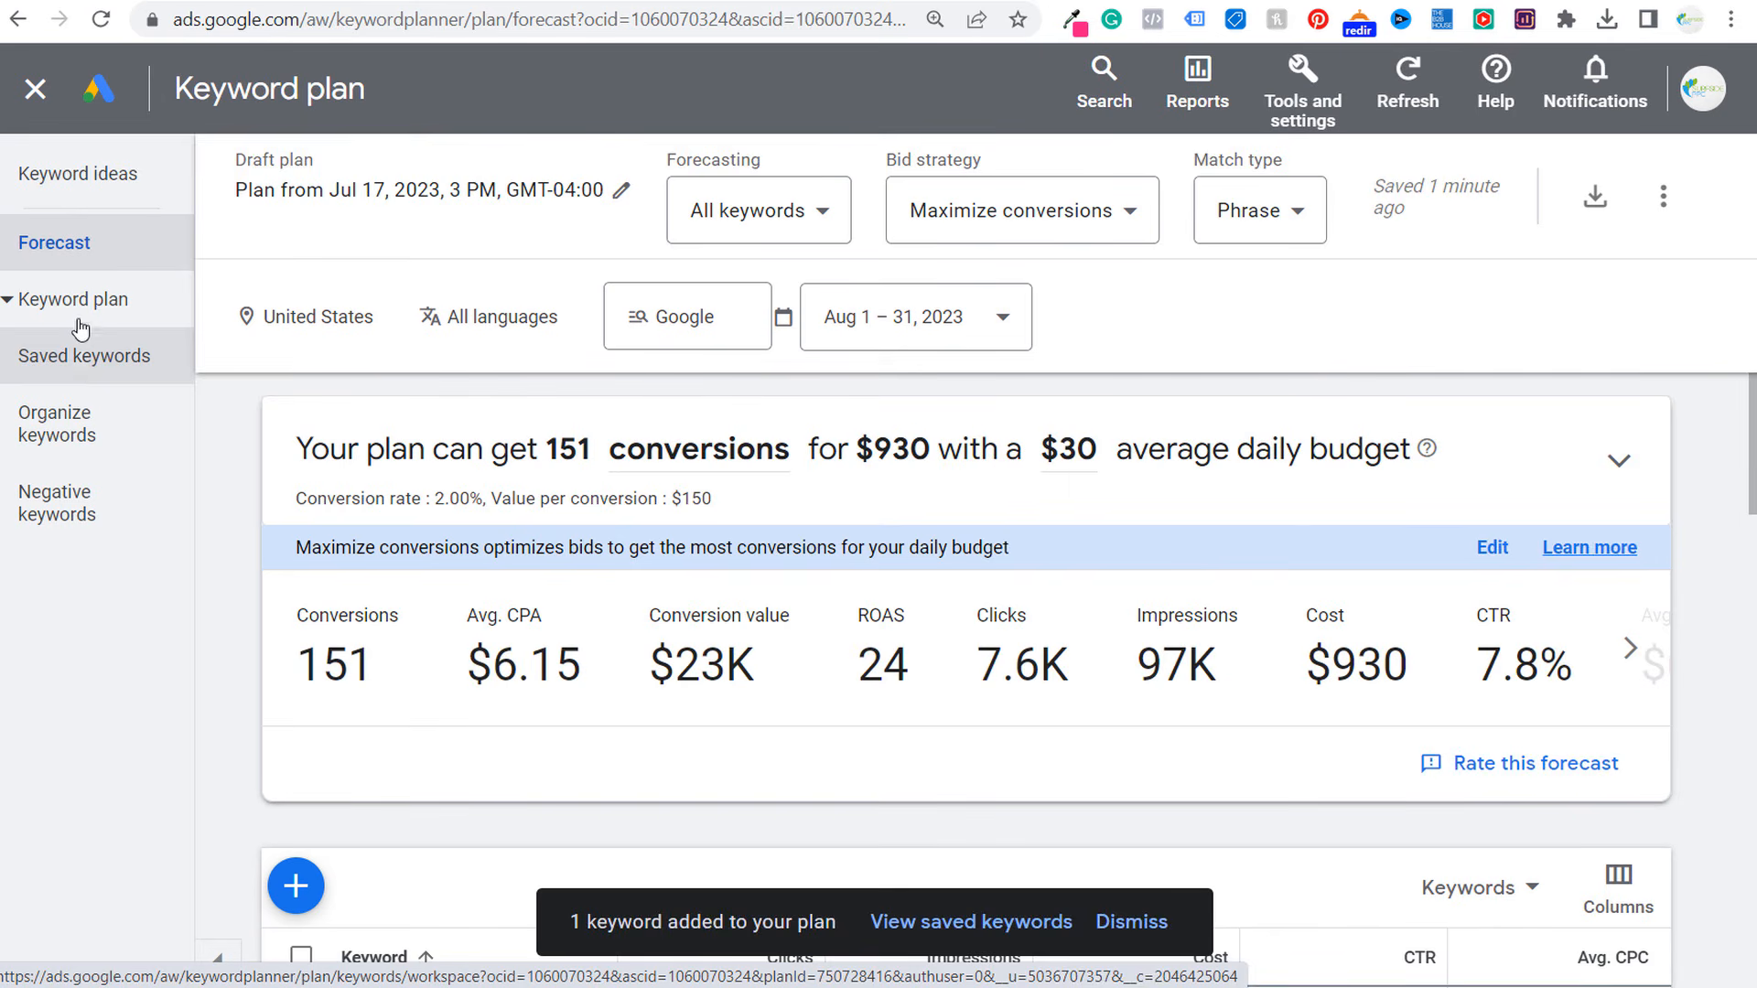
{"action": "left_click", "coordinate": [71, 297]}
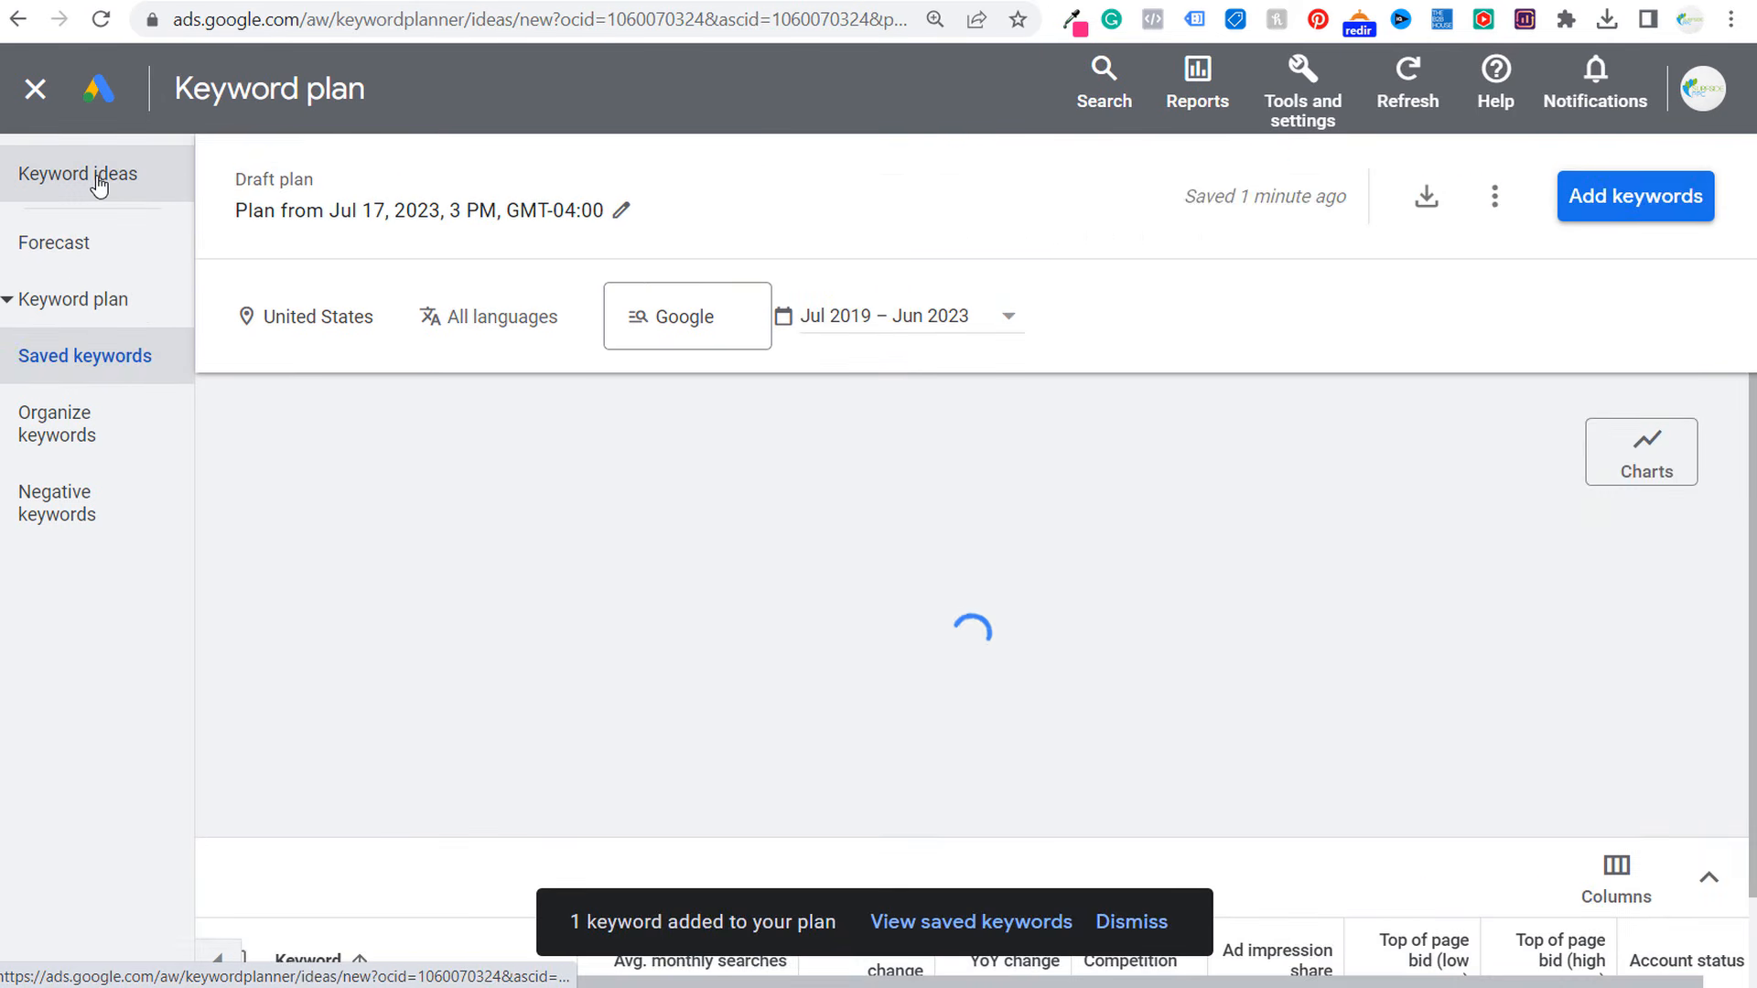
{"action": "left_click", "coordinate": [100, 183]}
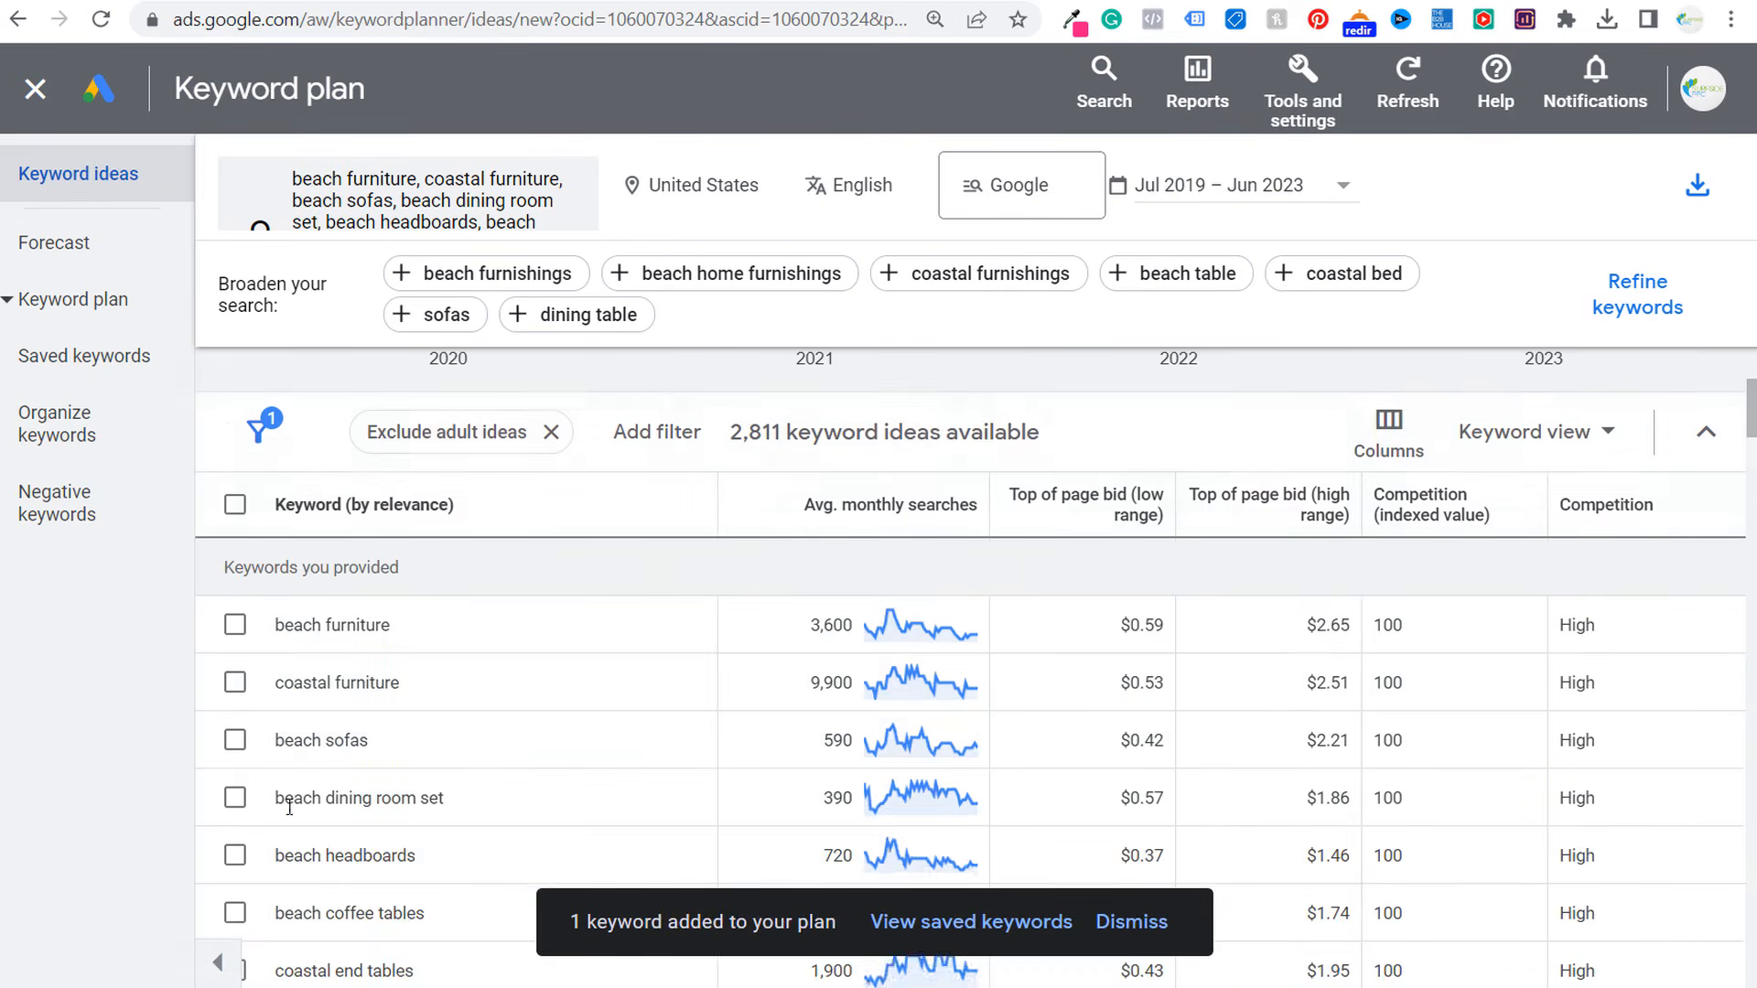
- Select all 100 keyword ideas on the current page and add them to the plan
{"action": "scroll", "coordinate": [289, 807], "scroll_direction": "down", "scroll_amount": 4}
{"action": "left_click", "coordinate": [235, 457]}
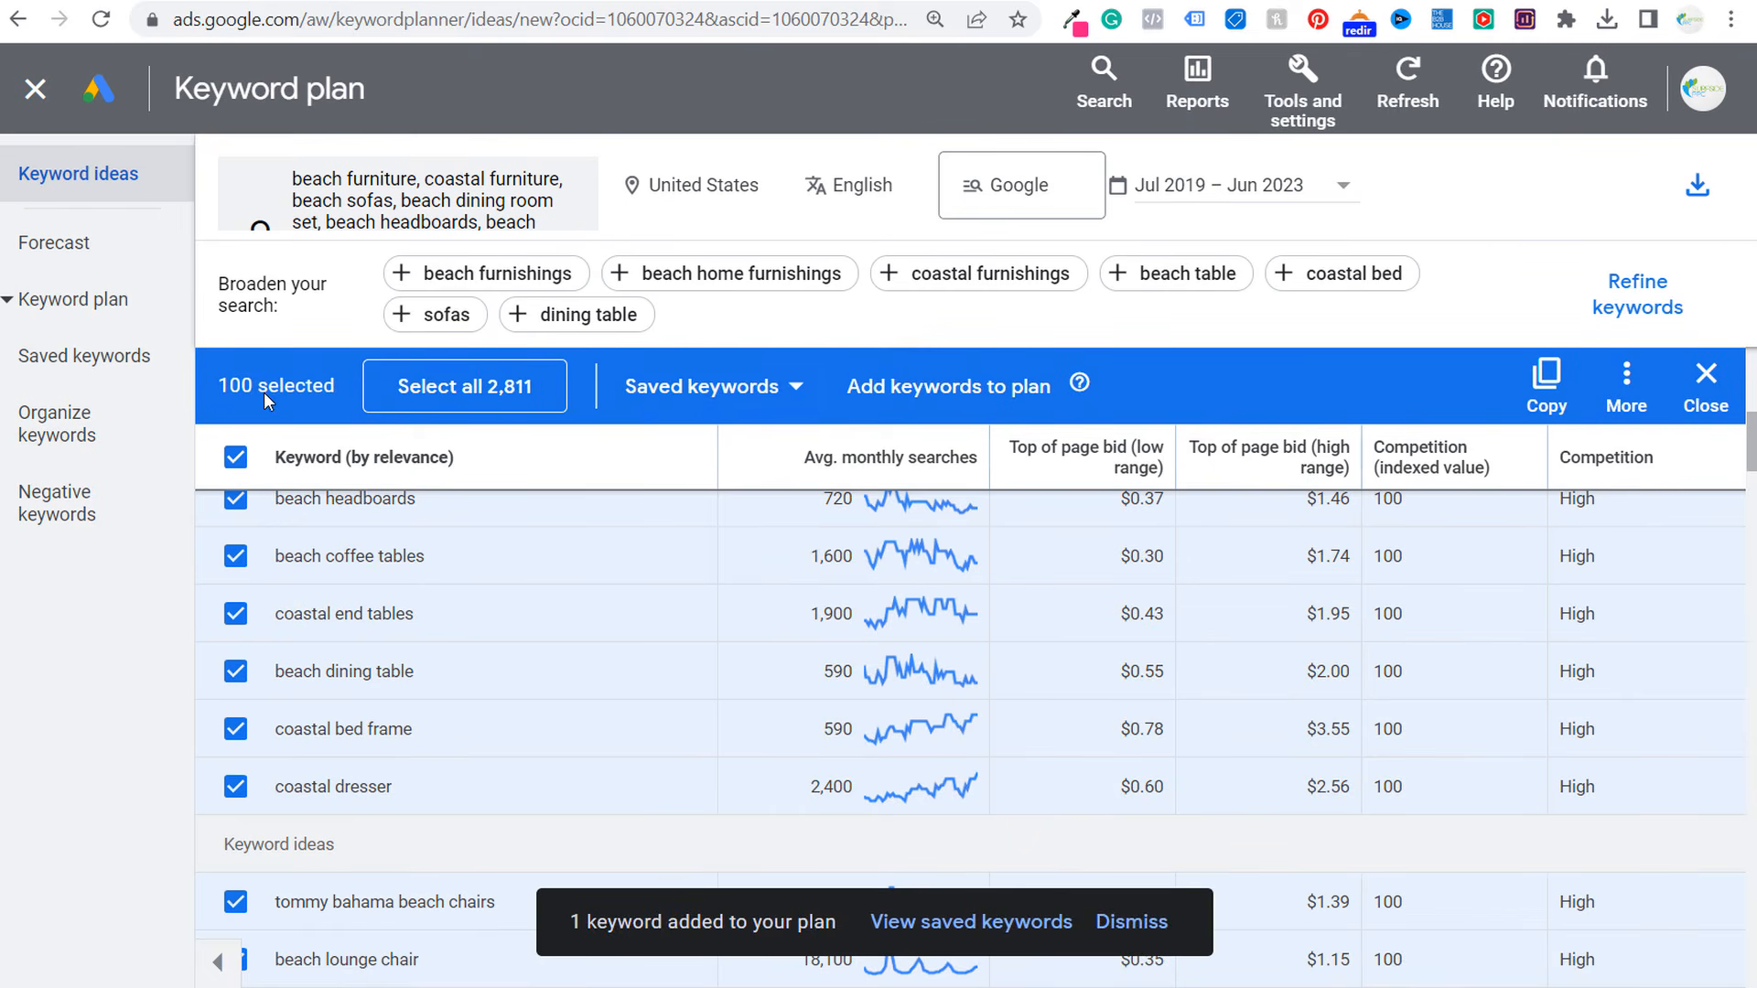
{"action": "left_click", "coordinate": [723, 389]}
{"action": "left_click", "coordinate": [698, 451]}
{"action": "left_click", "coordinate": [963, 387]}
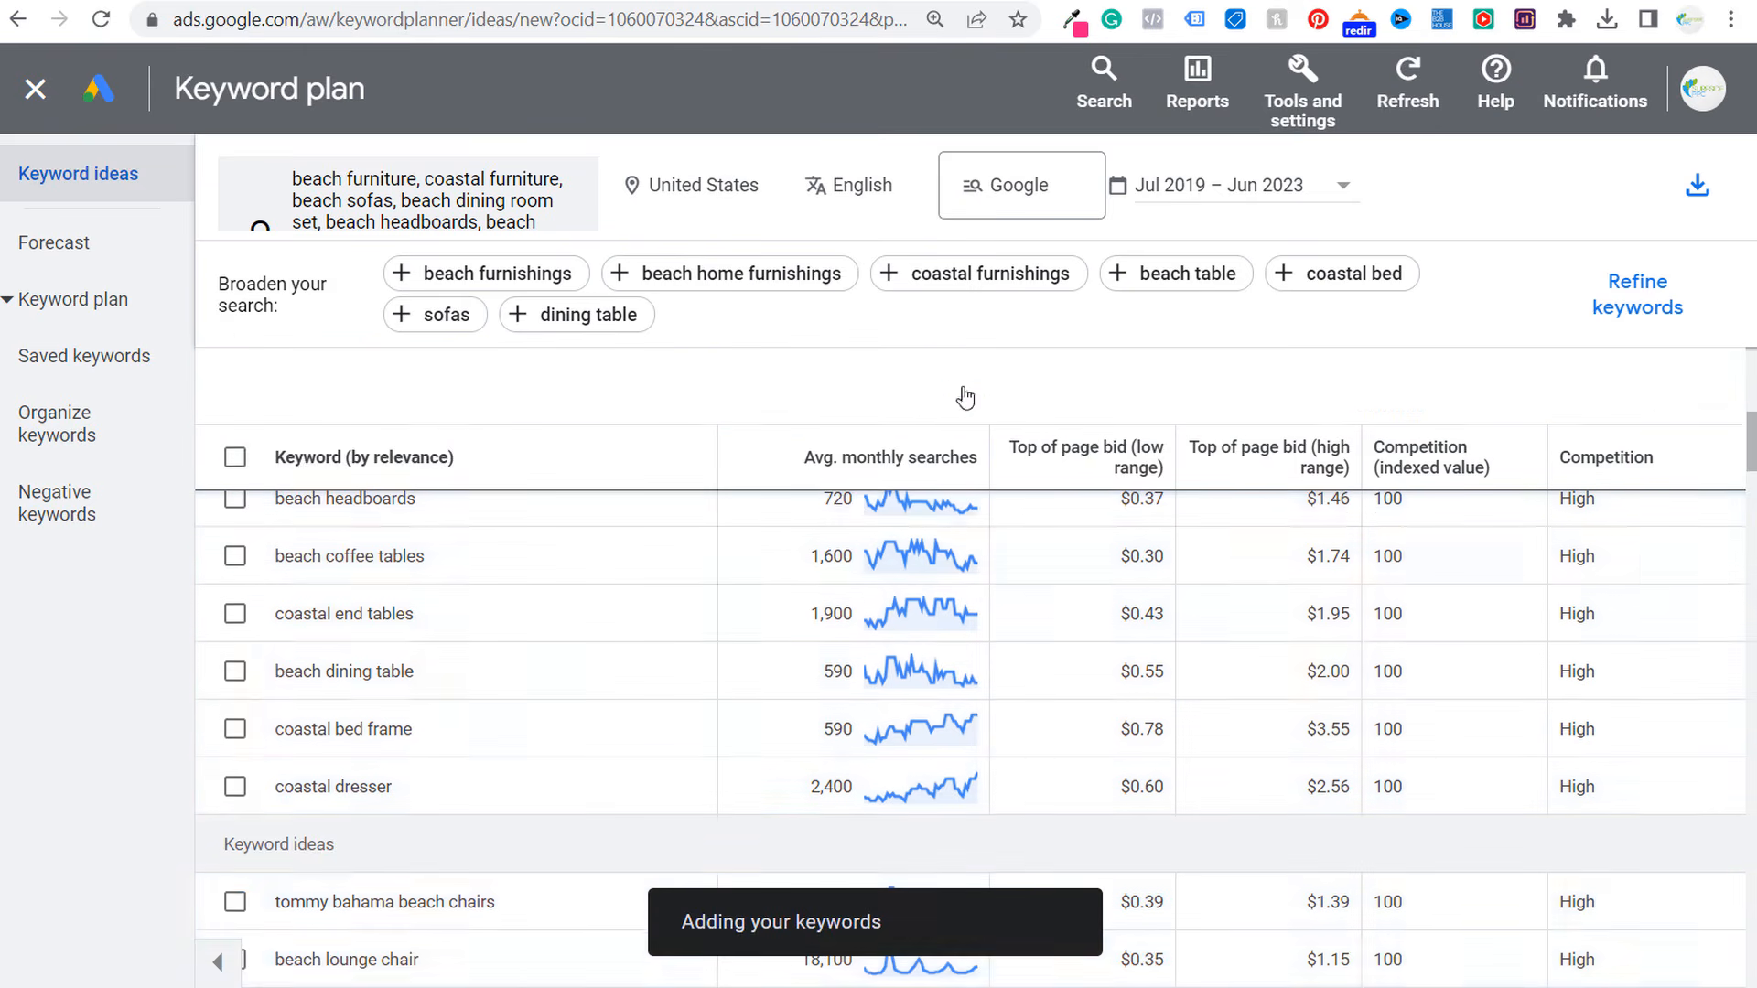
- Open the plan's saved keywords and rename the draft plan as Sample Google Keyword Planner Plan
{"action": "left_click", "coordinate": [111, 357]}
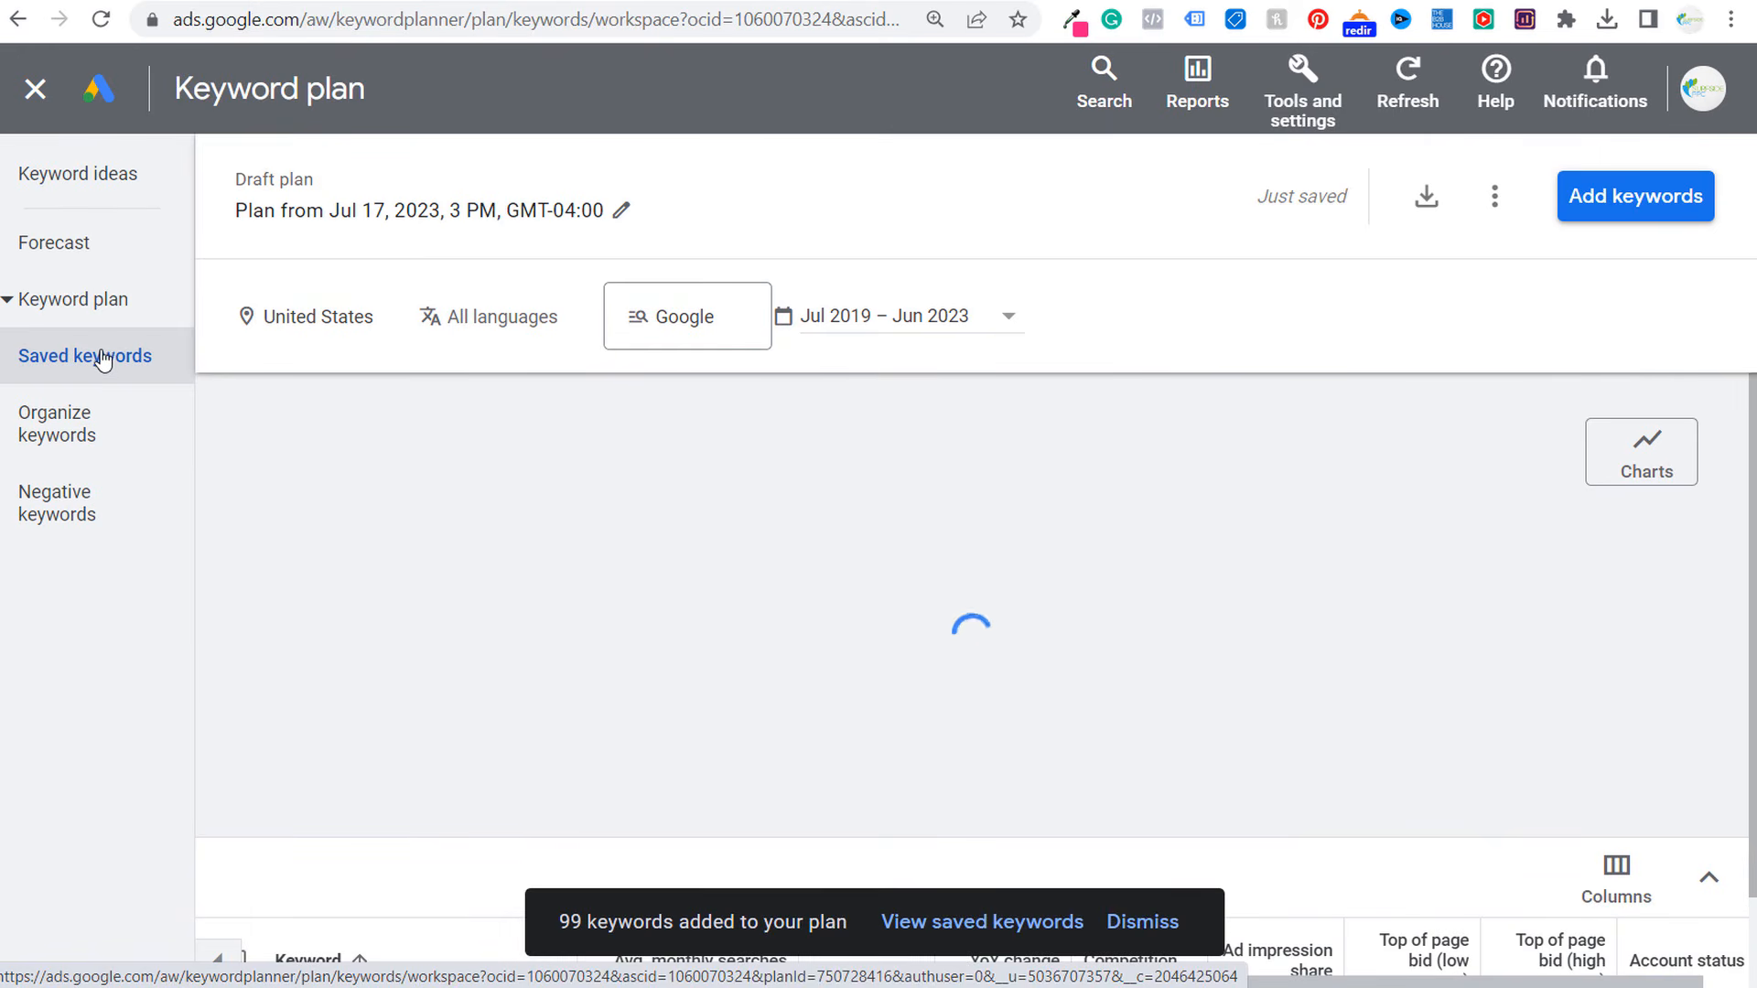
{"action": "left_click", "coordinate": [625, 215]}
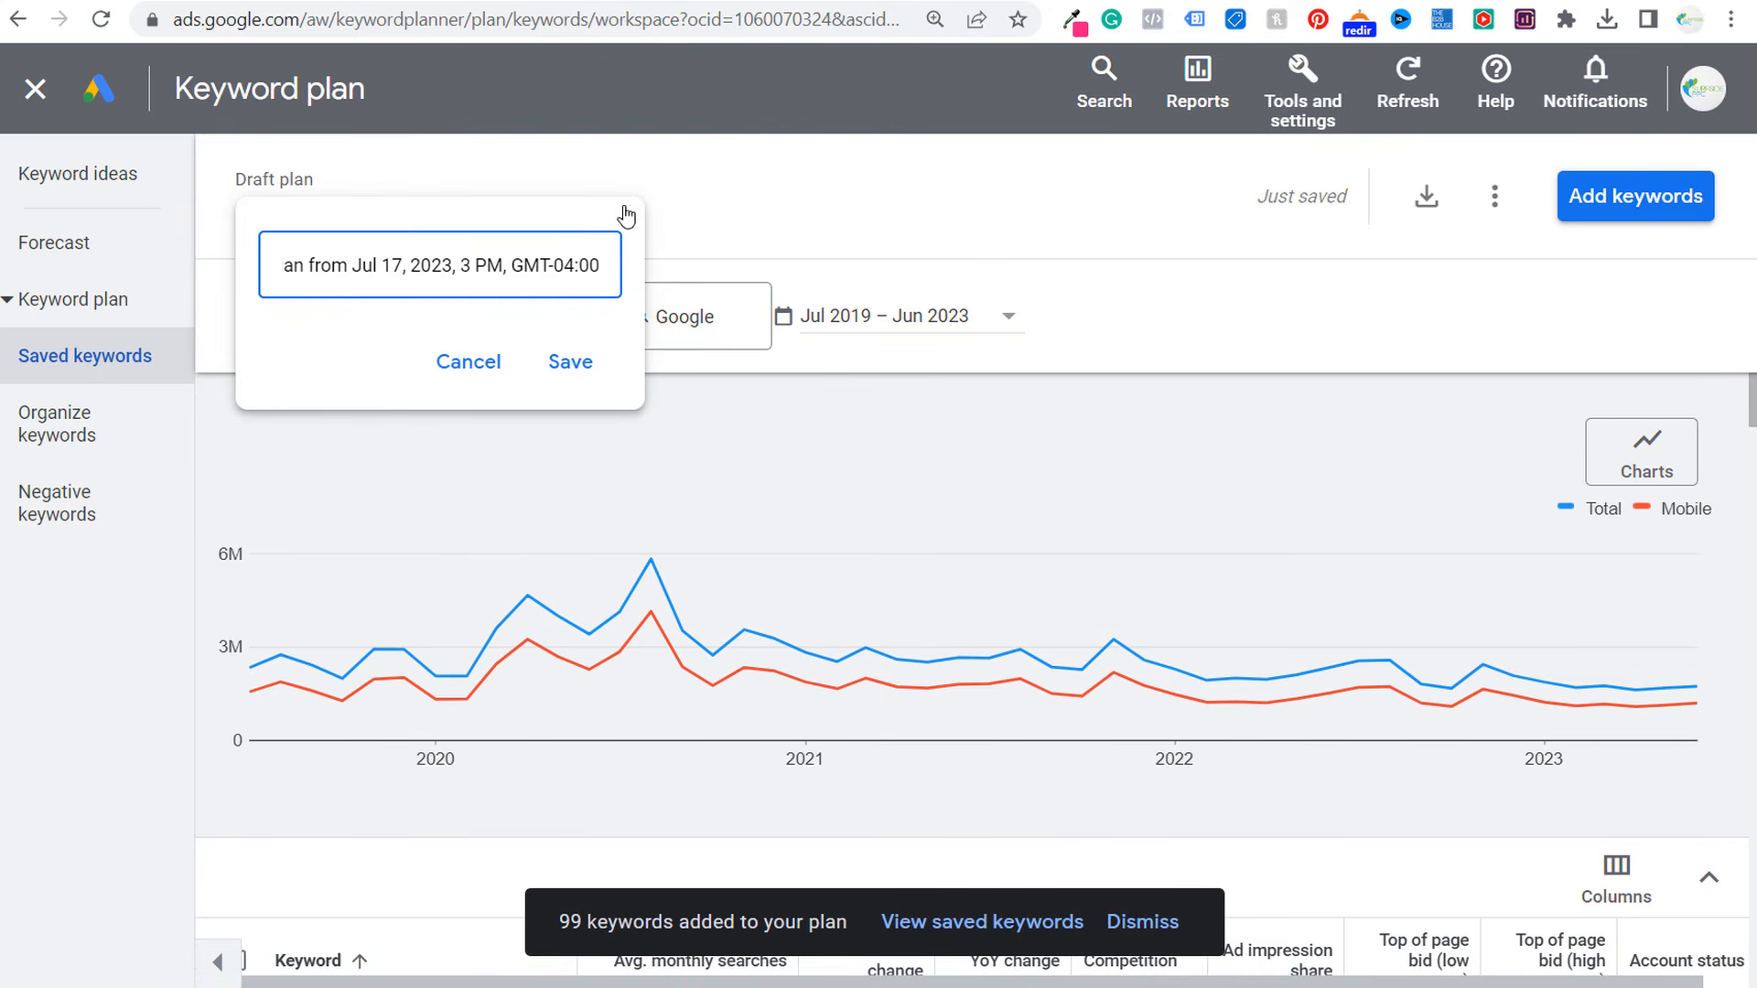
{"action": "triple_click", "coordinate": [385, 272]}
{"action": "type", "text": "Sa"}
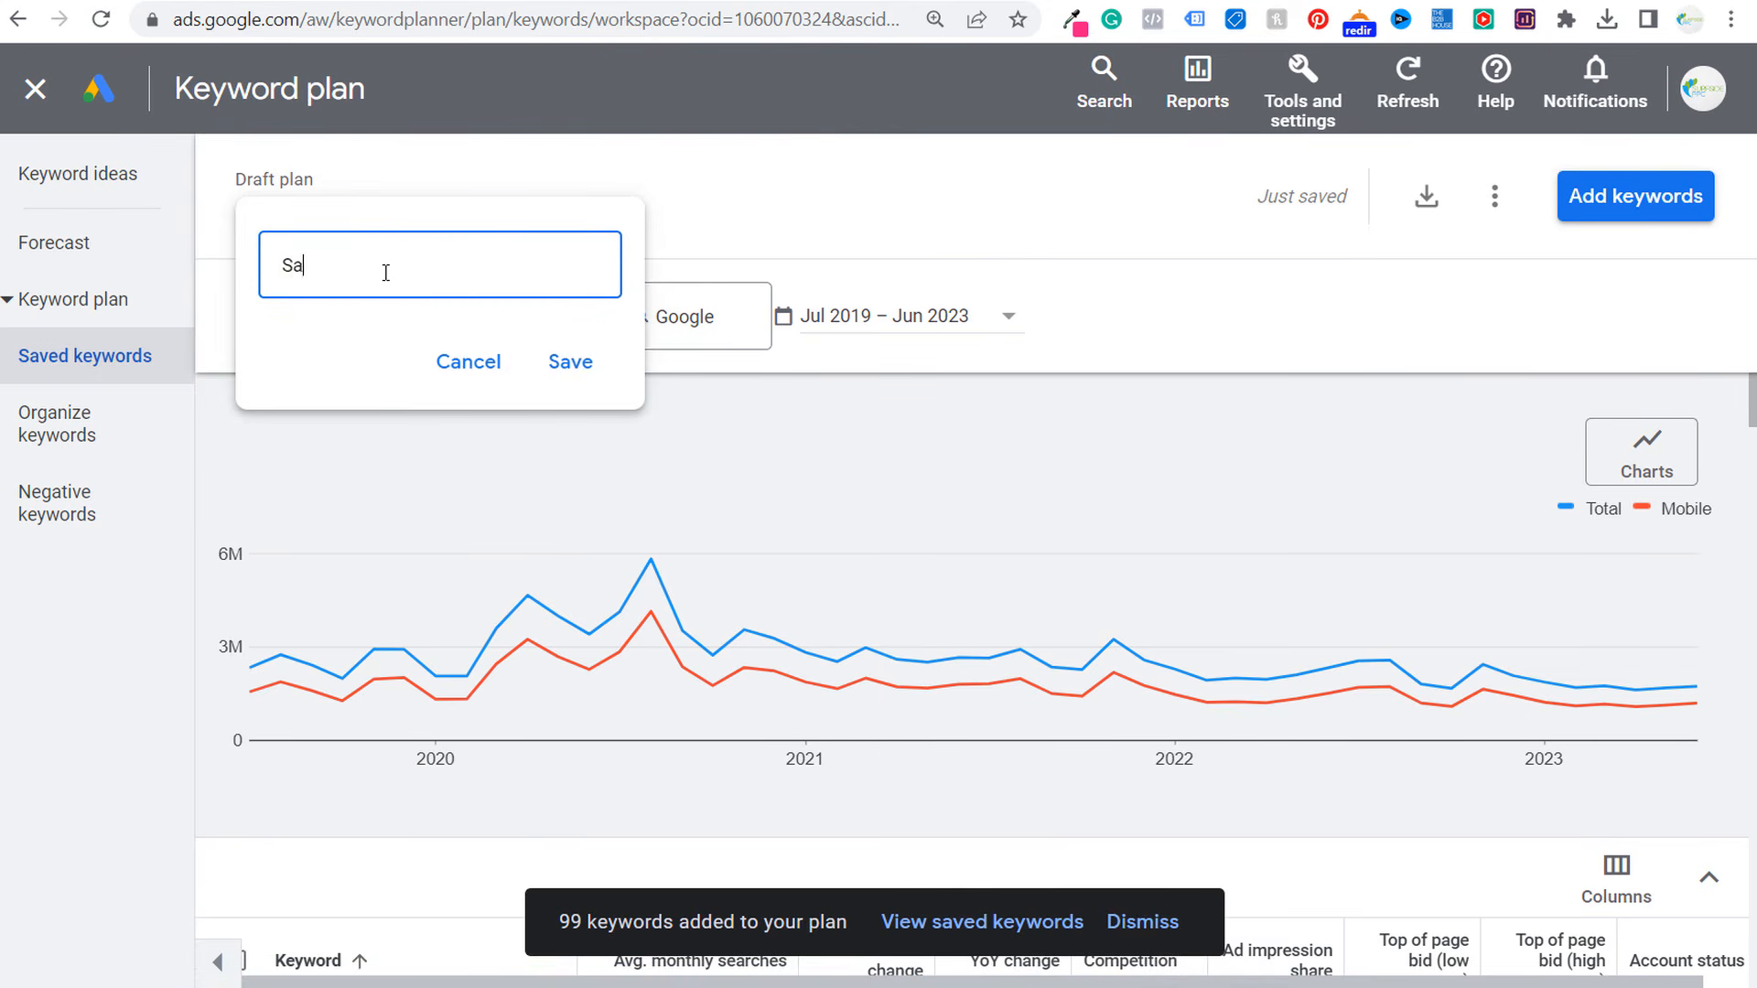
{"action": "type", "text": "mple Google Keyword Planner Plan"}
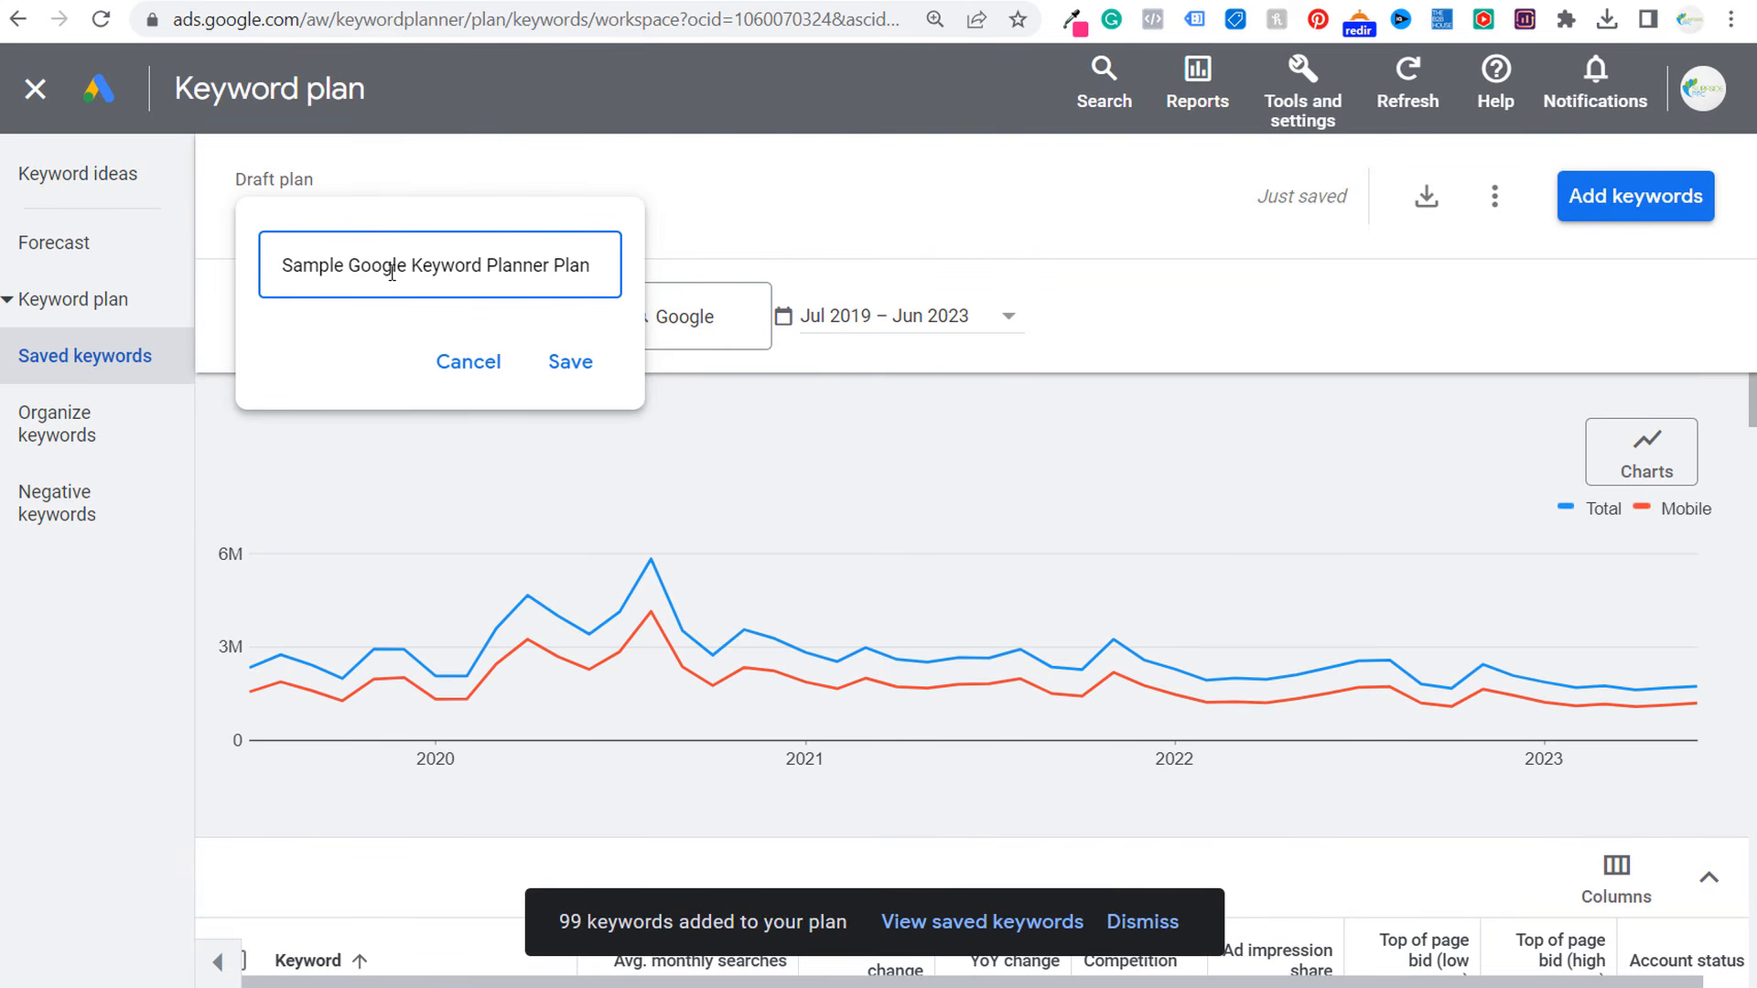
{"action": "left_click", "coordinate": [578, 370]}
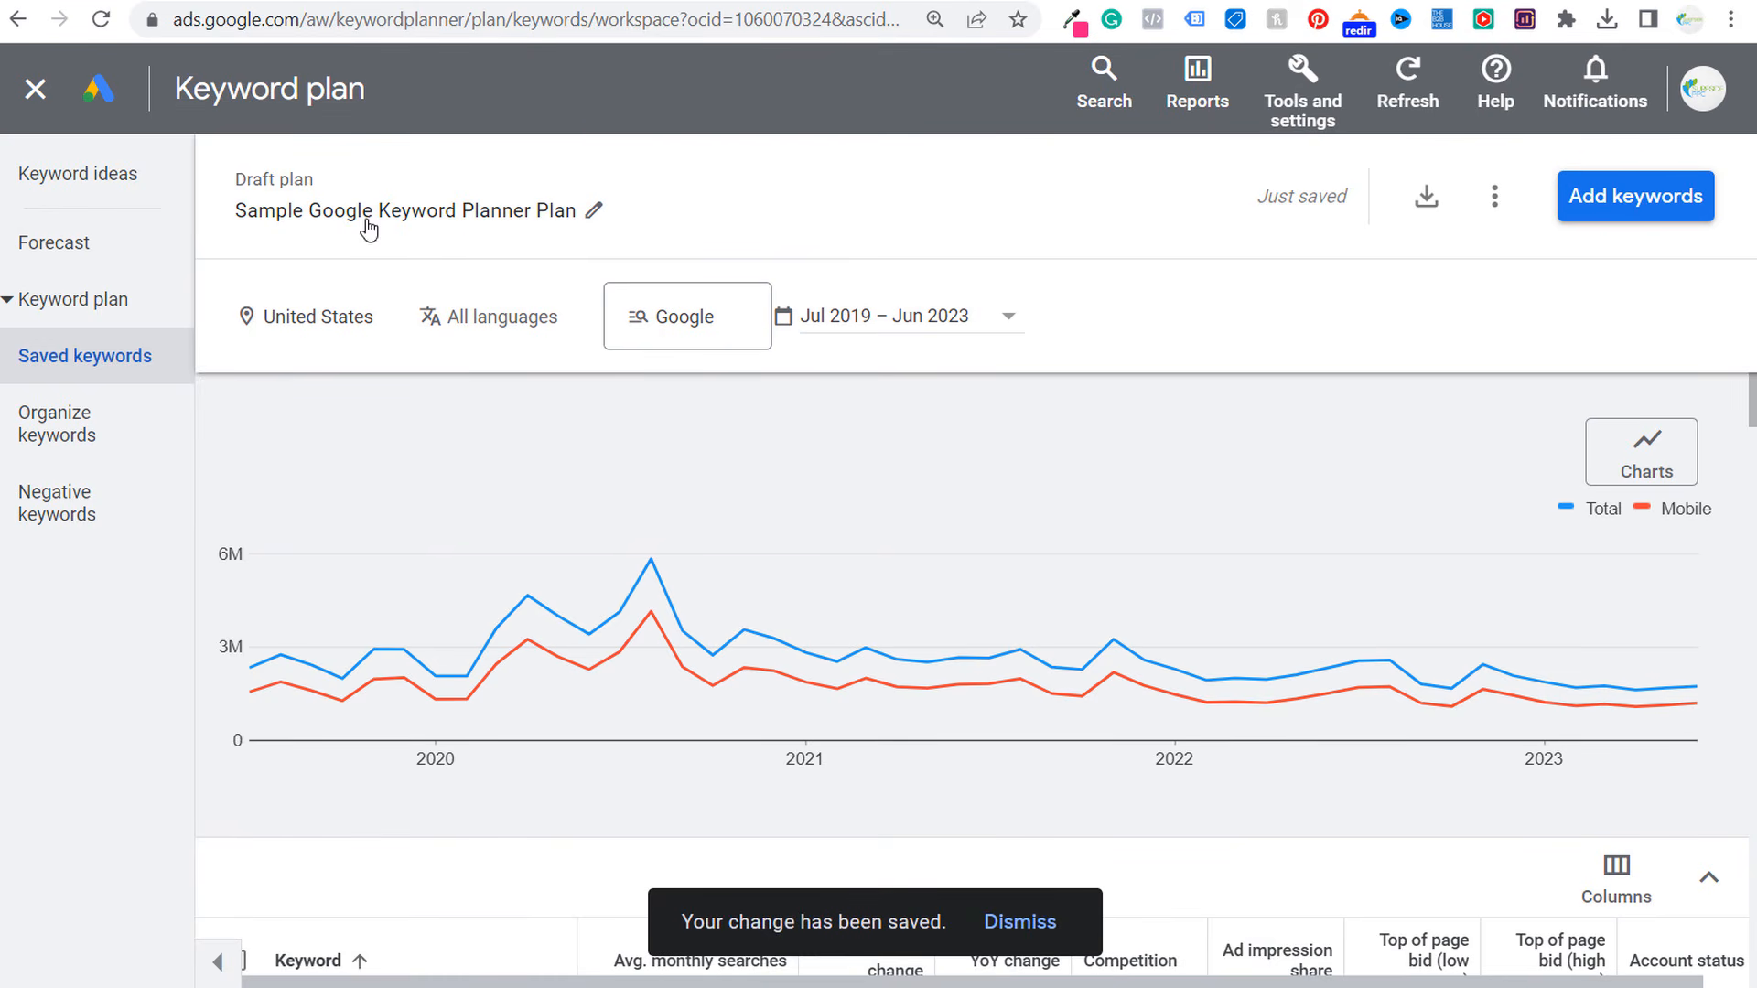
- View the keyword organization options and the negative keyword form's match types, and return to the keyword ideas
{"action": "left_click", "coordinate": [98, 434]}
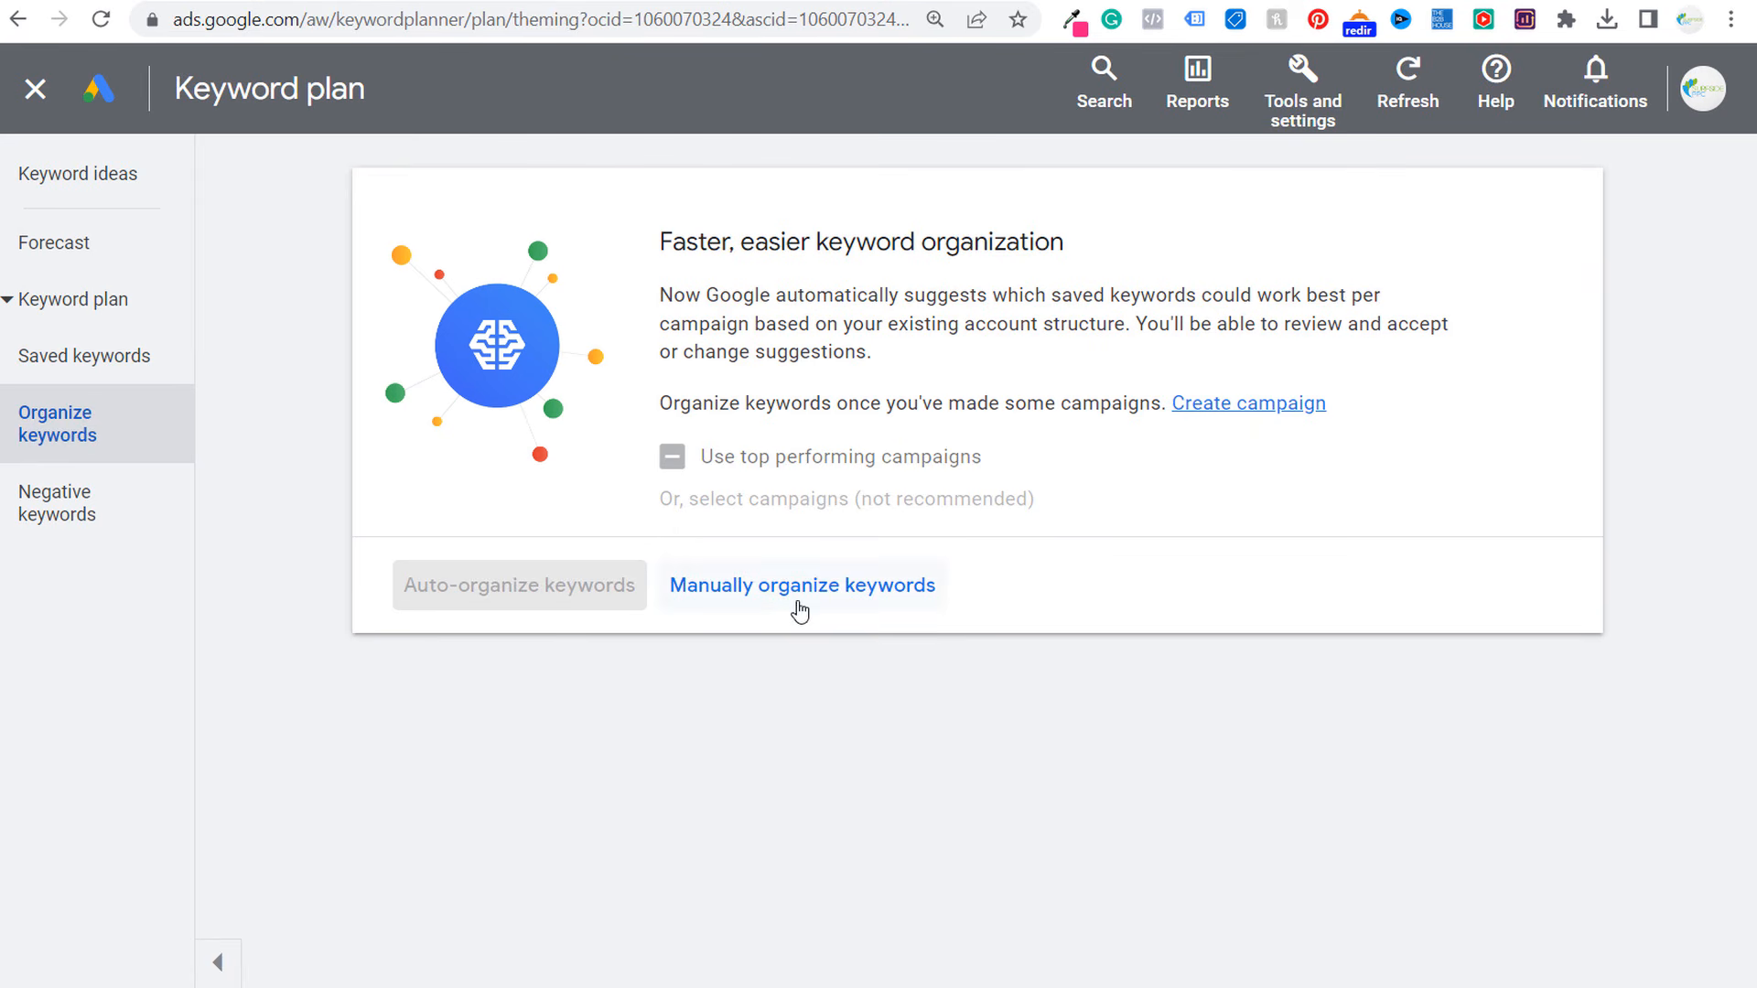
{"action": "left_click", "coordinate": [125, 517]}
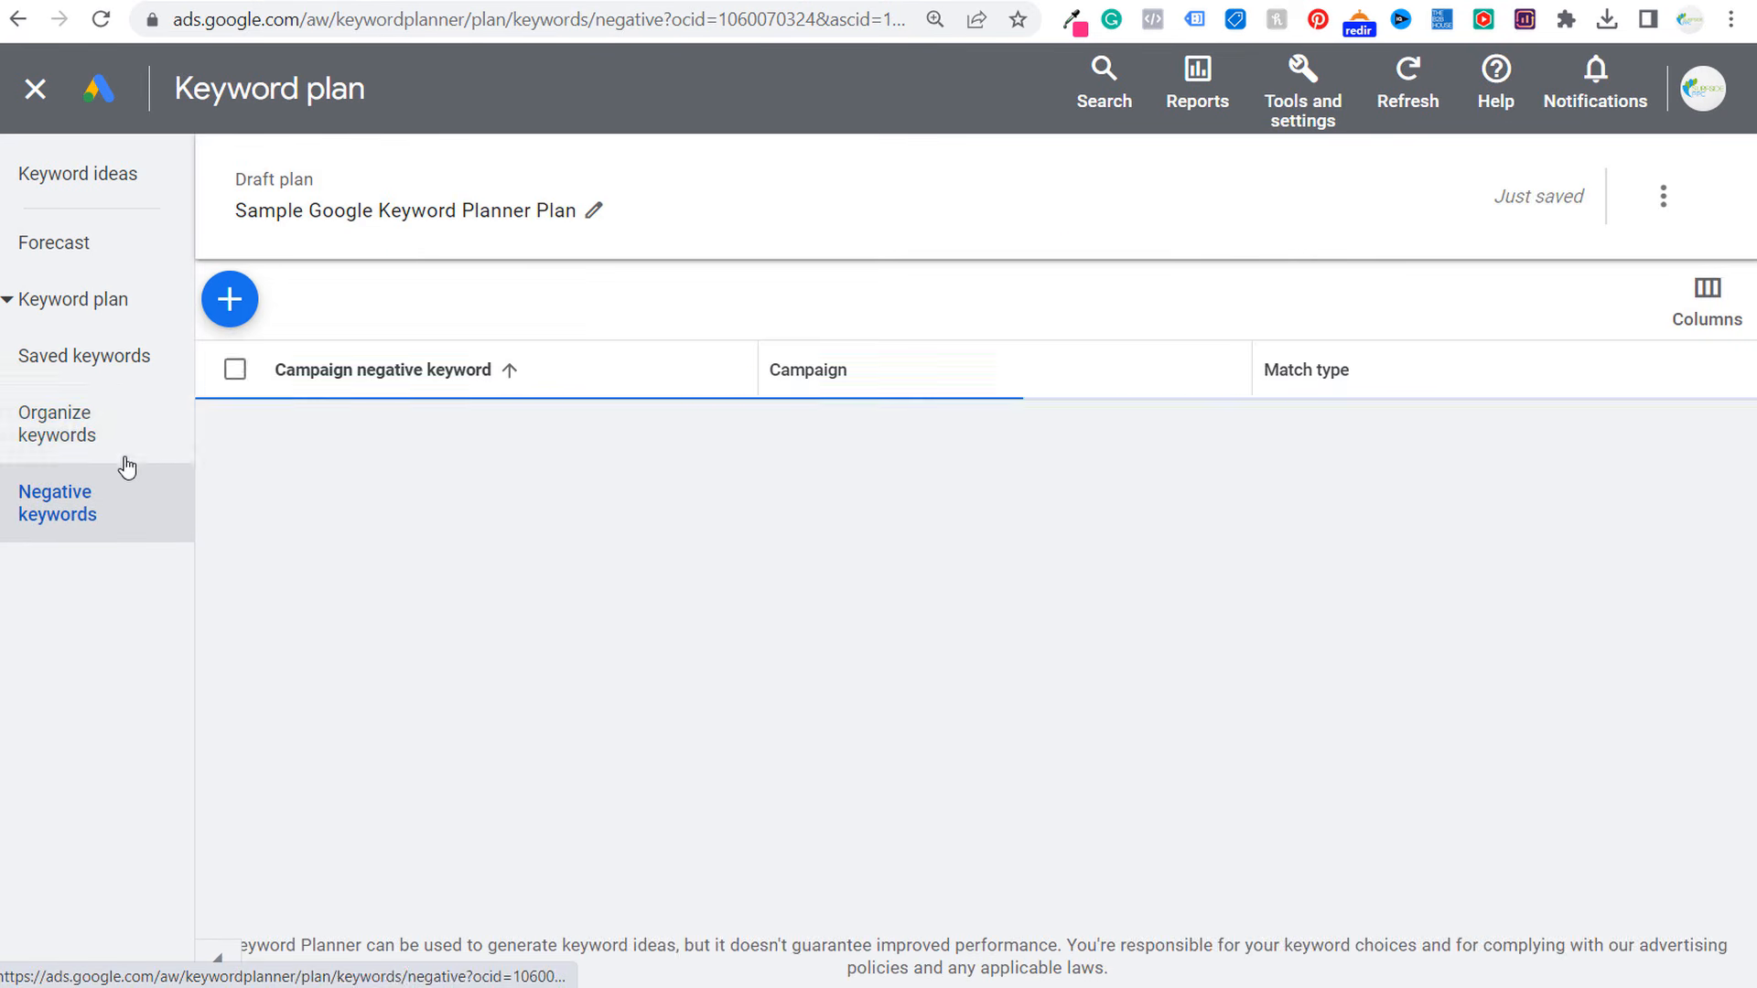
{"action": "left_click", "coordinate": [918, 476]}
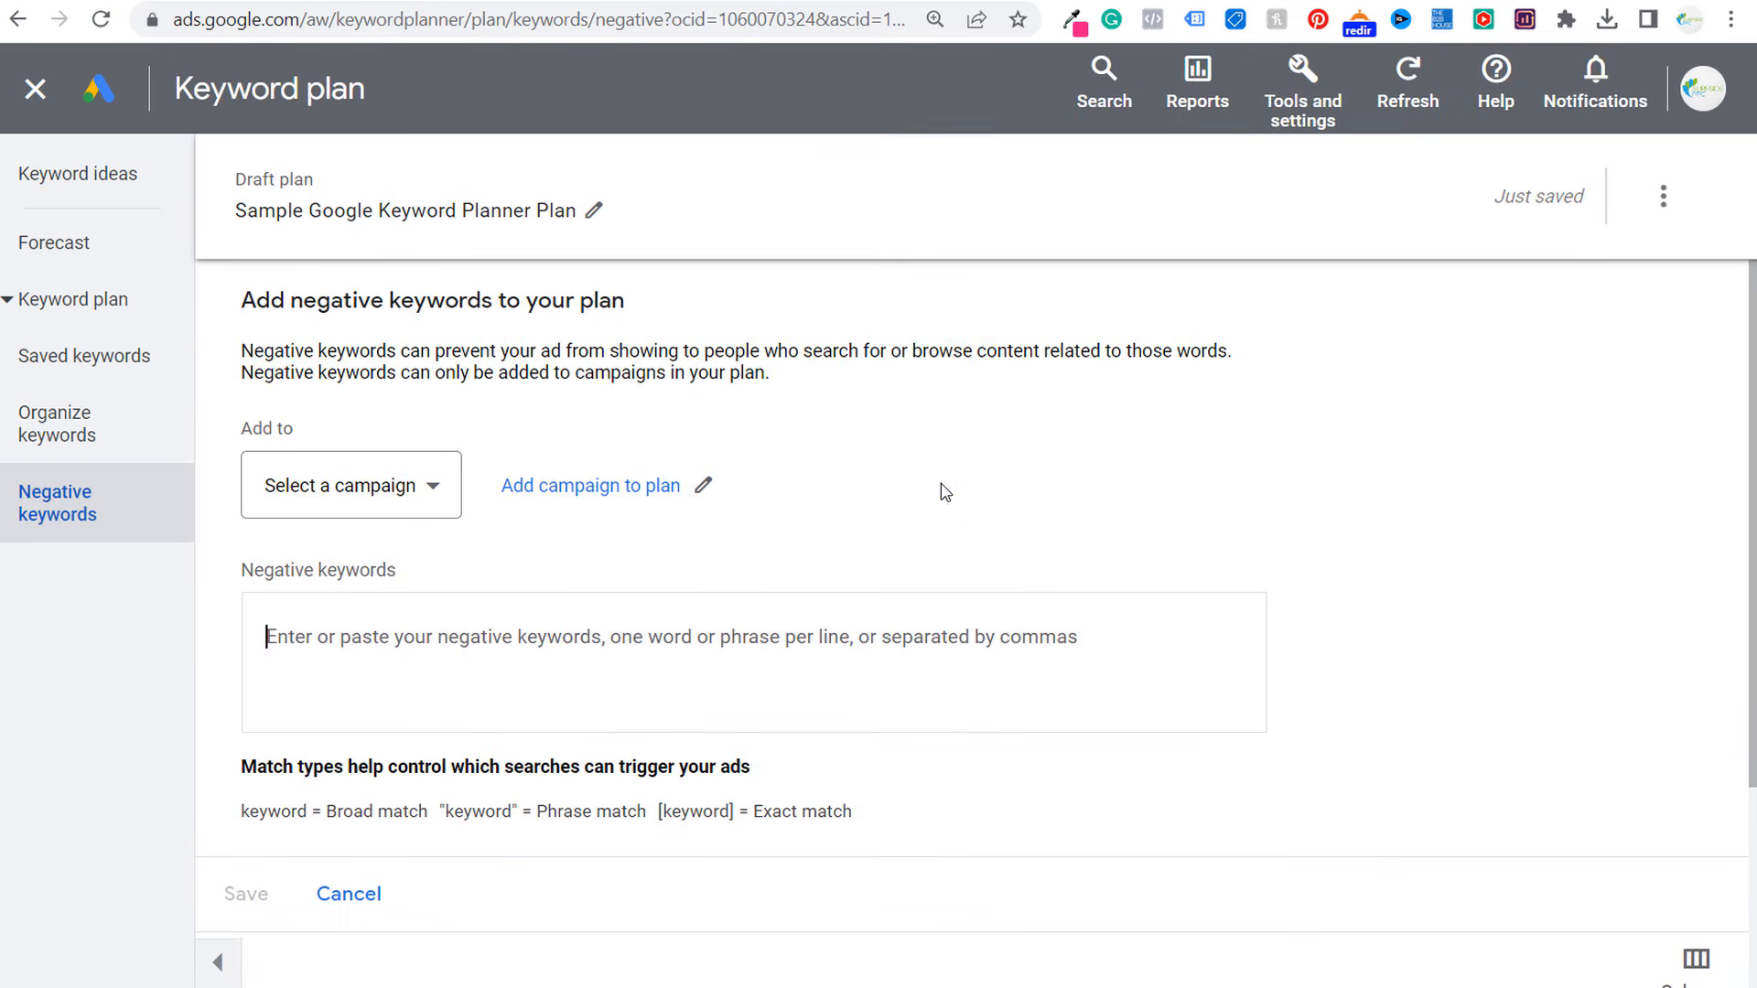
{"action": "left_click", "coordinate": [1056, 653]}
{"action": "left_click_drag", "start_coordinate": [235, 813], "coordinate": [920, 829]}
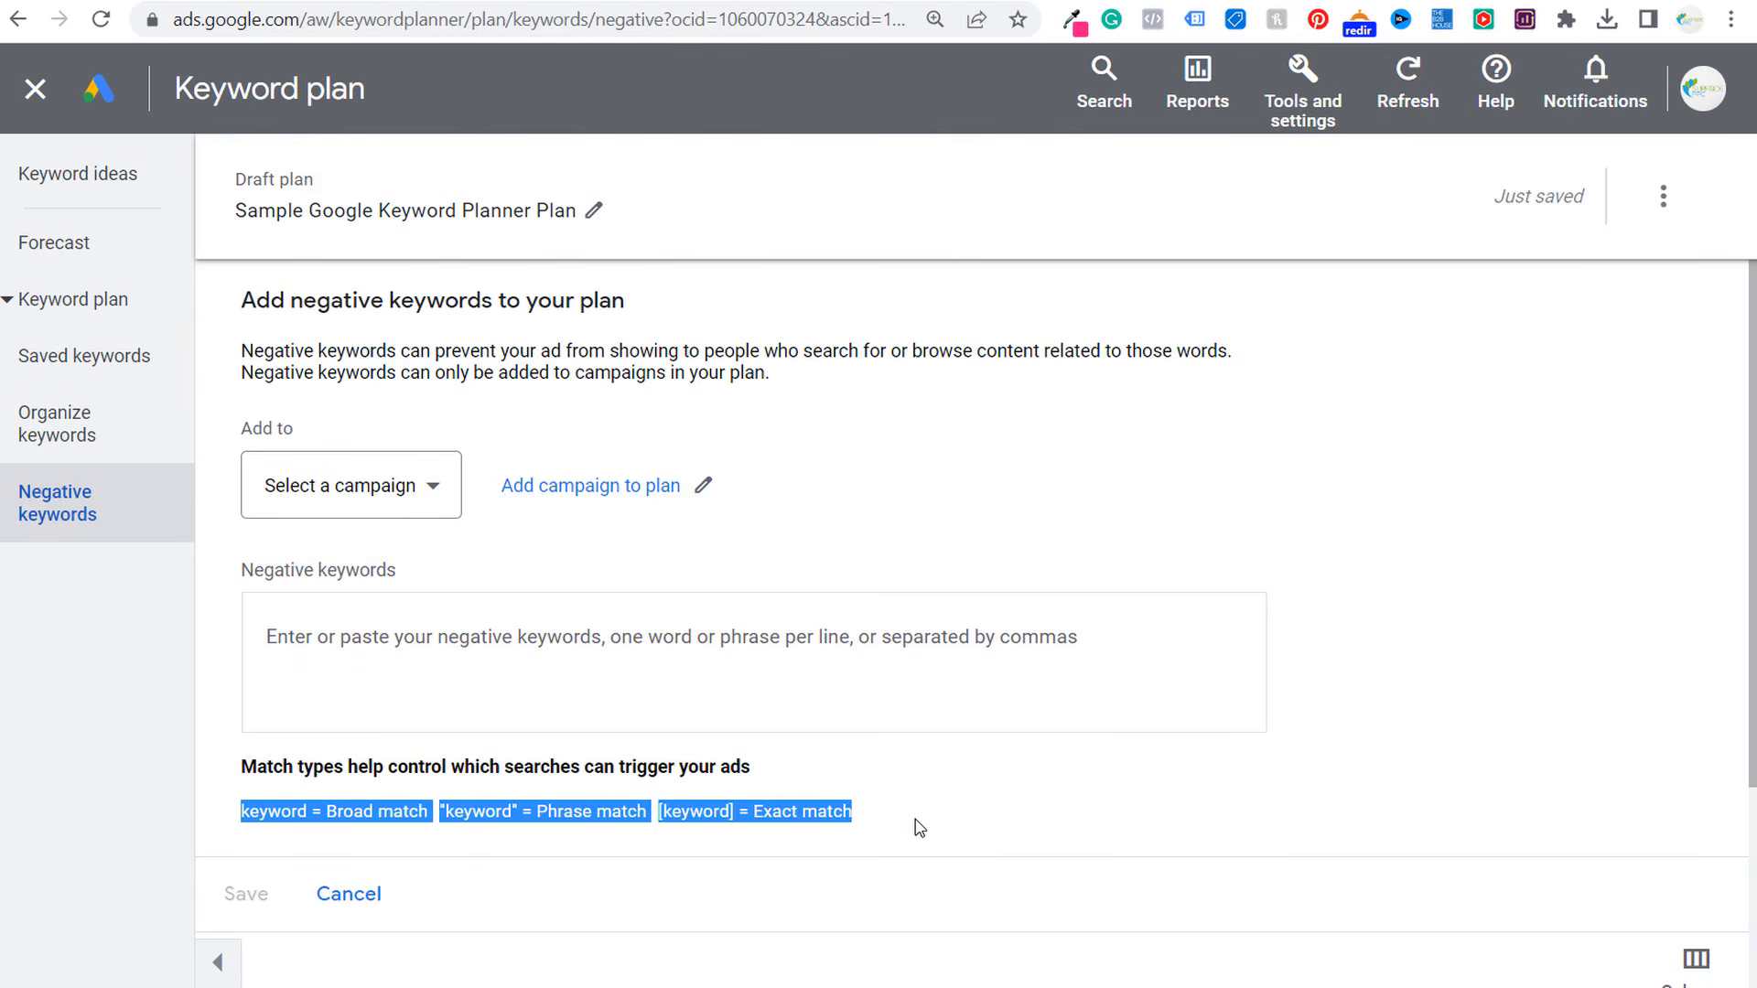
{"action": "left_click", "coordinate": [471, 813]}
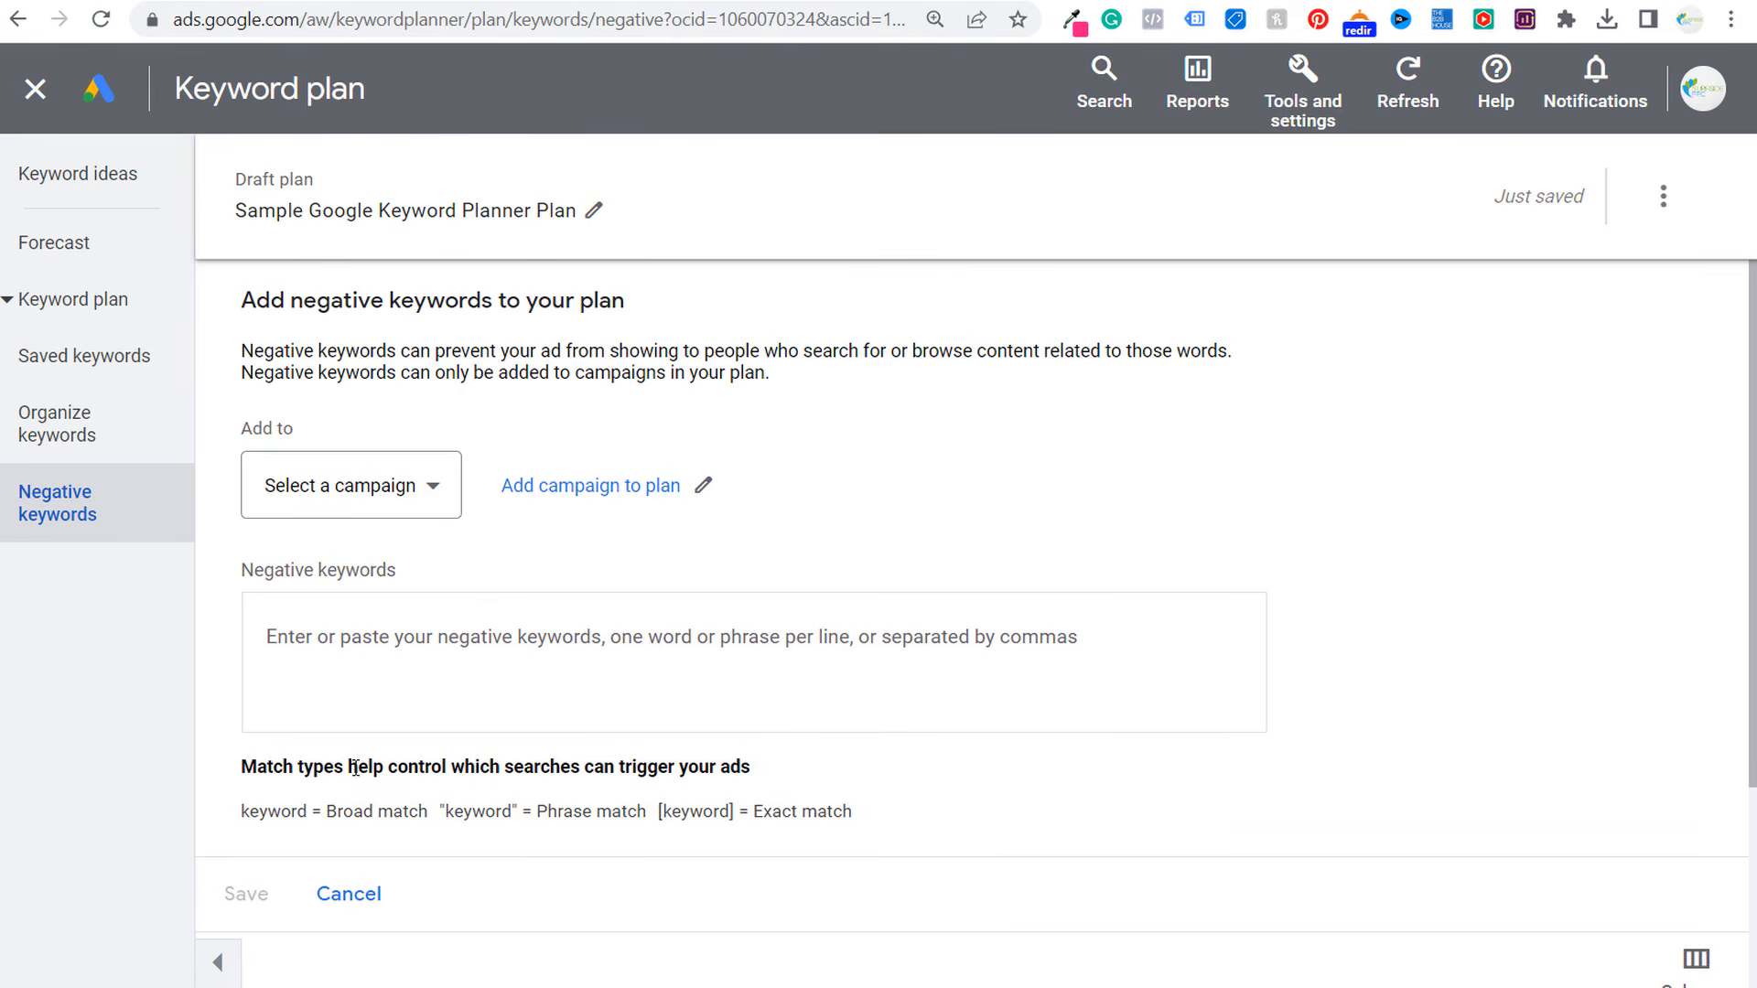
{"action": "left_click", "coordinate": [72, 202]}
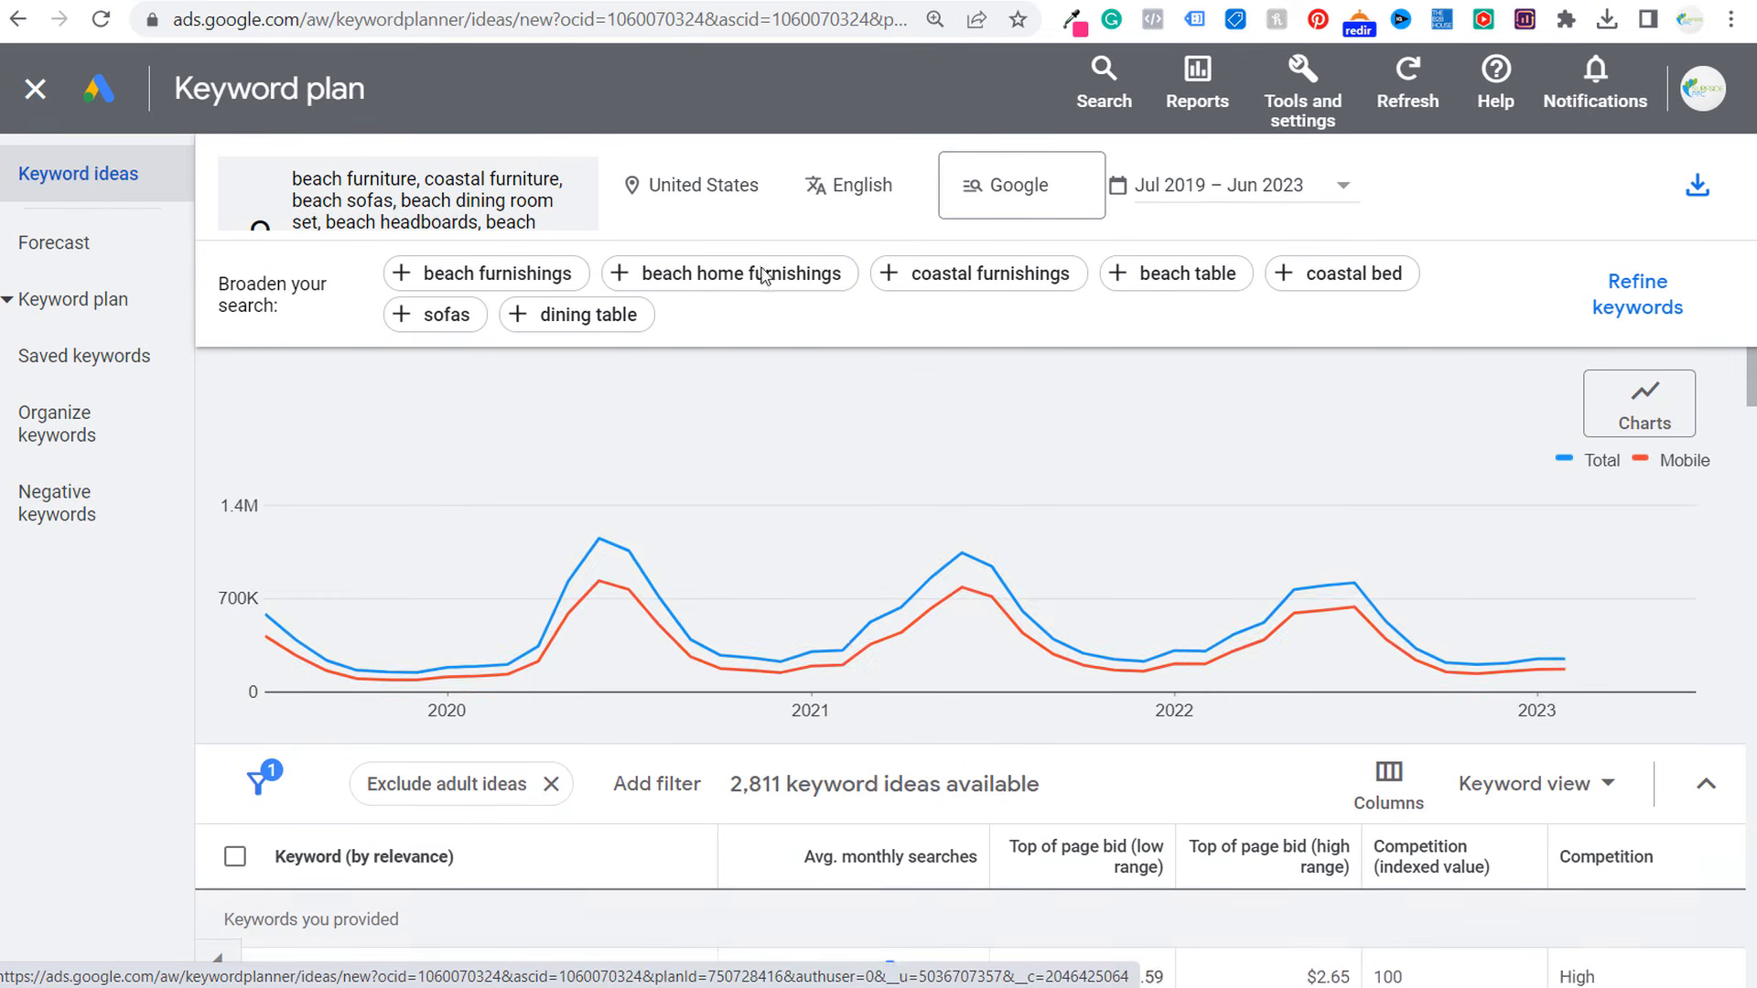
{"action": "scroll", "coordinate": [1188, 648], "scroll_direction": "down", "scroll_amount": 4}
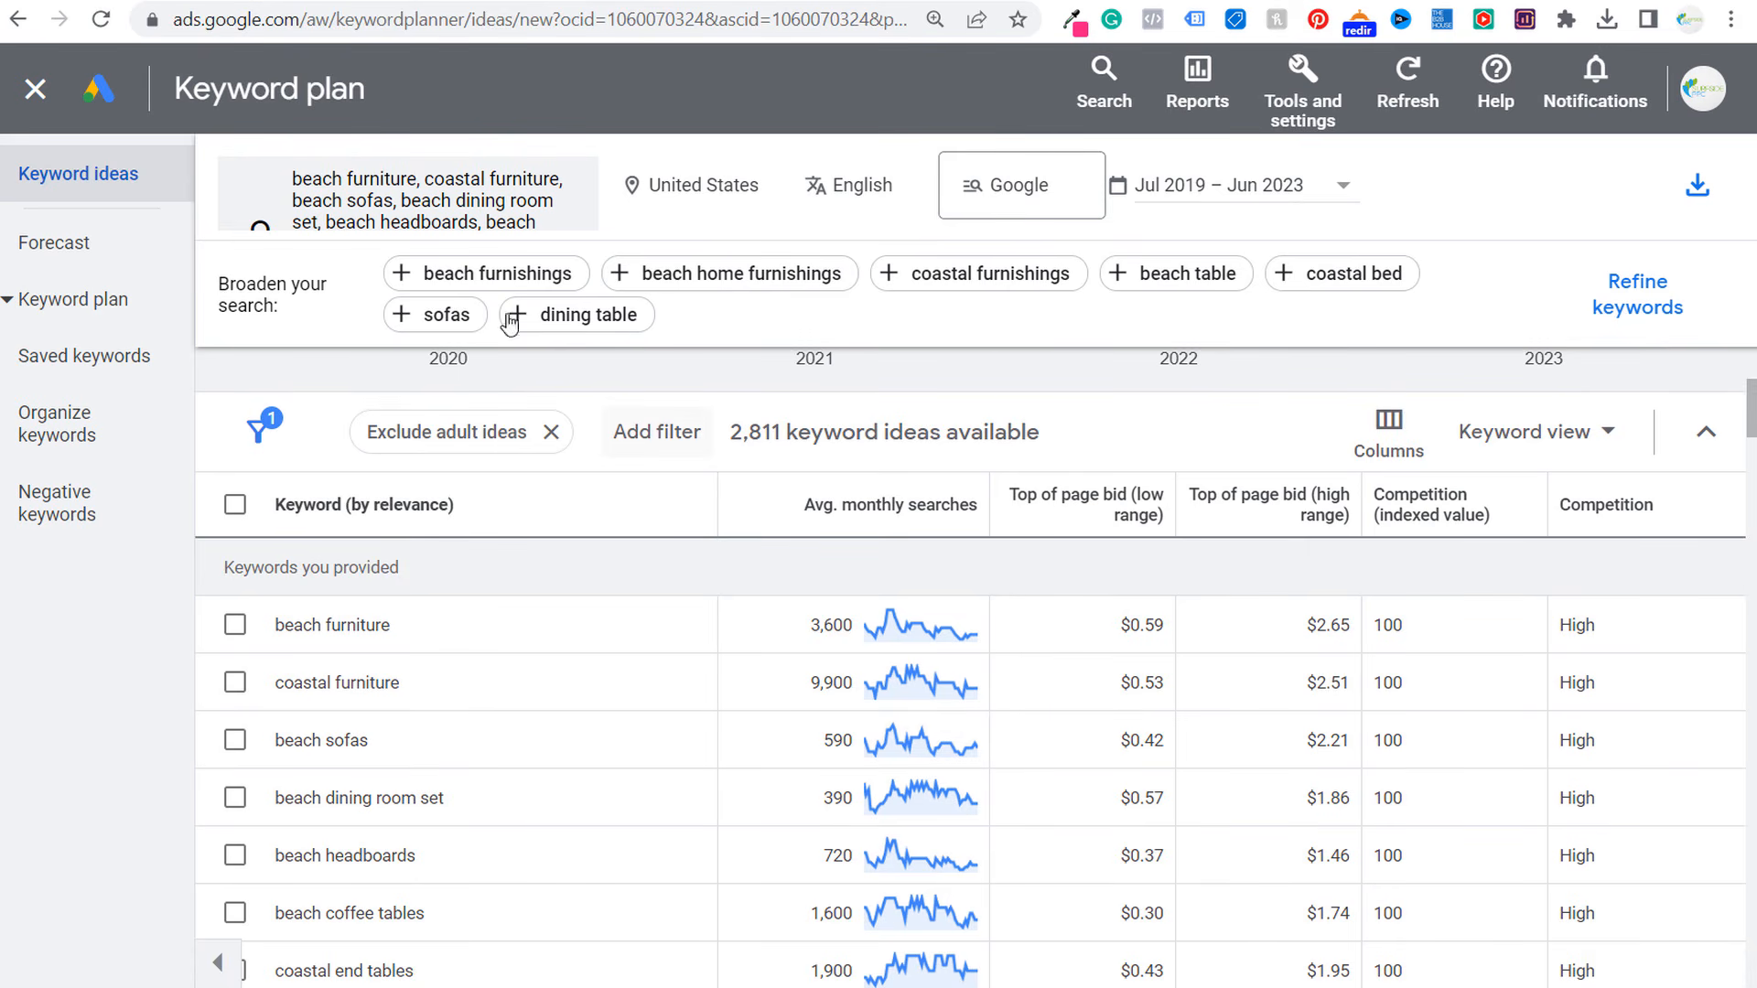
{"action": "left_click", "coordinate": [430, 218]}
{"action": "left_click", "coordinate": [503, 325]}
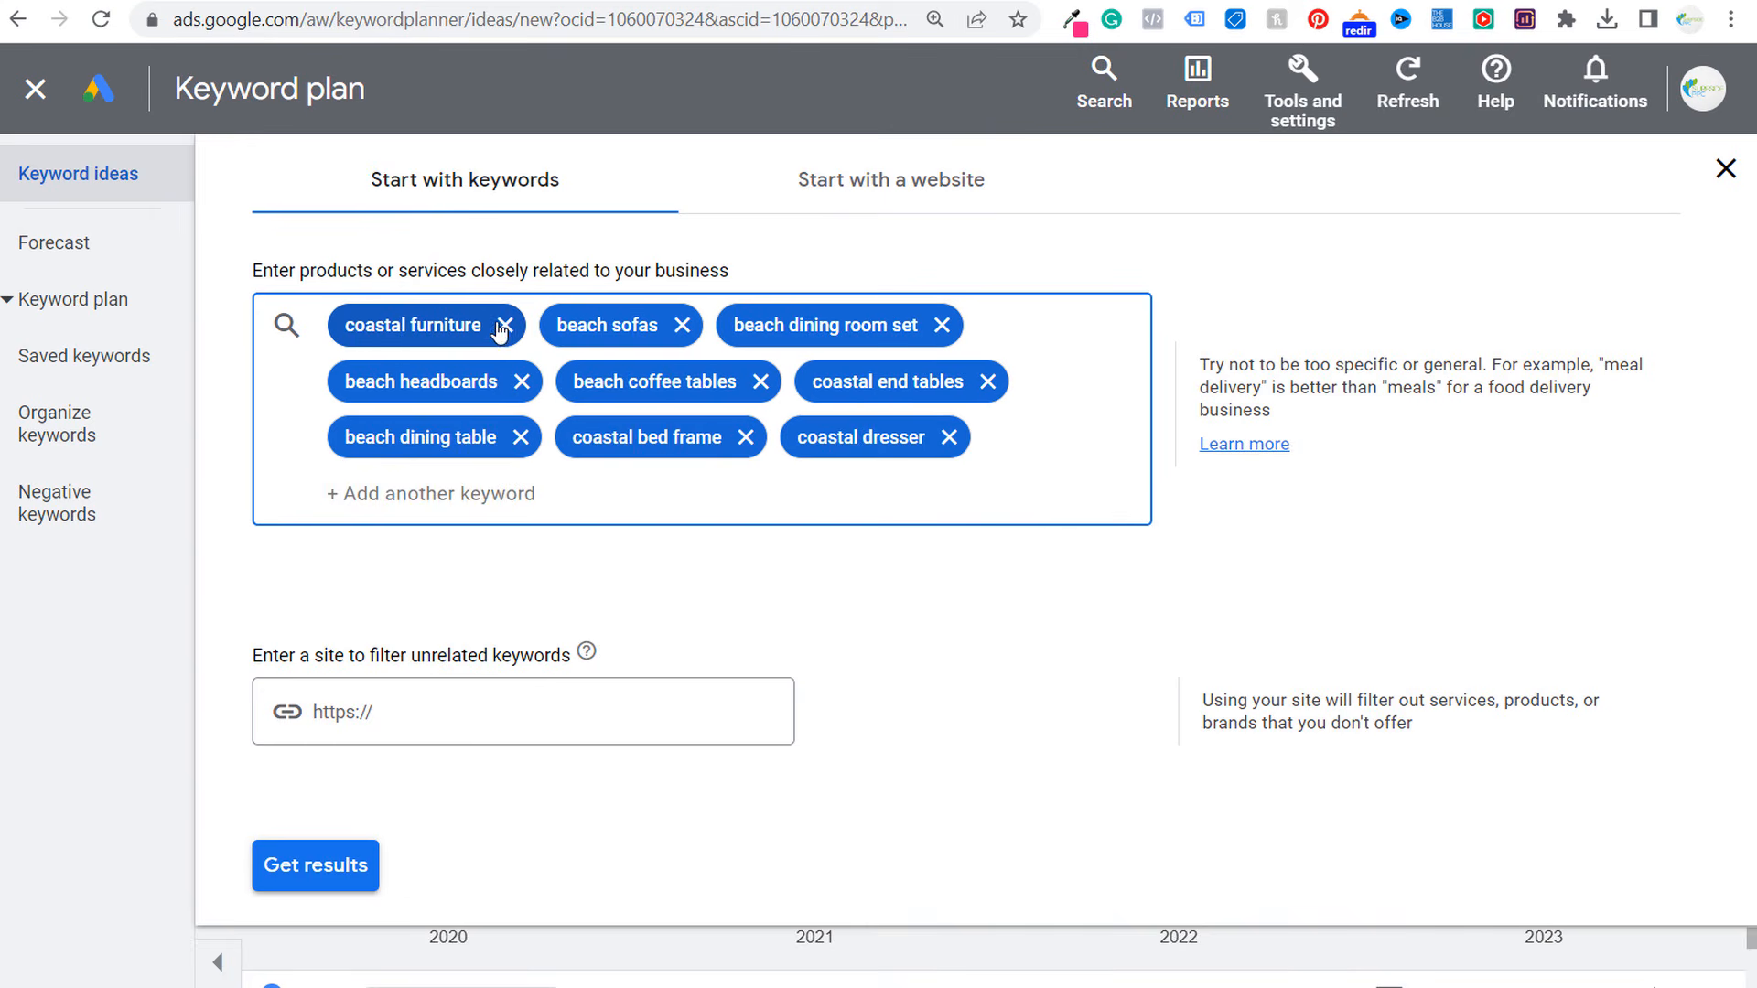
{"action": "left_click", "coordinate": [504, 326]}
{"action": "left_click", "coordinate": [473, 327]}
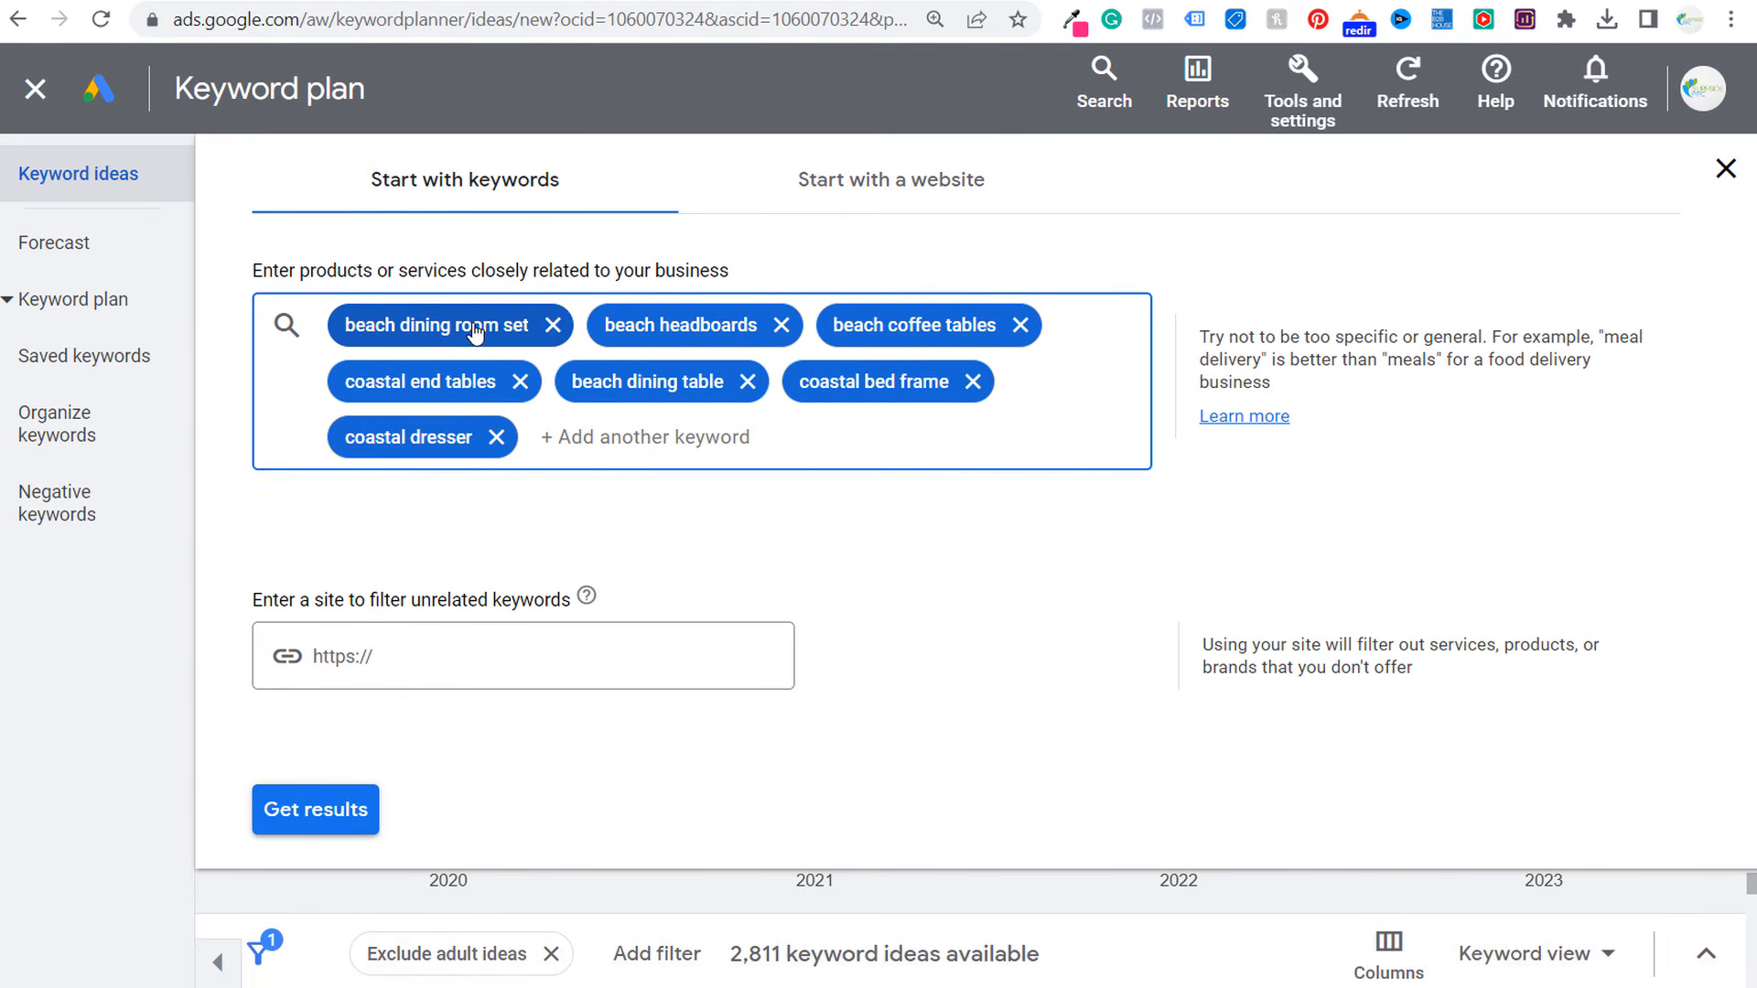
{"action": "left_click", "coordinate": [552, 326]}
{"action": "left_click", "coordinate": [518, 326]}
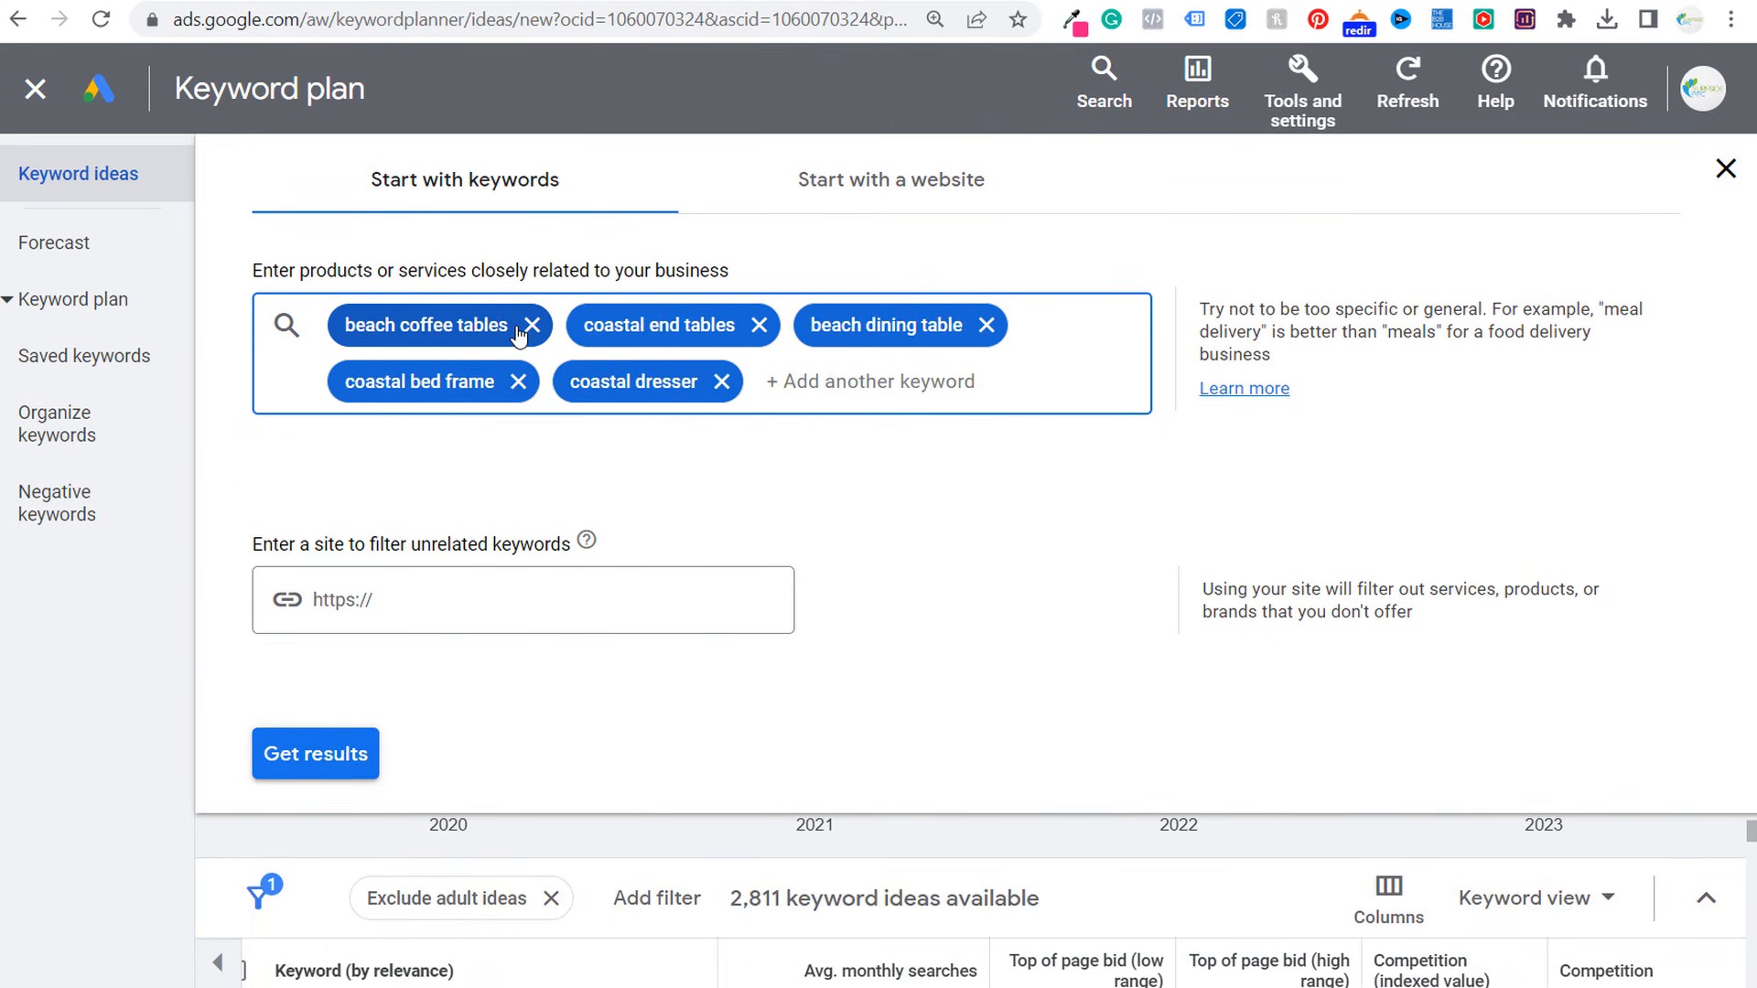
{"action": "left_click", "coordinate": [531, 331]}
{"action": "left_click", "coordinate": [526, 330]}
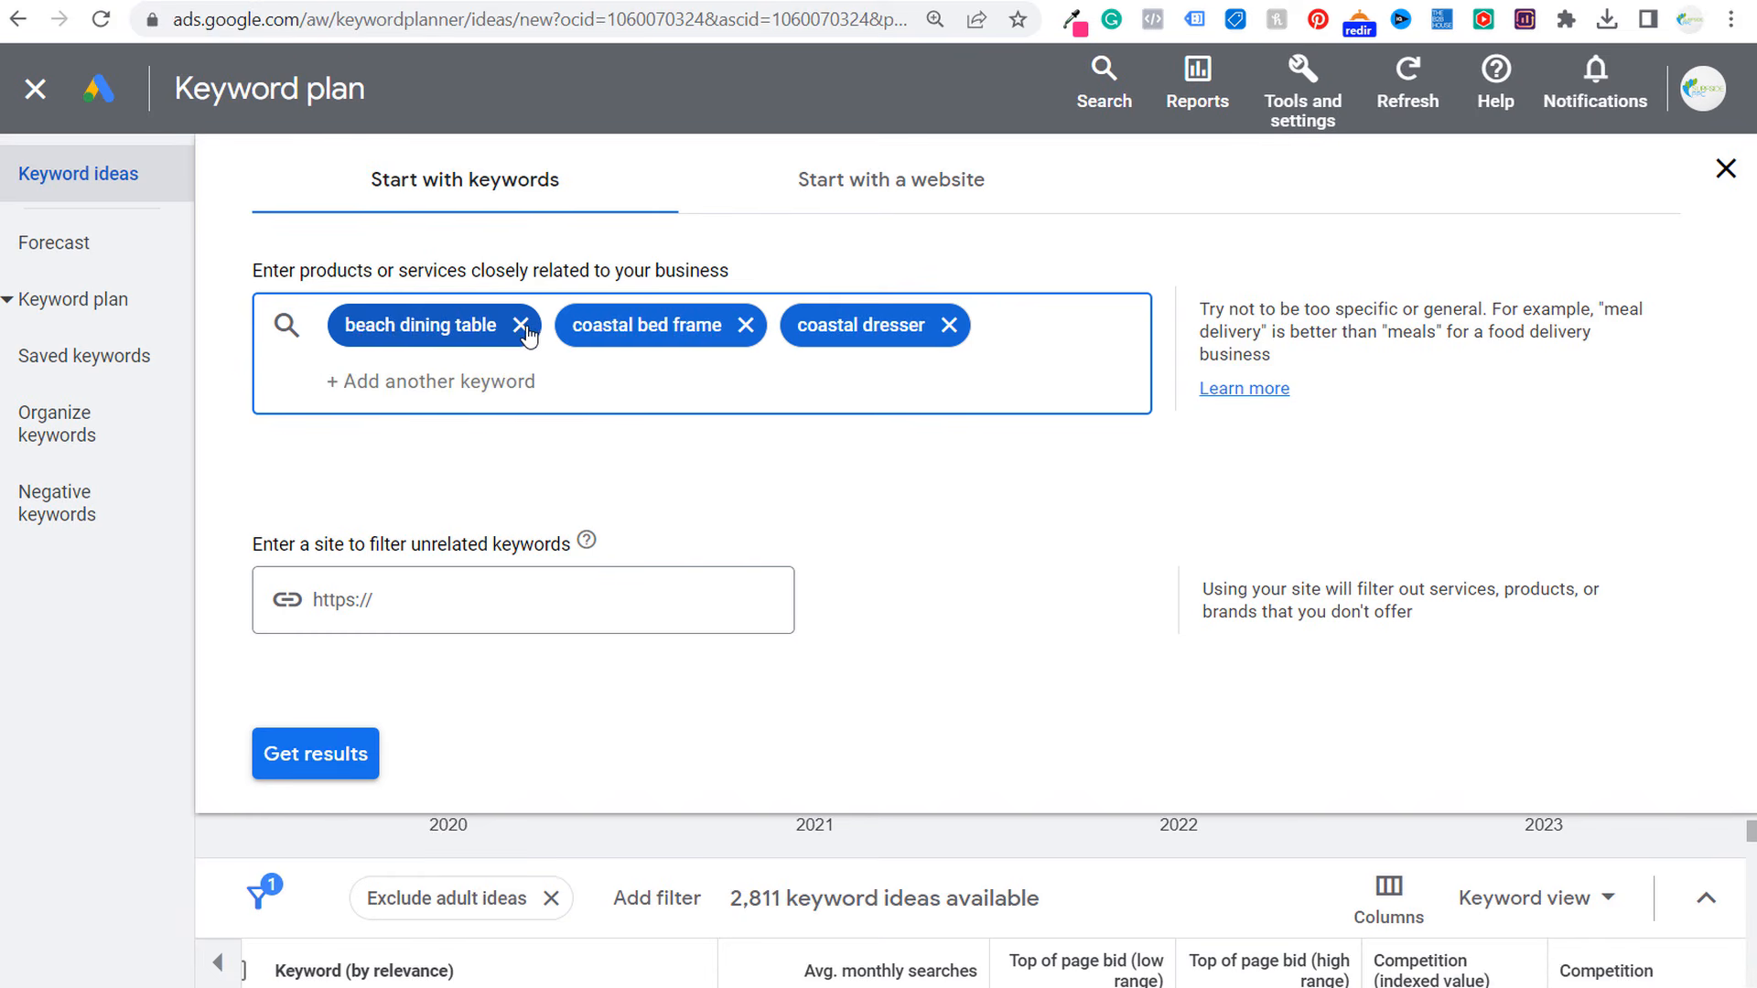
{"action": "left_click", "coordinate": [518, 327]}
{"action": "left_click", "coordinate": [513, 326]}
{"action": "left_click", "coordinate": [497, 327]}
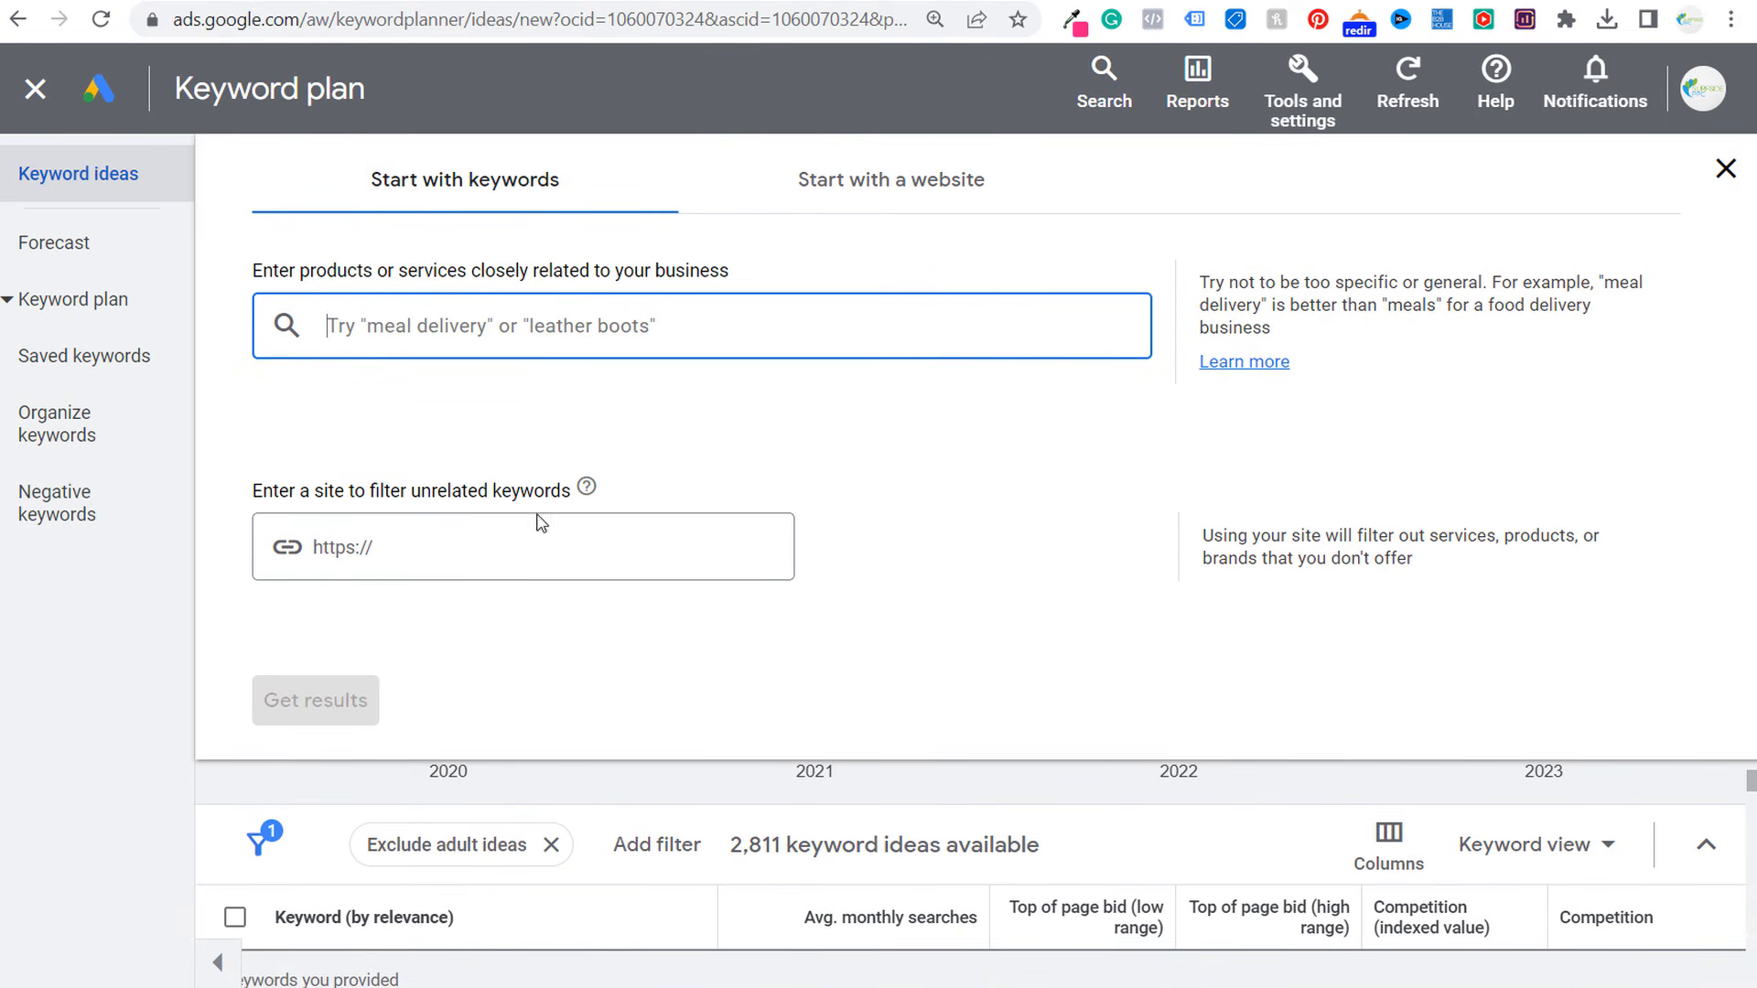
{"action": "scroll", "coordinate": [486, 933], "scroll_direction": "down", "scroll_amount": 5}
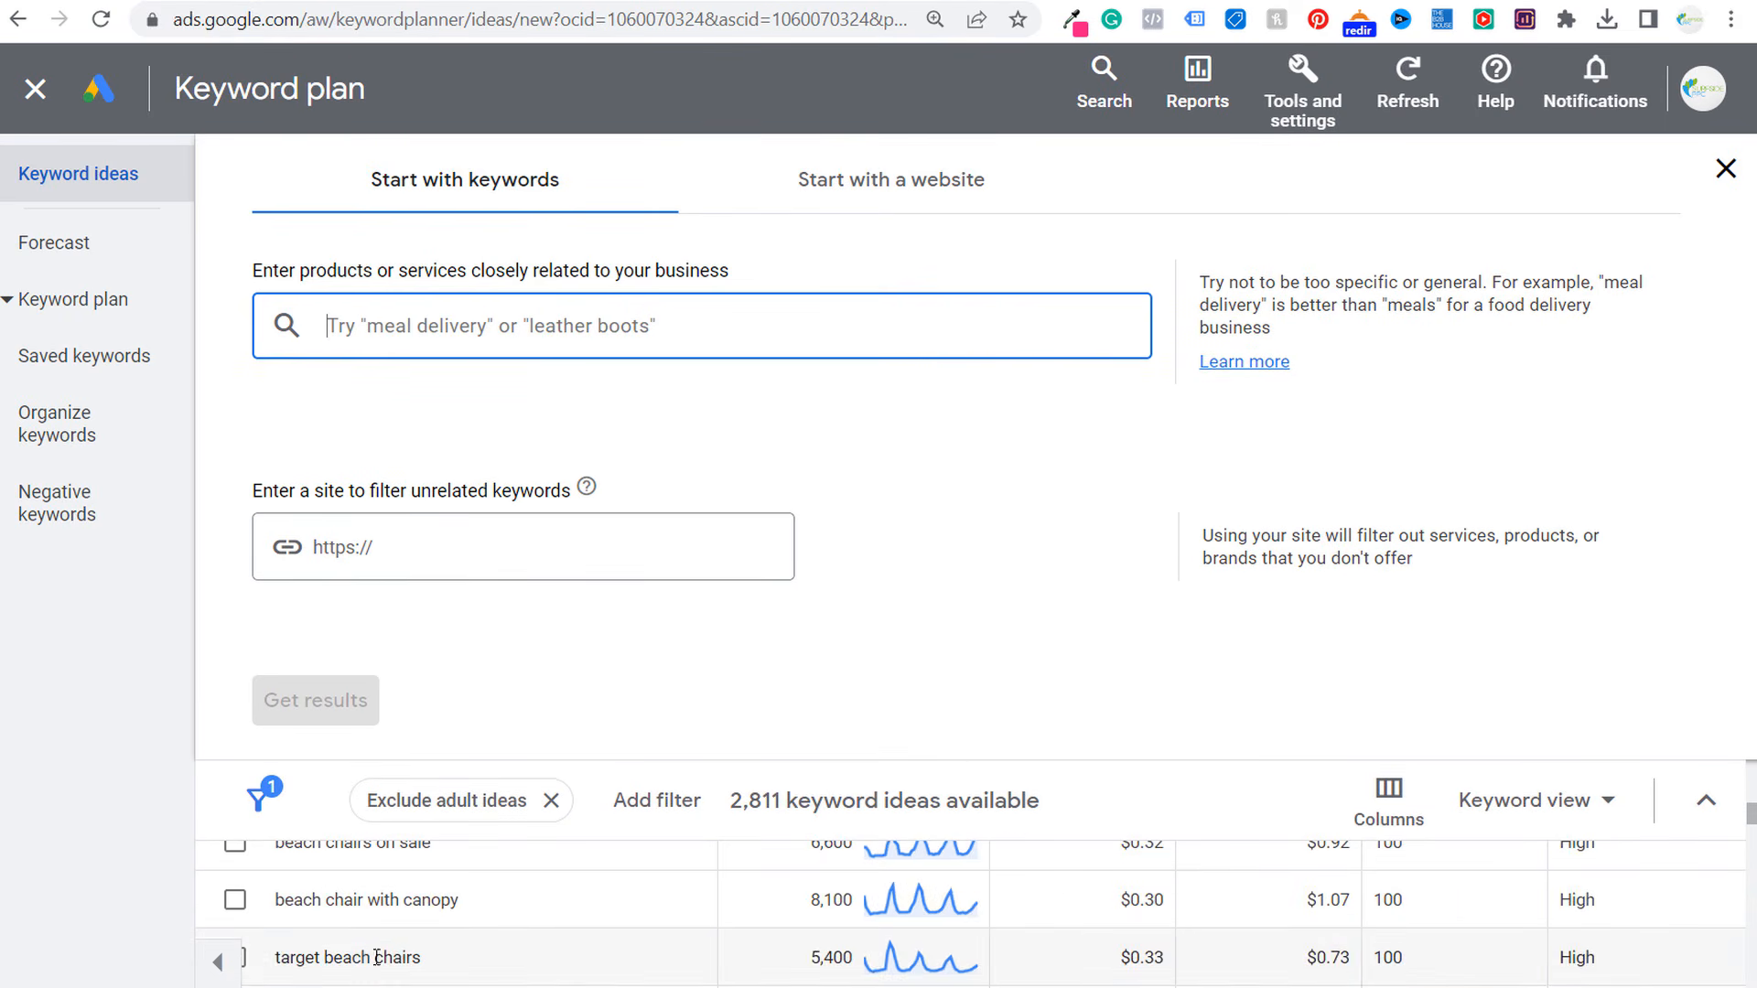
{"action": "left_click", "coordinate": [1725, 187]}
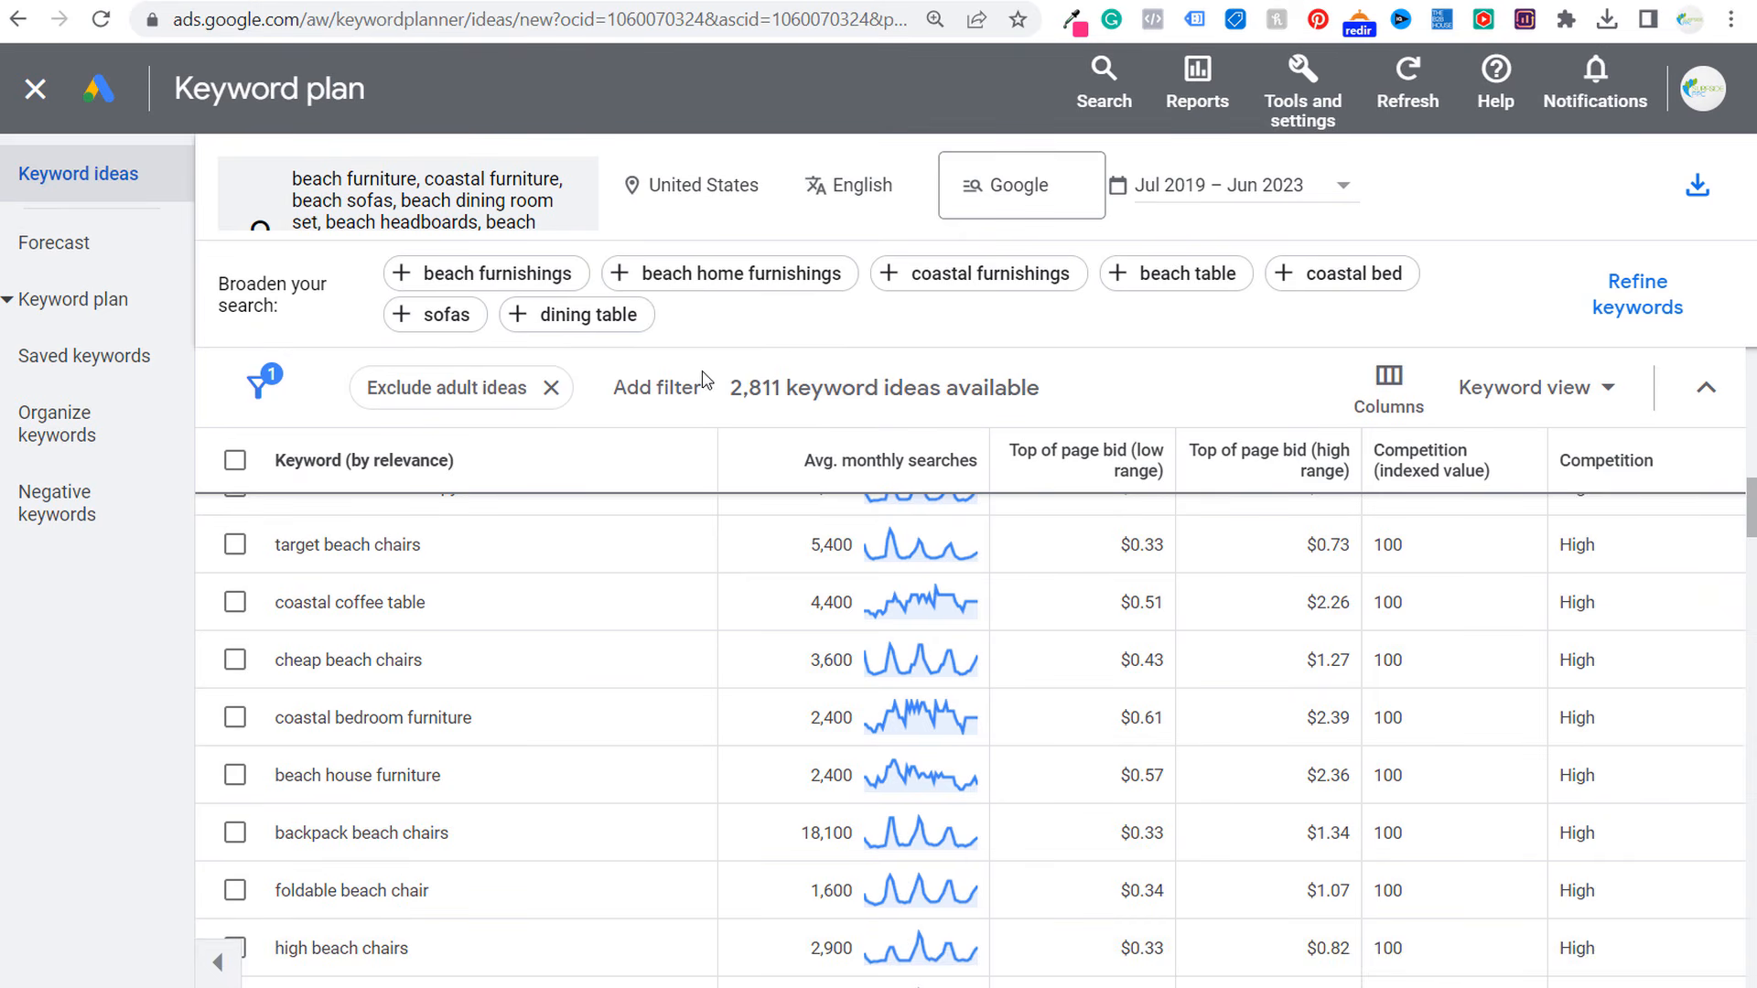
- Select the keyword idea "coastal coffee table", view the available destinations for adding it to the plan, and clear the selection
{"action": "left_click_drag", "start_coordinate": [459, 606], "coordinate": [276, 605]}
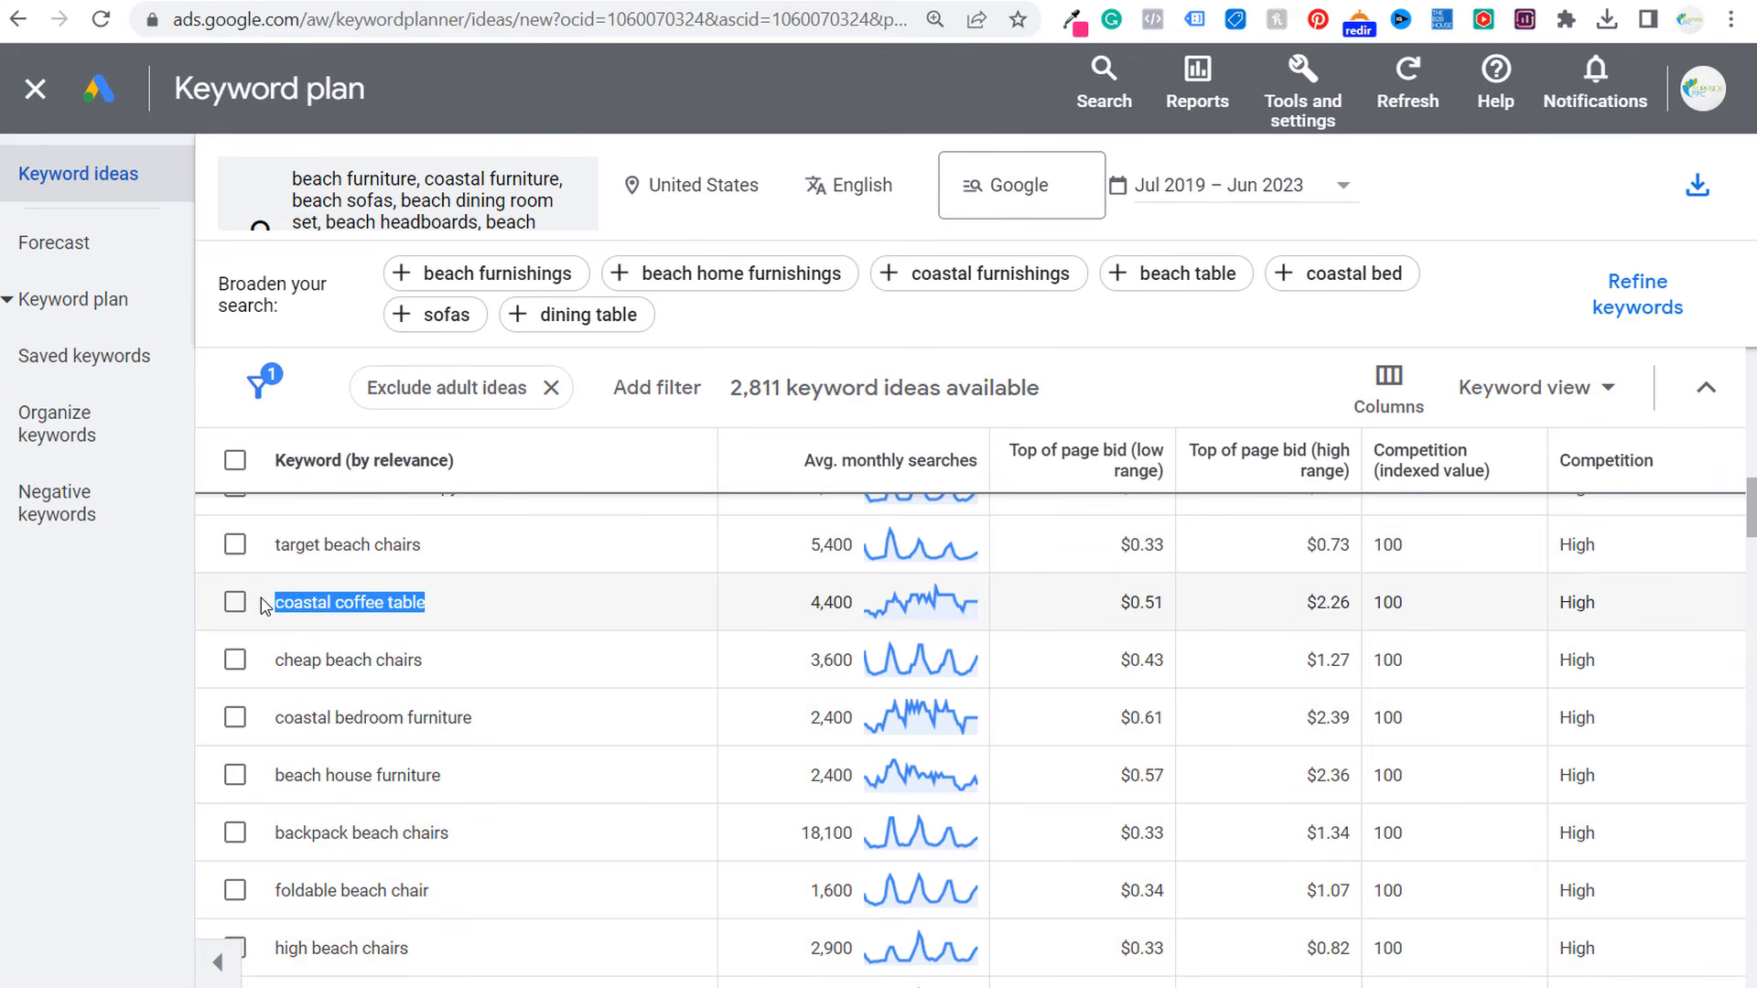
{"action": "left_click", "coordinate": [235, 601]}
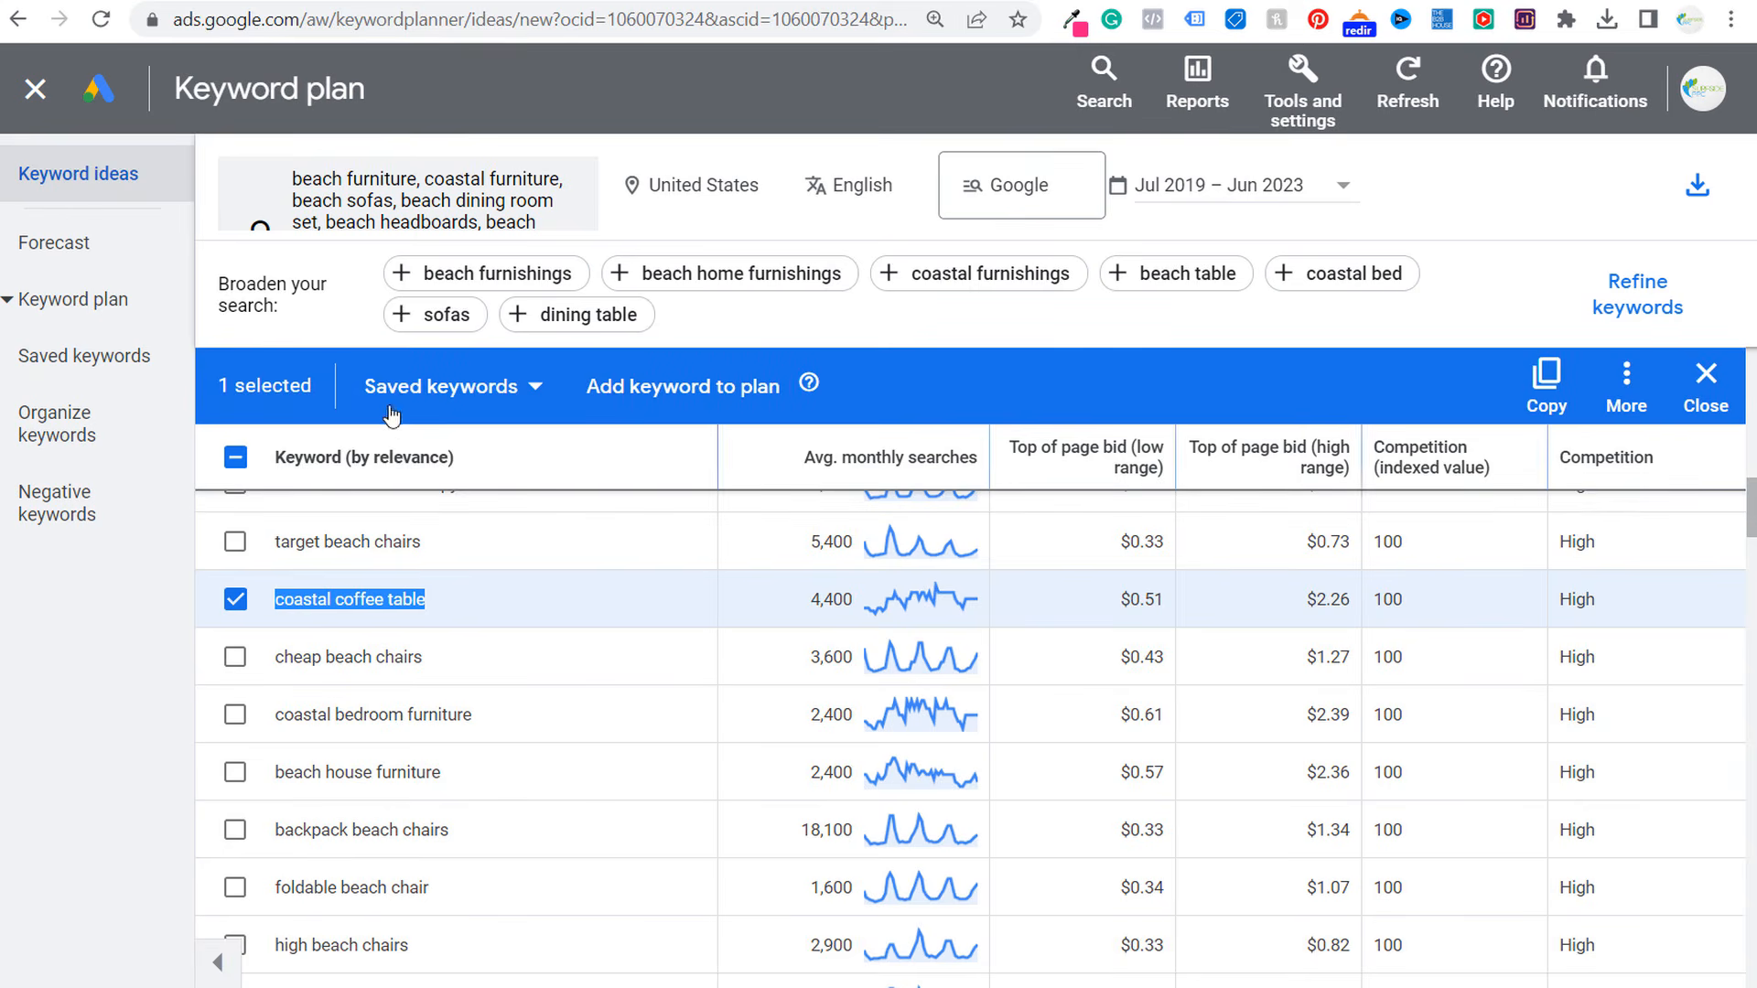
{"action": "left_click", "coordinate": [417, 387]}
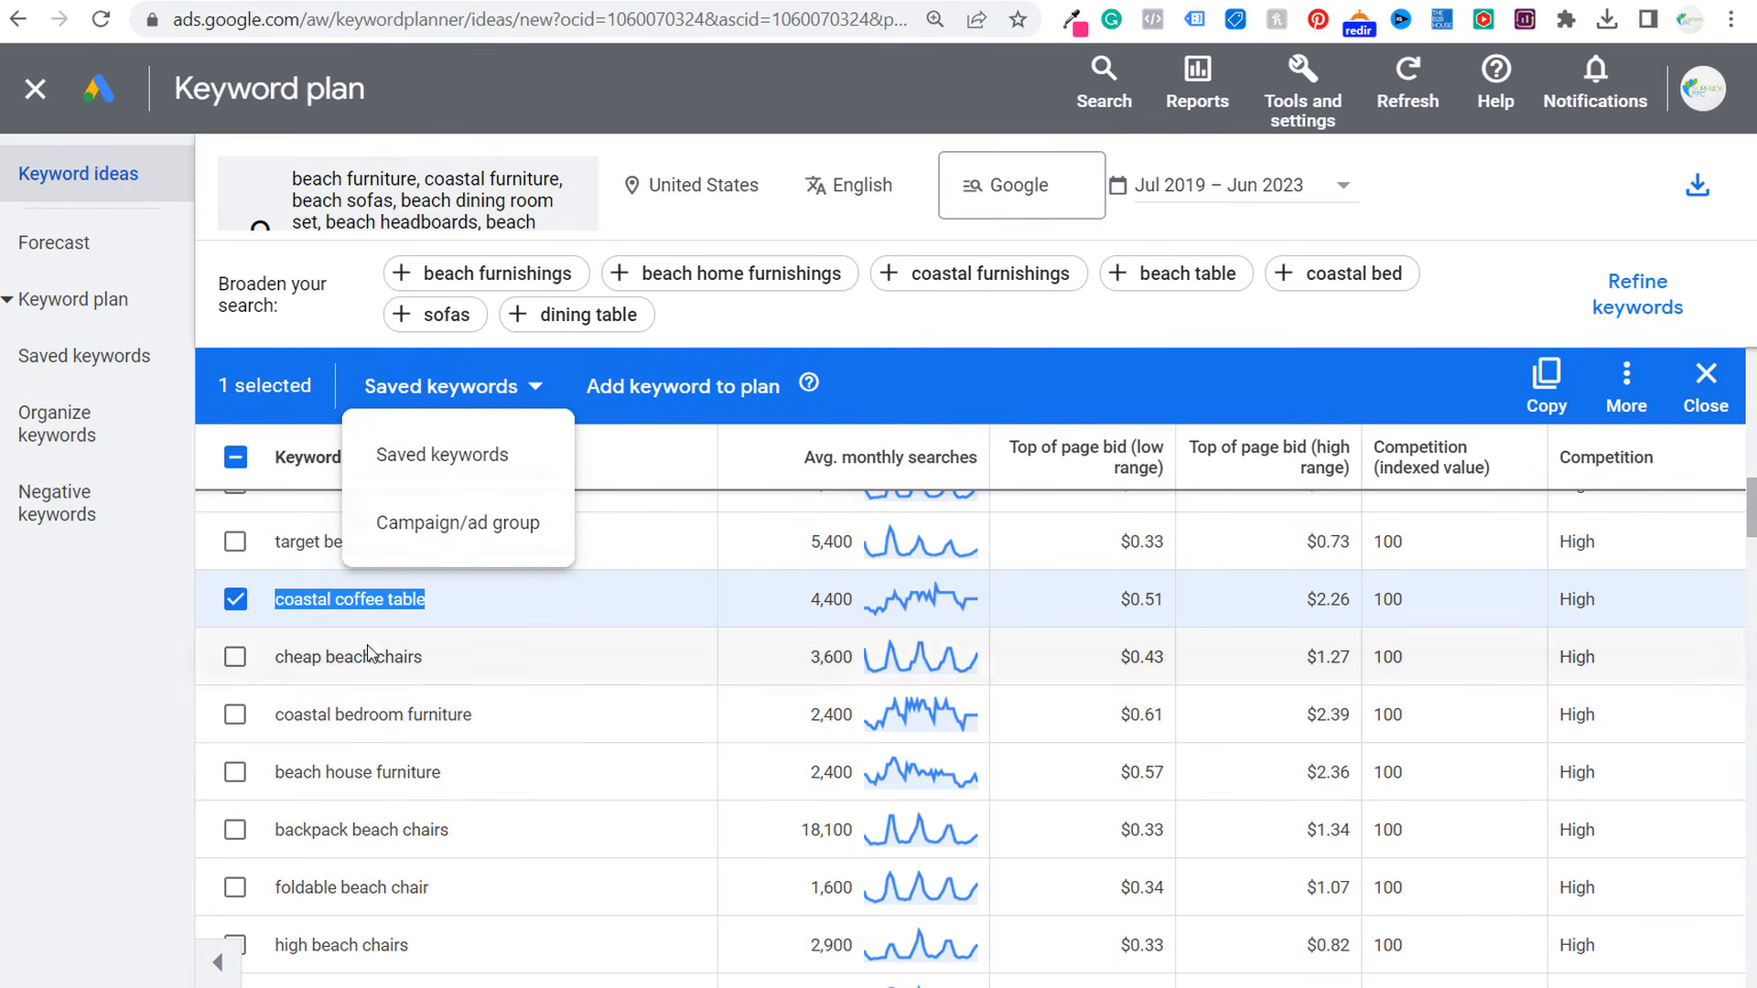
{"action": "left_click", "coordinate": [236, 602]}
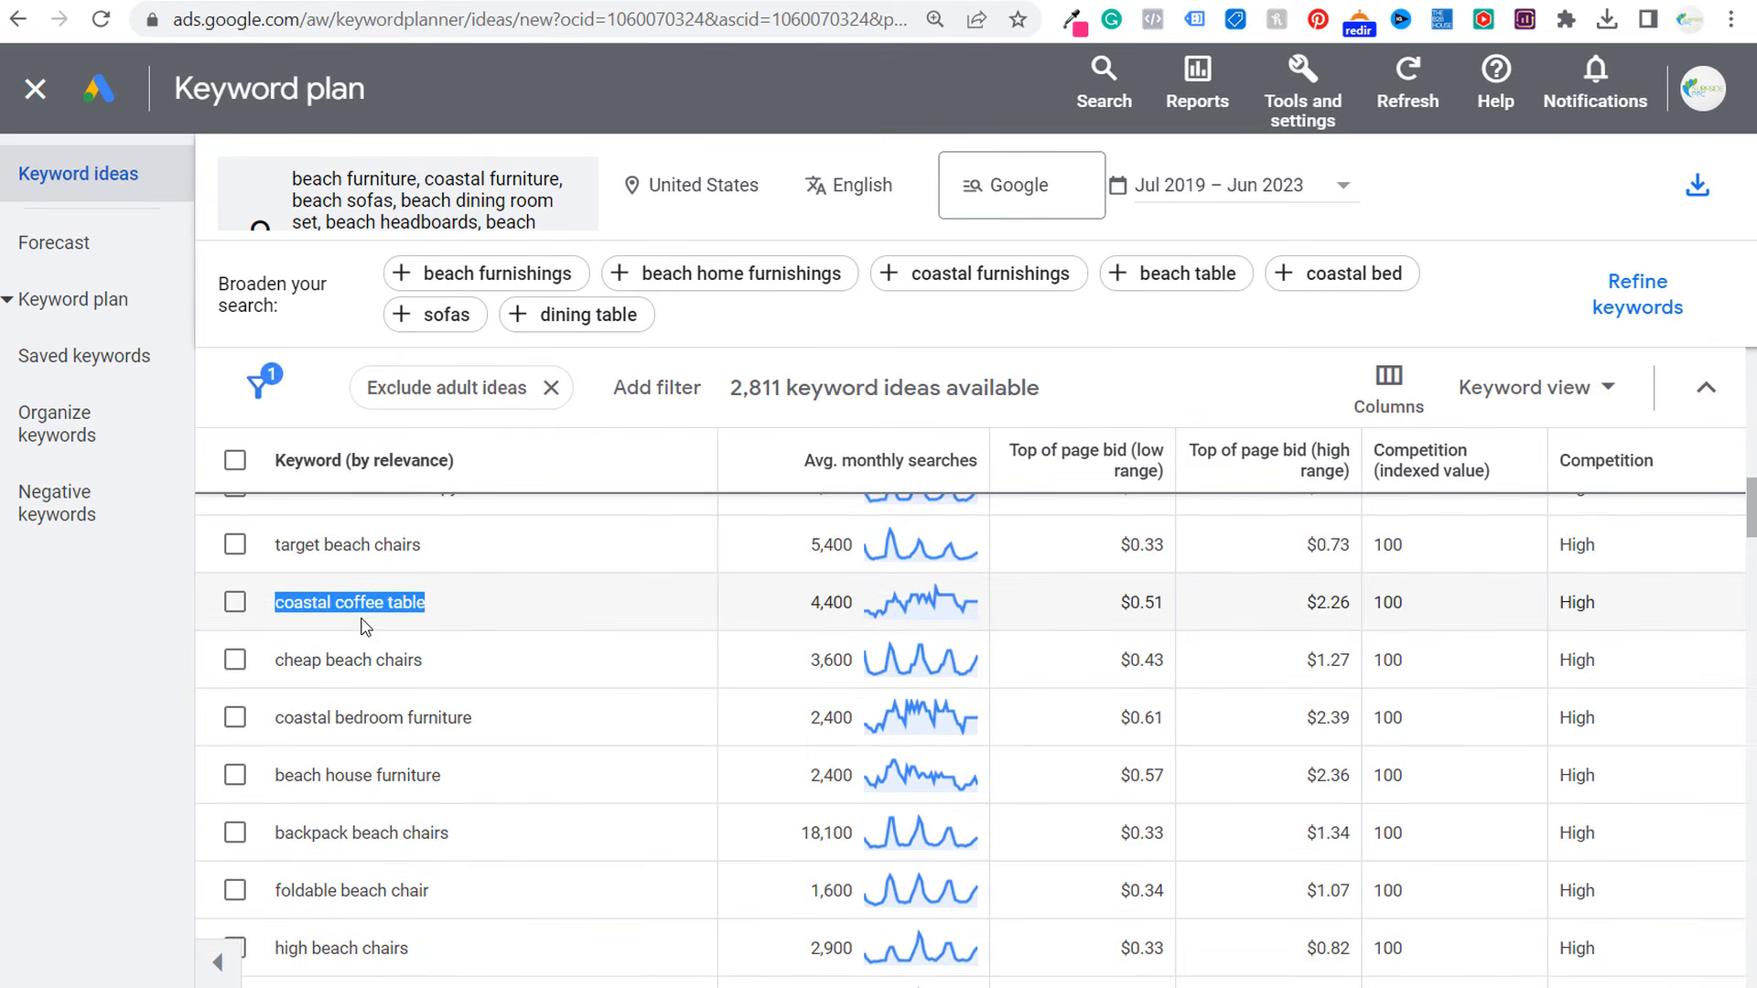
{"action": "left_click", "coordinate": [374, 605]}
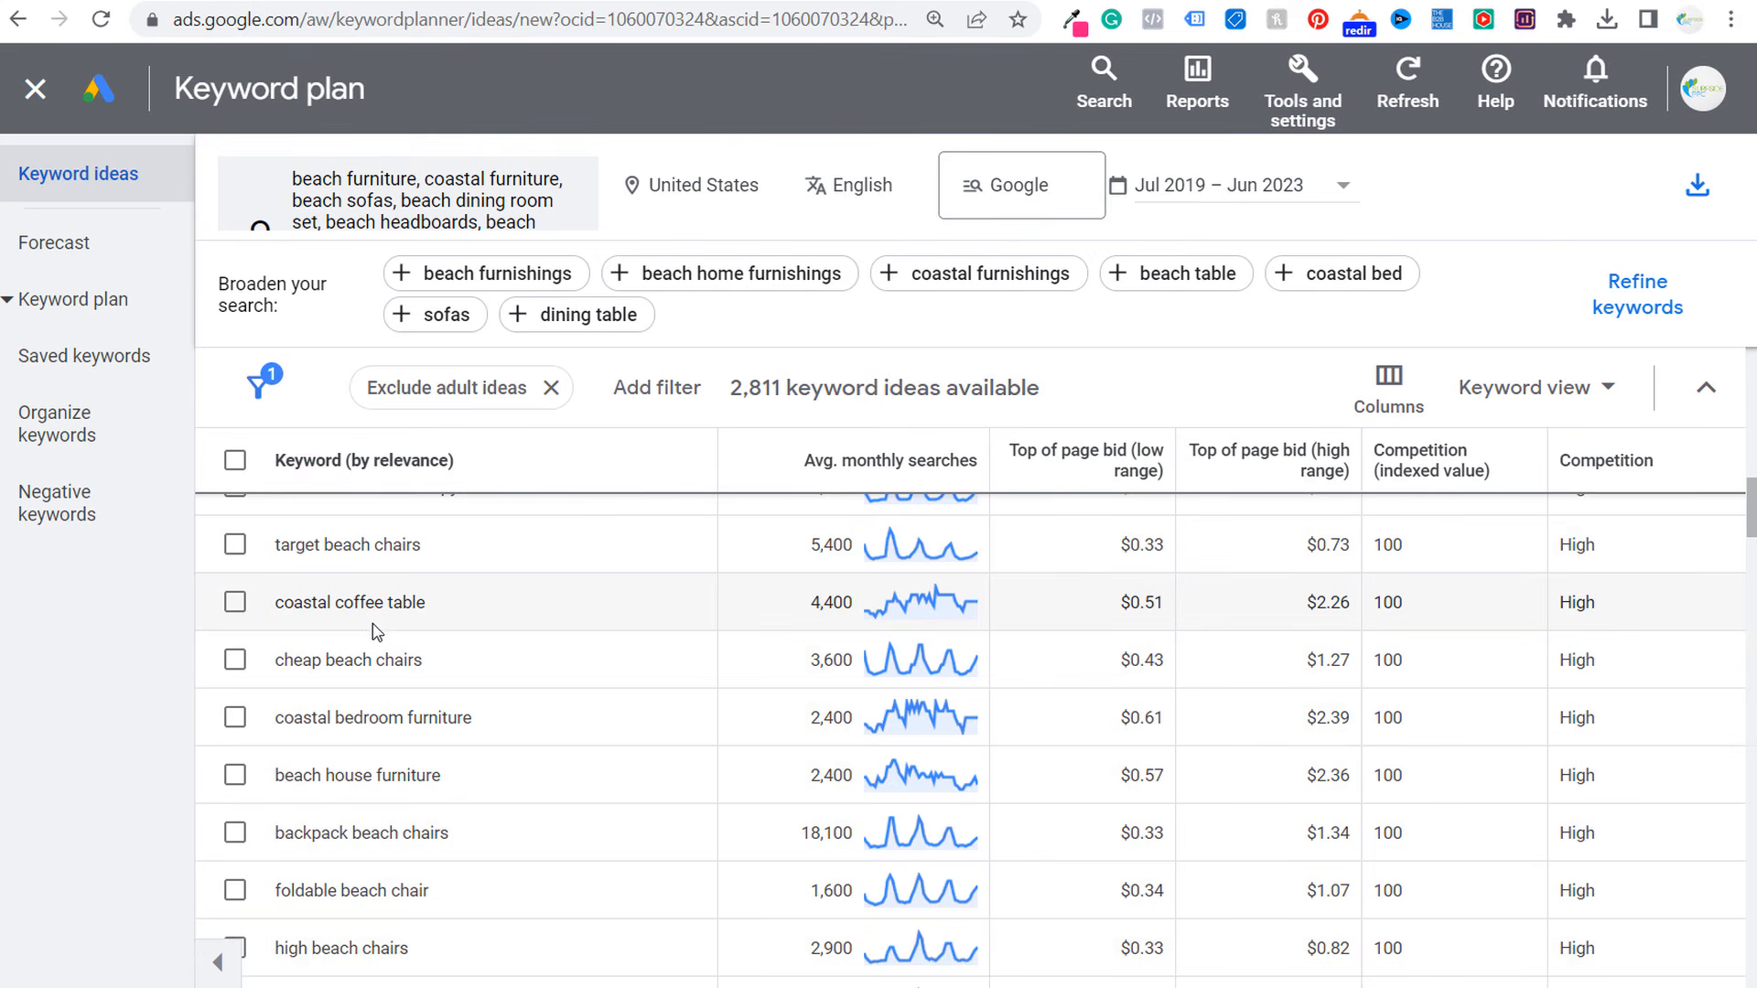
- Open the Keyword Planner start page from the planning tools and examine the created plan's status and forecast period
{"action": "left_click", "coordinate": [1302, 87]}
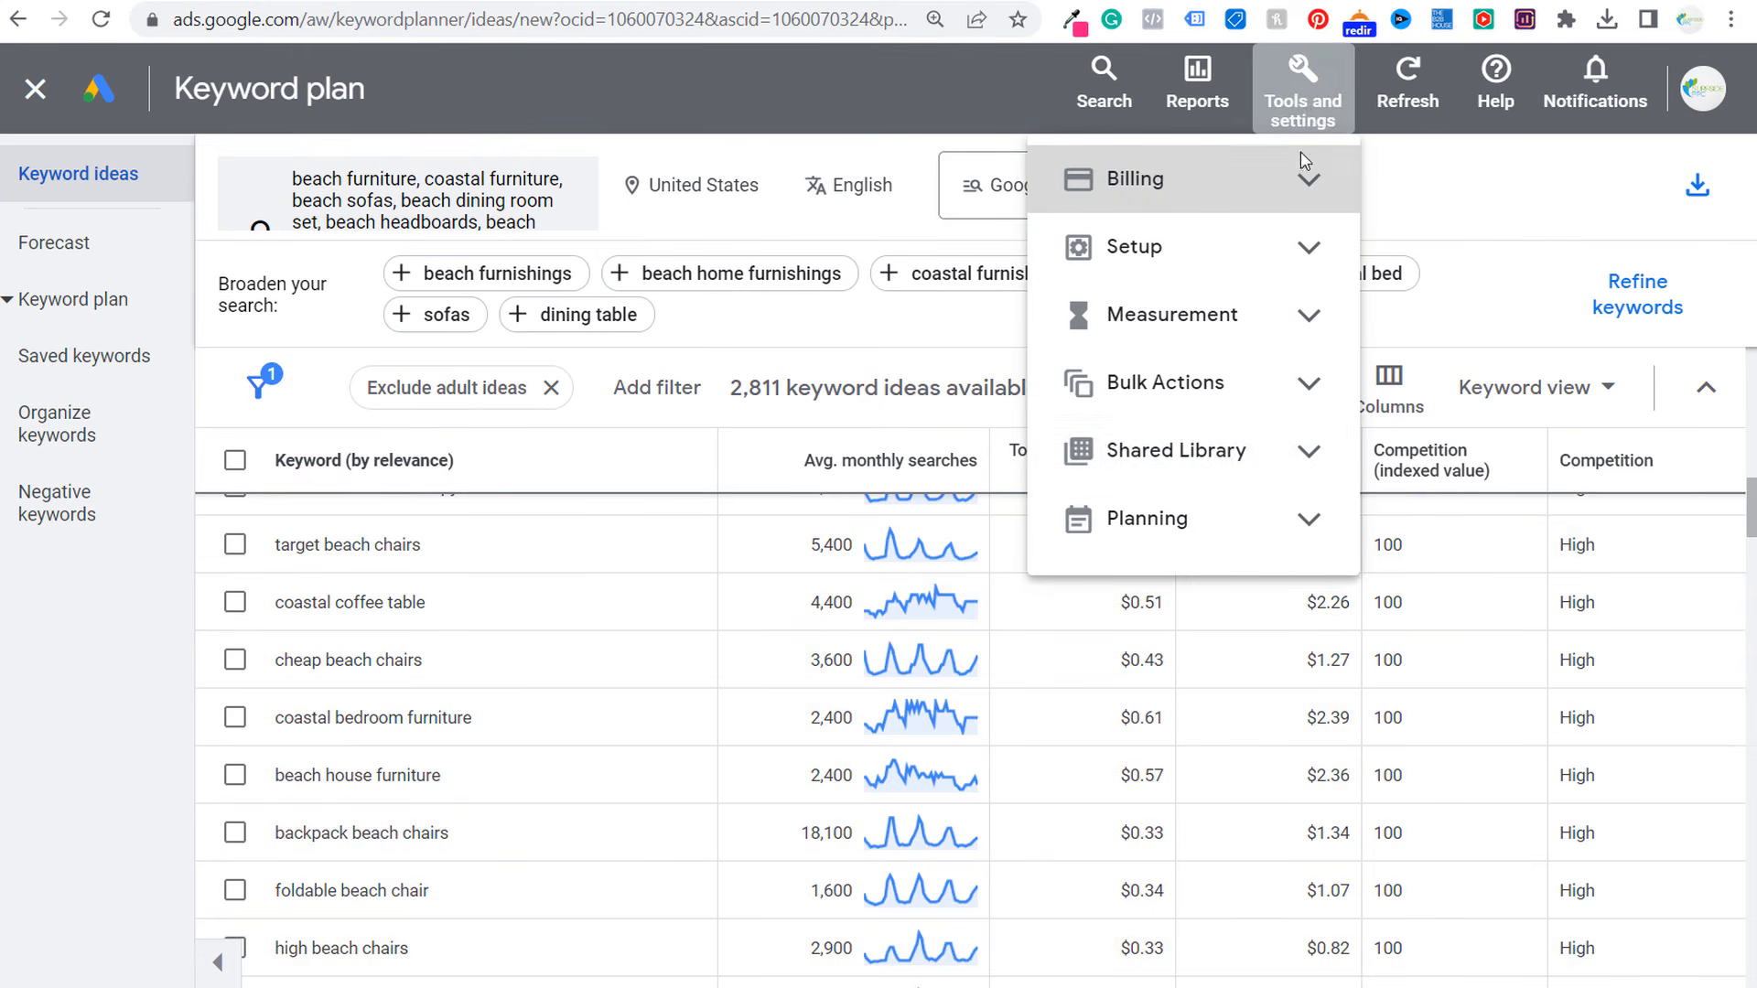
{"action": "left_click", "coordinate": [1317, 547]}
{"action": "left_click", "coordinate": [1247, 651]}
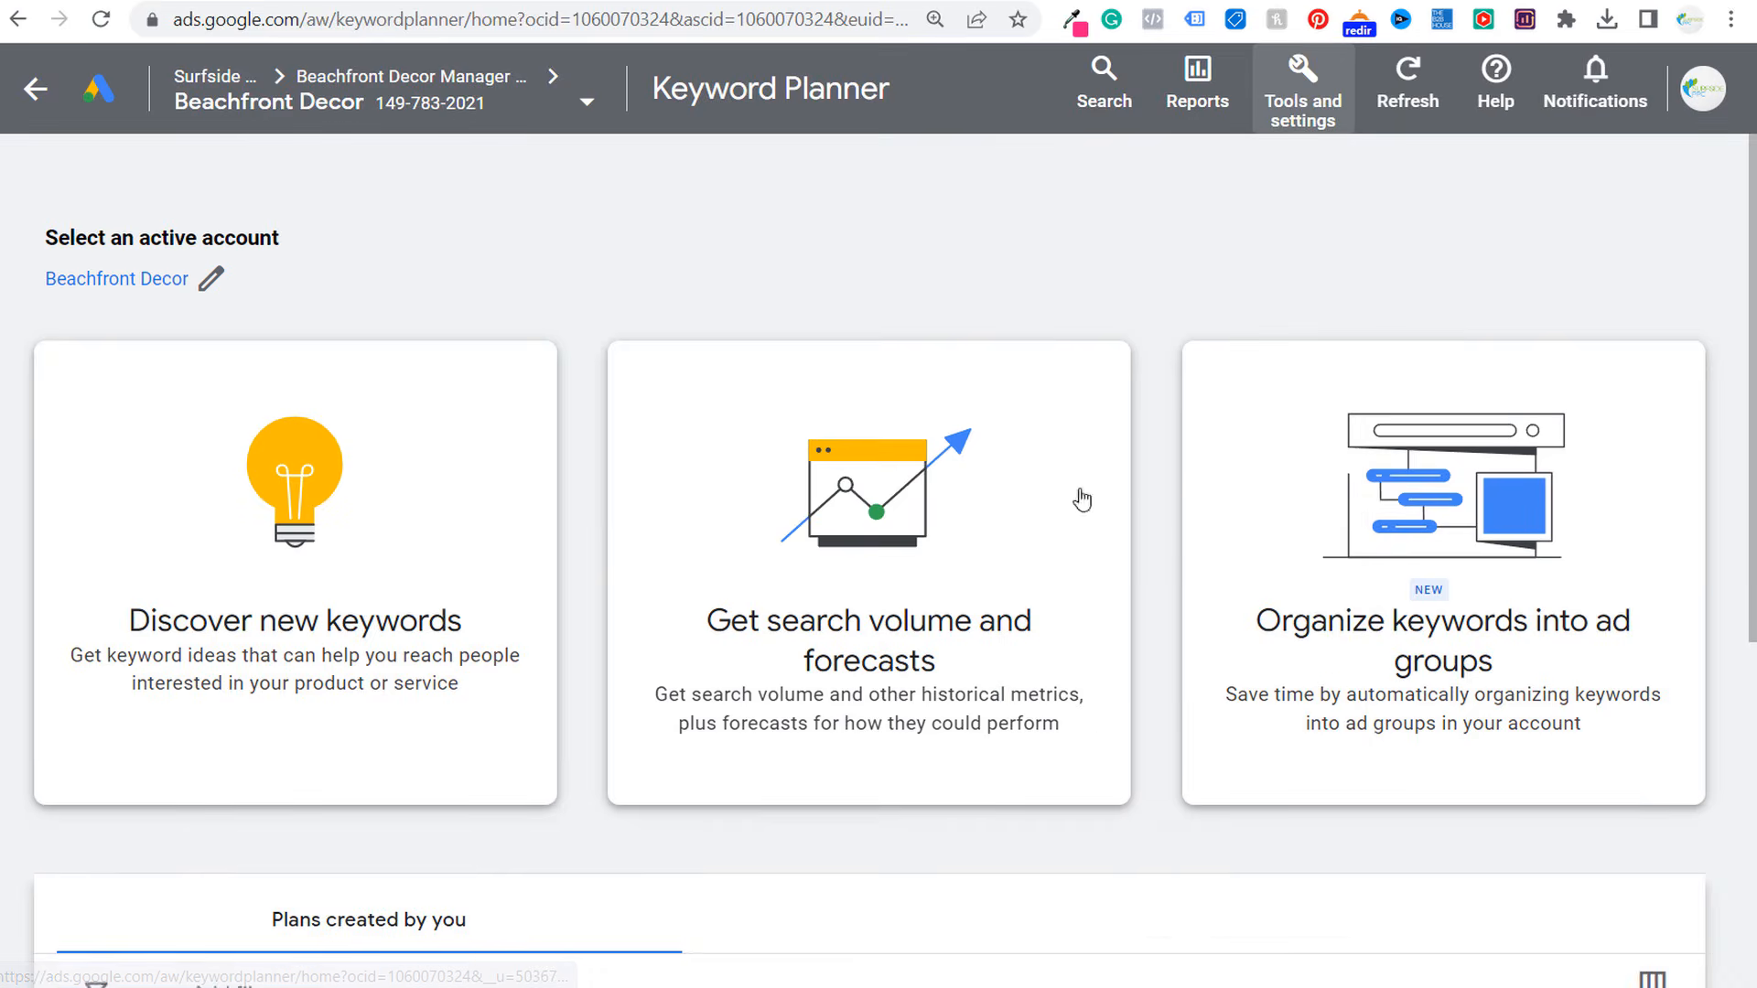
{"action": "scroll", "coordinate": [1083, 500], "scroll_direction": "down", "scroll_amount": 5}
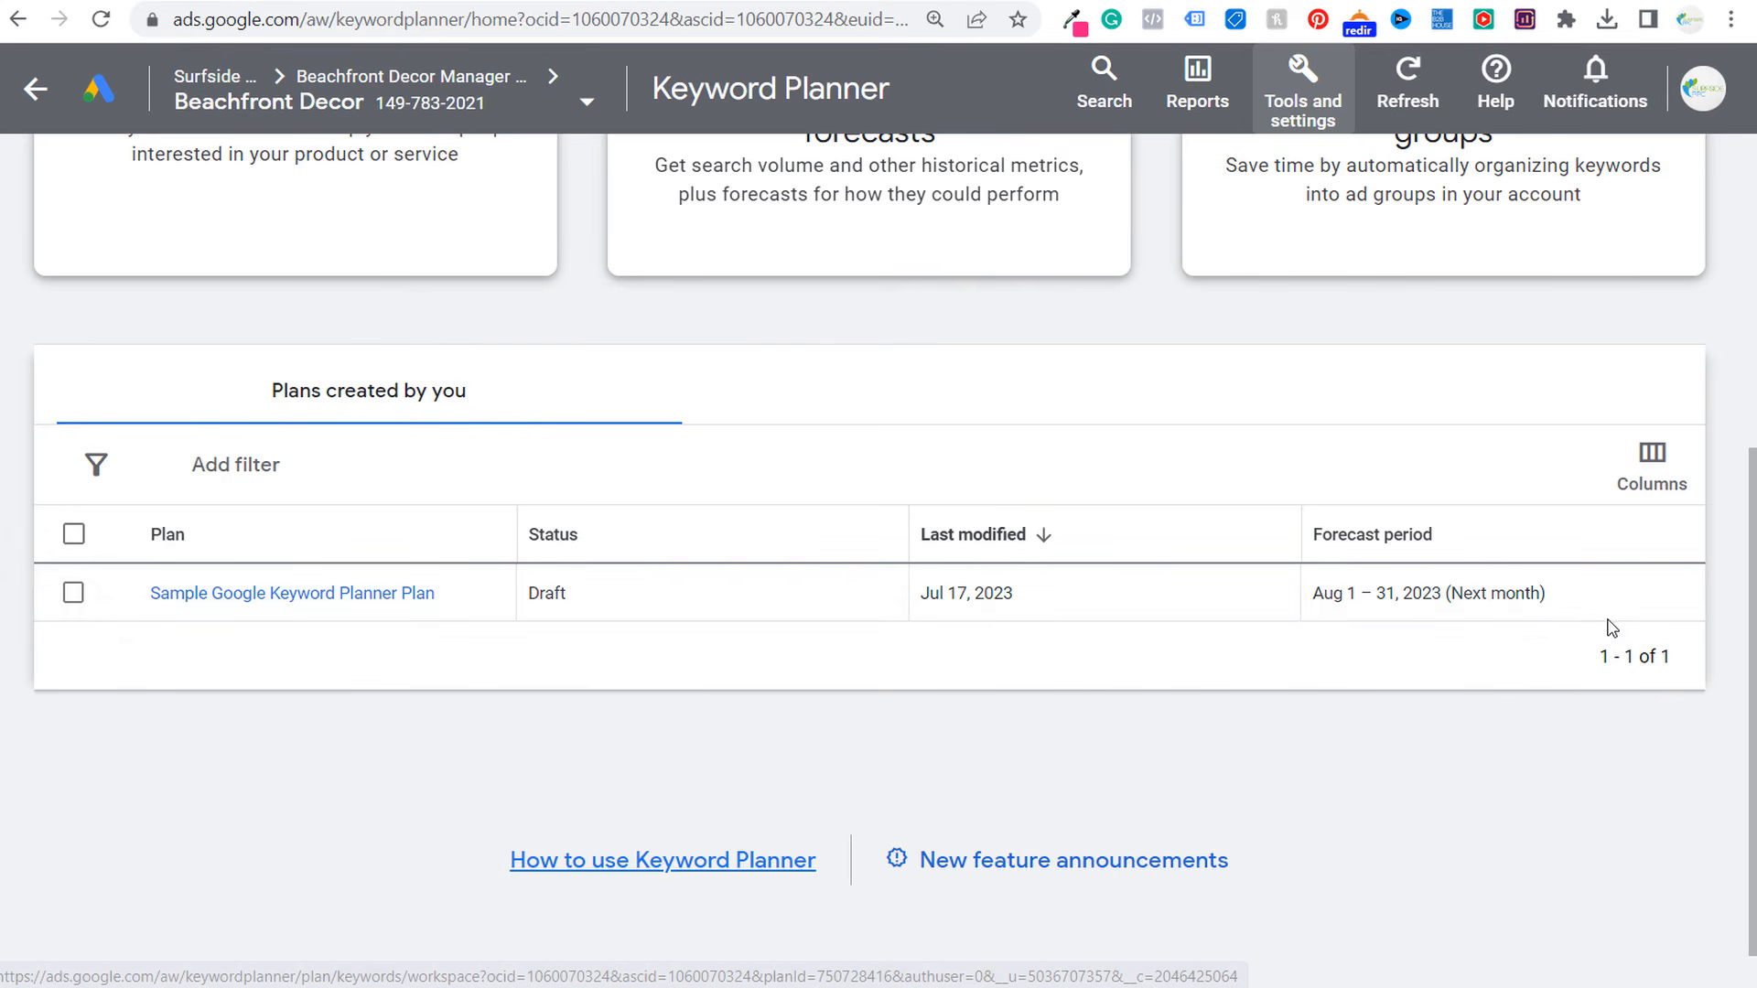
{"action": "left_click_drag", "start_coordinate": [1547, 596], "coordinate": [1309, 595]}
{"action": "left_click", "coordinate": [1248, 641]}
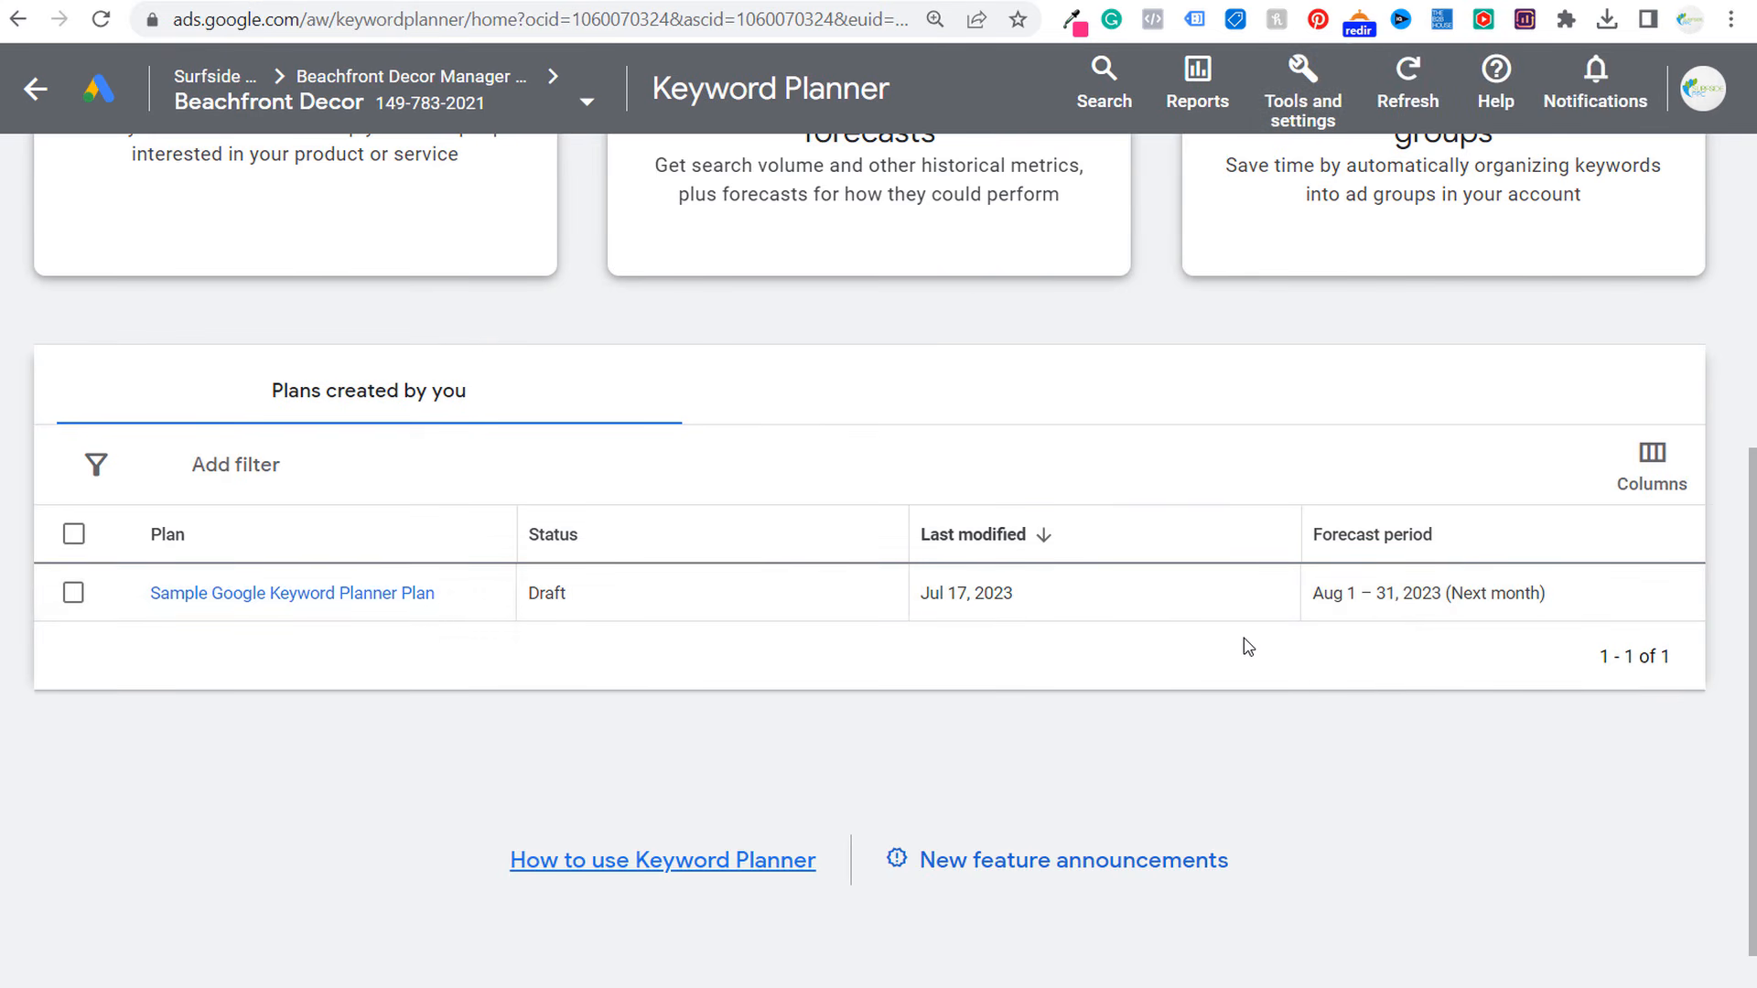
{"action": "scroll", "coordinate": [605, 490], "scroll_direction": "up", "scroll_amount": 5}
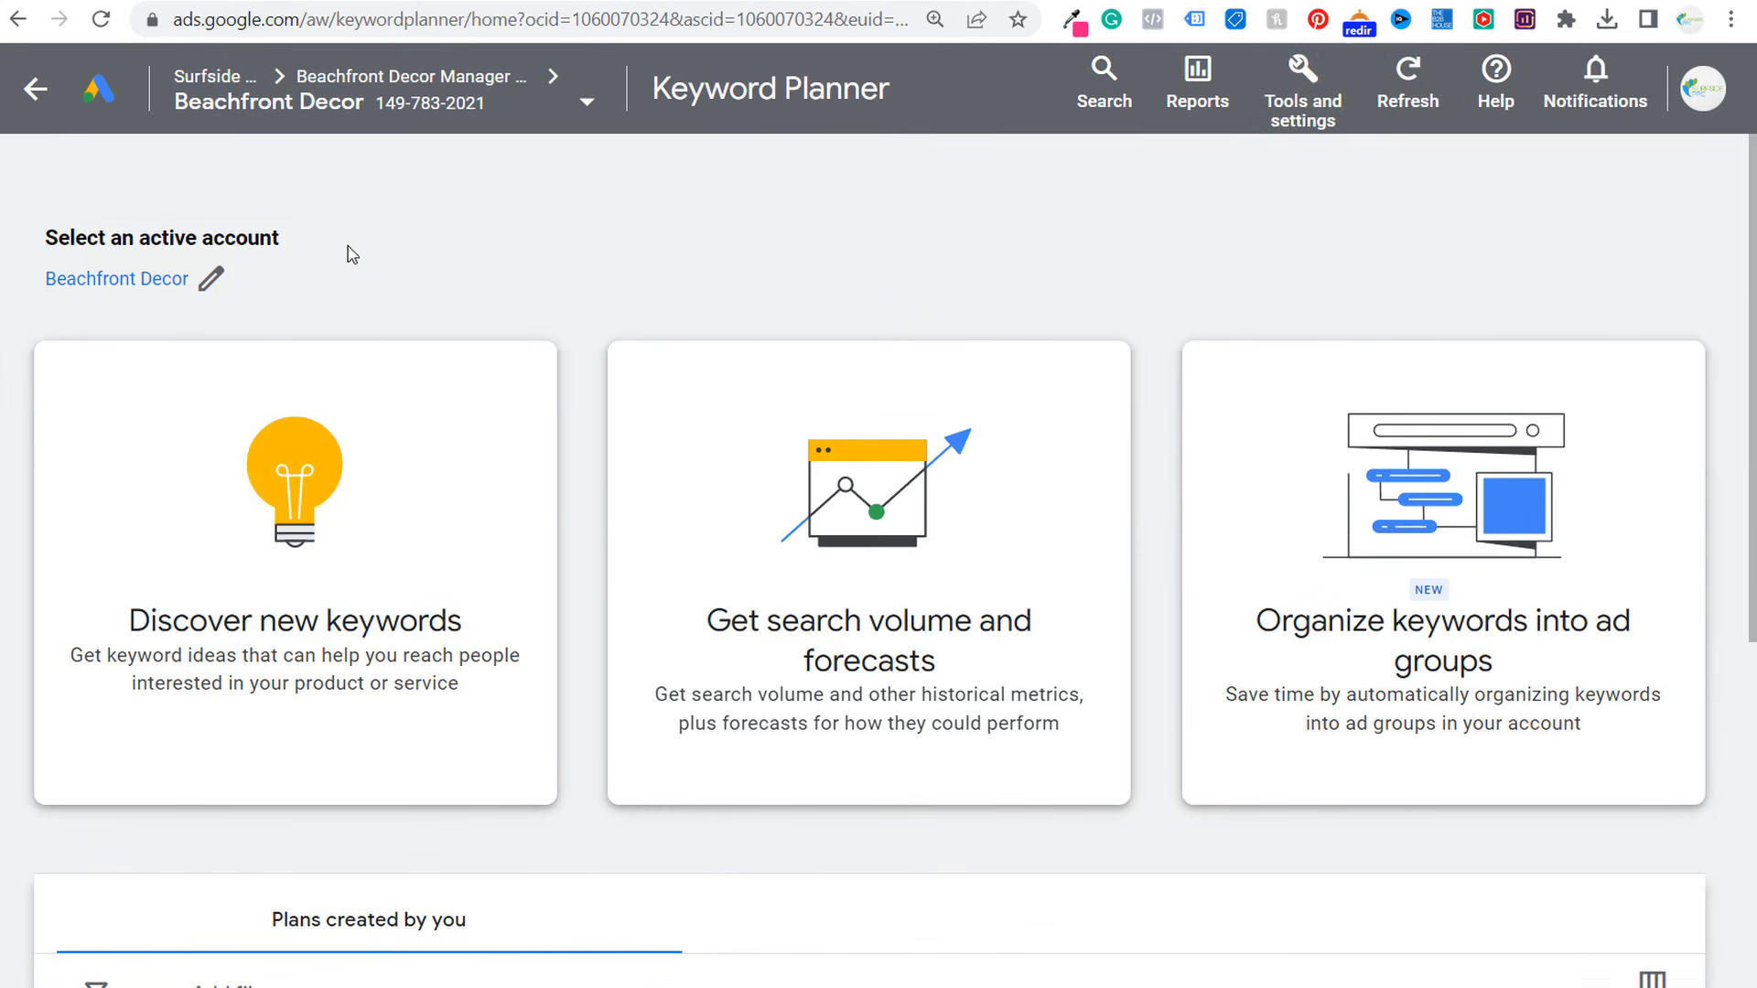